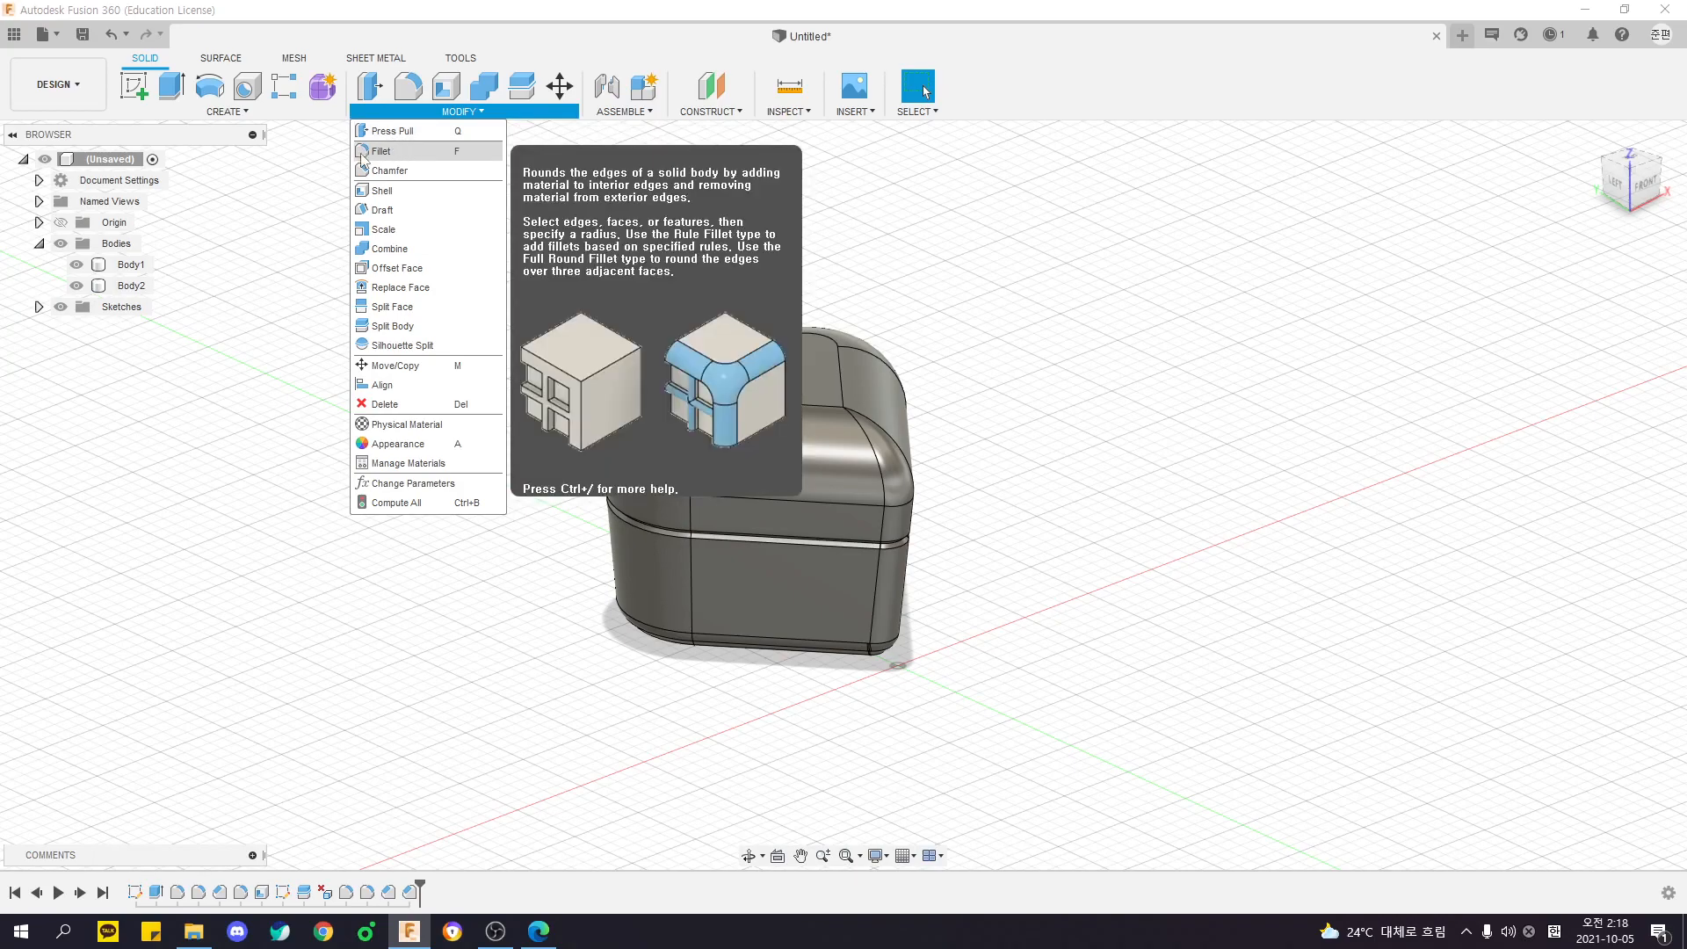
- Examine the heart-shaped box and its two bodies from several sides
click(276, 195)
shift+middle_drag(457, 275, 508, 301)
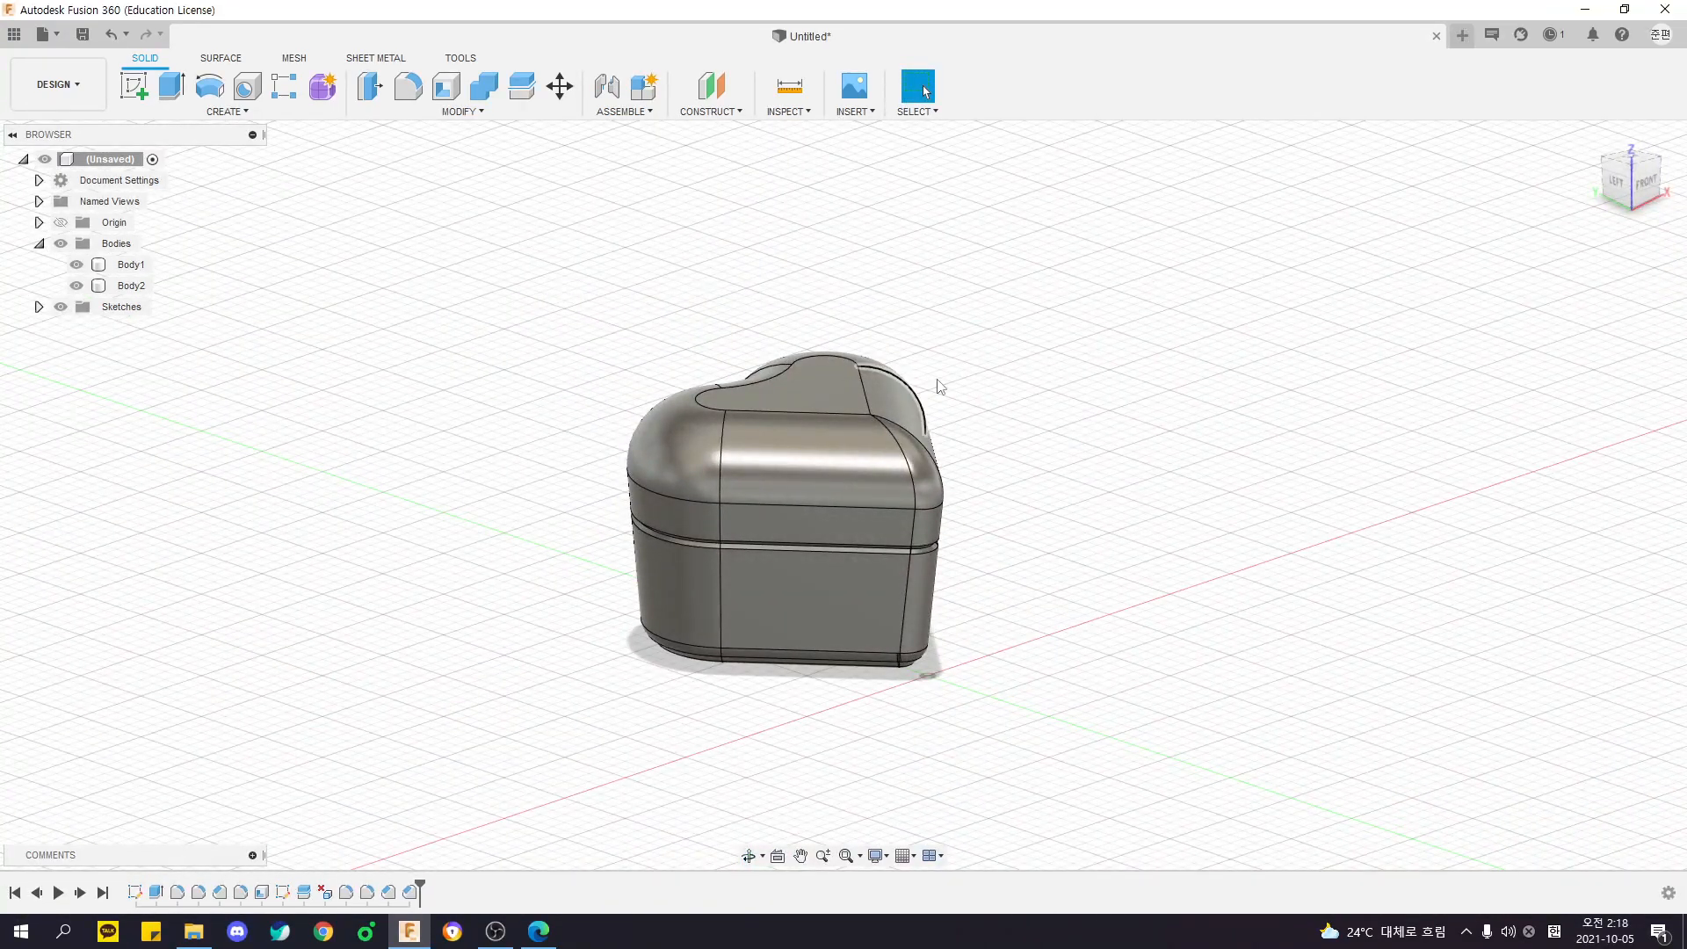
shift+middle_drag(1218, 435, 918, 502)
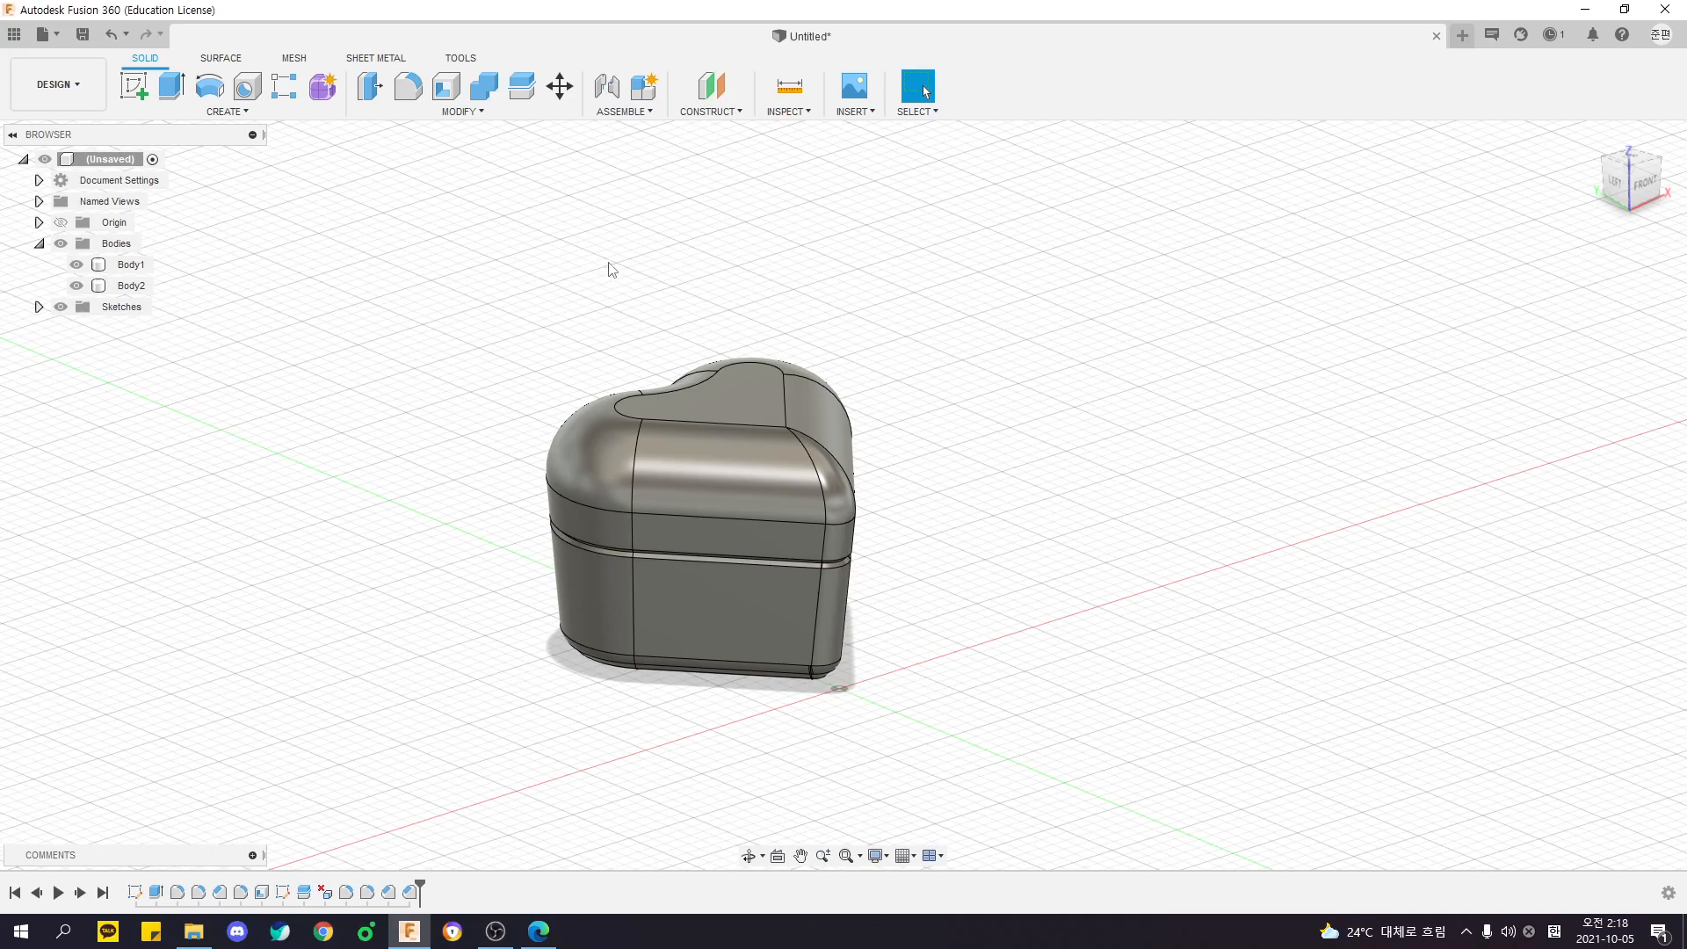
middle_drag(674, 301, 691, 310)
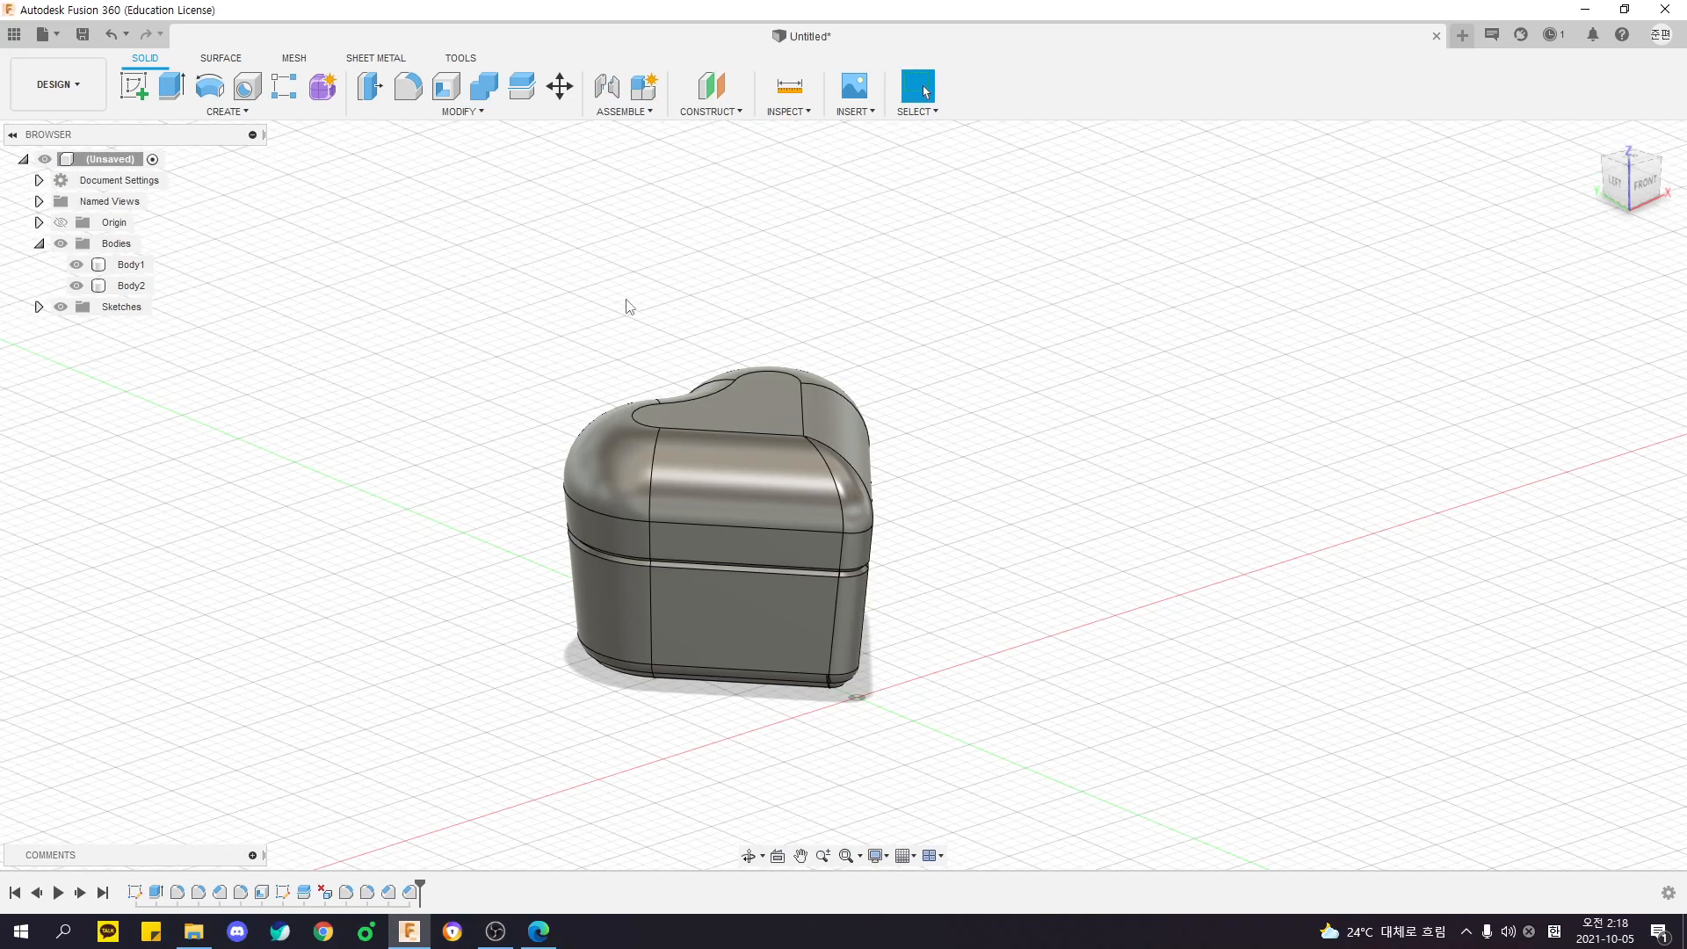
click(130, 264)
click(132, 285)
shift+middle_drag(289, 303, 374, 280)
drag(387, 269, 1218, 770)
click(1217, 771)
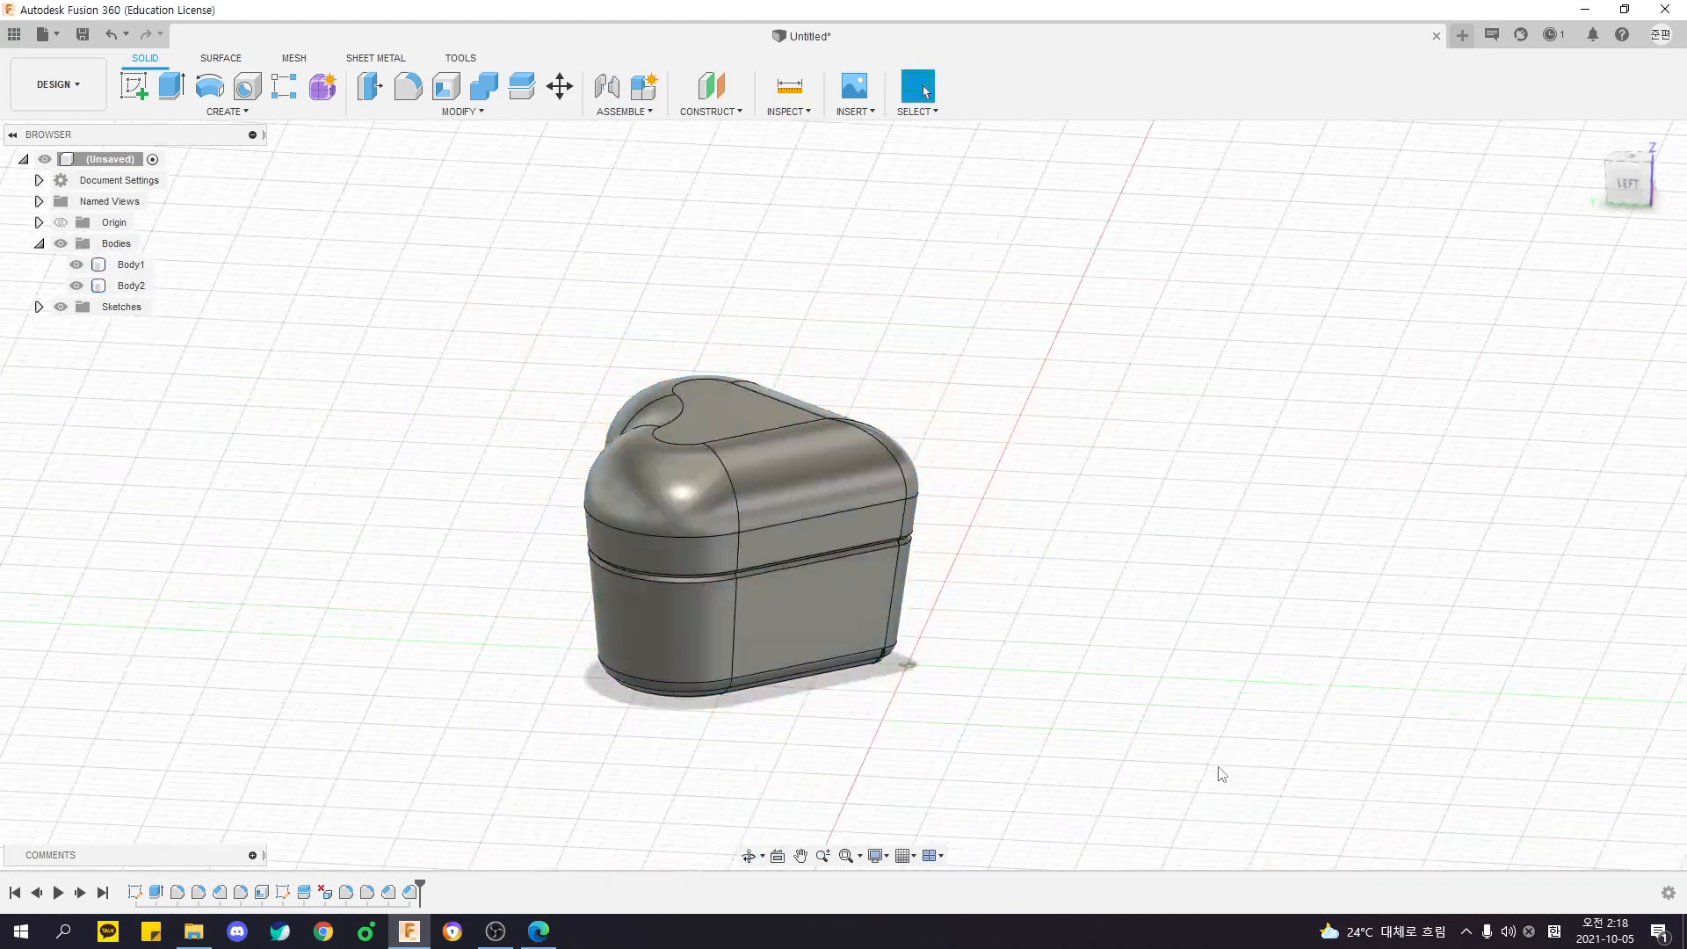
shift+middle_drag(1188, 607, 1261, 497)
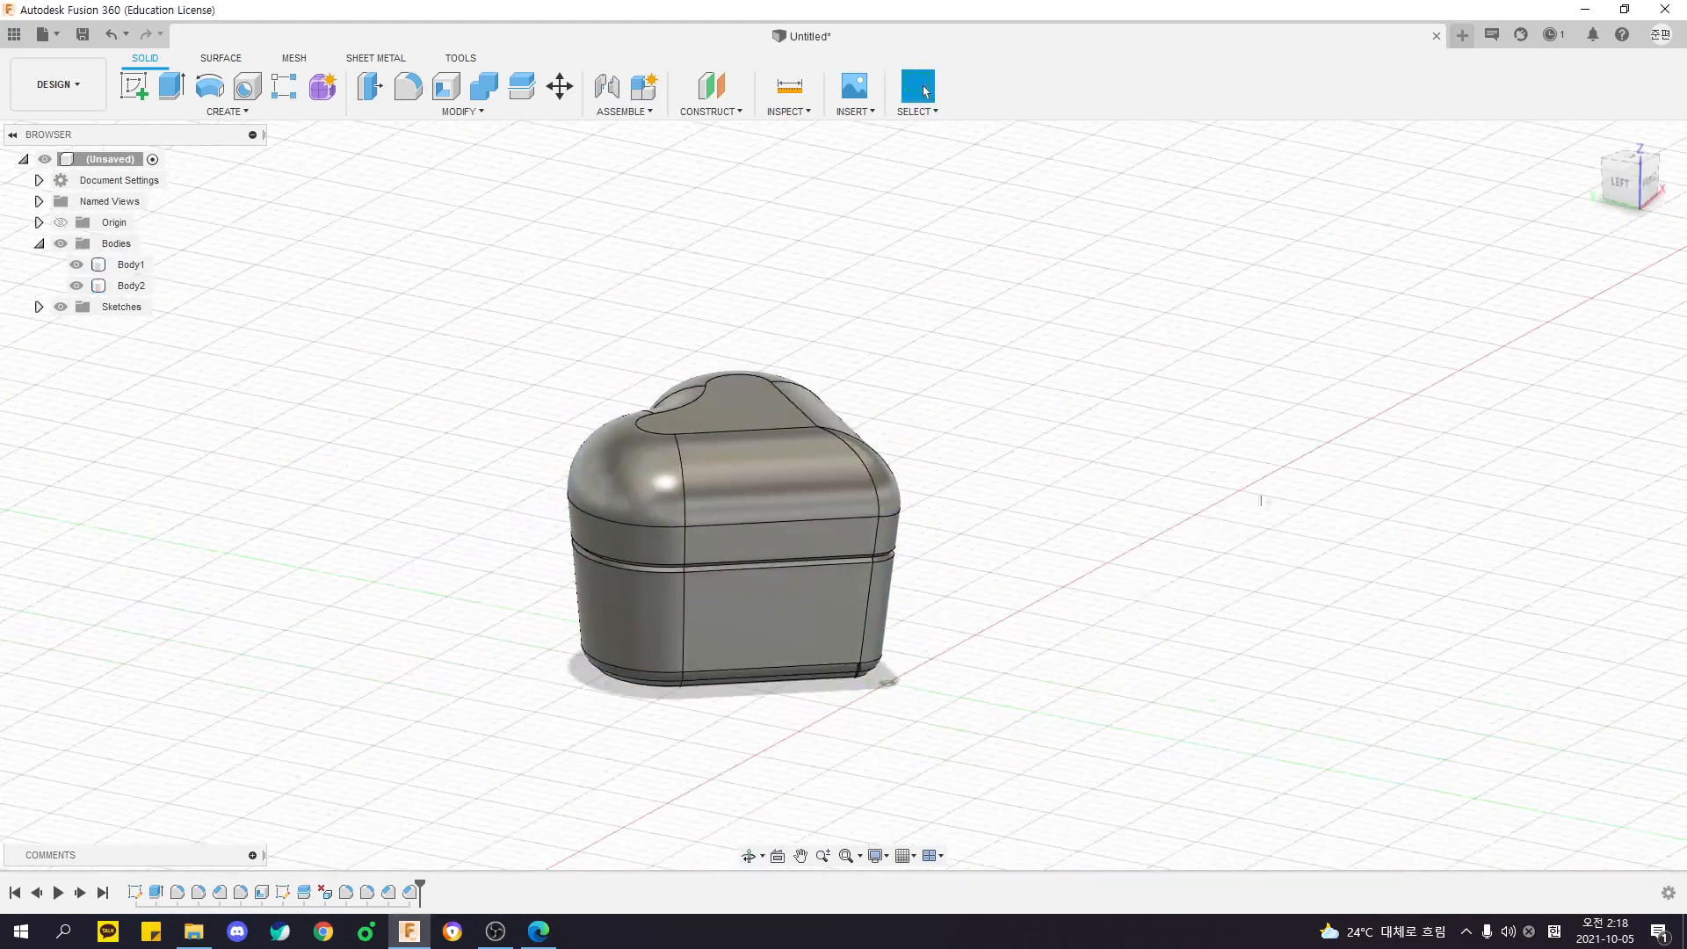
- Create a new empty design and return to the heart-shaped box design
click(1462, 36)
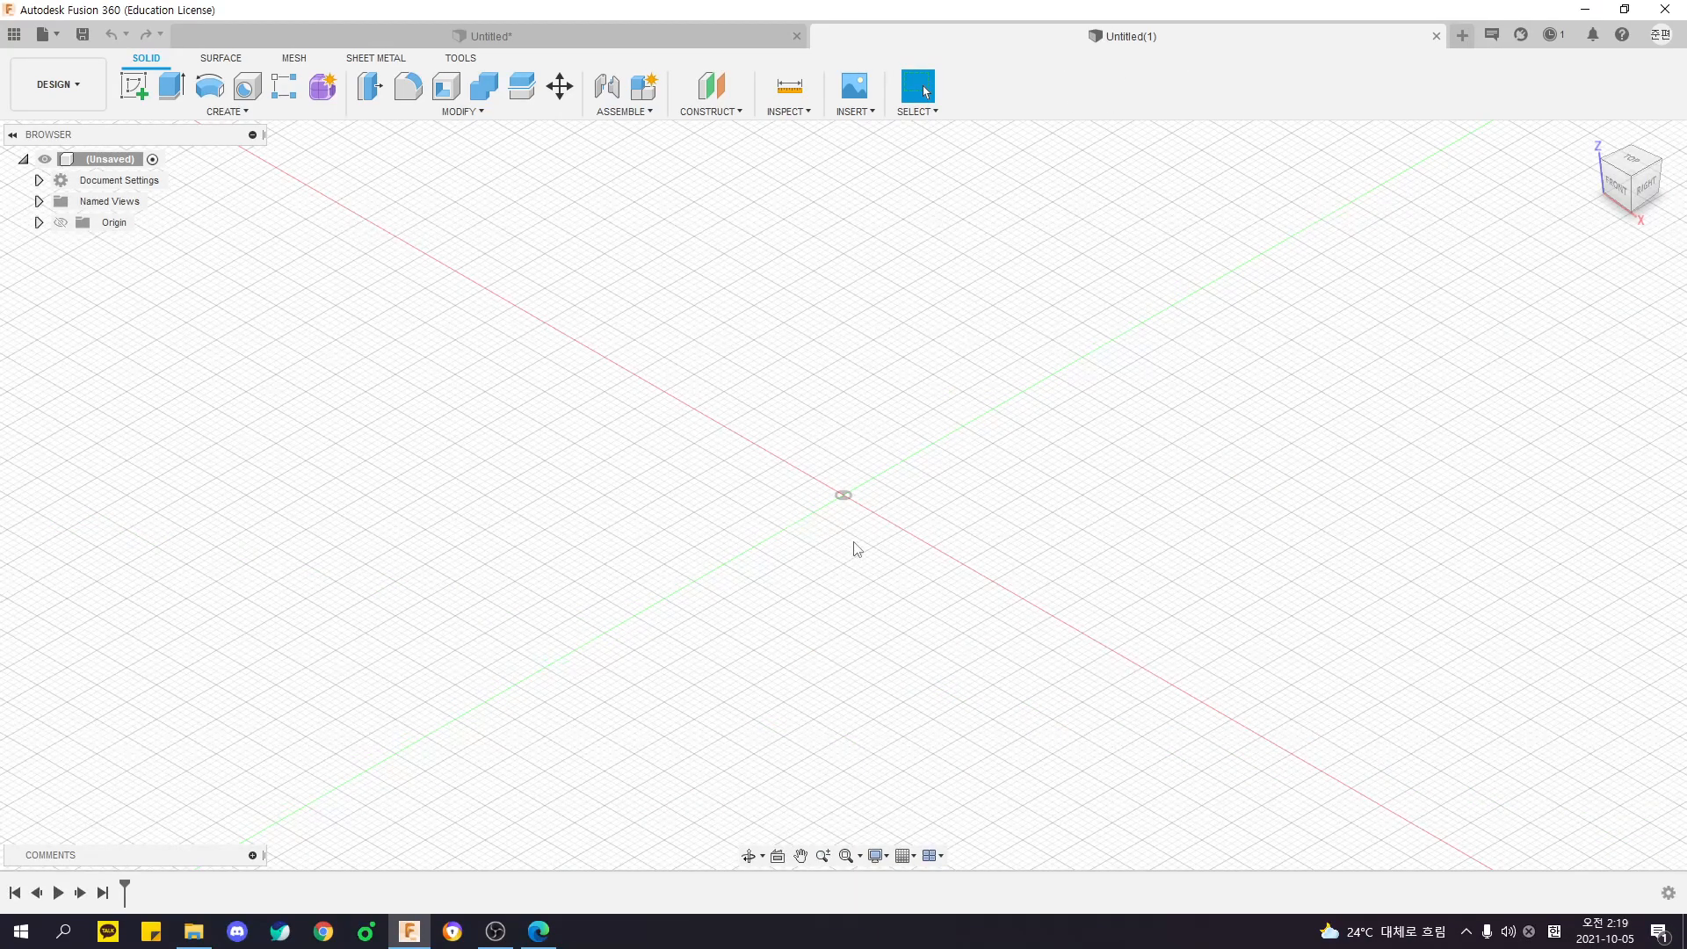
click(556, 33)
shift+middle_drag(554, 297, 461, 303)
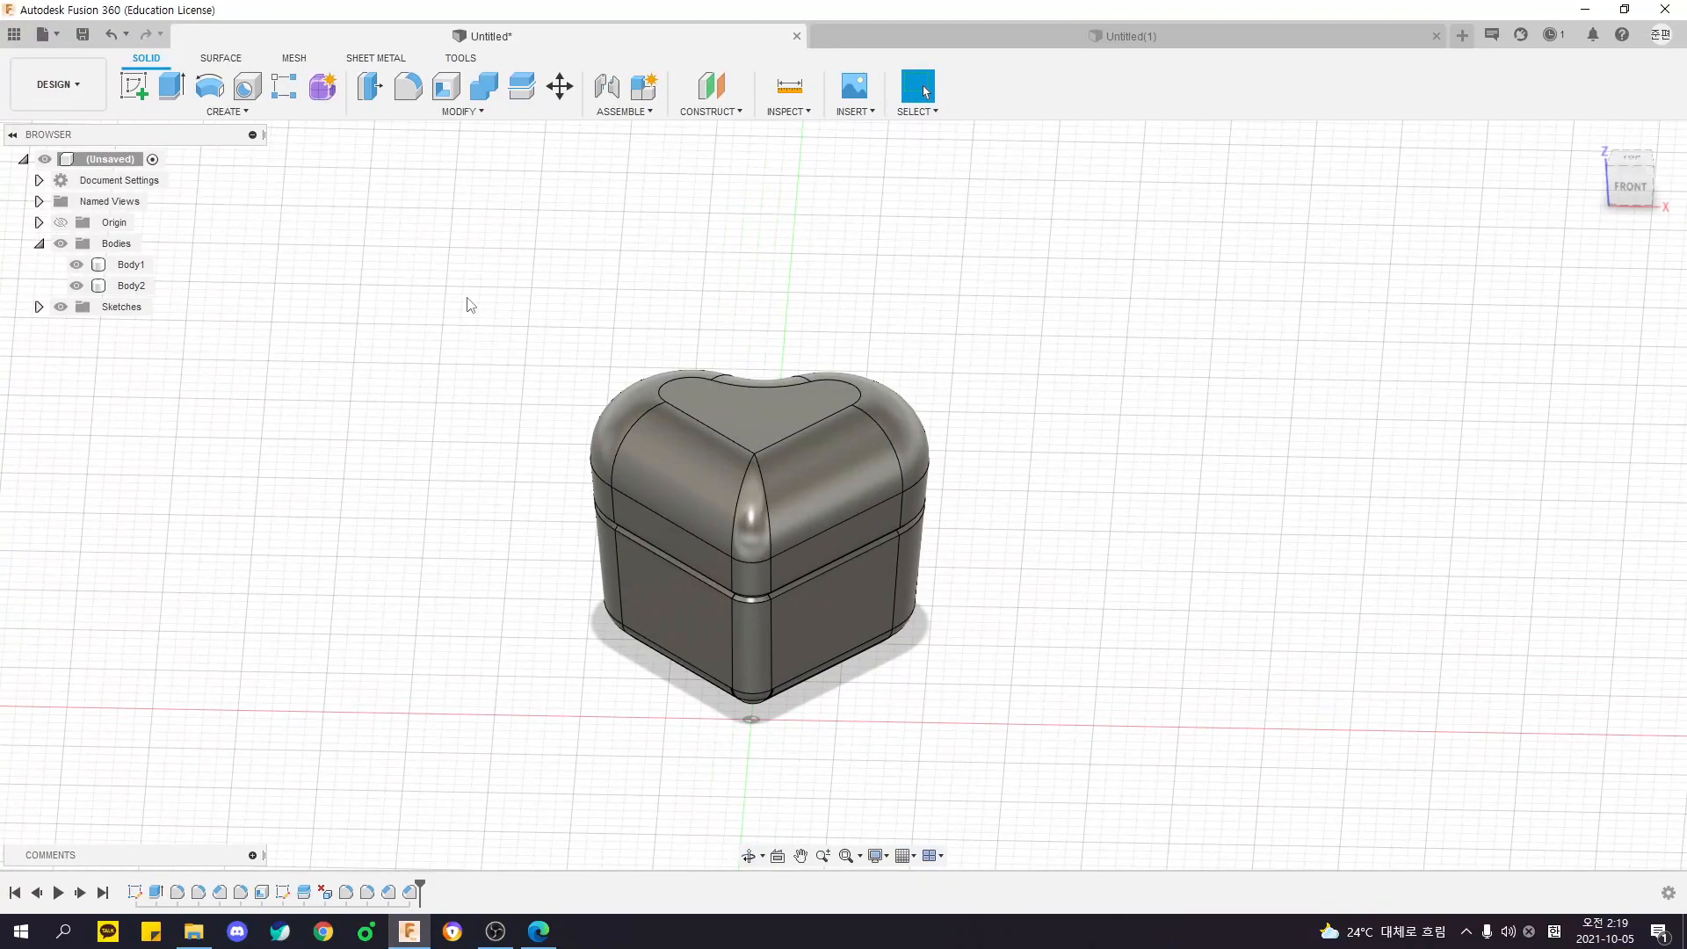
shift+middle_drag(470, 305, 525, 323)
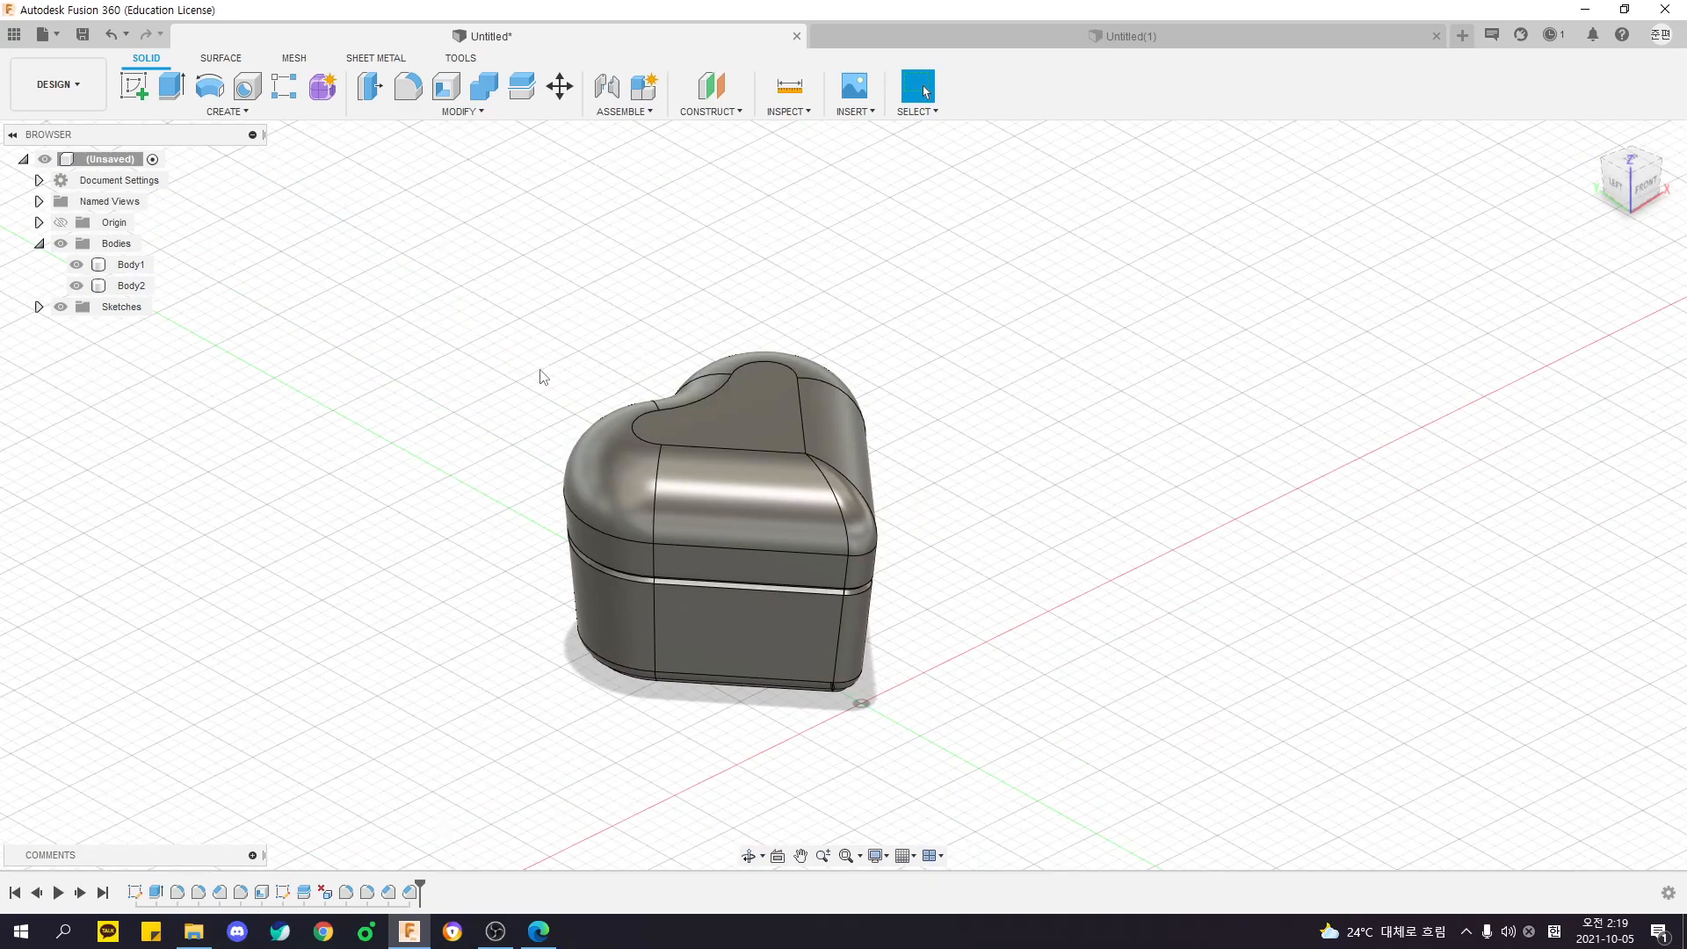
shift+middle_drag(516, 388, 535, 380)
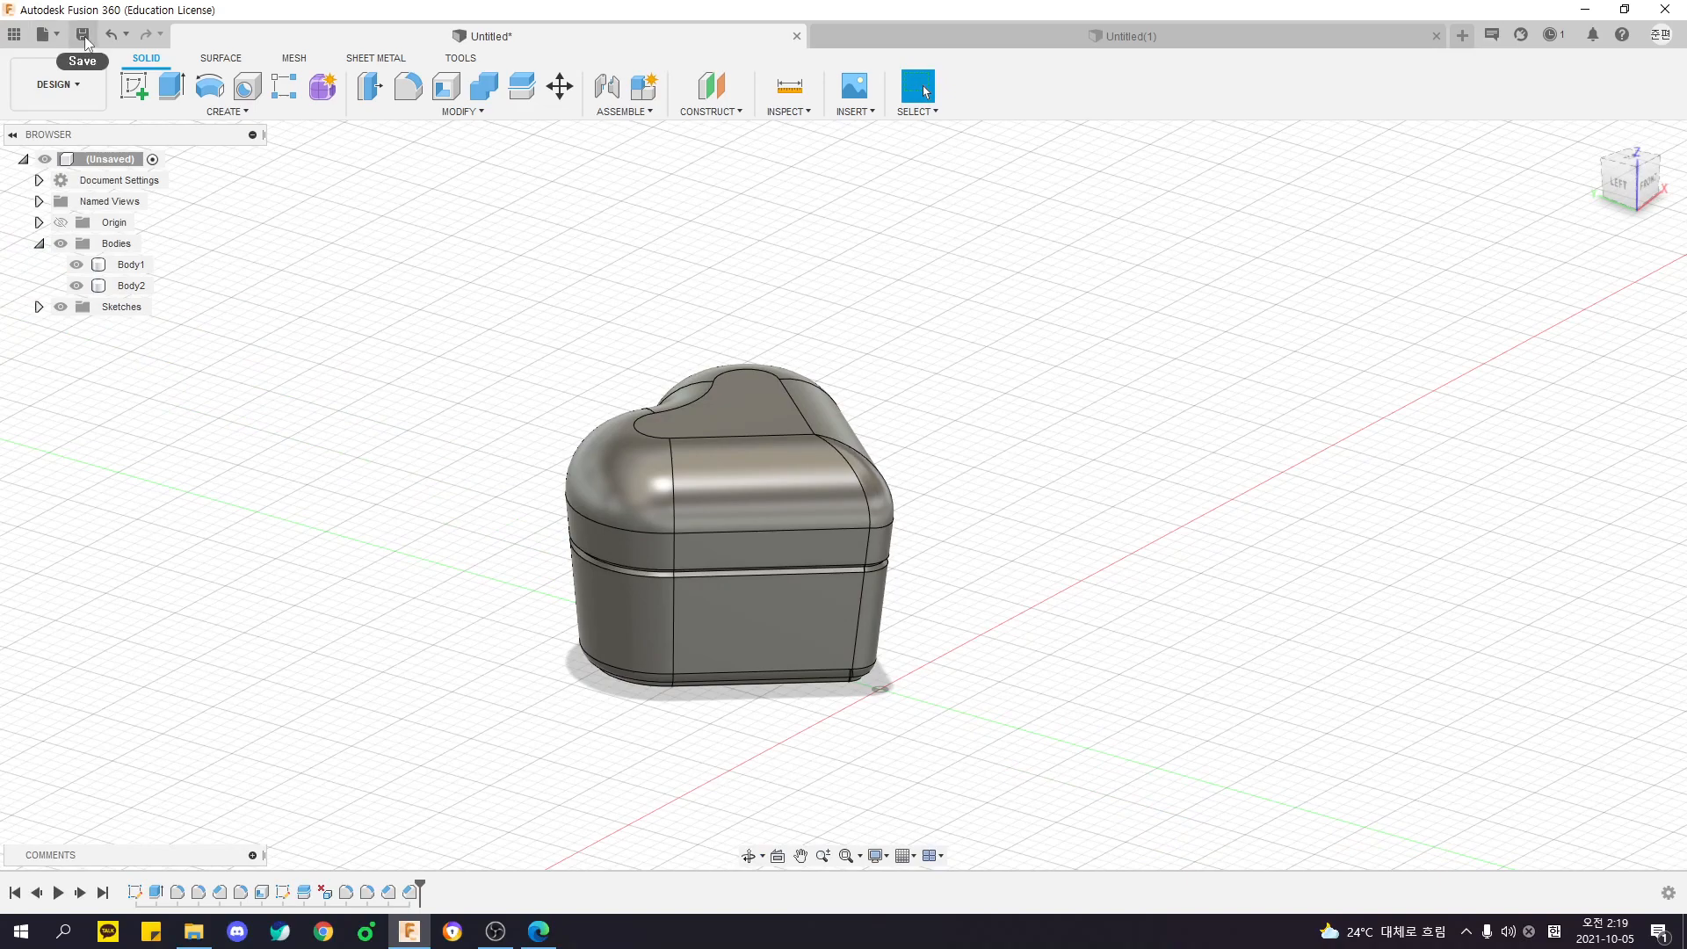
- Look through the saved files of the 수업용 and 연습용 projects and close the project list
click(15, 34)
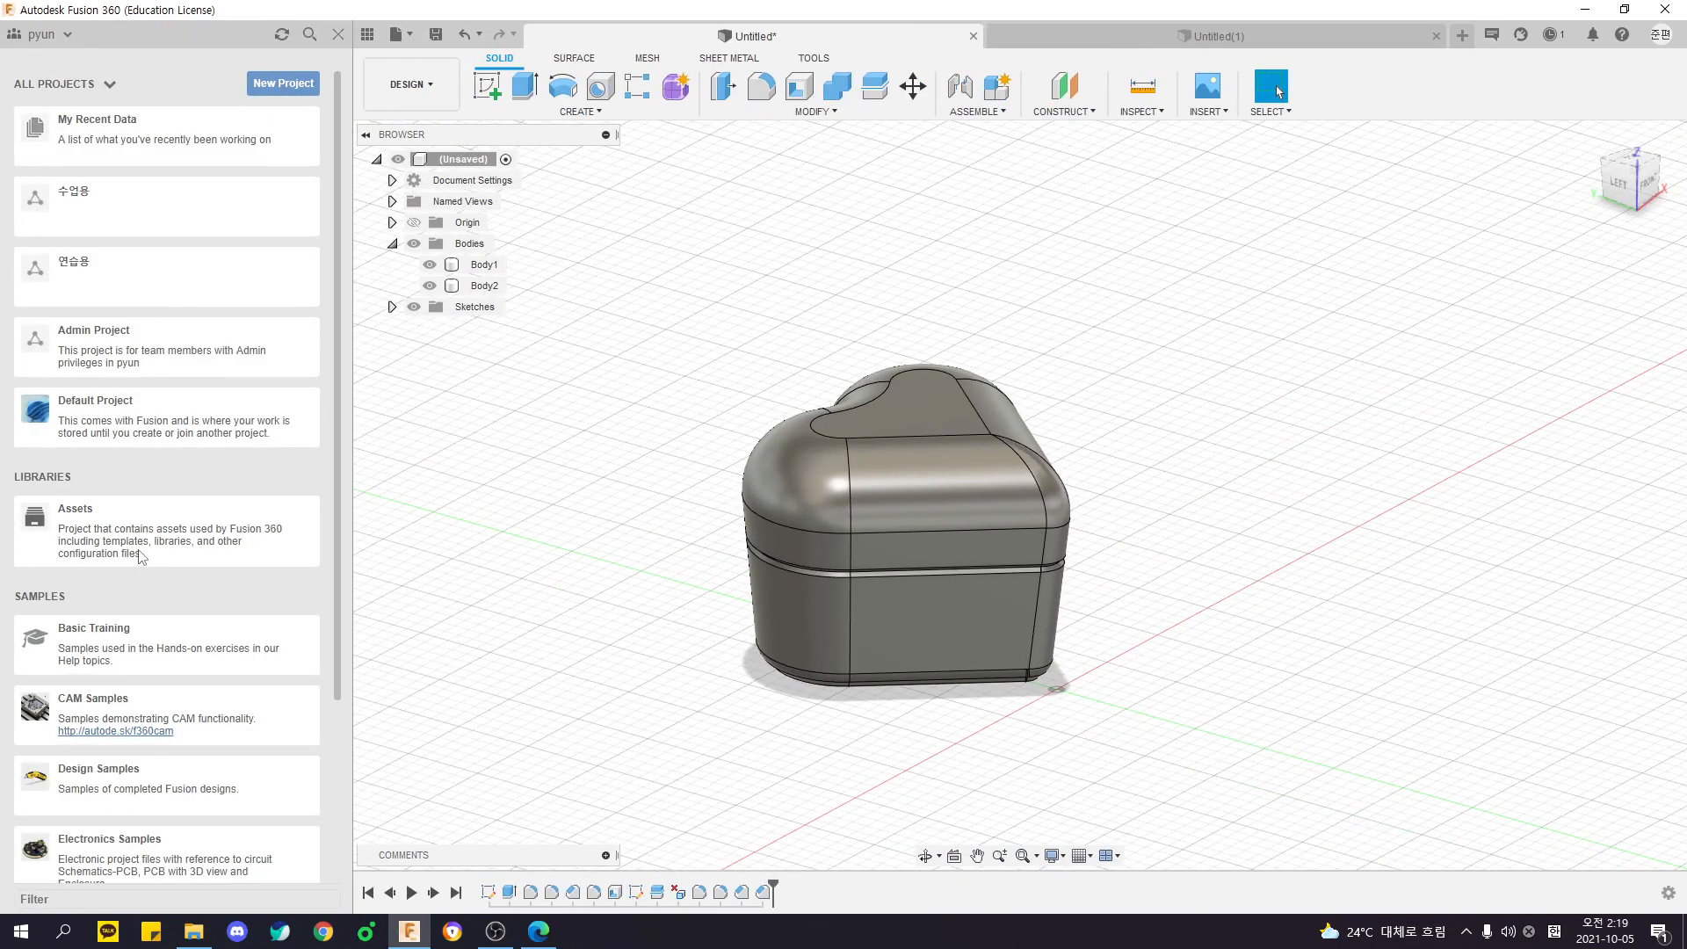
click(128, 206)
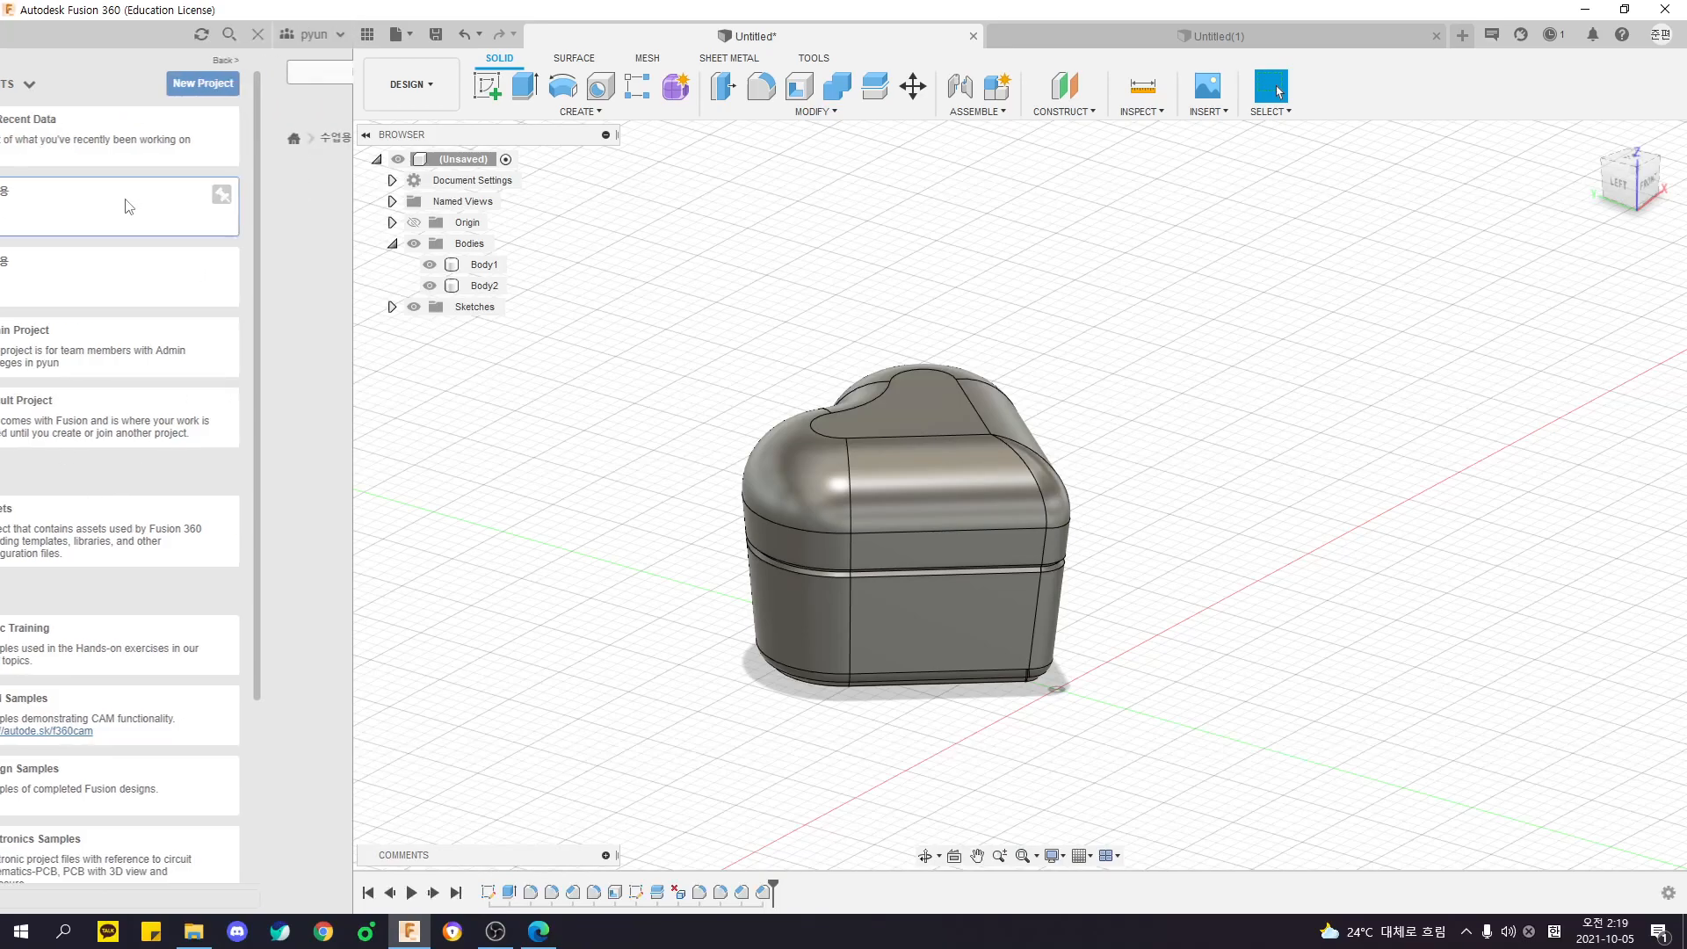
click(21, 138)
click(101, 279)
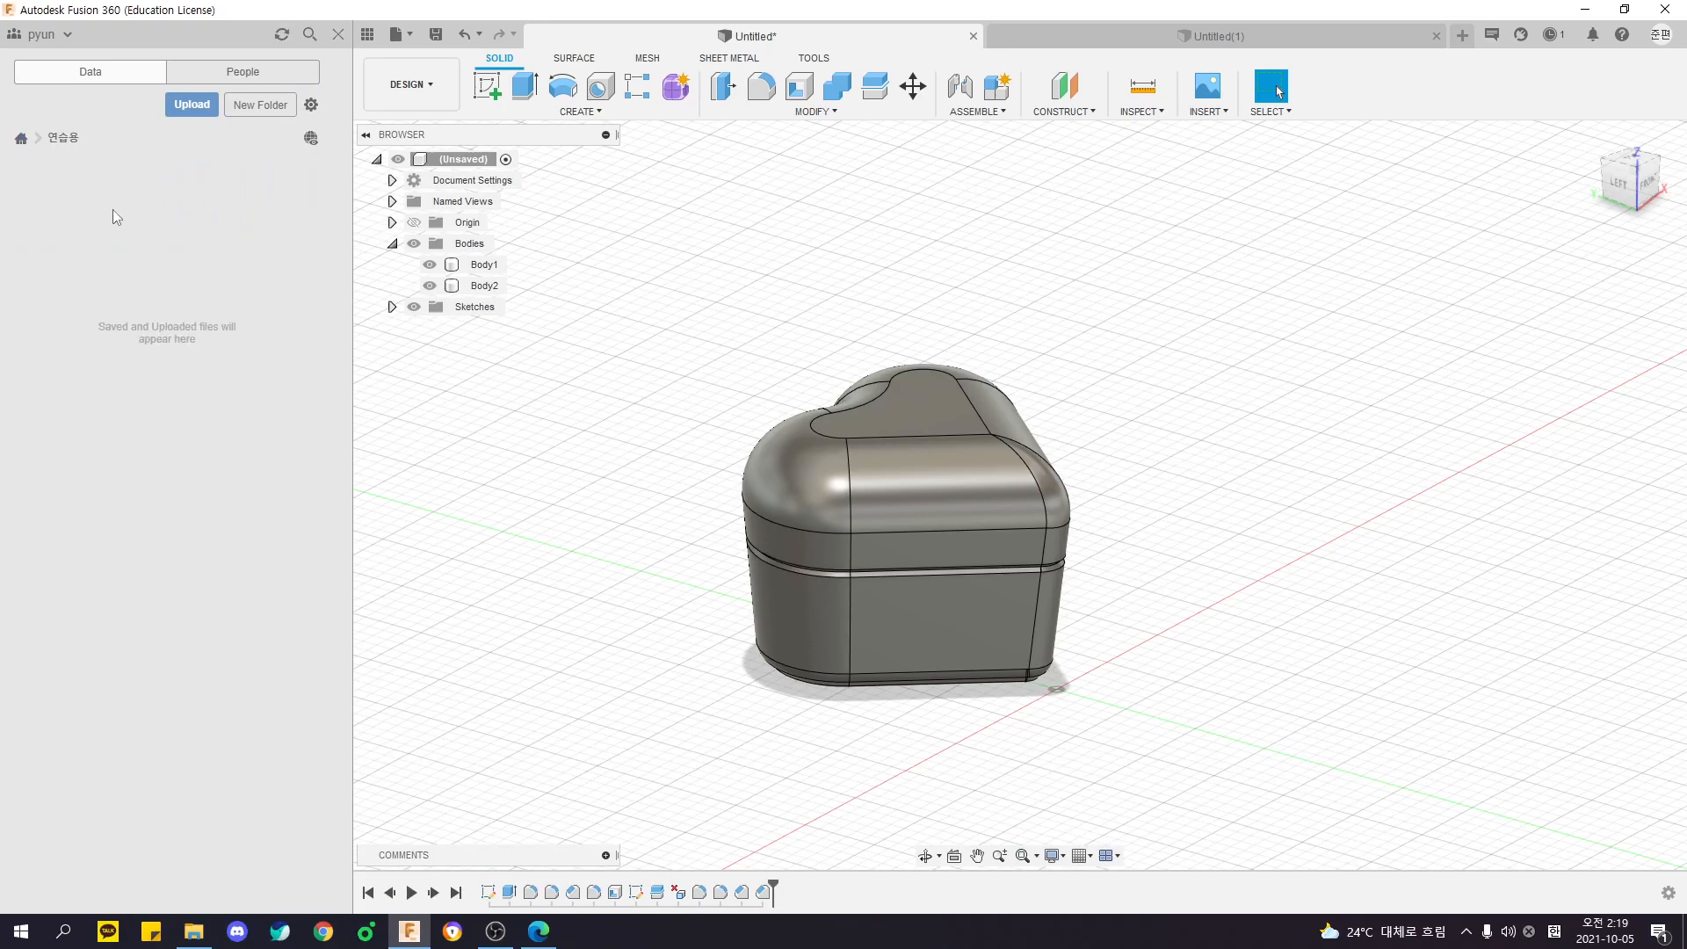
click(21, 138)
click(137, 212)
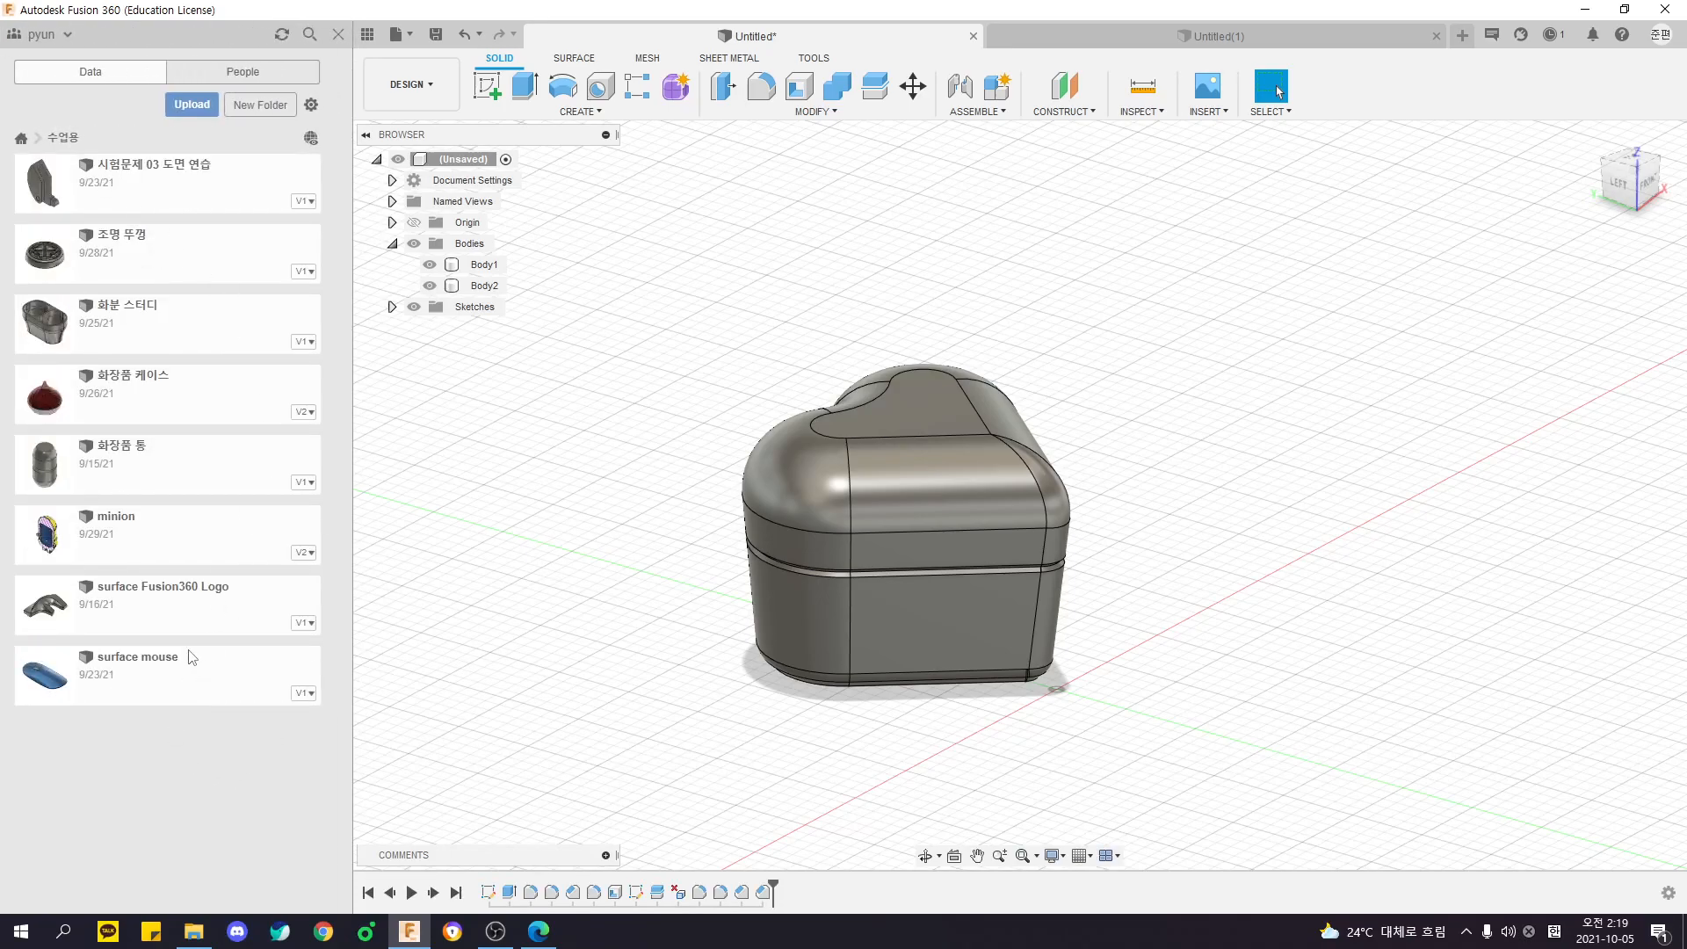
click(21, 138)
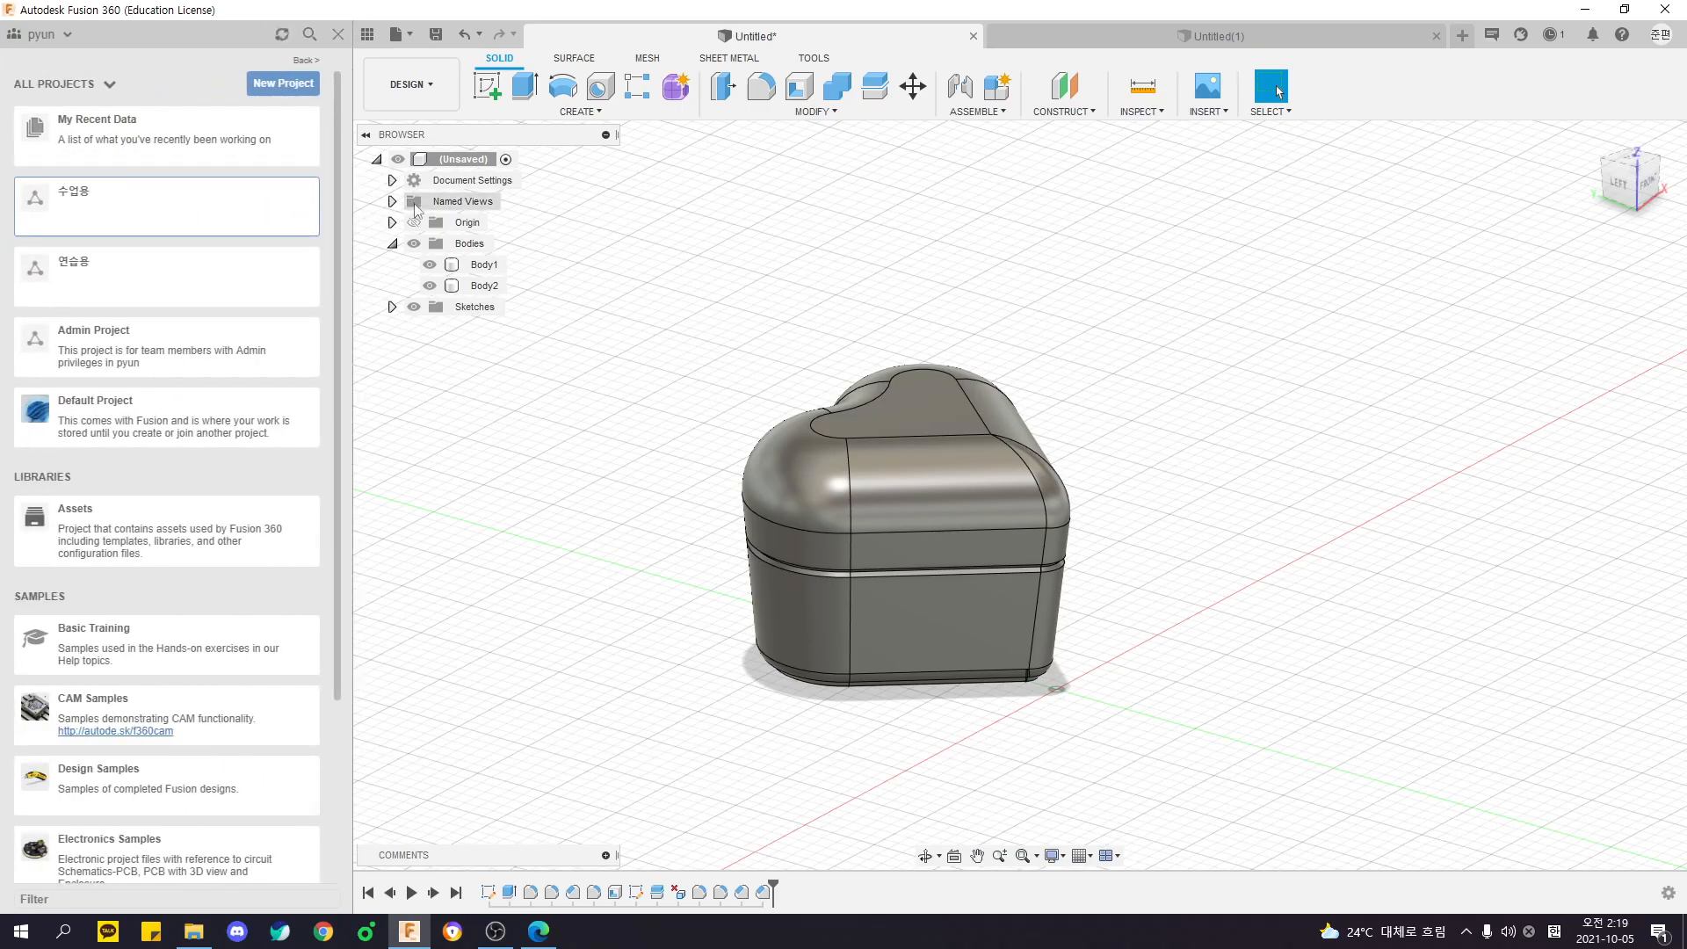
click(337, 34)
mouse_move(456, 307)
shift+middle_down()
mouse_move(651, 289)
mouse_move(482, 278)
mouse_move(445, 301)
shift+middle_up()
shift+middle_drag(602, 286, 346, 294)
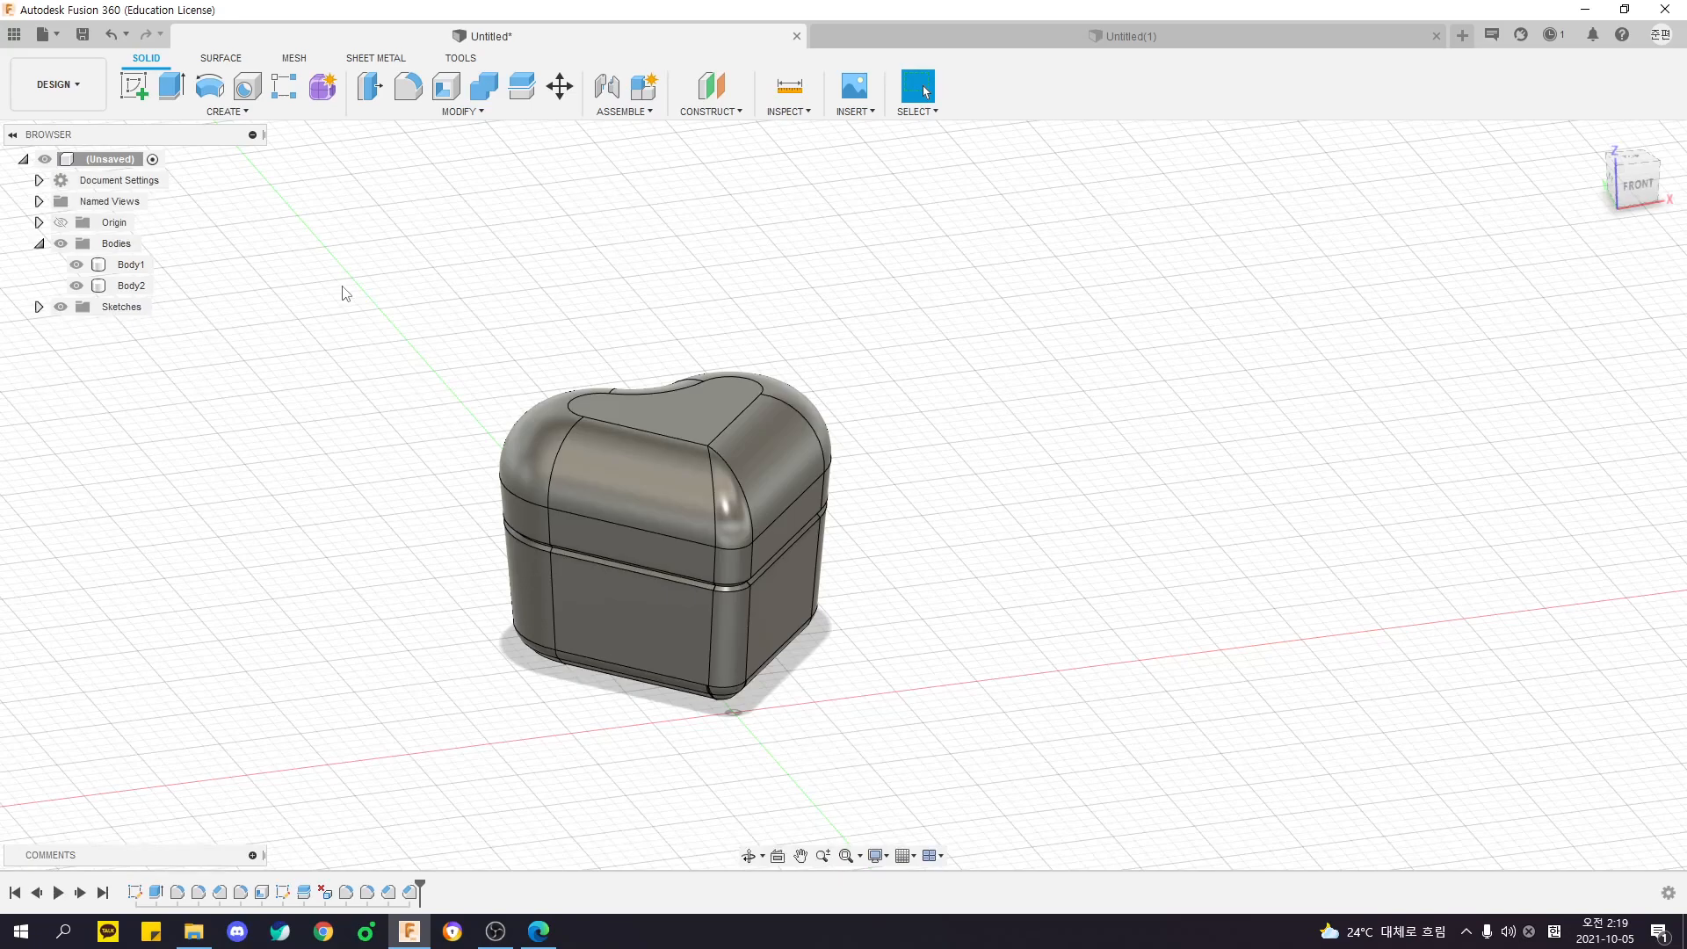
middle_drag(285, 305, 315, 310)
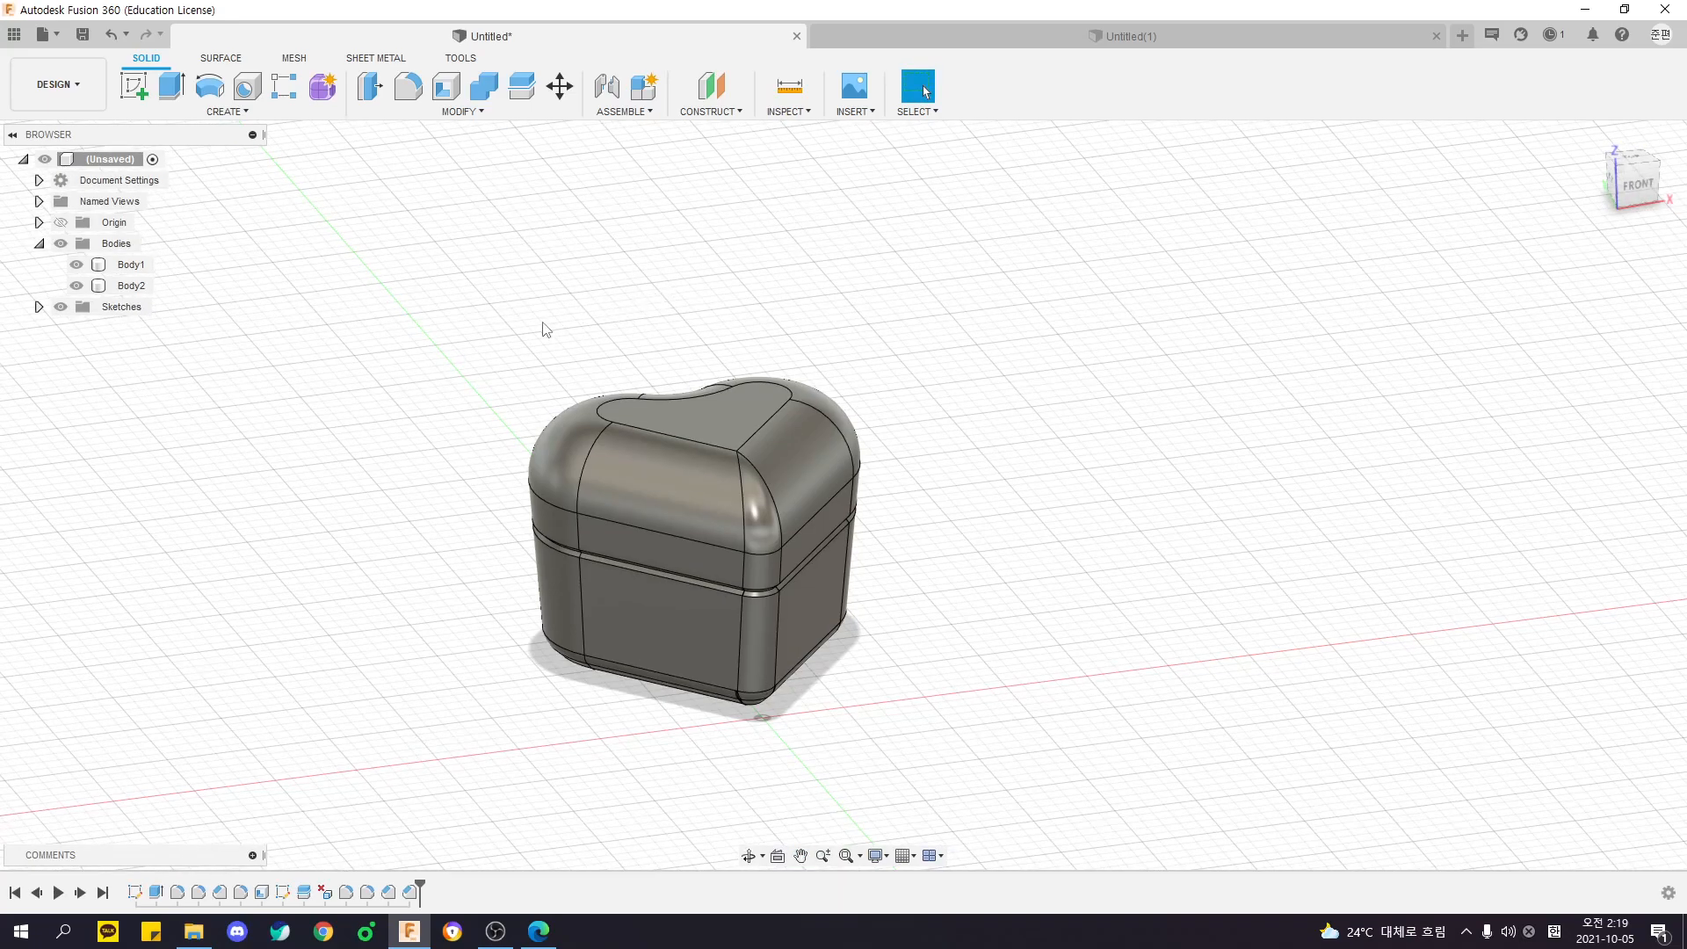
mouse_move(423, 314)
shift+middle_down()
mouse_move(497, 316)
mouse_move(396, 323)
shift+middle_up()
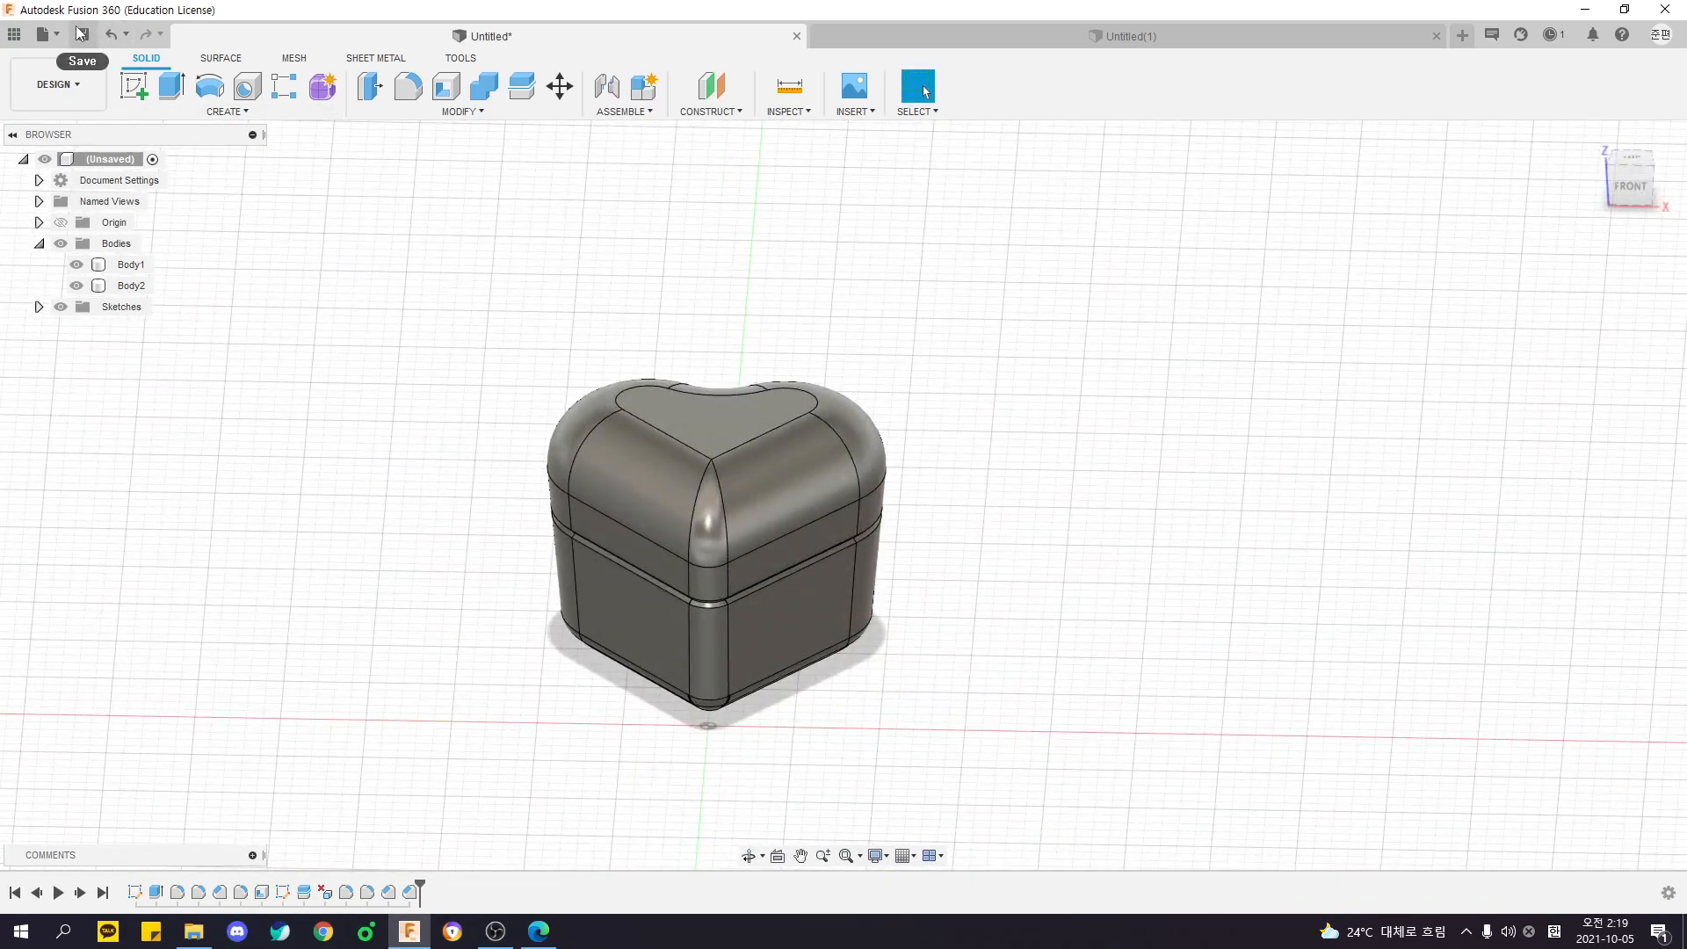
click(796, 36)
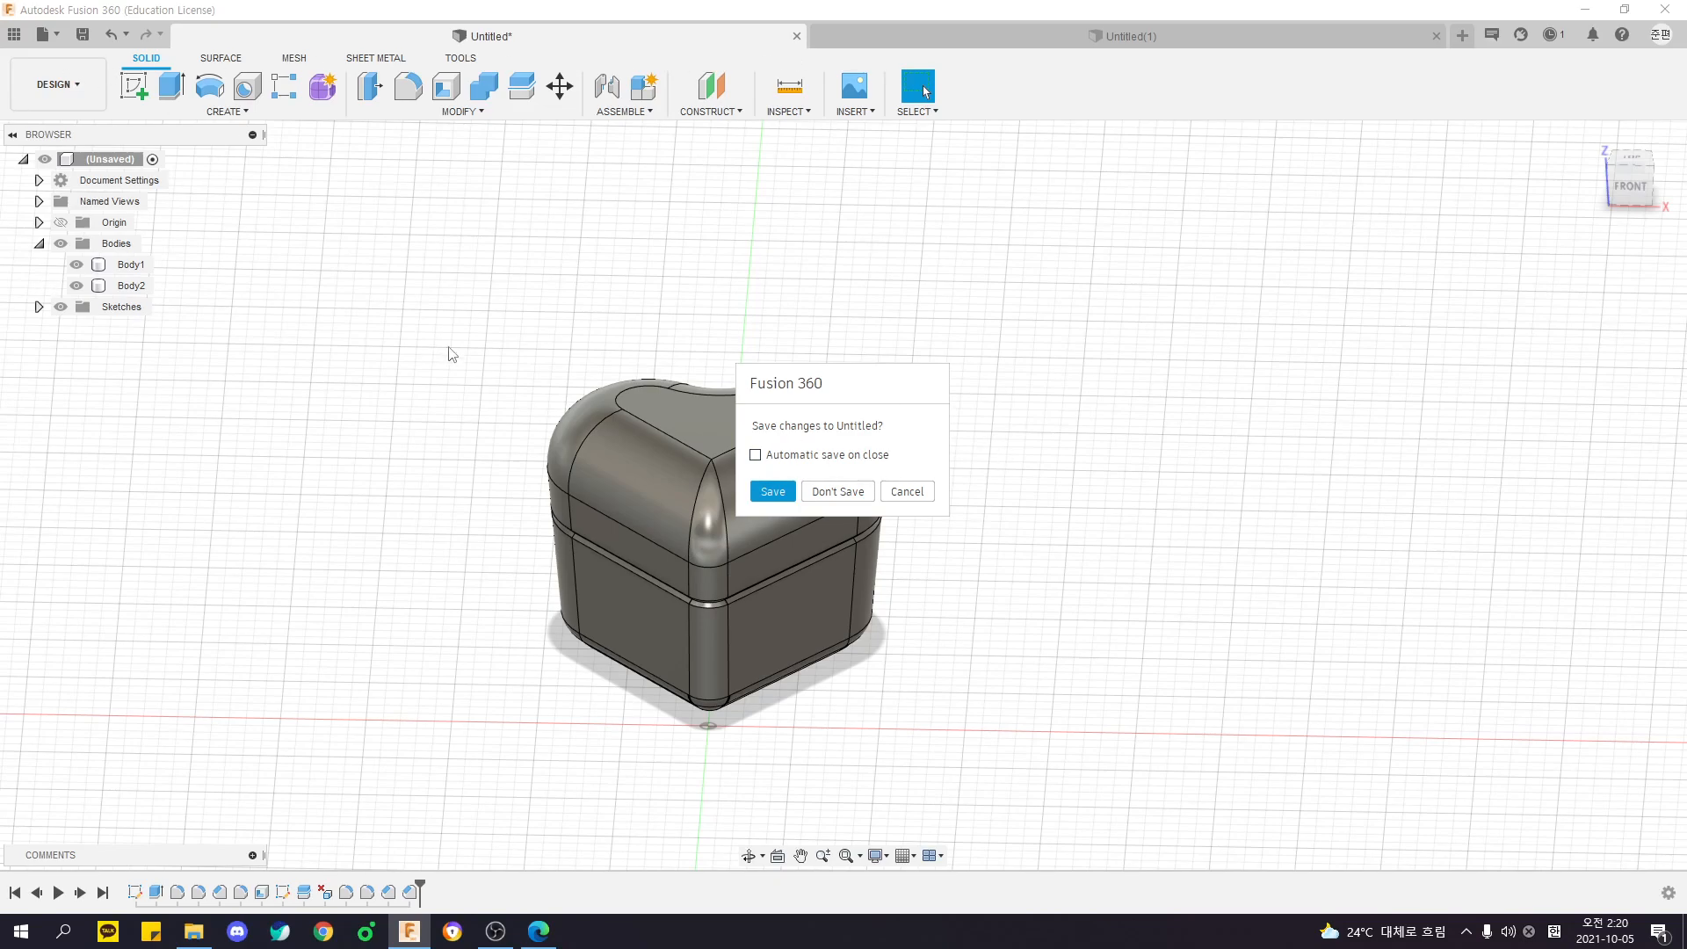
click(907, 491)
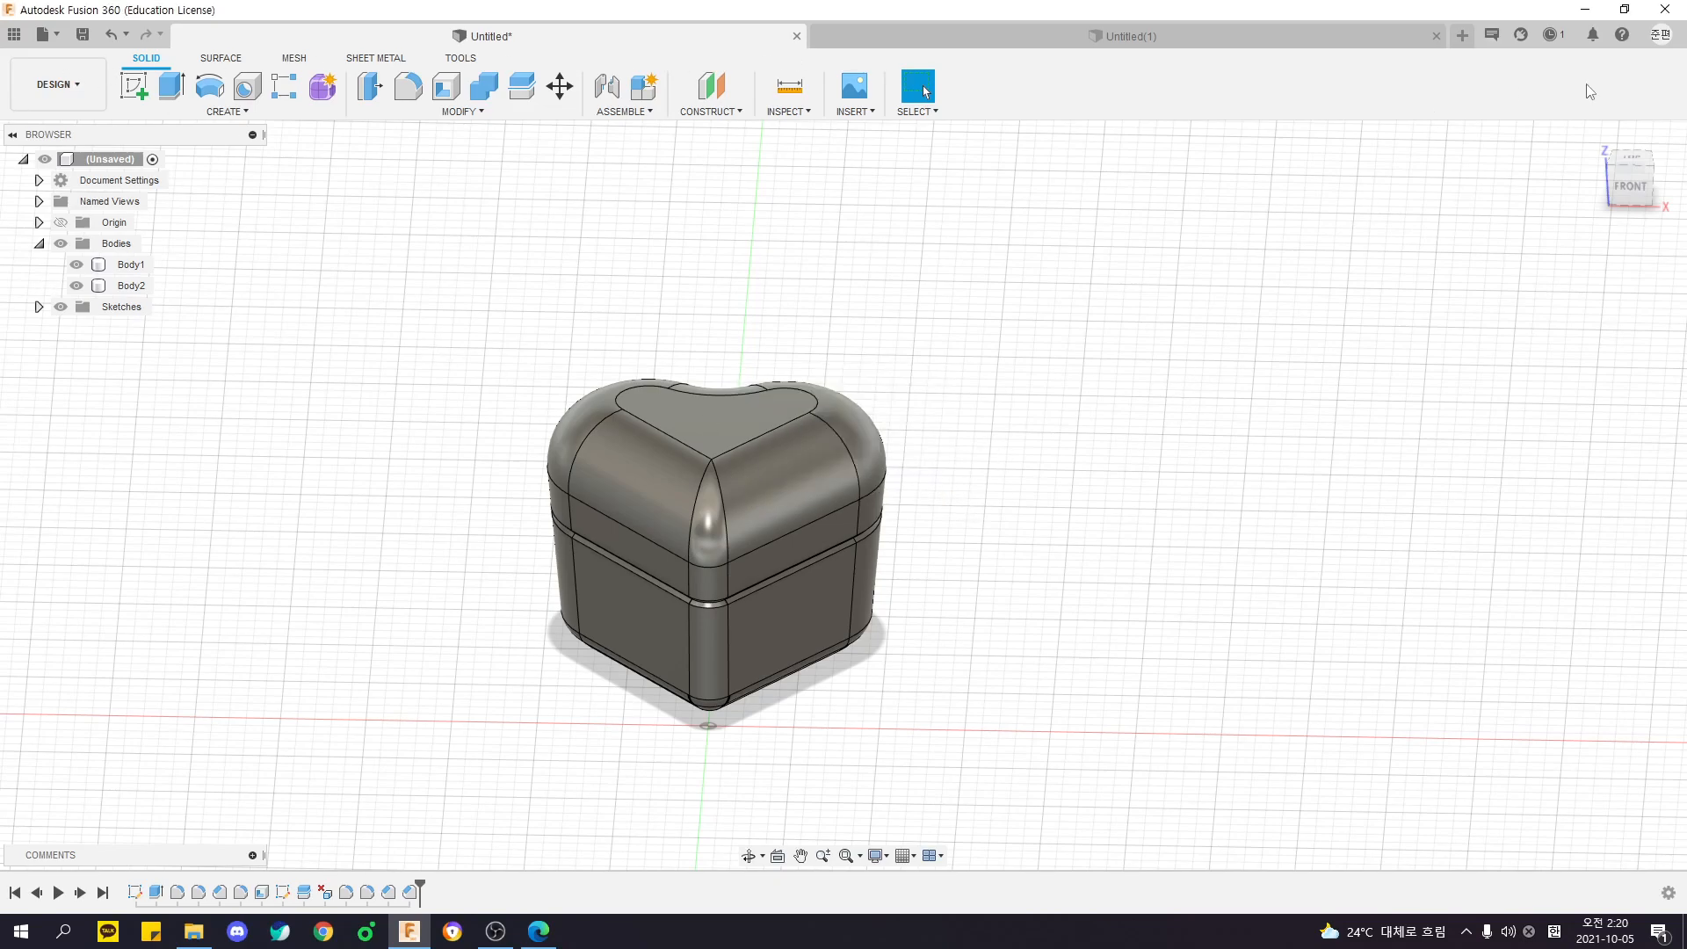
- Review the general preferences, including user language, default modeling orientation, and the pan, zoom and orbit shortcuts
click(1659, 35)
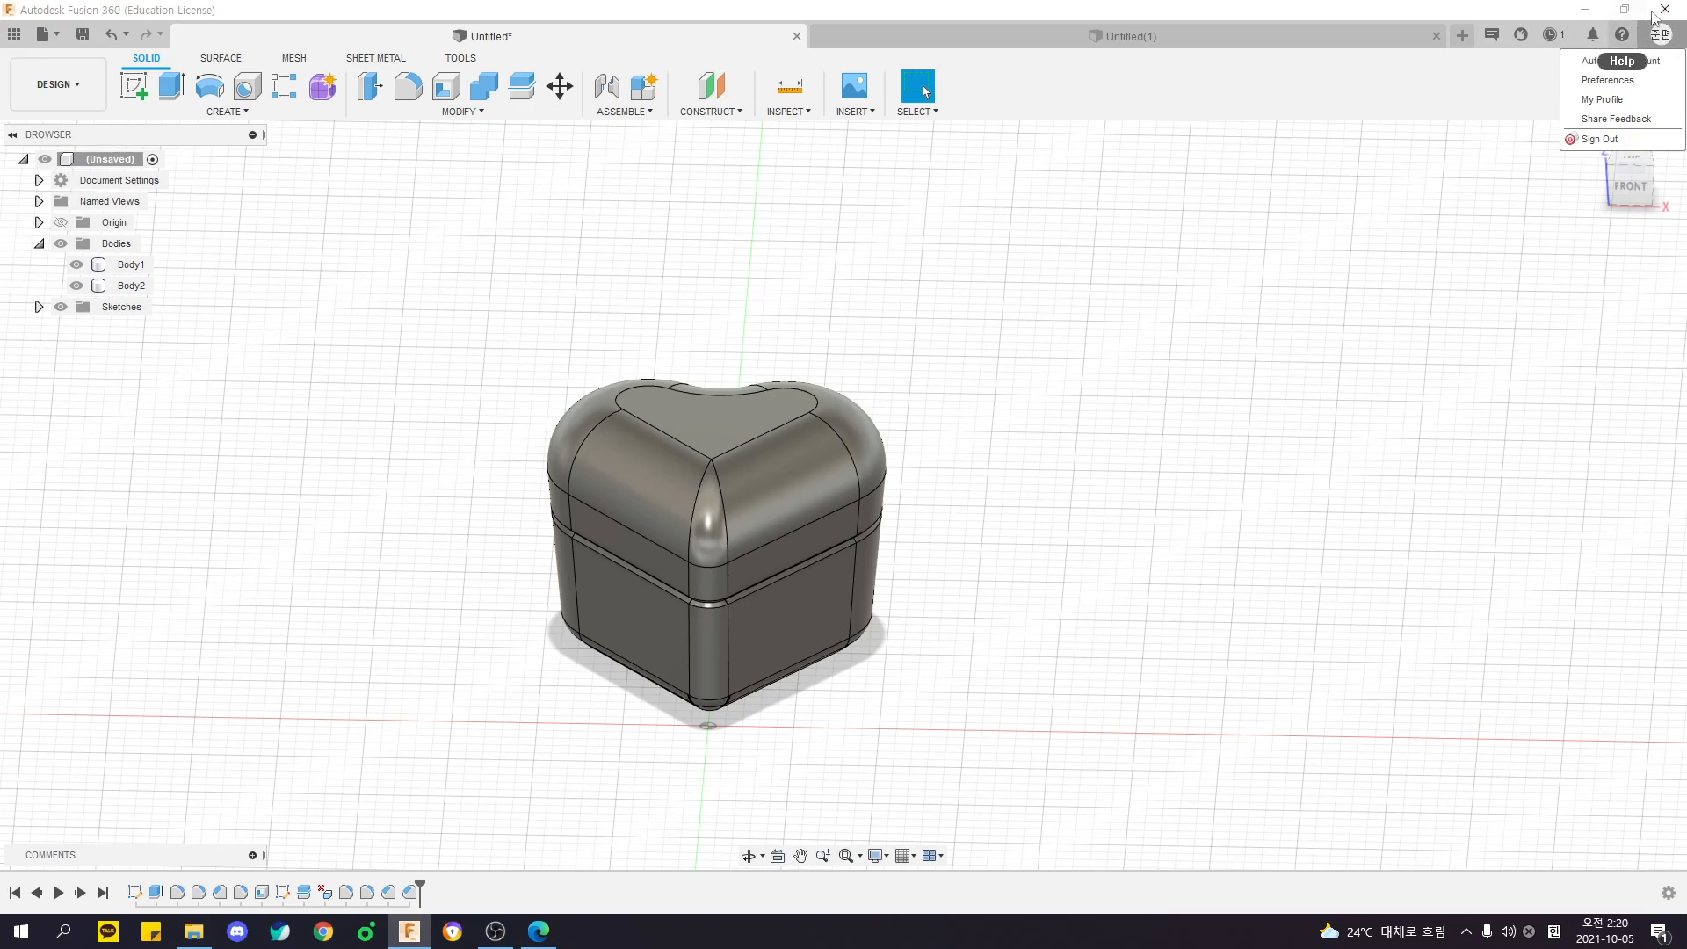
click(1610, 81)
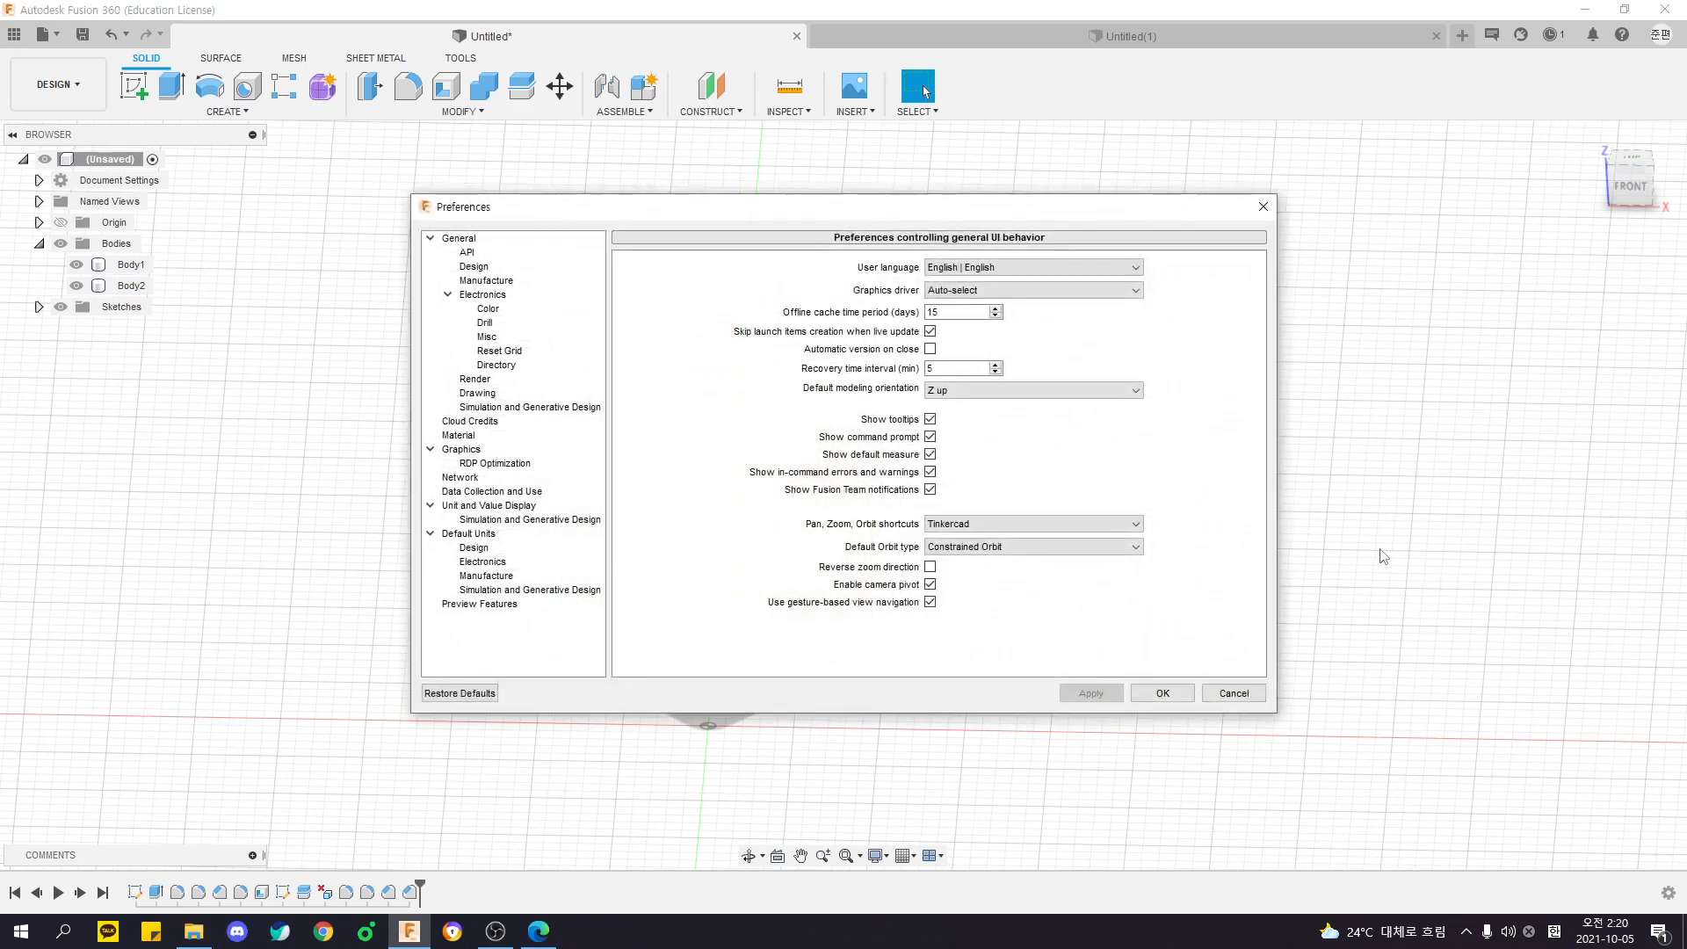
drag(859, 183, 607, 134)
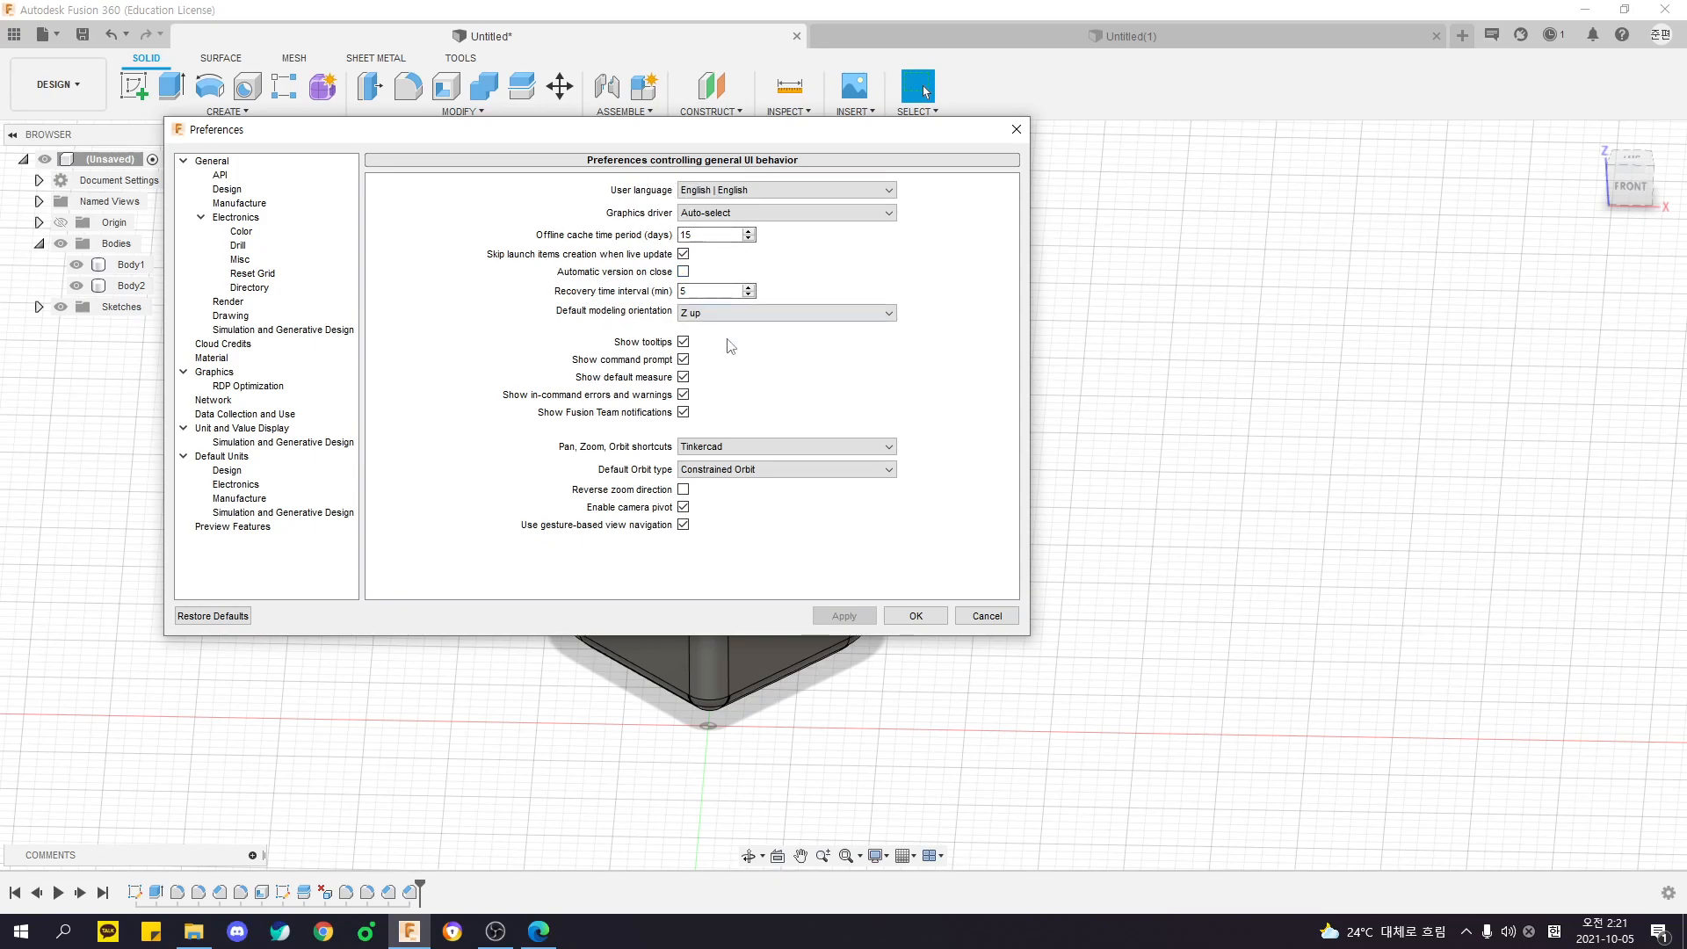
click(915, 615)
right_drag(956, 613, 1300, 391)
click(1659, 34)
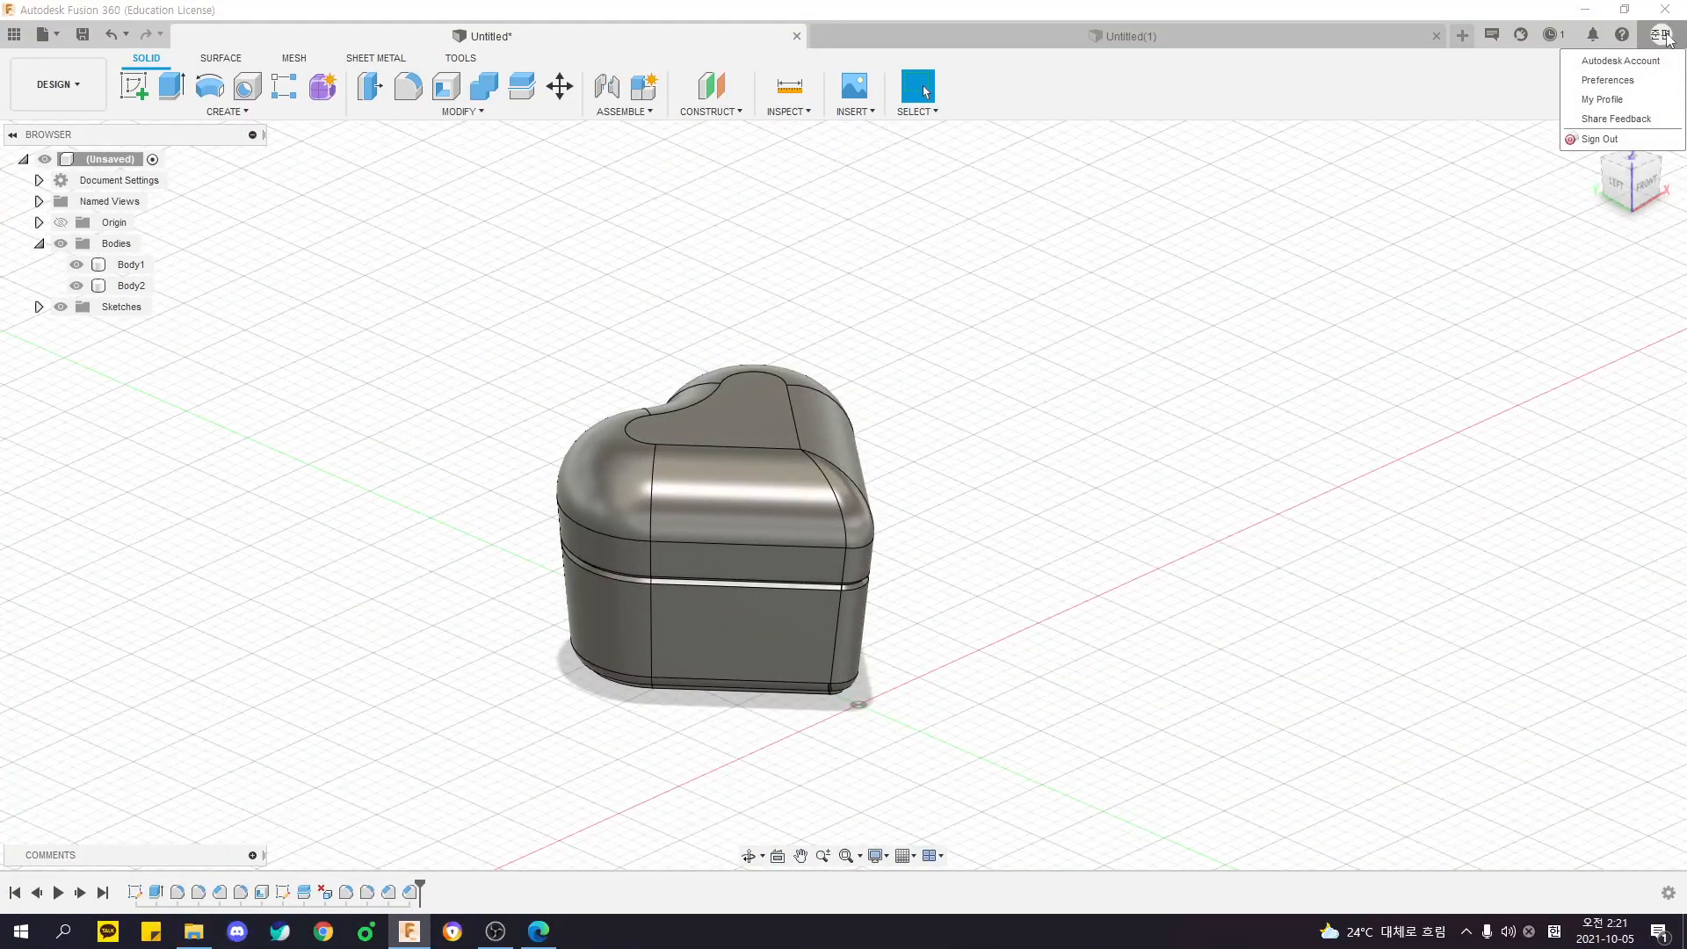
click(1626, 81)
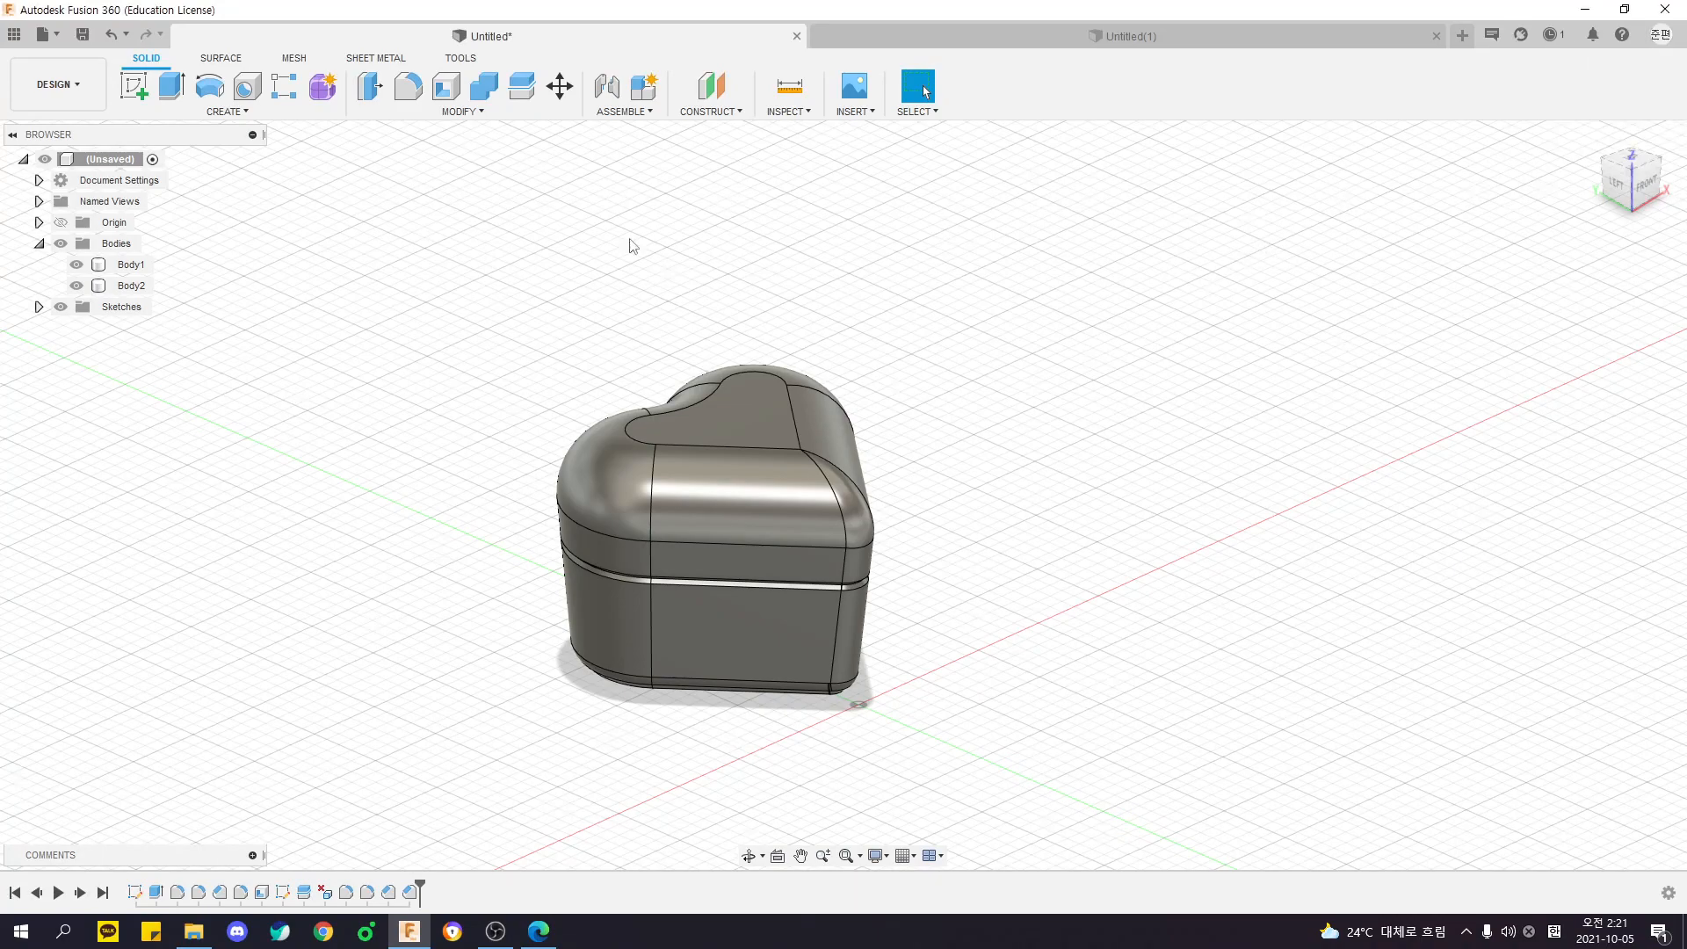
shift+middle_drag(710, 374, 873, 379)
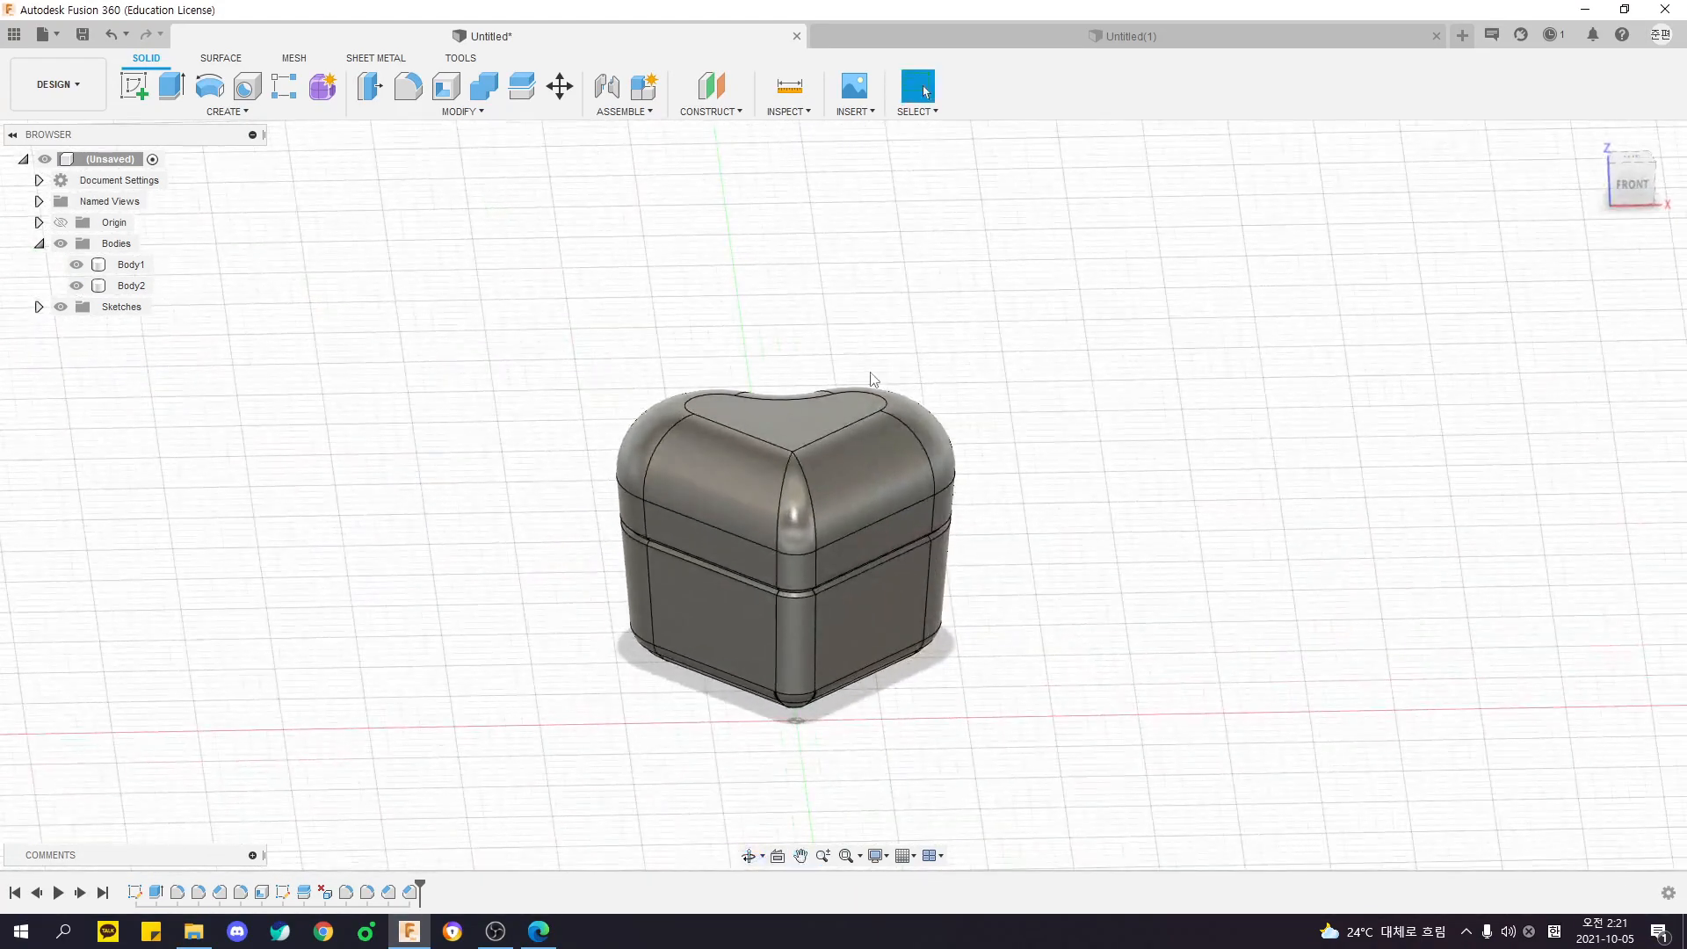
shift+middle_drag(563, 326, 756, 510)
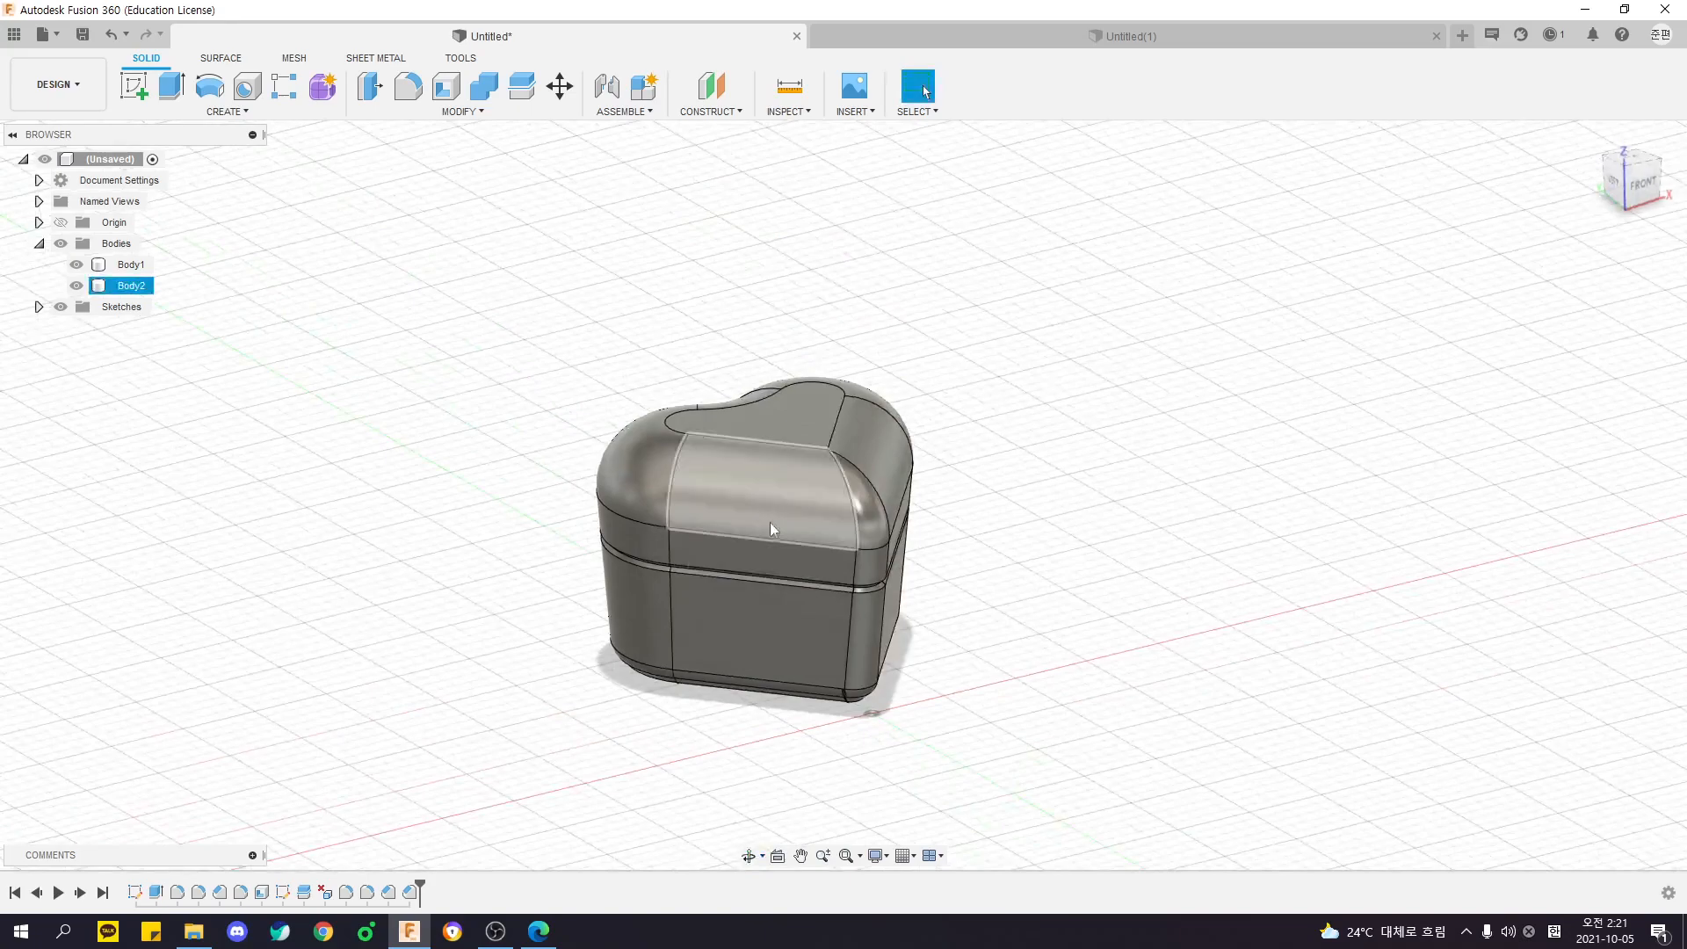
click(463, 112)
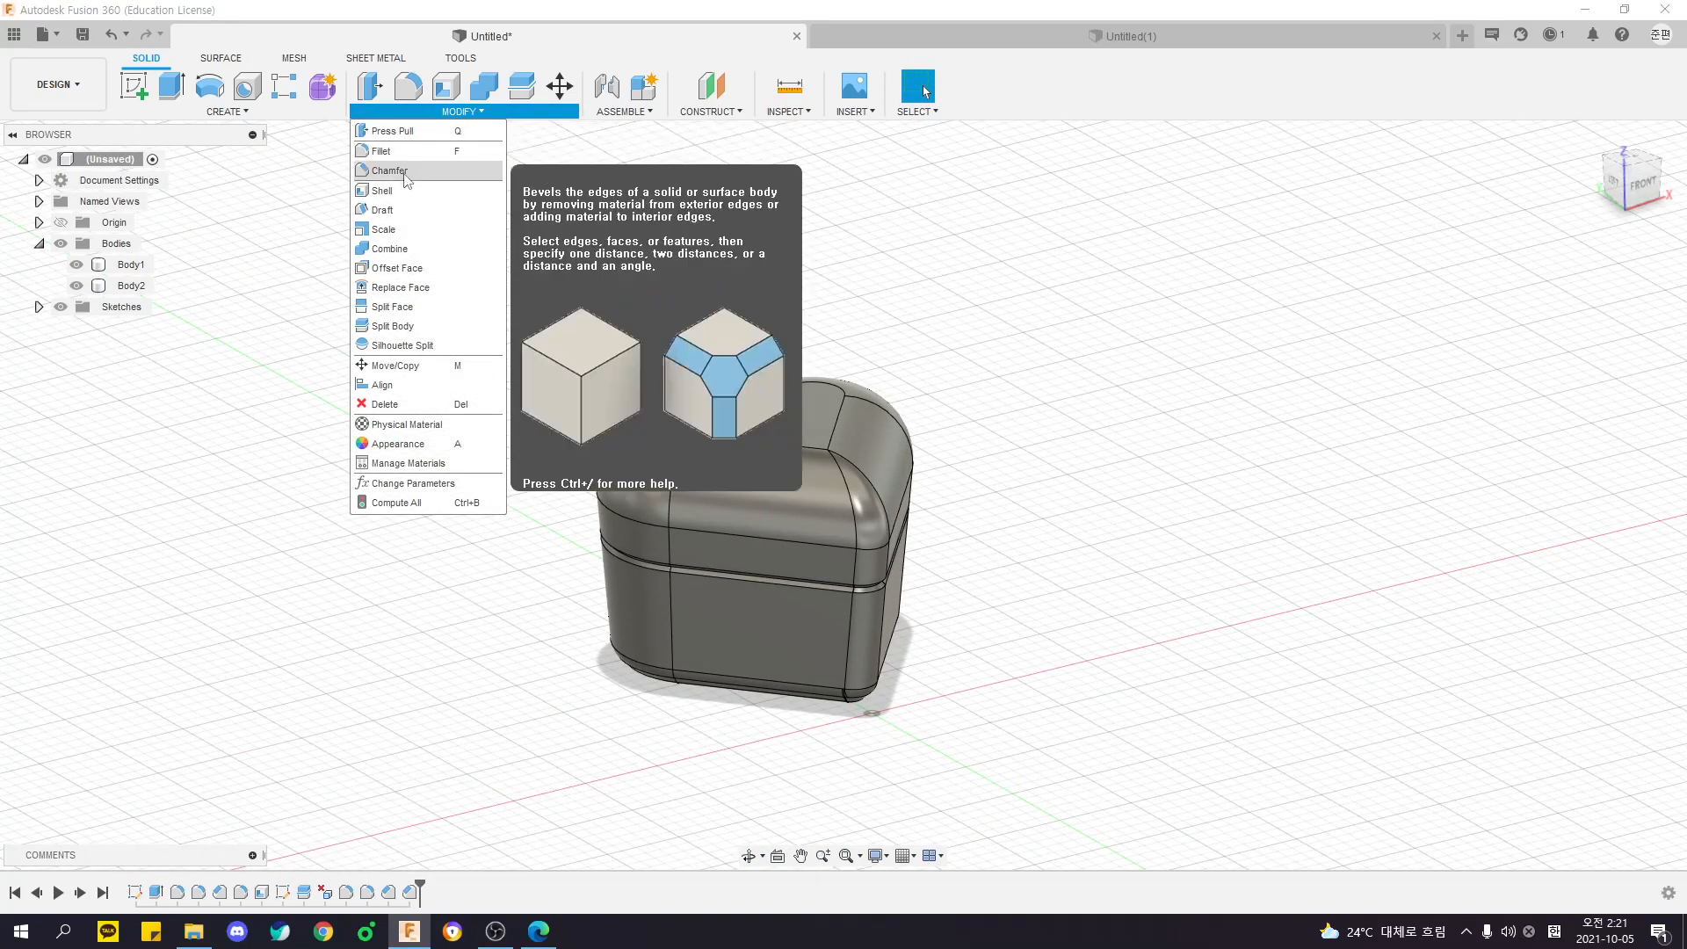
- Switch to the empty Untitled(1) design and start a Box on the horizontal origin plane
click(1107, 40)
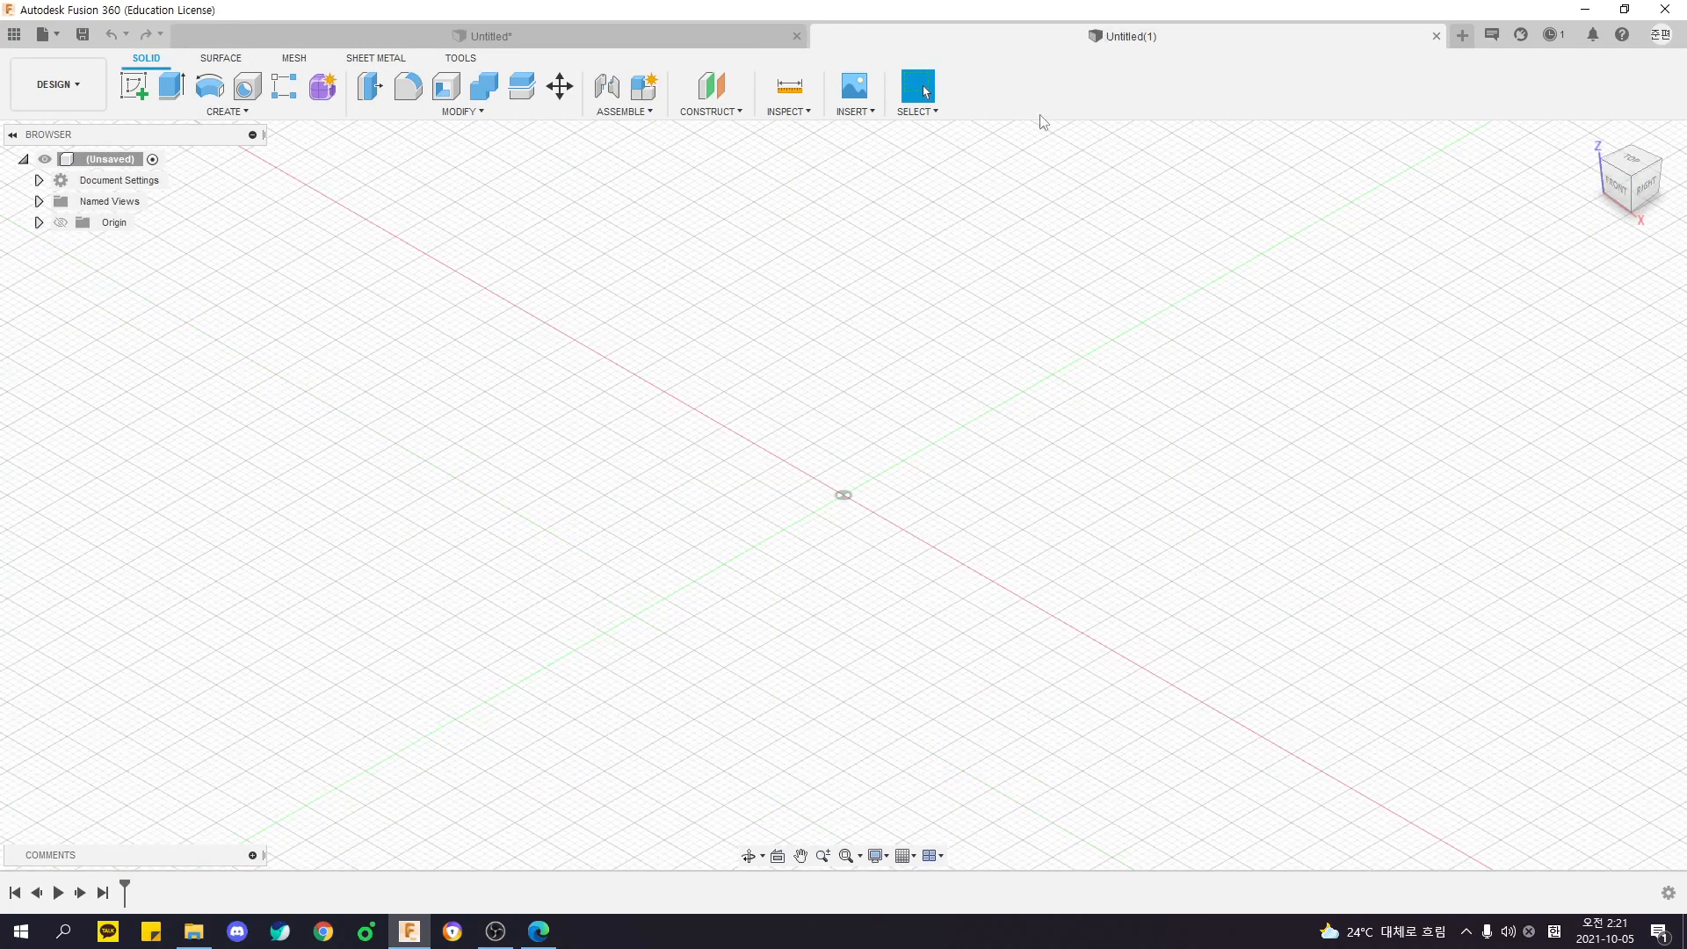
click(230, 113)
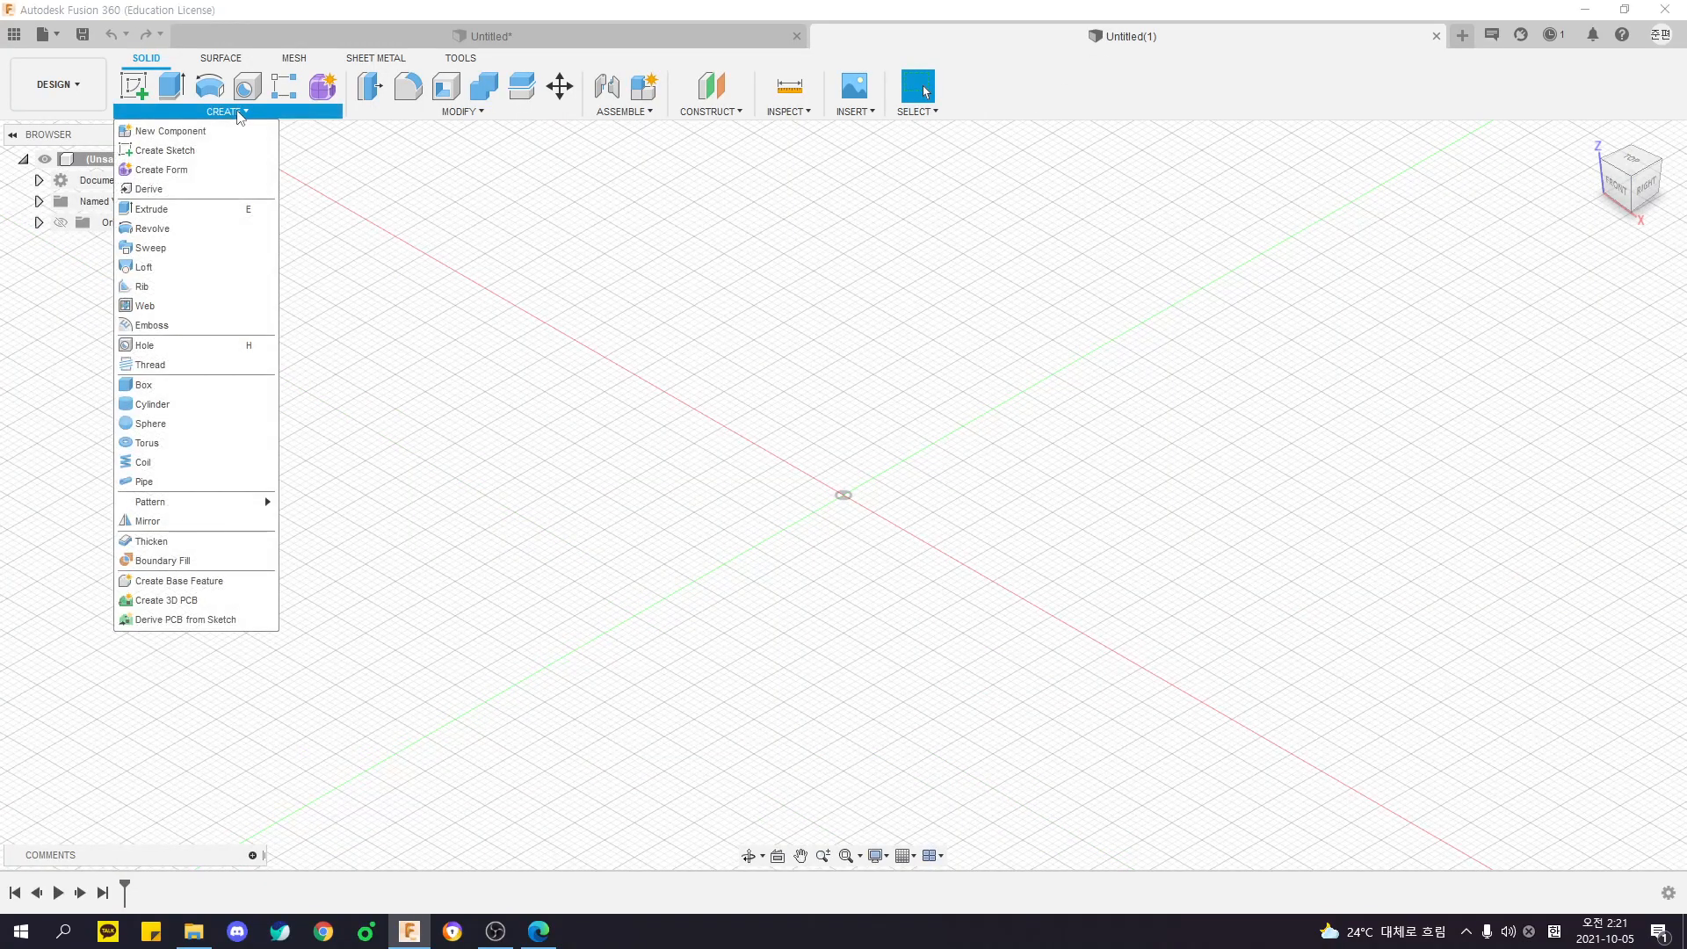
click(155, 389)
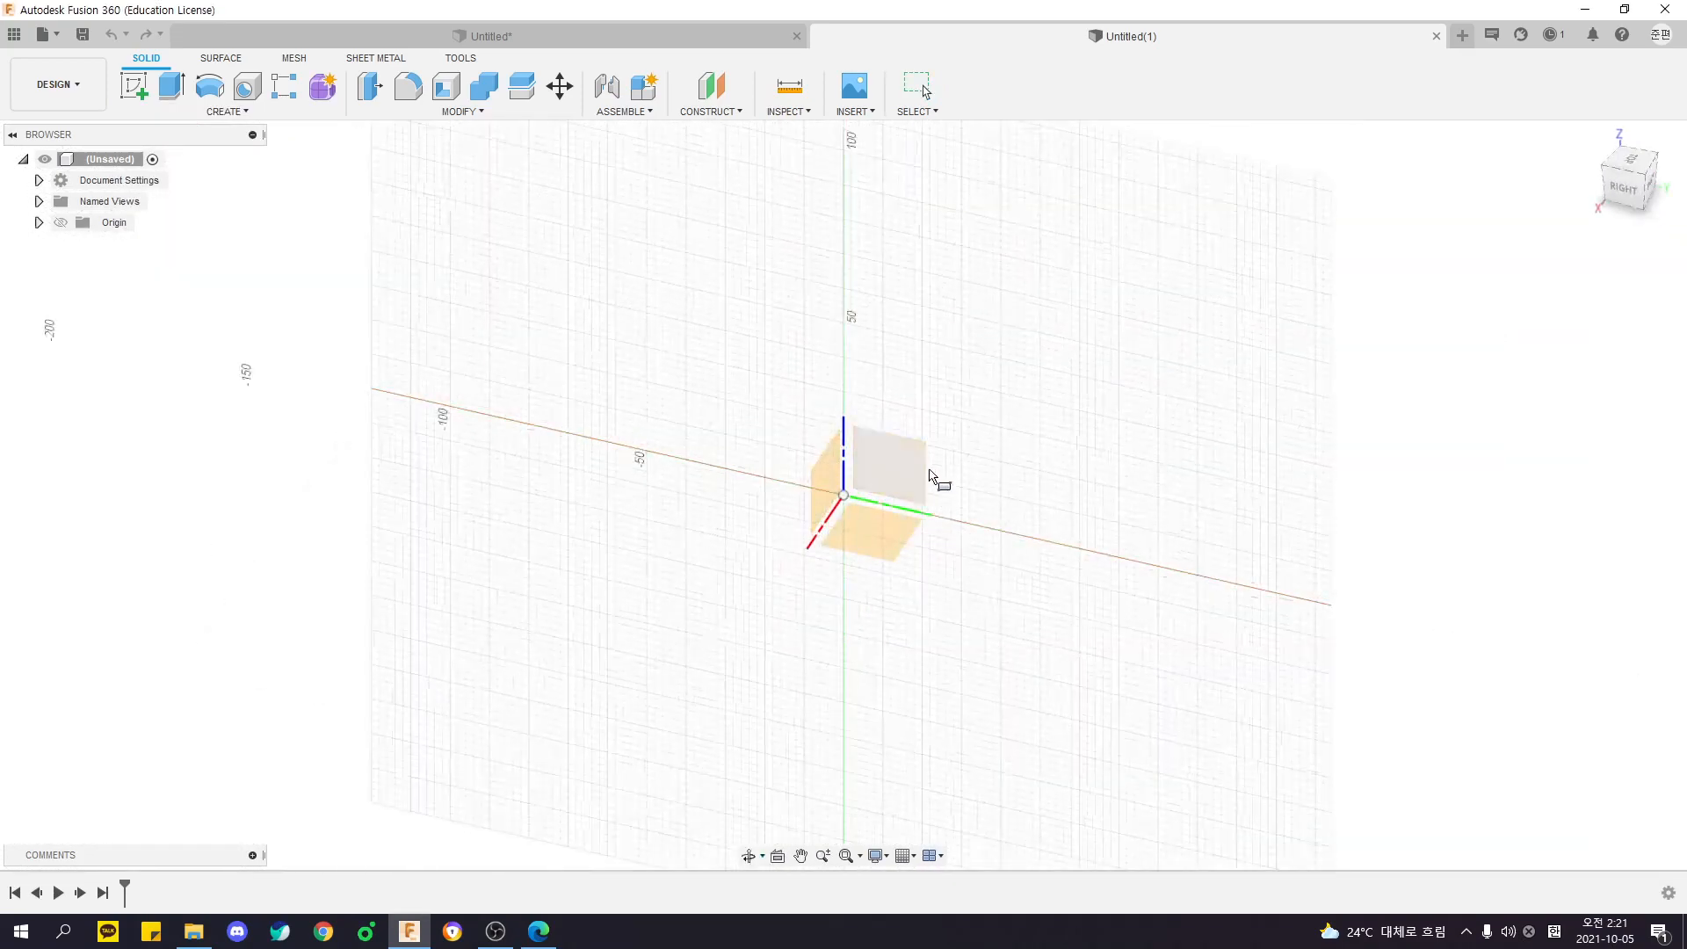
shift+middle_drag(932, 546, 1041, 575)
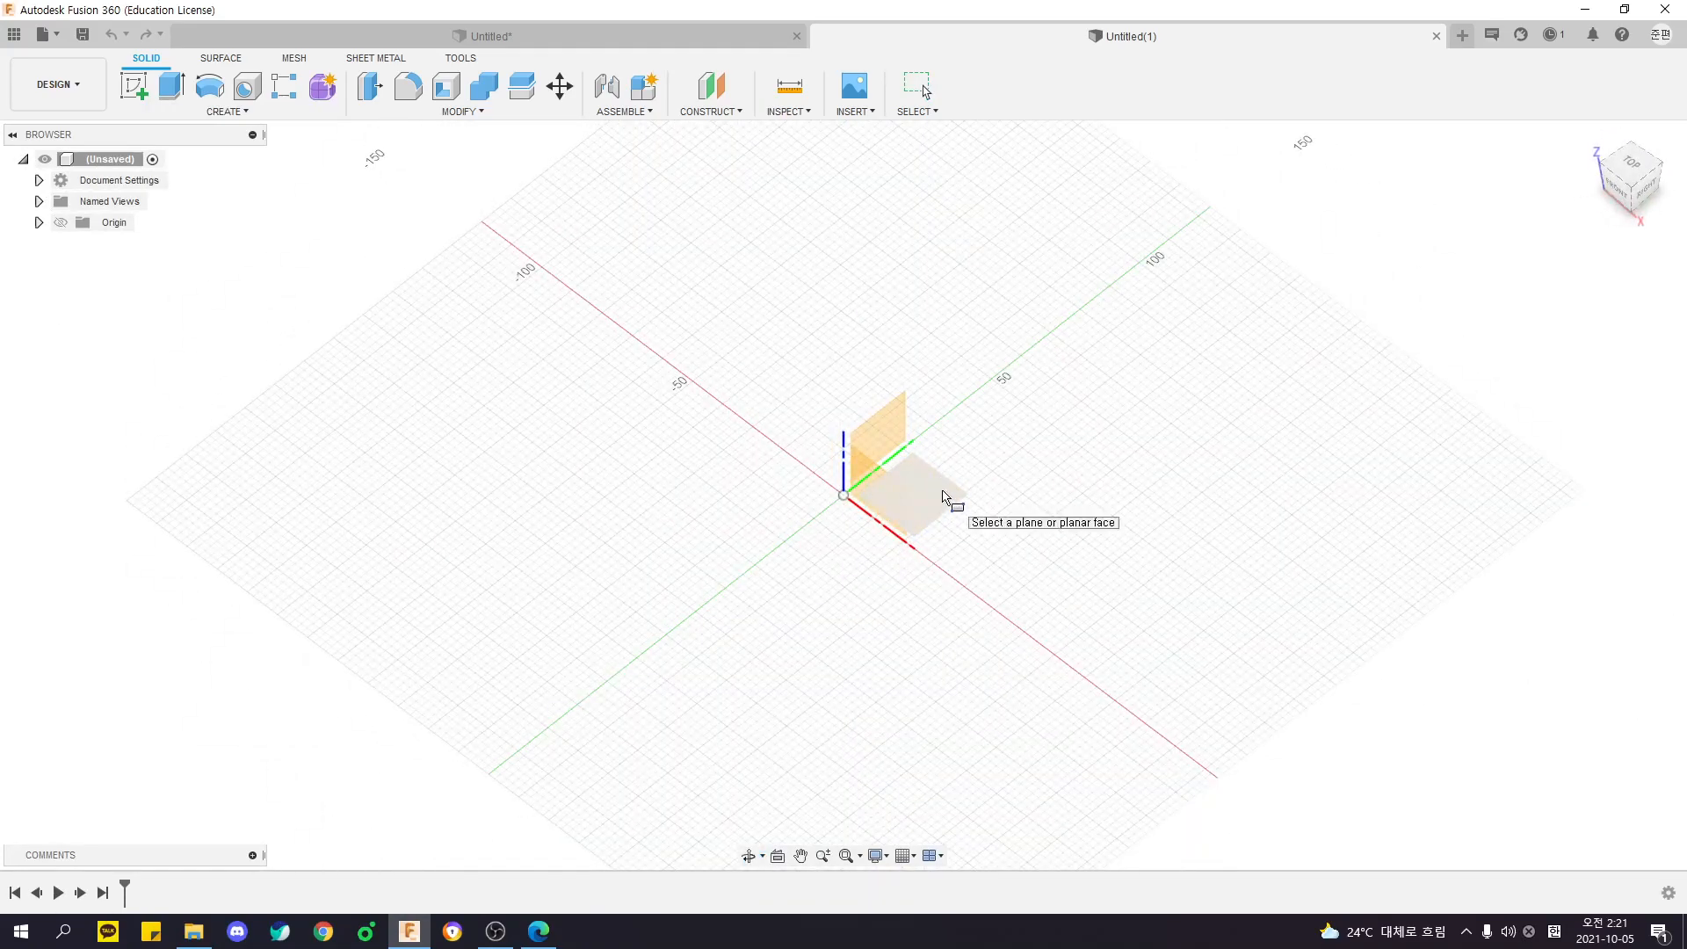
click(943, 497)
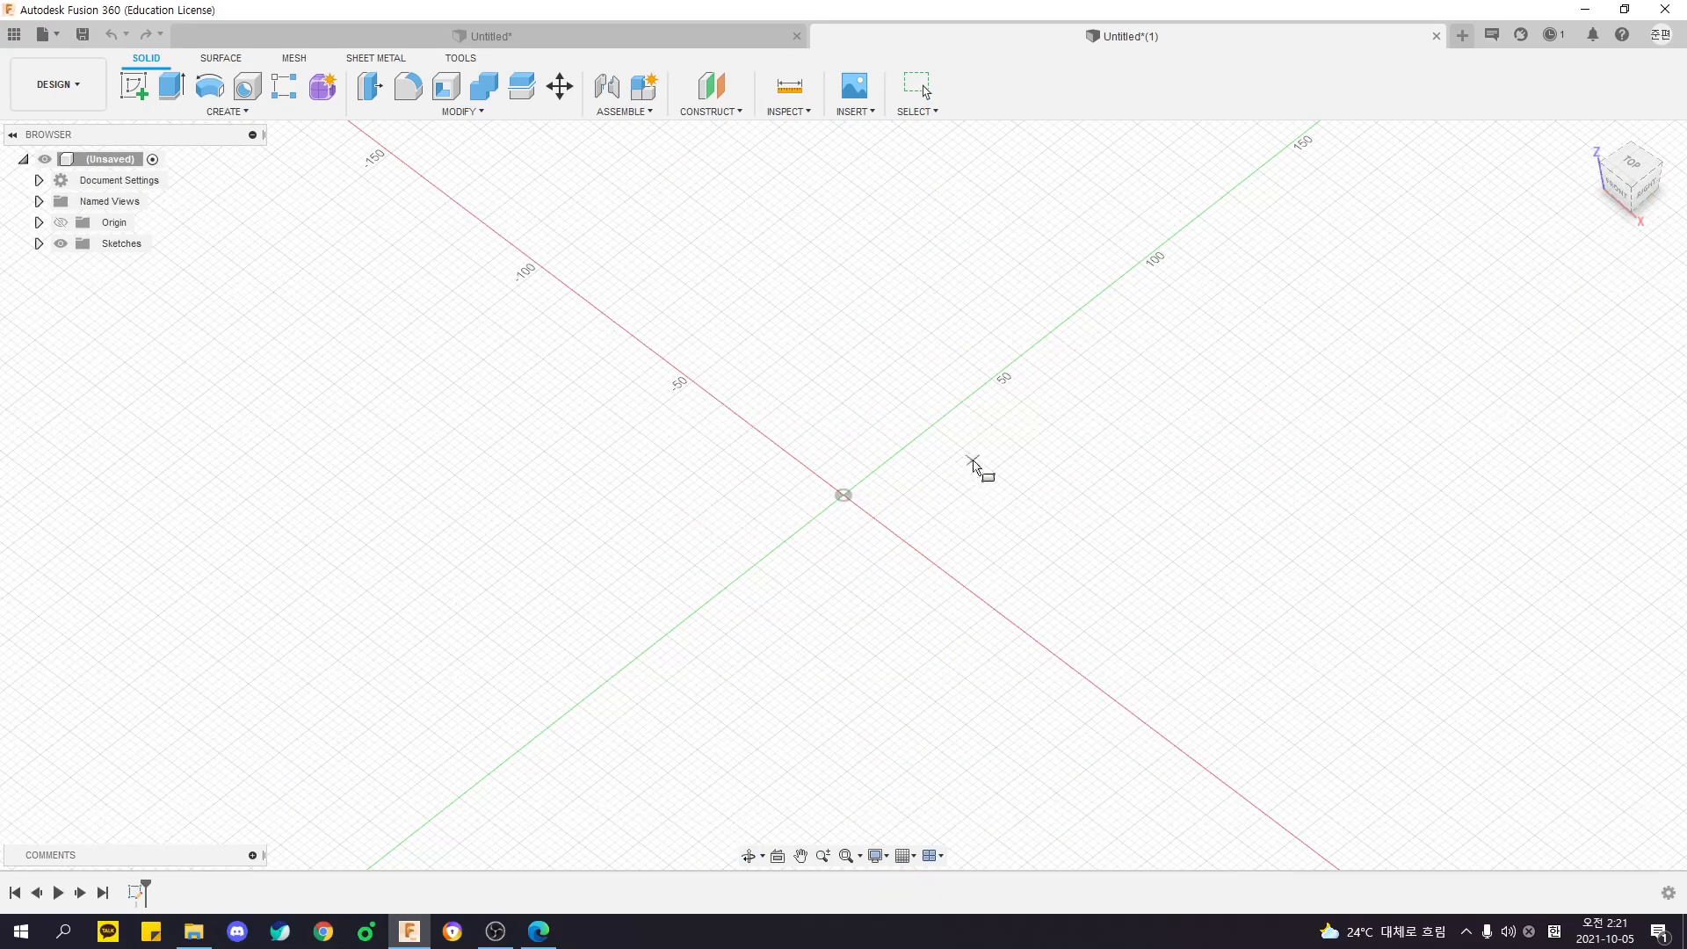
- Draw the box's base rectangle around the origin, about 74 by 60 mm, on the horizontal plane
mouse_move(914, 500)
shift+middle_down()
mouse_move(772, 441)
mouse_move(828, 410)
mouse_move(949, 425)
shift+middle_up()
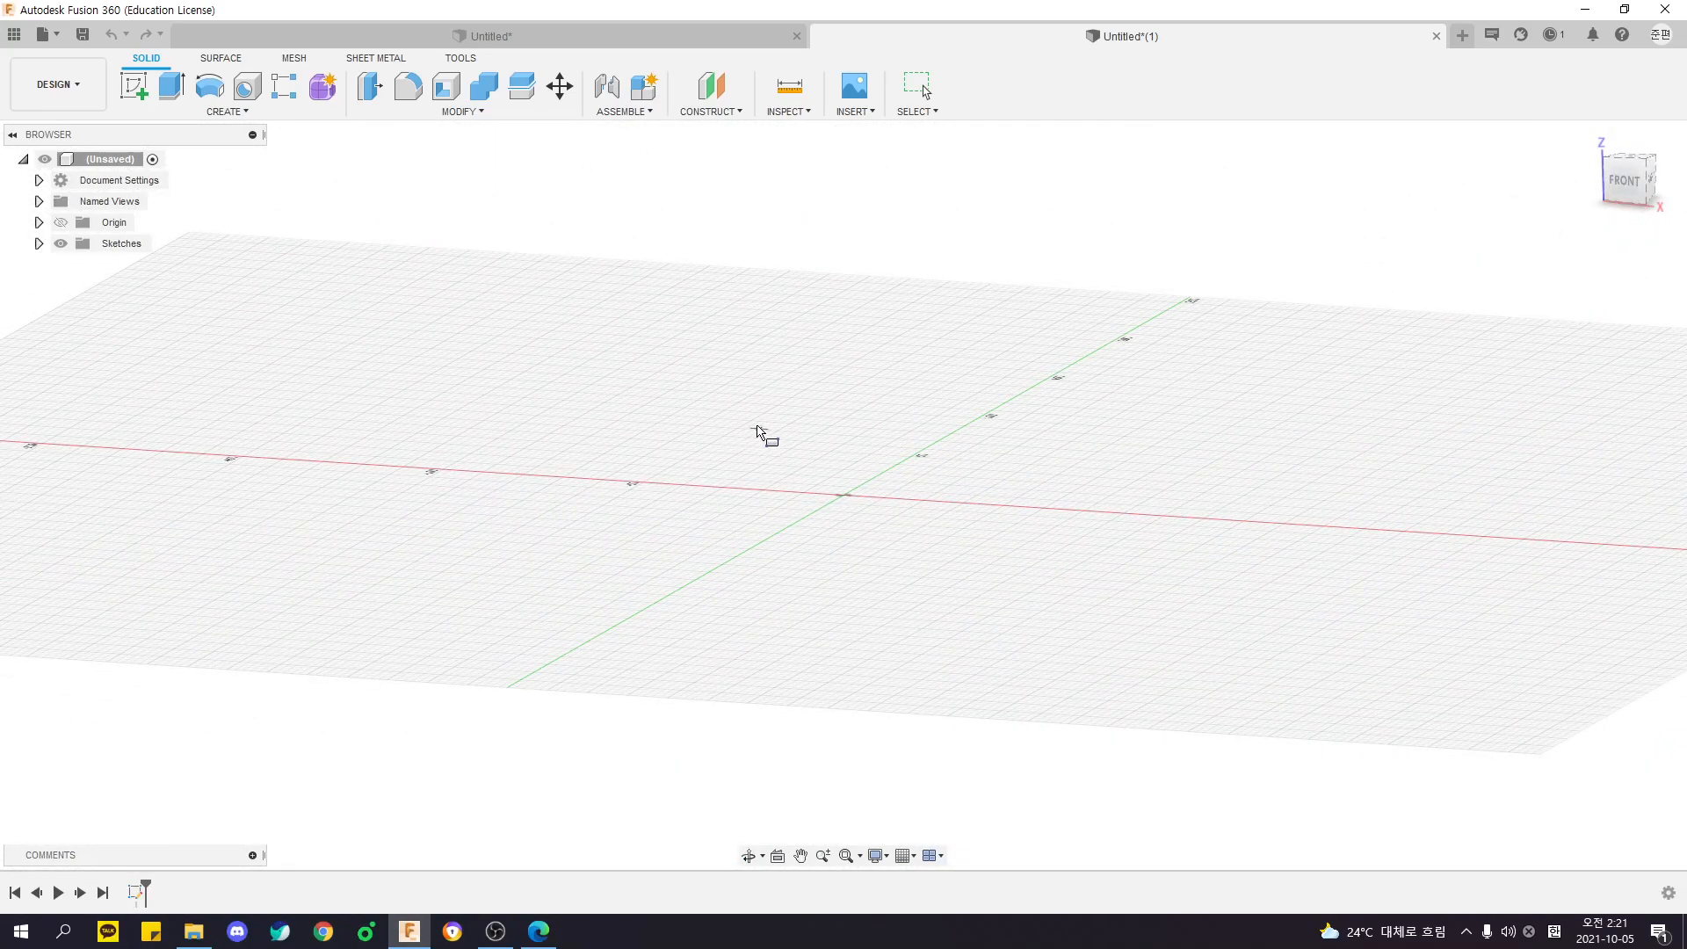
mouse_move(1359, 335)
shift+middle_down()
mouse_move(1043, 366)
mouse_move(1088, 377)
mouse_move(945, 436)
mouse_move(978, 477)
shift+middle_up()
shift+middle_drag(820, 408, 914, 402)
click(227, 110)
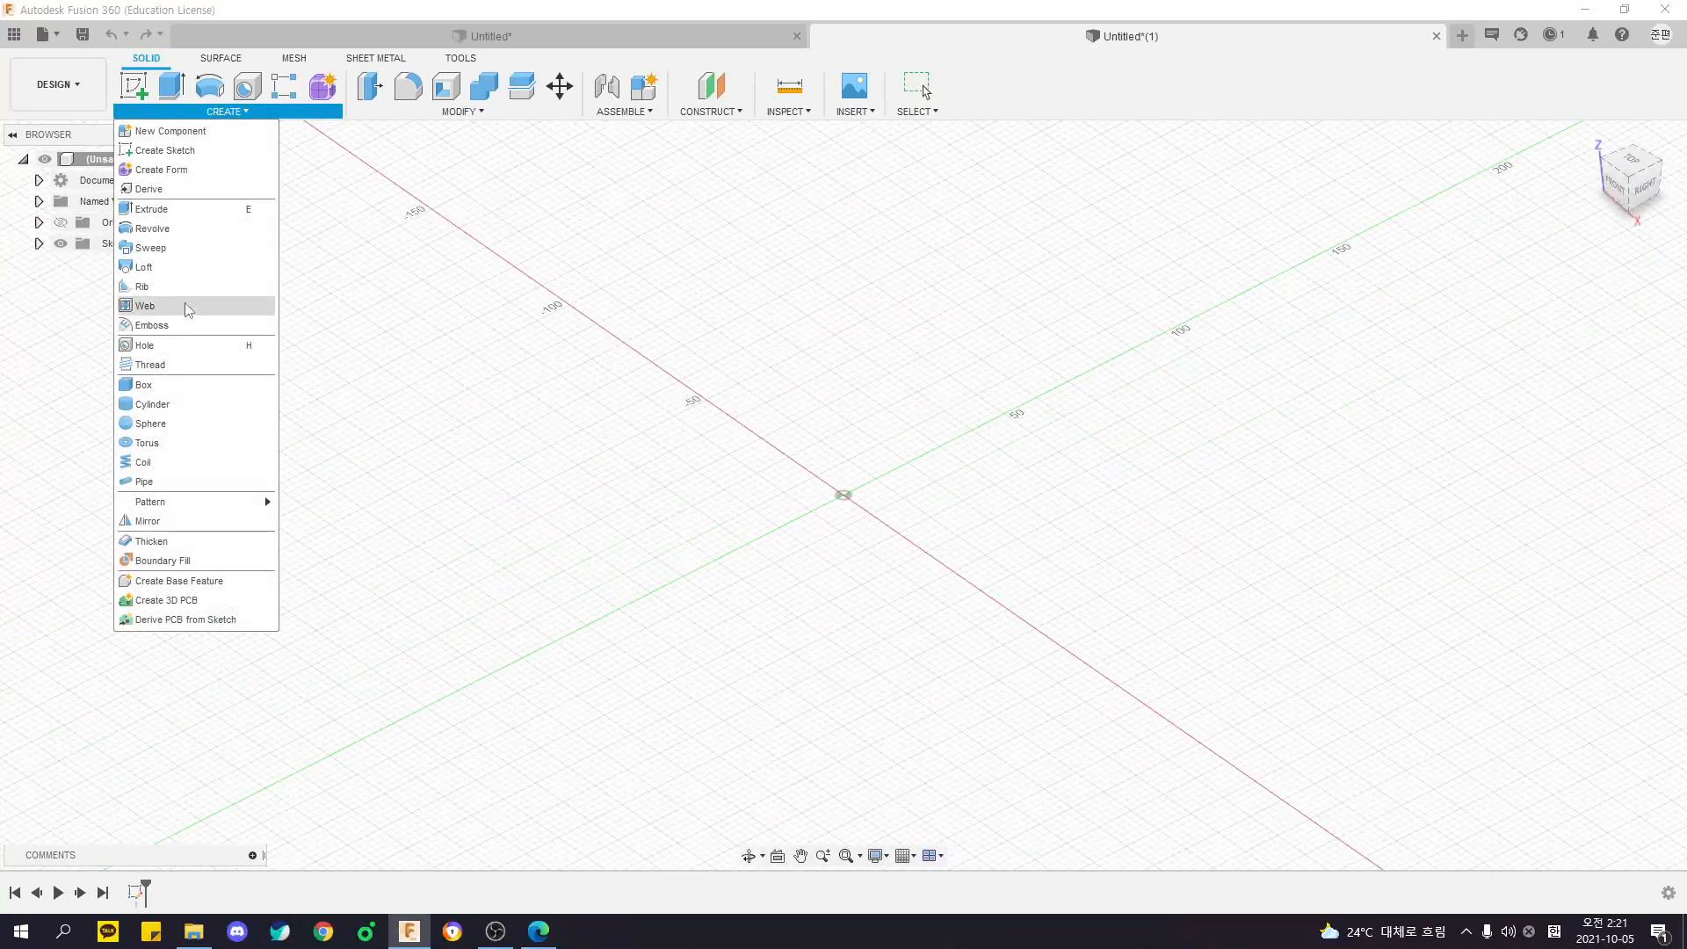
click(145, 385)
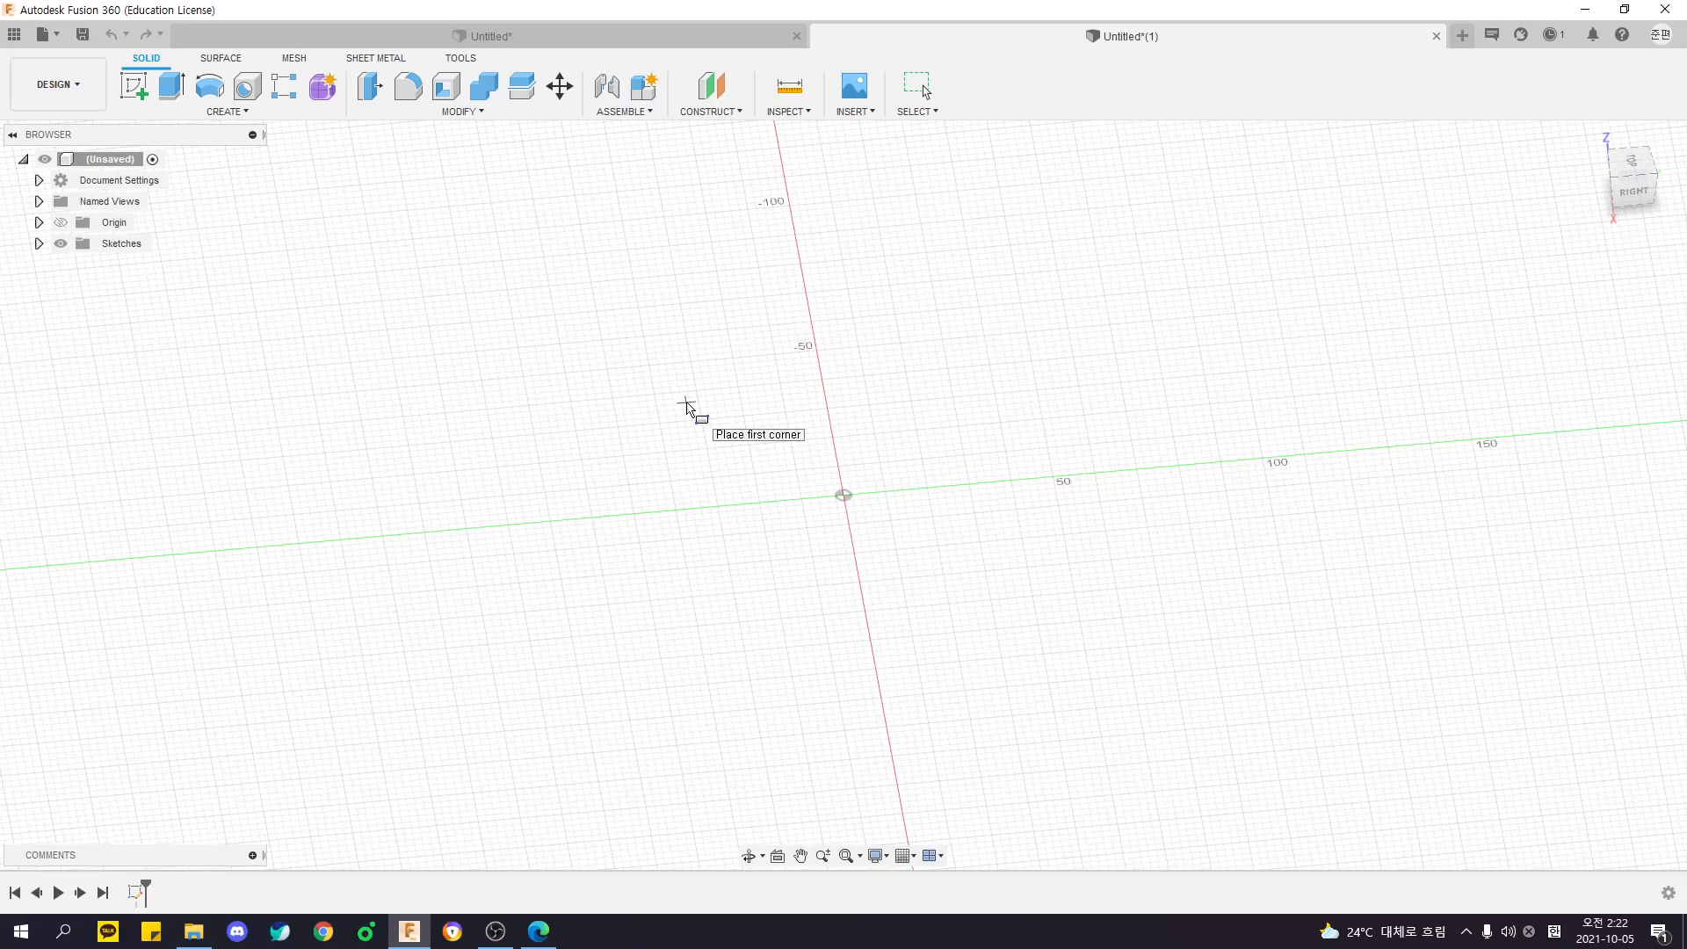
shift+middle_drag(896, 512, 700, 500)
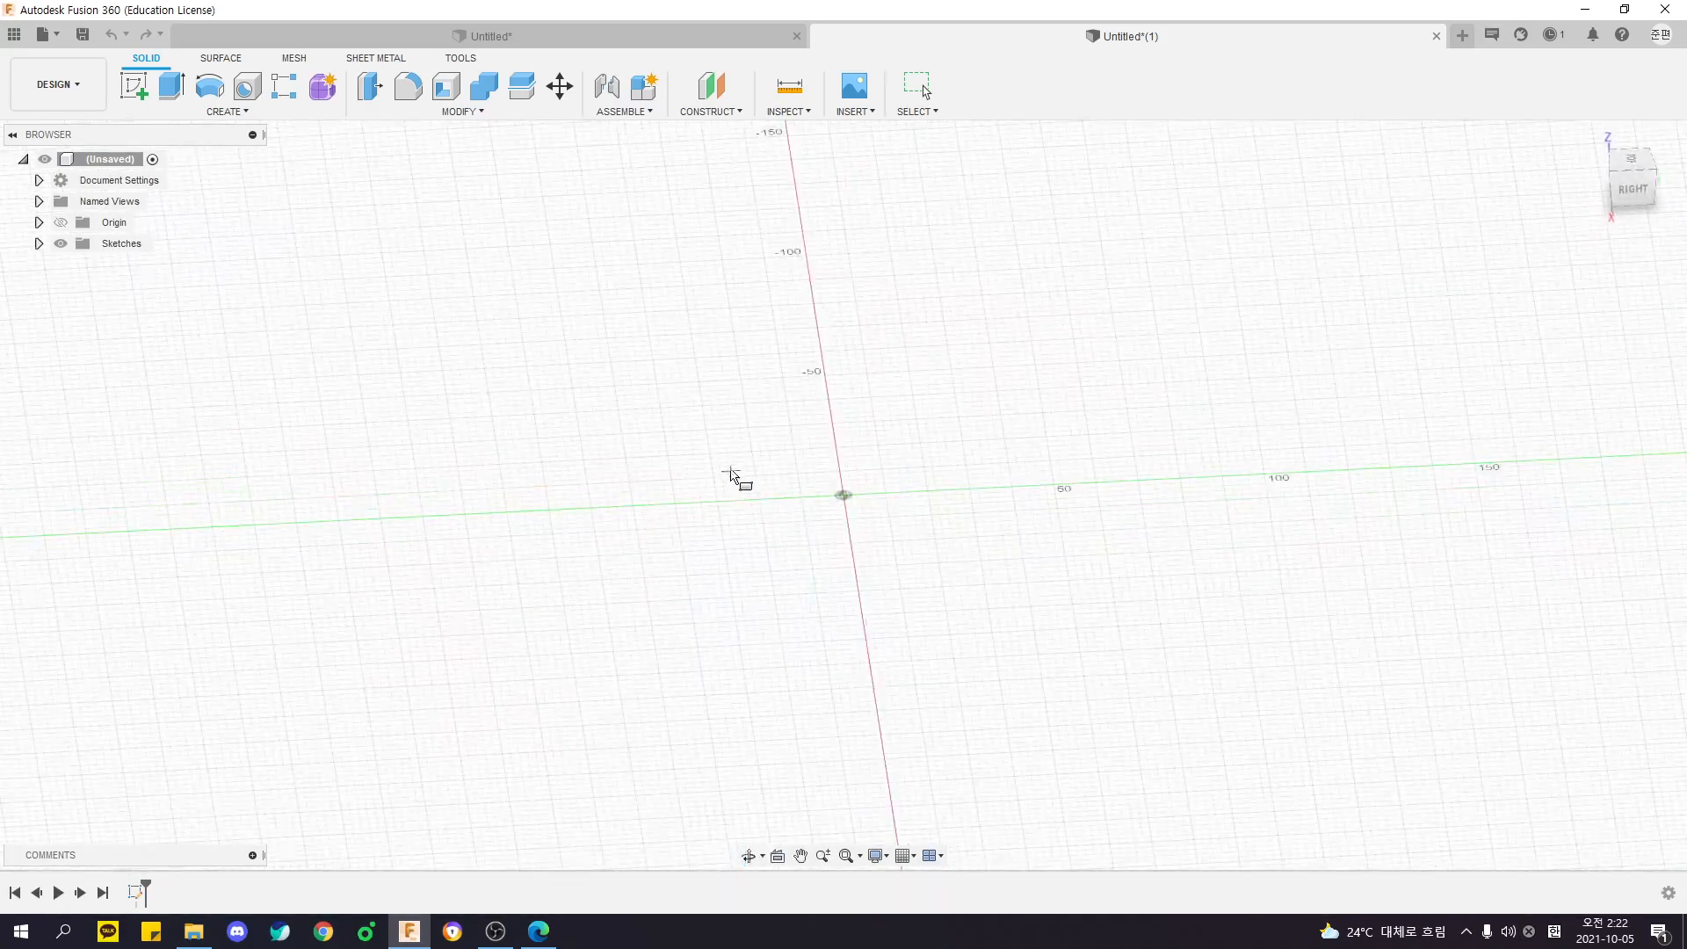
click(711, 425)
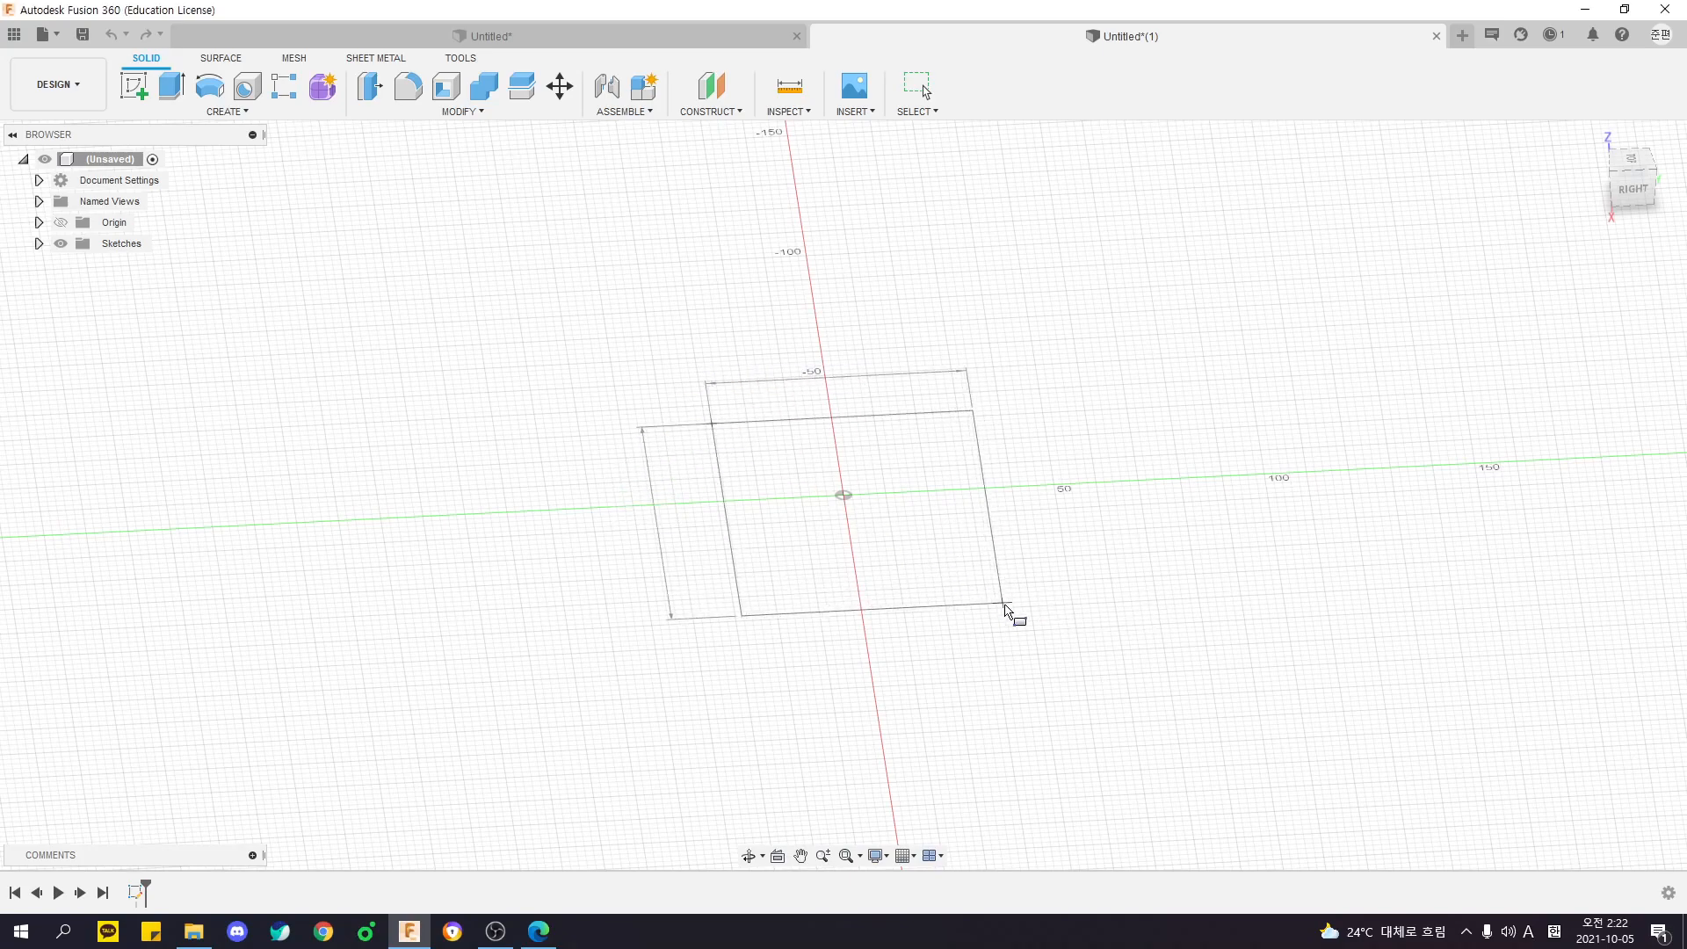
click(994, 594)
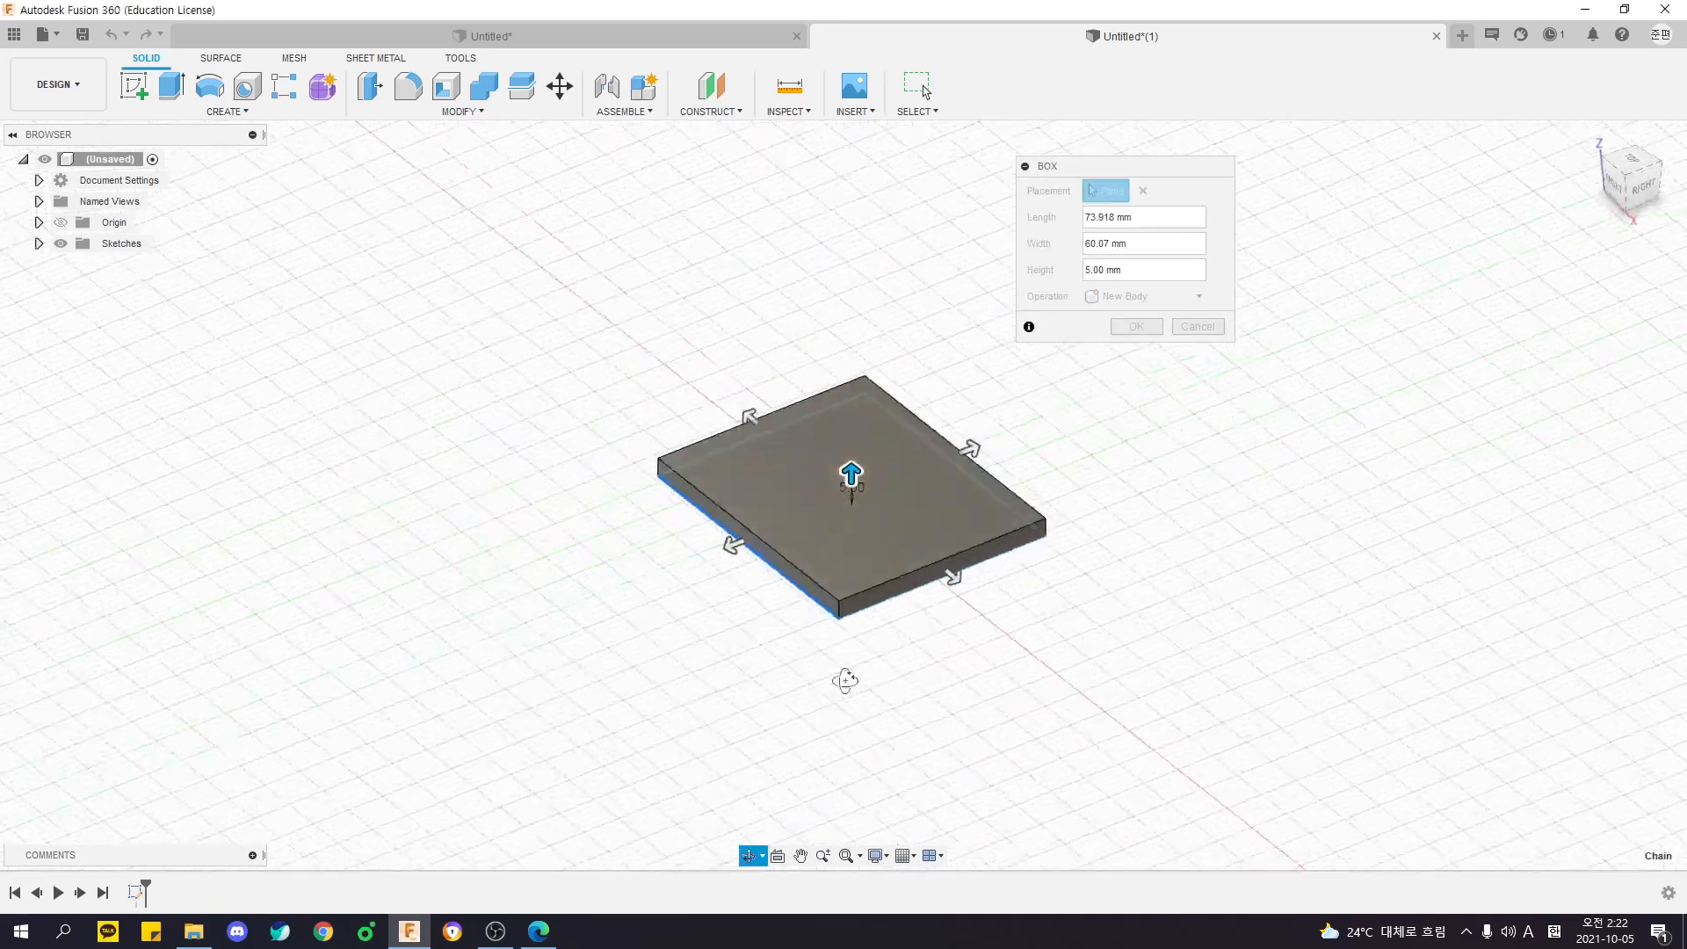
- Pull the box's top face upward to a height of 55 mm
shift+middle_drag(869, 691, 819, 615)
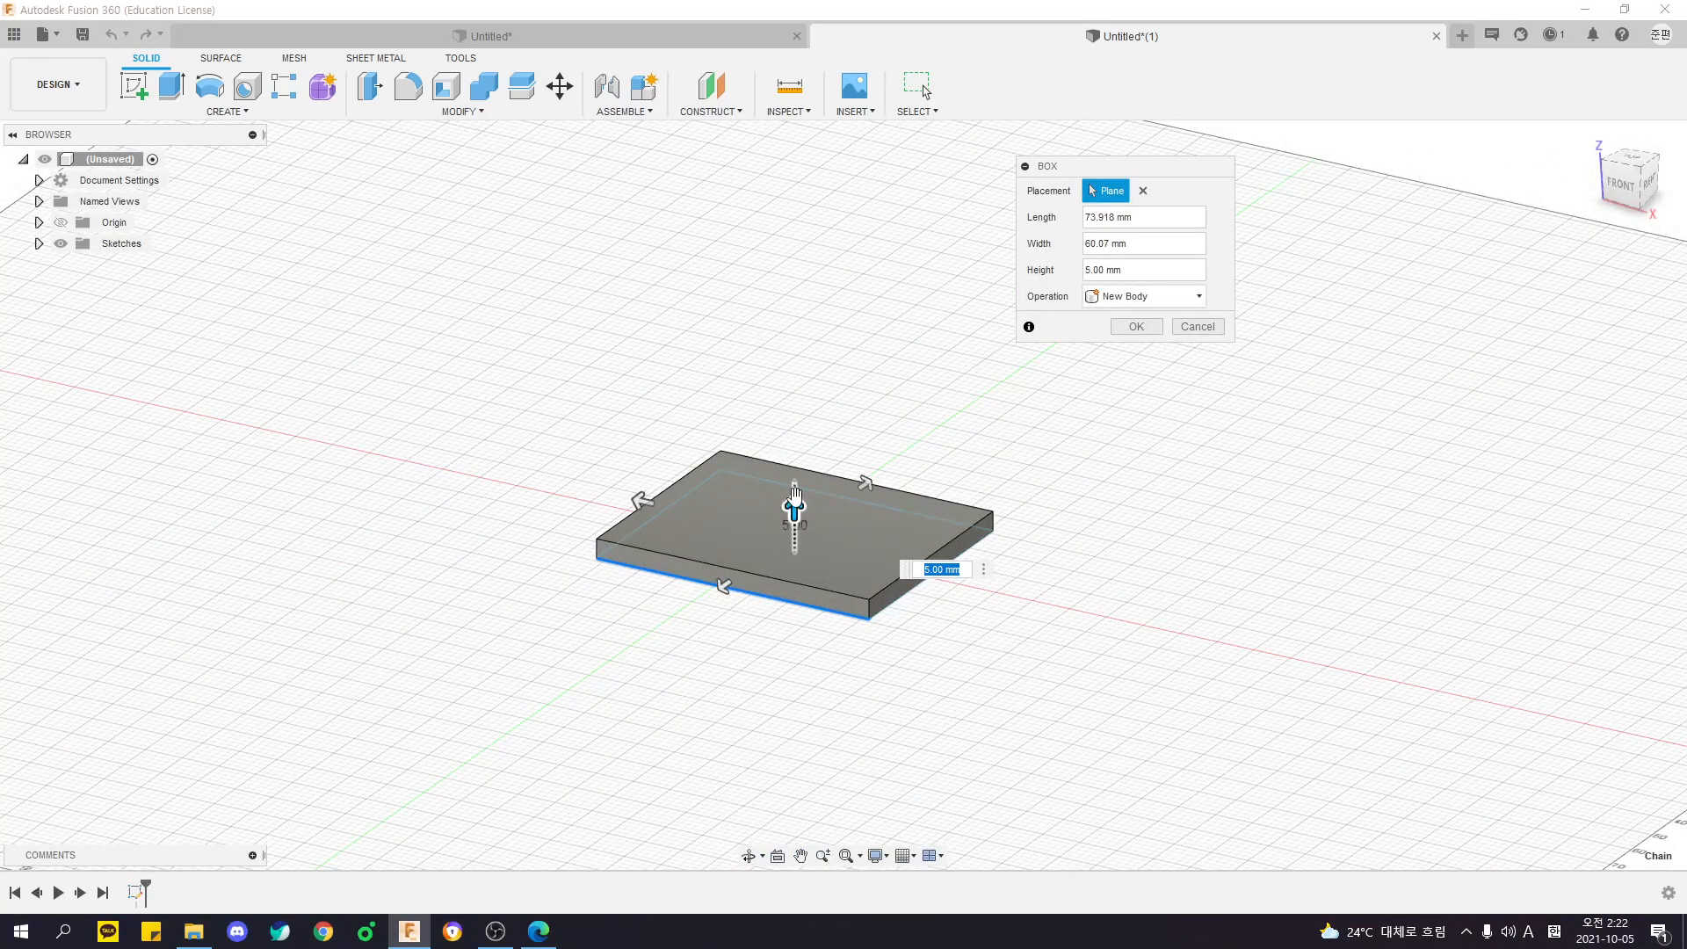
drag(796, 499, 796, 307)
shift+middle_drag(797, 292, 844, 573)
middle_drag(1084, 480, 1112, 507)
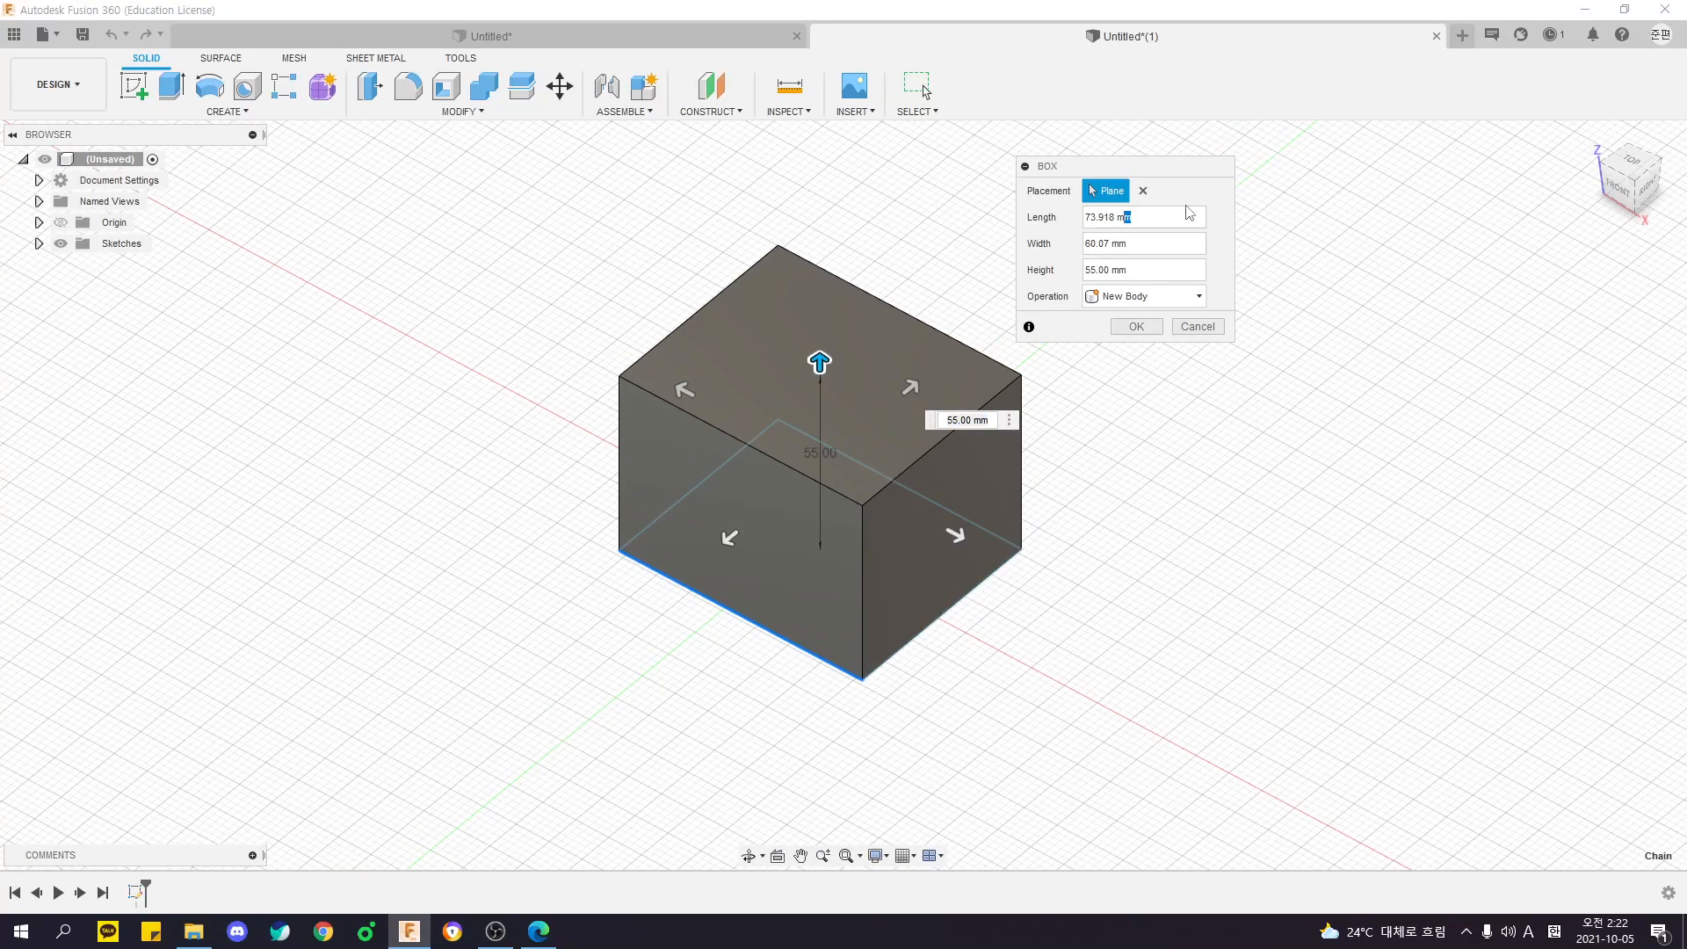
- Set the box's length, width and height to 50 mm each
drag(1081, 166, 1199, 212)
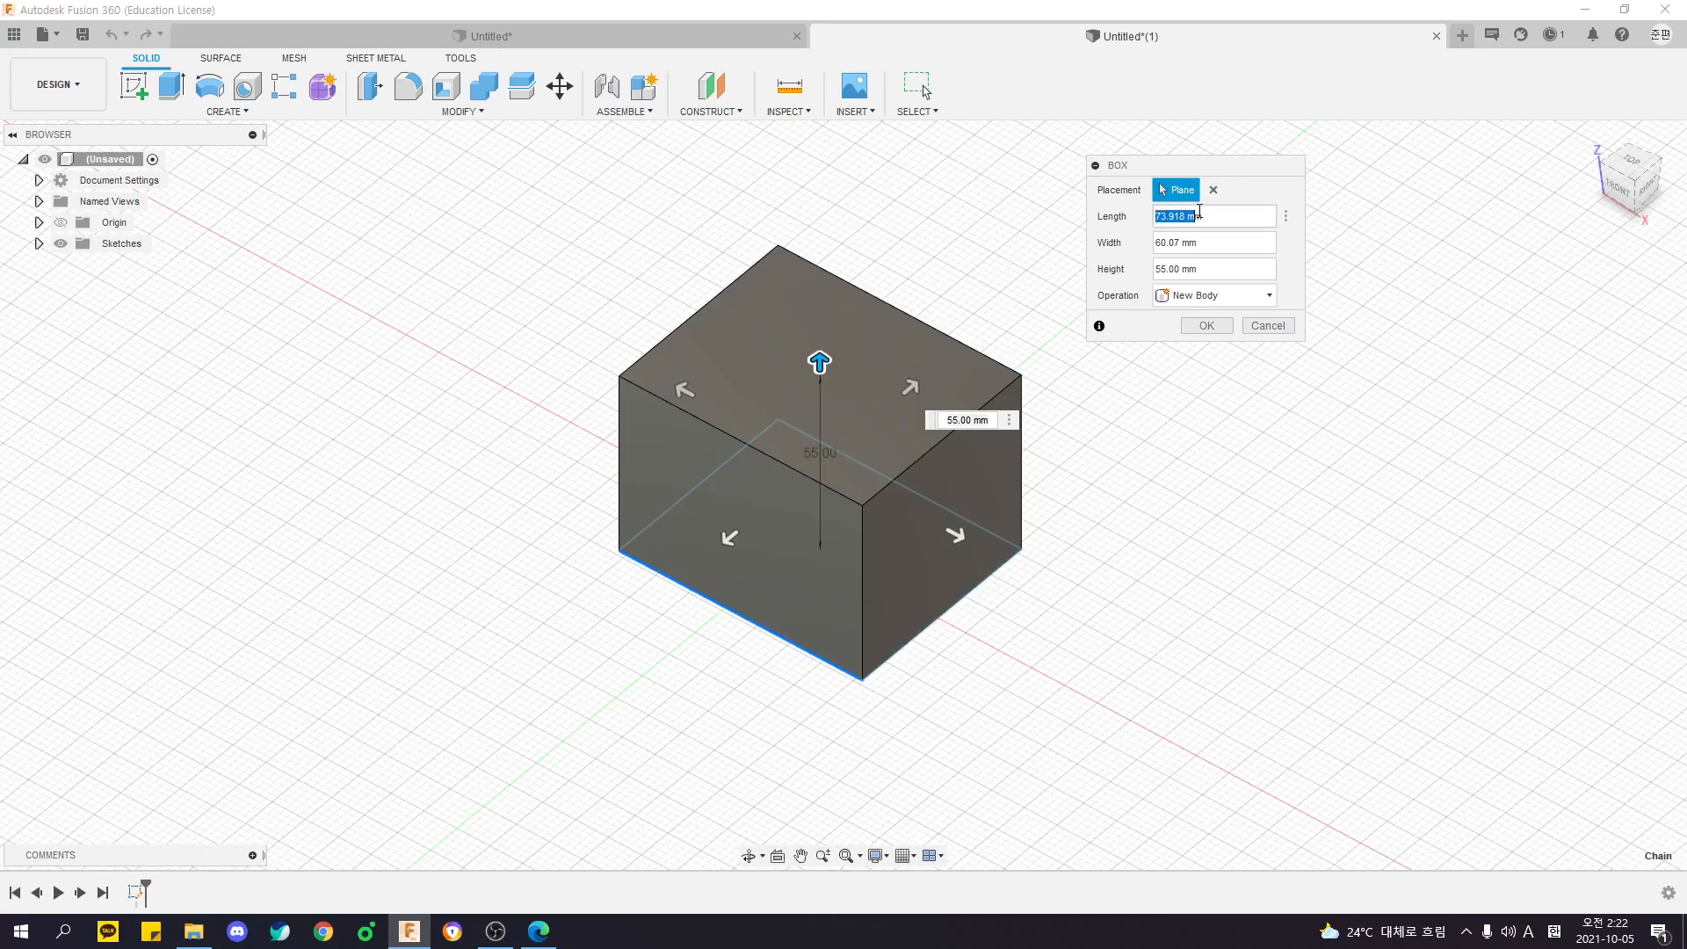
click(1160, 243)
click(1228, 240)
click(1223, 220)
click(1159, 242)
drag(1205, 214, 1086, 212)
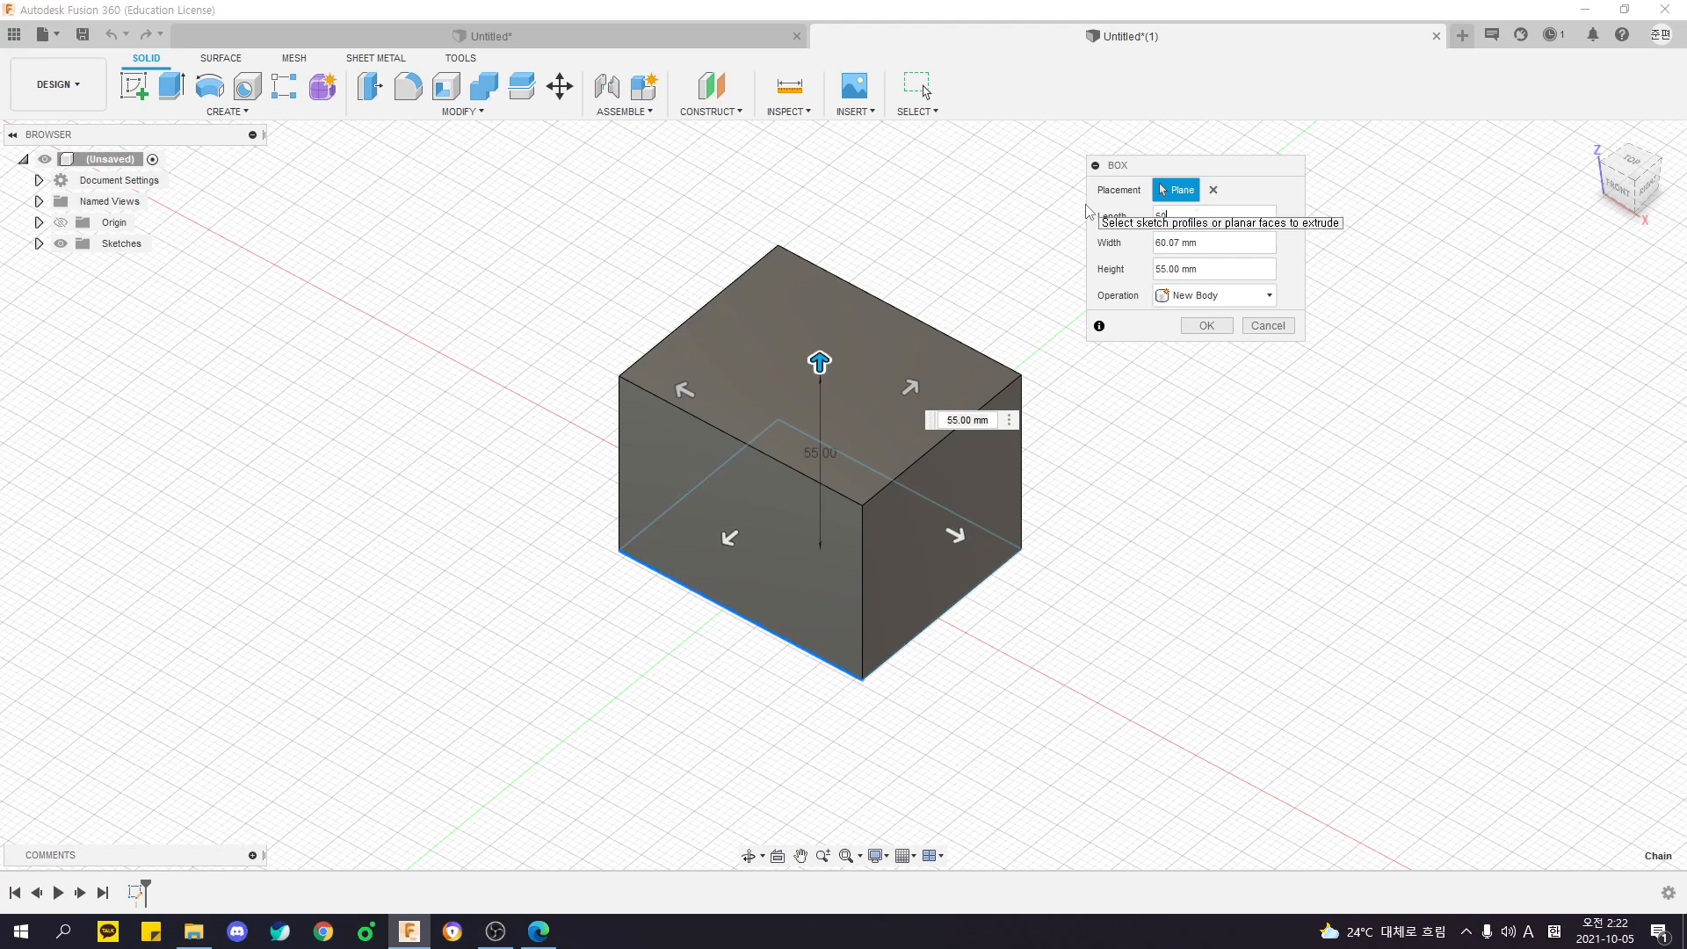
key(Tab)
key(Tab)
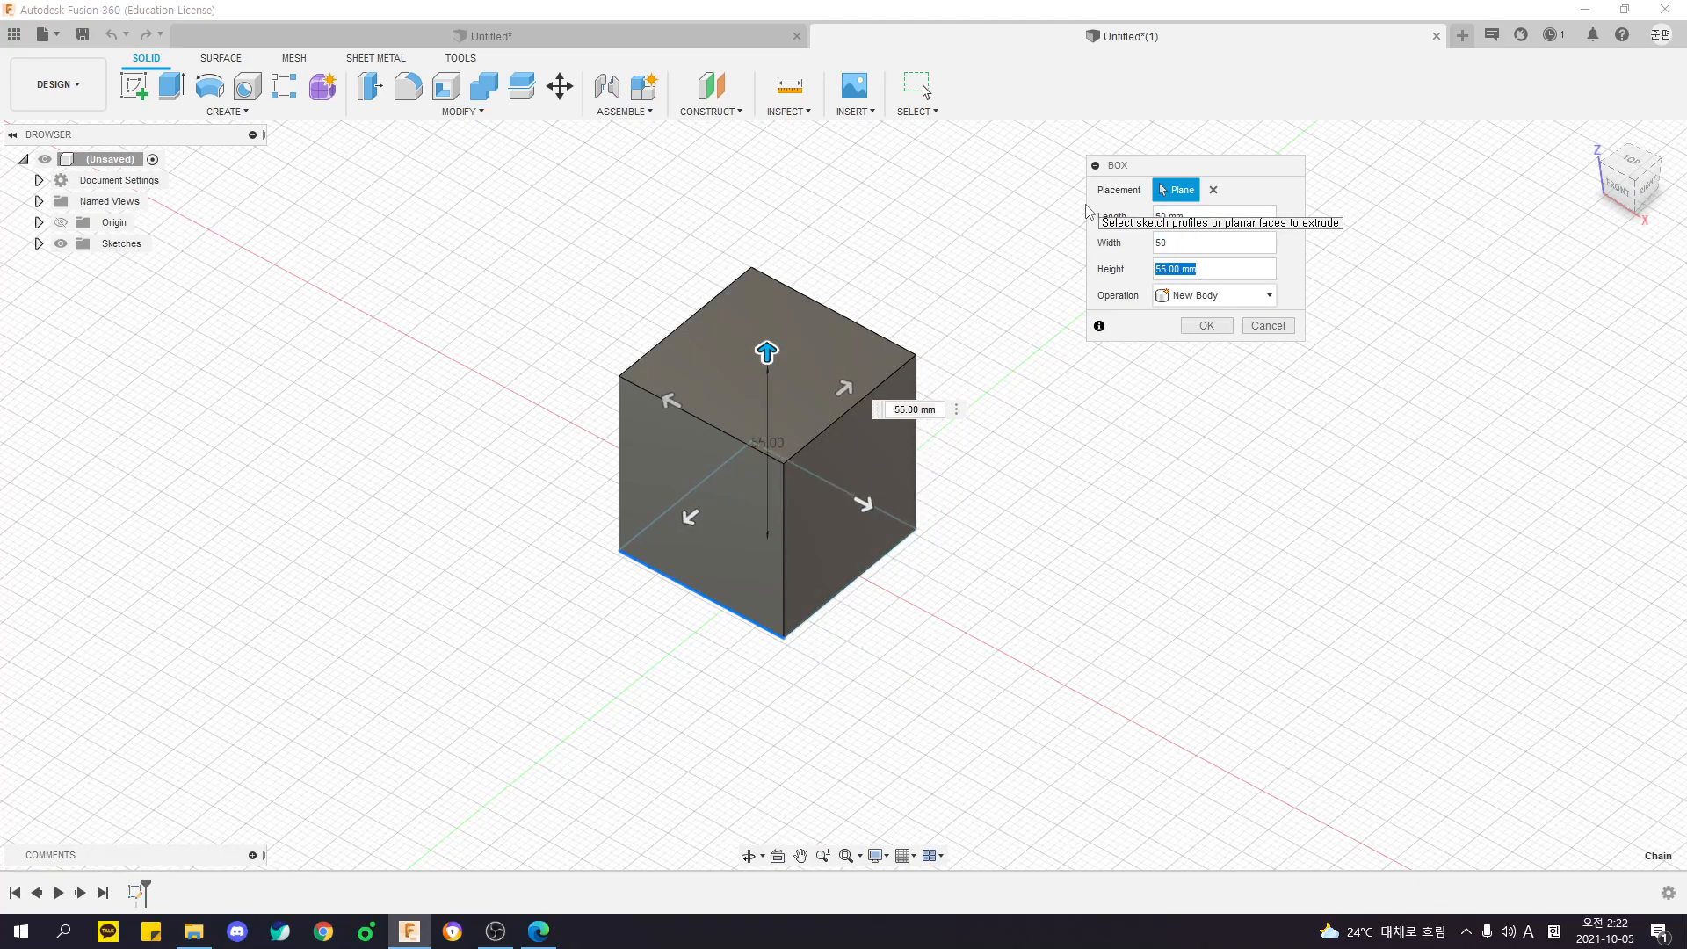
text(50)
key(Tab)
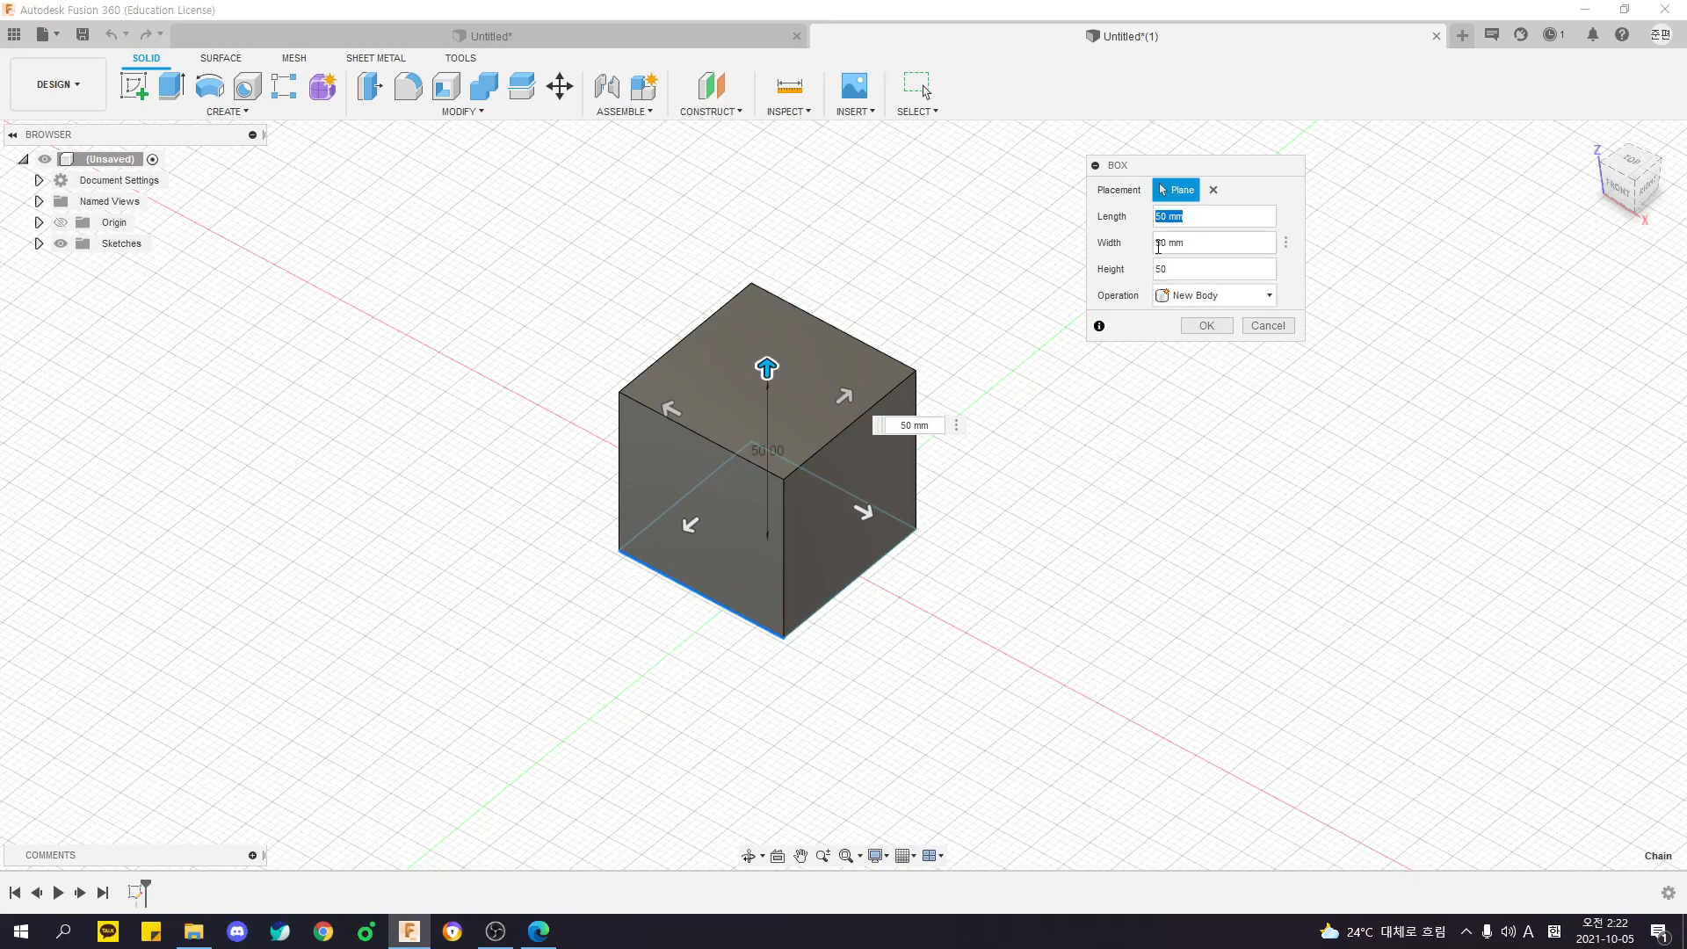
shift+middle_drag(1037, 463, 1103, 479)
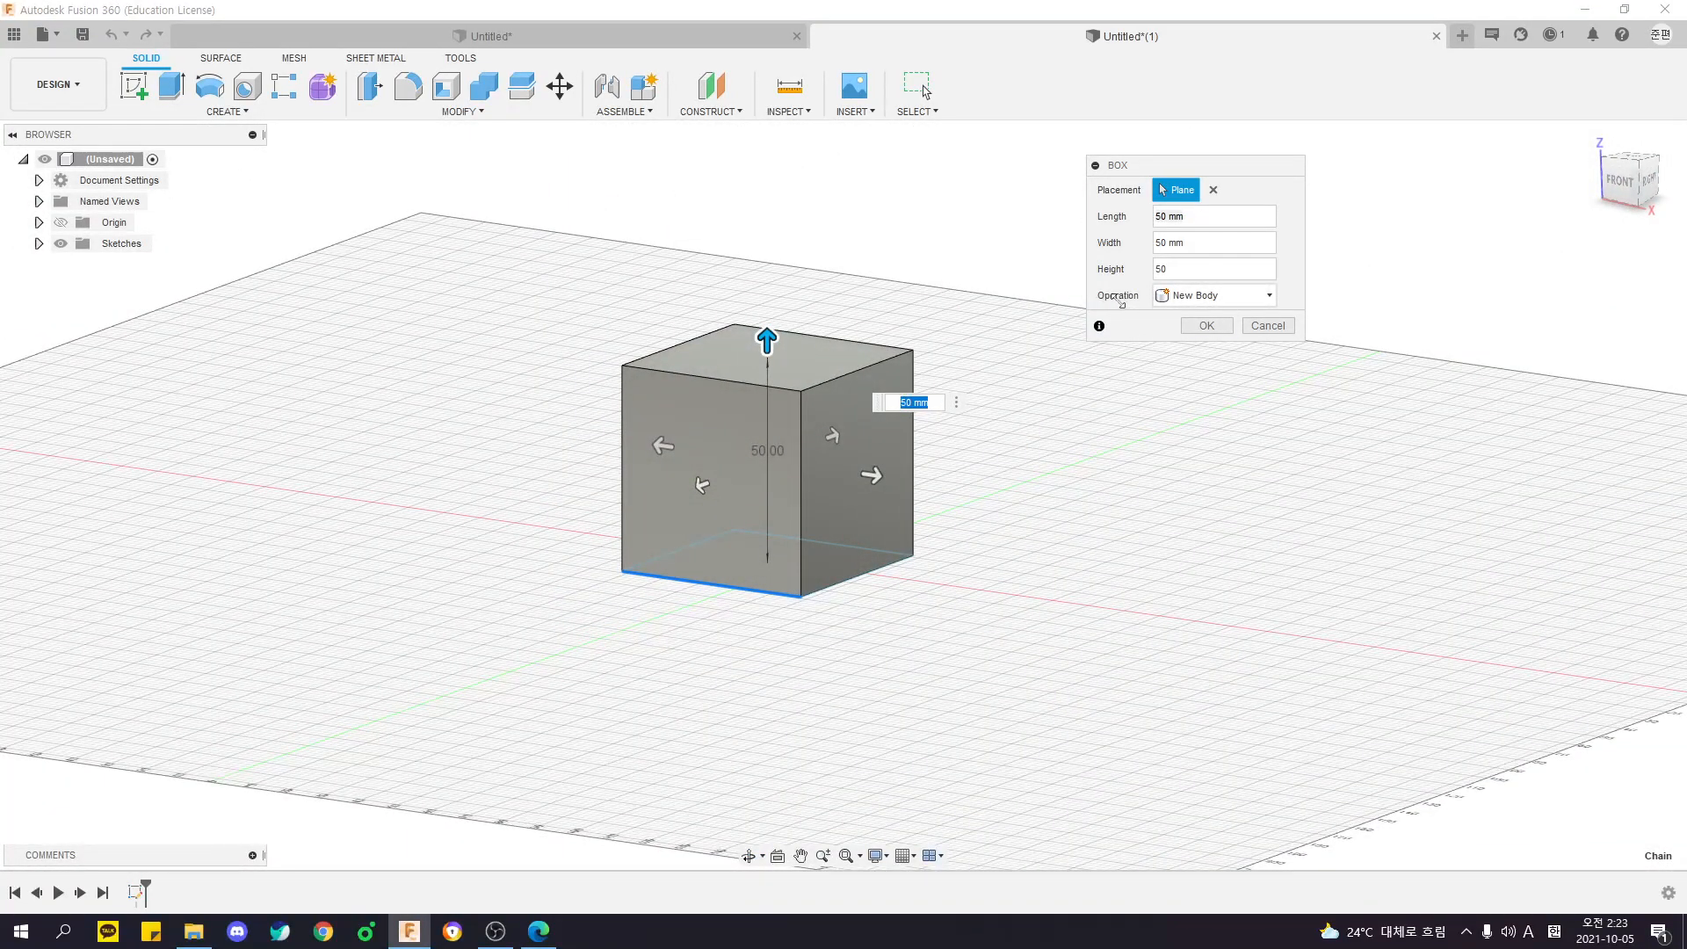
- Check the box's operation options, keep New Body and create the cube
click(1208, 296)
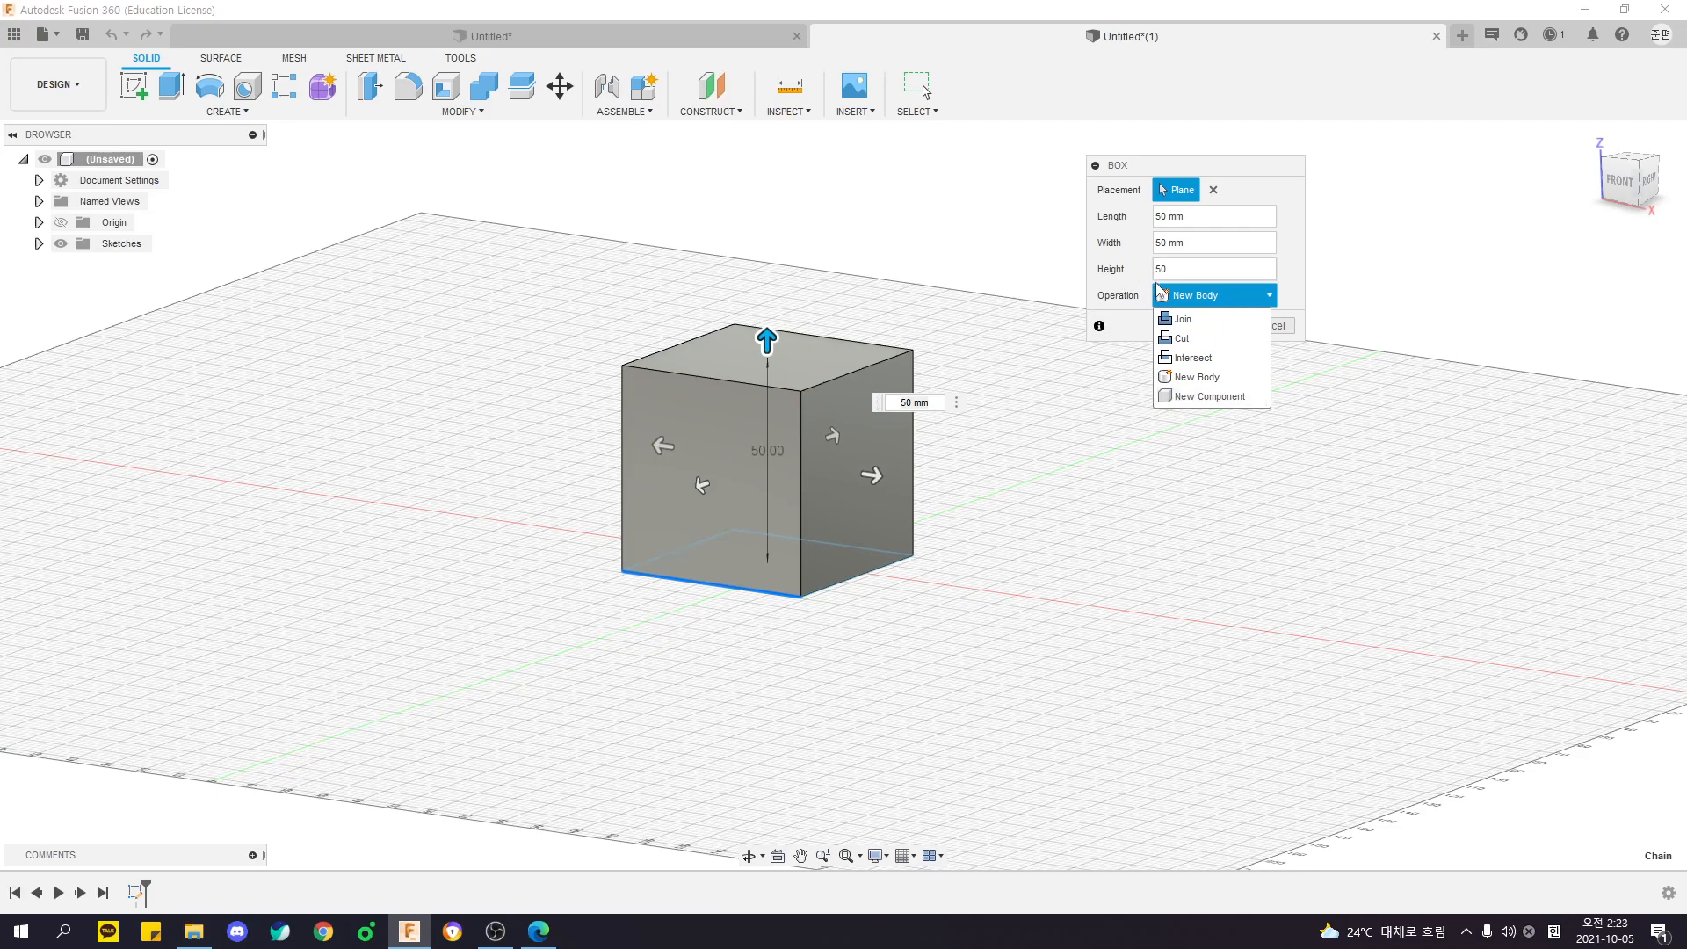
click(1120, 322)
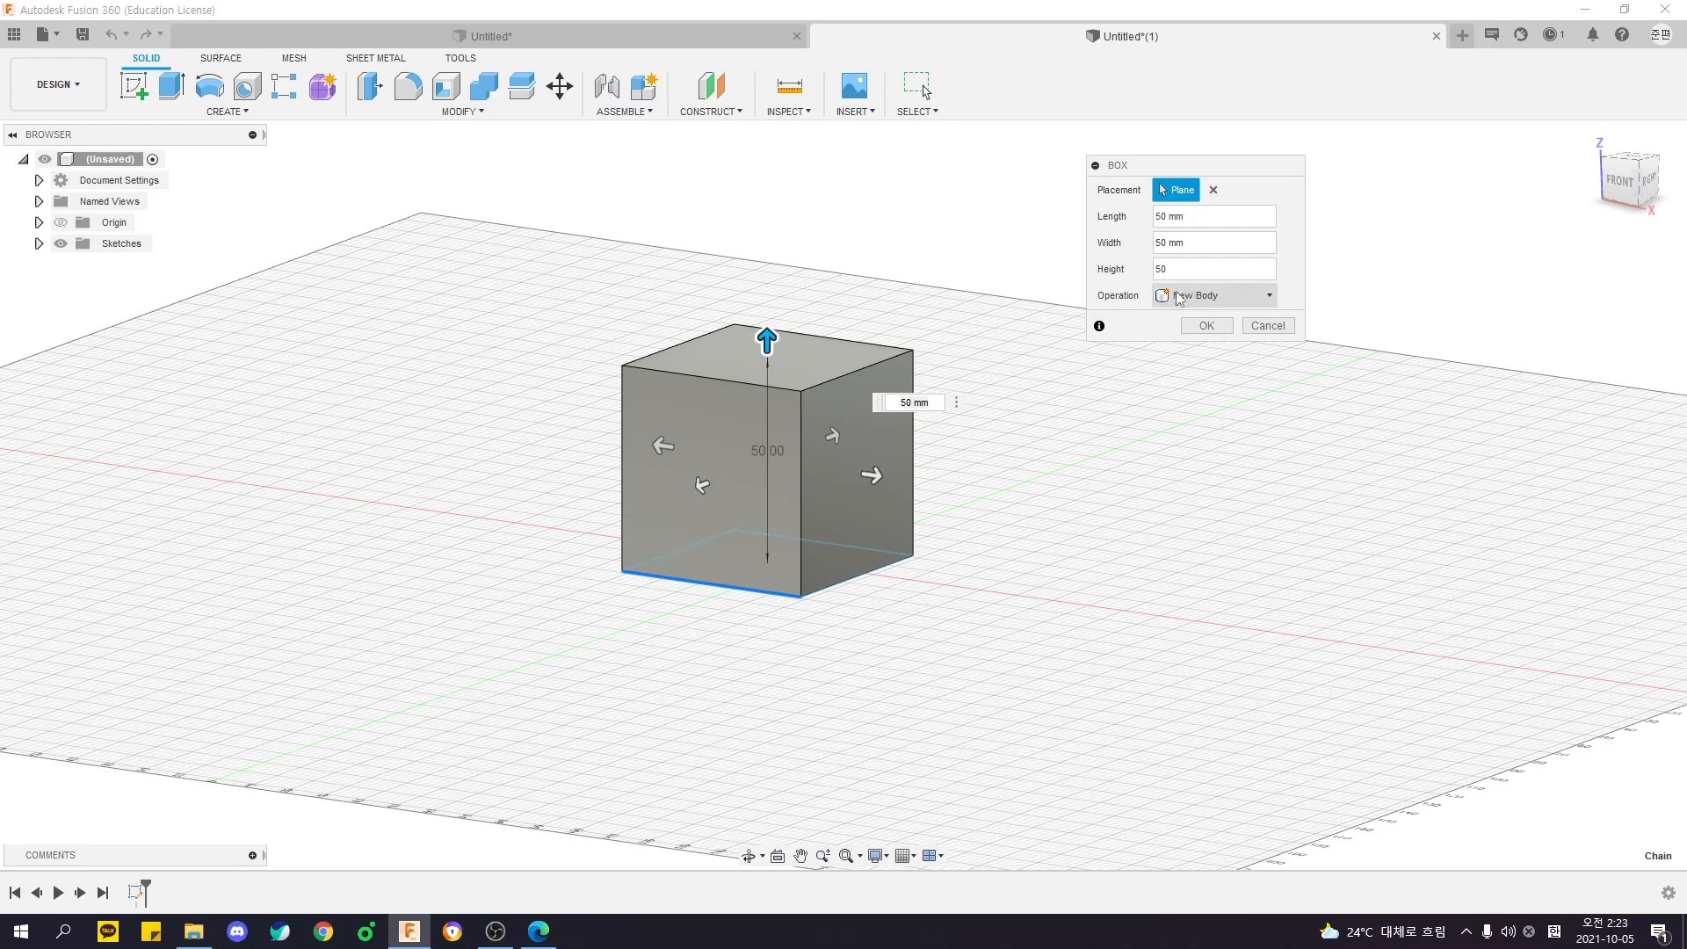
shift+middle_drag(1185, 312, 1019, 510)
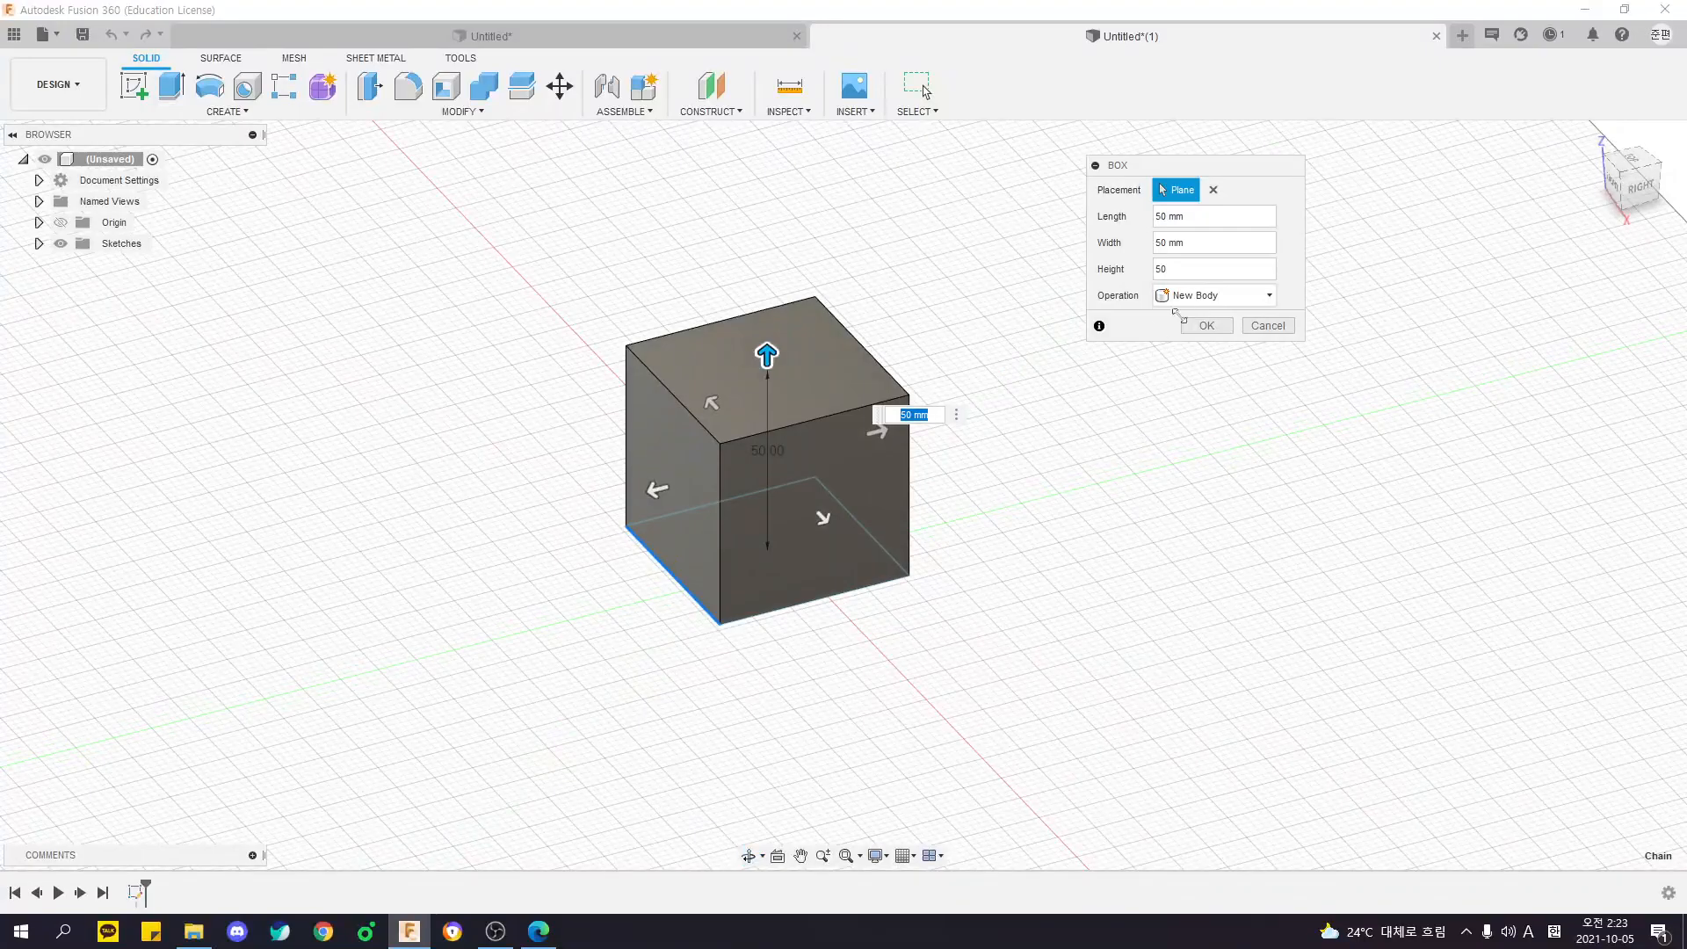
click(1205, 296)
shift+middle_drag(1000, 379, 921, 341)
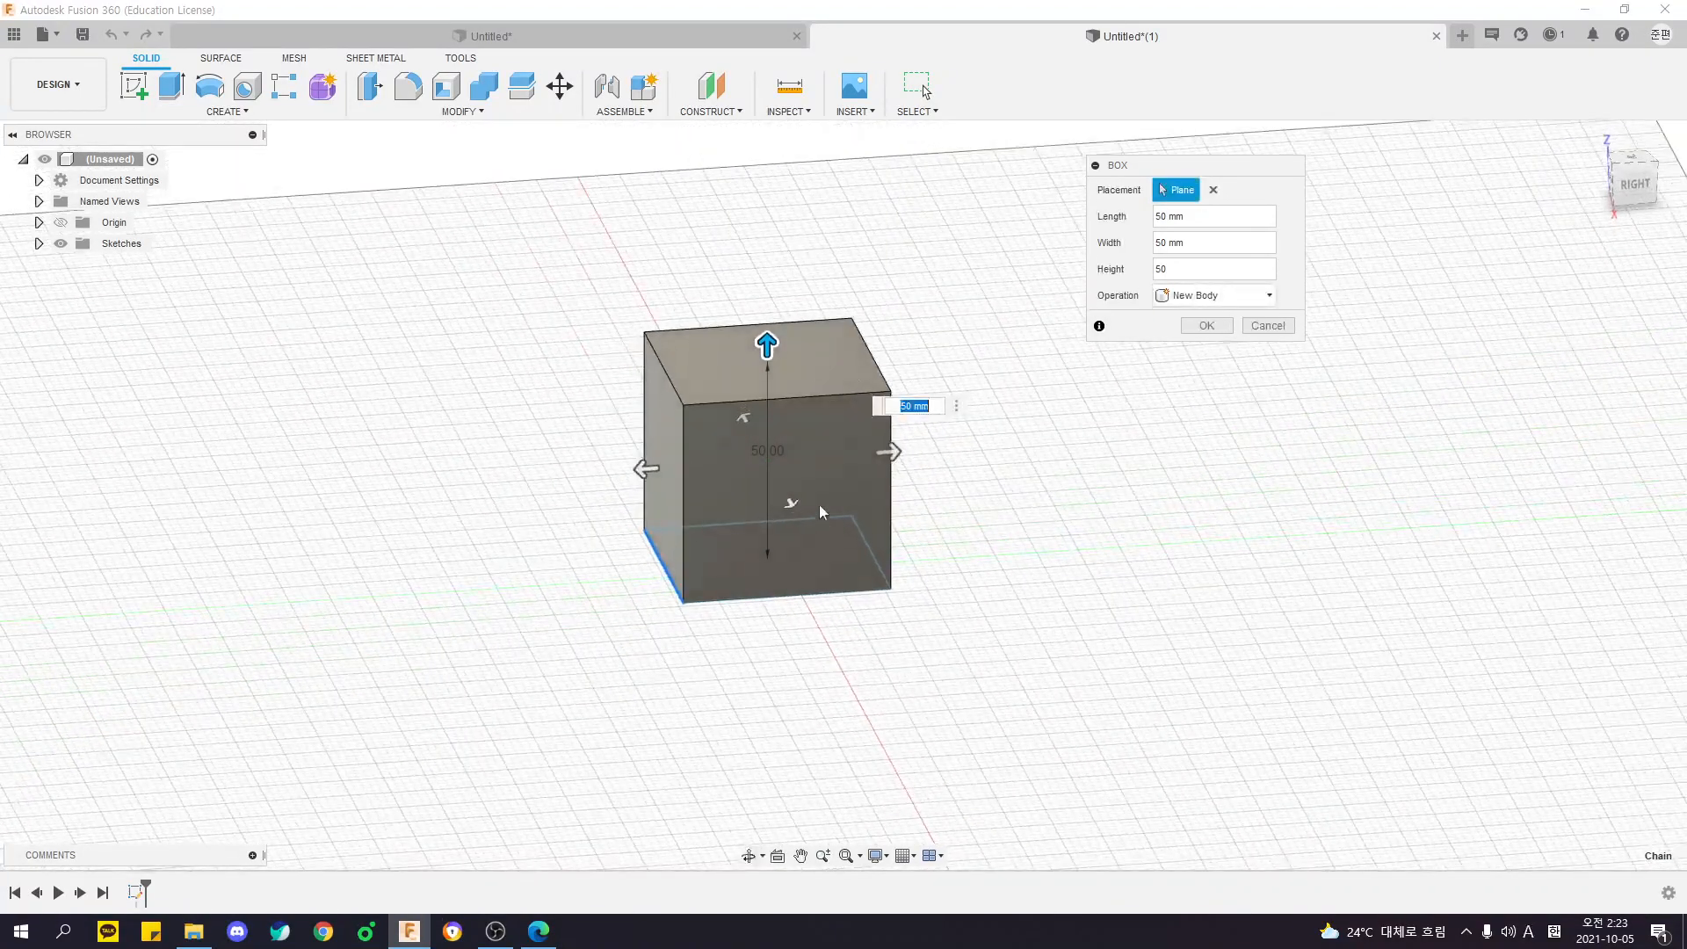
shift+middle_drag(596, 527, 809, 418)
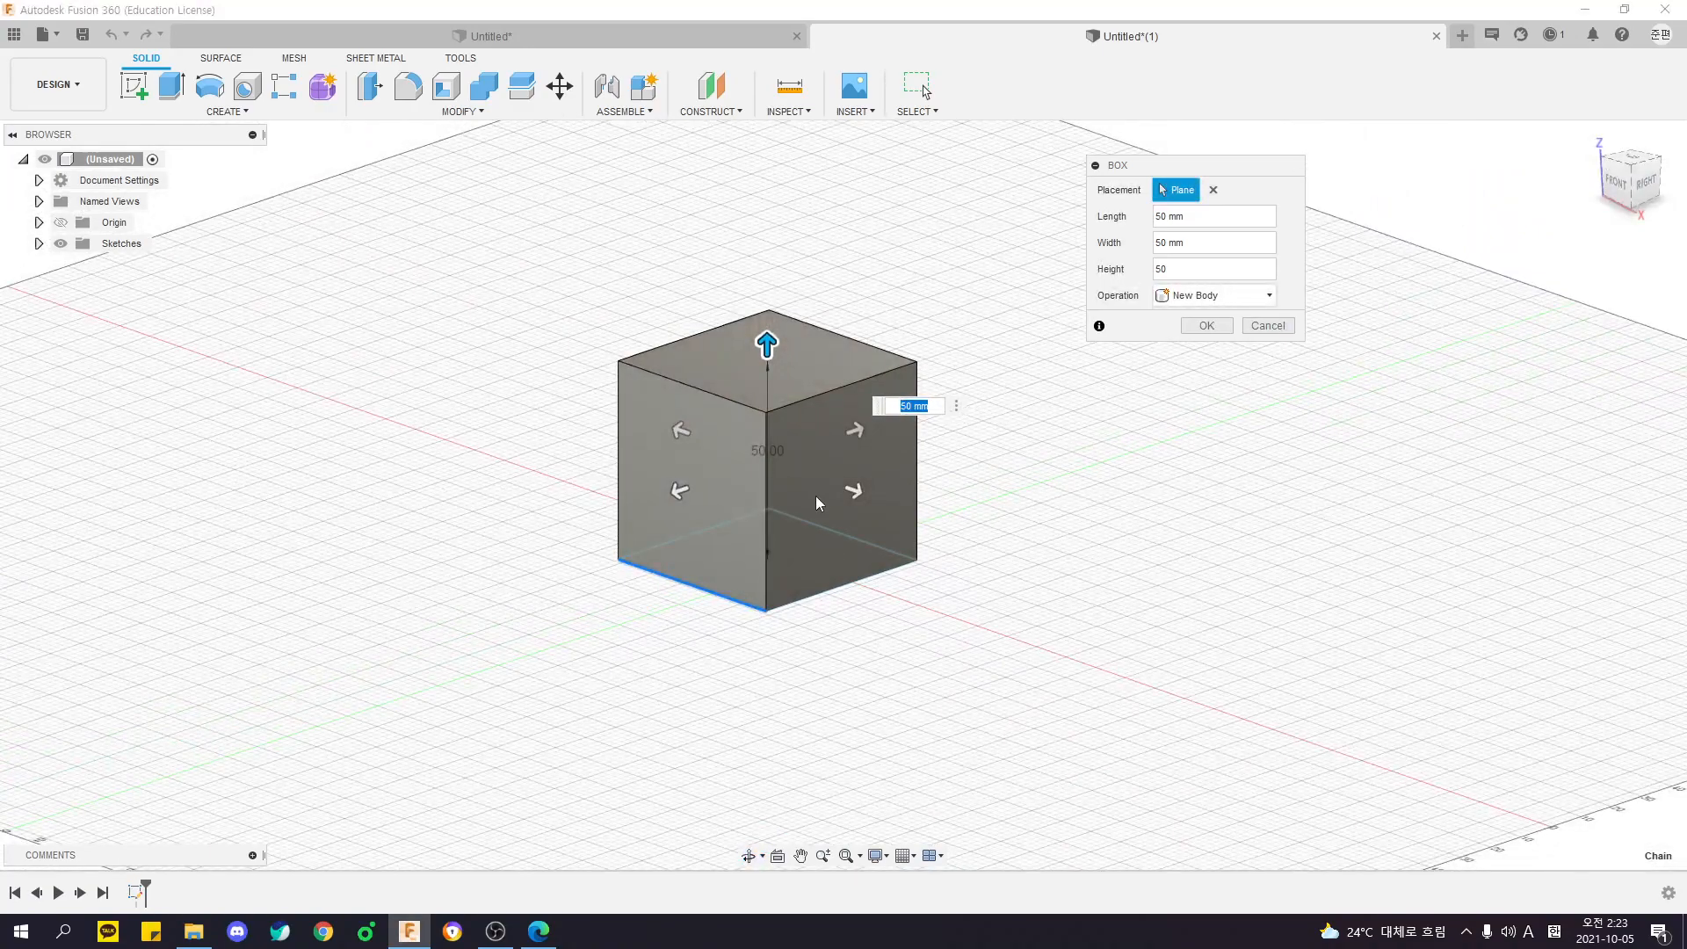
shift+middle_drag(1107, 503, 998, 522)
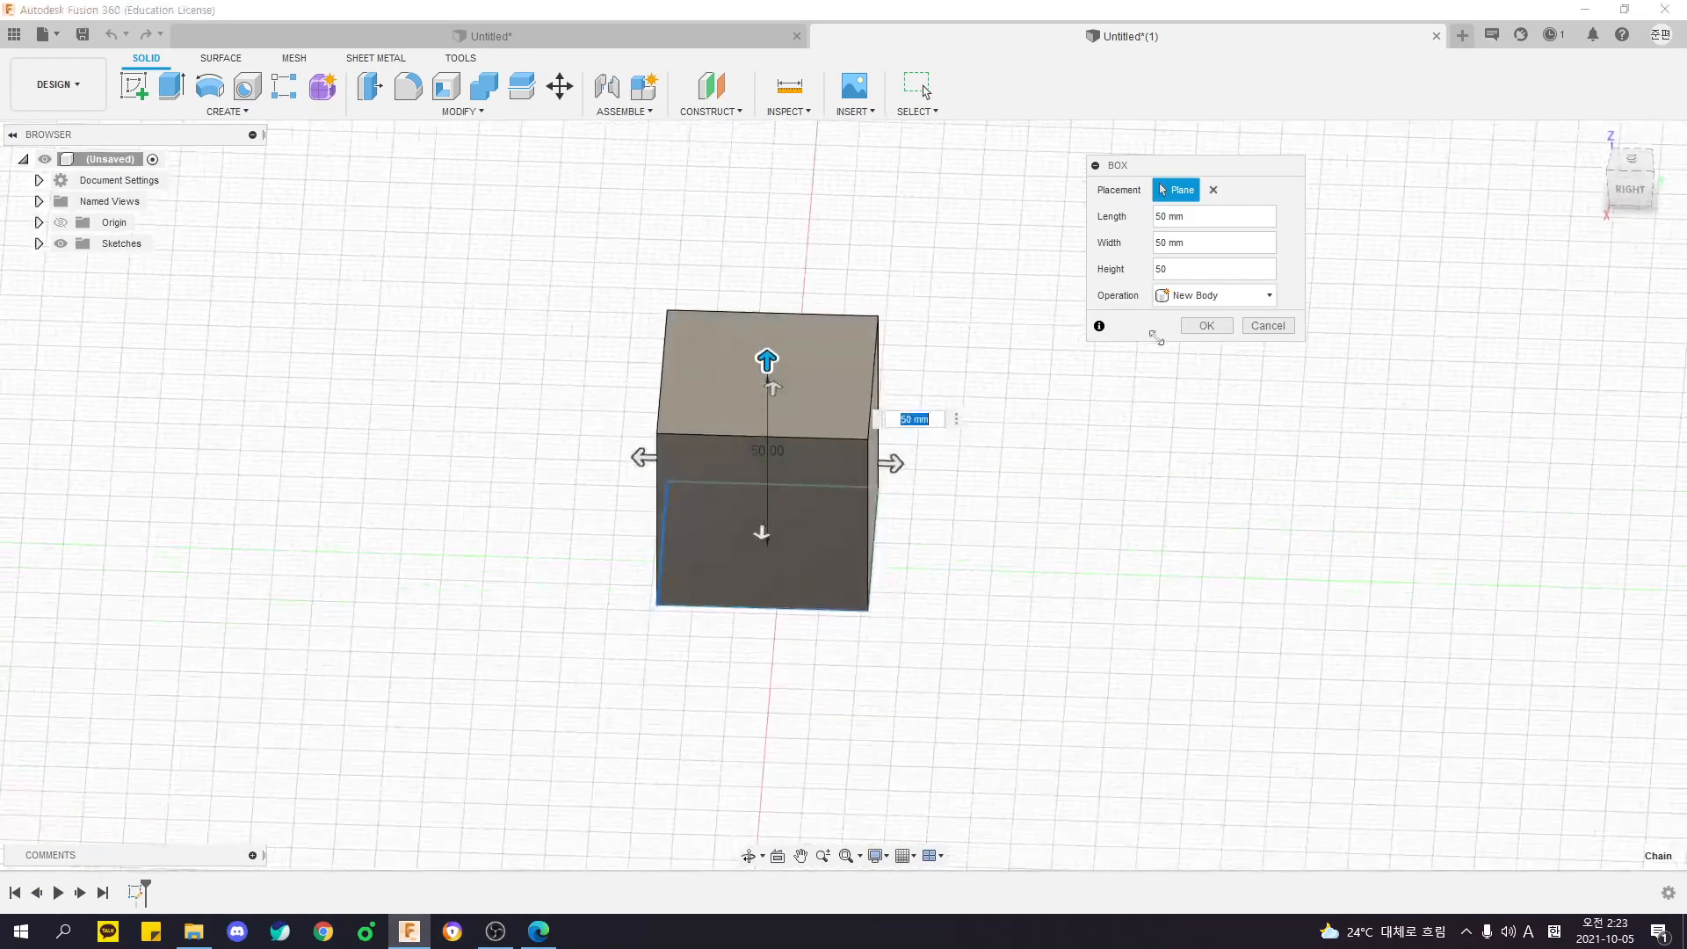
click(1208, 327)
shift+middle_drag(1106, 460, 1032, 478)
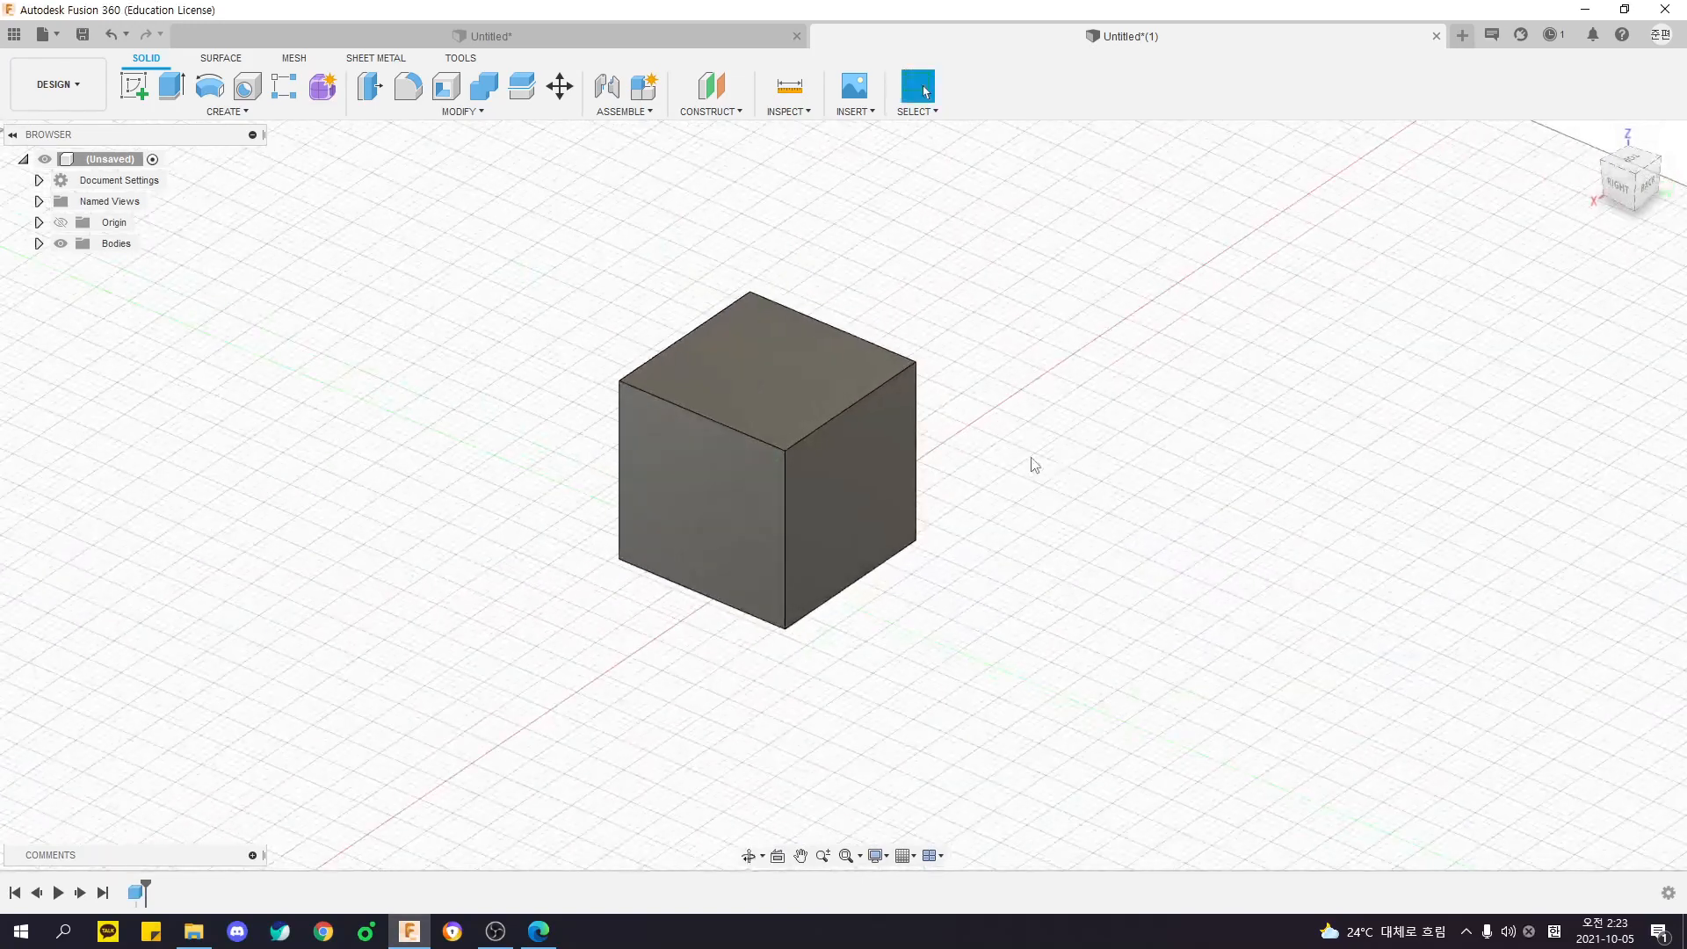
- Start a second Box on the horizontal origin plane with a base about 50 by 71 mm that partly overlaps the cube
click(227, 110)
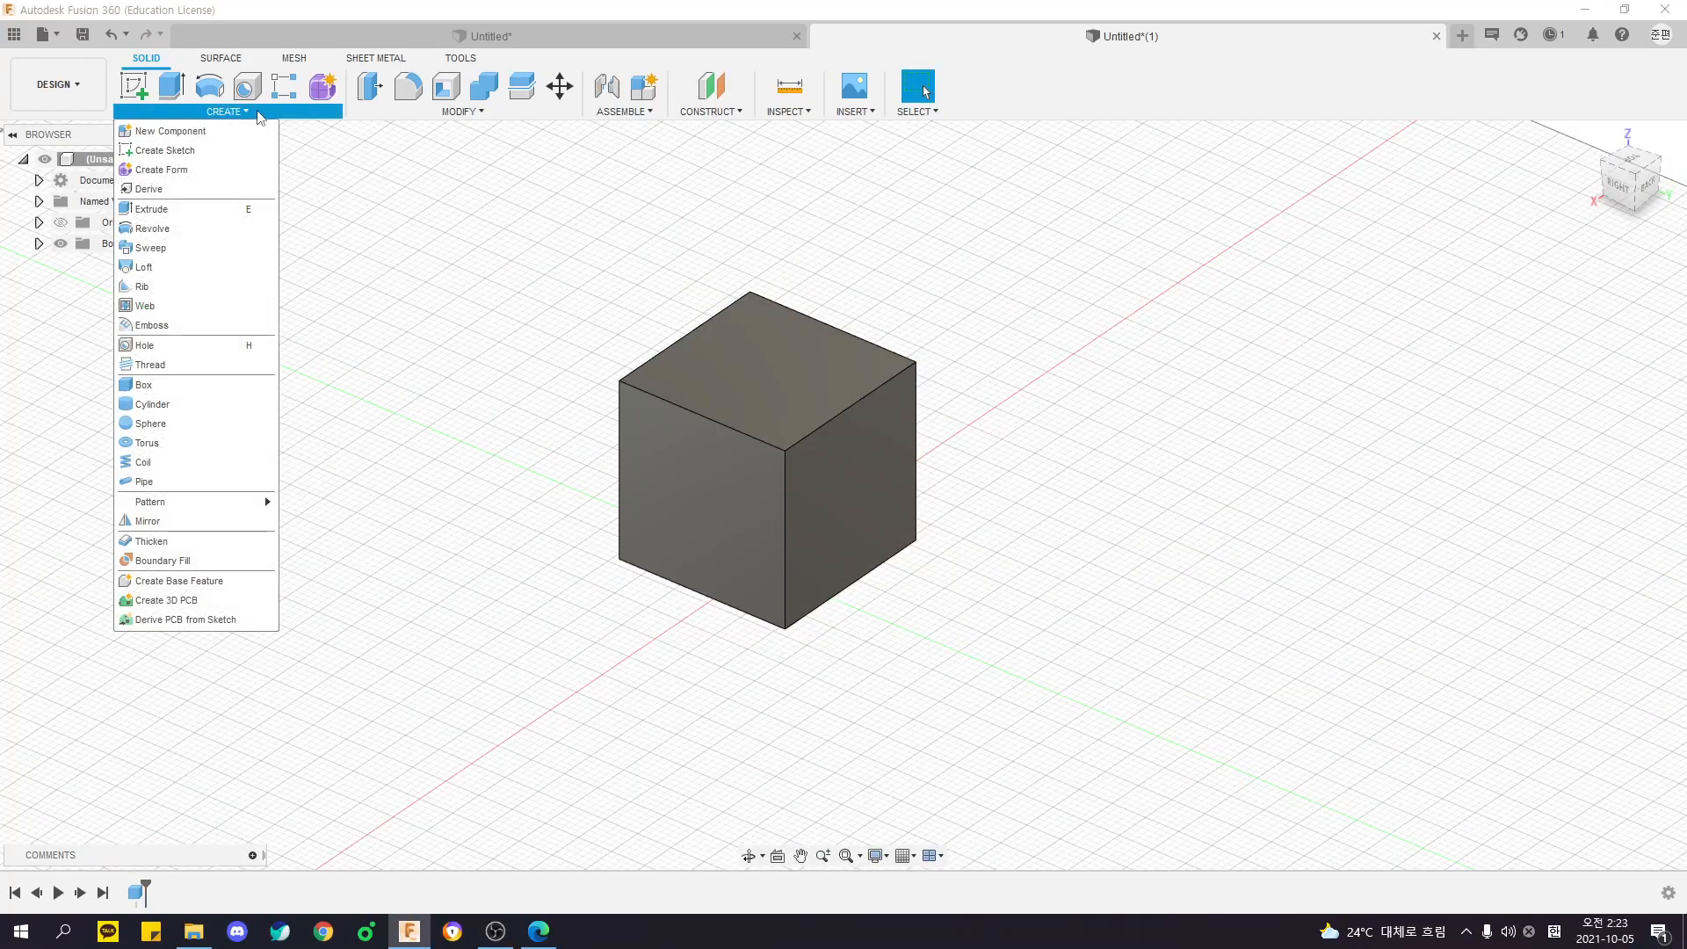
click(167, 386)
click(814, 564)
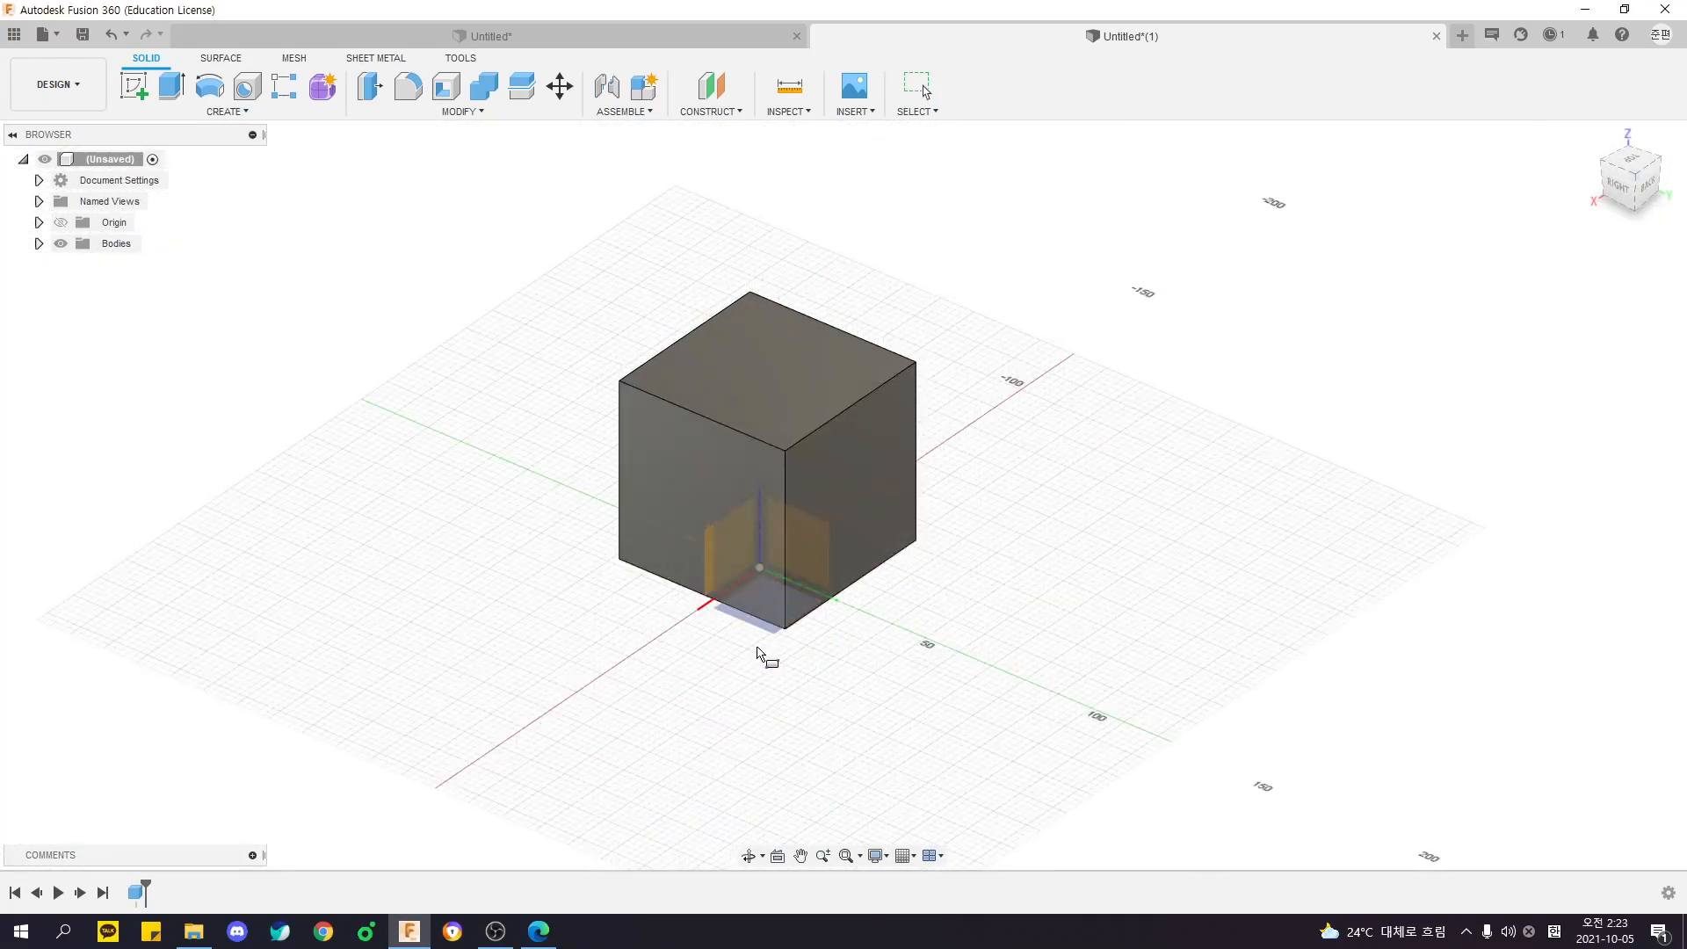
click(631, 356)
click(941, 565)
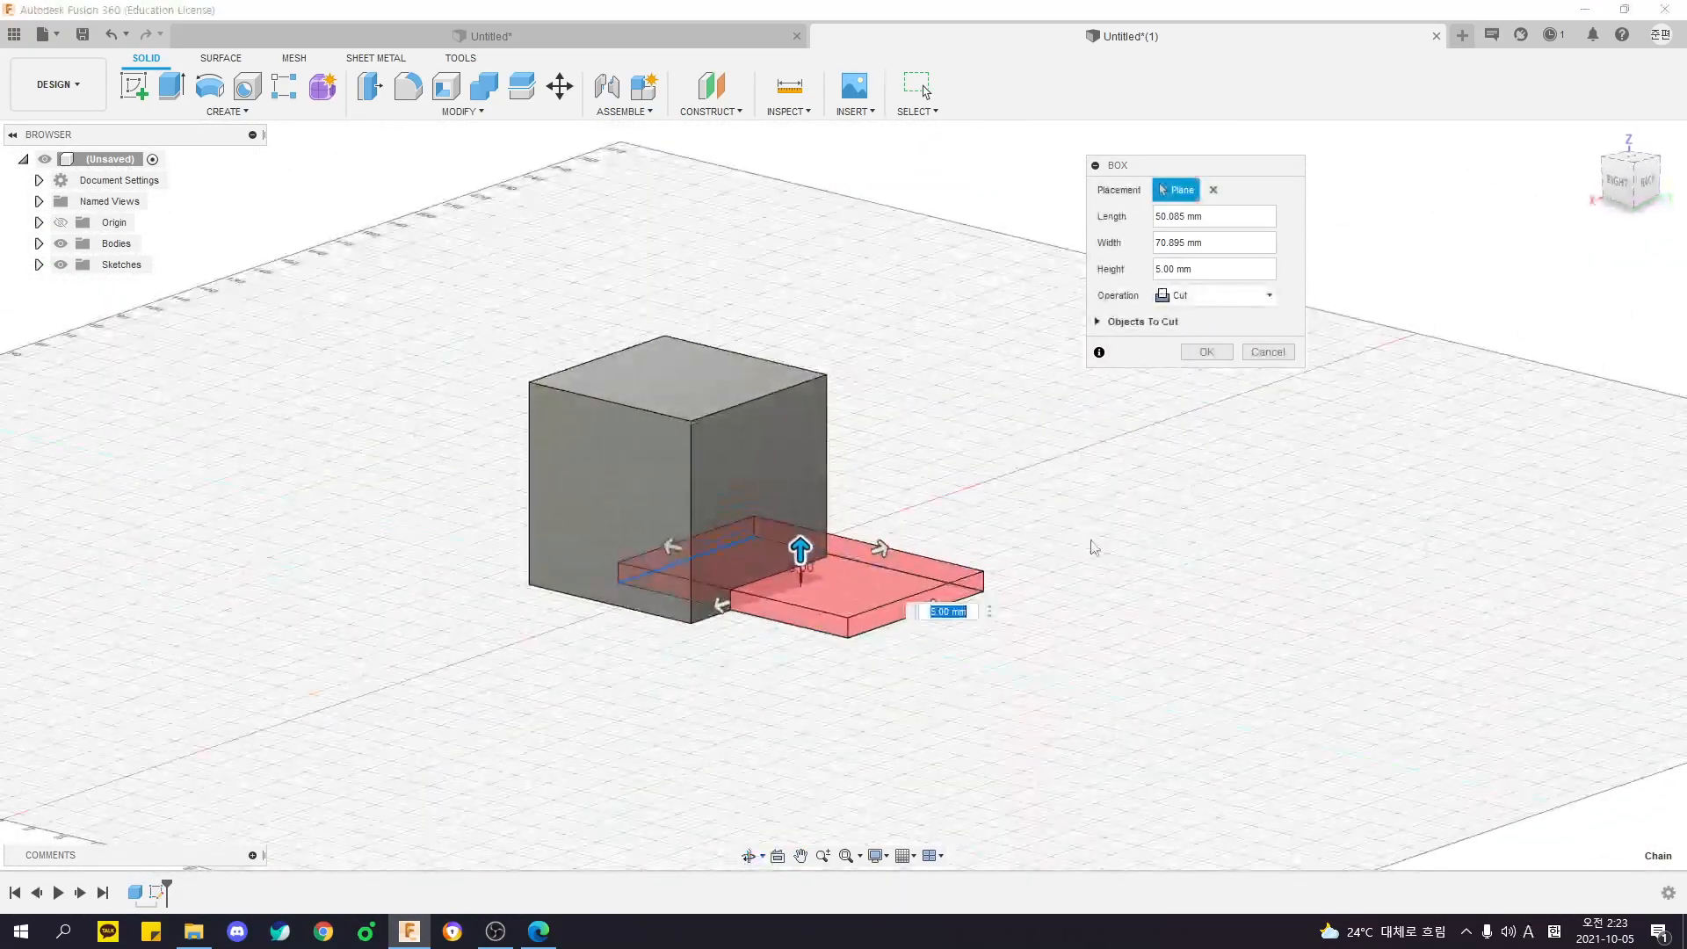
shift+middle_drag(977, 547, 972, 524)
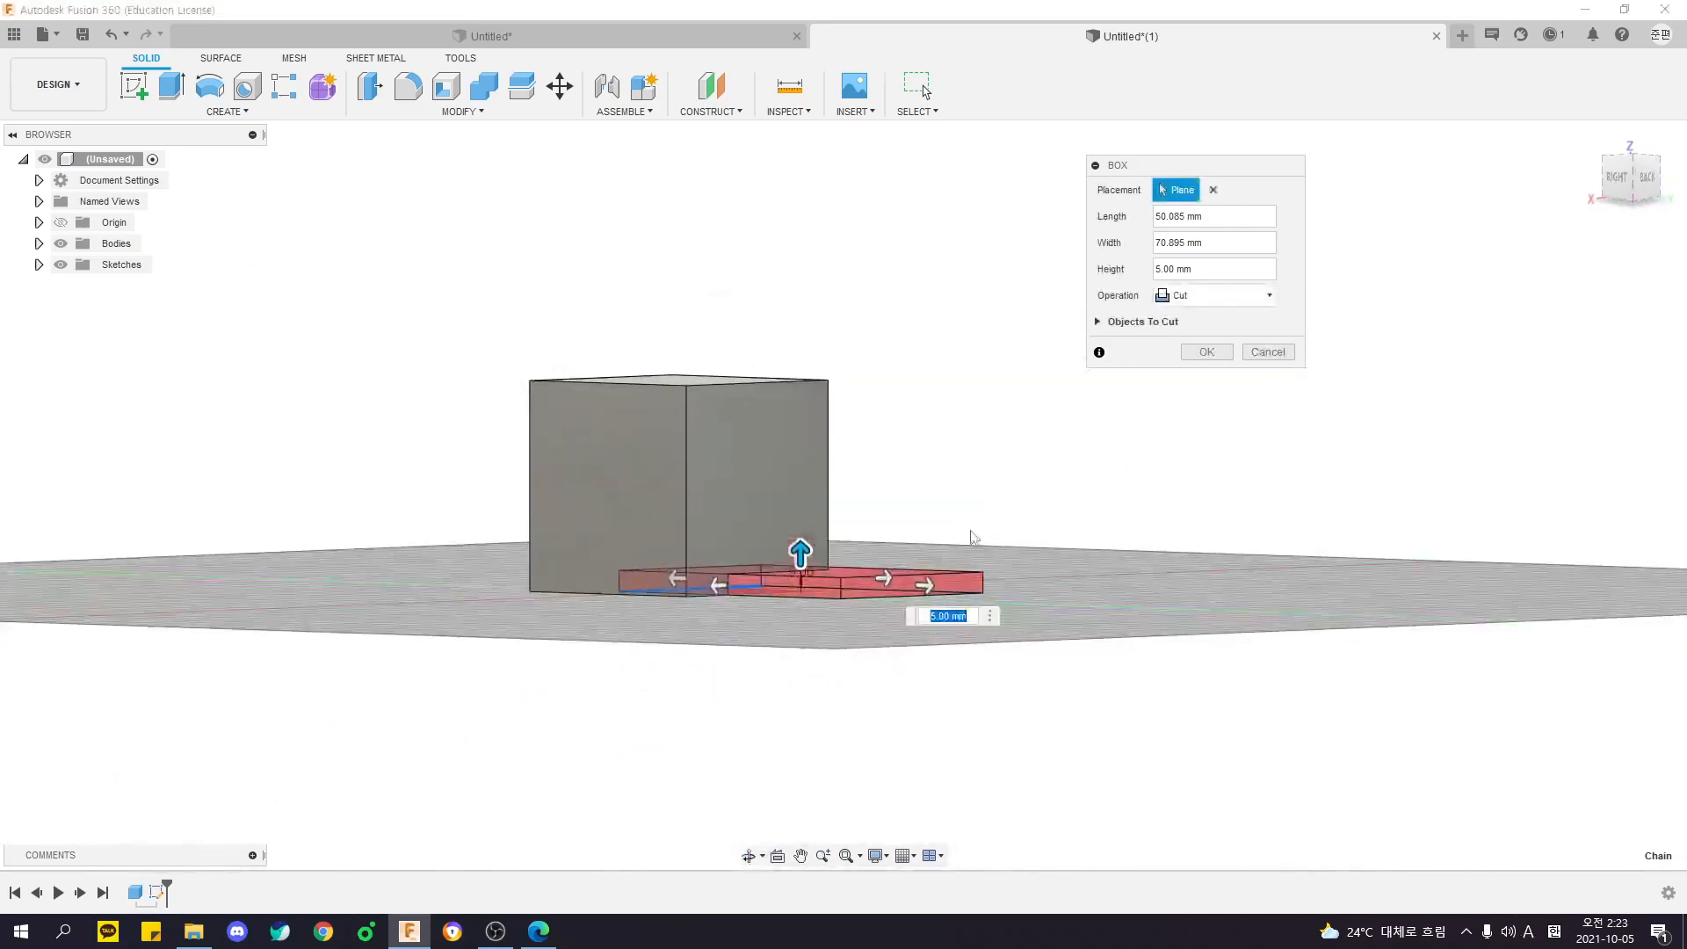
- Examine the second box's cut preview against the cube from several sides, along with the available operation options
click(230, 113)
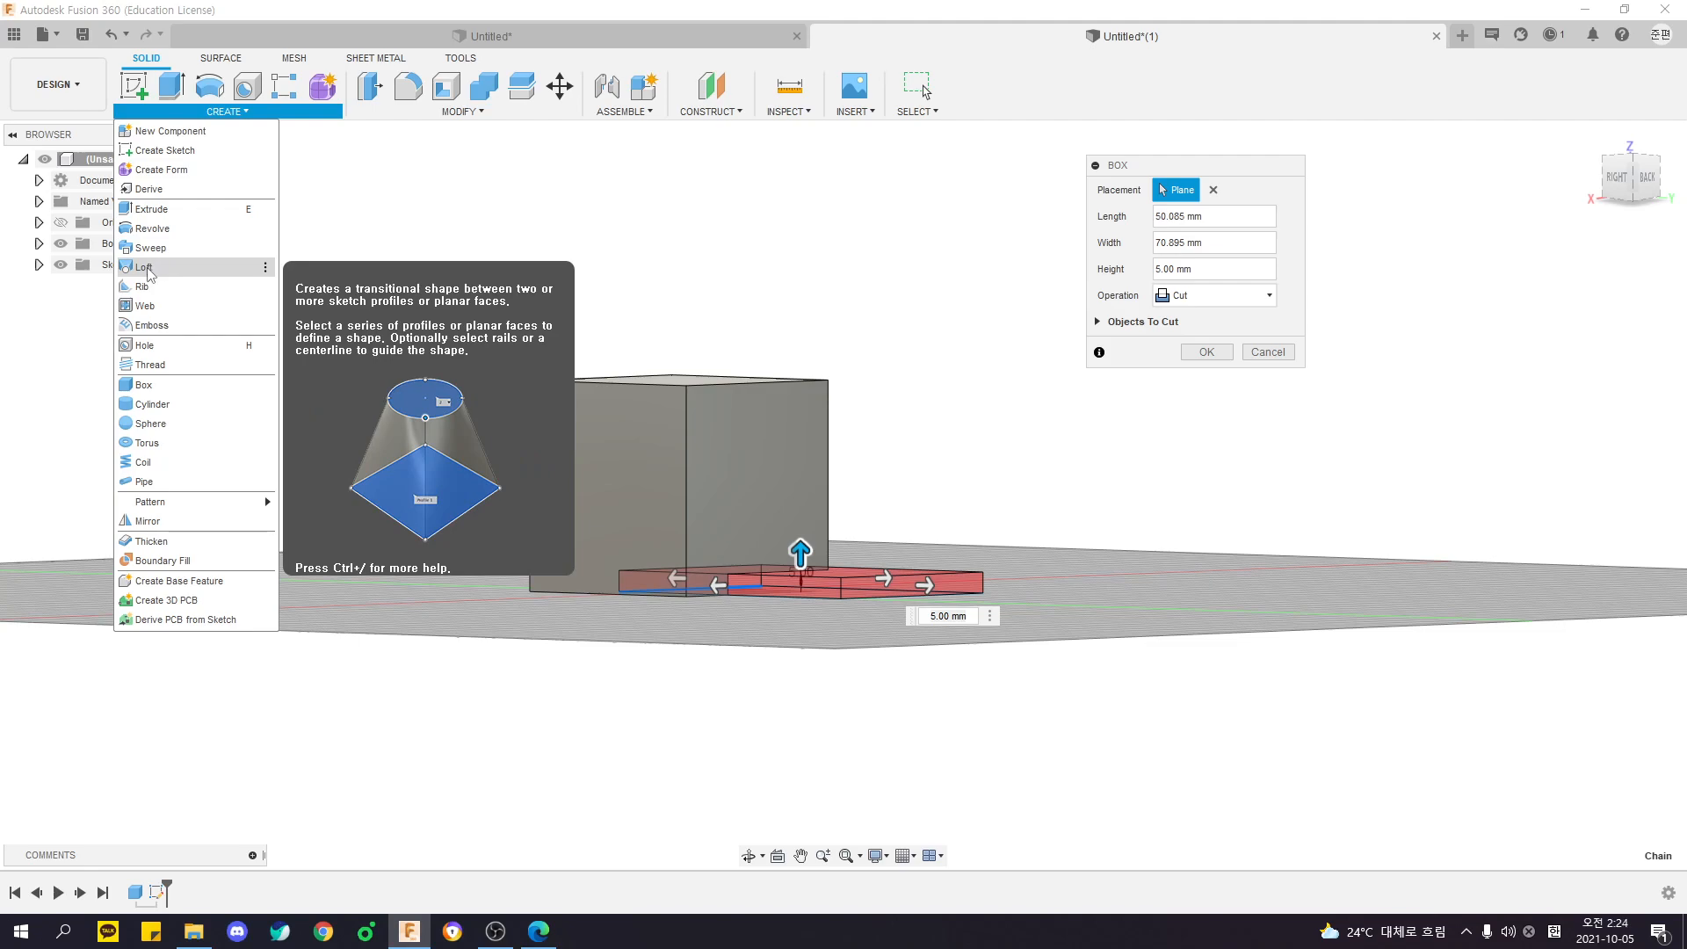
shift+middle_drag(752, 276, 742, 291)
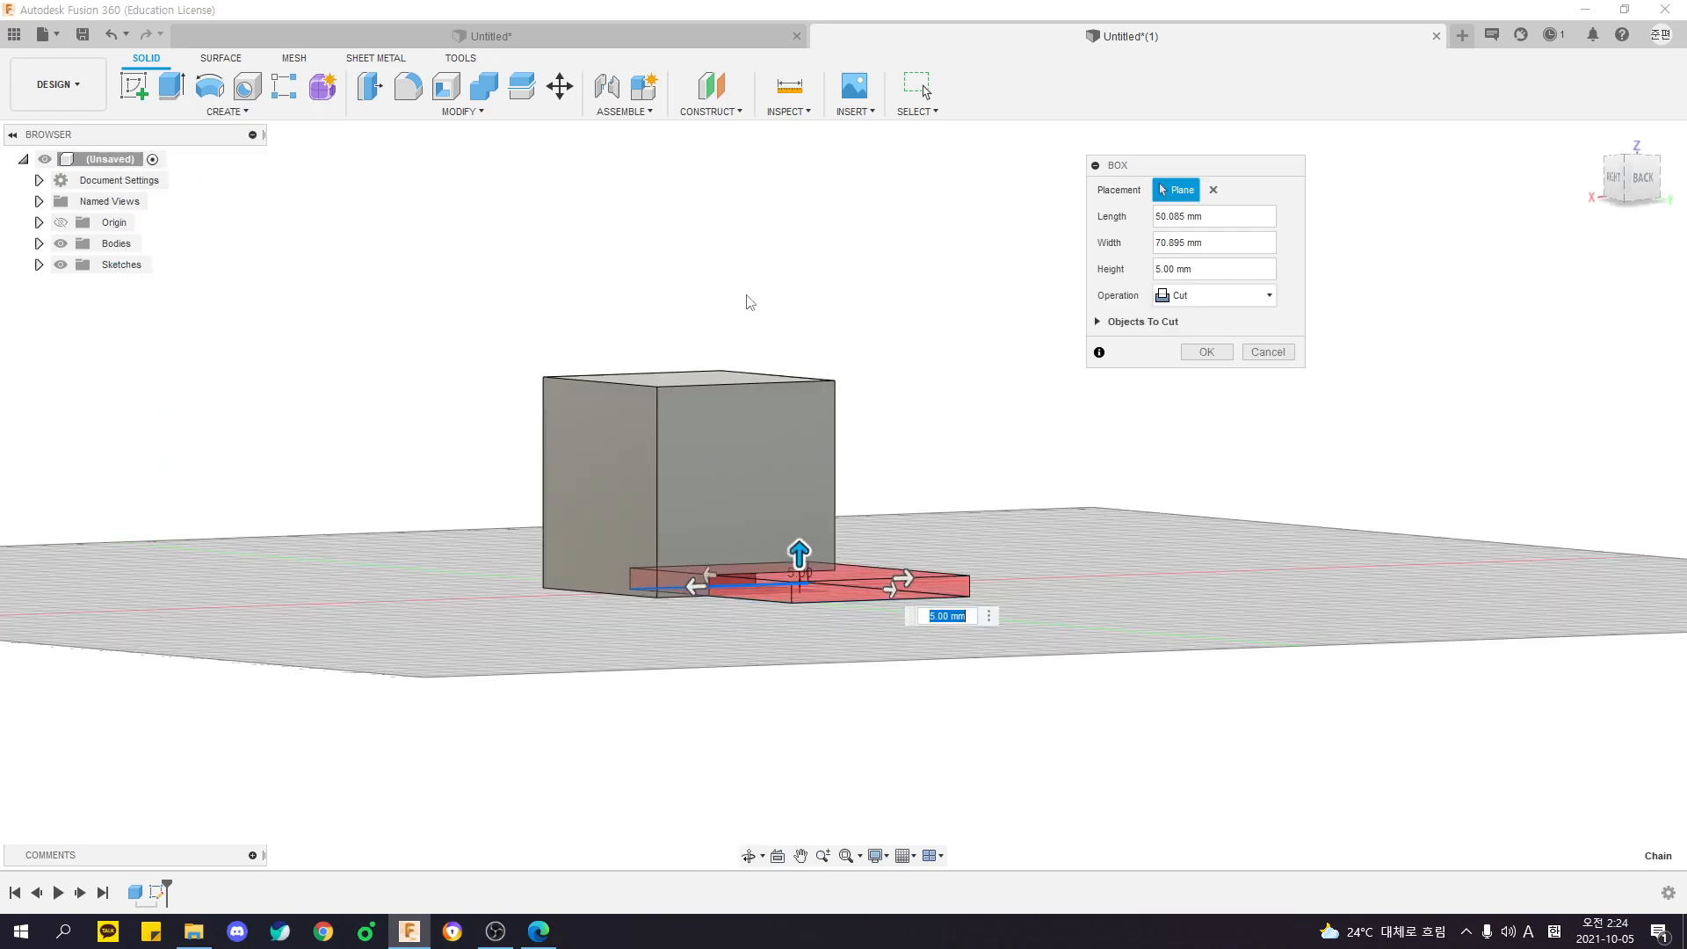
shift+middle_drag(839, 369, 772, 365)
shift+middle_drag(647, 608, 769, 606)
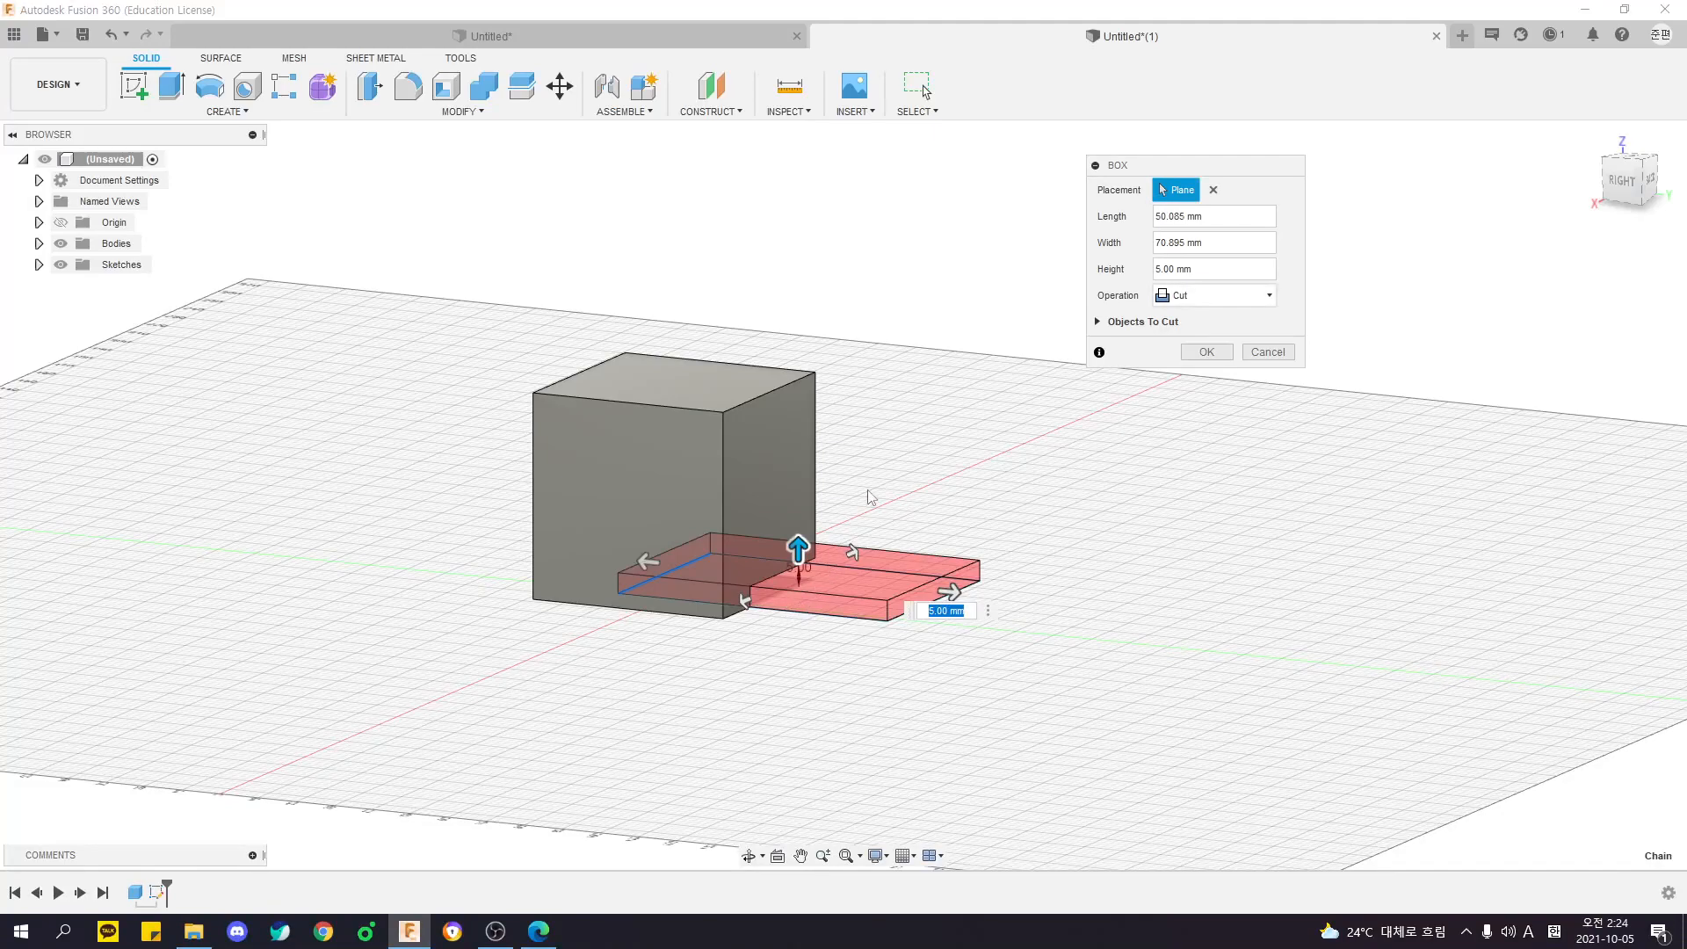
shift+middle_drag(862, 508, 783, 489)
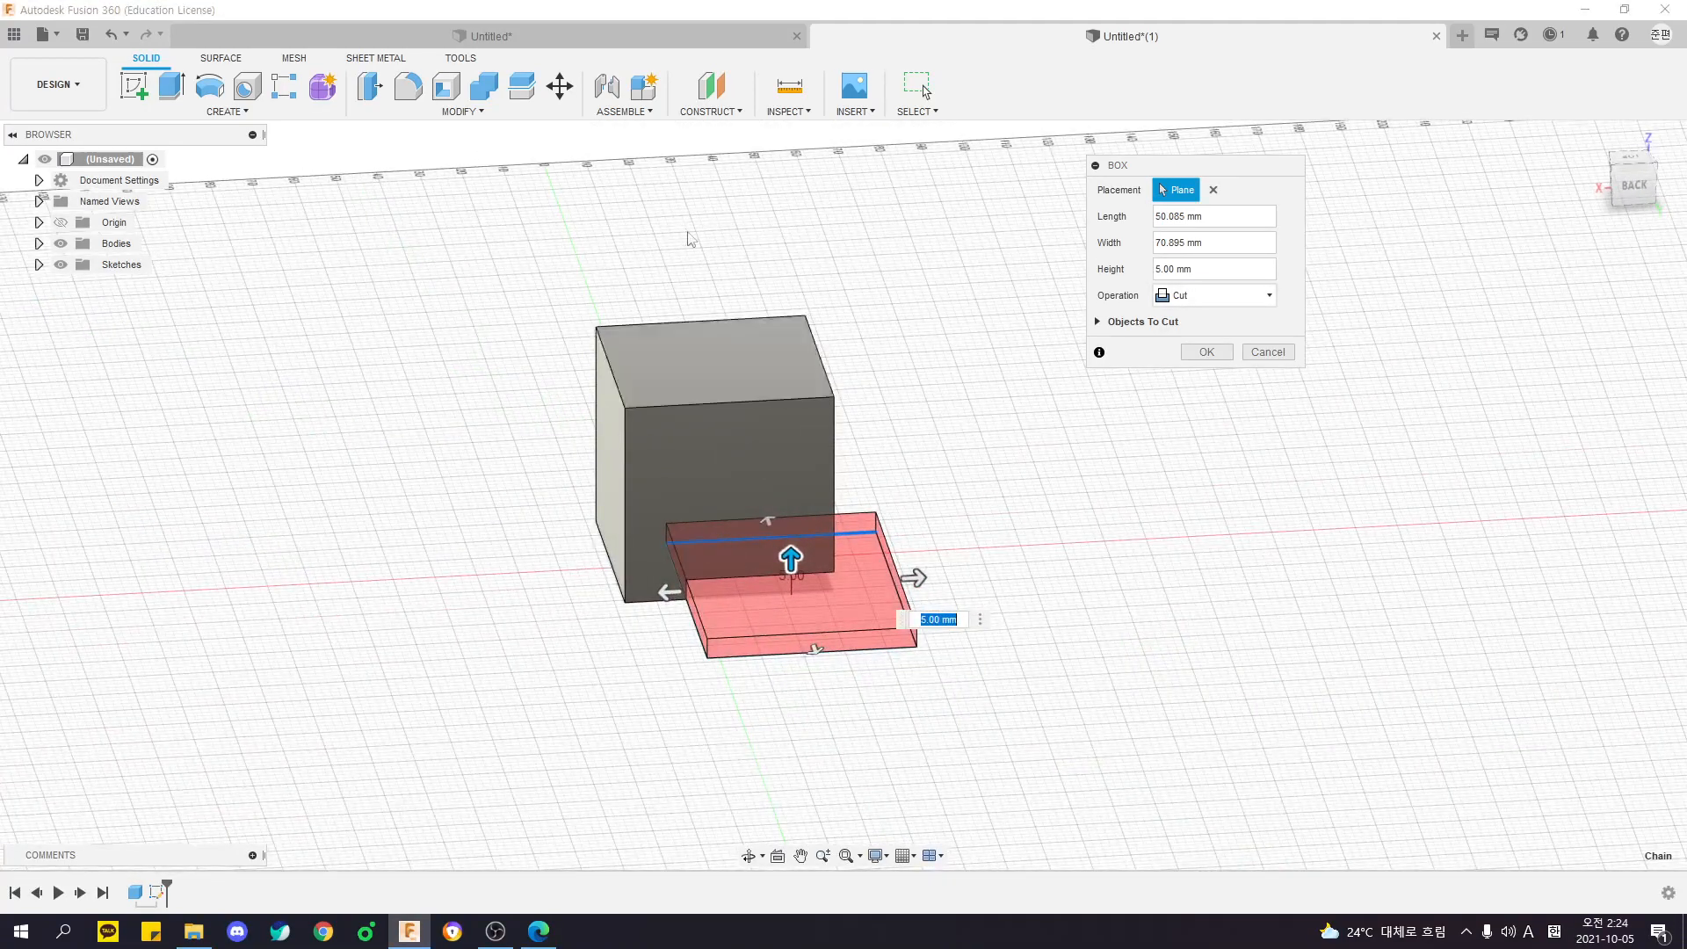
shift+middle_drag(634, 269, 733, 274)
click(1230, 296)
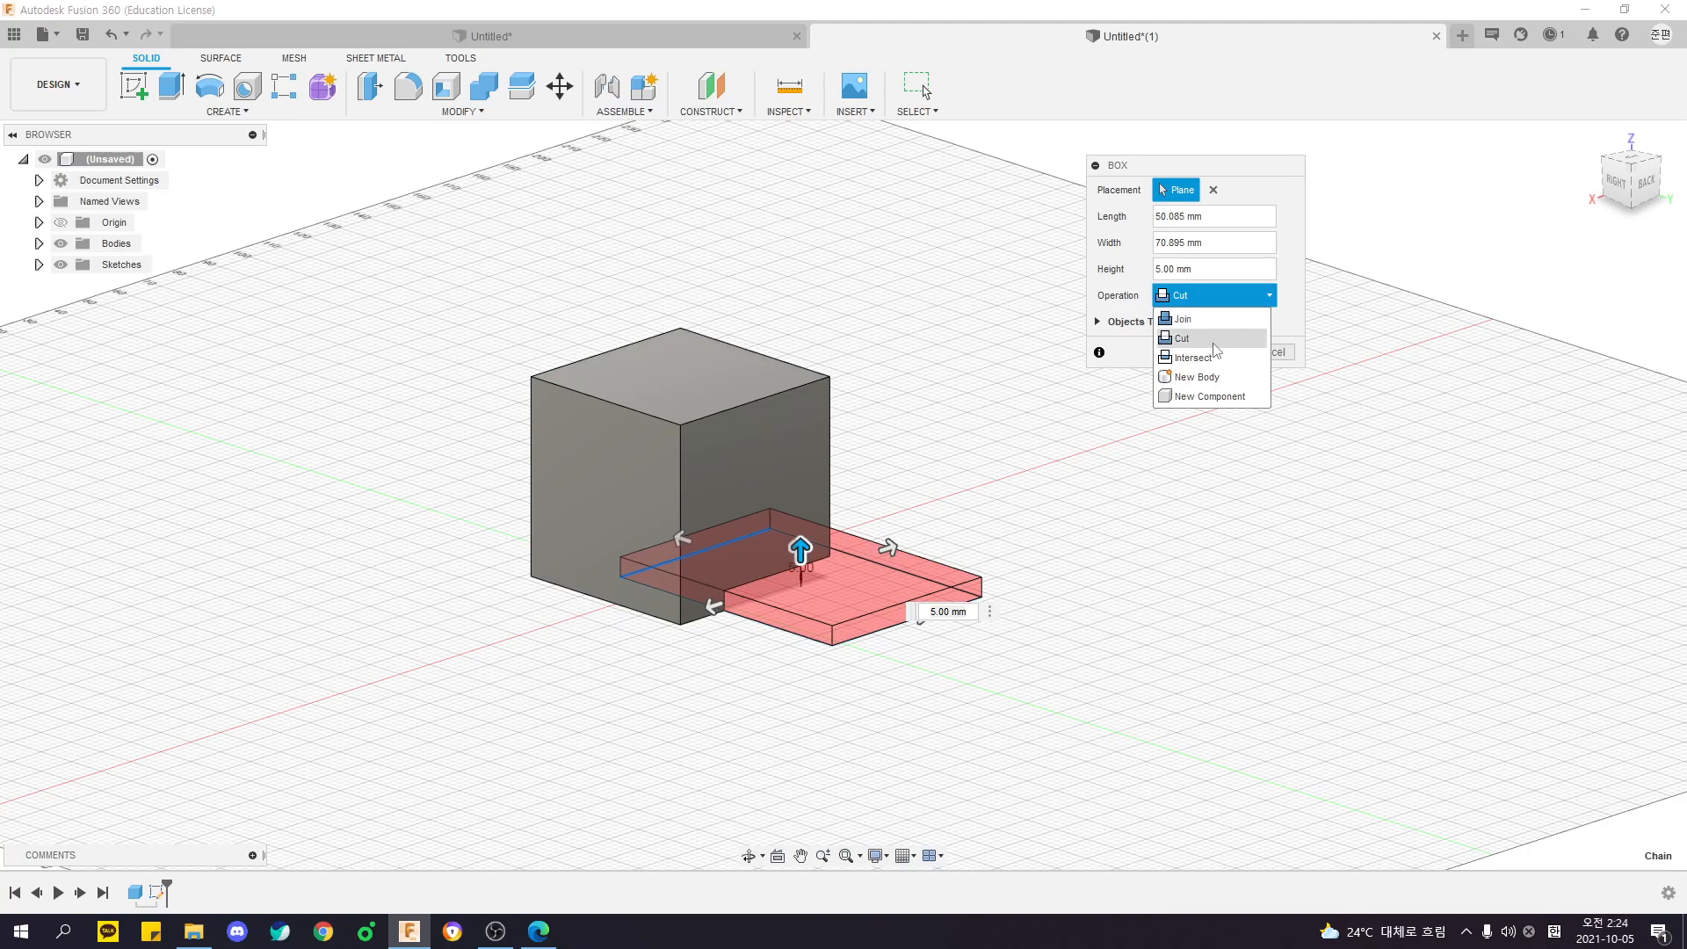
shift+middle_drag(926, 396, 872, 402)
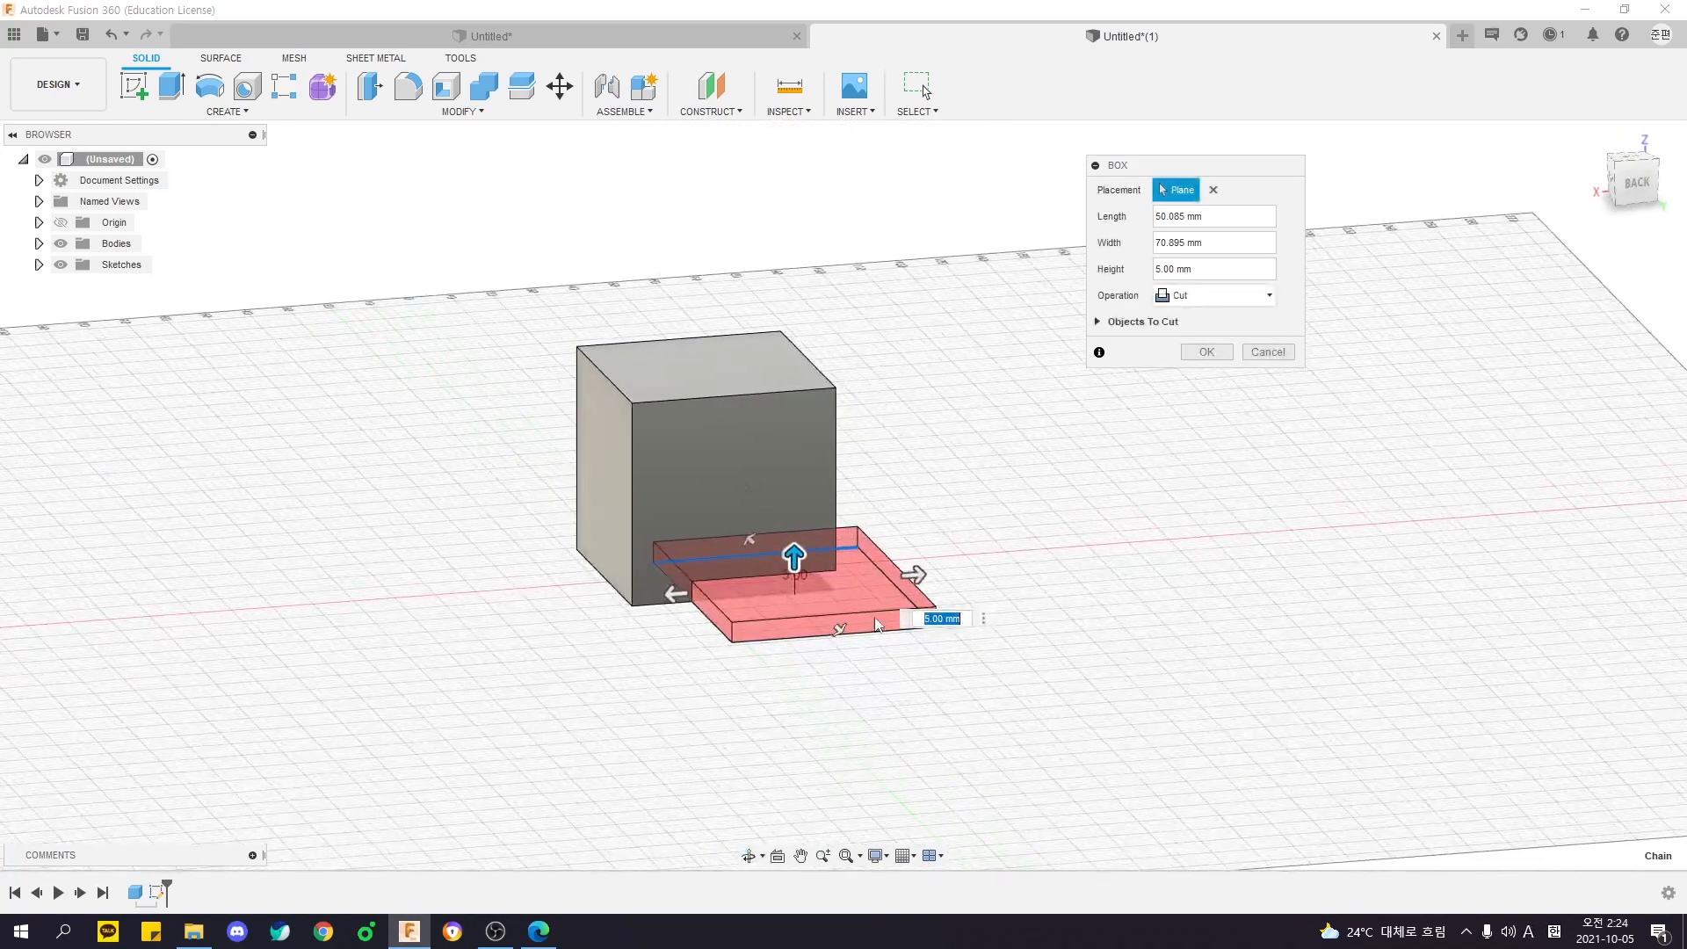
- Set the second box's height to 30 mm and preview it with the Join operation
text(30)
shift+middle_drag(636, 557, 562, 377)
shift+middle_drag(919, 431, 906, 518)
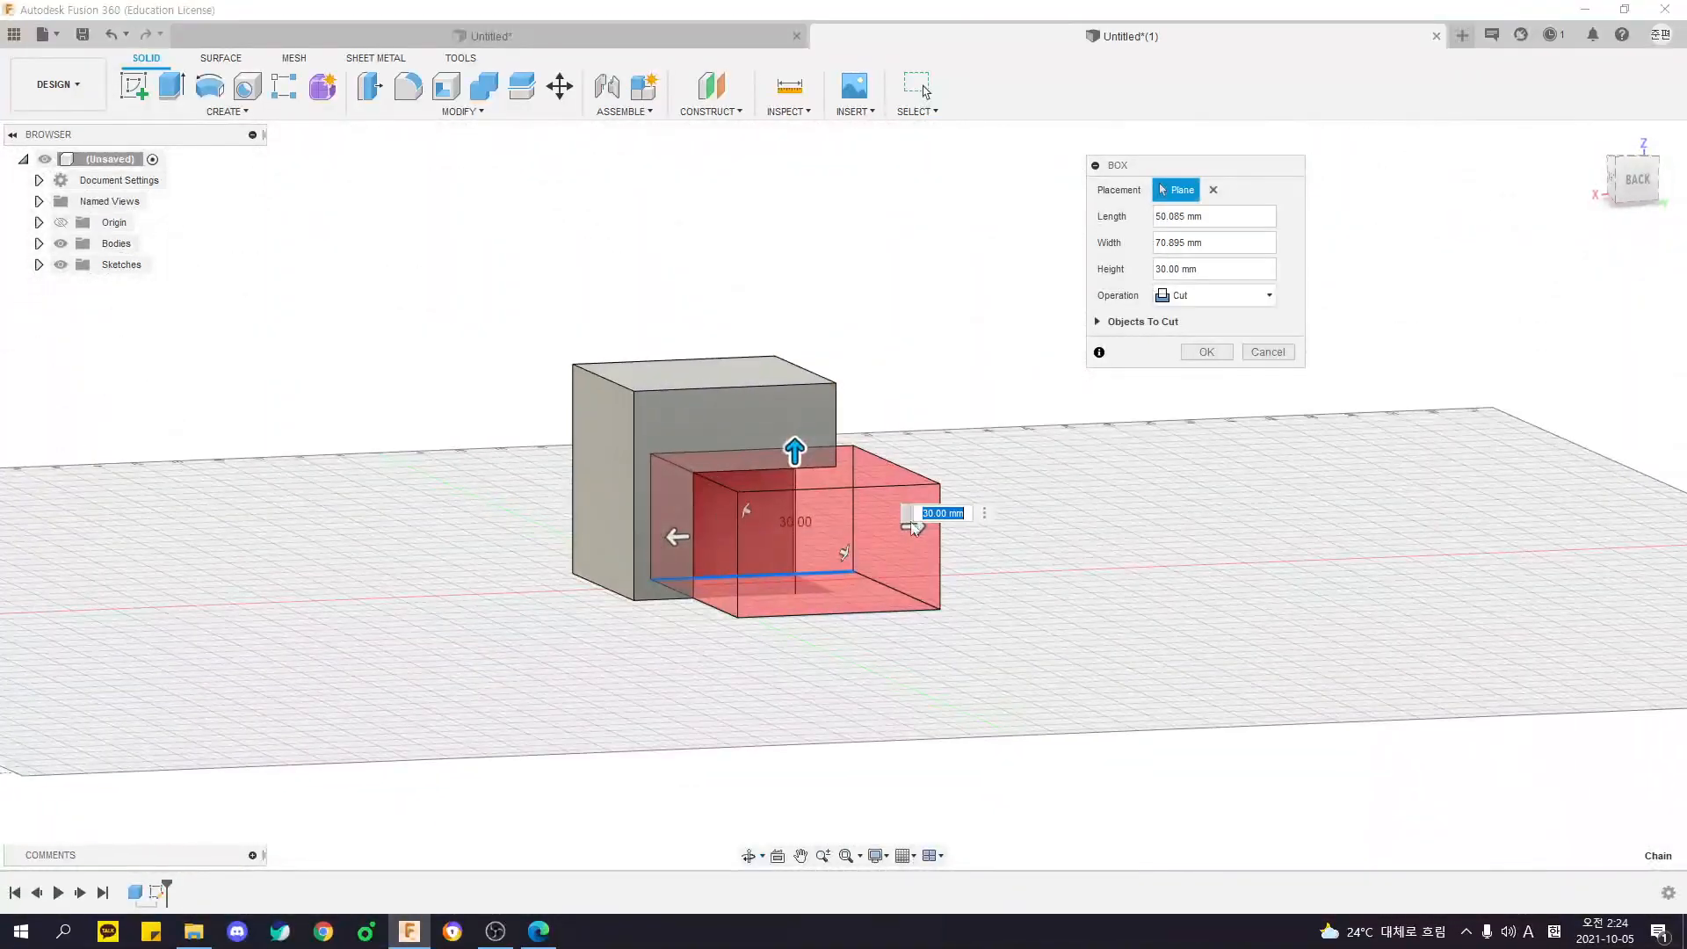
click(1197, 296)
click(1186, 319)
shift+middle_drag(913, 450, 734, 488)
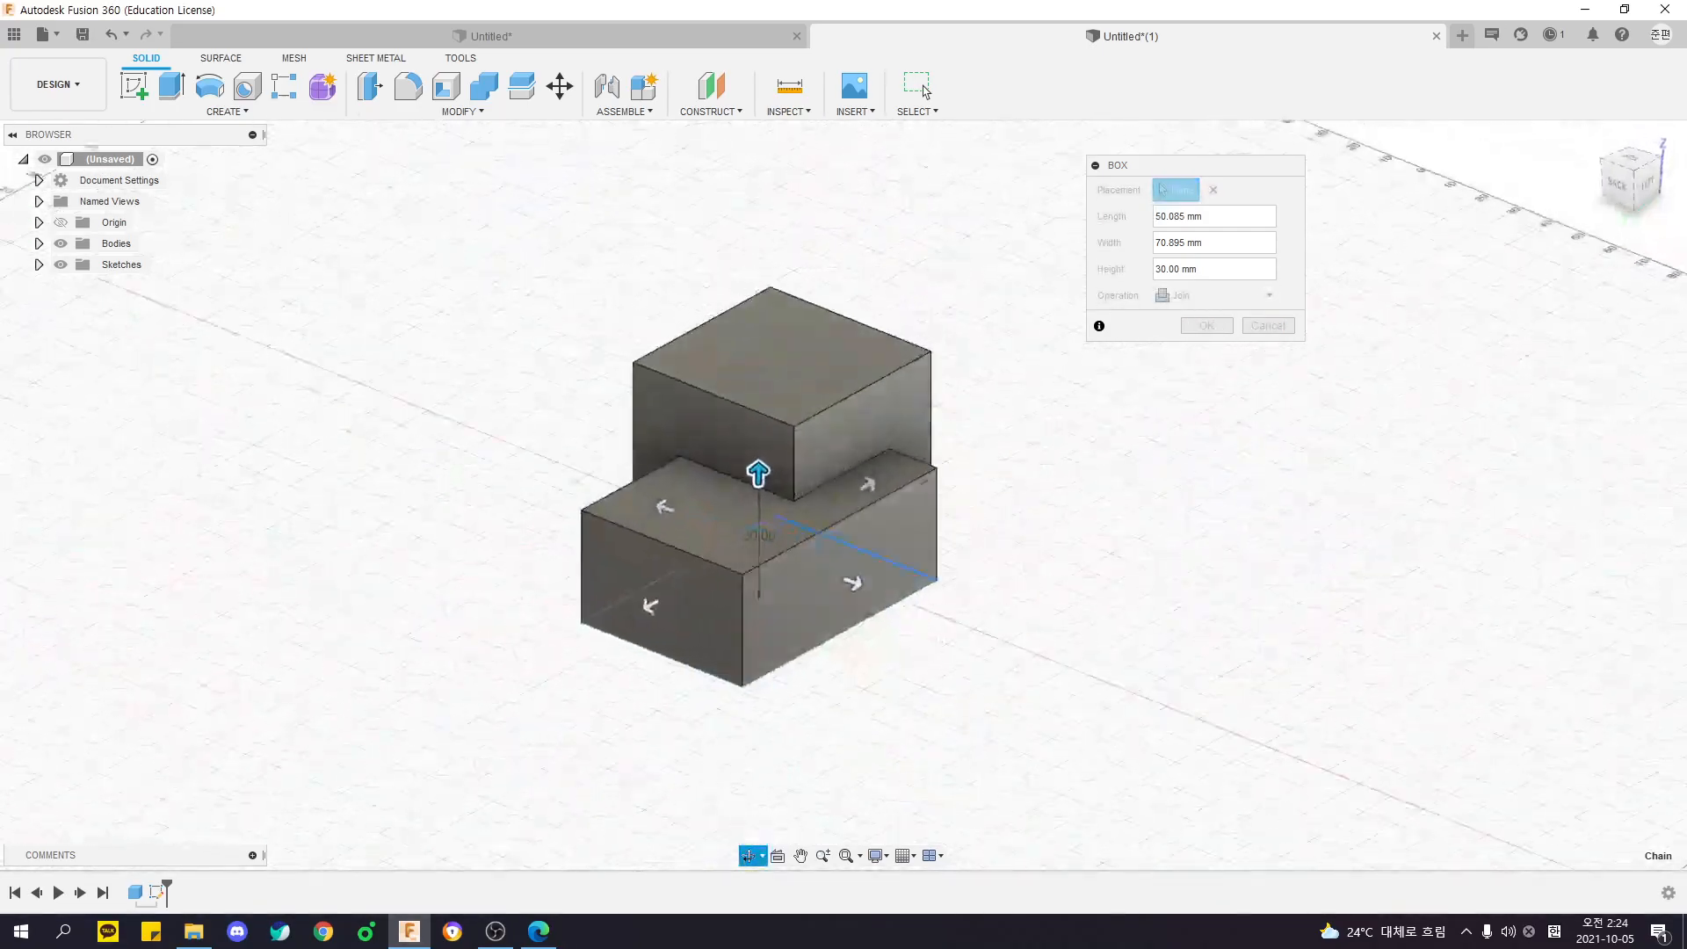
- Preview further operation options for the second box against the cube and cancel the box
click(1231, 295)
click(1198, 341)
shift+middle_drag(1015, 352, 913, 338)
click(1195, 361)
shift+middle_drag(1195, 360, 1230, 584)
shift+middle_drag(865, 556, 917, 742)
click(1263, 355)
- Fillet the cube's top edge on the right-face side with a constant radius of 10 mm
middle_drag(736, 539, 1063, 424)
middle_drag(909, 326, 799, 331)
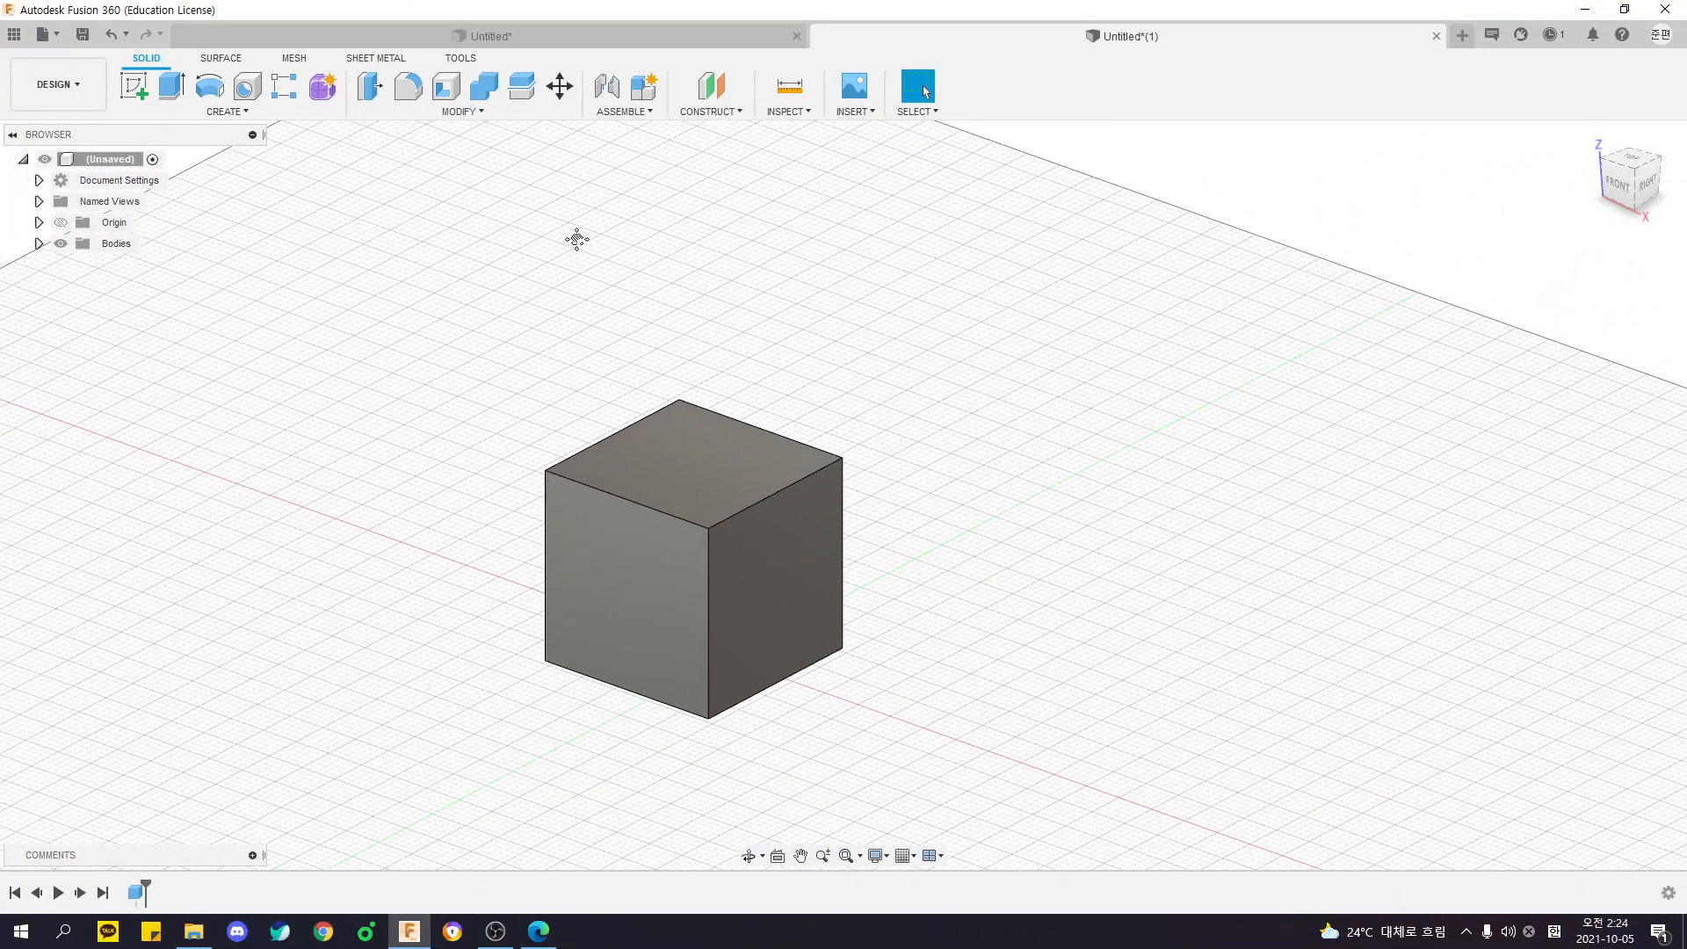
key(f)
click(779, 501)
text(10)
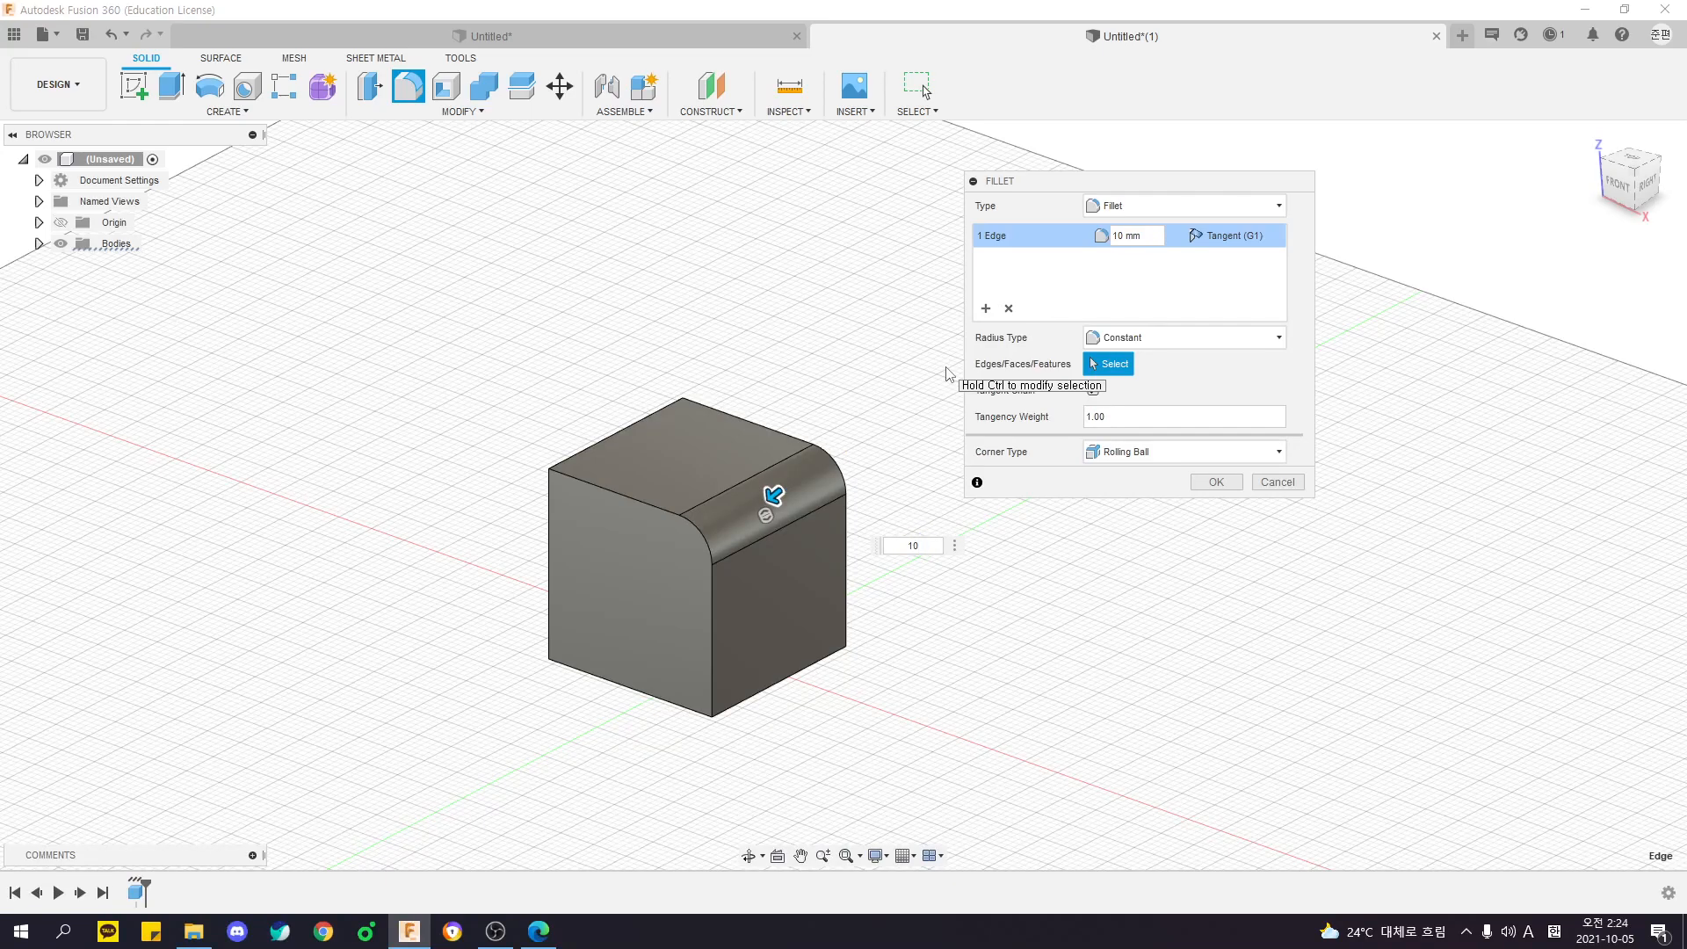
key(Return)
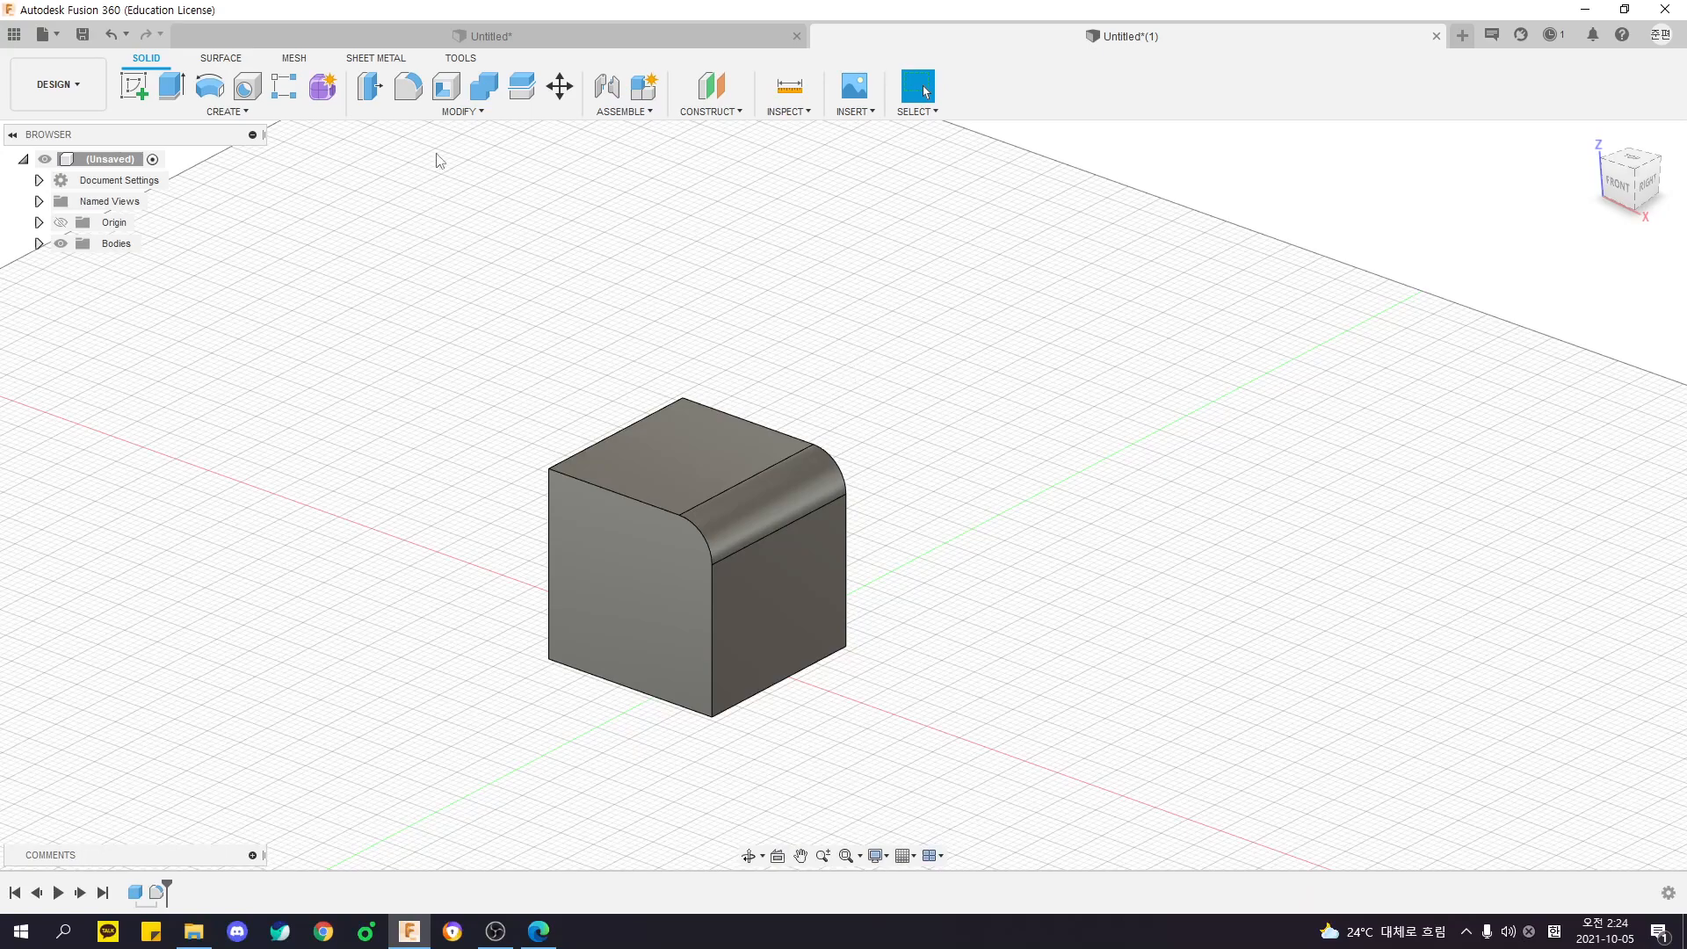
- Review the Fillet command's description and examine the rounded edge and its adjoining faces from several angles
click(462, 110)
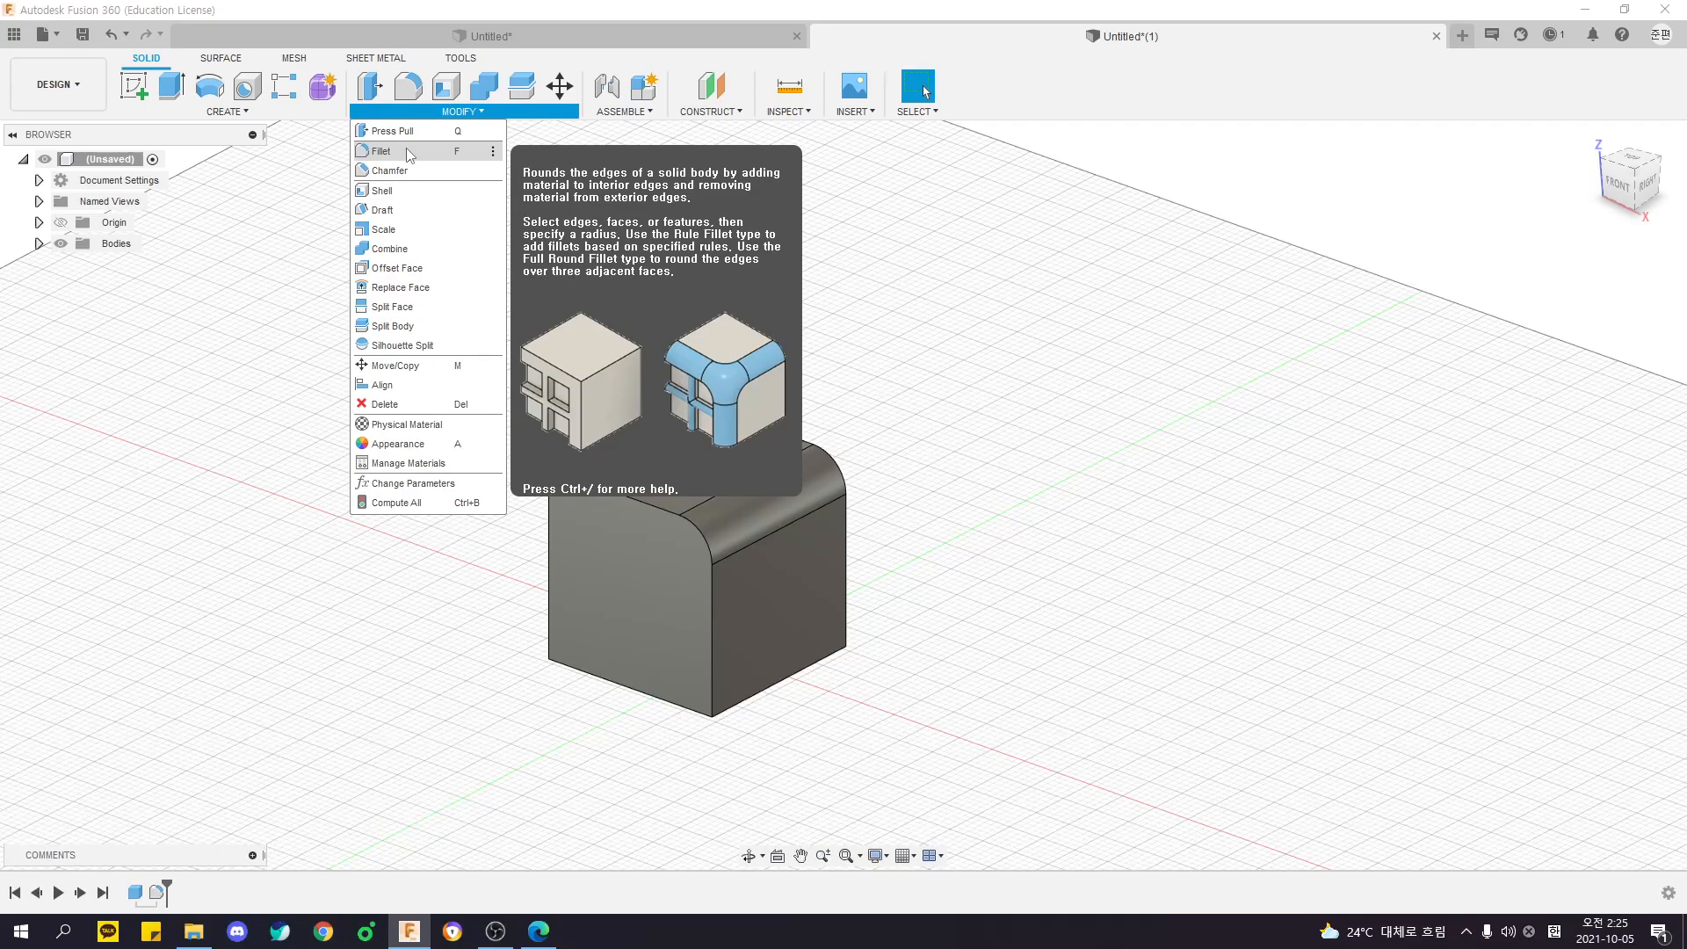
click(832, 316)
shift+middle_drag(831, 316, 881, 392)
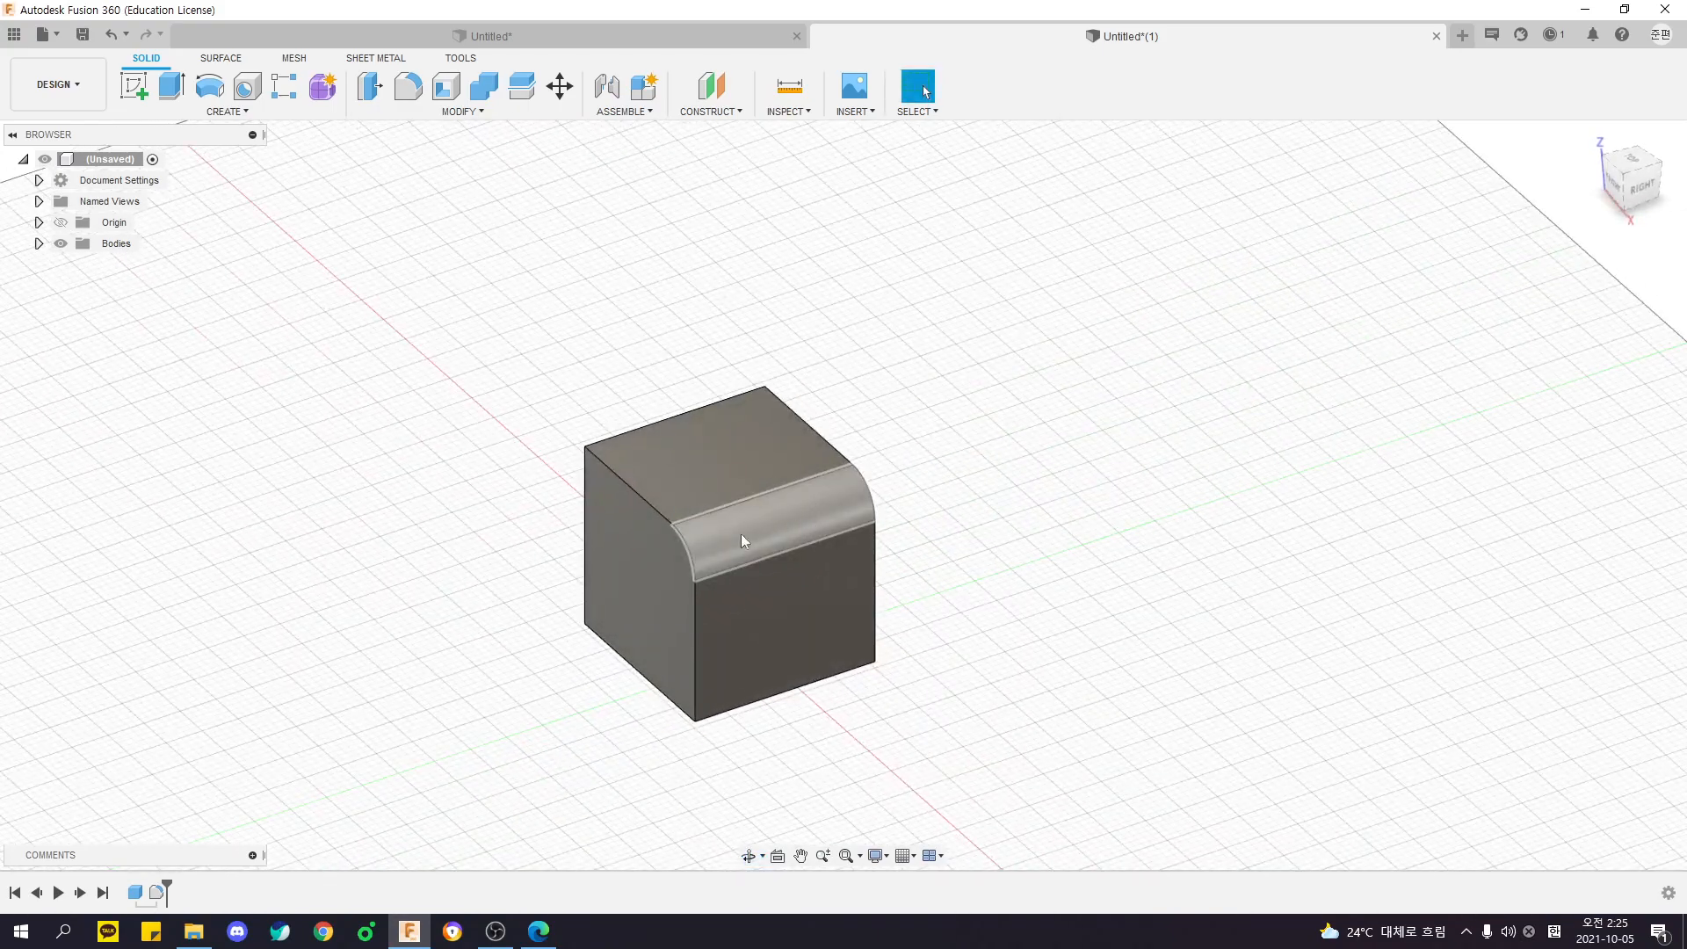
shift+middle_drag(948, 509, 791, 587)
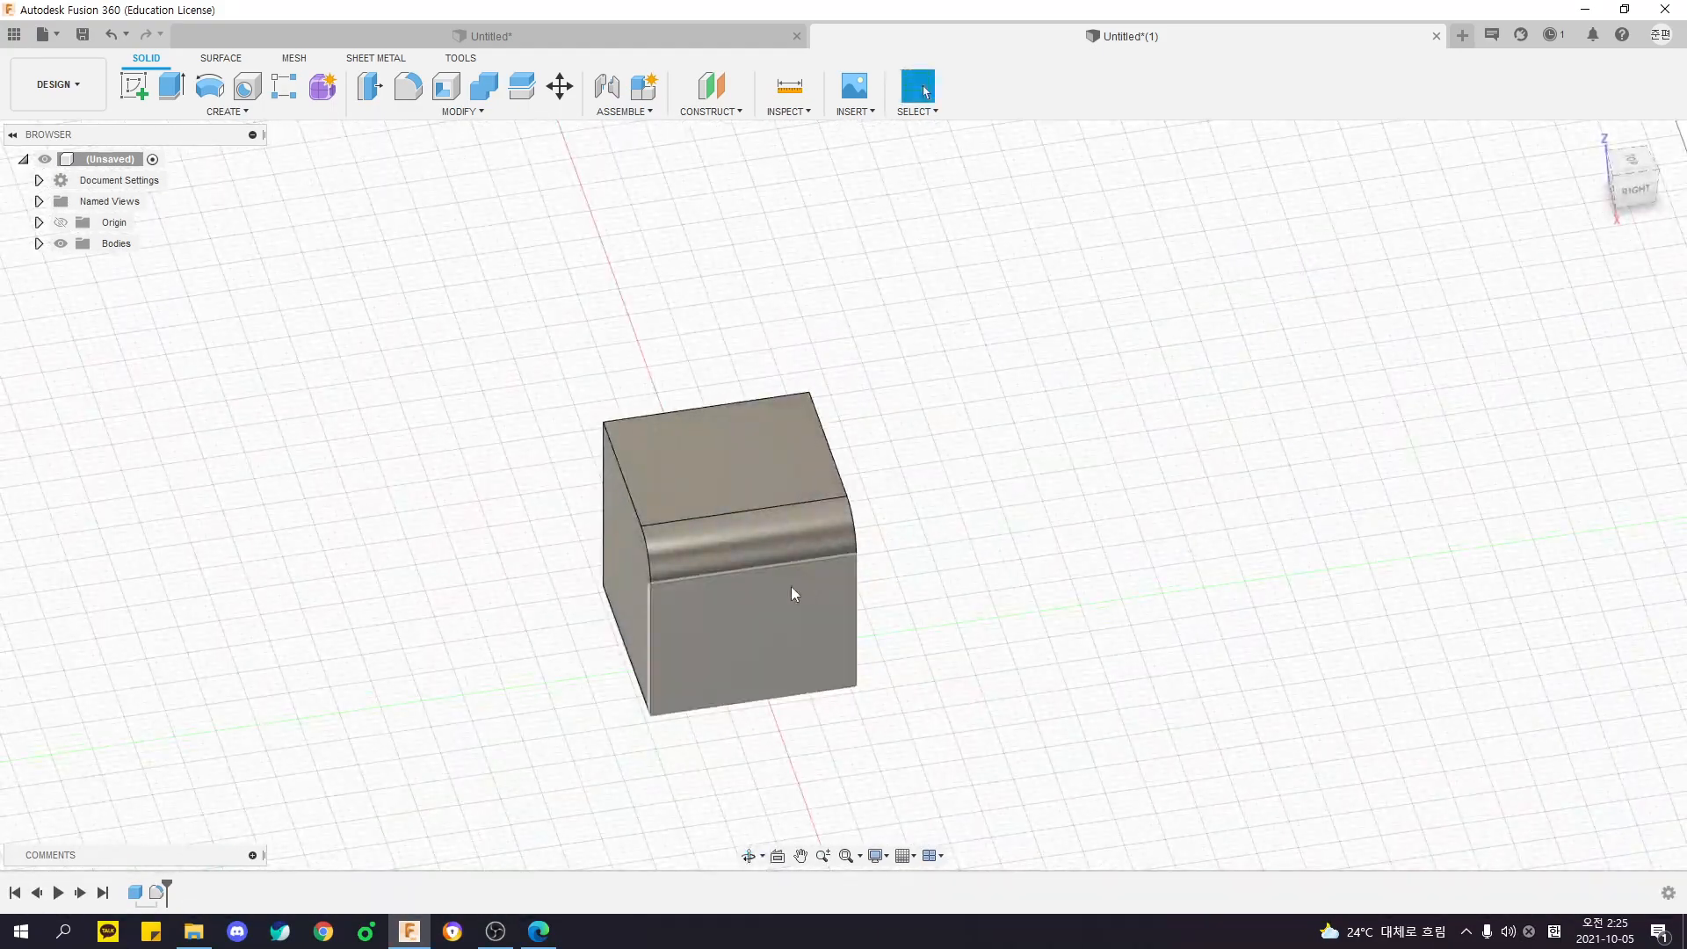
click(766, 612)
ctrl+click(751, 442)
shift+middle_drag(898, 547, 979, 504)
click(980, 503)
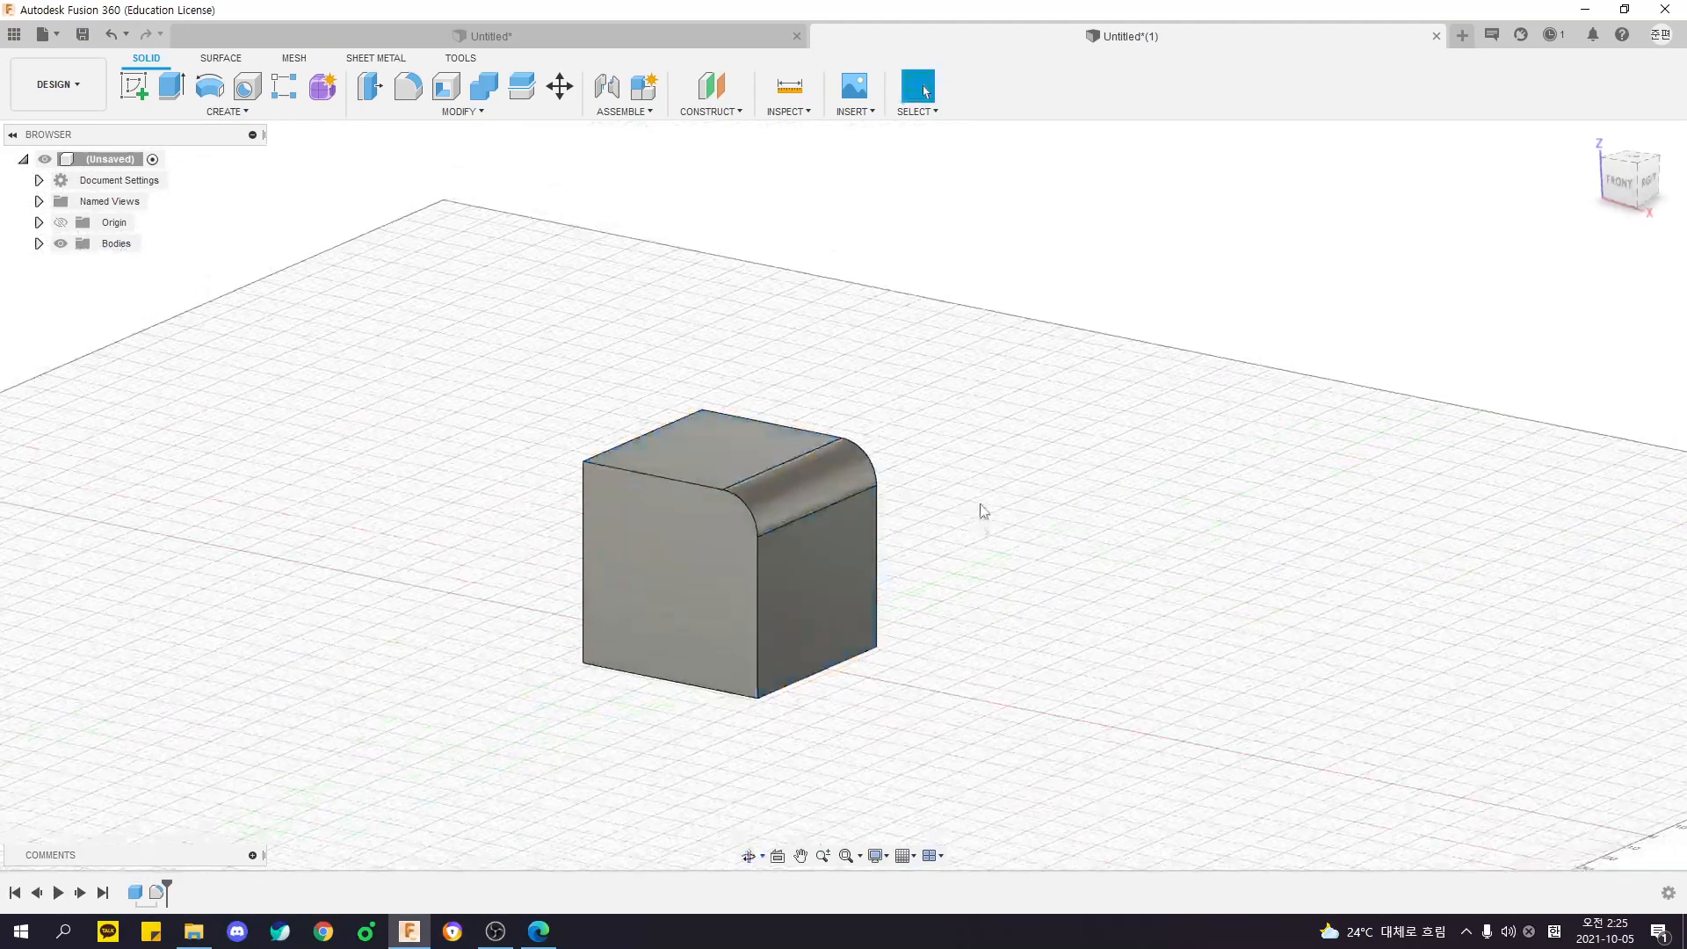
shift+middle_drag(768, 286, 740, 296)
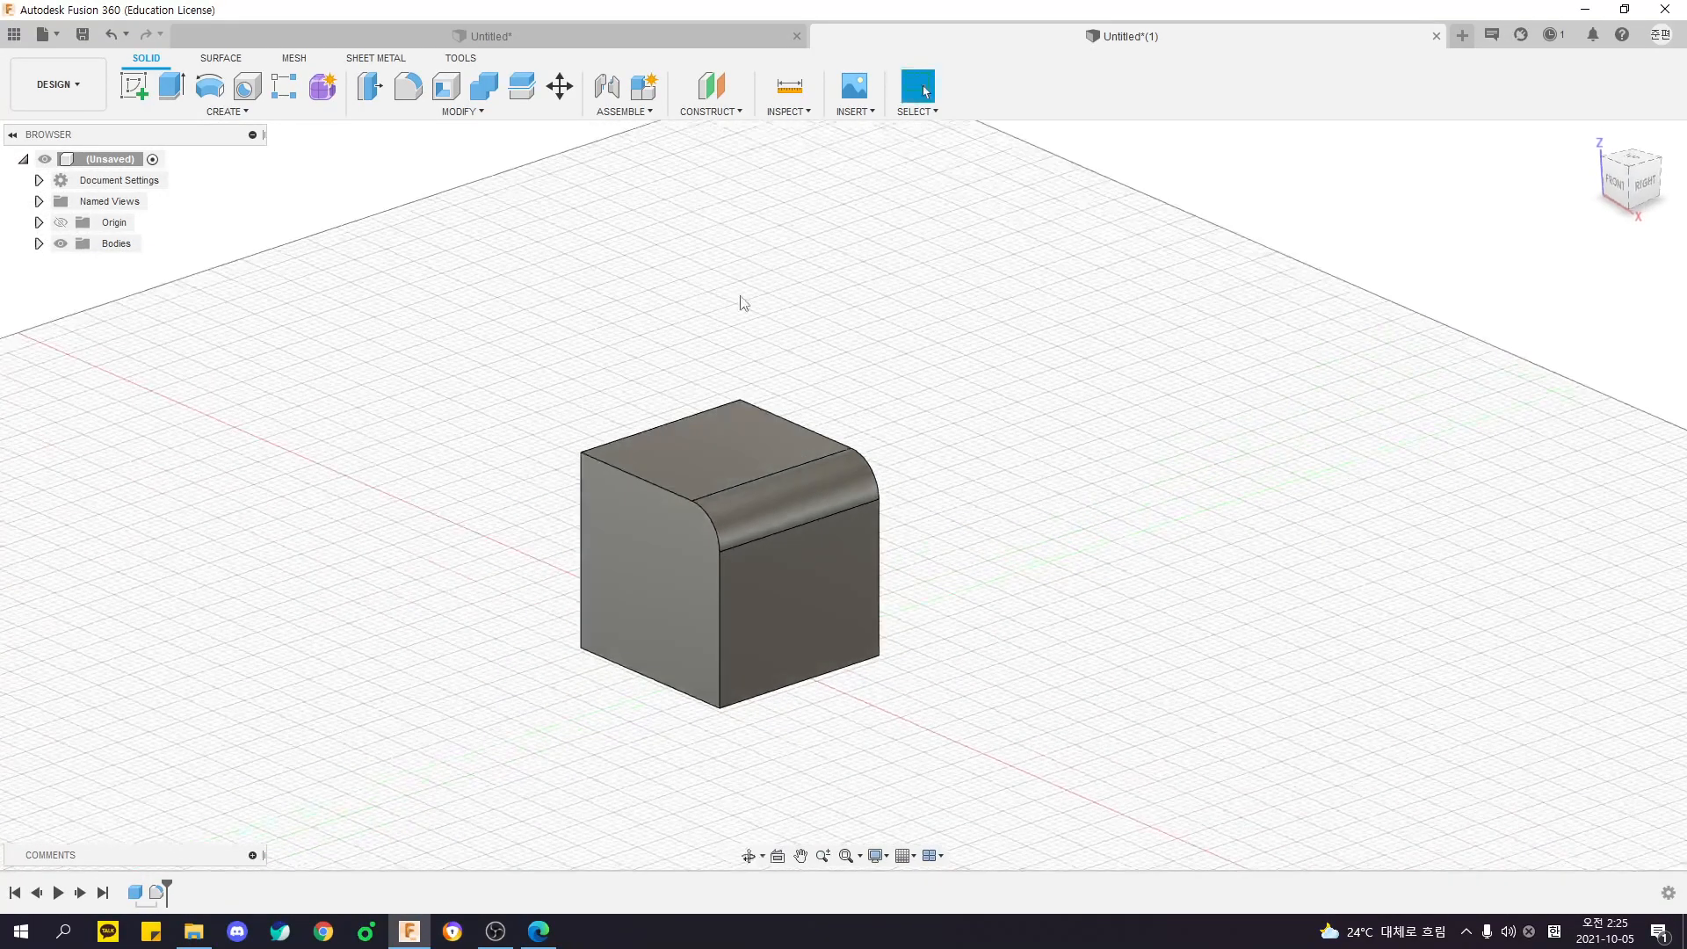
- Try extruding the cube's top face upward by 25 mm with Join, then cancel and restore the full view
click(226, 112)
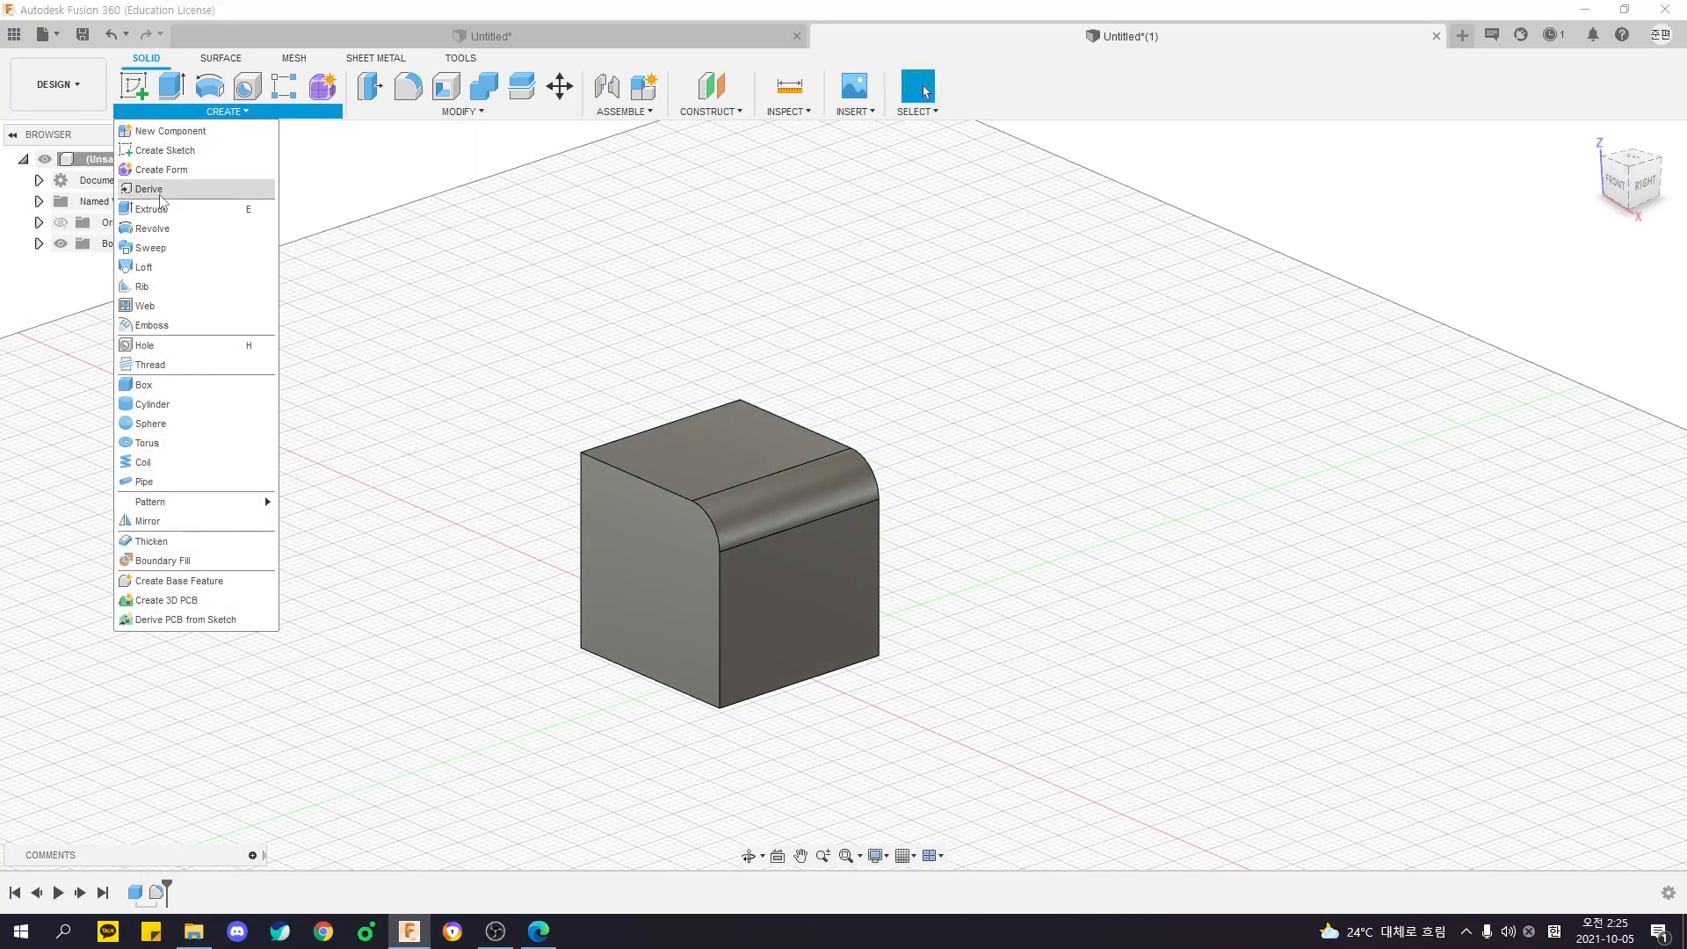
click(158, 192)
shift+middle_drag(761, 302, 715, 327)
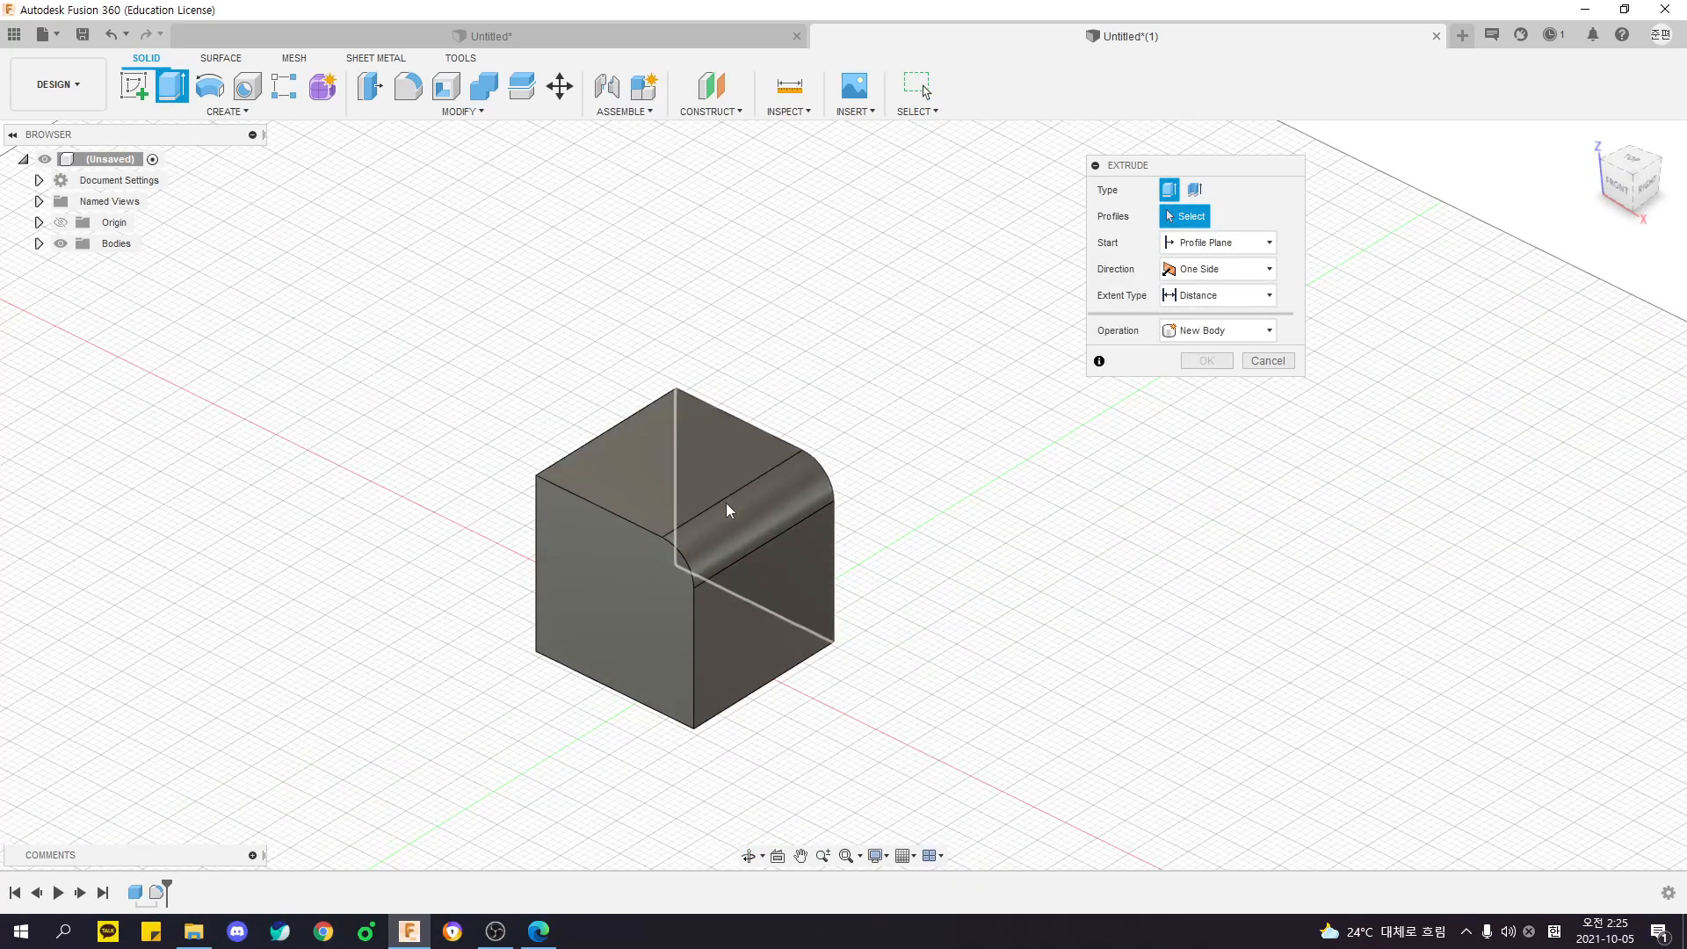
shift+middle_drag(734, 520, 684, 428)
click(662, 453)
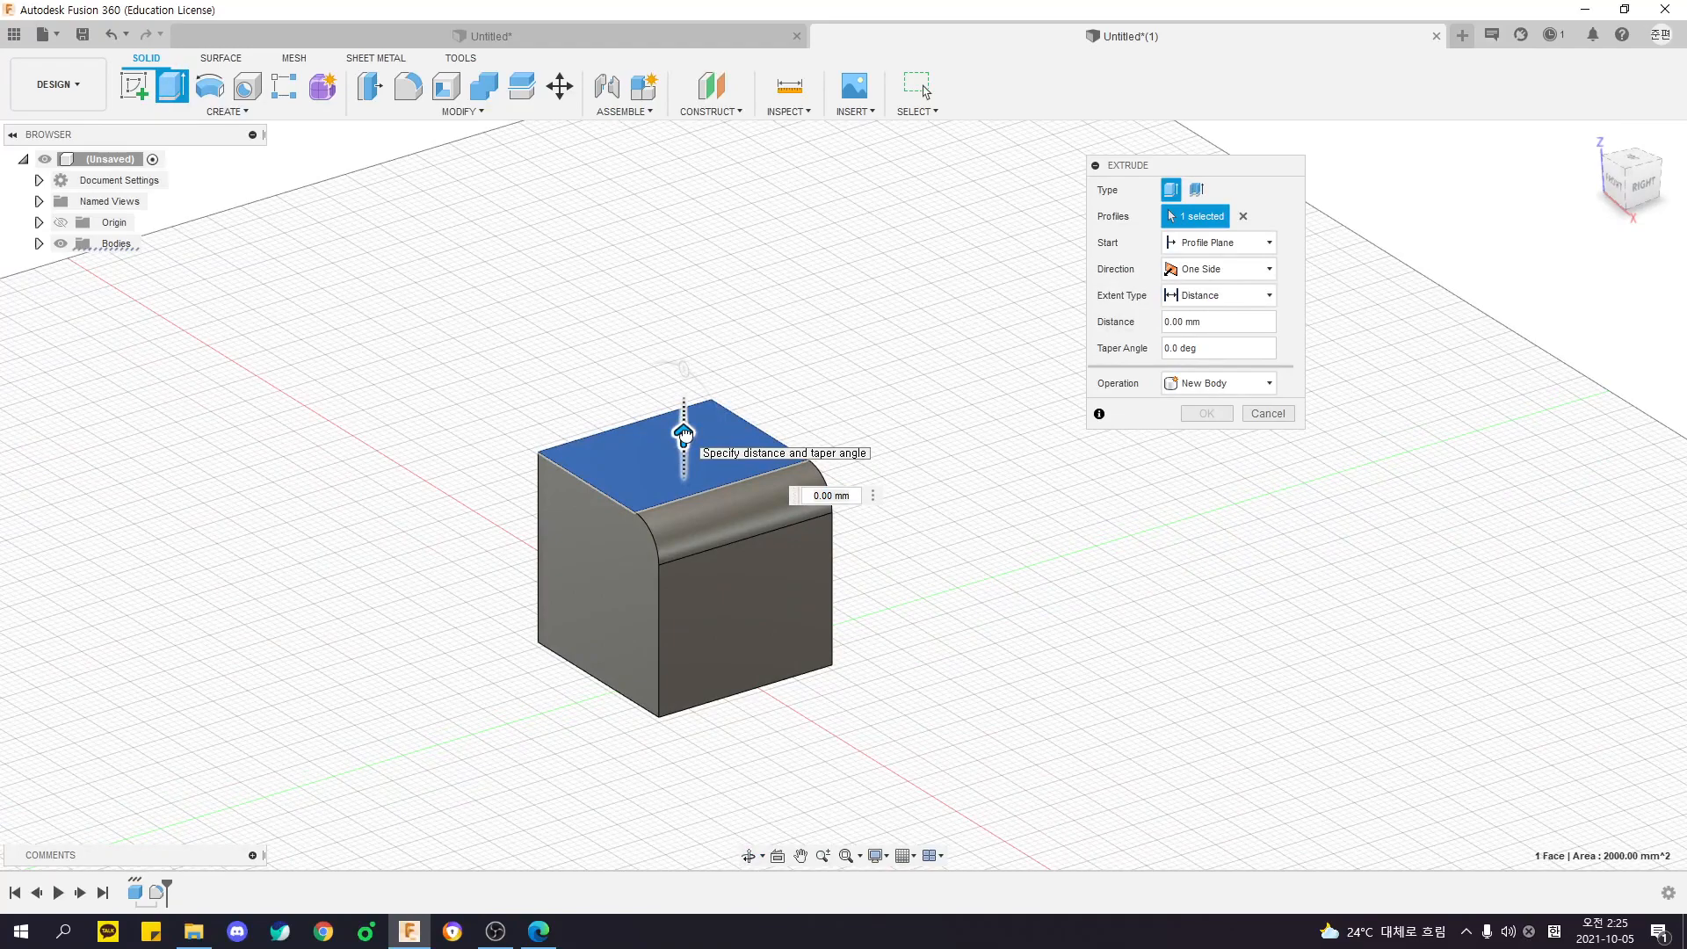
shift+middle_drag(685, 440, 708, 503)
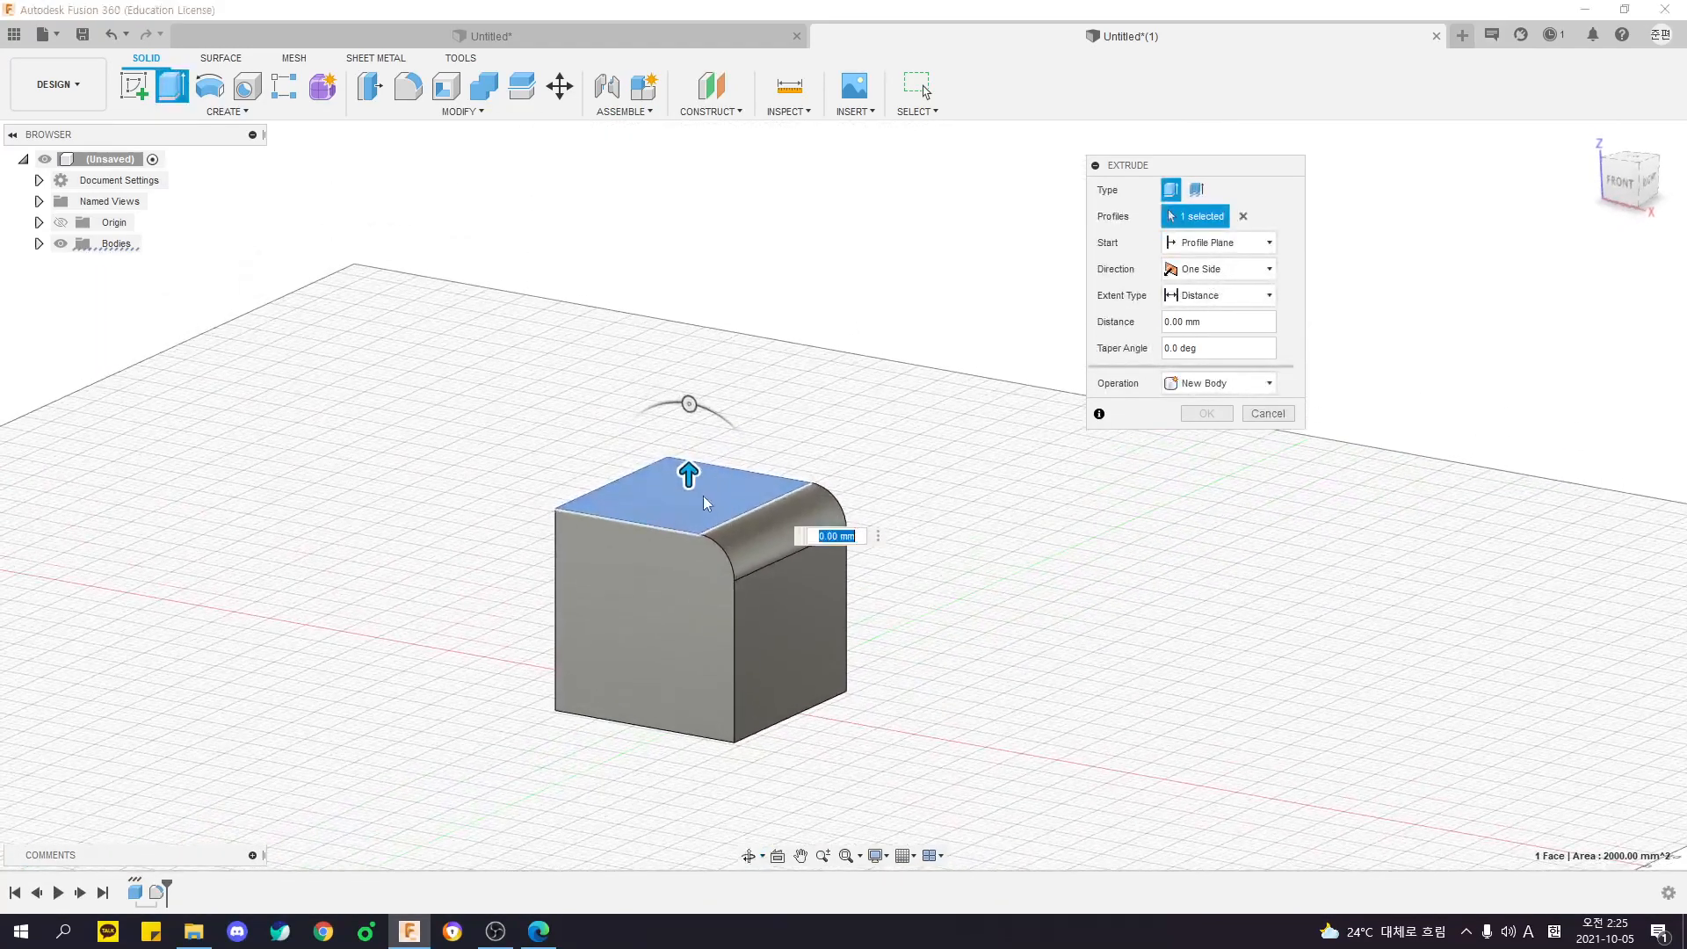
drag(688, 473, 687, 377)
shift+middle_drag(687, 377, 813, 330)
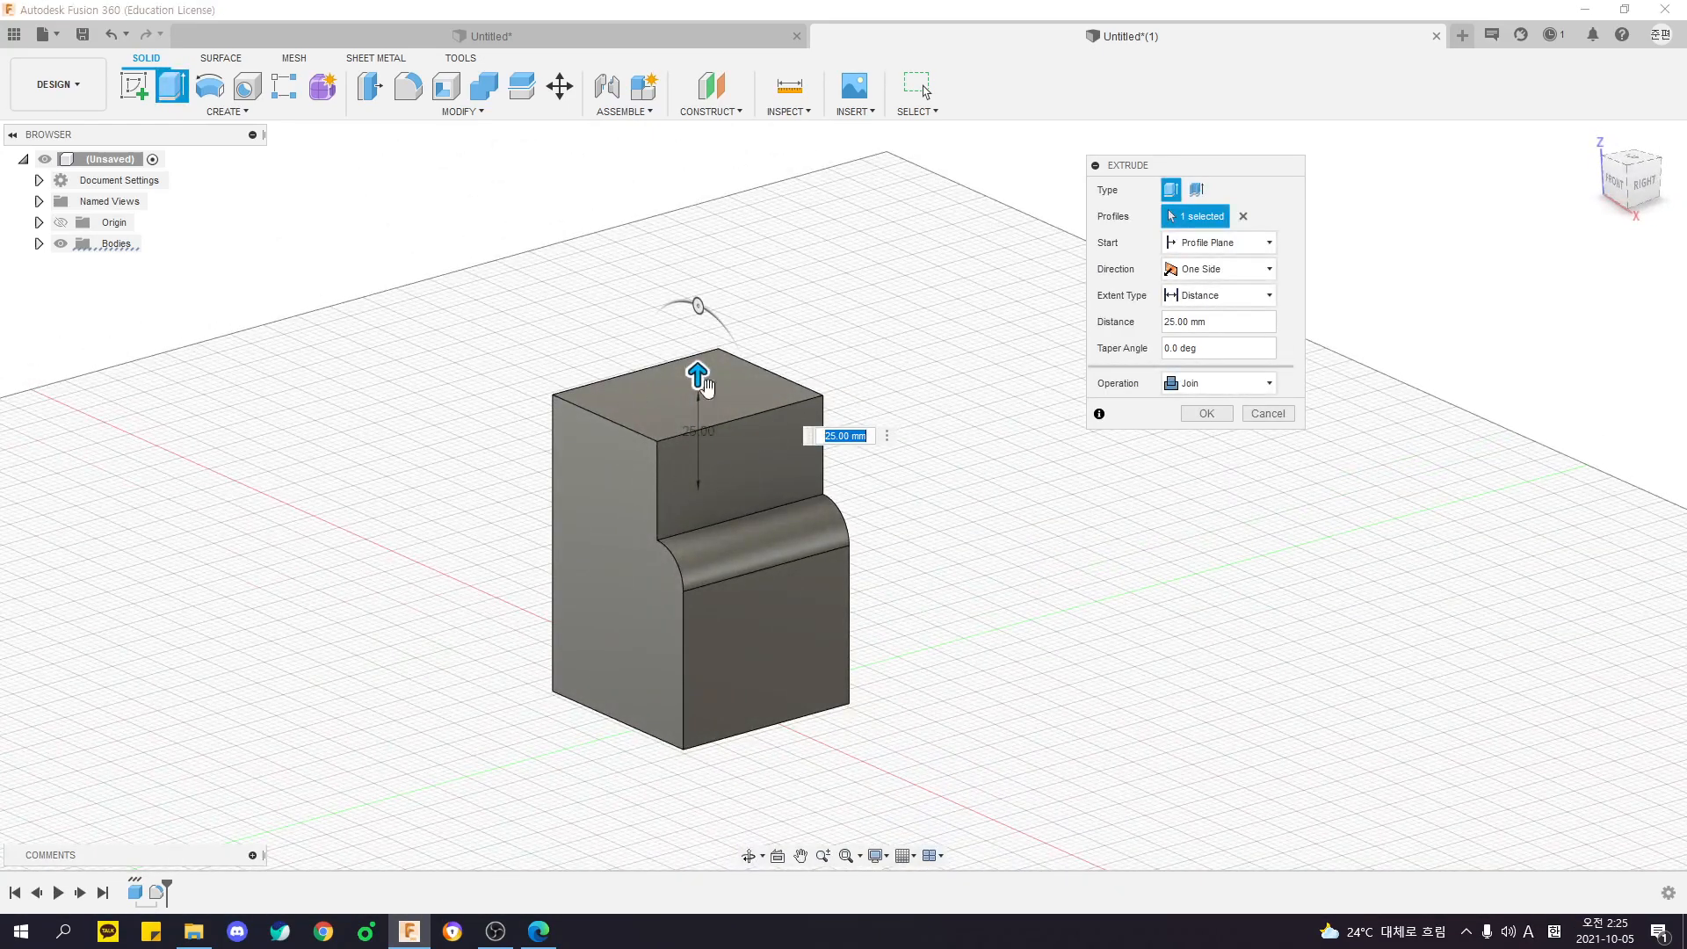
shift+middle_drag(799, 492, 934, 471)
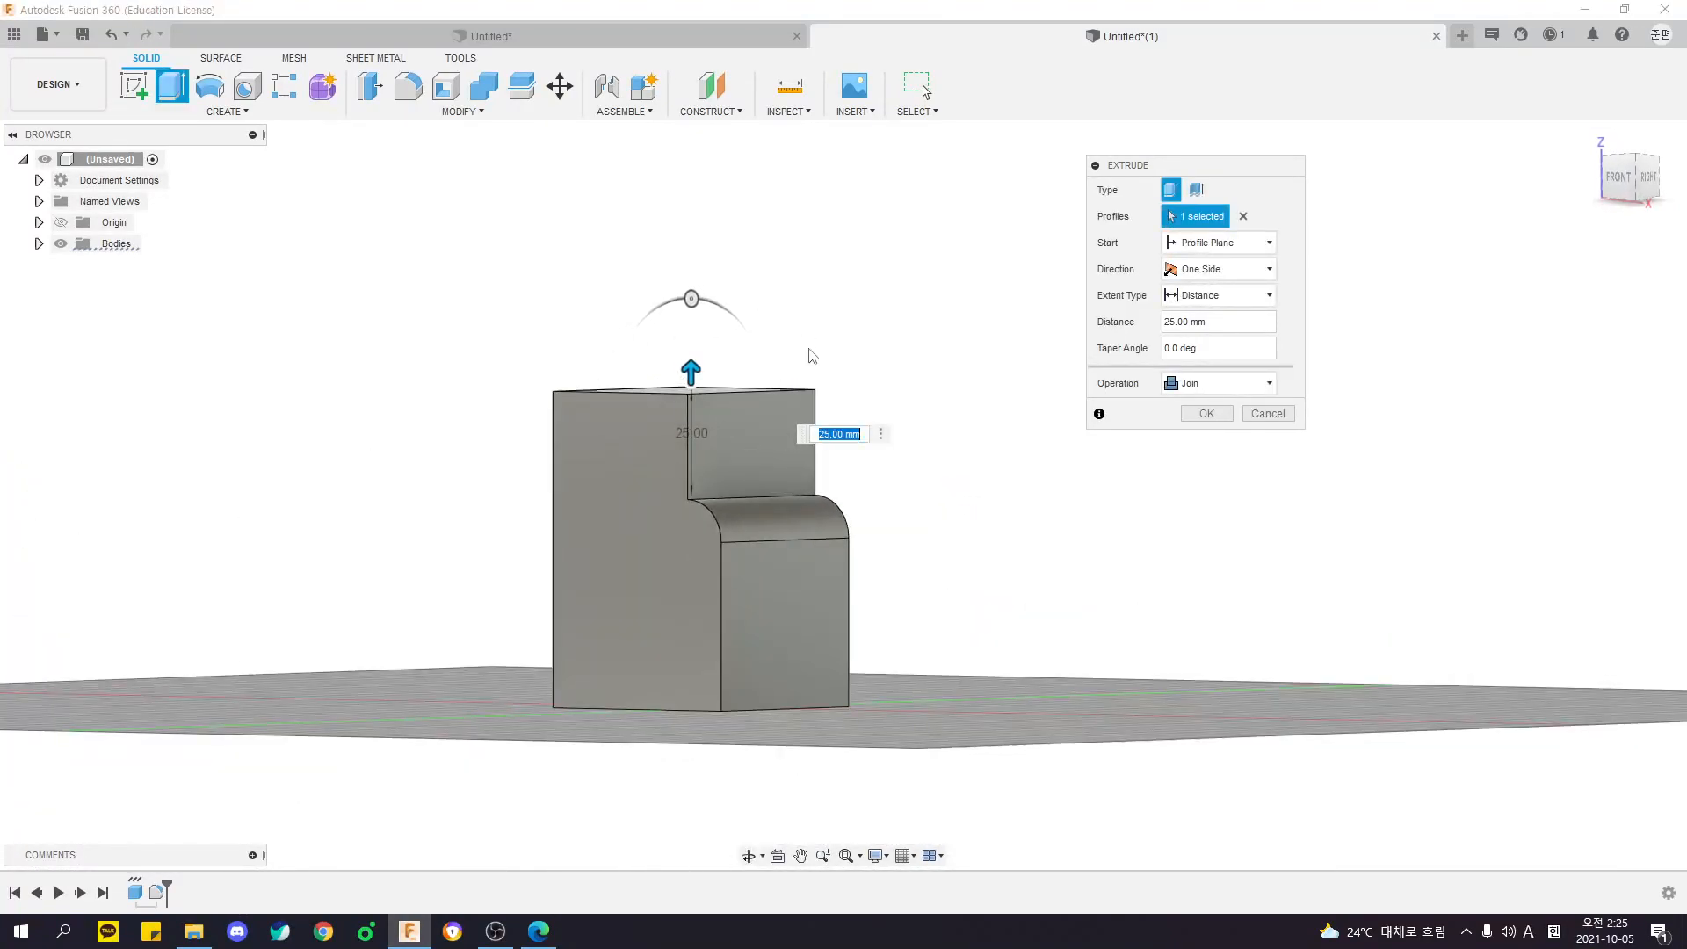
click(1248, 403)
key(F6)
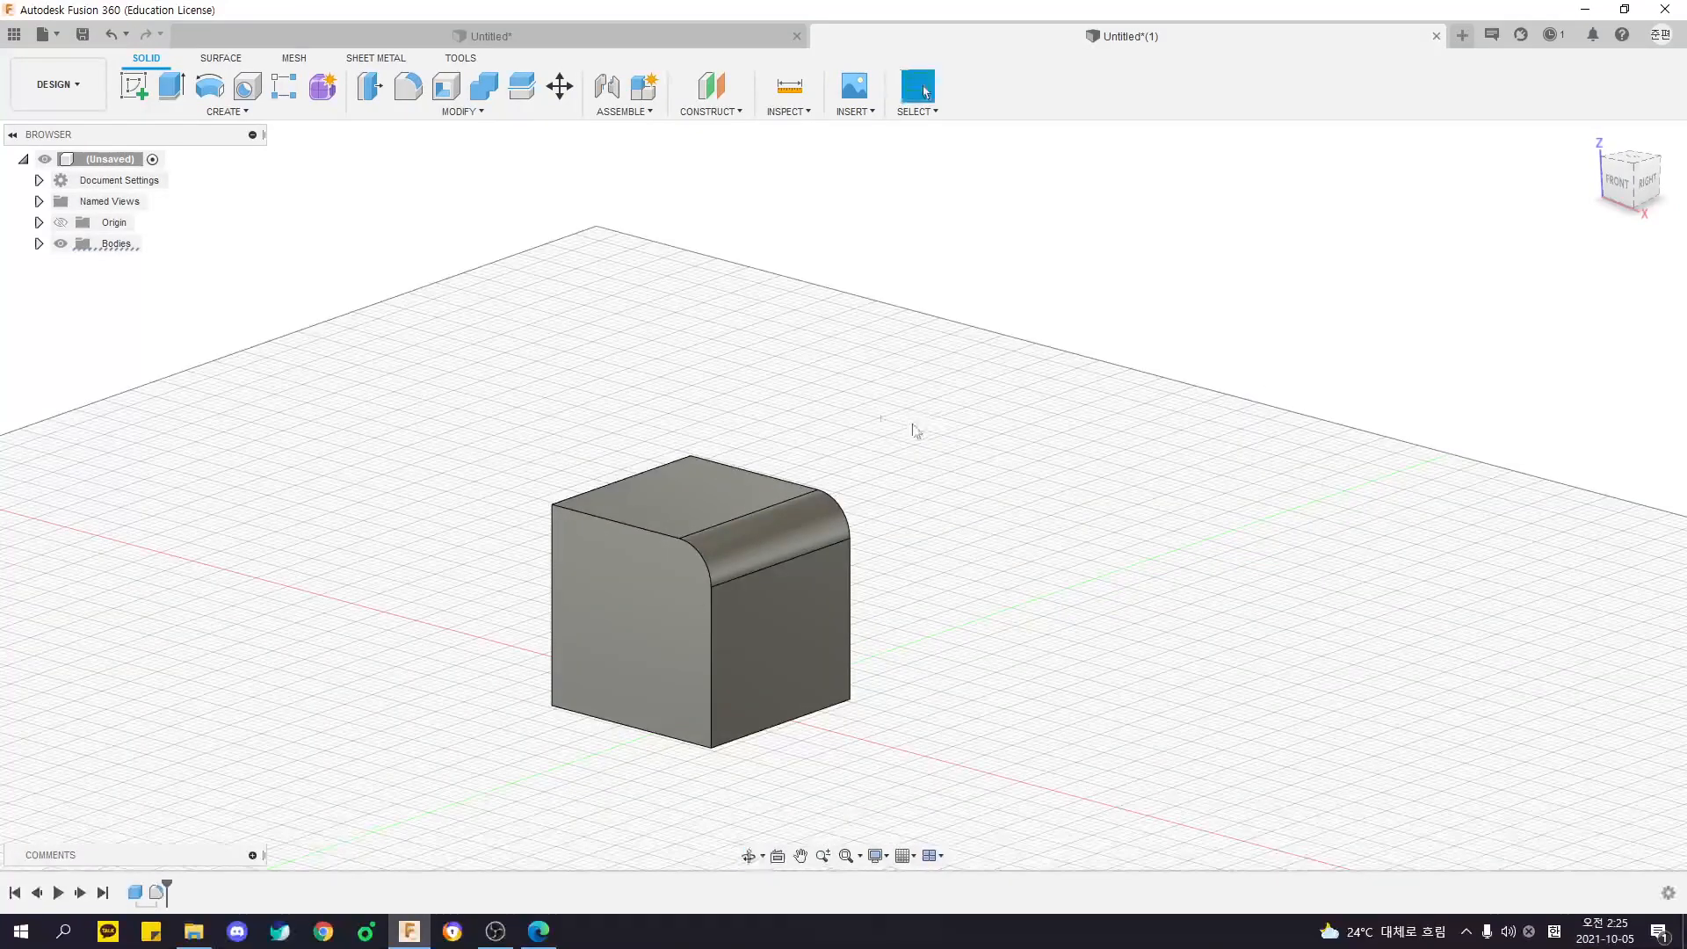
- Try Press Pull on the top edge opposite the existing fillet, rounding it with a 12.5 mm radius
click(471, 113)
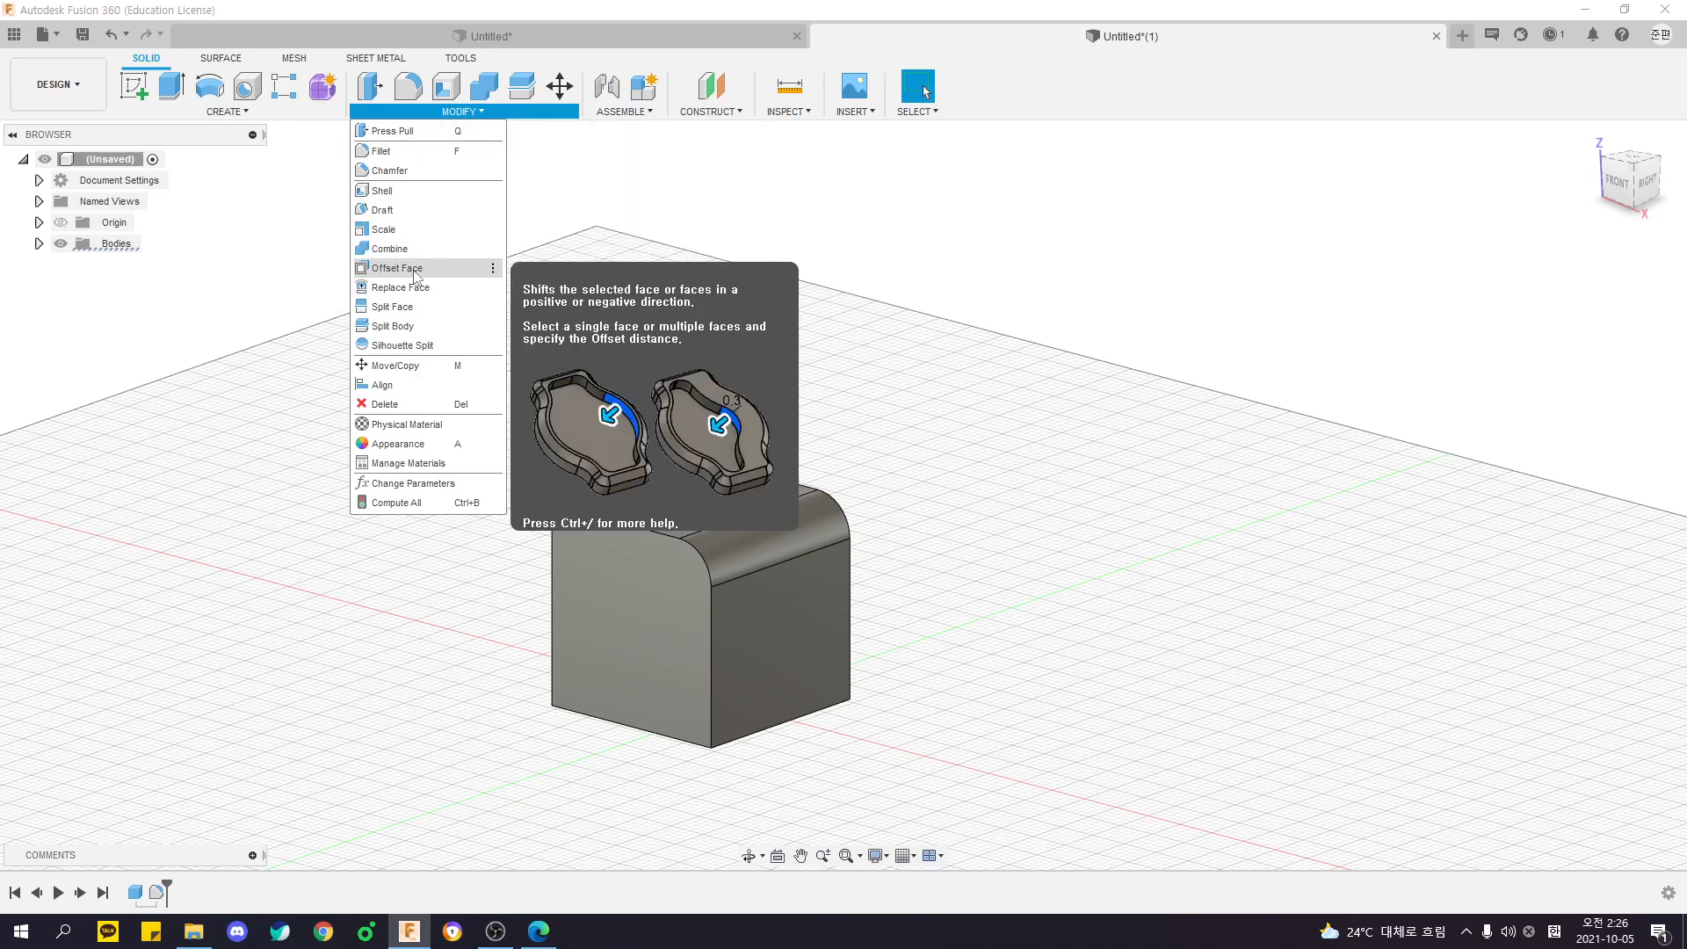
click(387, 132)
shift+middle_drag(459, 316, 648, 466)
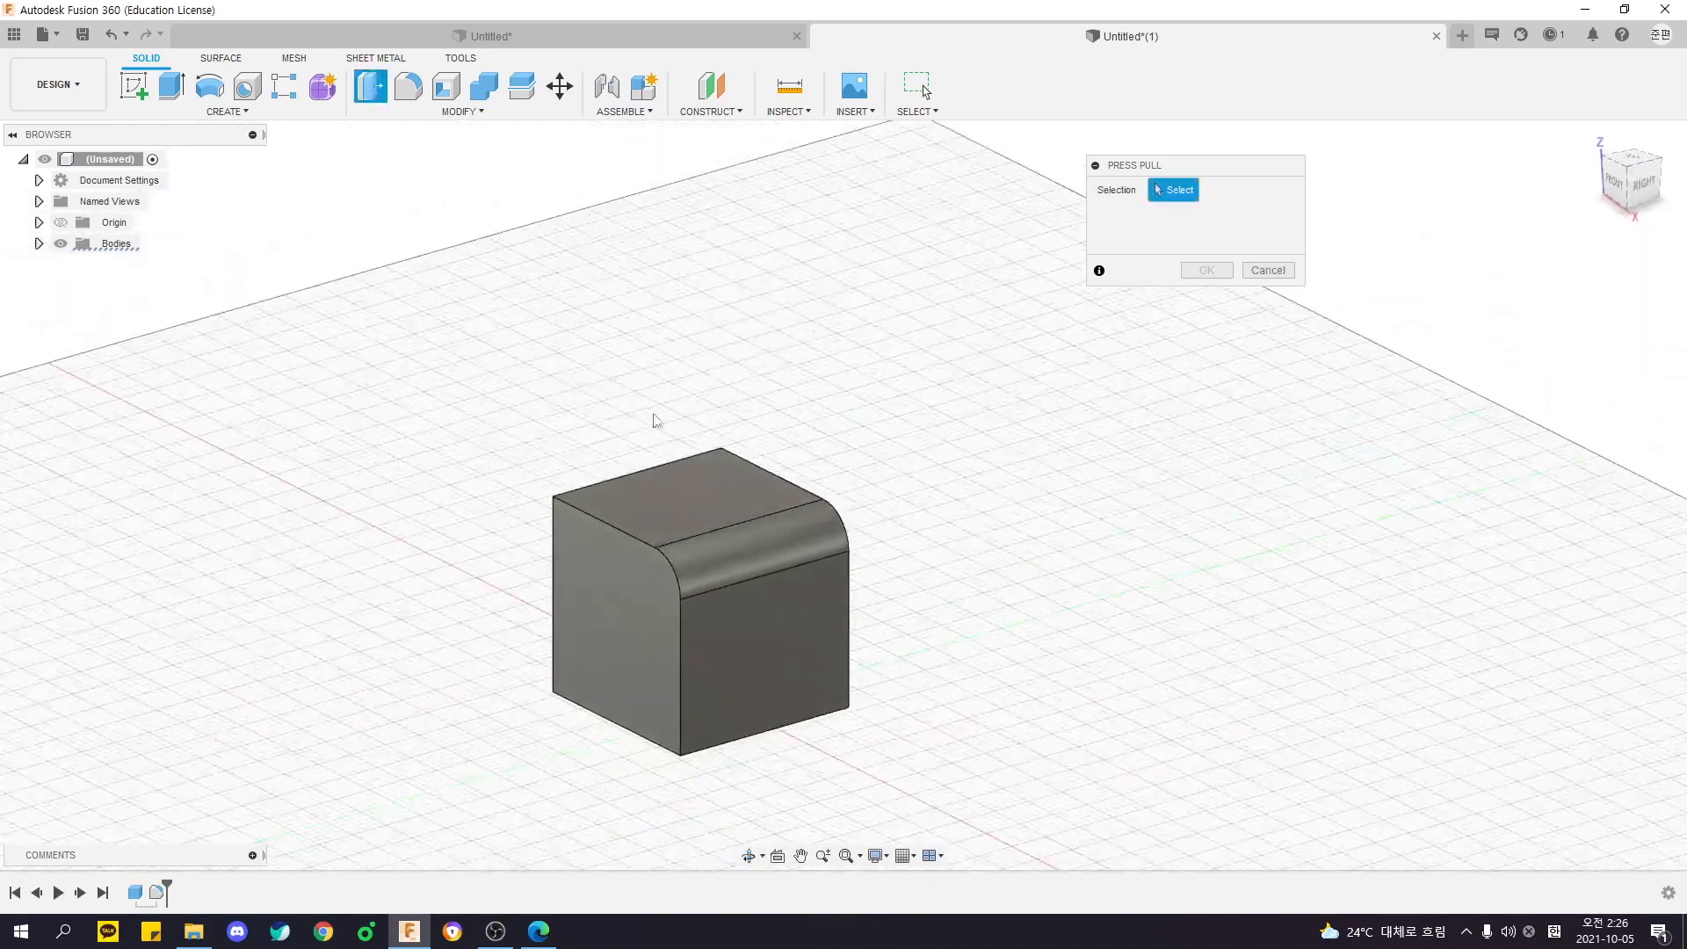
click(640, 468)
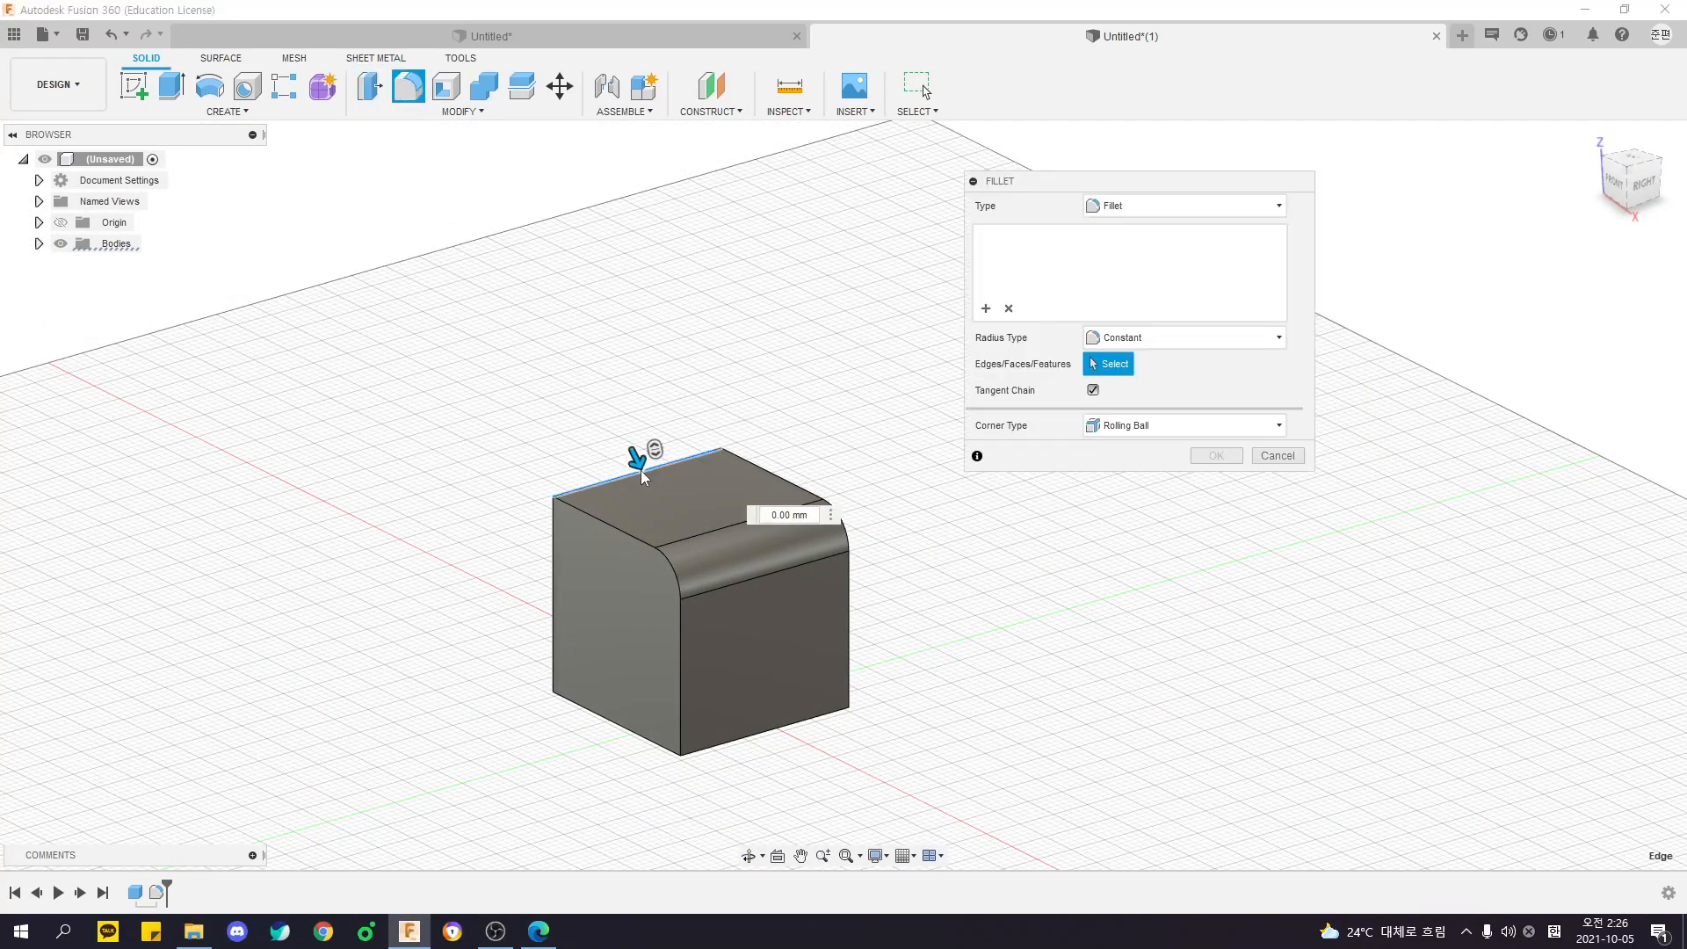
drag(1010, 187, 1056, 227)
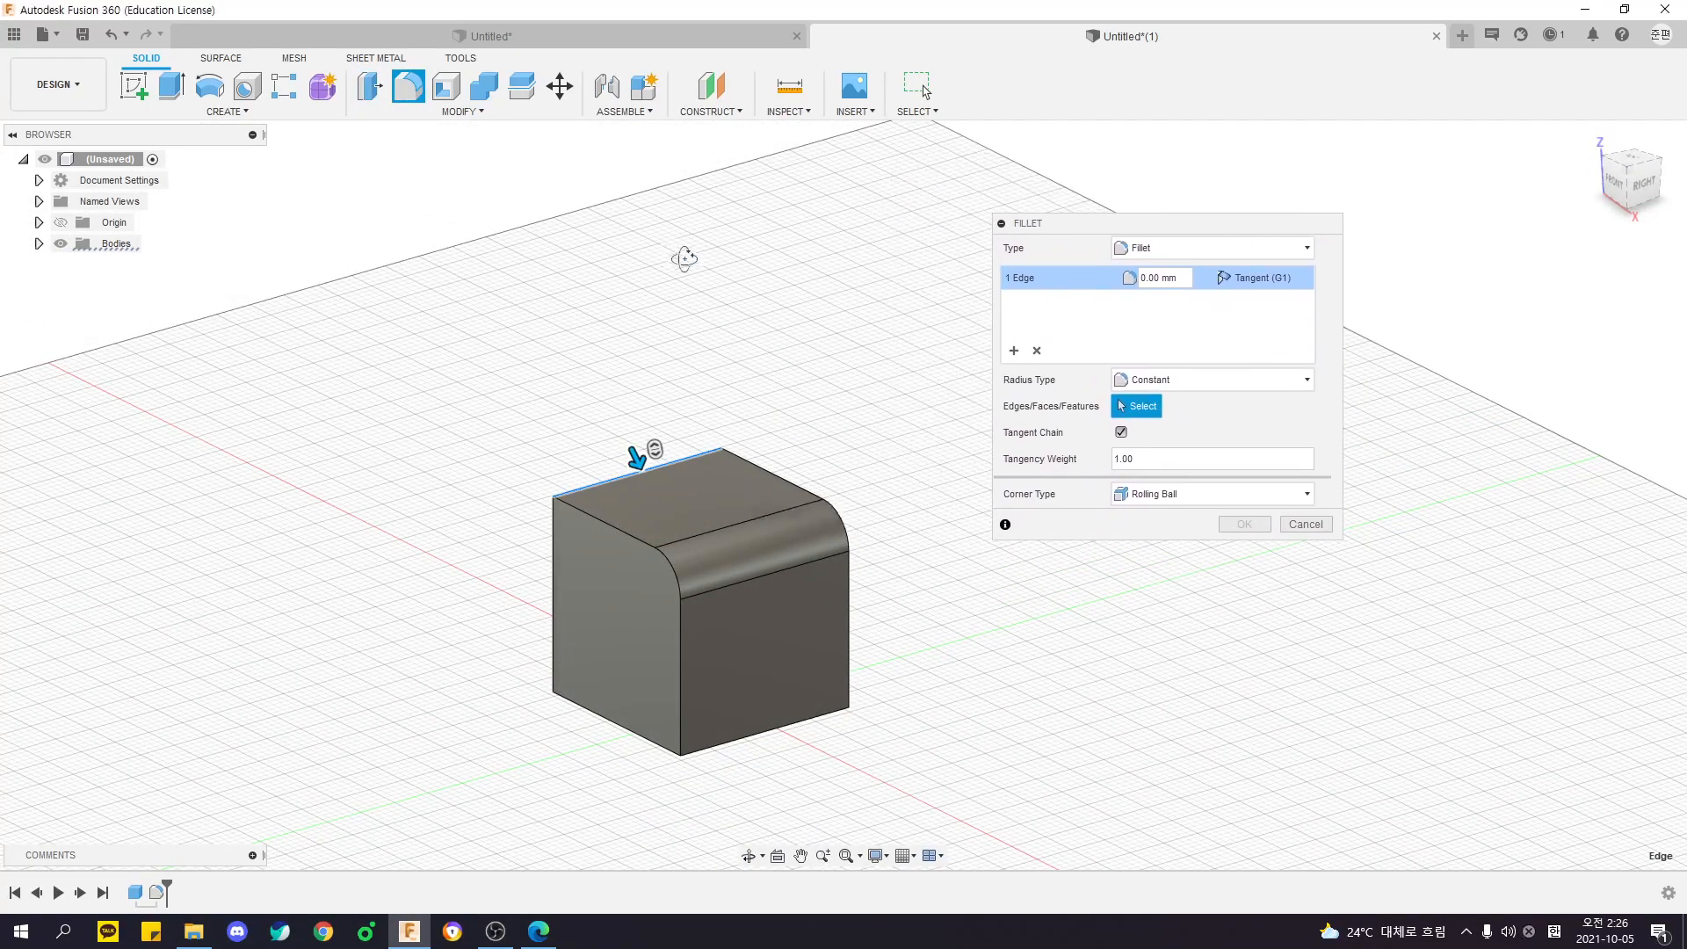
shift+middle_drag(678, 256, 856, 258)
mouse_move(592, 486)
mouse_down()
mouse_move(630, 504)
mouse_move(609, 497)
mouse_up()
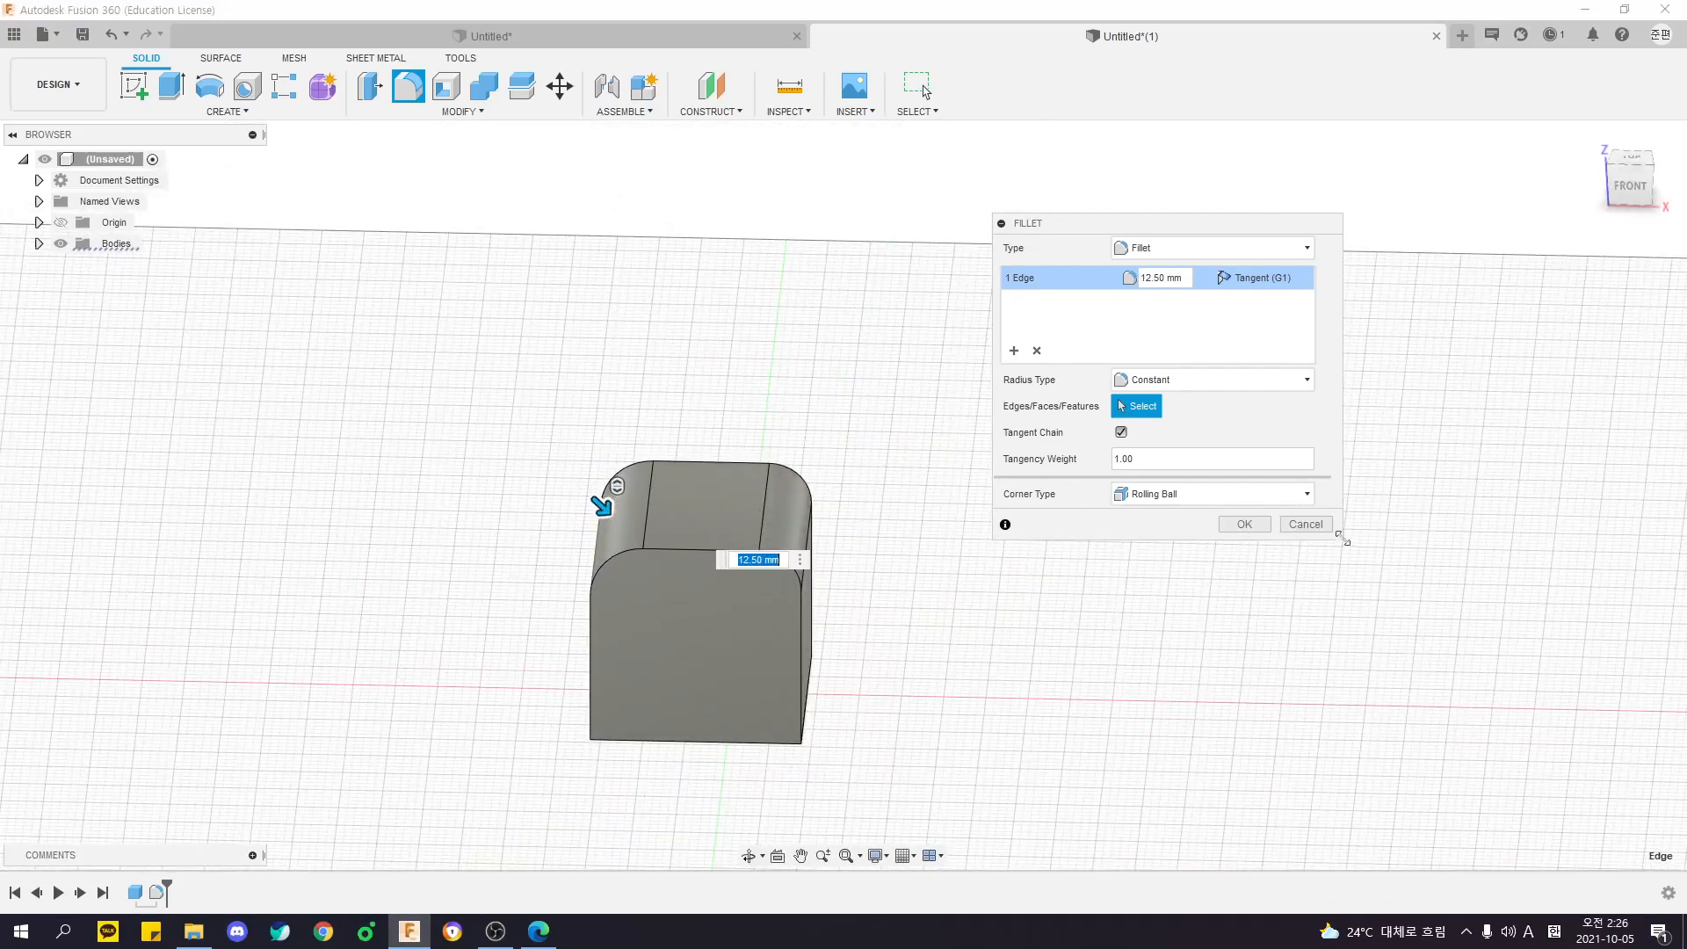
click(1306, 524)
- Try Press Pull on the cube's flat top face without entering a new offset distance, and close the command
click(461, 110)
click(475, 129)
key(F6)
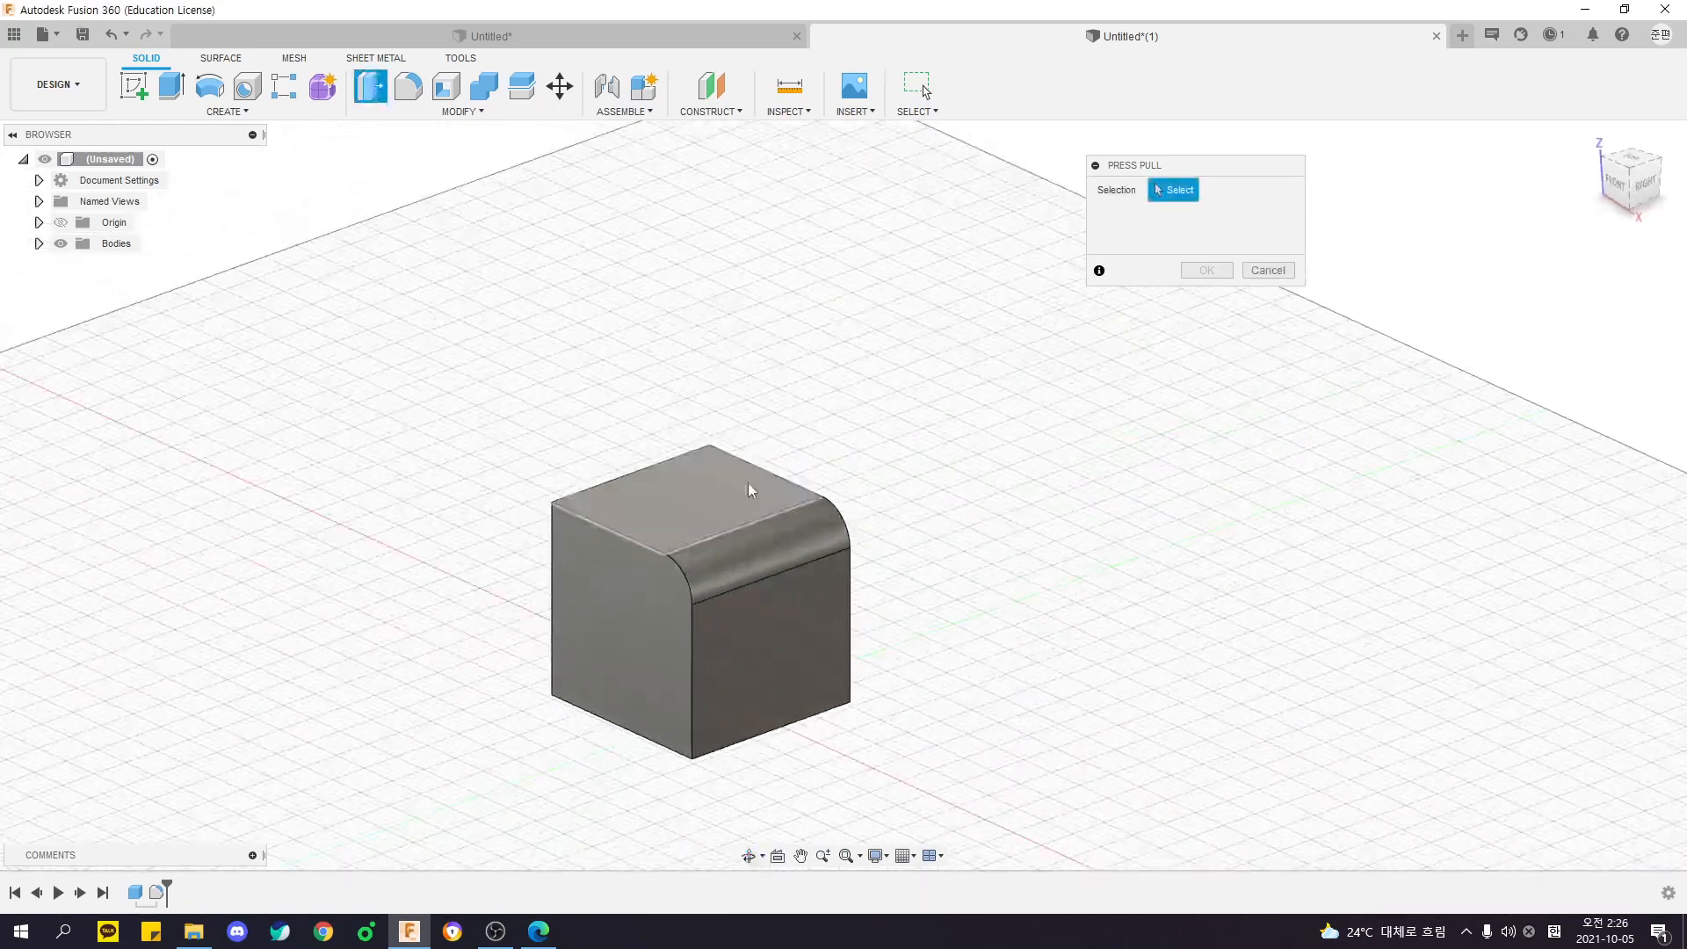
click(740, 505)
shift+middle_drag(843, 446, 887, 413)
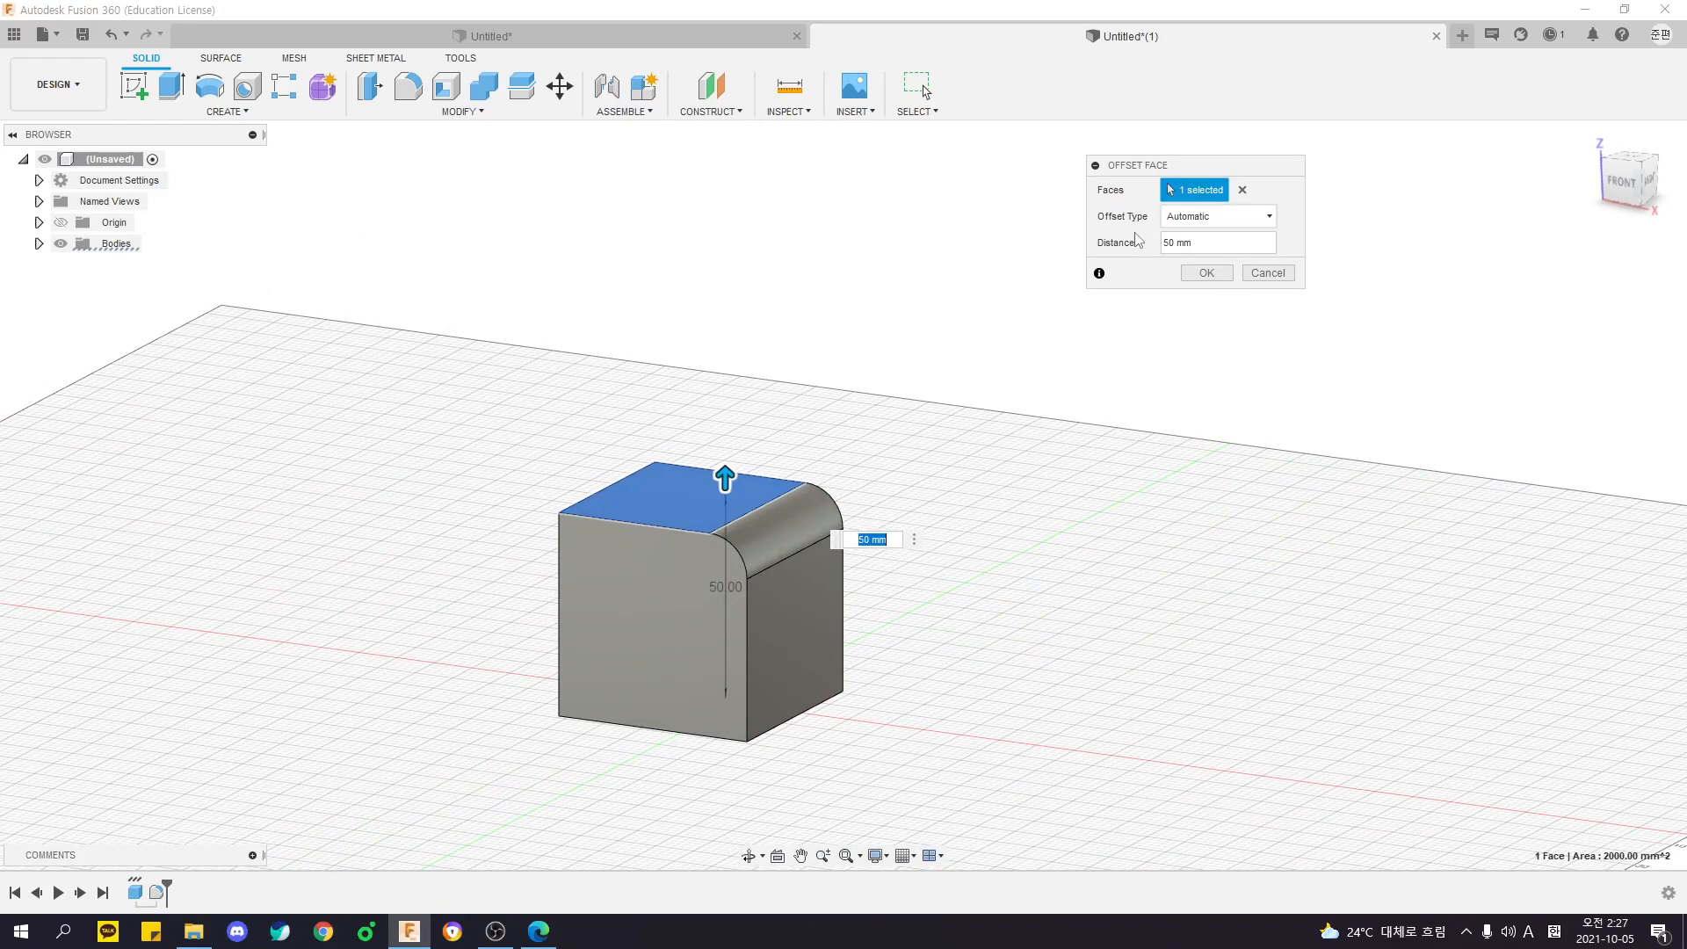
shift+middle_drag(987, 369, 860, 355)
key(Return)
- Use Press Pull on the top face to examine its offset distance in relation to the original box feature
click(396, 112)
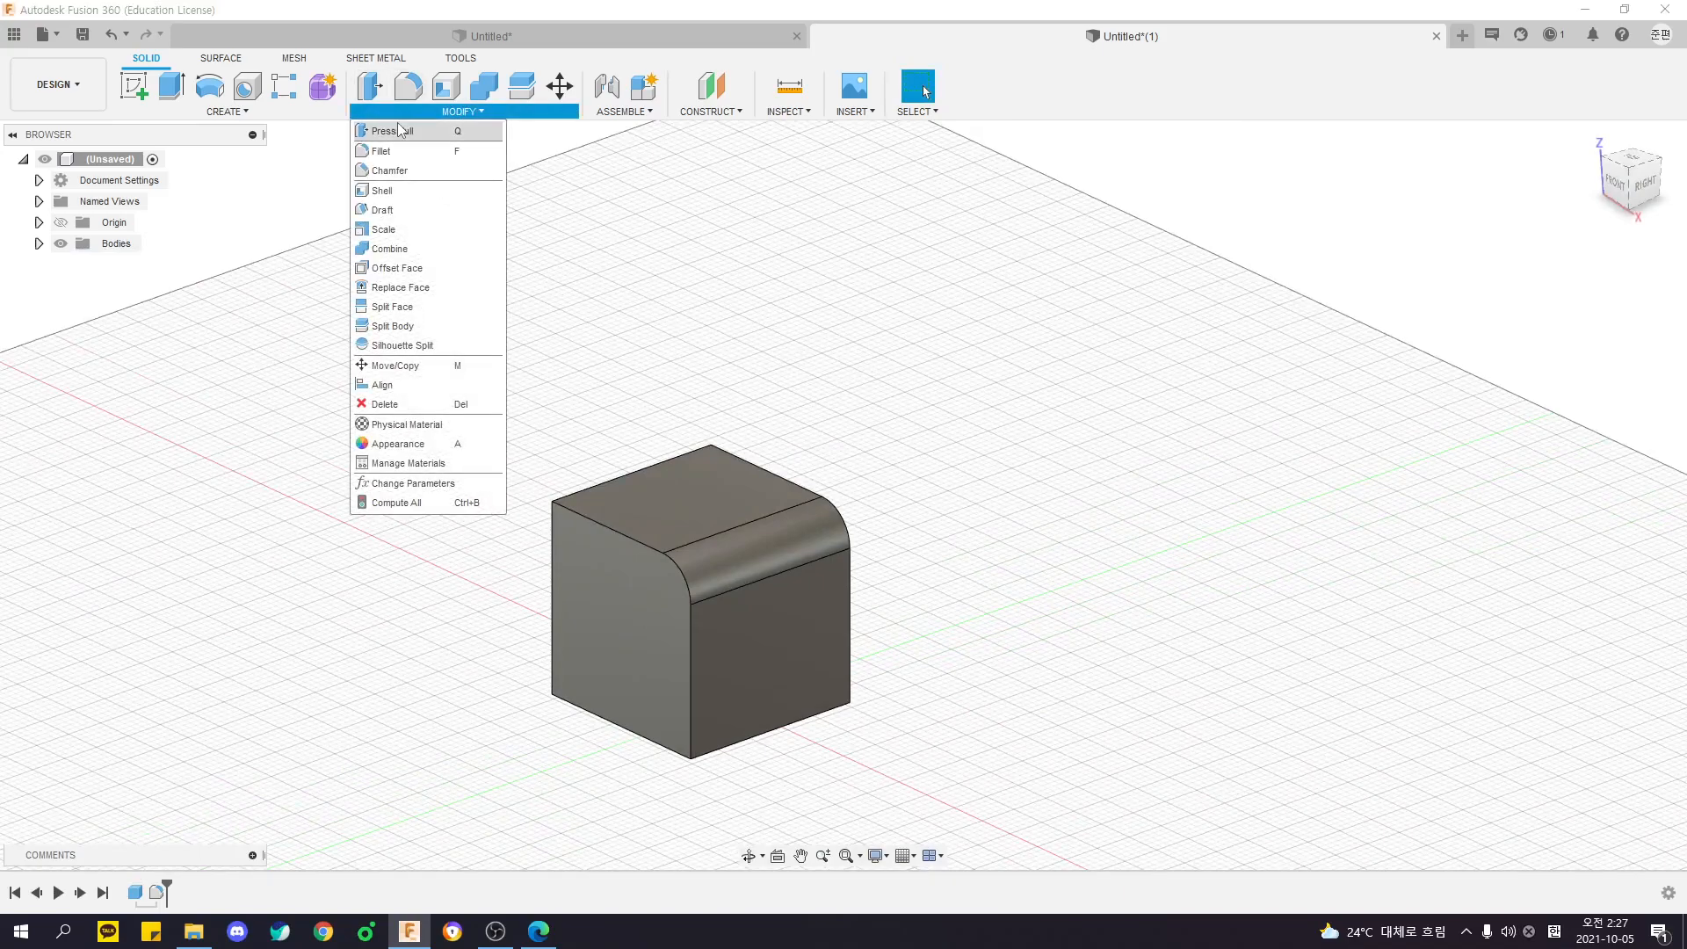
click(399, 130)
mouse_move(778, 400)
shift+middle_down()
mouse_move(854, 381)
mouse_move(772, 425)
shift+middle_up()
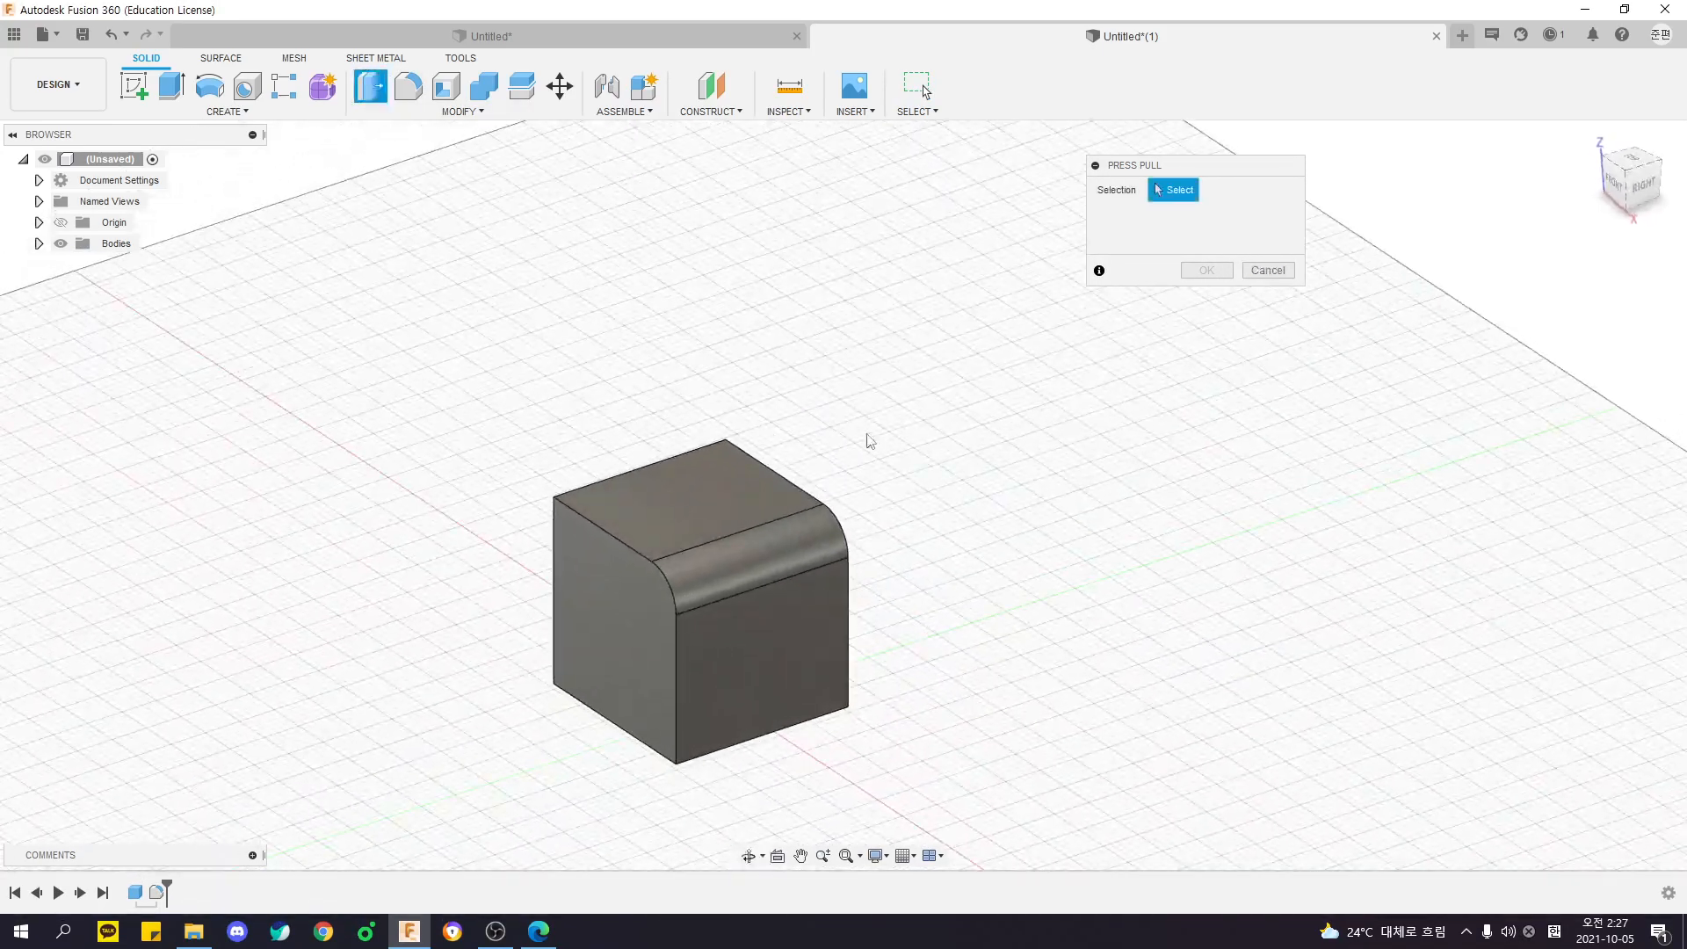
click(693, 513)
shift+middle_drag(915, 512, 1009, 468)
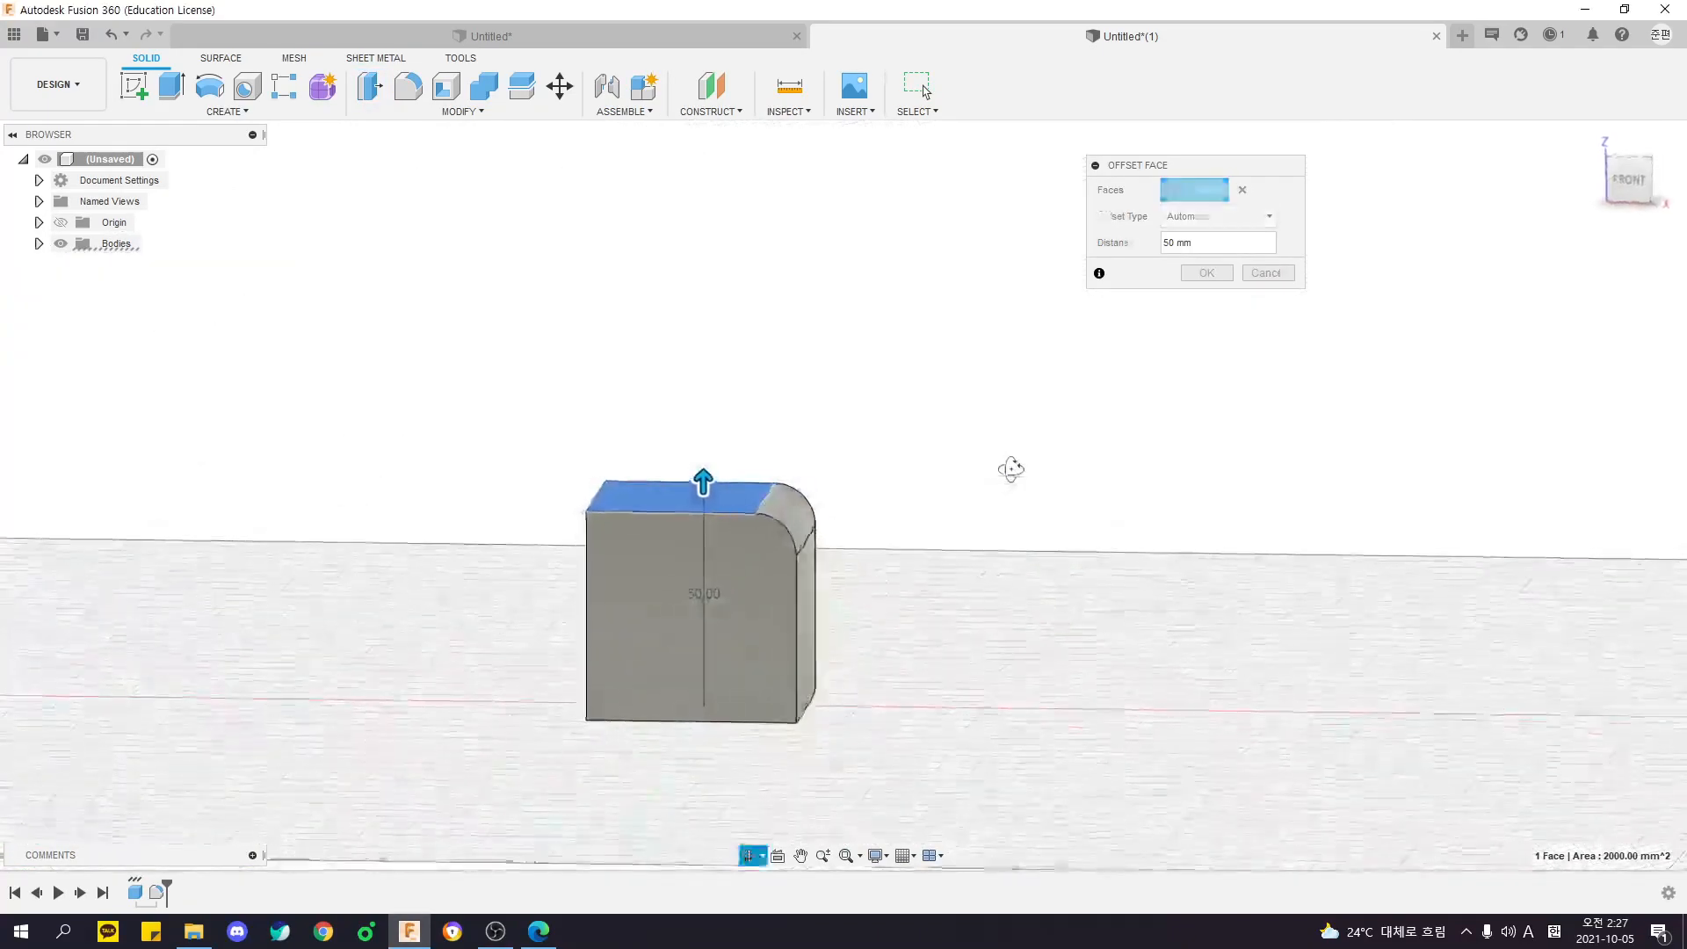
click(137, 895)
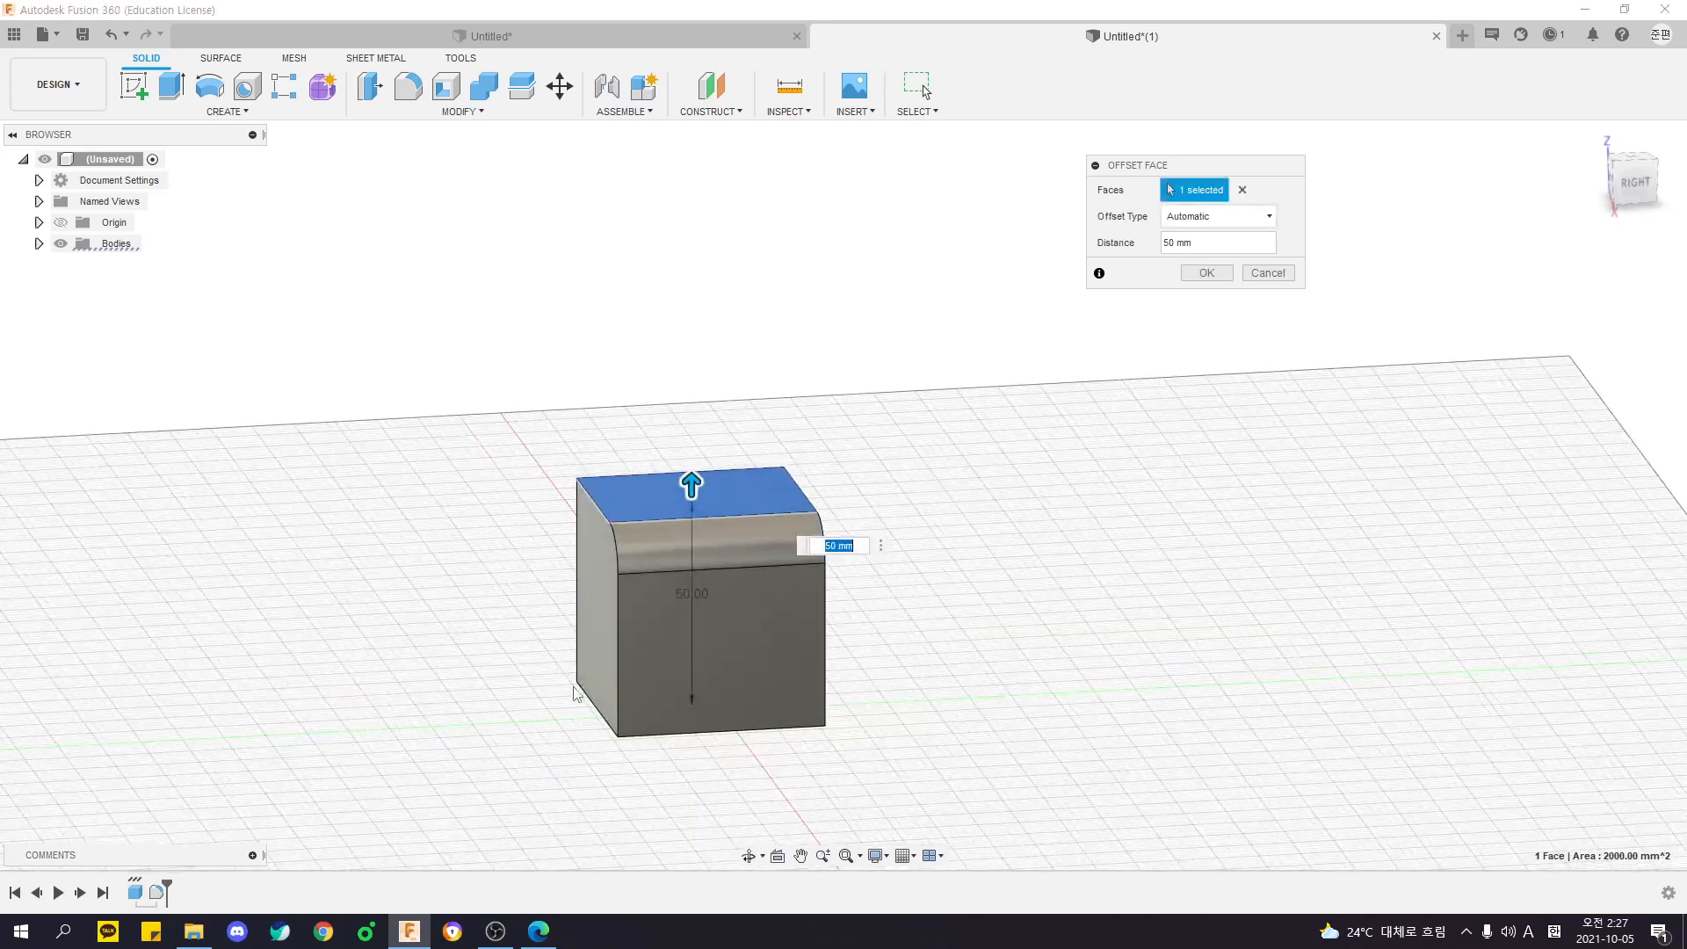
shift+middle_drag(576, 690, 647, 689)
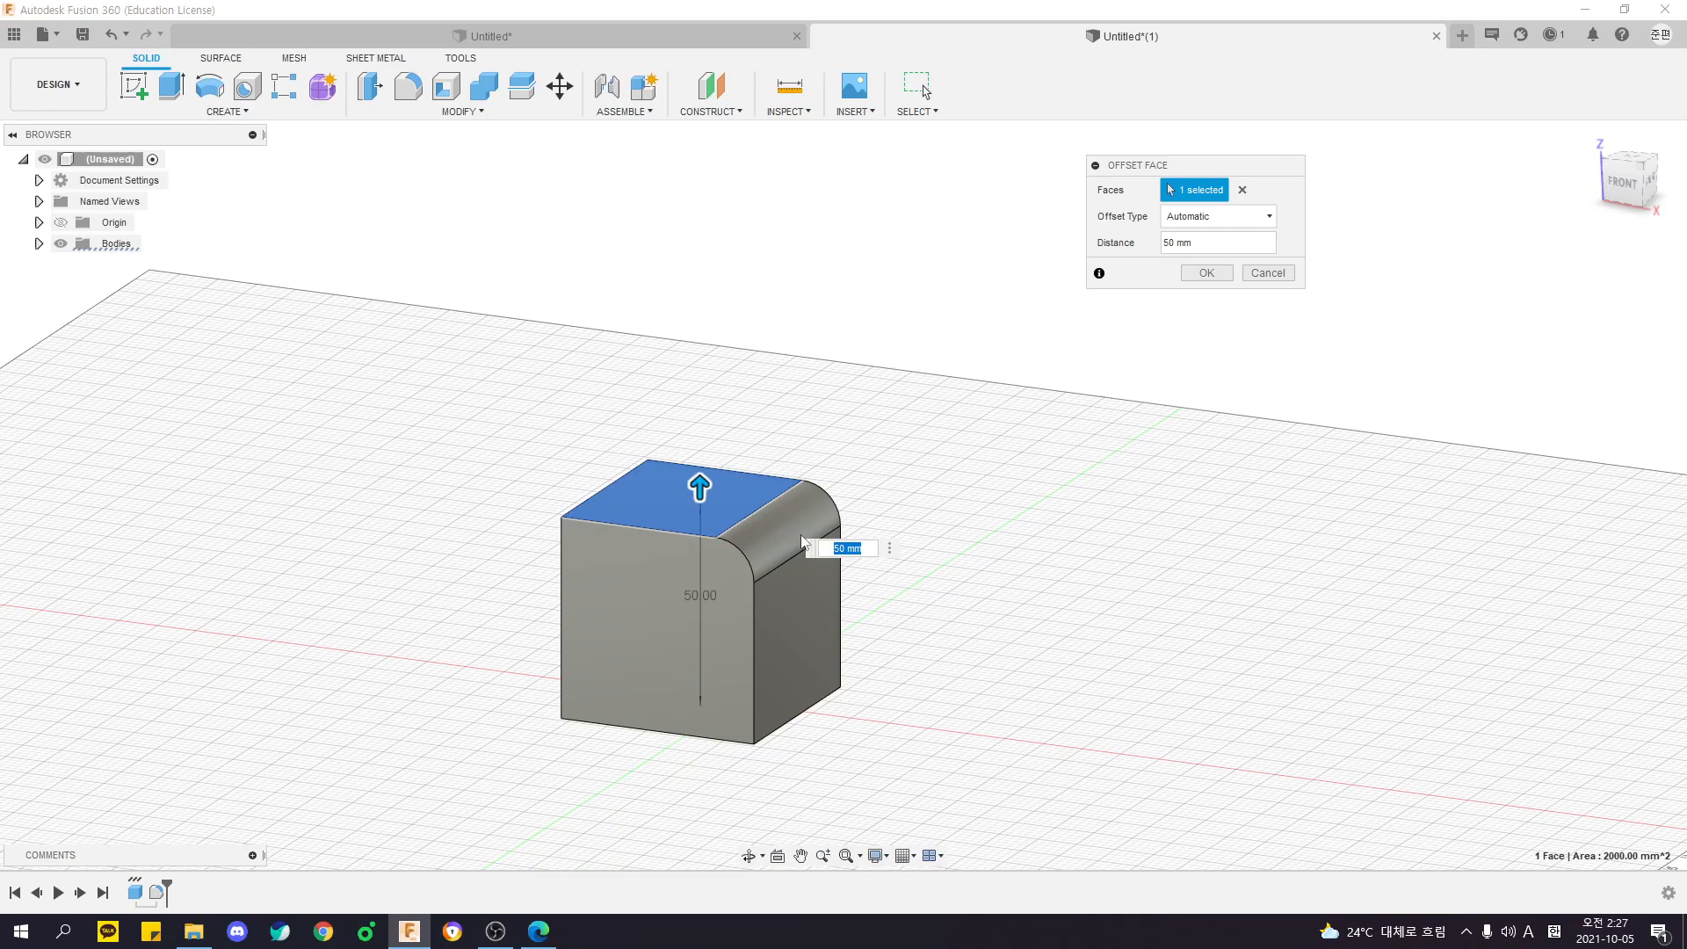
shift+middle_drag(829, 424, 747, 427)
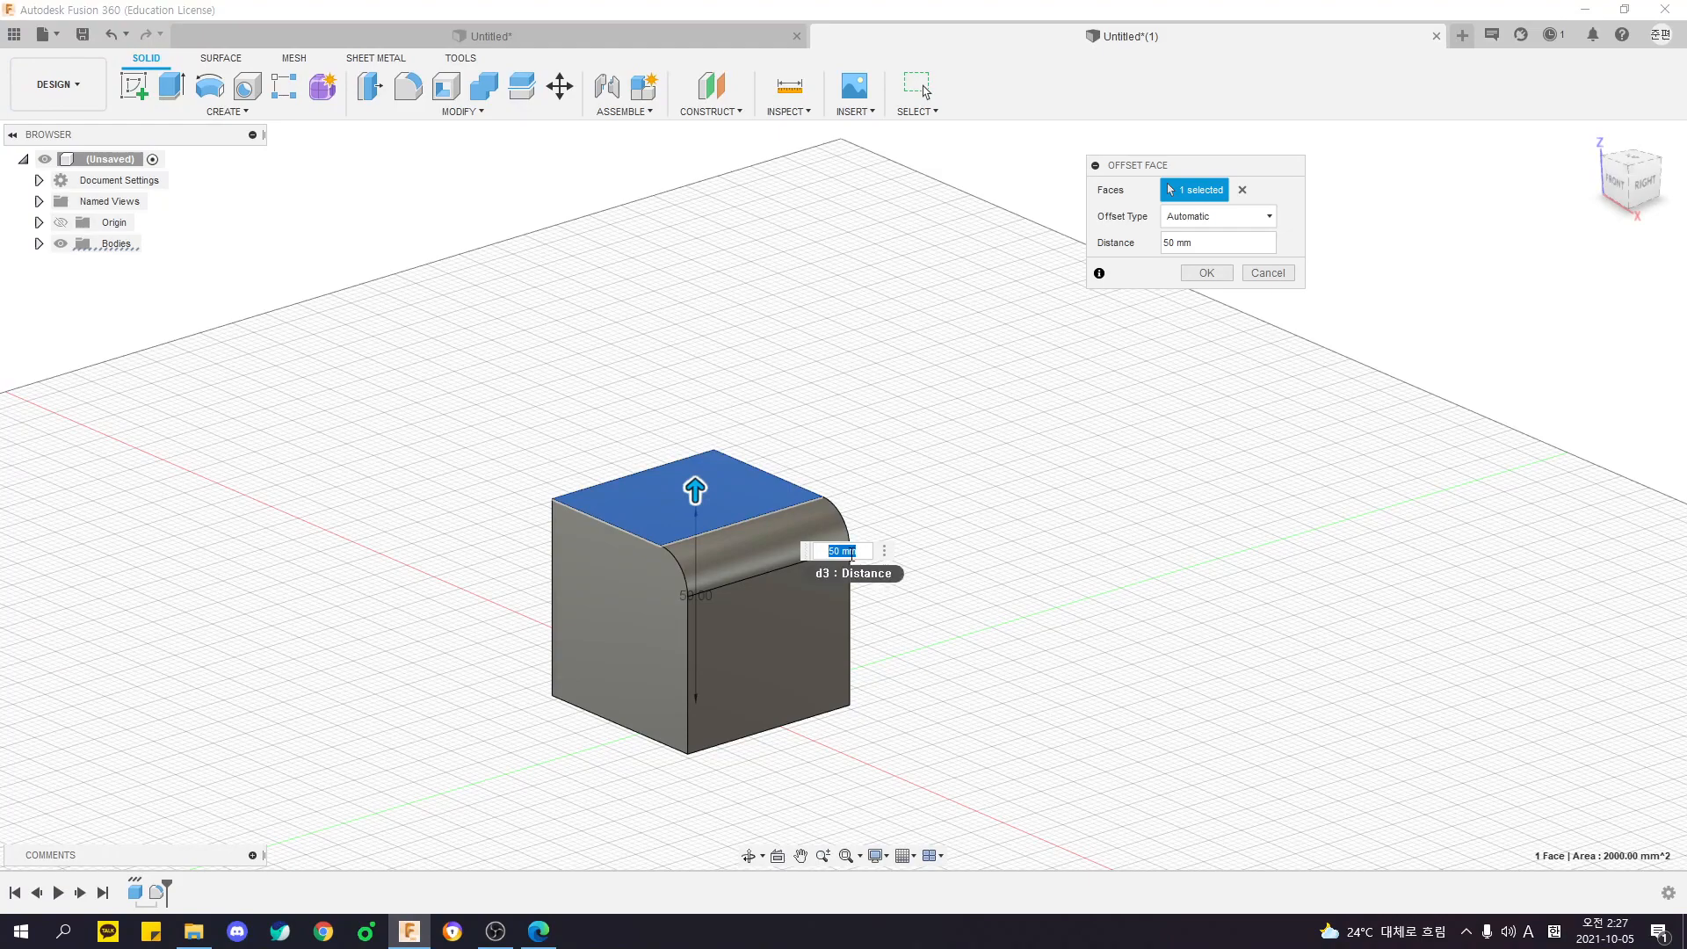
click(925, 91)
- Start Extrude on the top face to compare its starting distance with Press Pull, and cancel it
click(171, 85)
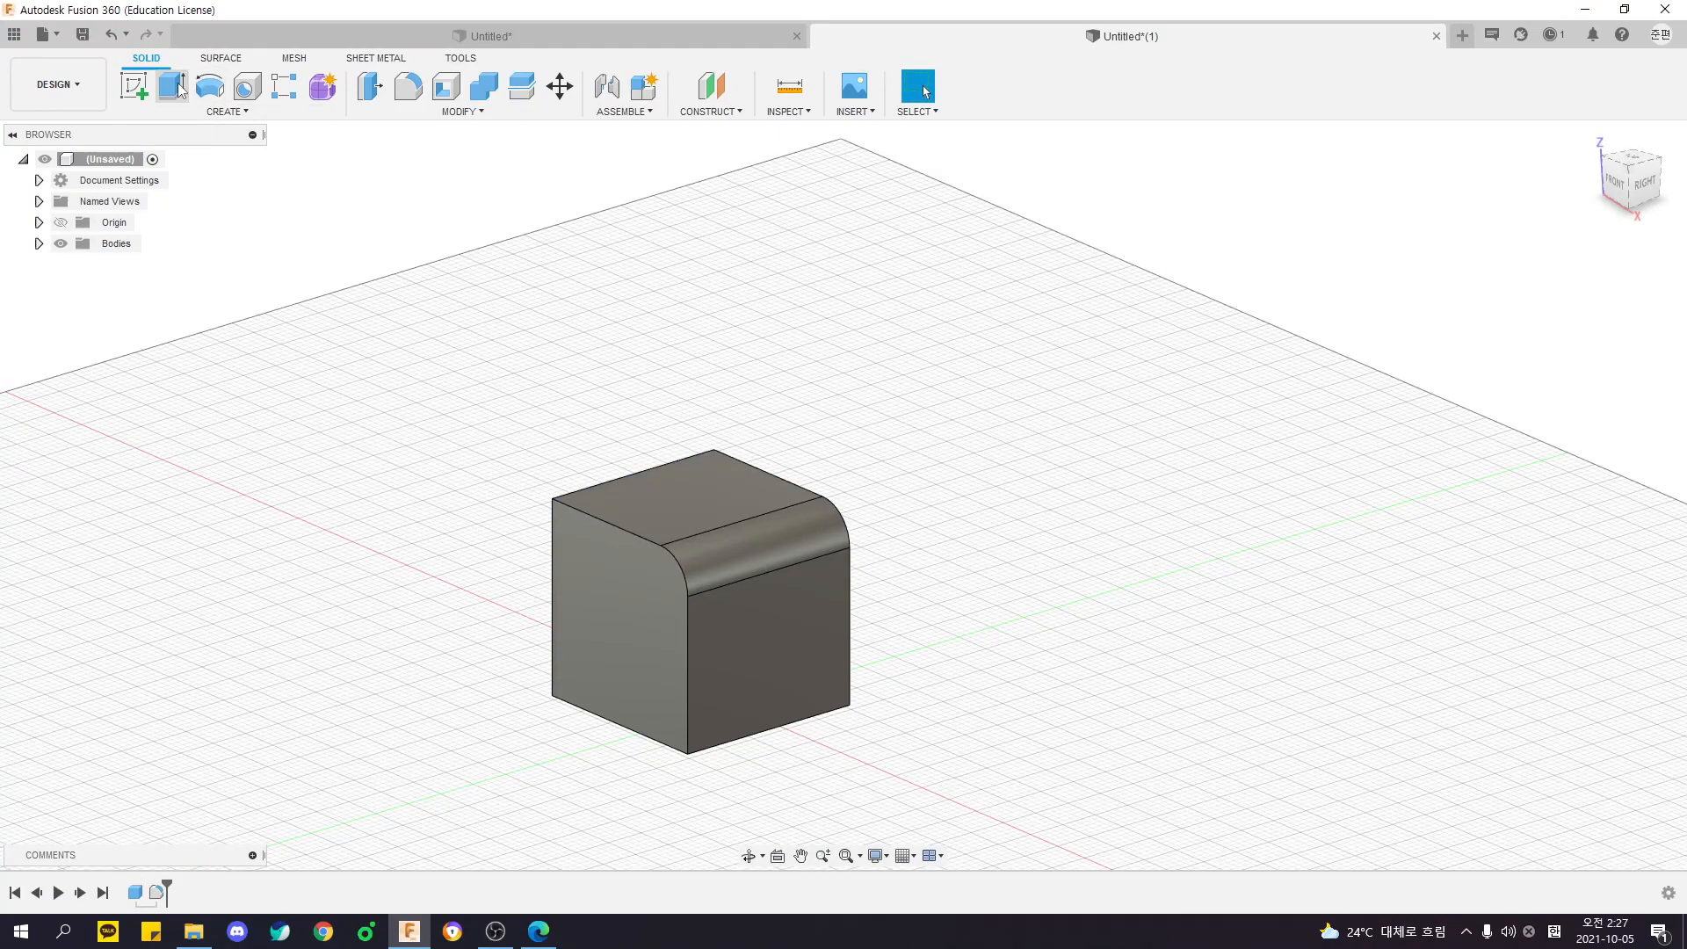
click(703, 482)
shift+middle_drag(821, 430, 855, 419)
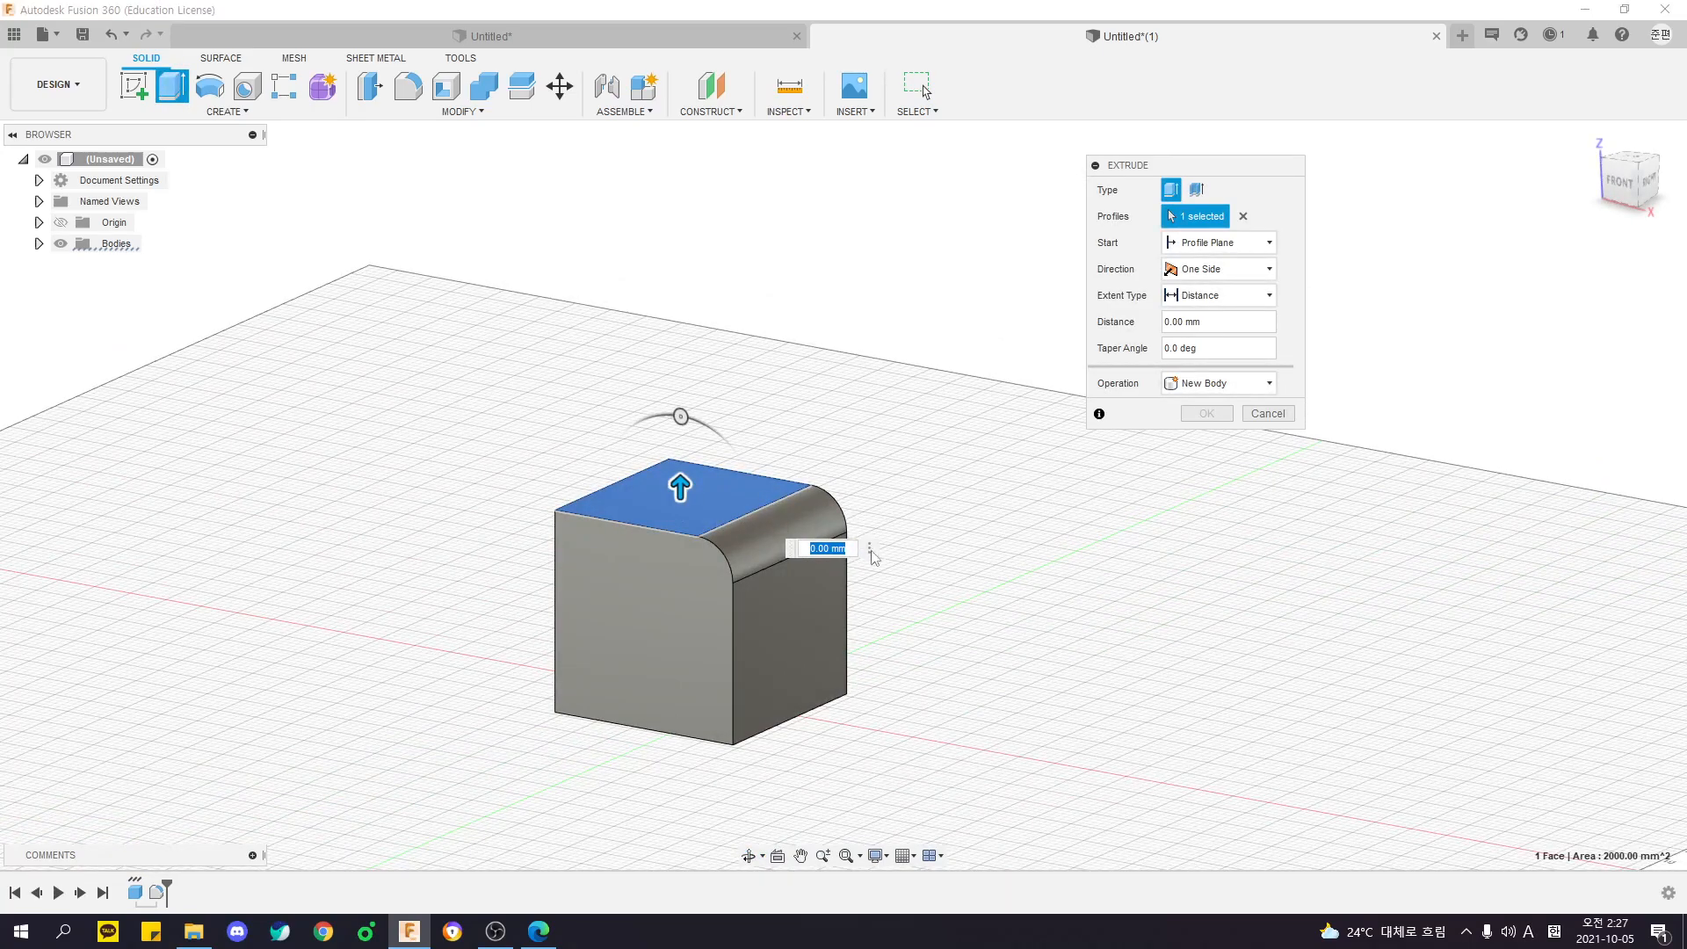
key(Escape)
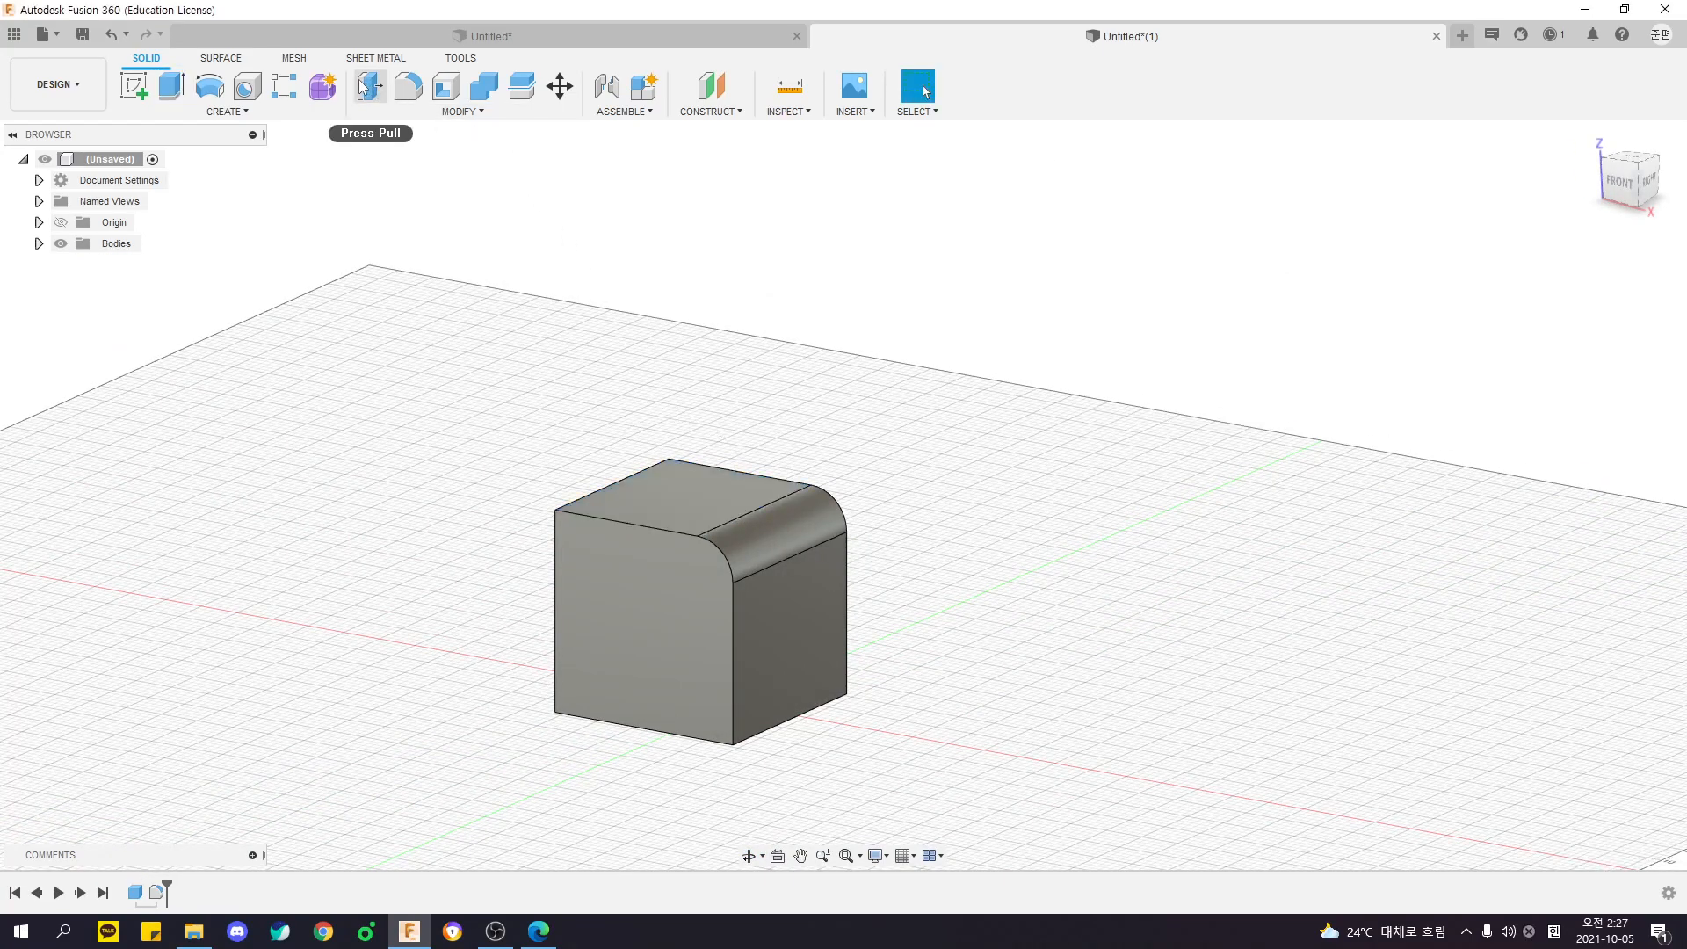
- Examine the Press Pull offset dimension on the cube's top face from several angles, and cancel the command
click(362, 85)
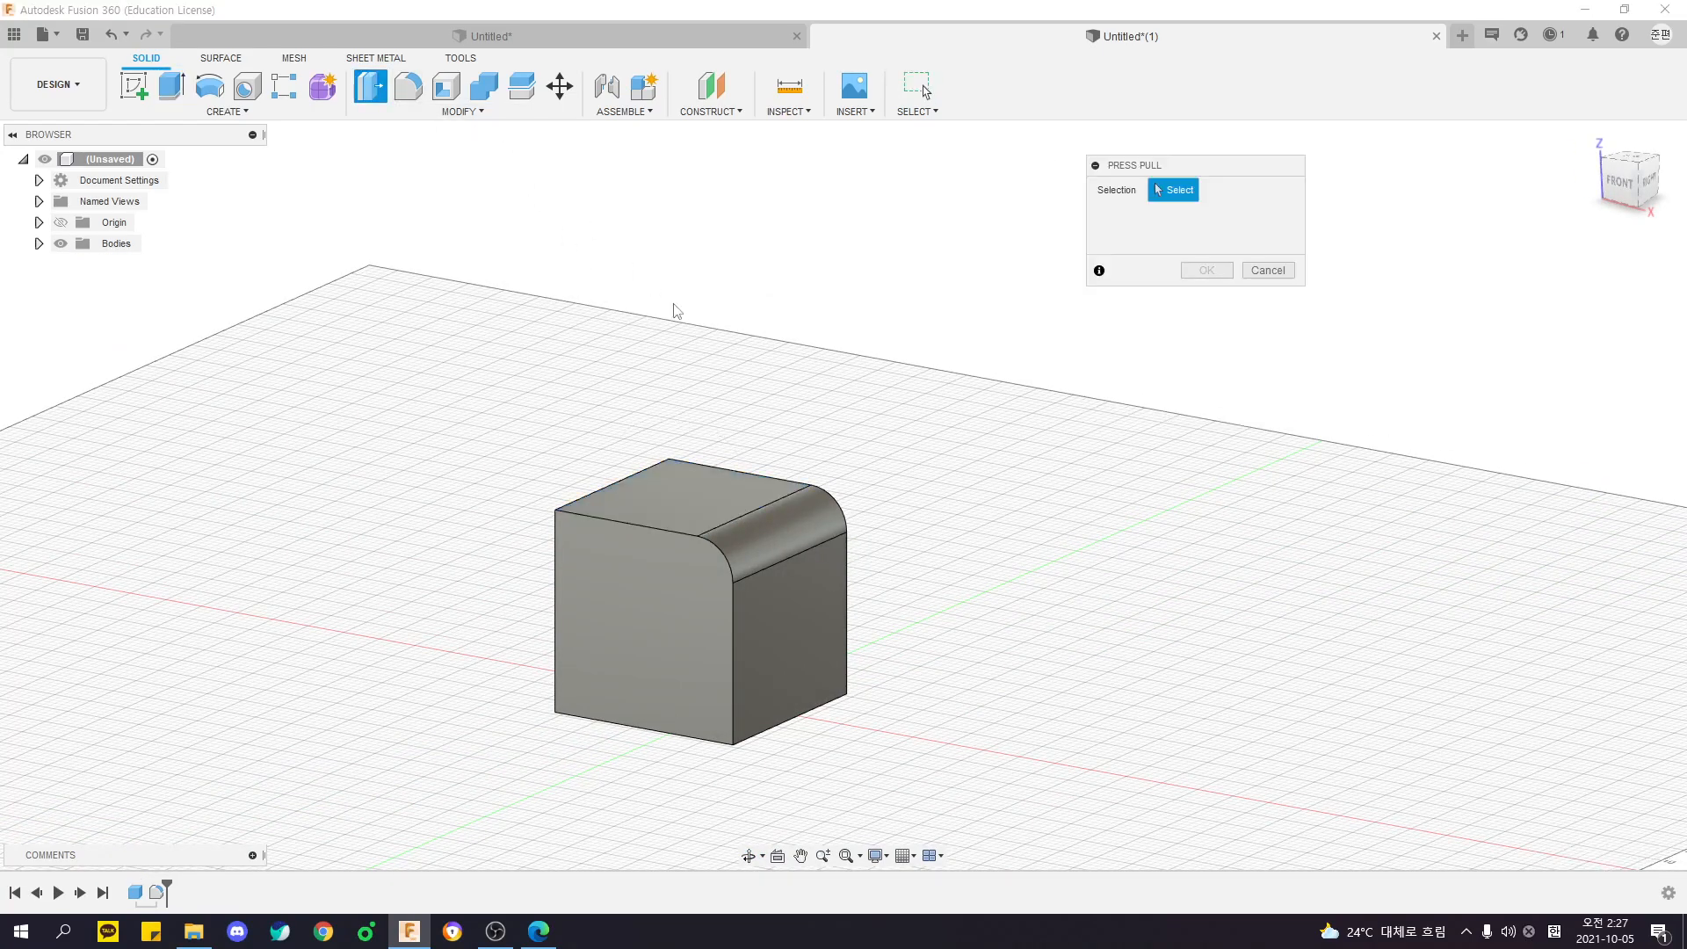
click(693, 508)
shift+middle_drag(693, 508, 798, 455)
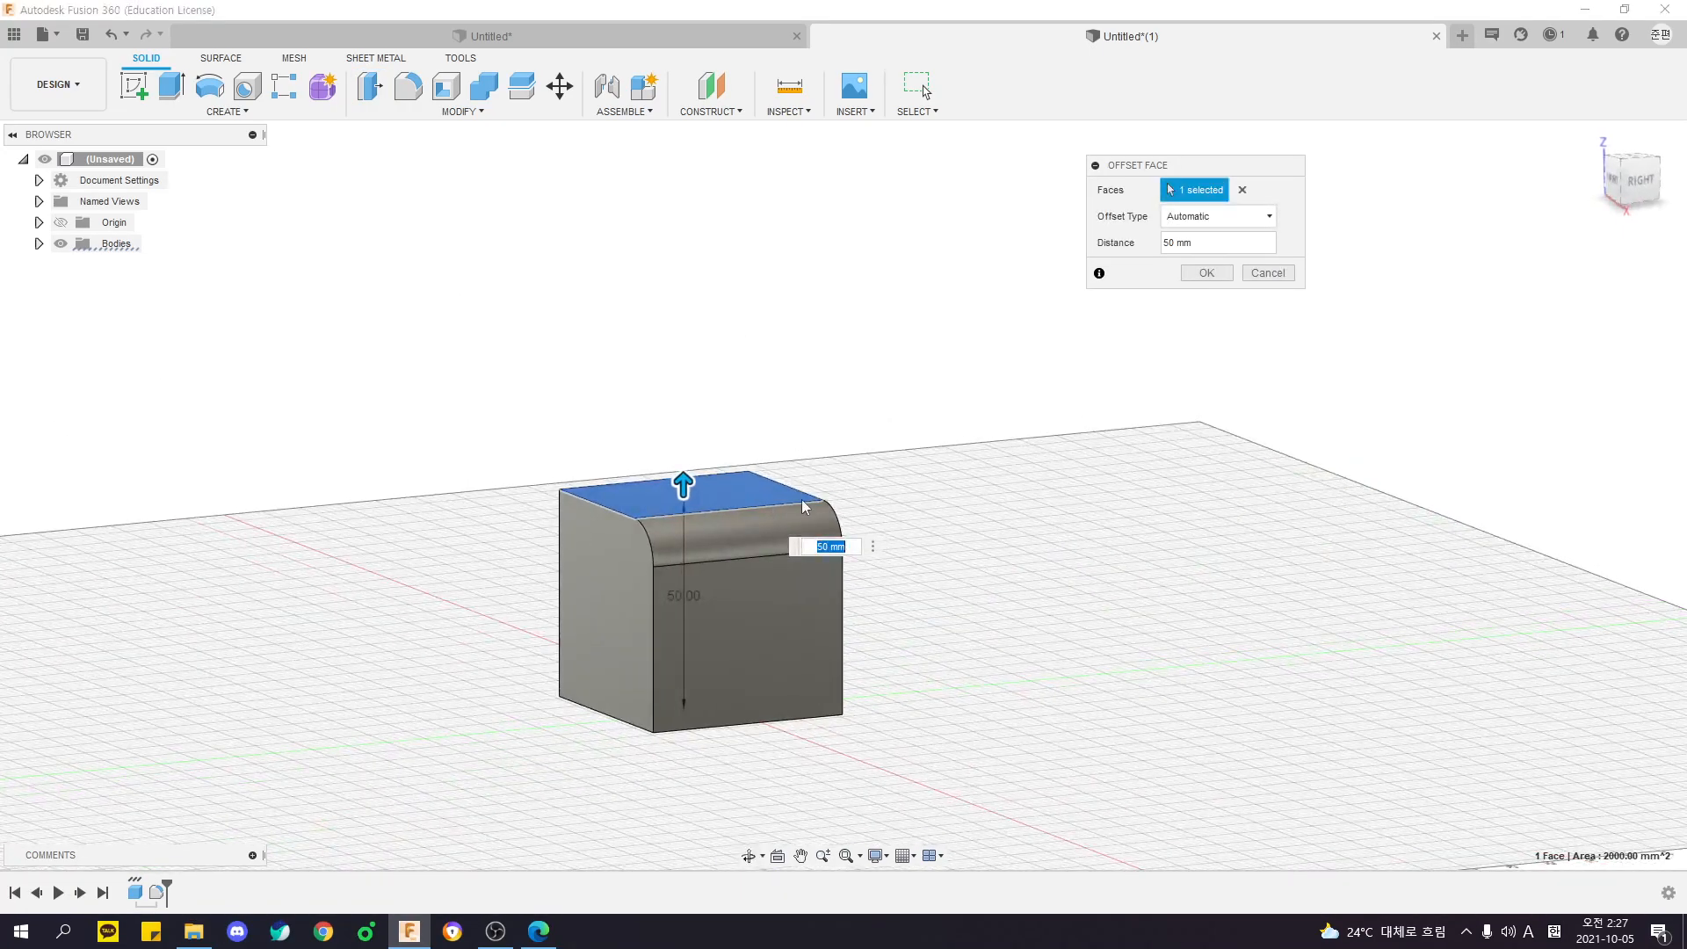
shift+middle_drag(787, 527, 850, 553)
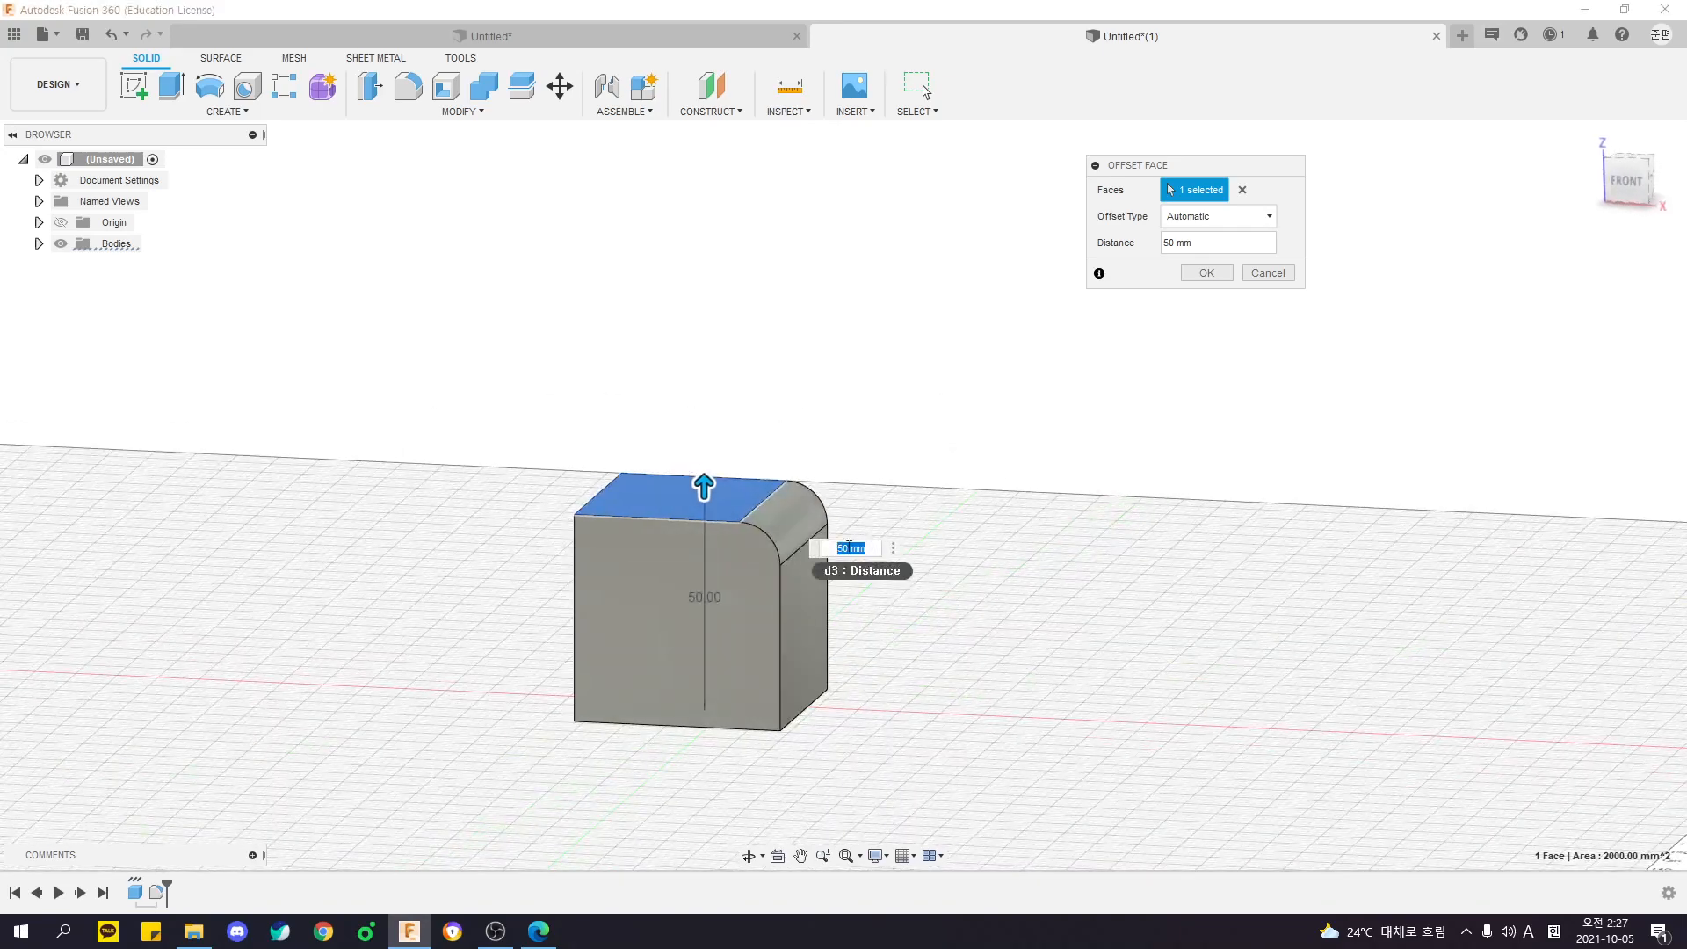
mouse_move(857, 674)
shift+middle_down()
mouse_move(773, 711)
mouse_move(852, 681)
shift+middle_up()
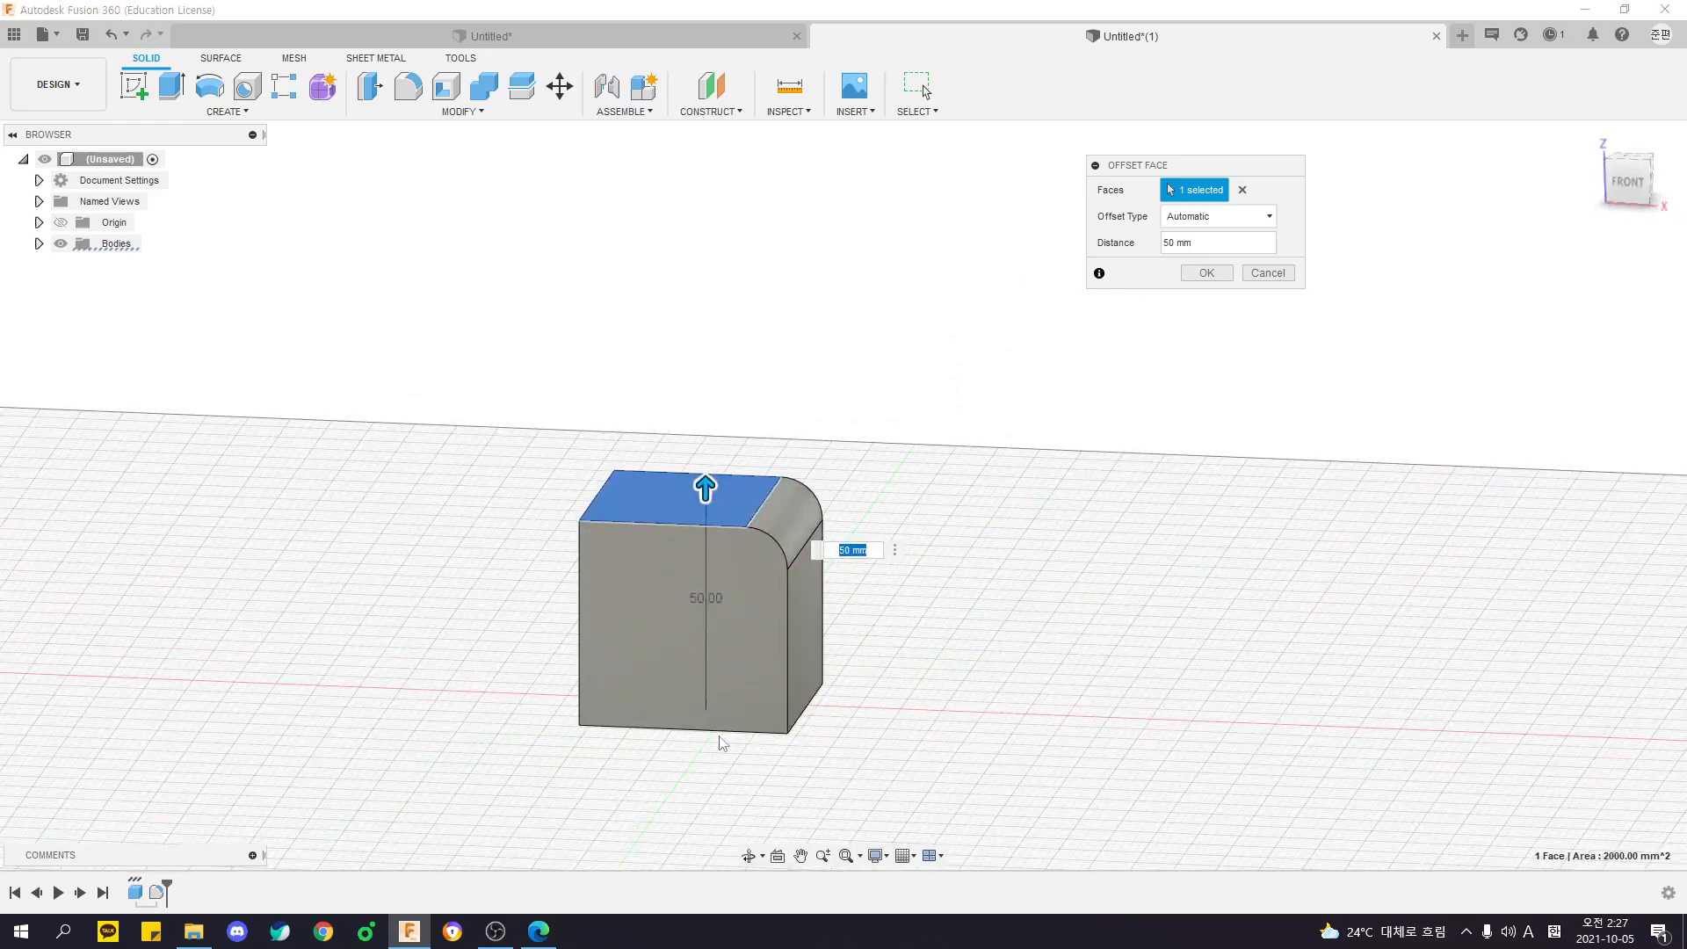
shift+middle_drag(787, 503, 692, 499)
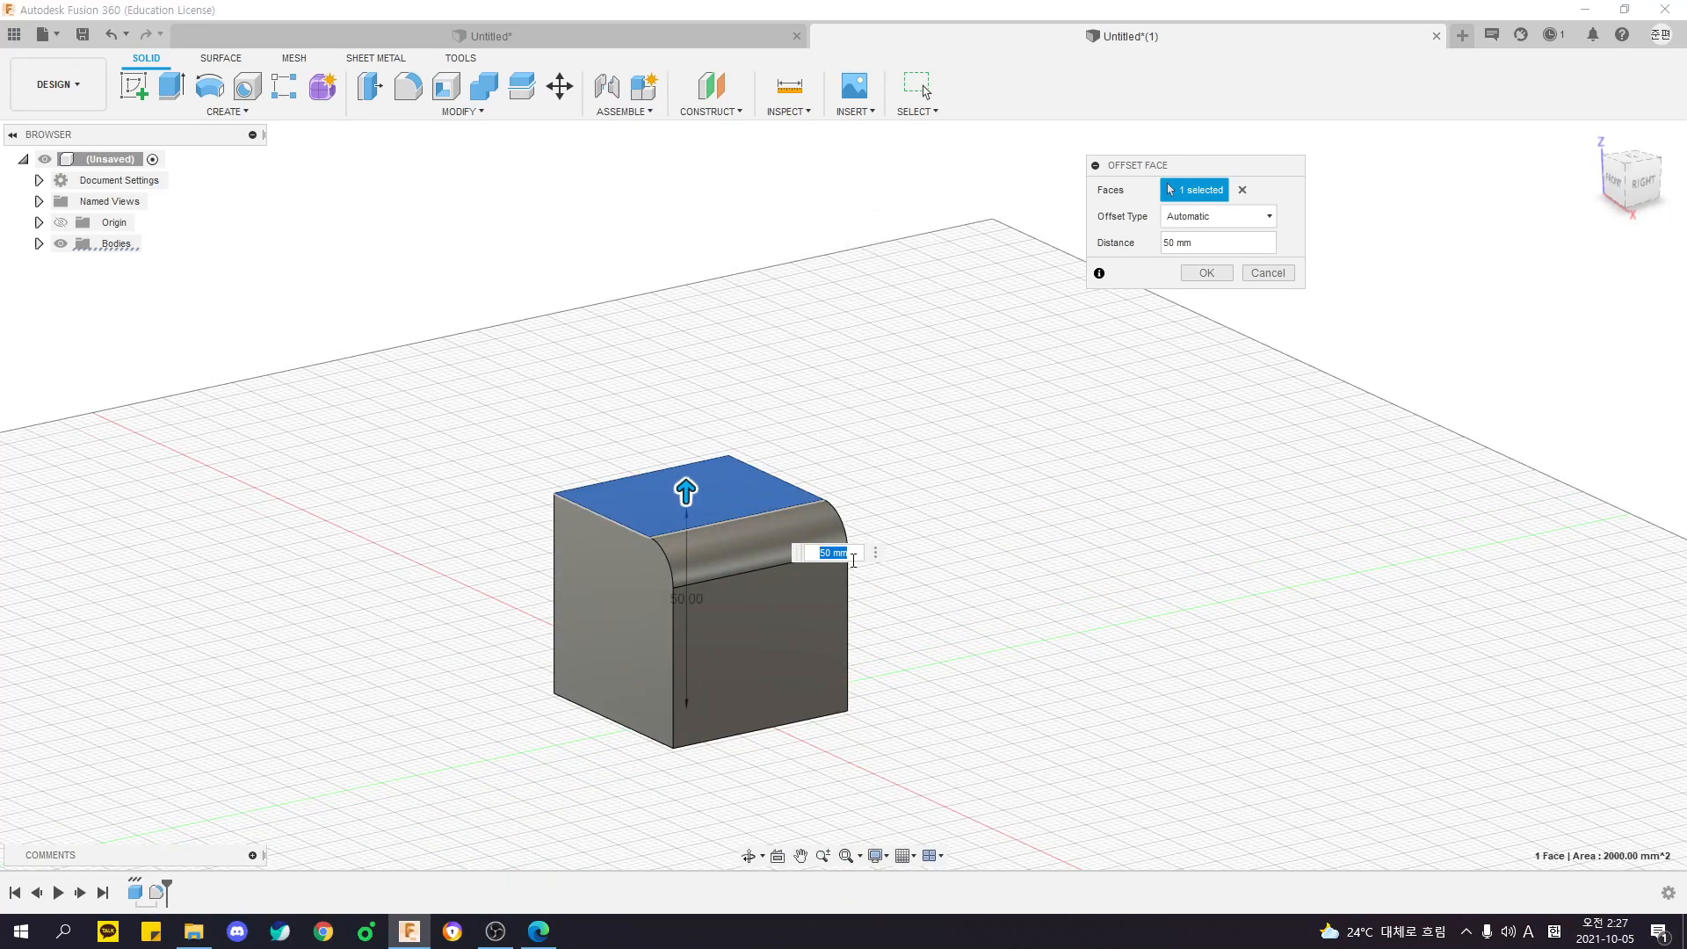
shift+middle_drag(850, 571, 736, 513)
key(Escape)
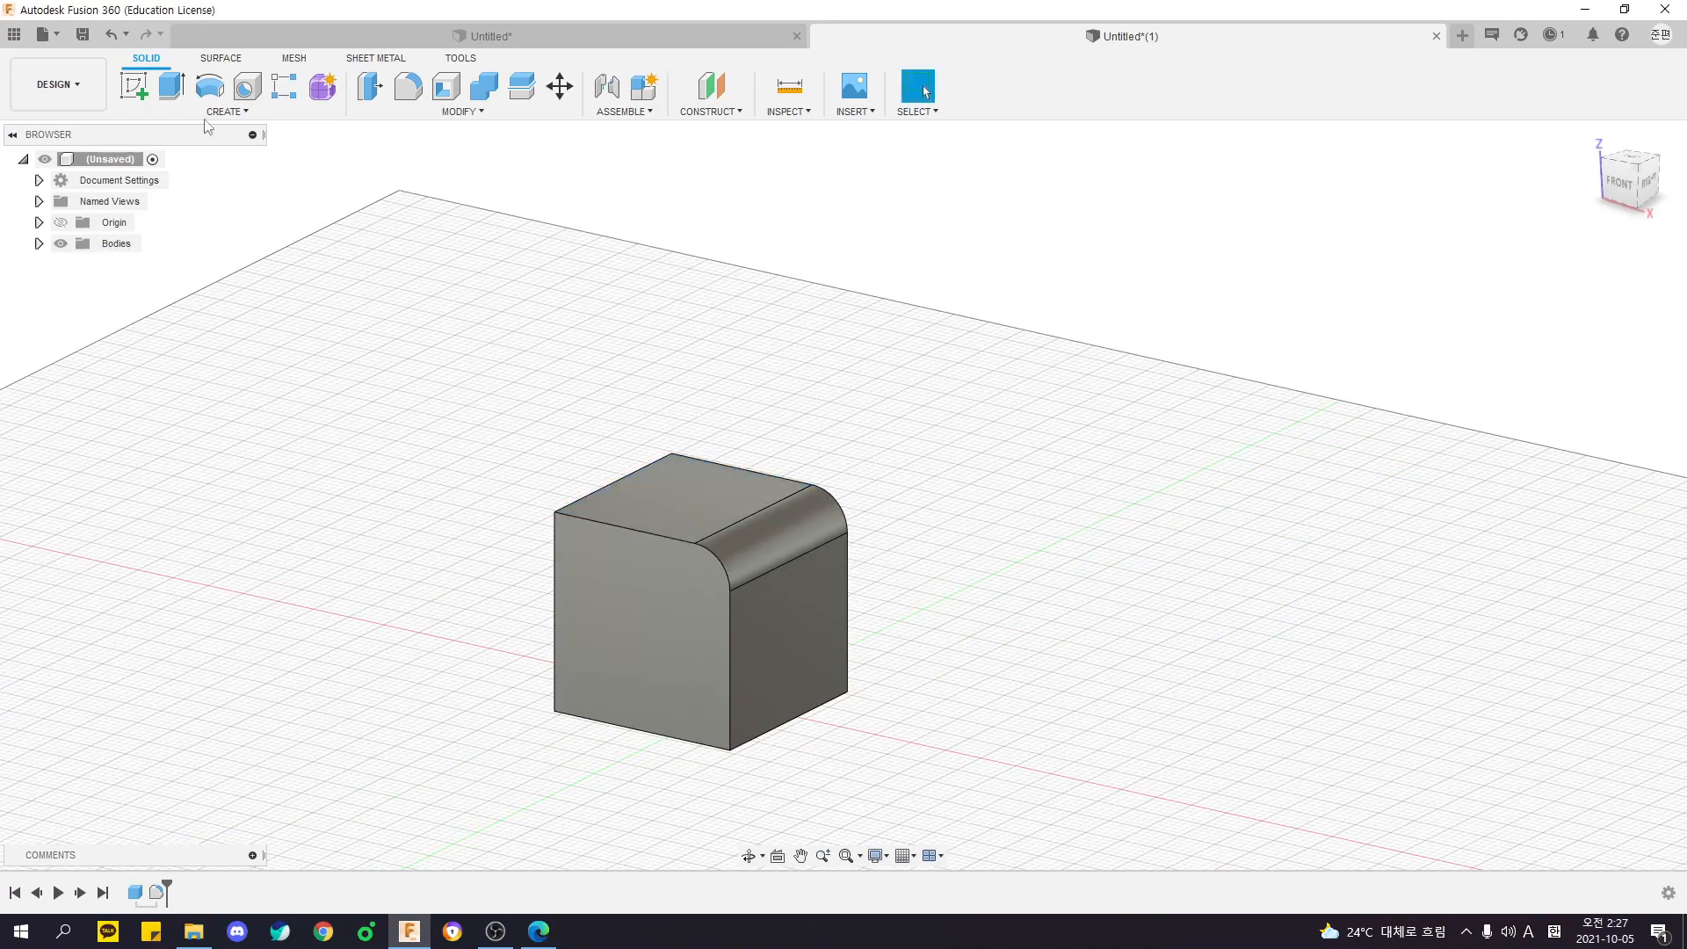
- Try extruding the top face upward for comparison with Press Pull, and cancel the operation
key(e)
click(685, 493)
drag(673, 481, 673, 381)
key(Escape)
- Use Press Pull on the top face to raise the block to a total height of 100 mm
click(378, 93)
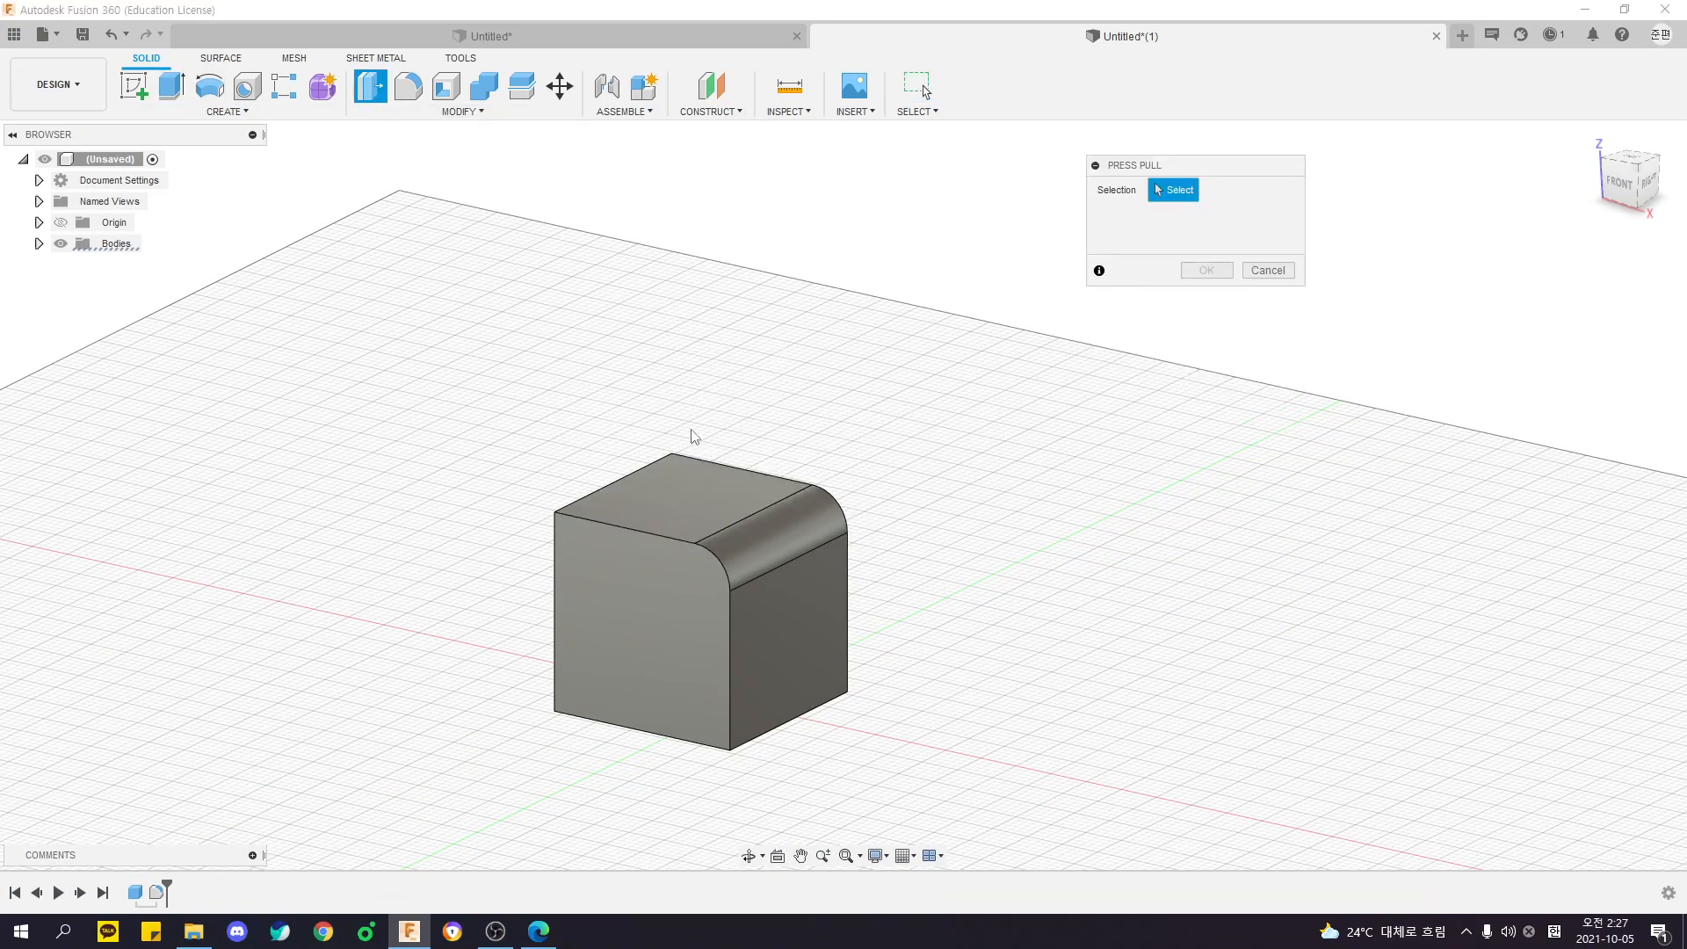
click(731, 511)
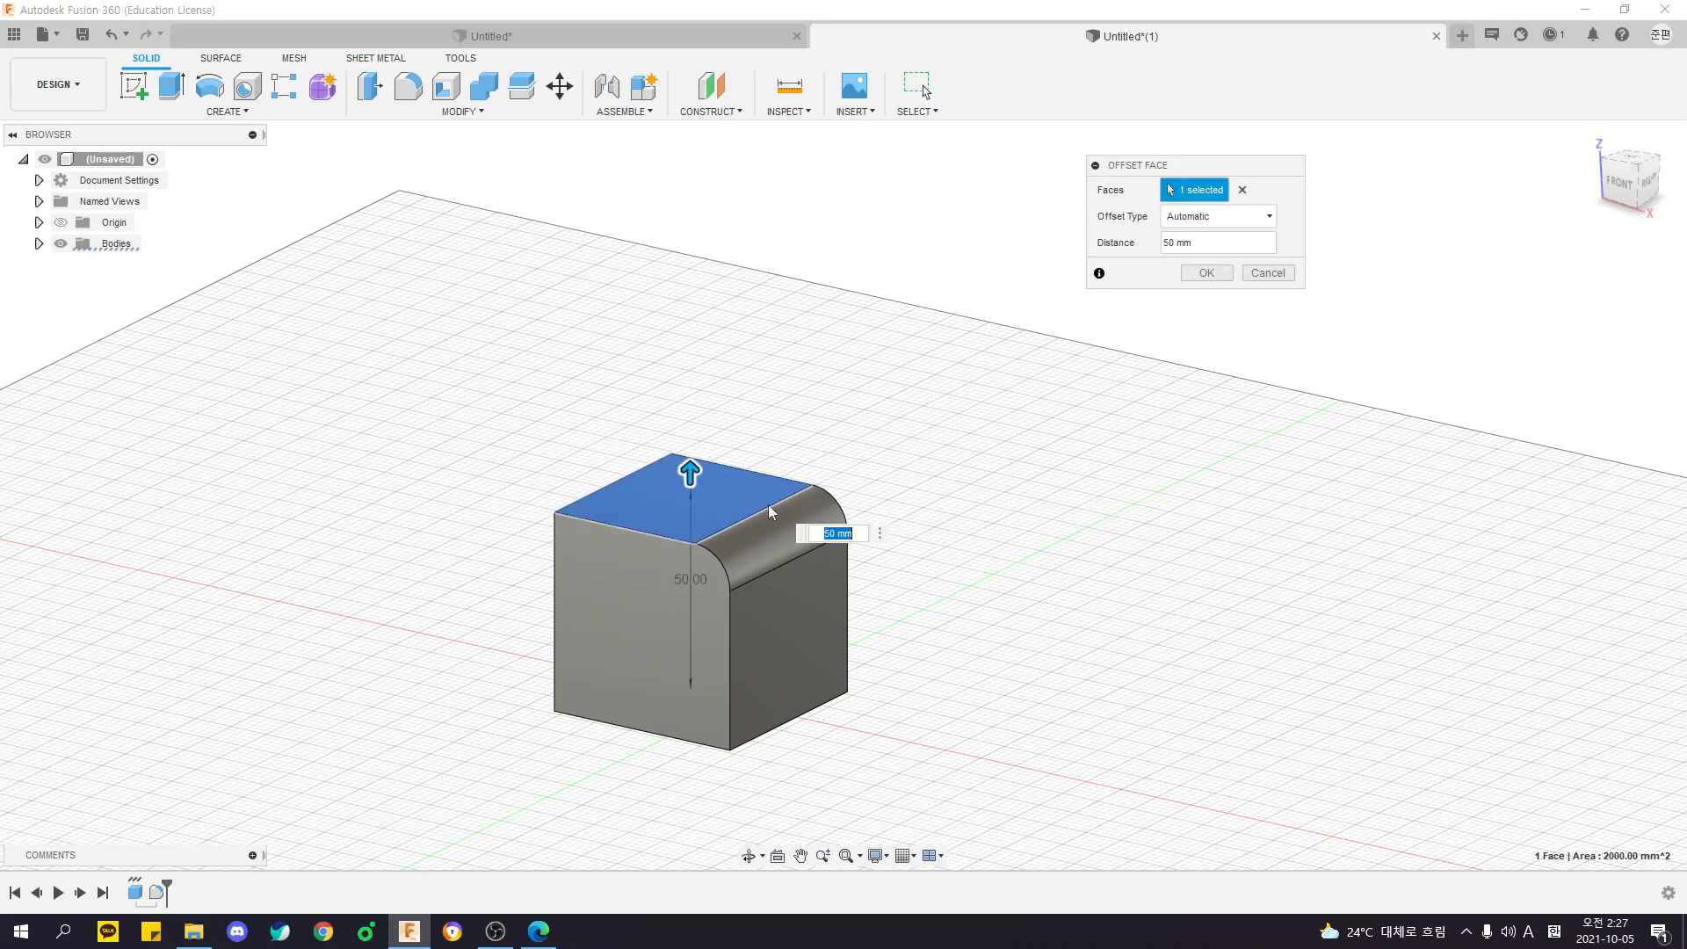
drag(690, 474, 694, 275)
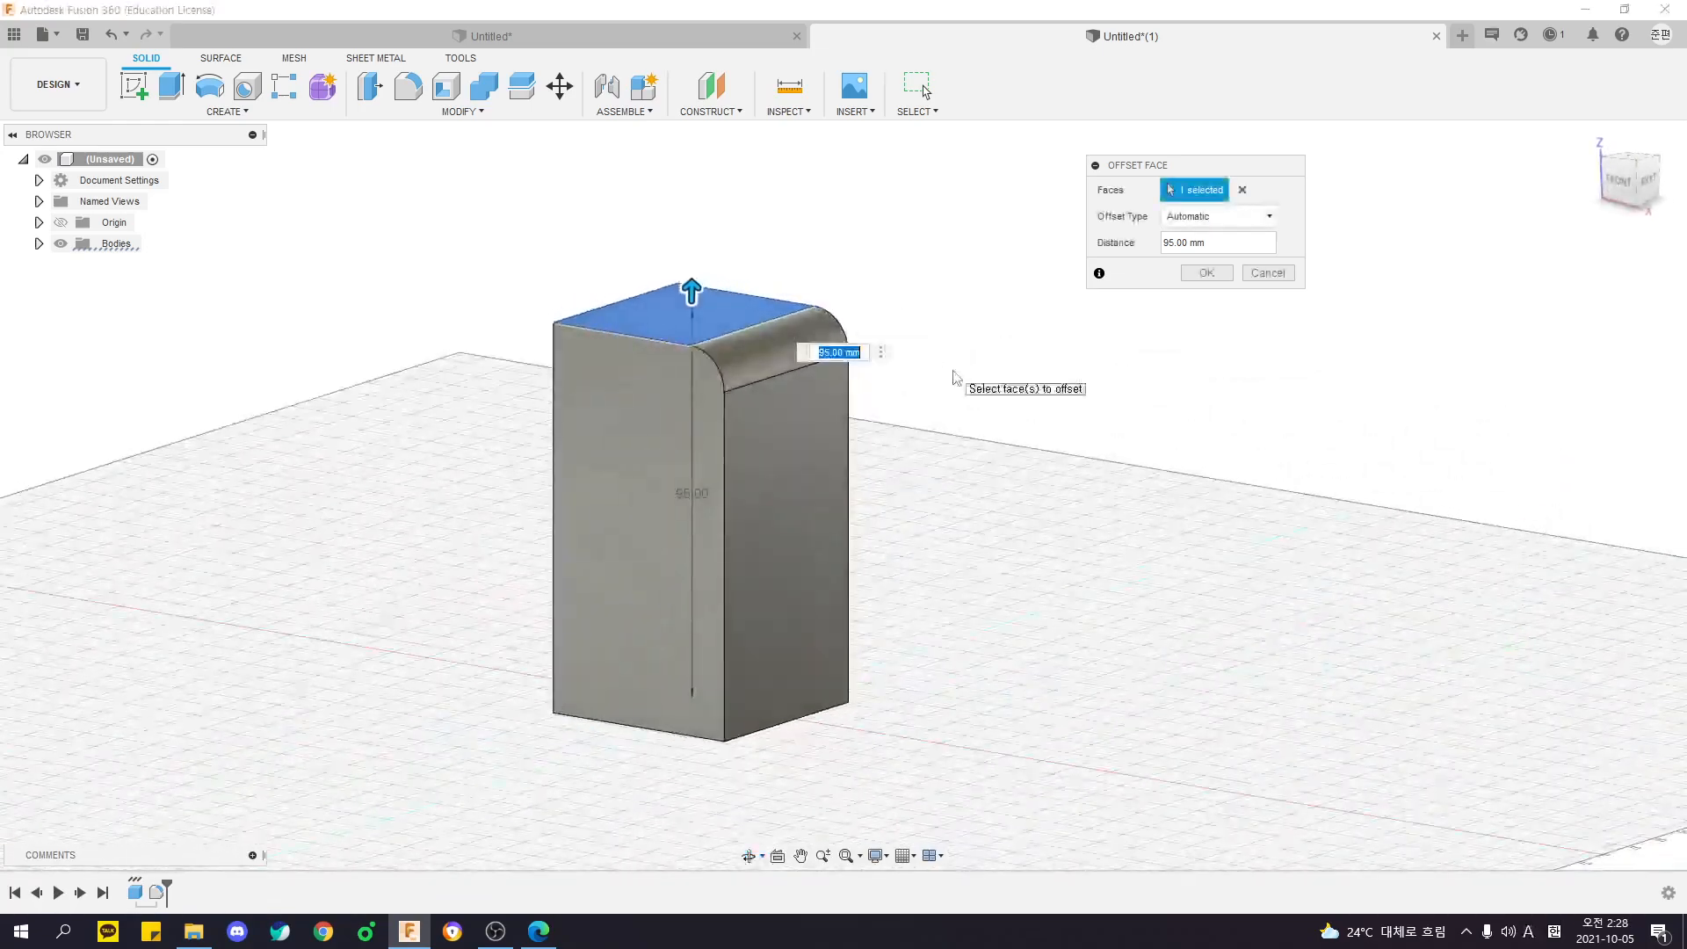
key(Return)
middle_drag(956, 378, 784, 303)
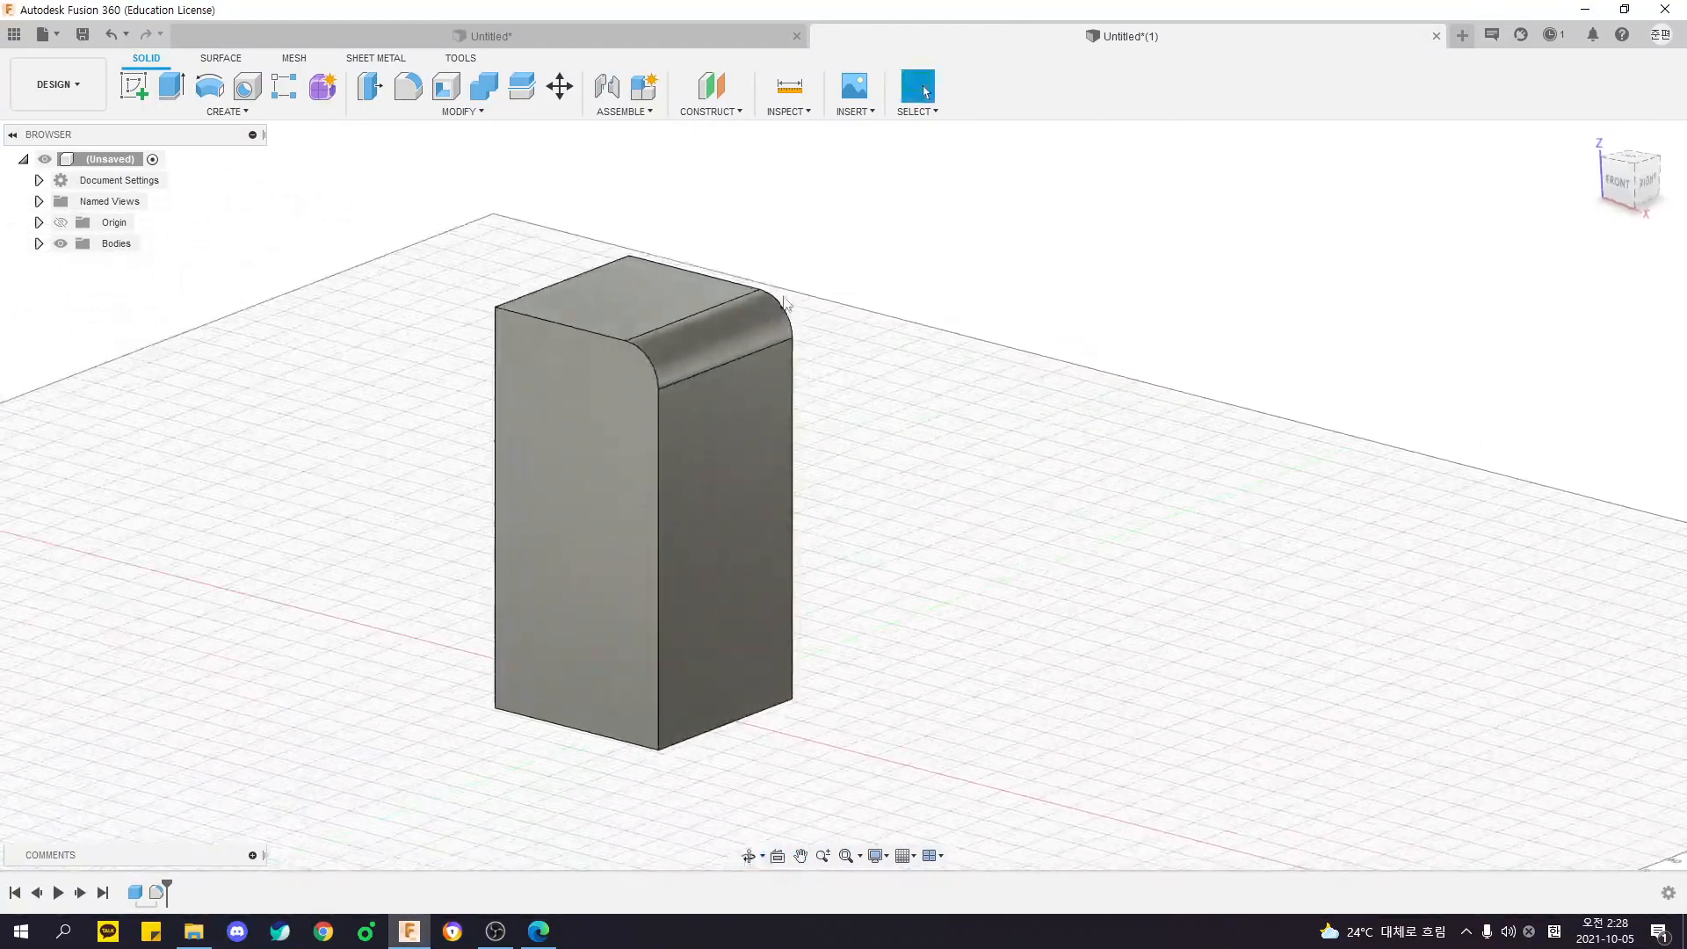
- Use Press Pull on the flat side face below the fillet to set the block's total width to 100 mm
click(370, 86)
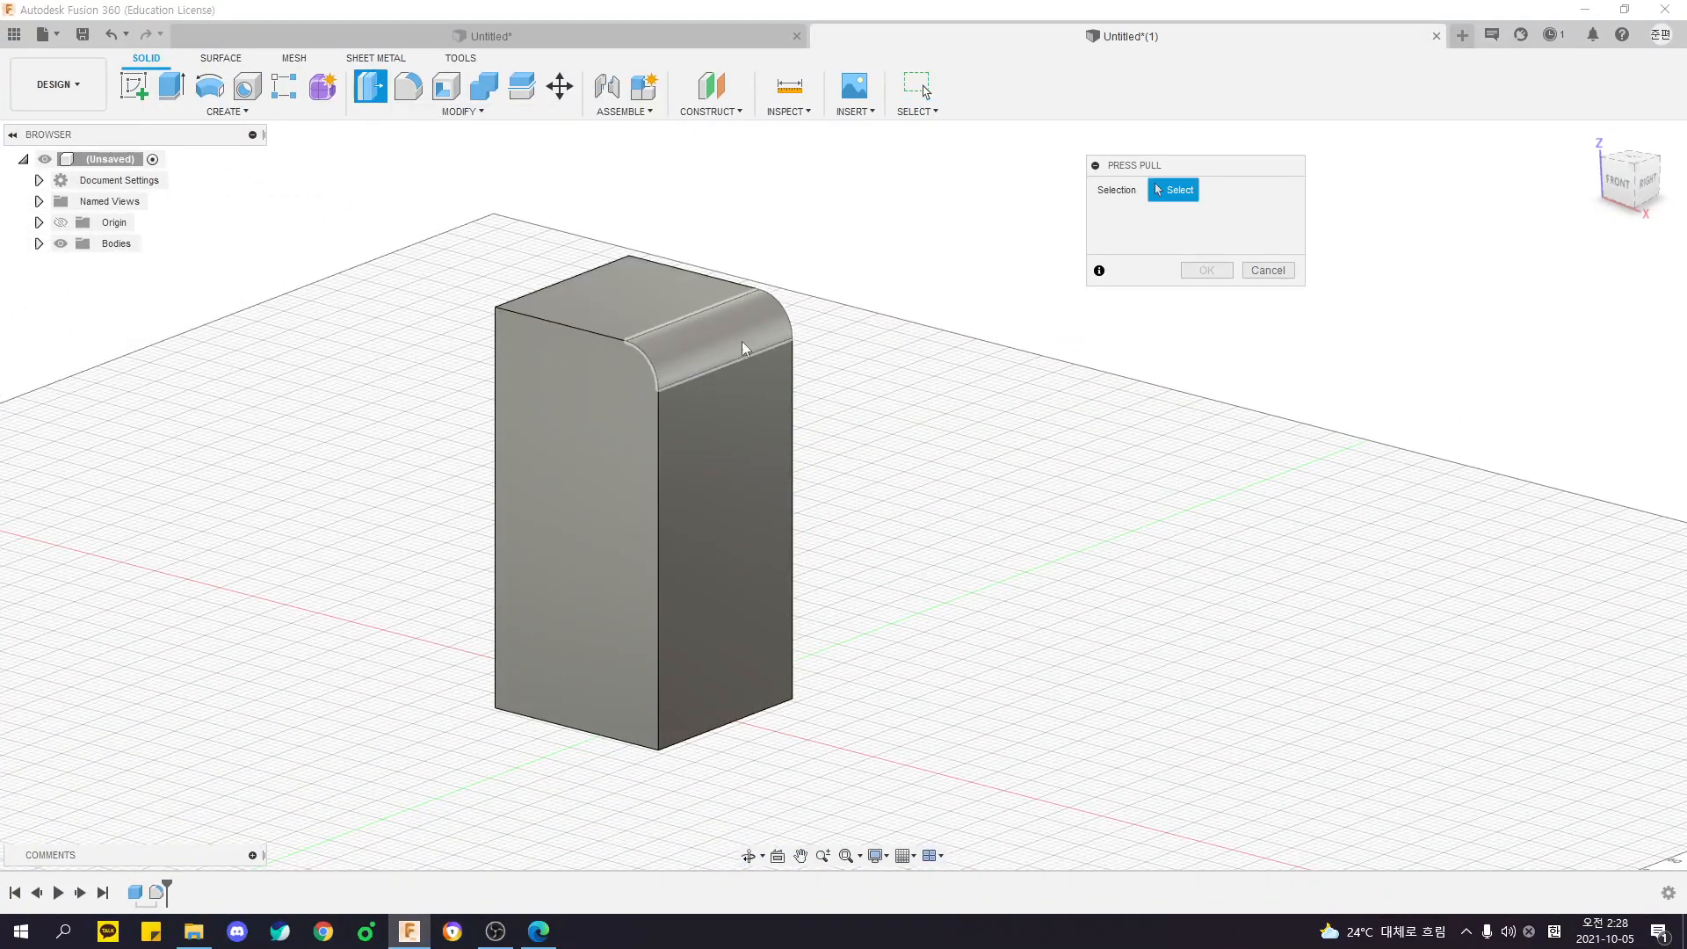
click(746, 493)
shift+middle_drag(919, 512, 557, 484)
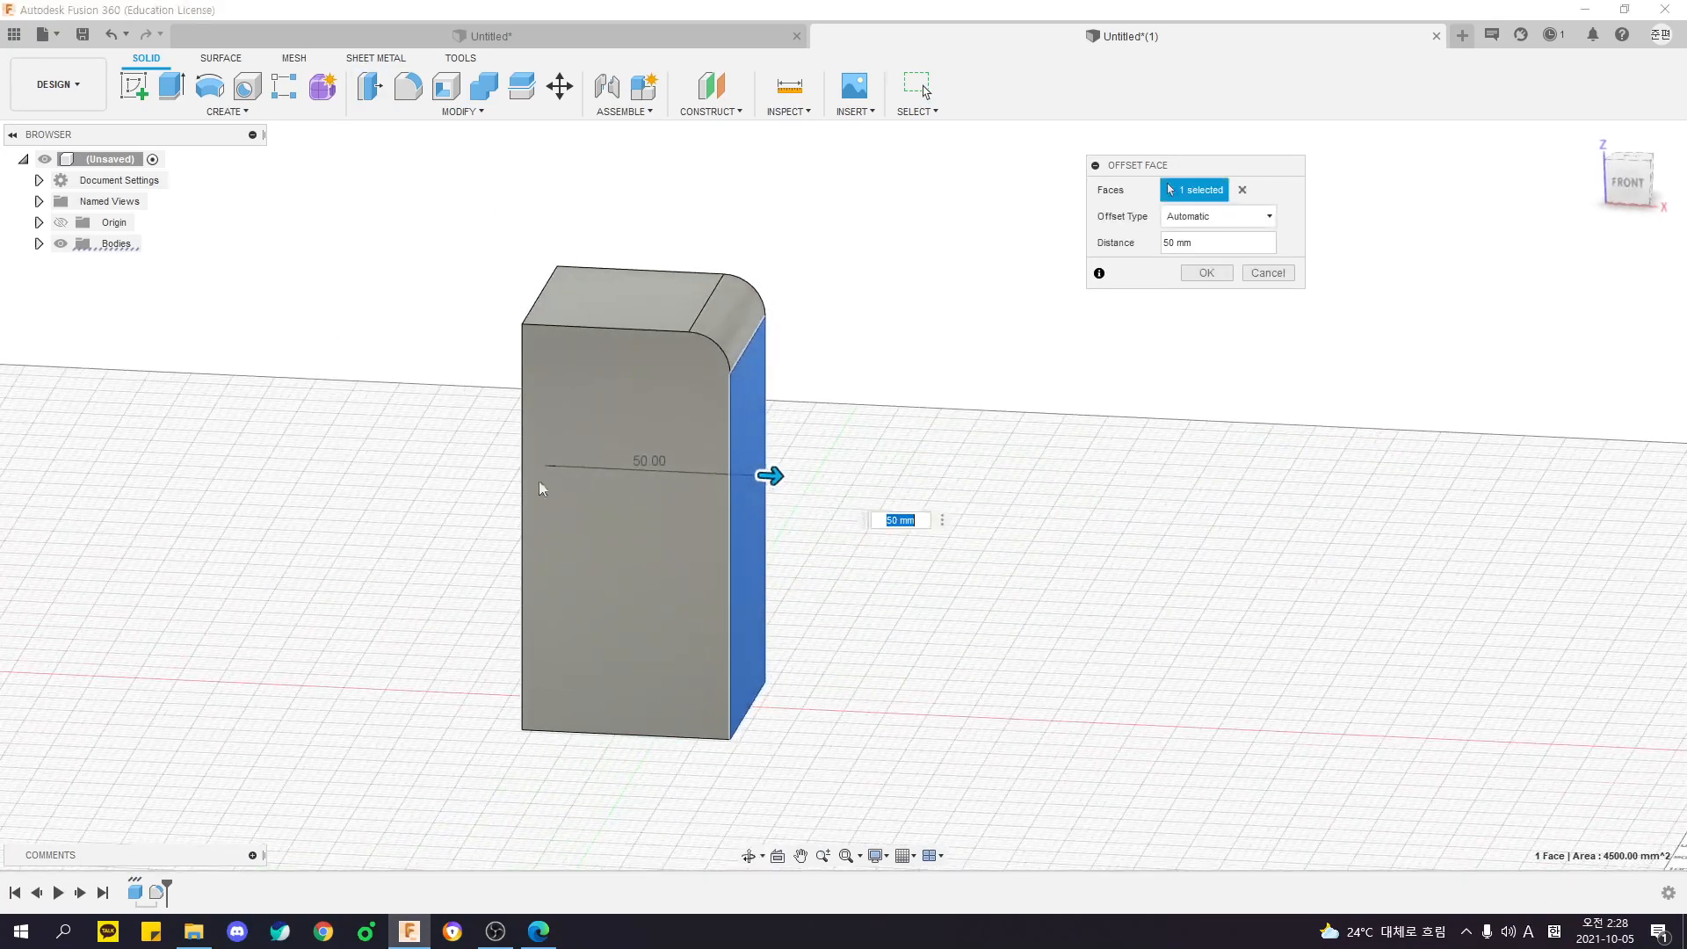
text(1)
shift+middle_drag(1028, 416, 976, 477)
click(1258, 273)
shift+middle_drag(1222, 384, 1127, 441)
- Use Press Pull on the existing rounded face to set its fillet radius to 50 mm
right_click(1006, 356)
click(1058, 339)
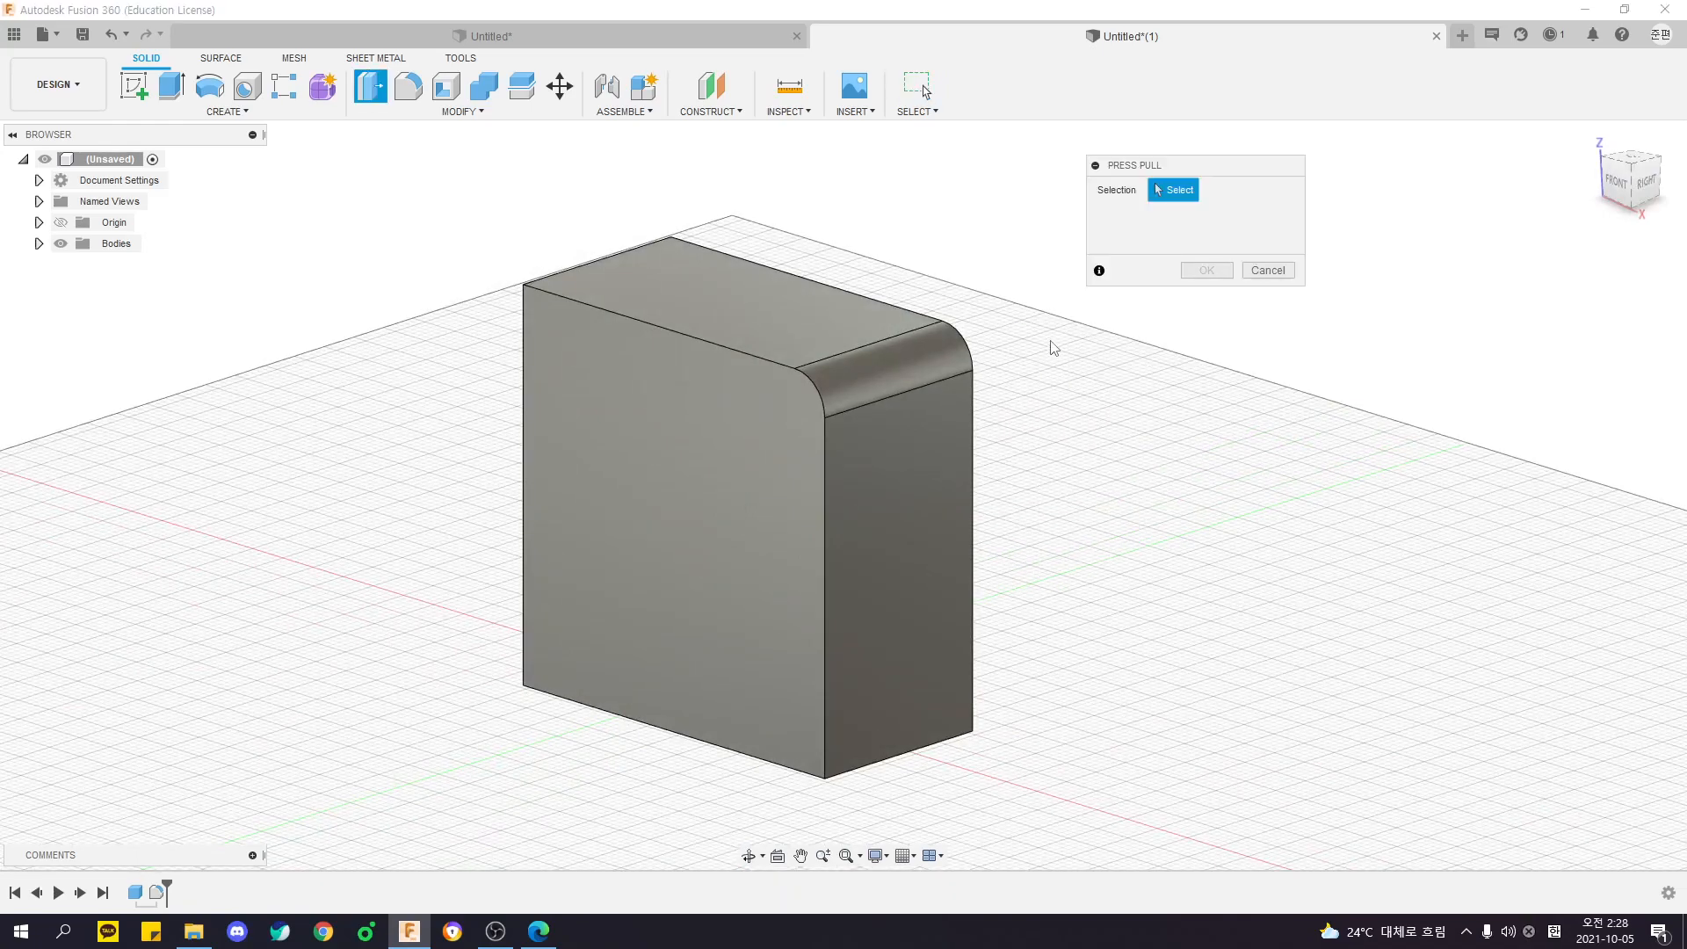
shift+middle_drag(1048, 346, 1018, 358)
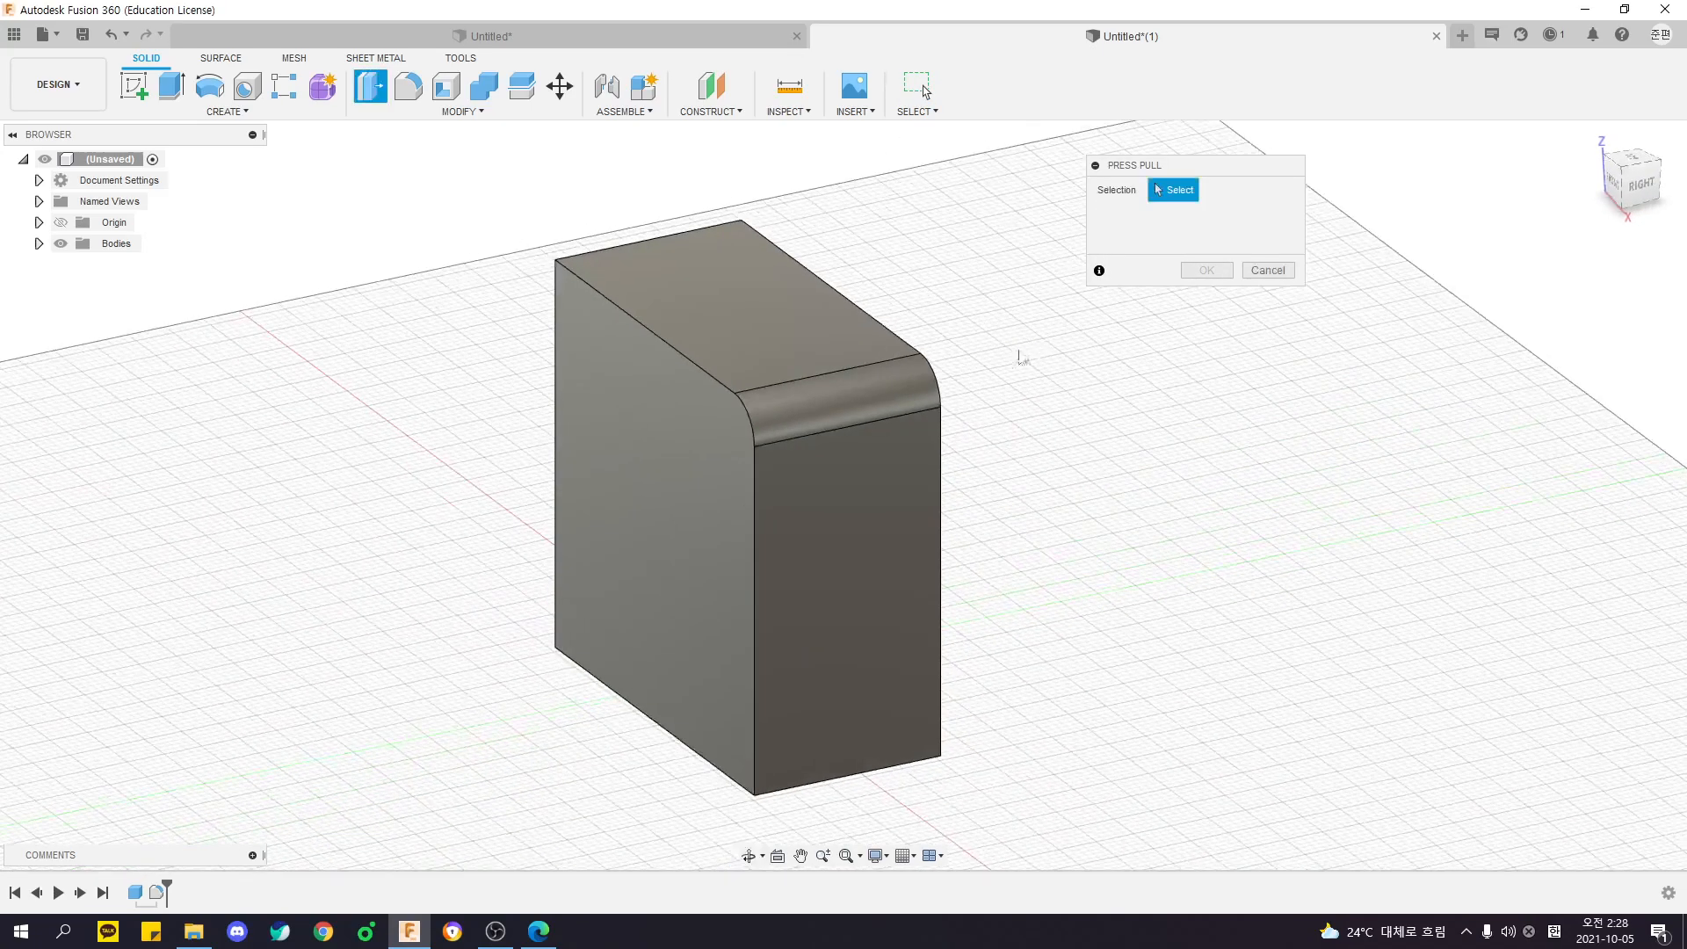
click(851, 404)
shift+middle_drag(894, 410, 1050, 387)
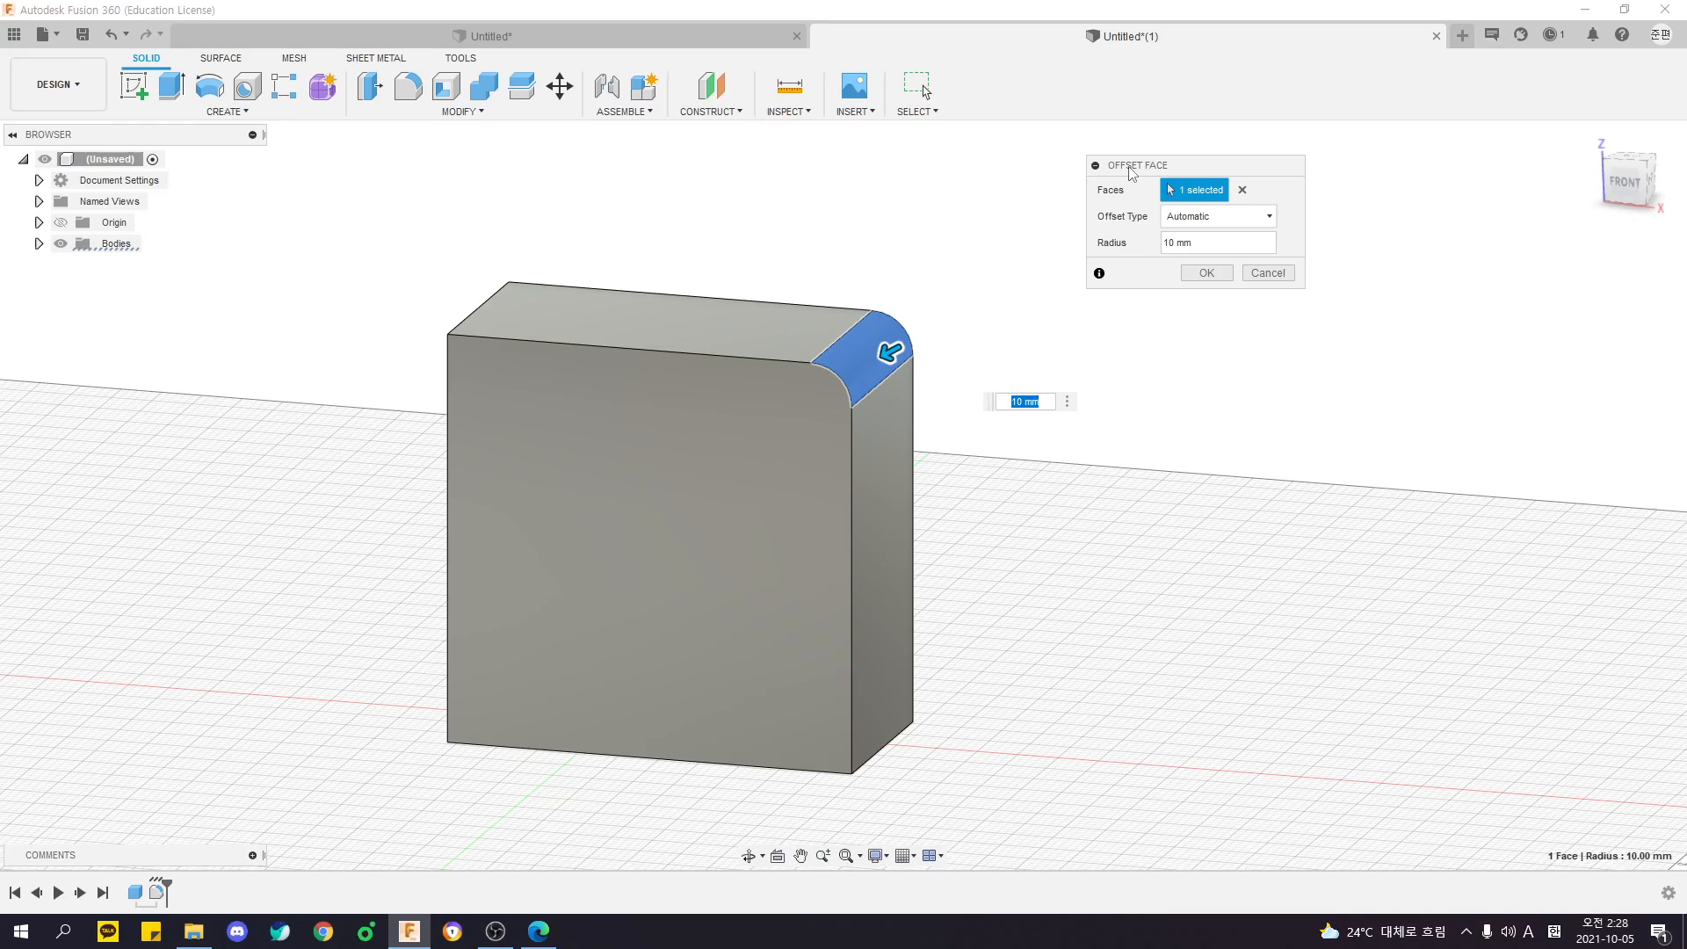
text(20)
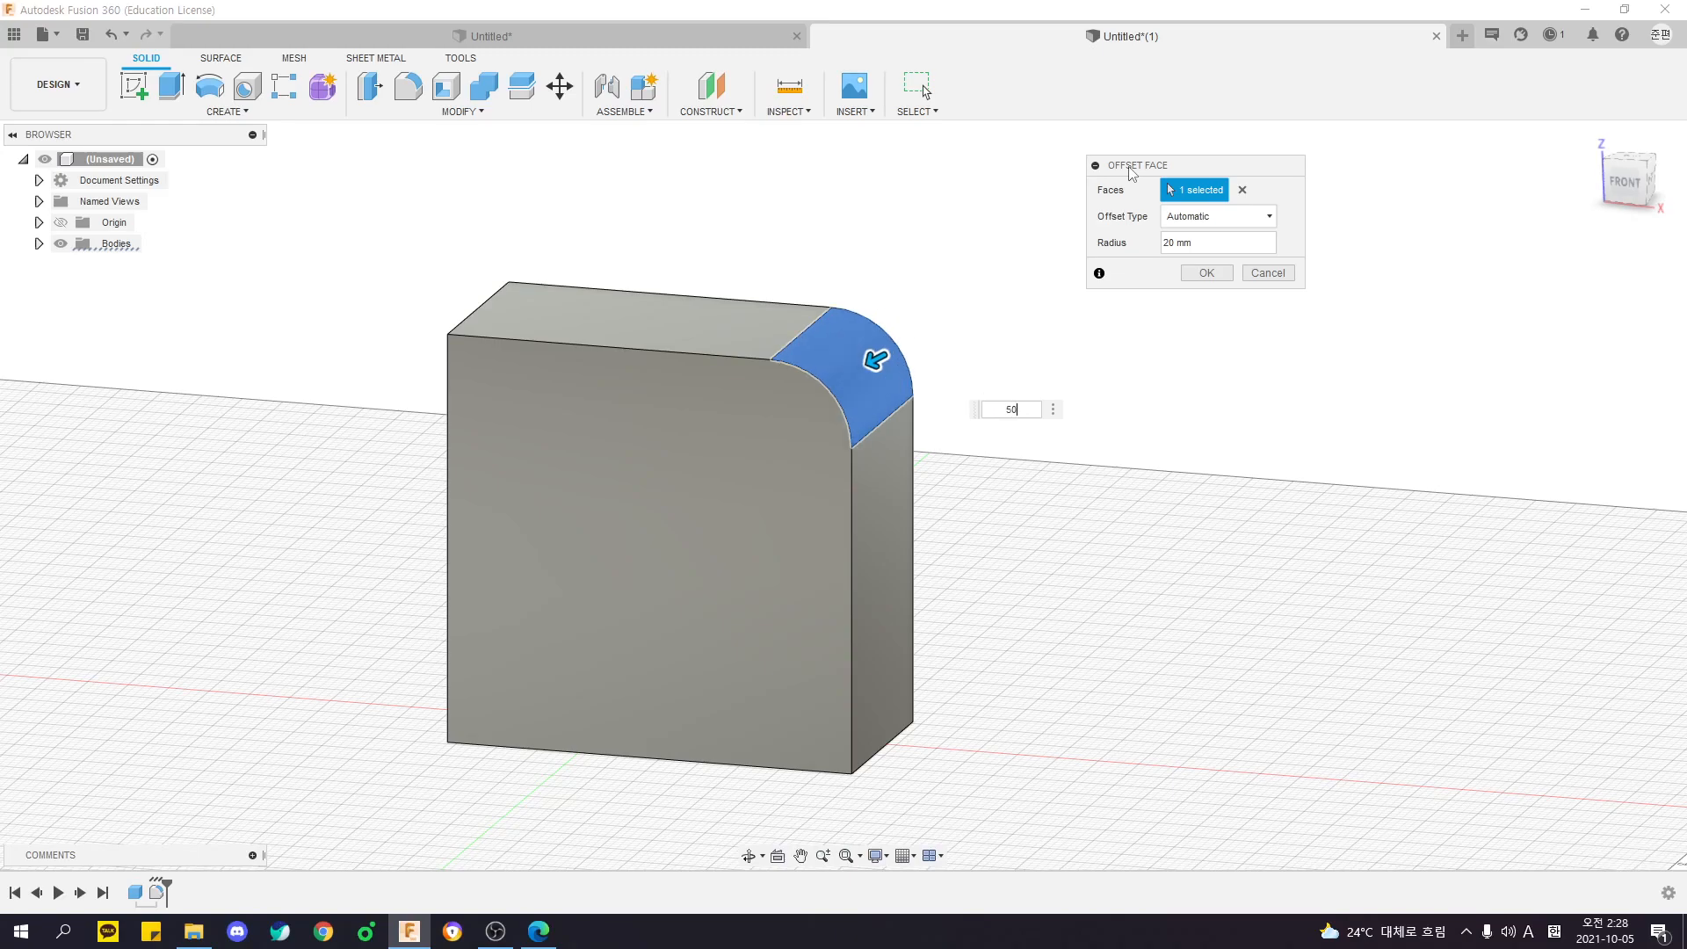
key(Return)
shift+middle_drag(1114, 173, 1087, 372)
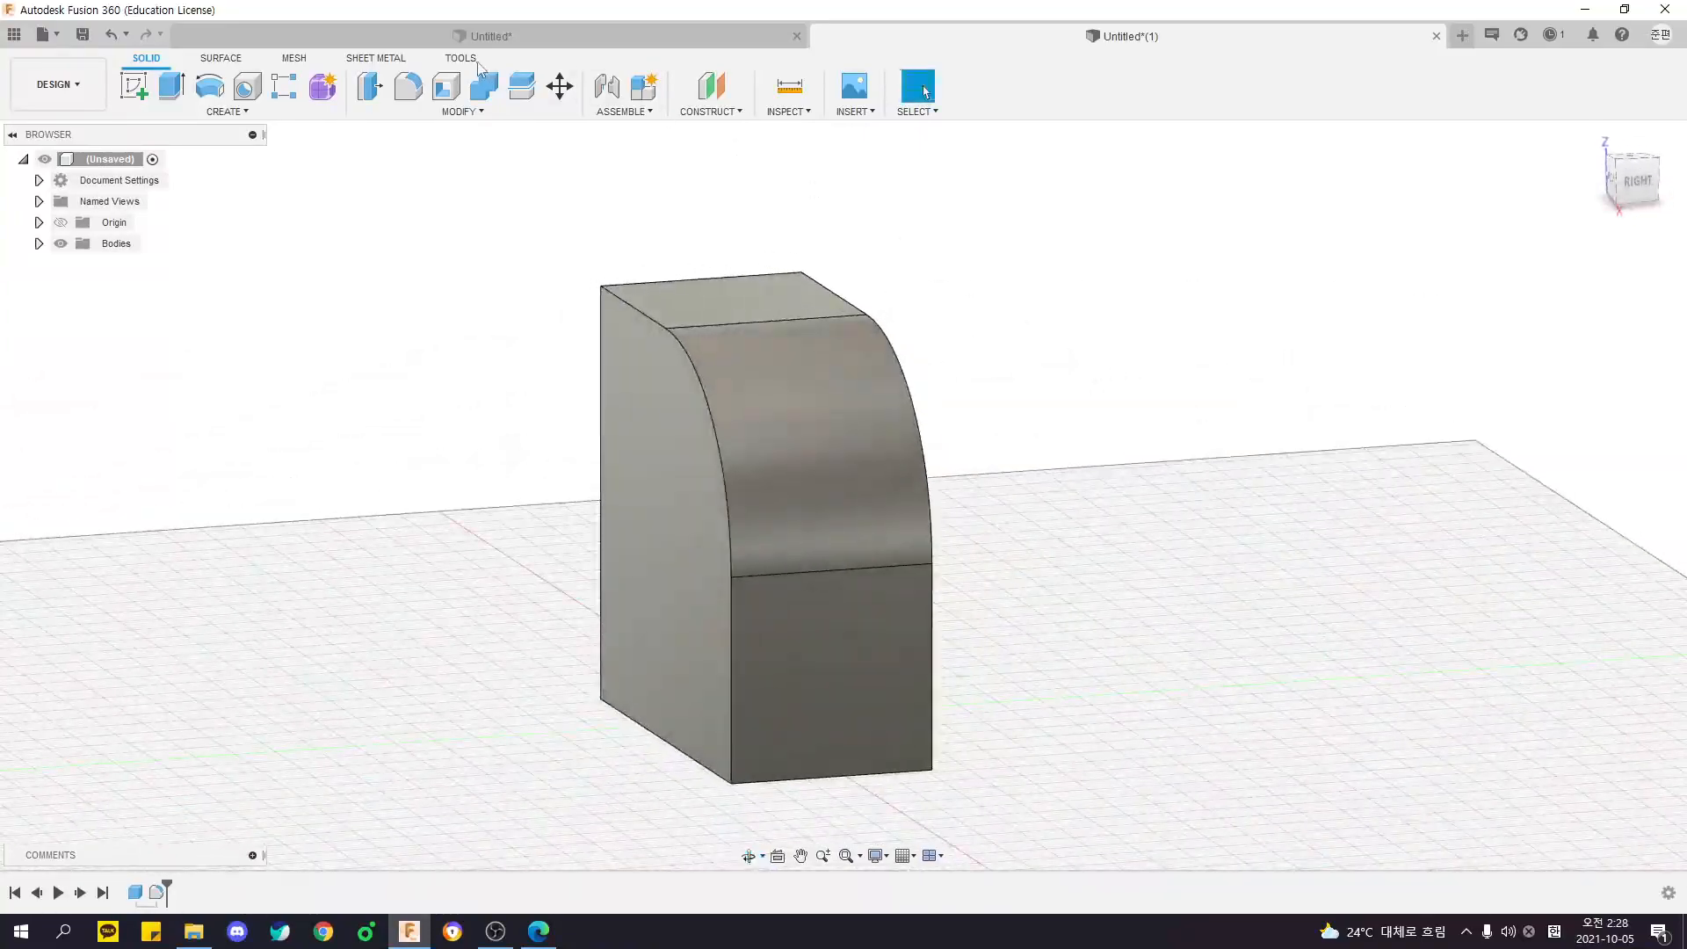
key(ctrl)
key(ctrl)
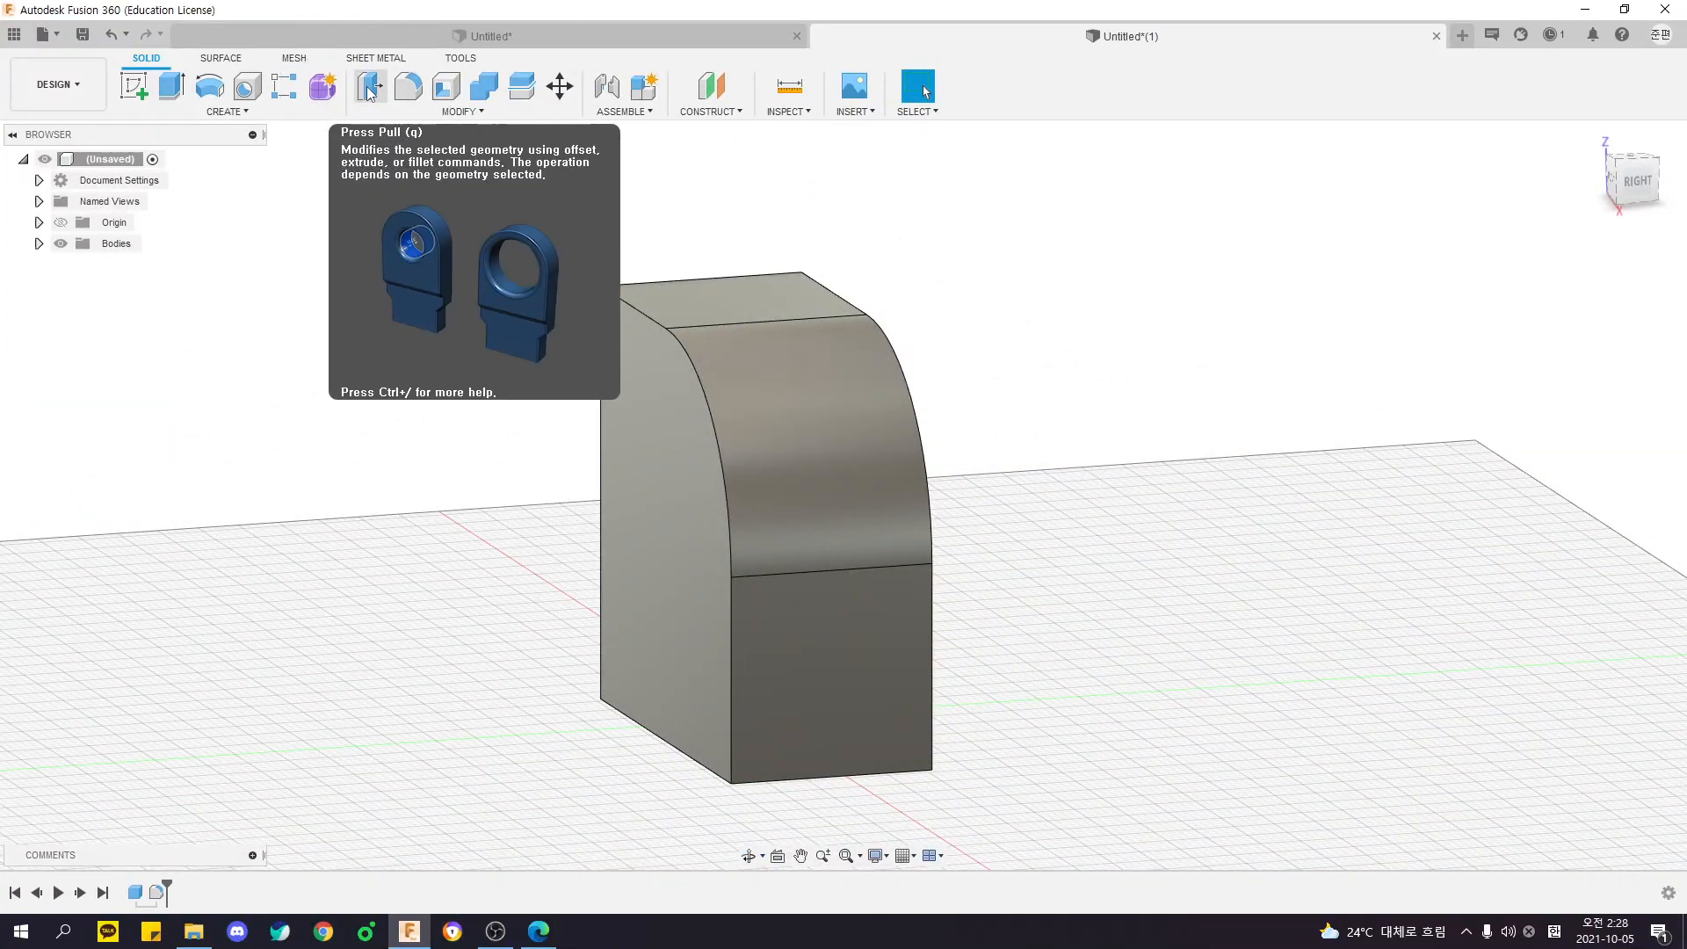
shift+middle_drag(1035, 255, 936, 280)
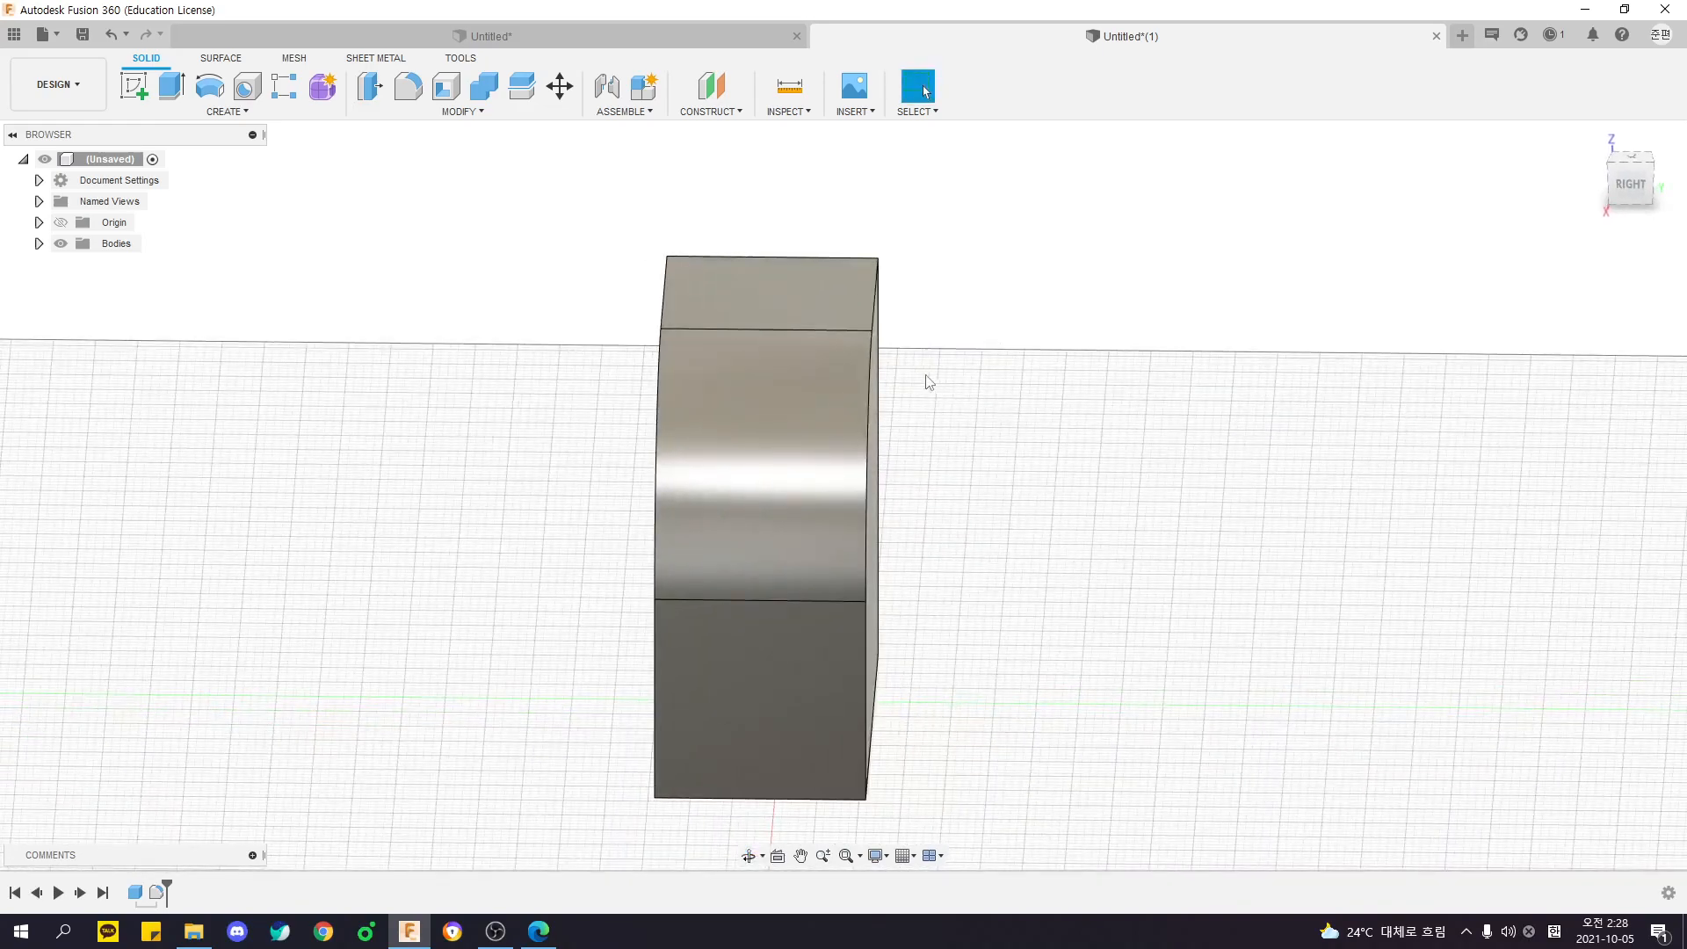
shift+middle_drag(978, 384, 1126, 366)
key(ctrl)
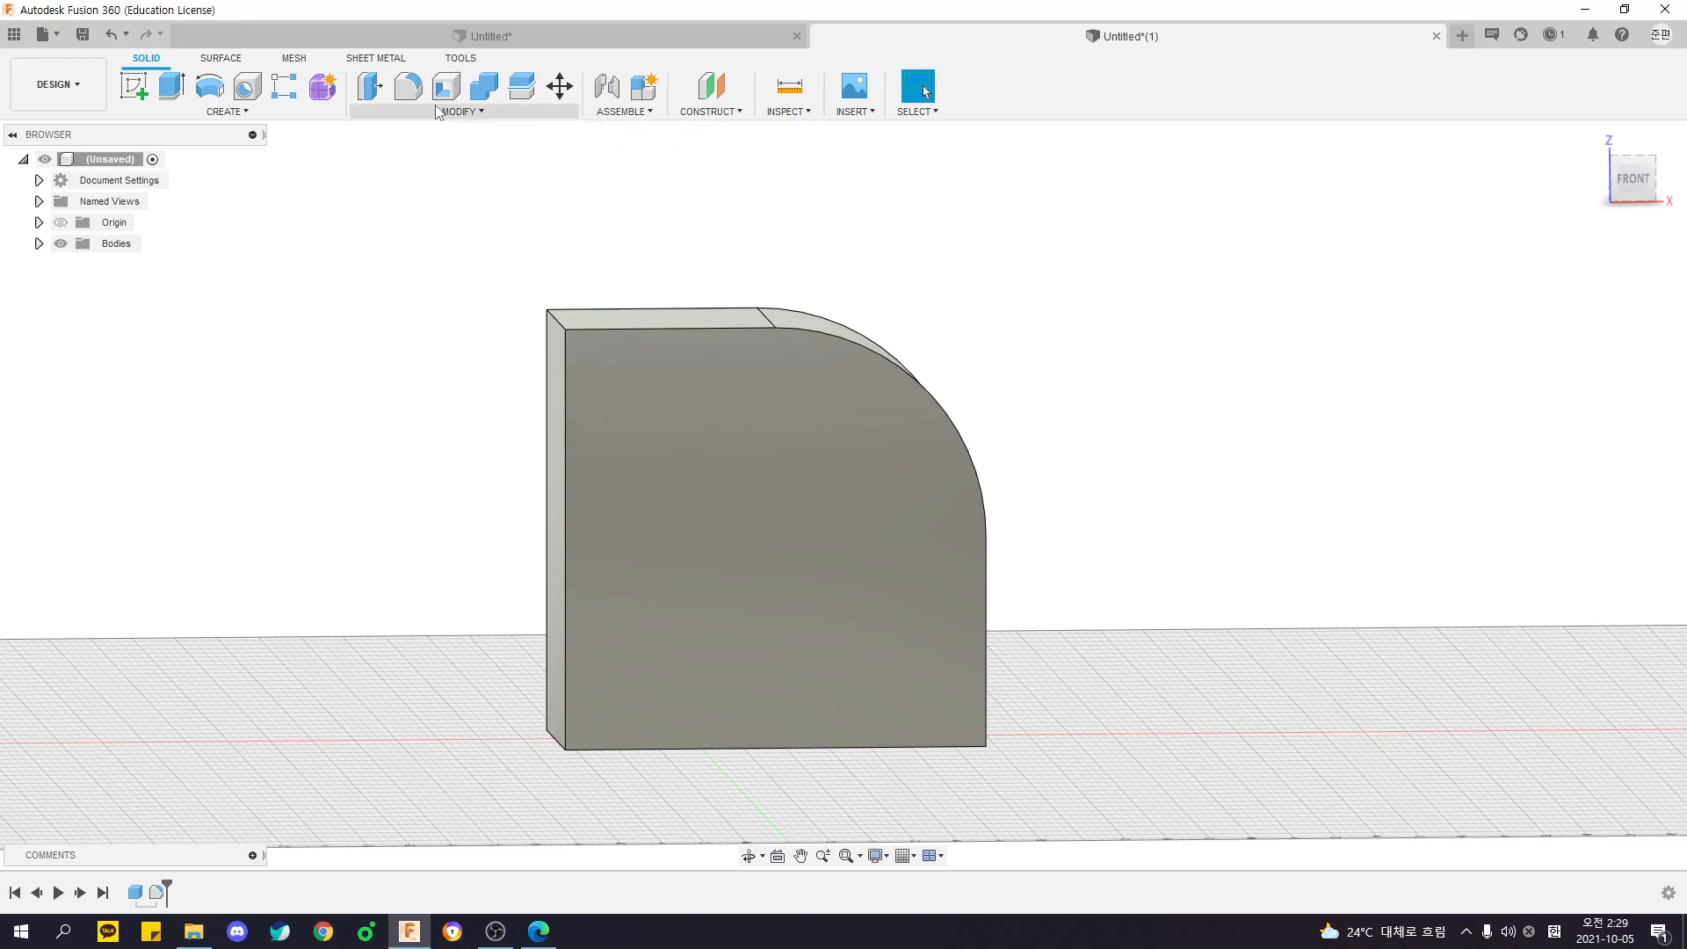
- Start Shell with the Inside direction and select the large front face and its opposite back face for removal
click(436, 111)
key(ctrl)
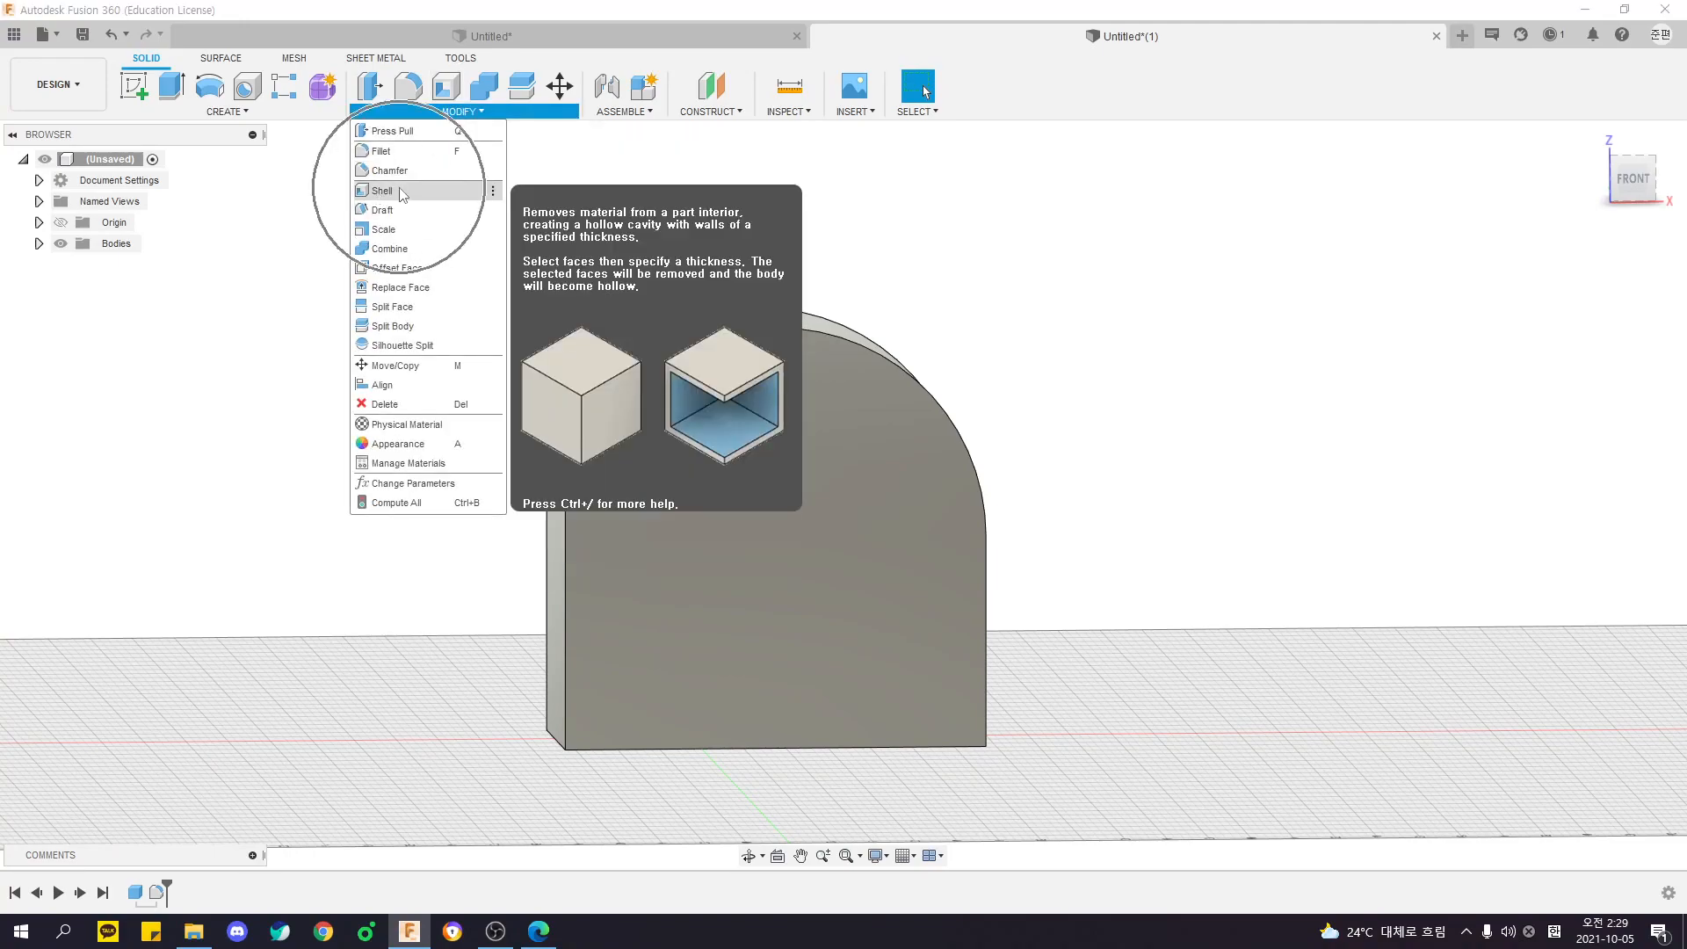
click(402, 192)
shift+middle_drag(727, 233, 932, 246)
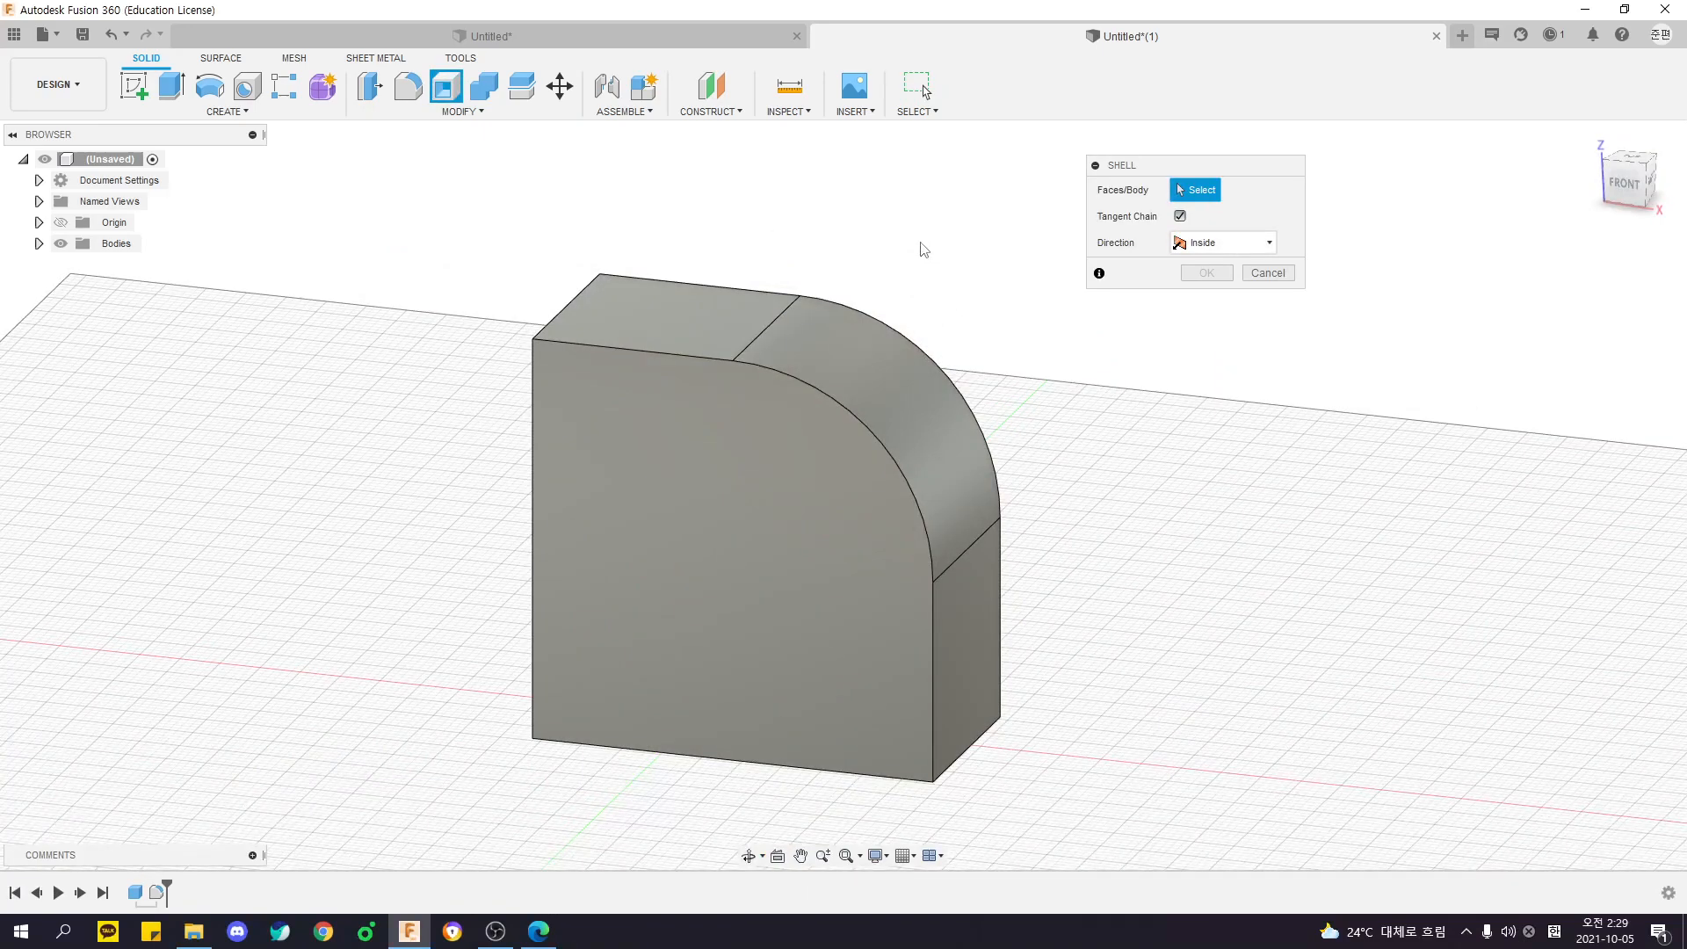
click(703, 519)
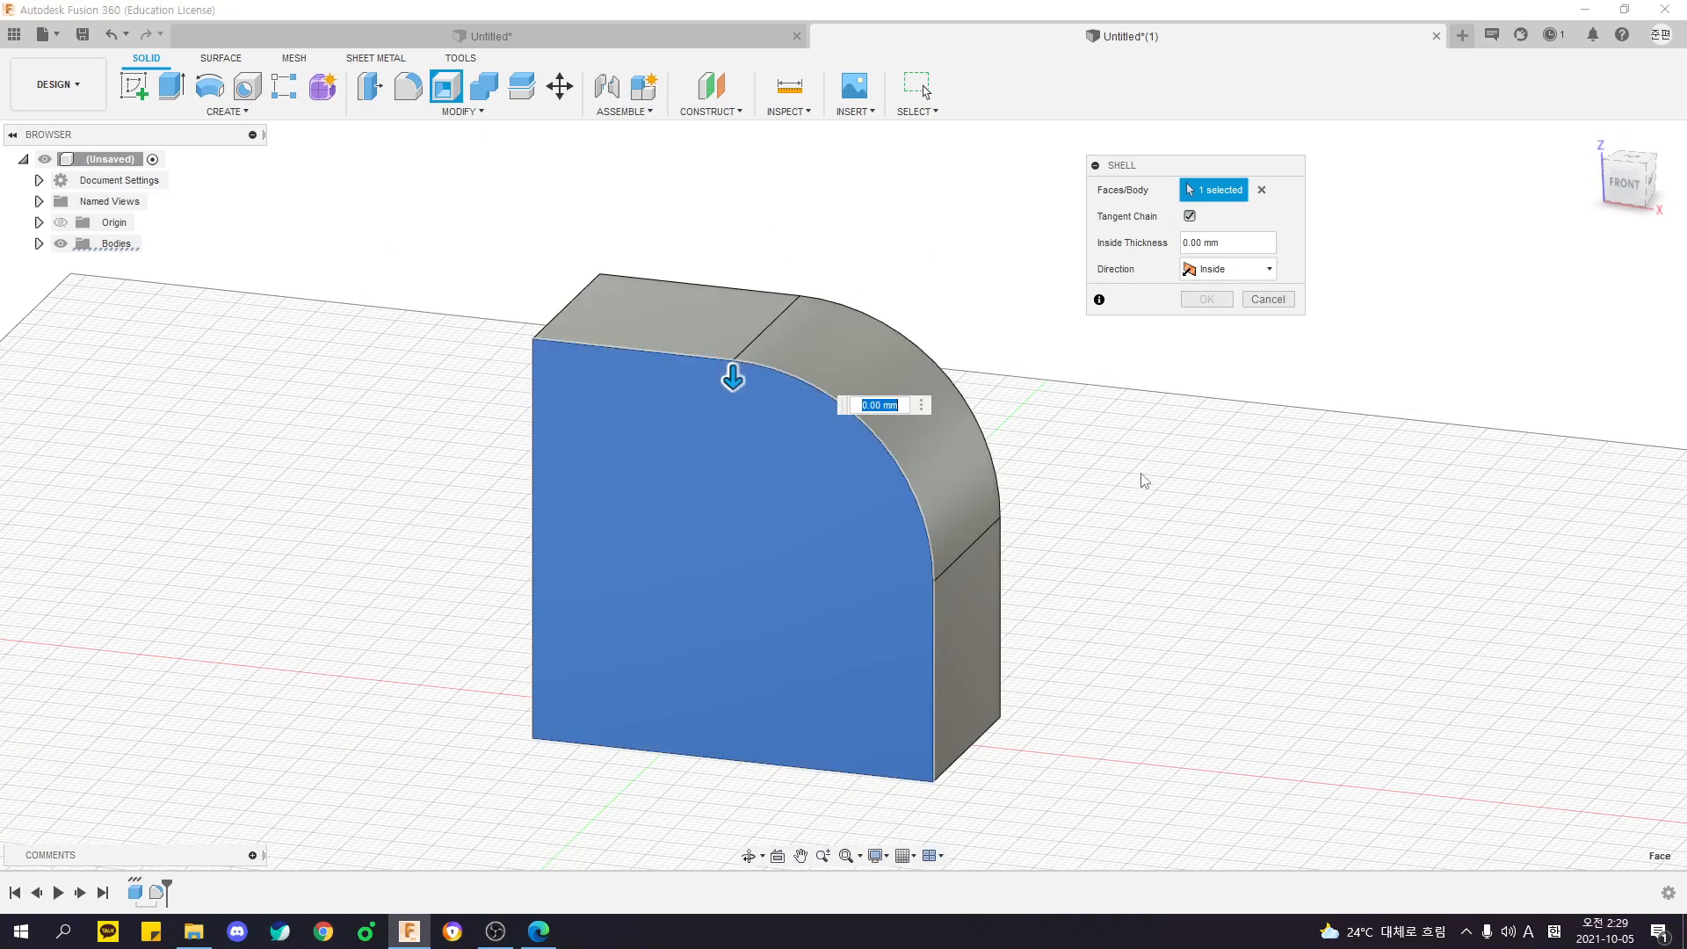
shift+middle_drag(734, 376, 967, 369)
click(826, 513)
shift+middle_drag(413, 488, 614, 464)
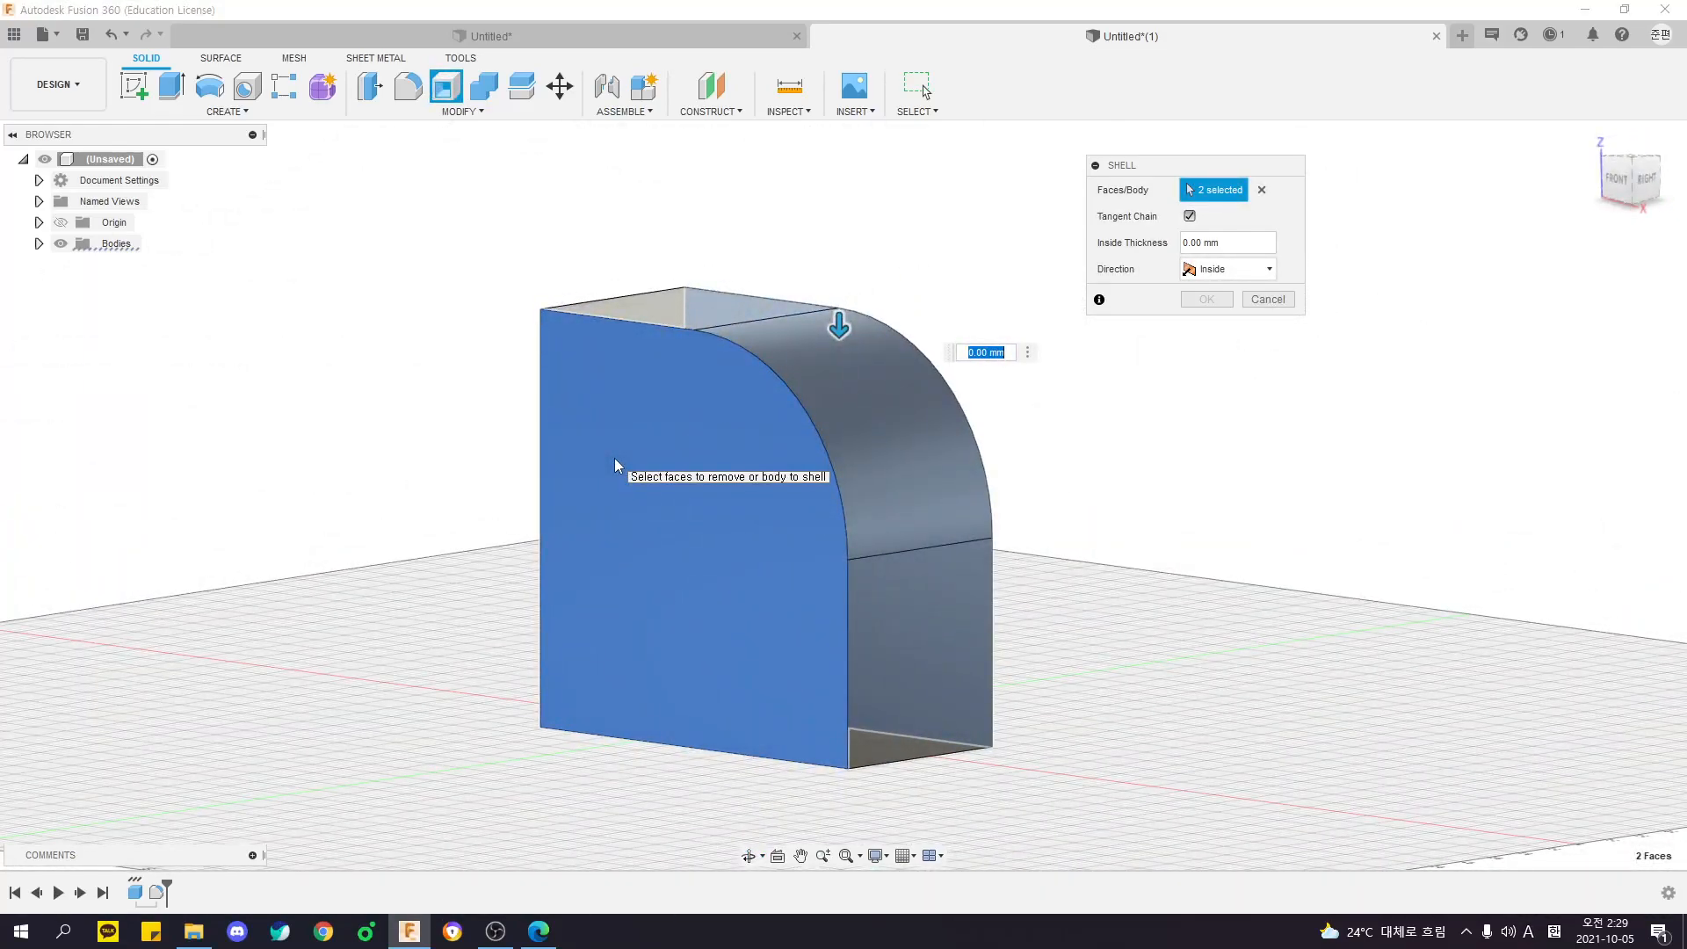
shift+middle_drag(1112, 453, 1090, 443)
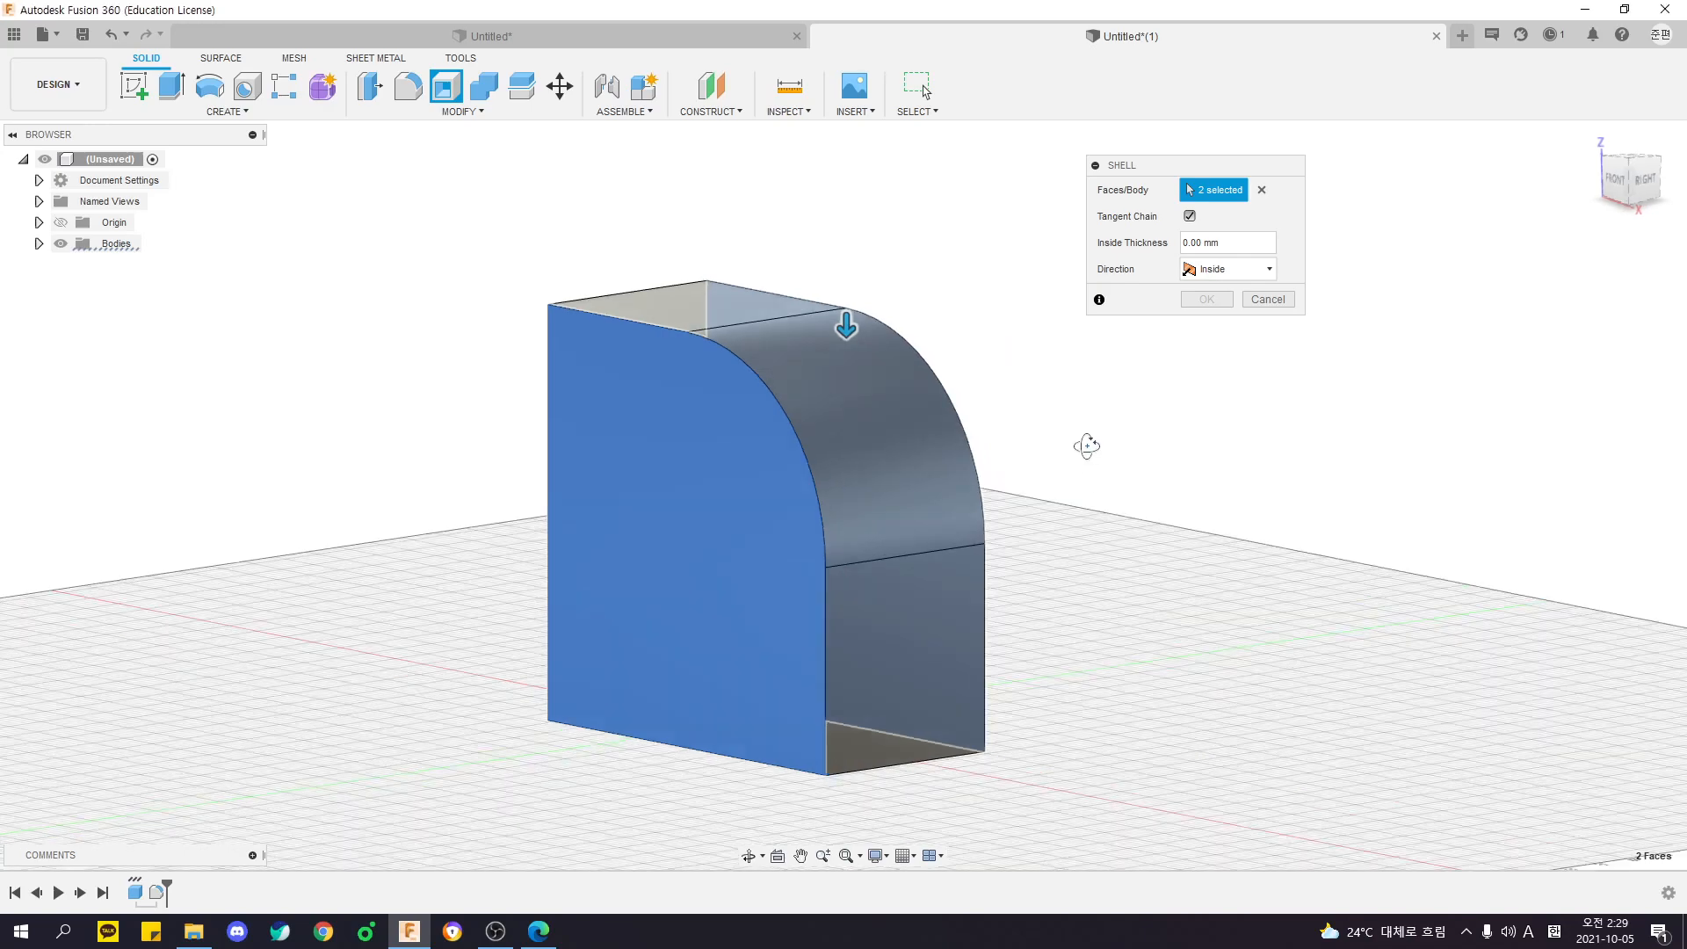
shift+middle_drag(745, 823, 832, 751)
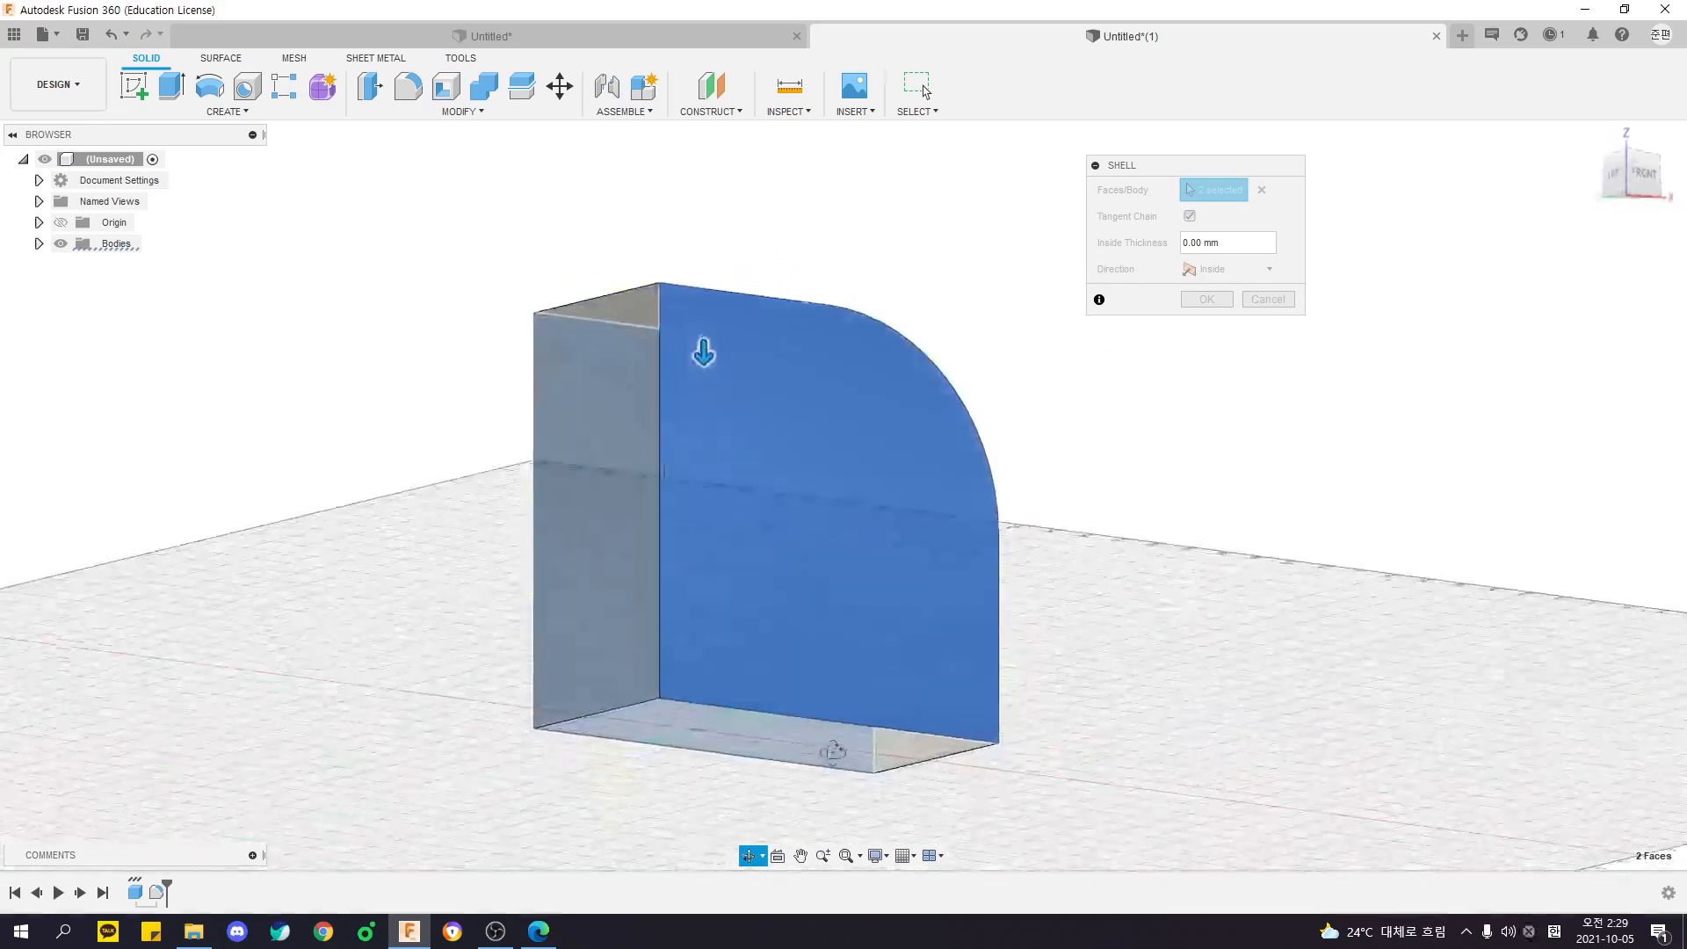
- Set the shell's inside thickness to 5 mm and complete the shell
shift+middle_drag(1116, 360, 1082, 501)
text(2)
text(5)
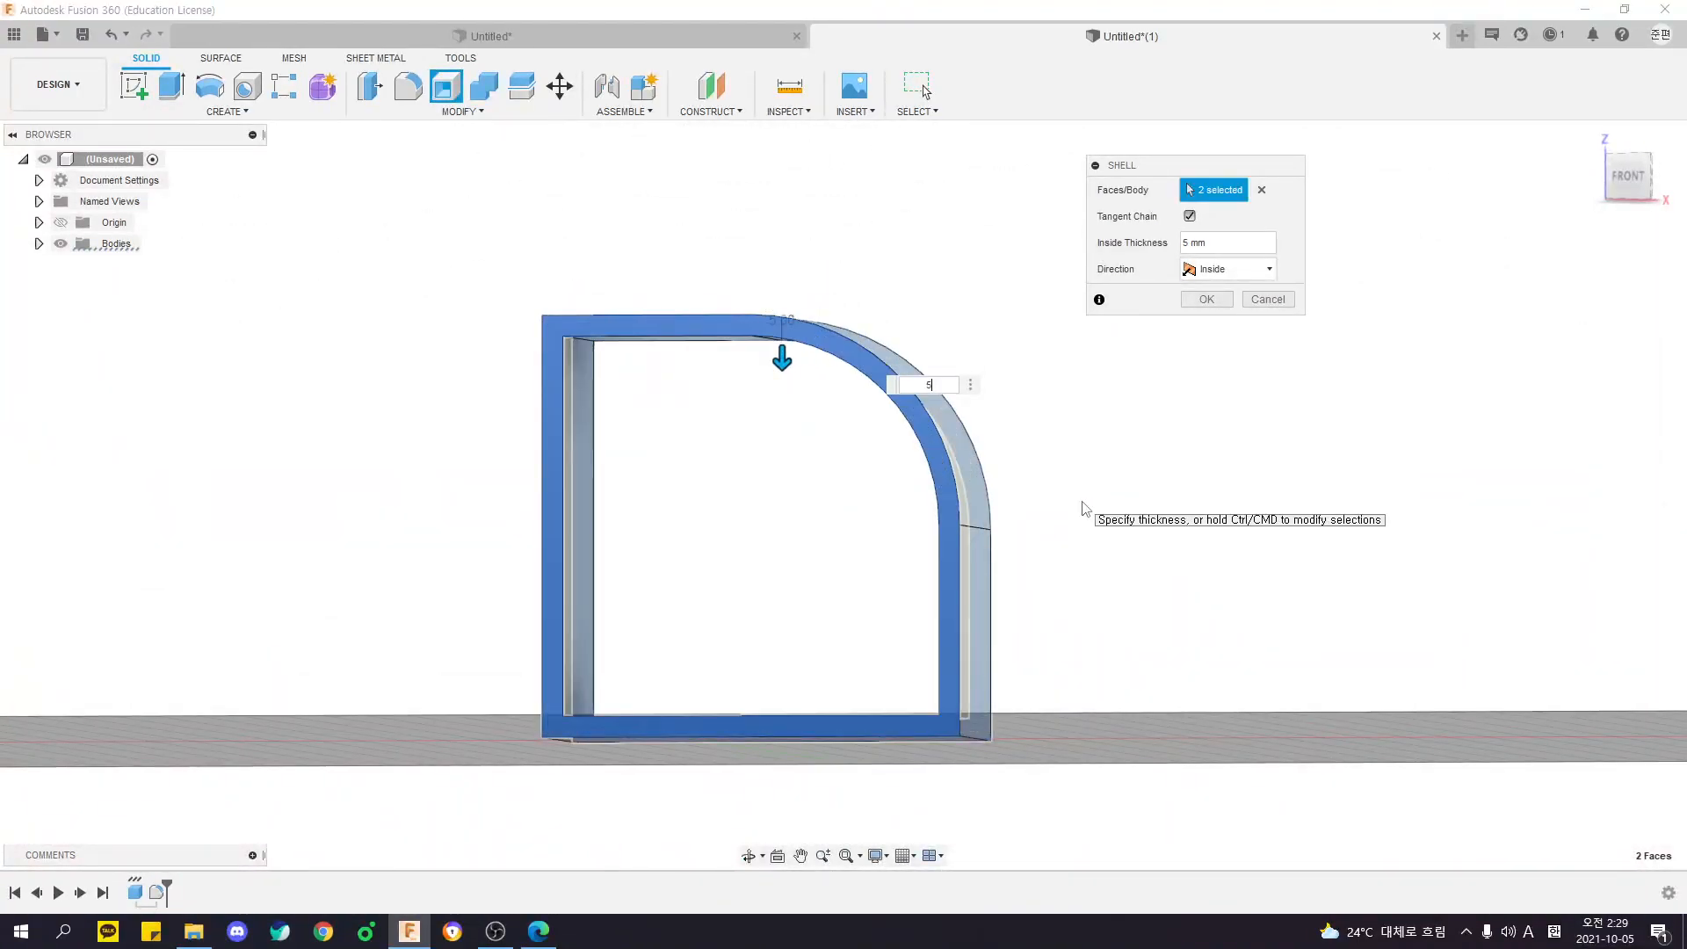
click(1183, 300)
shift+middle_drag(1178, 301, 1201, 388)
shift+middle_drag(1118, 475, 970, 455)
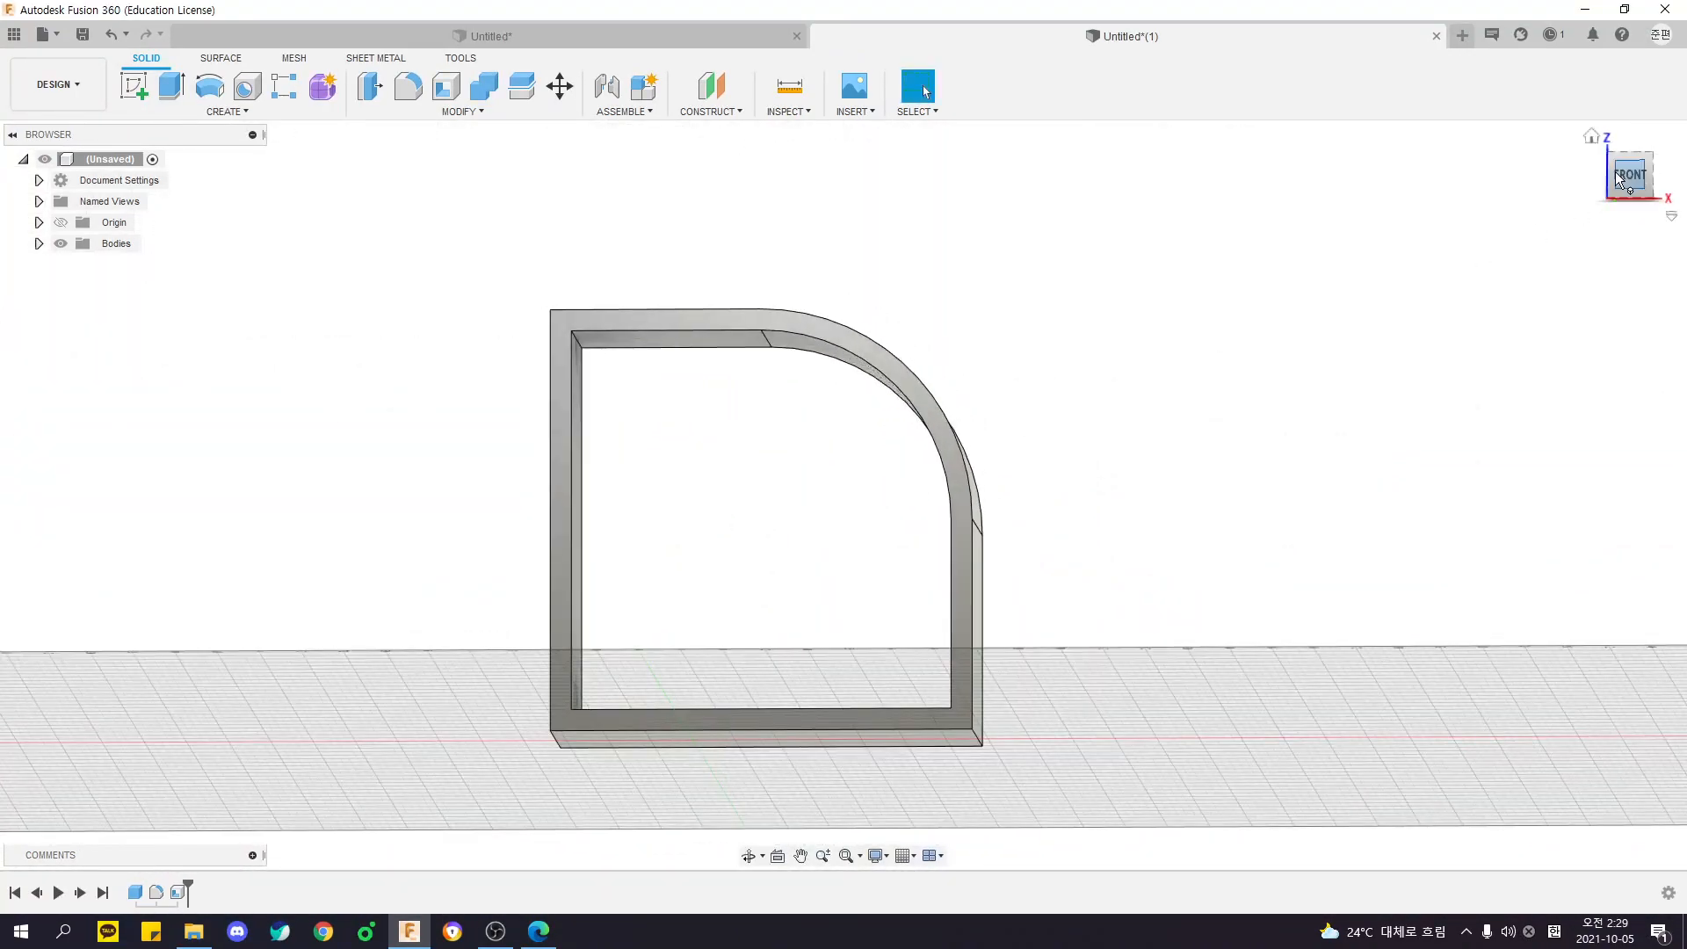
- Examine the shelled body's wall thickness and inner corner in the front view
click(1625, 178)
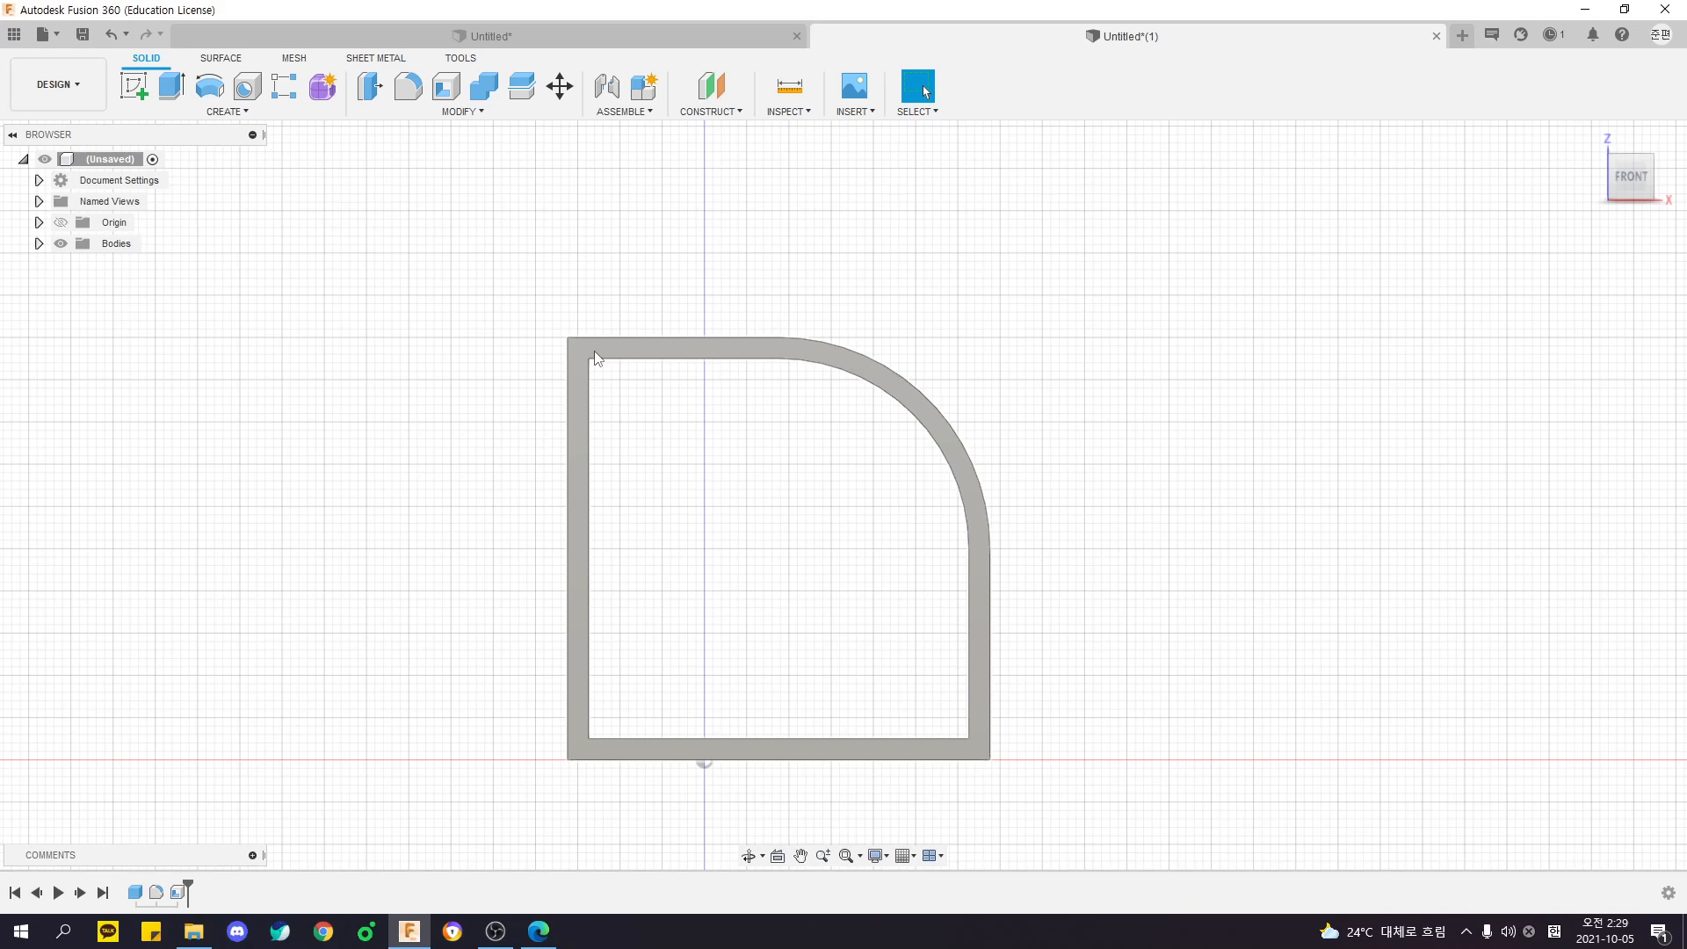
scroll(644, 380, up, 5)
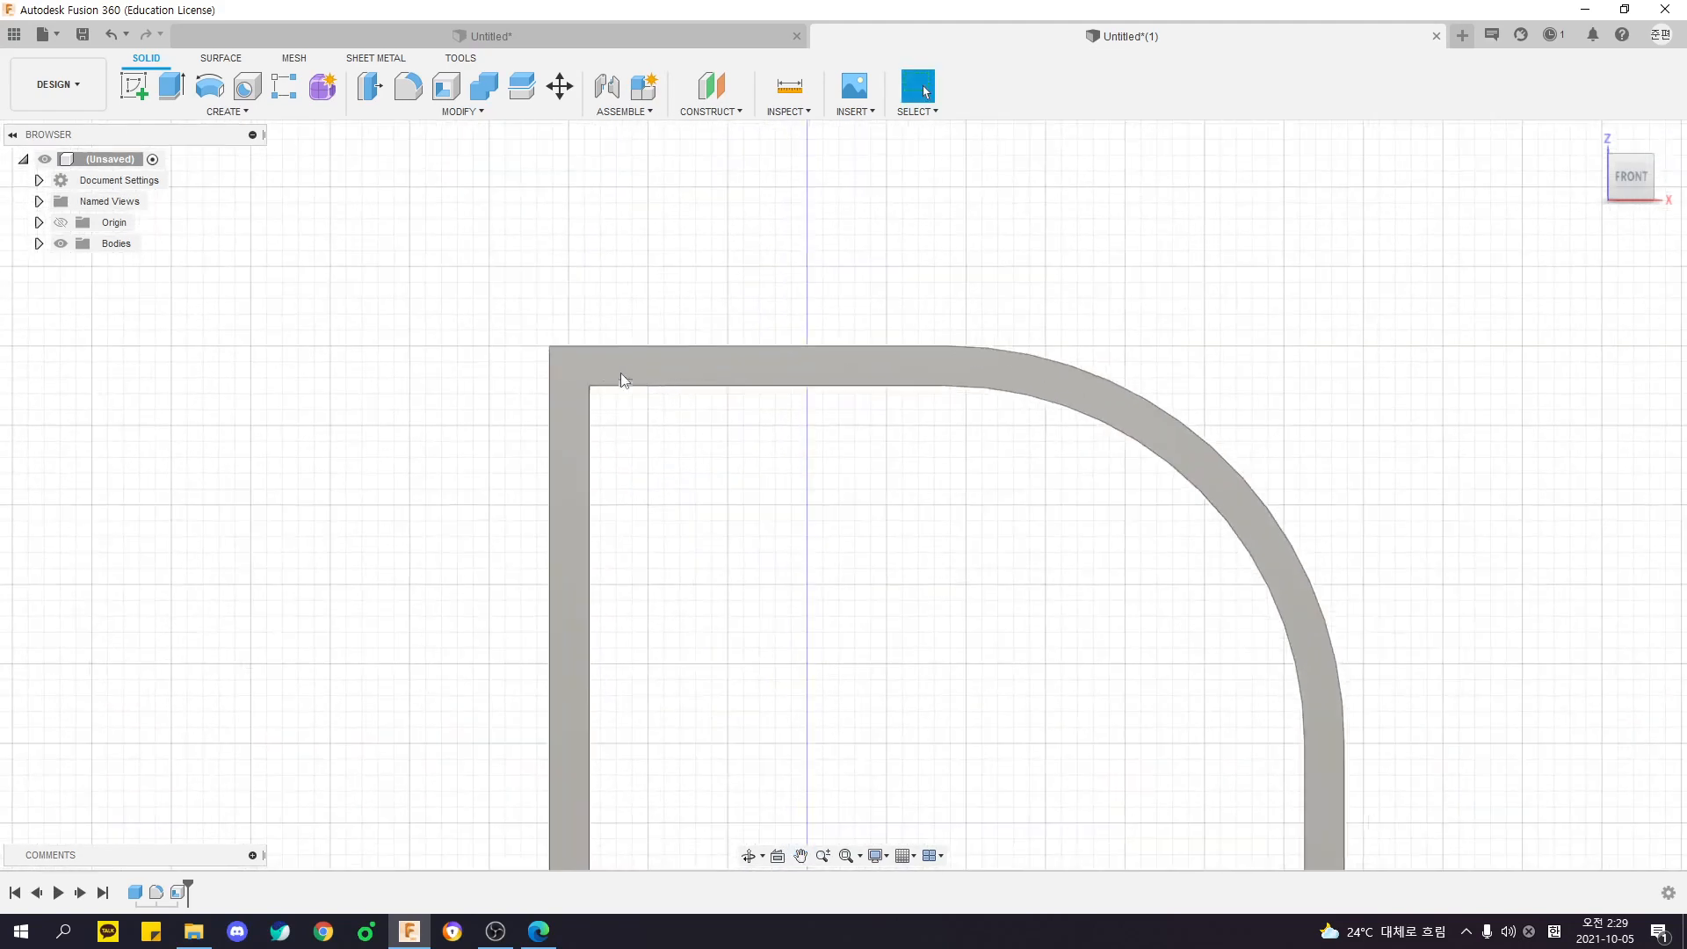
scroll(653, 406, up, 3)
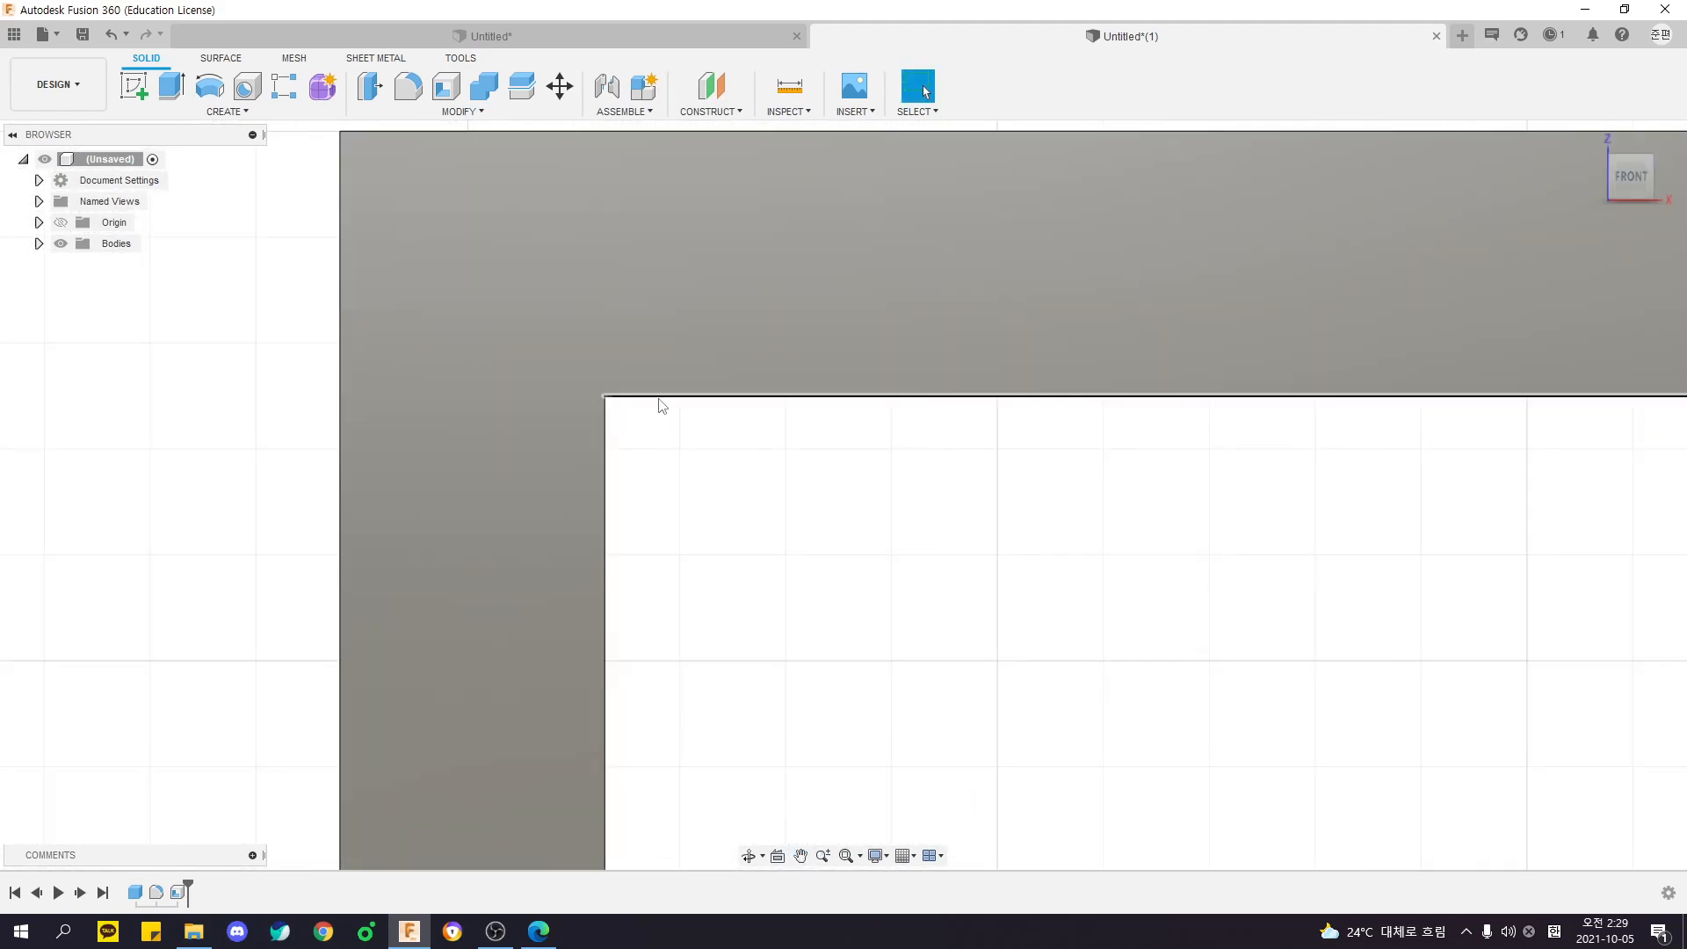
scroll(701, 425, down, 10)
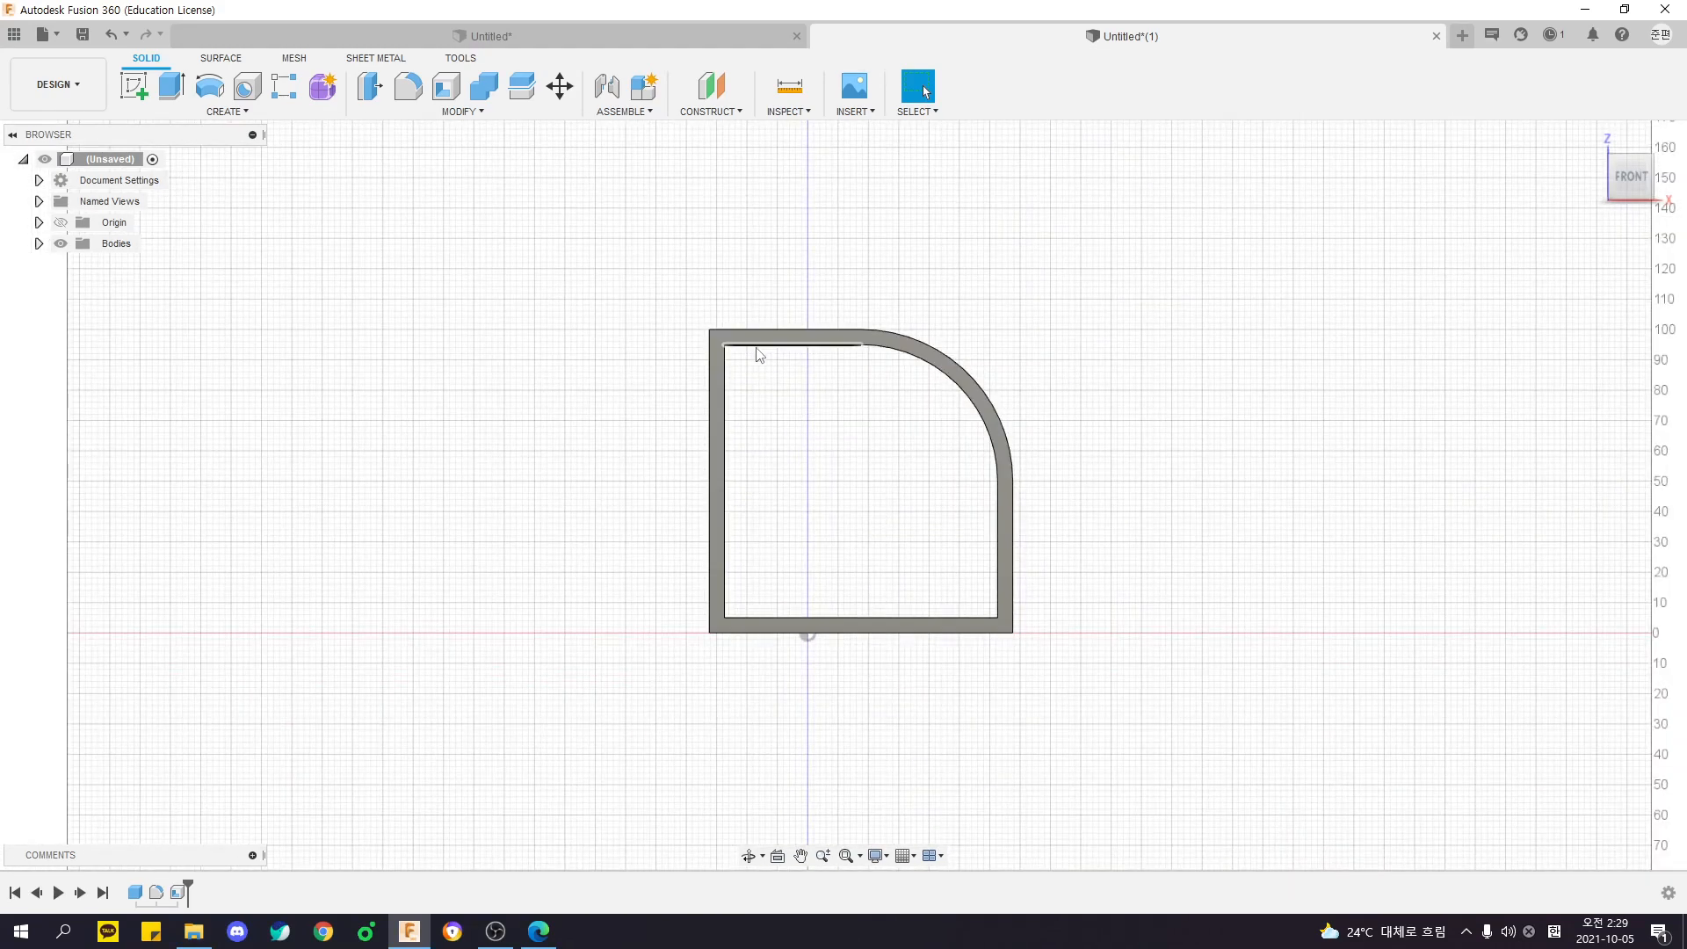
scroll(760, 360, up, 2)
shift+middle_drag(799, 313, 763, 242)
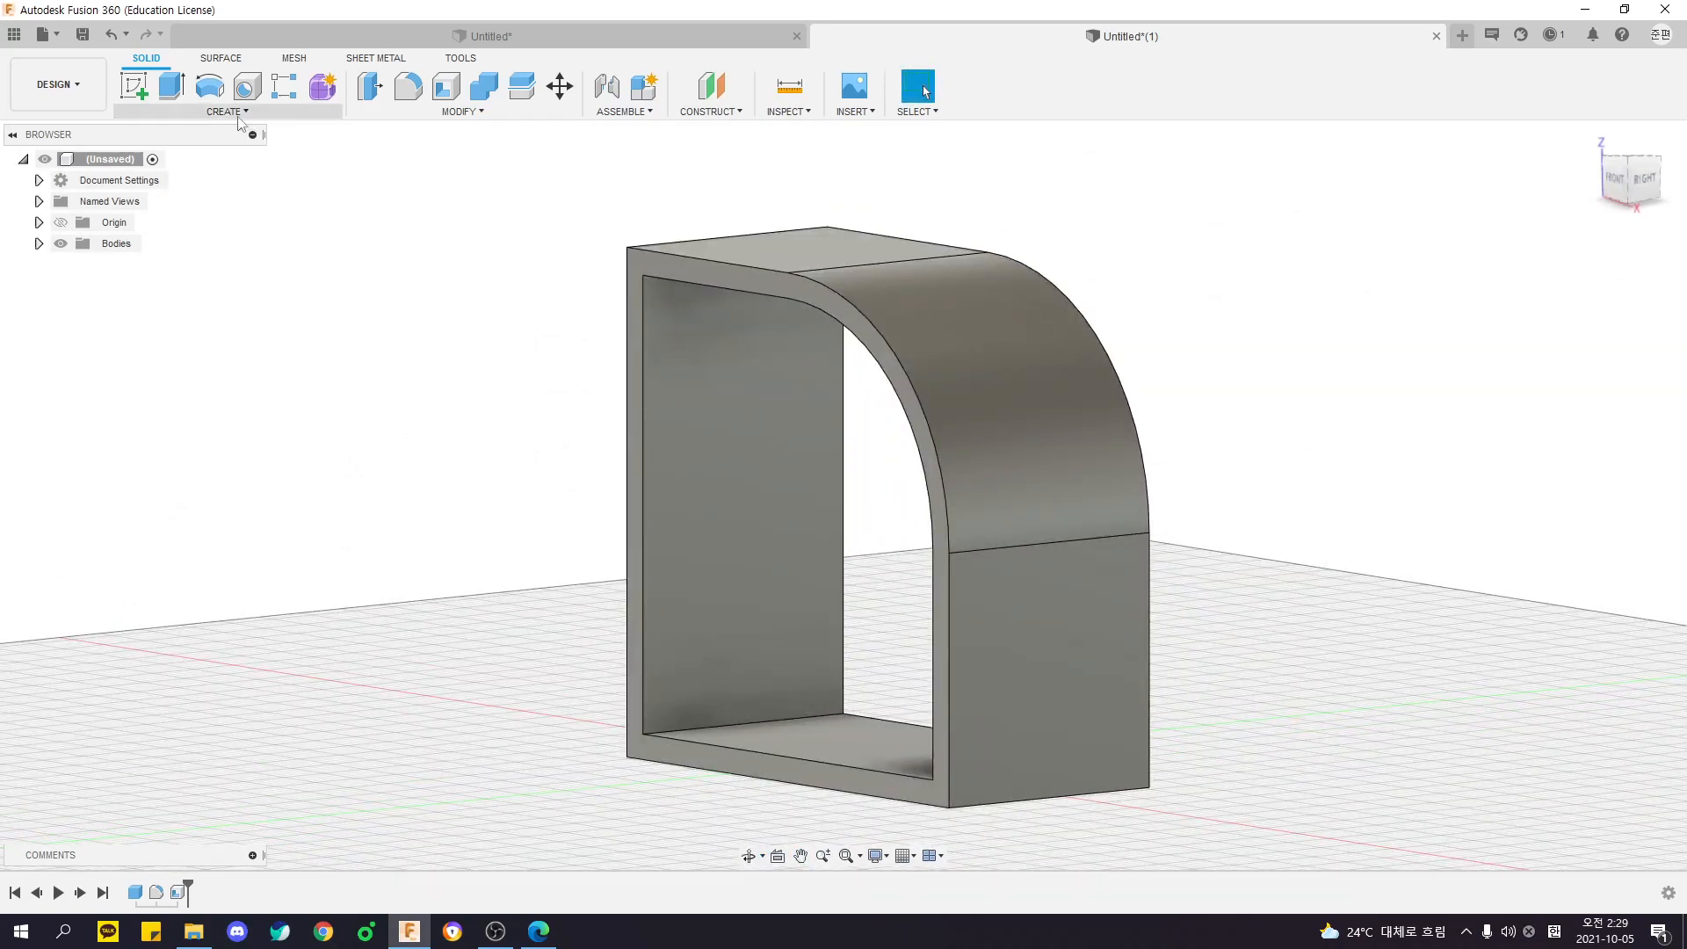
- Start a new sketch and cancel it before choosing a plane
click(138, 91)
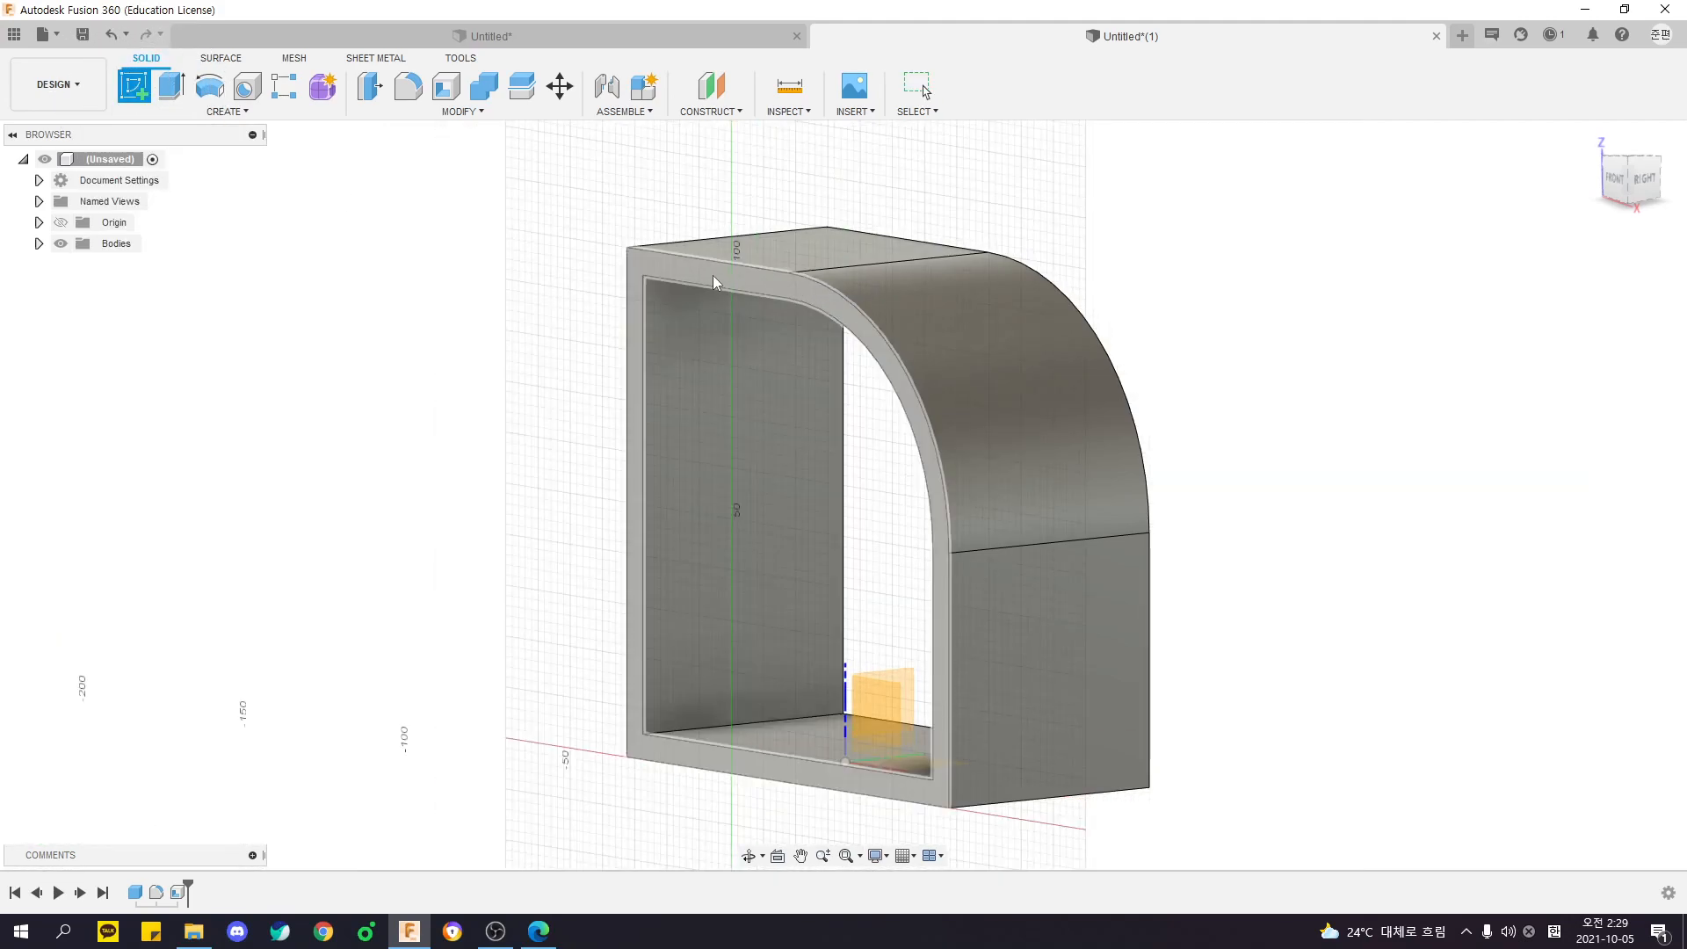
key(Escape)
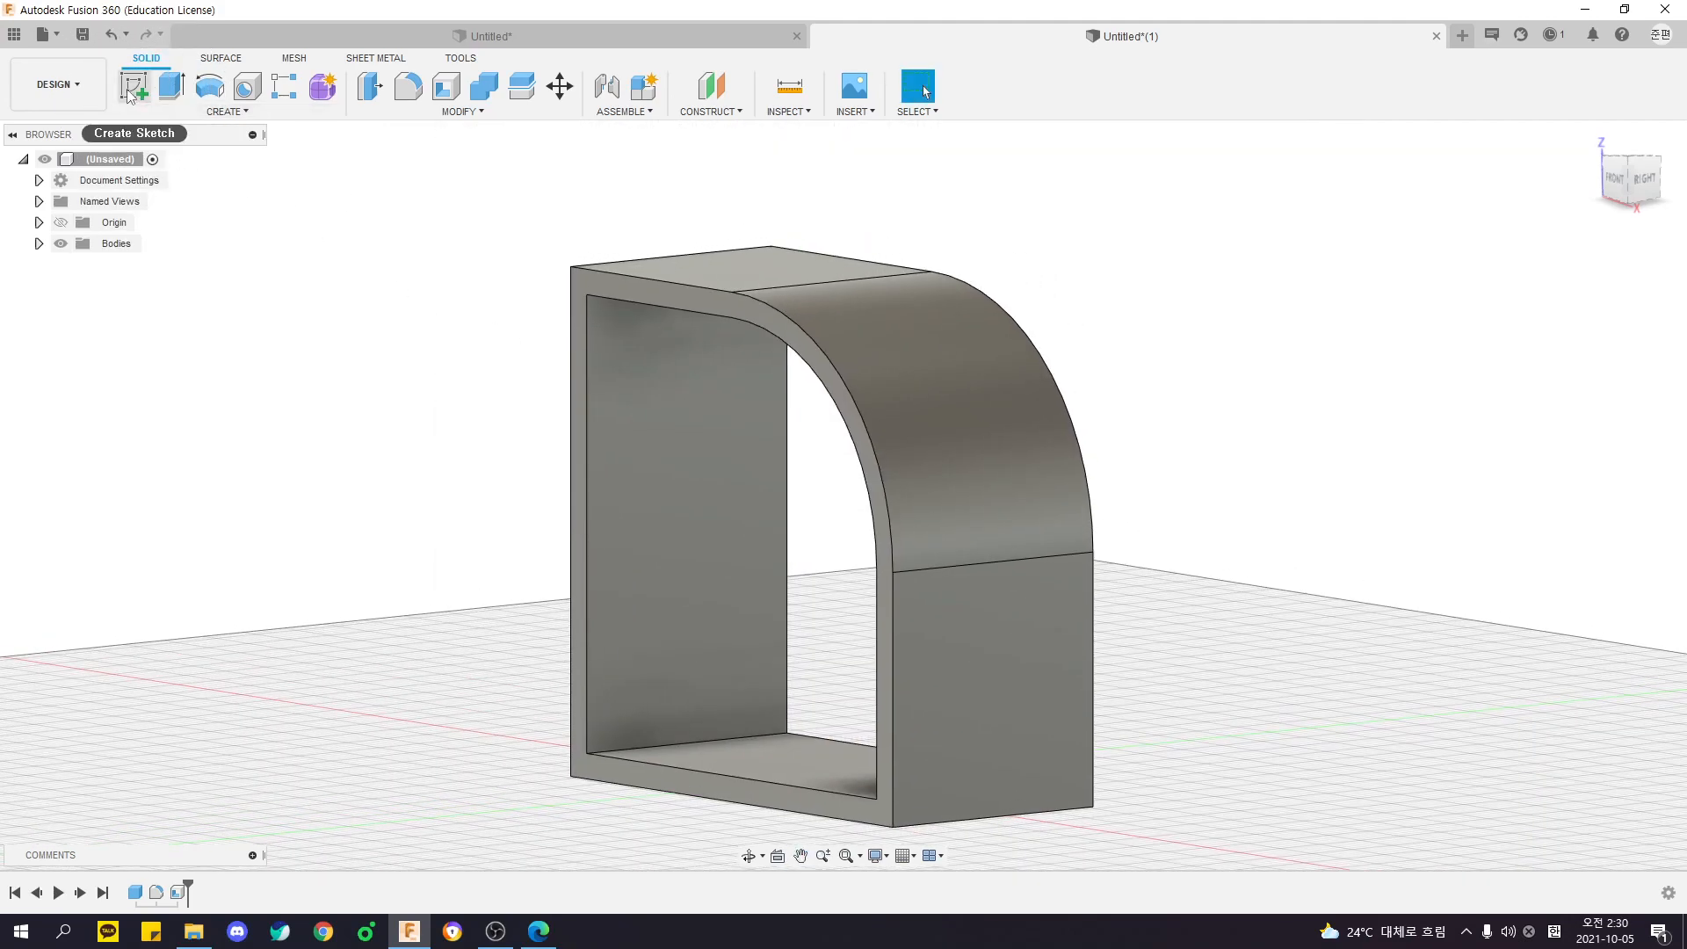
- Start a new sketch on the front rim face of the shelled body
click(129, 92)
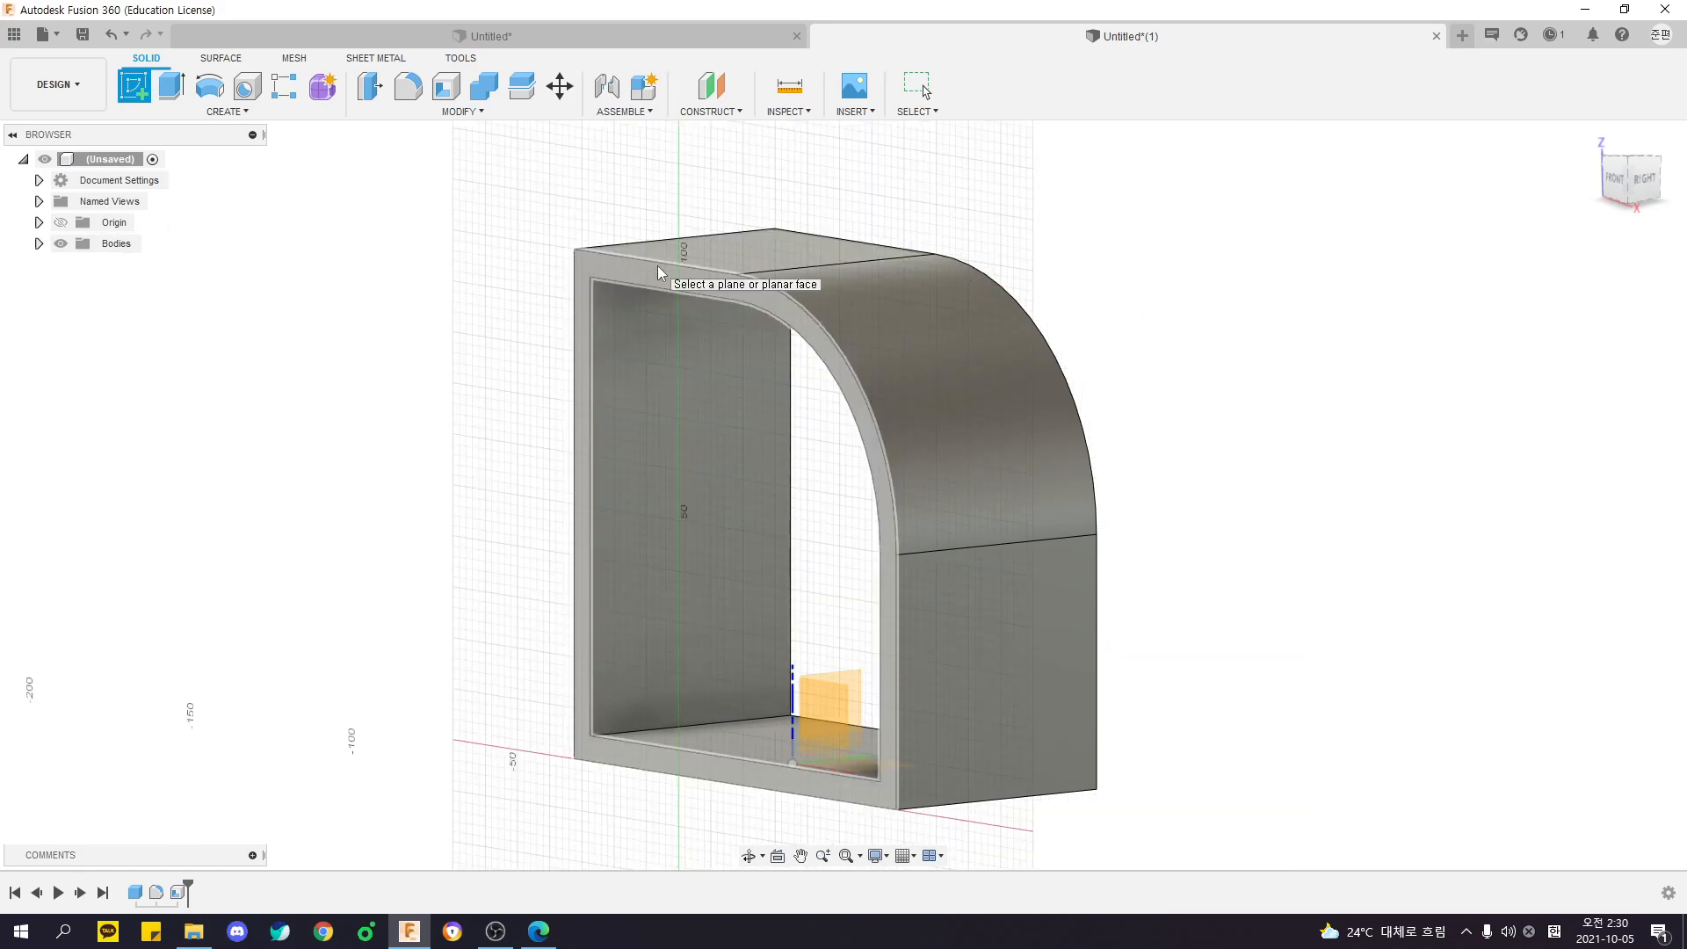
click(657, 266)
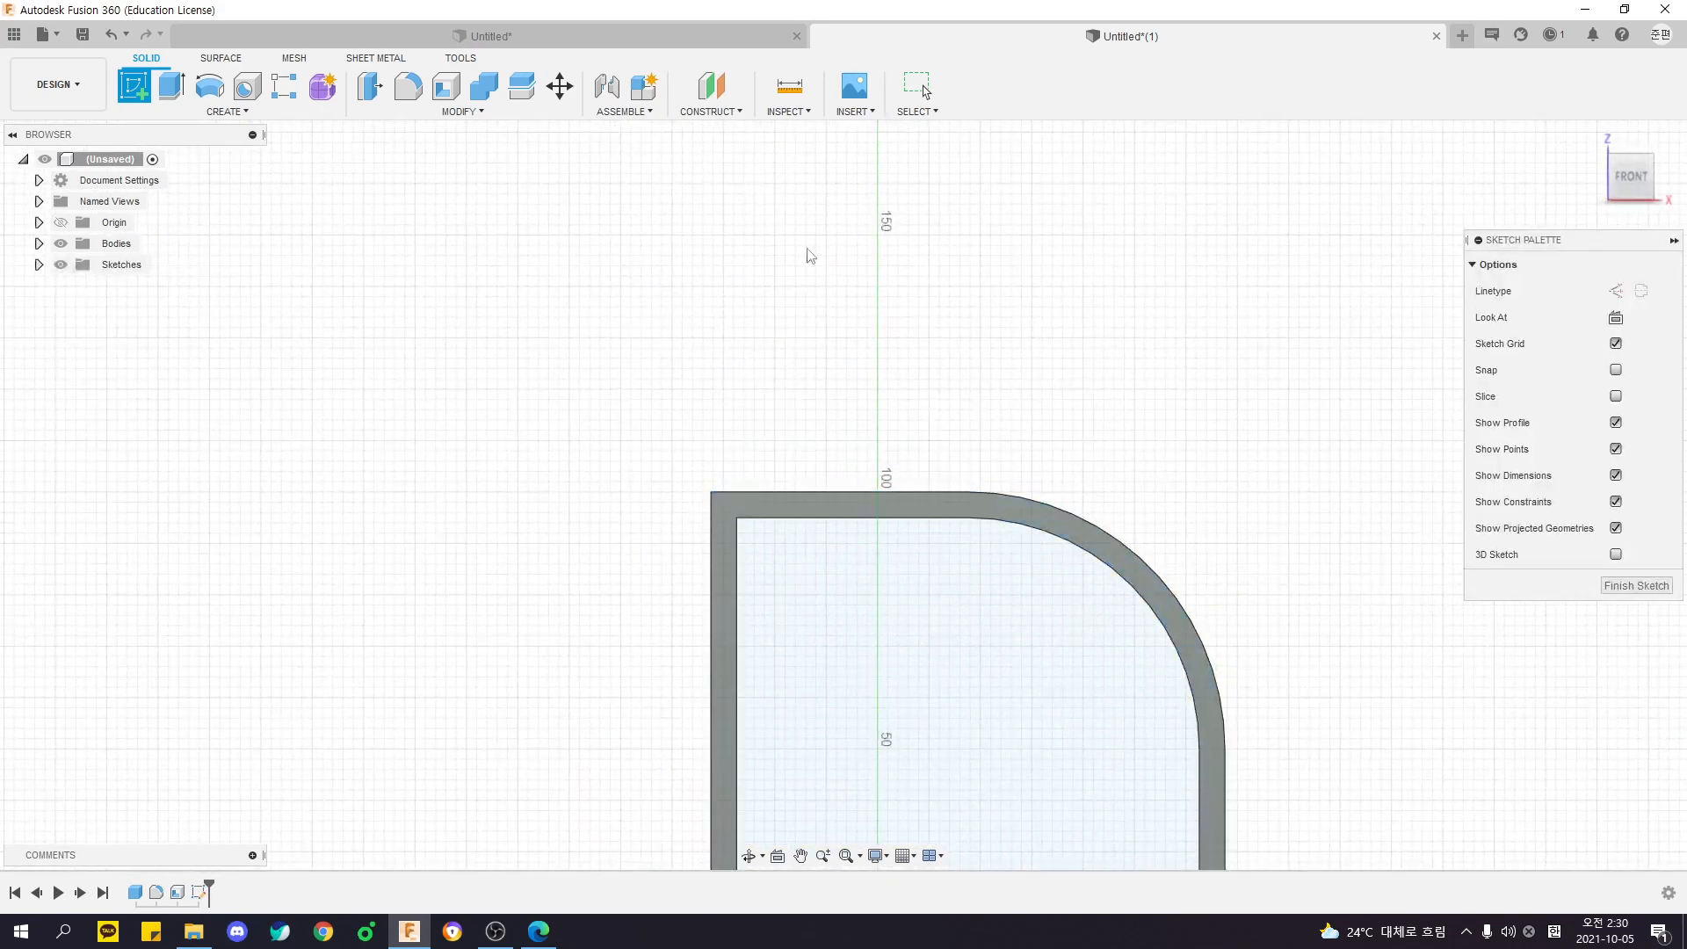
middle_drag(915, 416, 1015, 585)
shift+middle_drag(1046, 509, 926, 483)
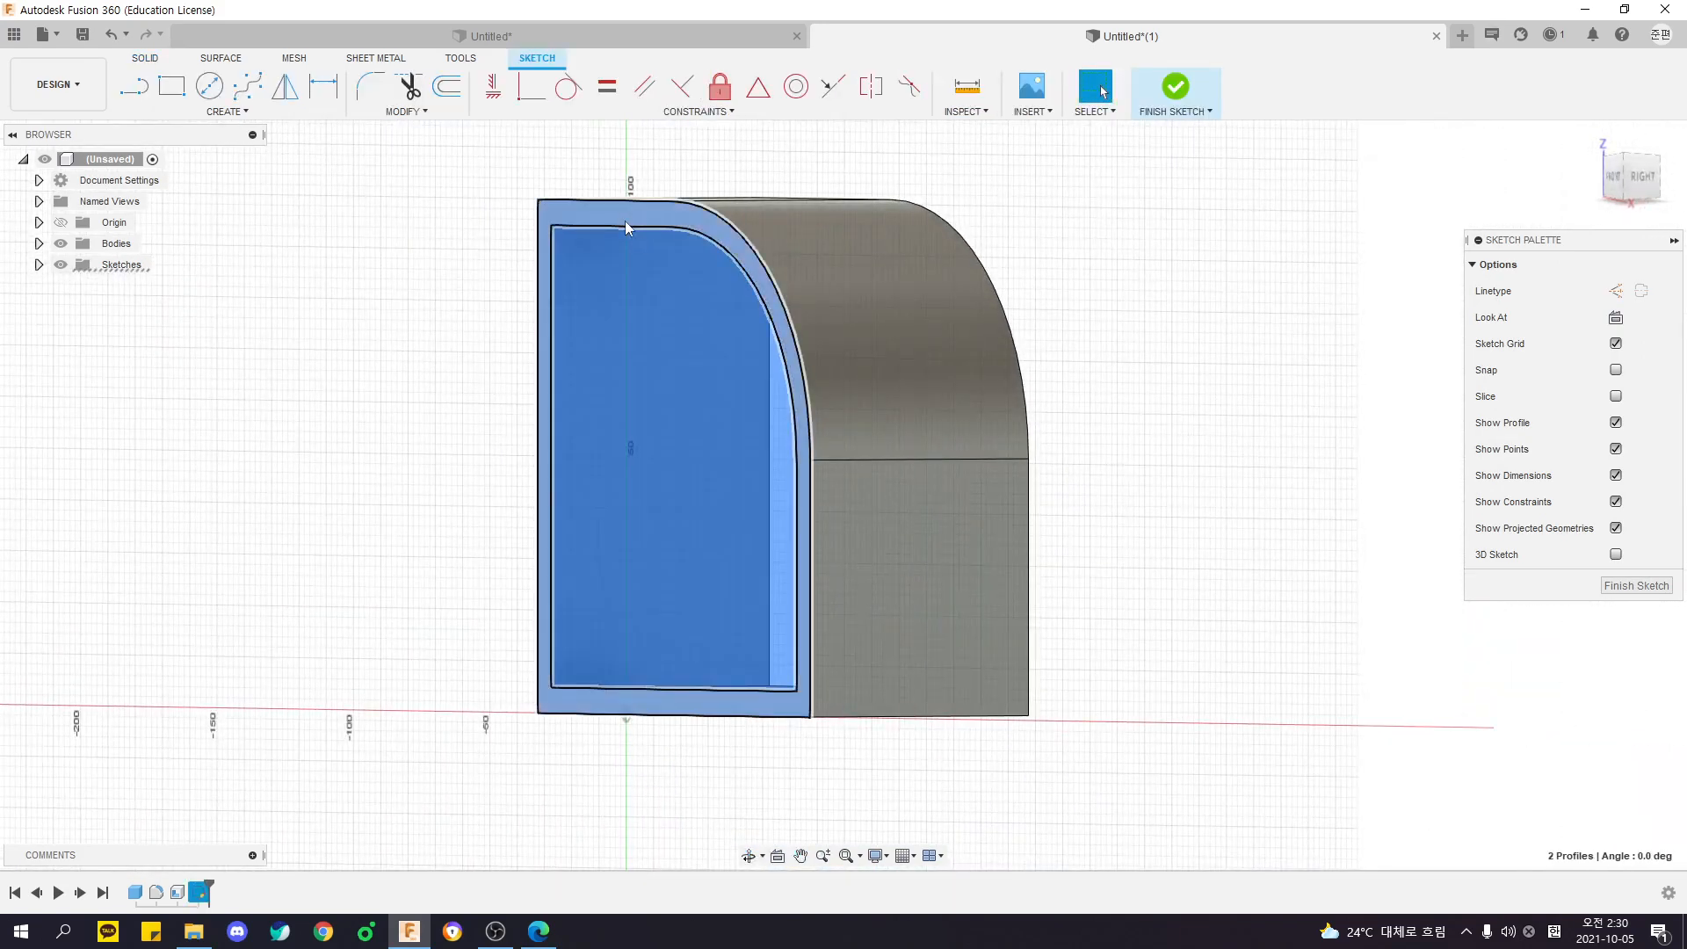
- Hide the bodies to examine the sketch's inner and rim profiles, finish the sketch, and show the bodies again
click(61, 244)
shift+middle_drag(194, 265, 281, 273)
click(572, 227)
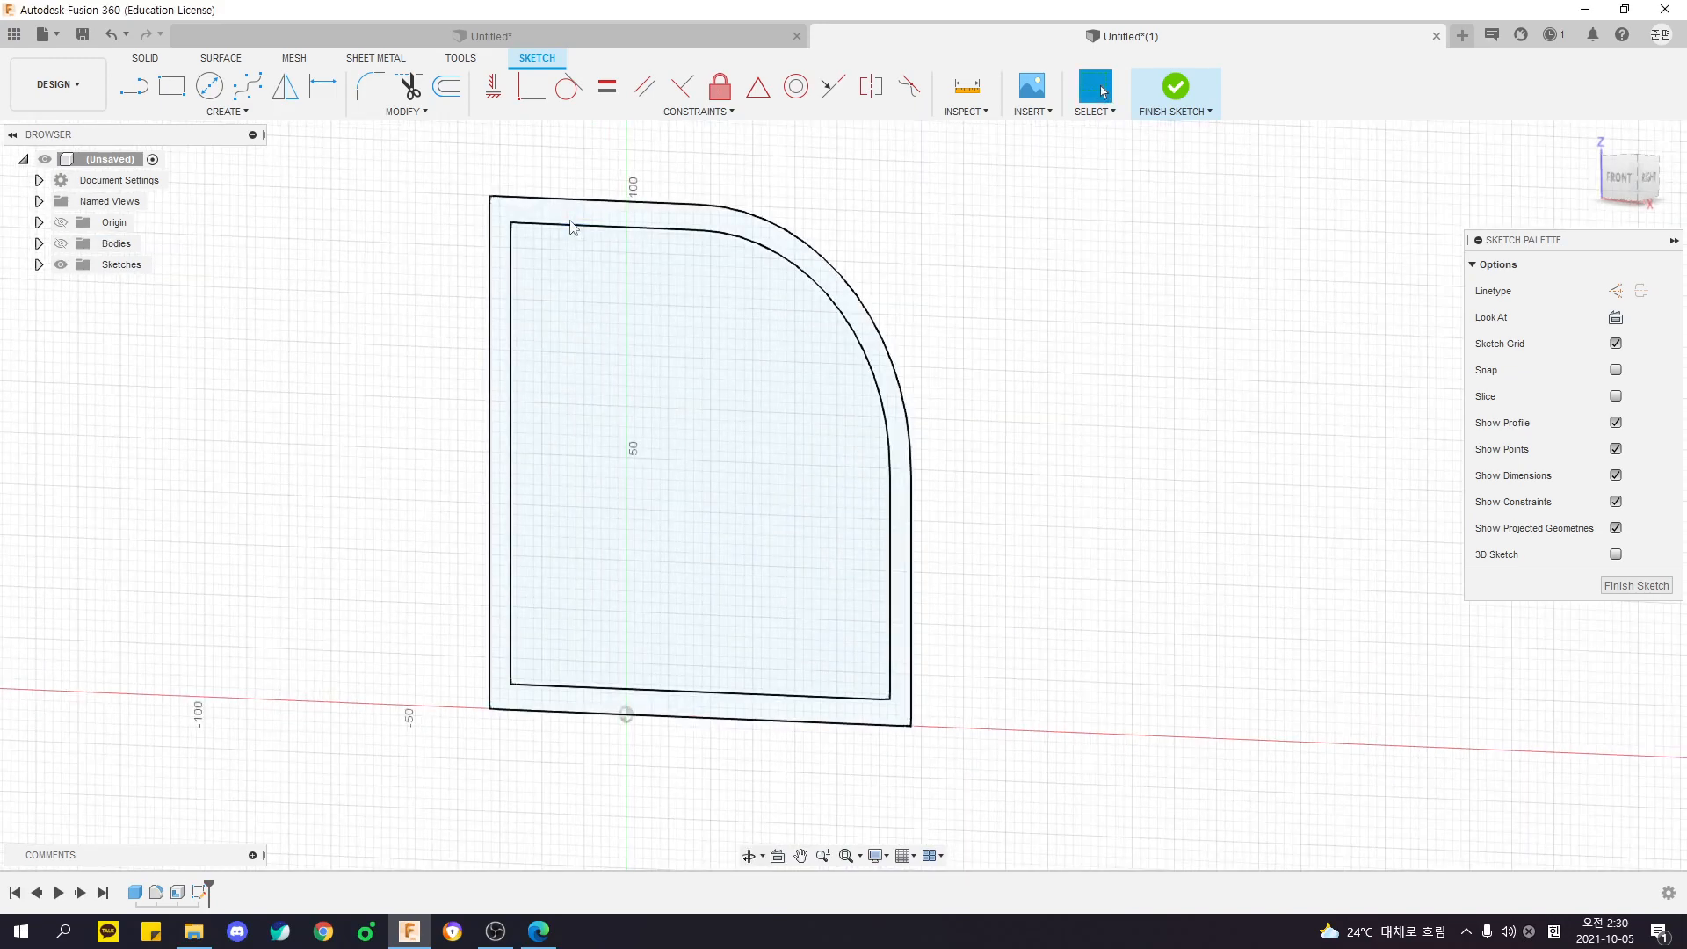
click(703, 346)
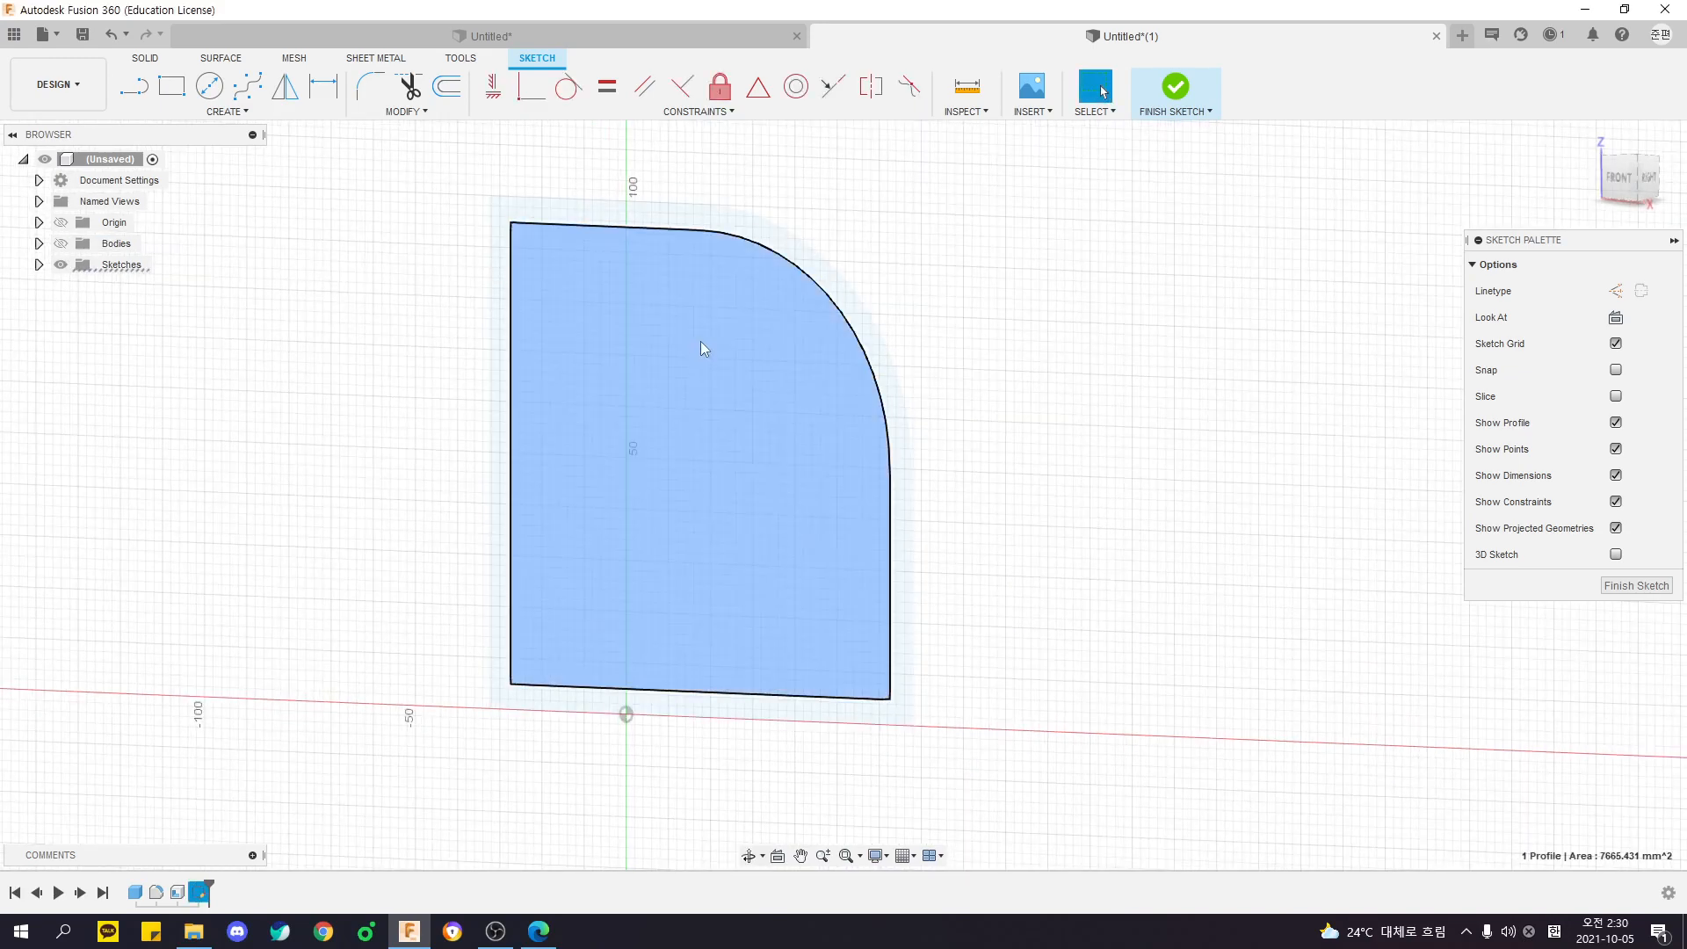
key(Delete)
shift+middle_drag(1092, 264, 1048, 253)
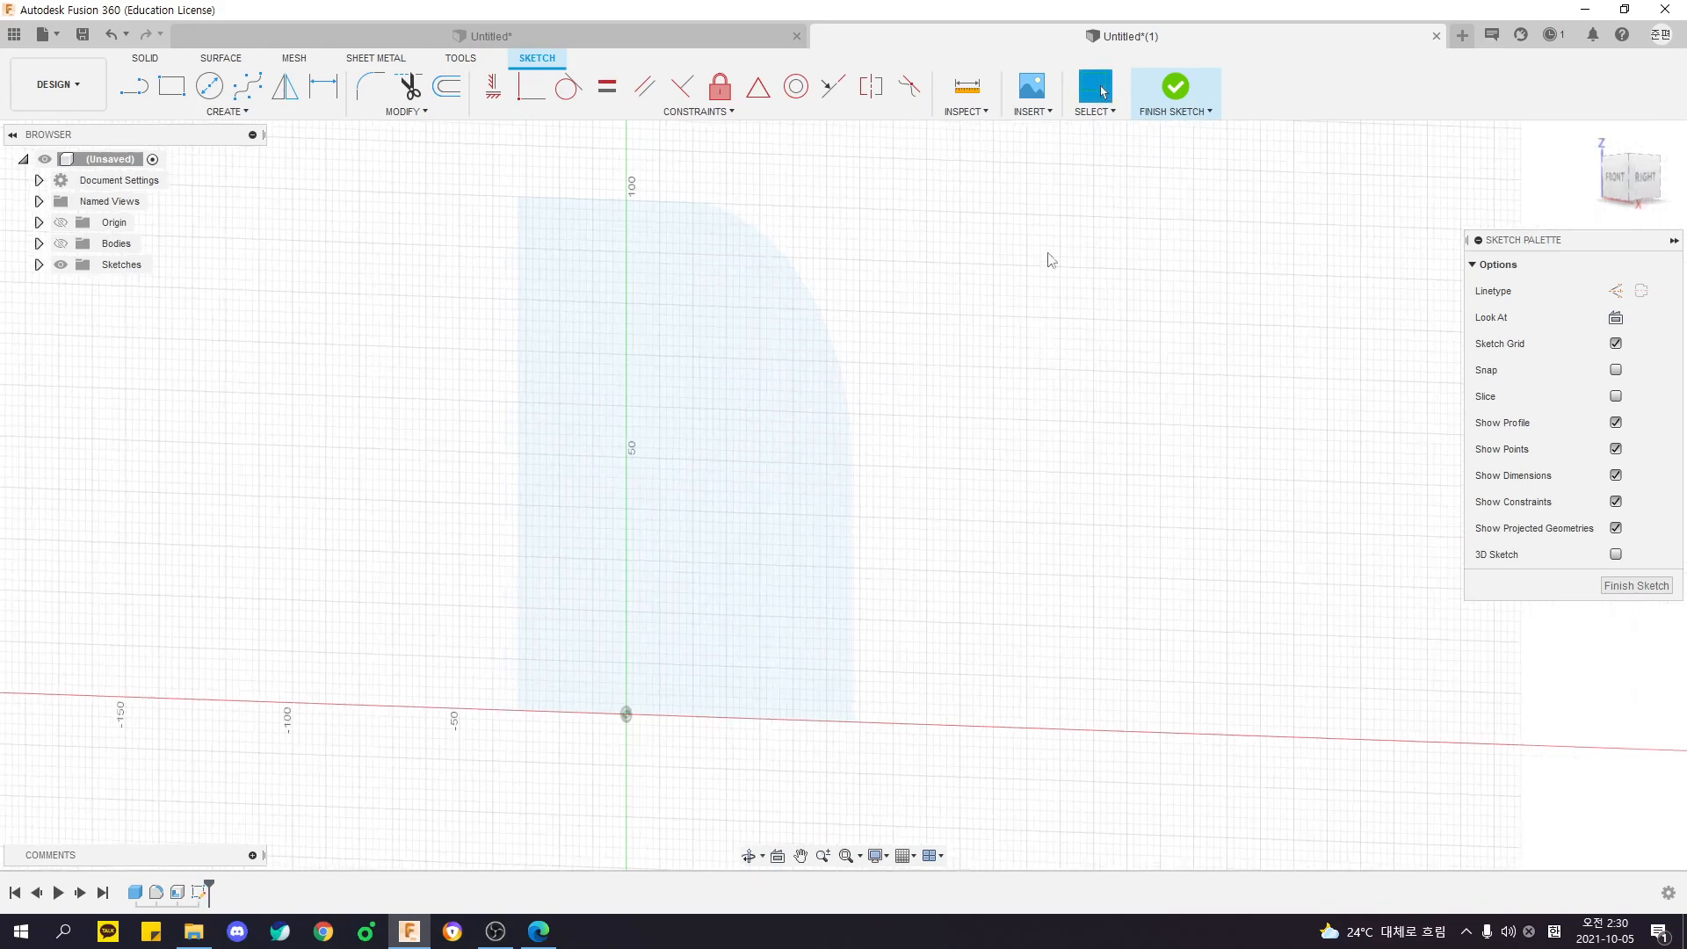
click(1164, 93)
click(61, 243)
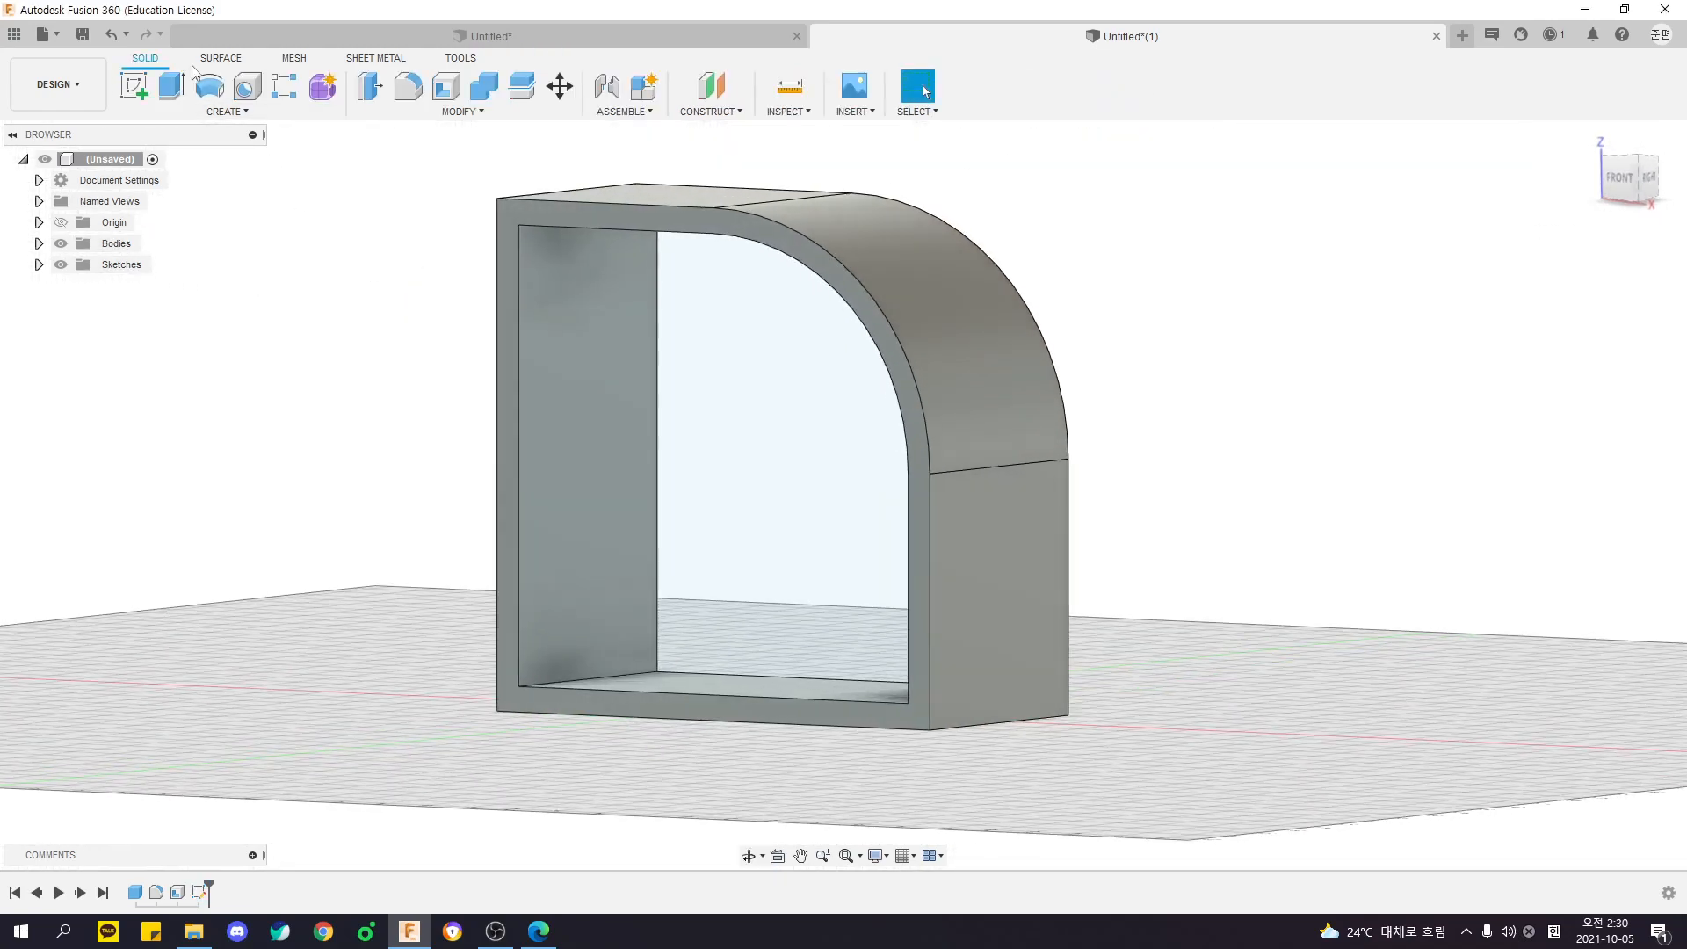
- Start an Extrude of the sketch's inner profile with a distance of -50 mm, filling the frame's full depth
click(173, 86)
click(738, 355)
shift+middle_drag(896, 351, 657, 435)
drag(657, 439, 896, 462)
shift+middle_drag(896, 461, 856, 393)
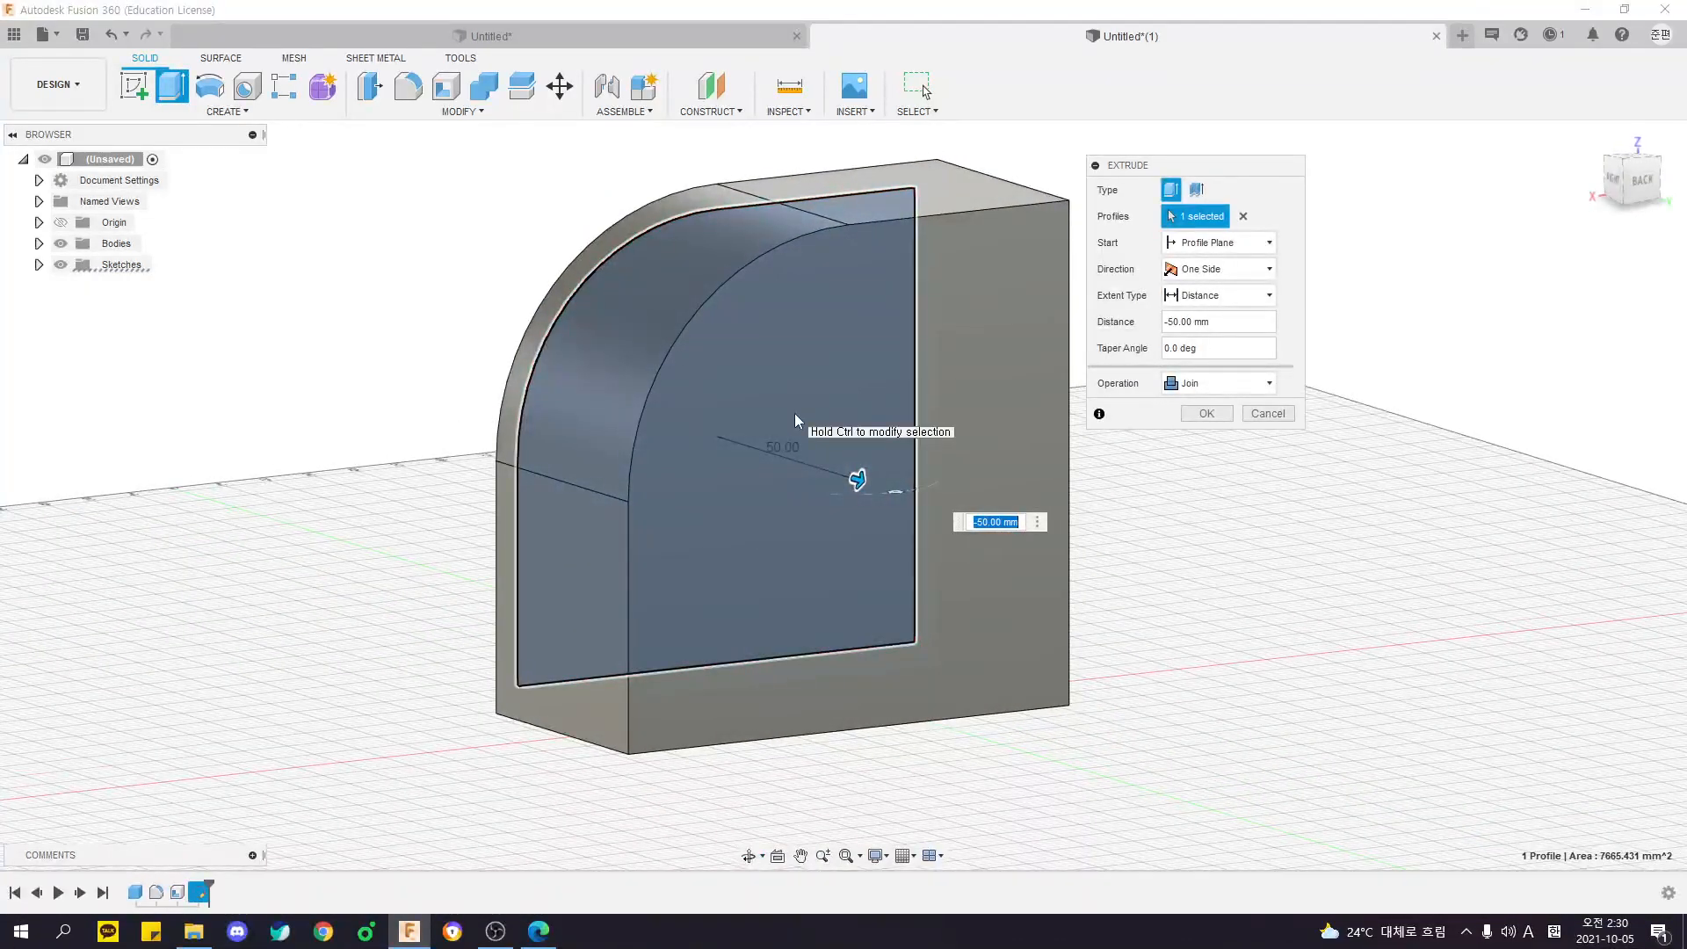
shift+middle_drag(753, 460, 670, 226)
shift+middle_drag(872, 237, 1090, 290)
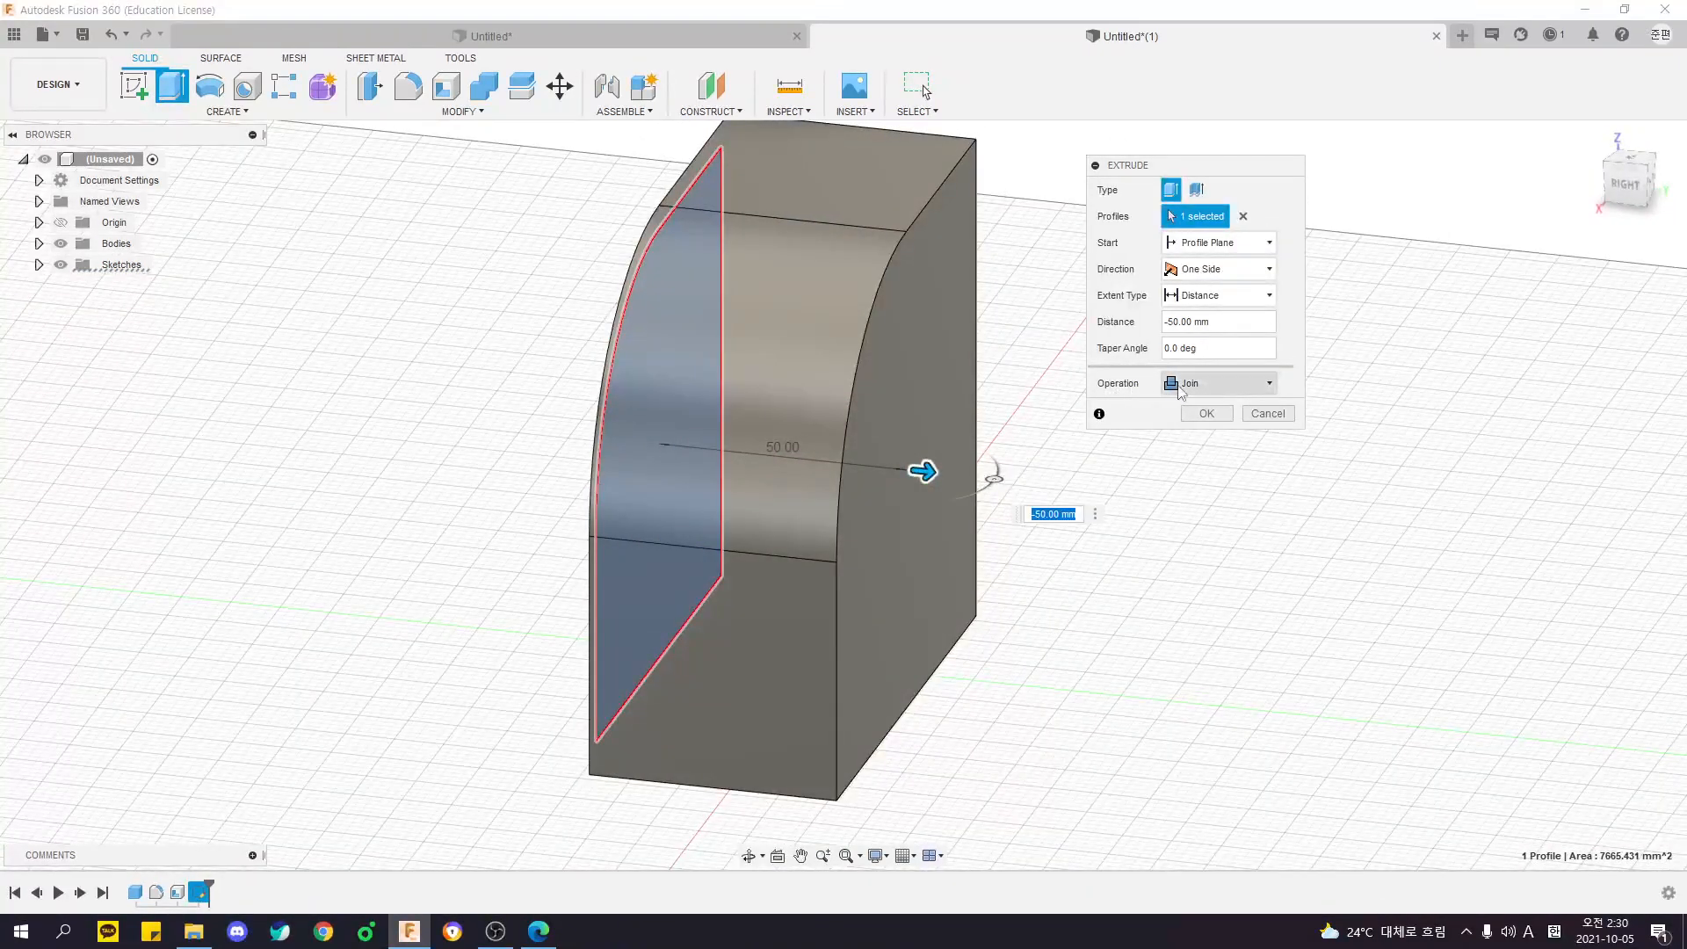
- Examine the extrusion's operation choices and view the filled frame from several sides, keeping Join
click(1194, 386)
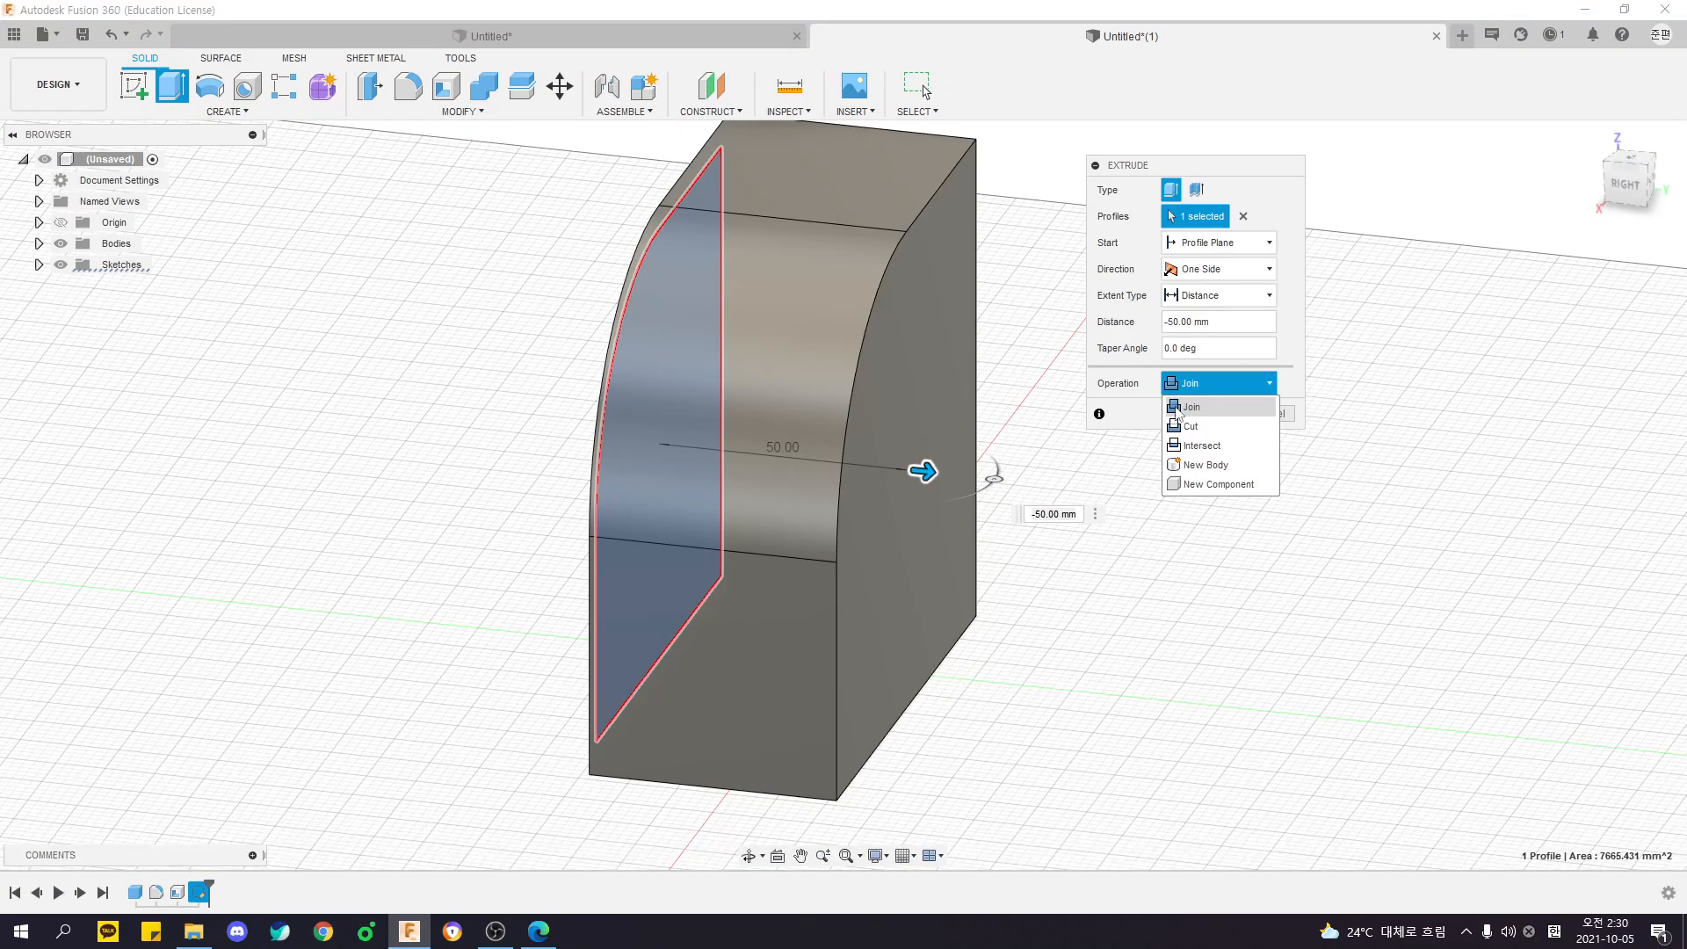
click(1207, 415)
shift+middle_drag(1207, 415, 752, 313)
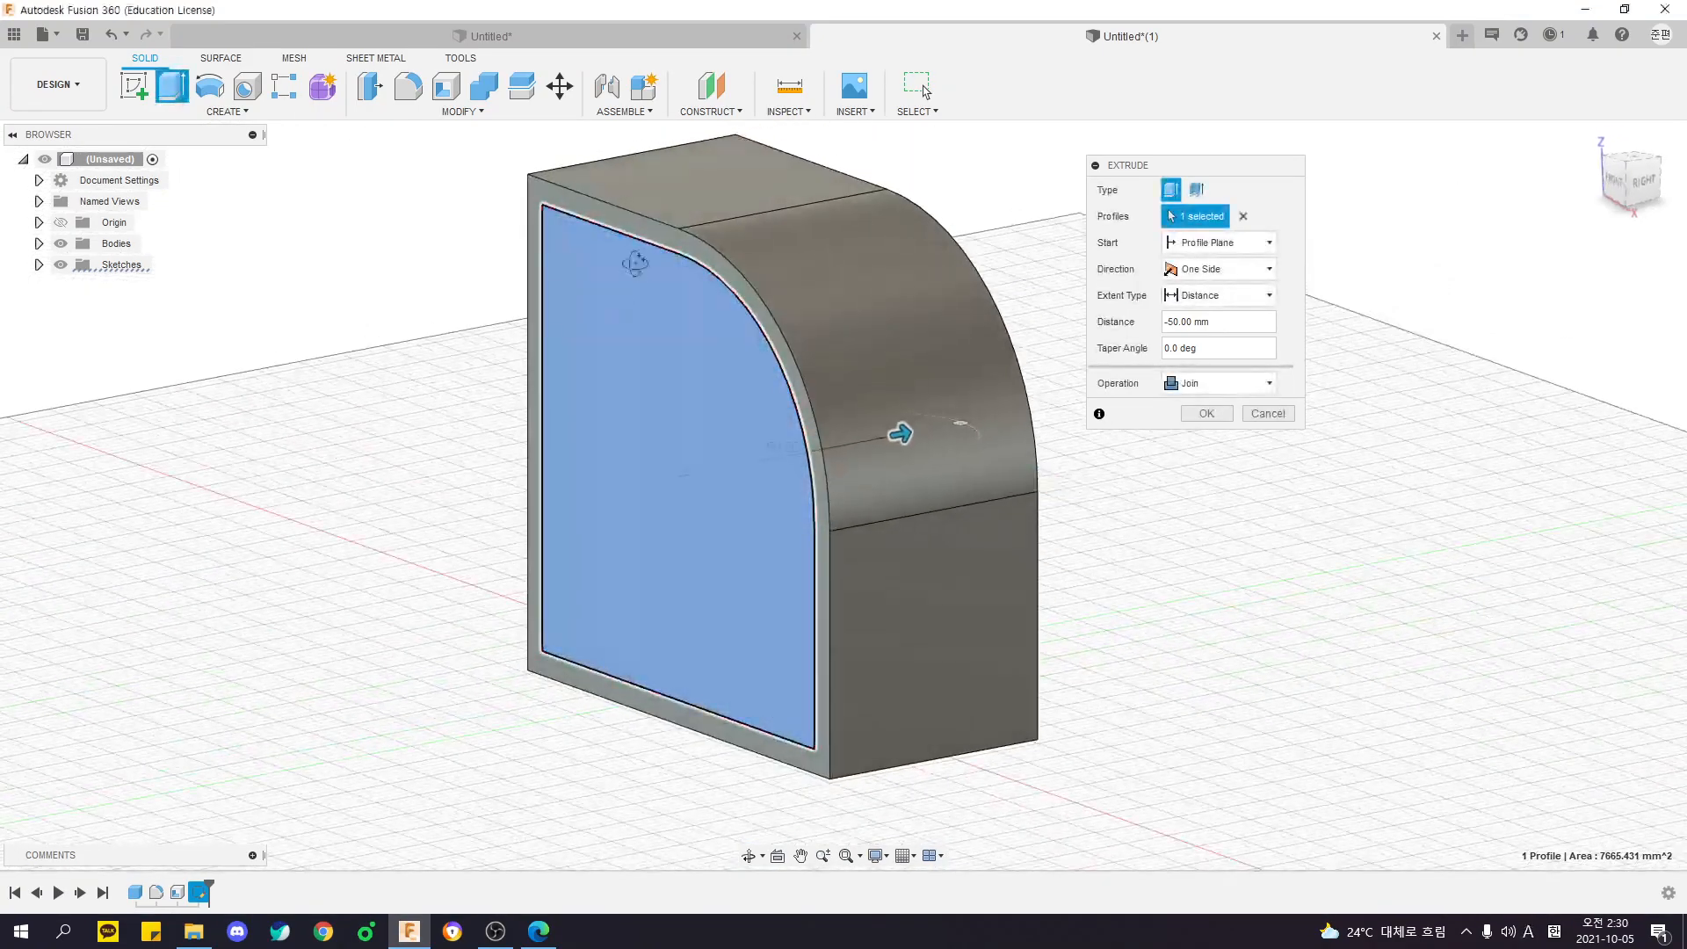
shift+middle_drag(569, 300, 635, 274)
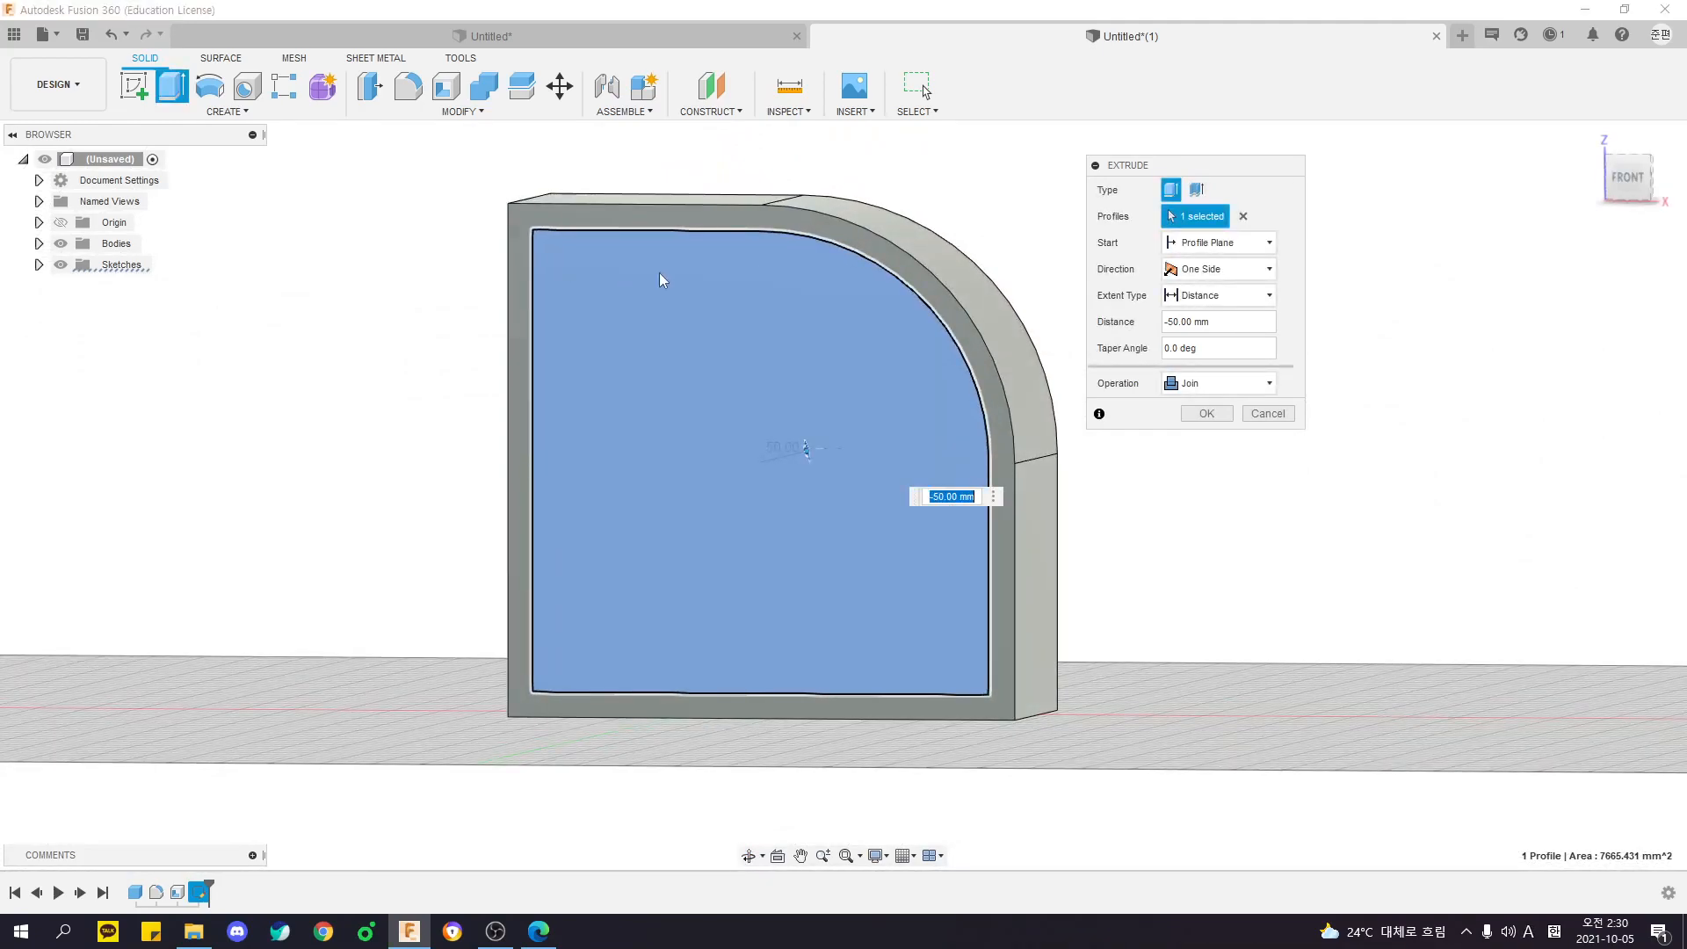
shift+middle_drag(933, 269, 724, 271)
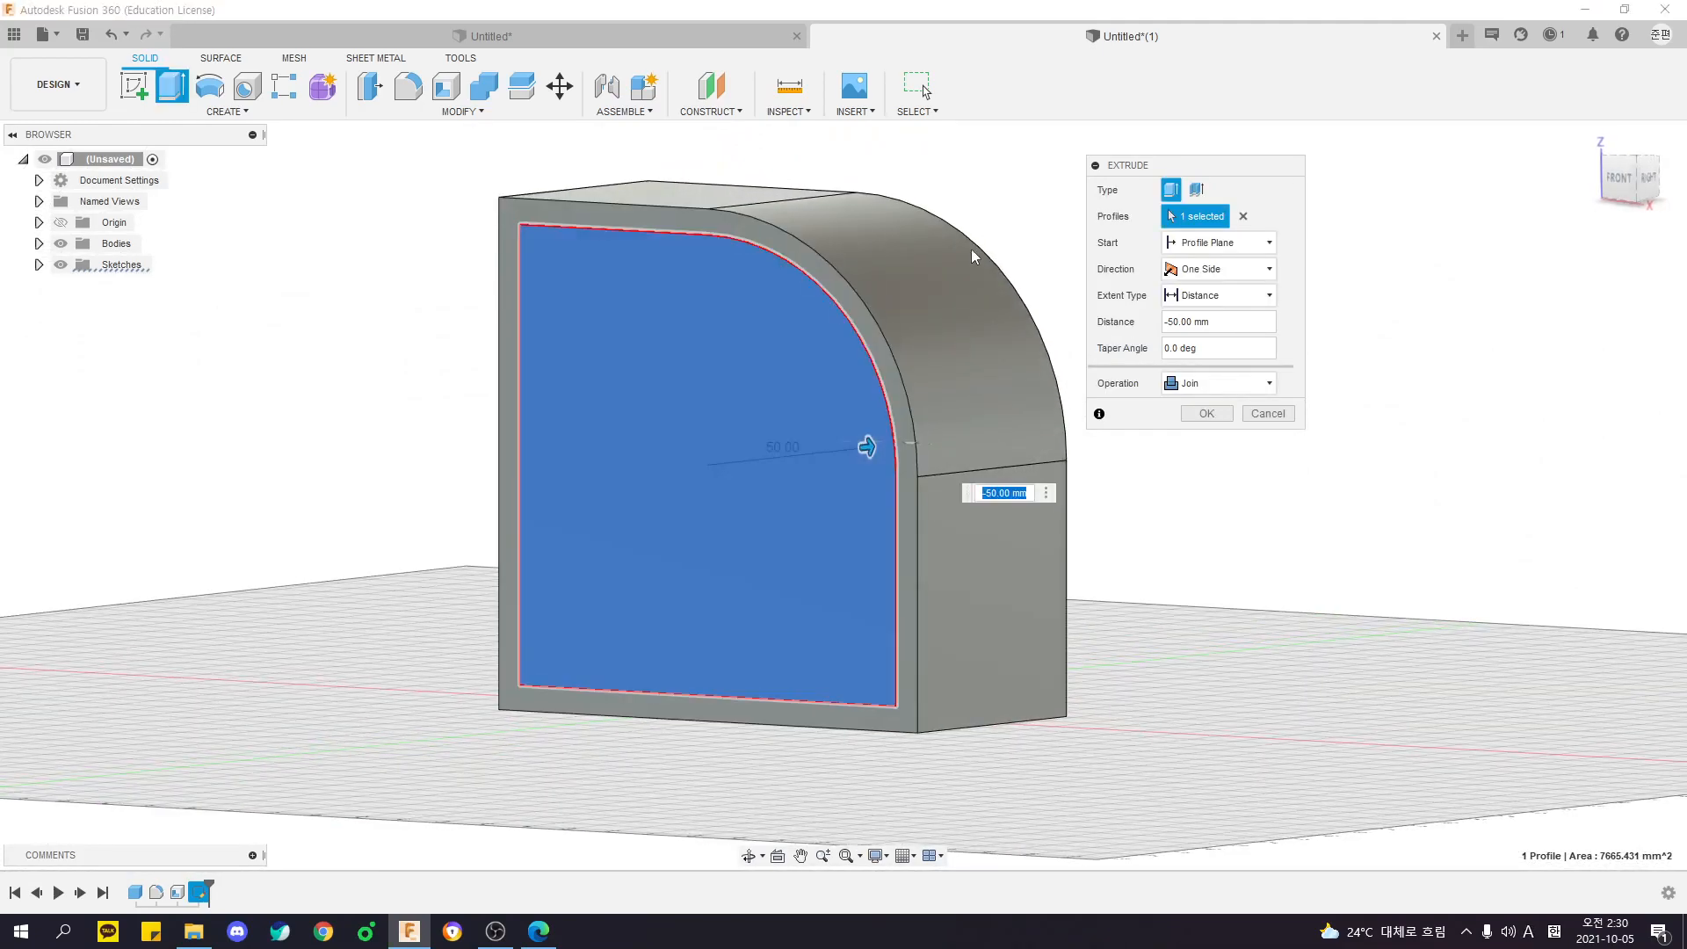
click(1188, 384)
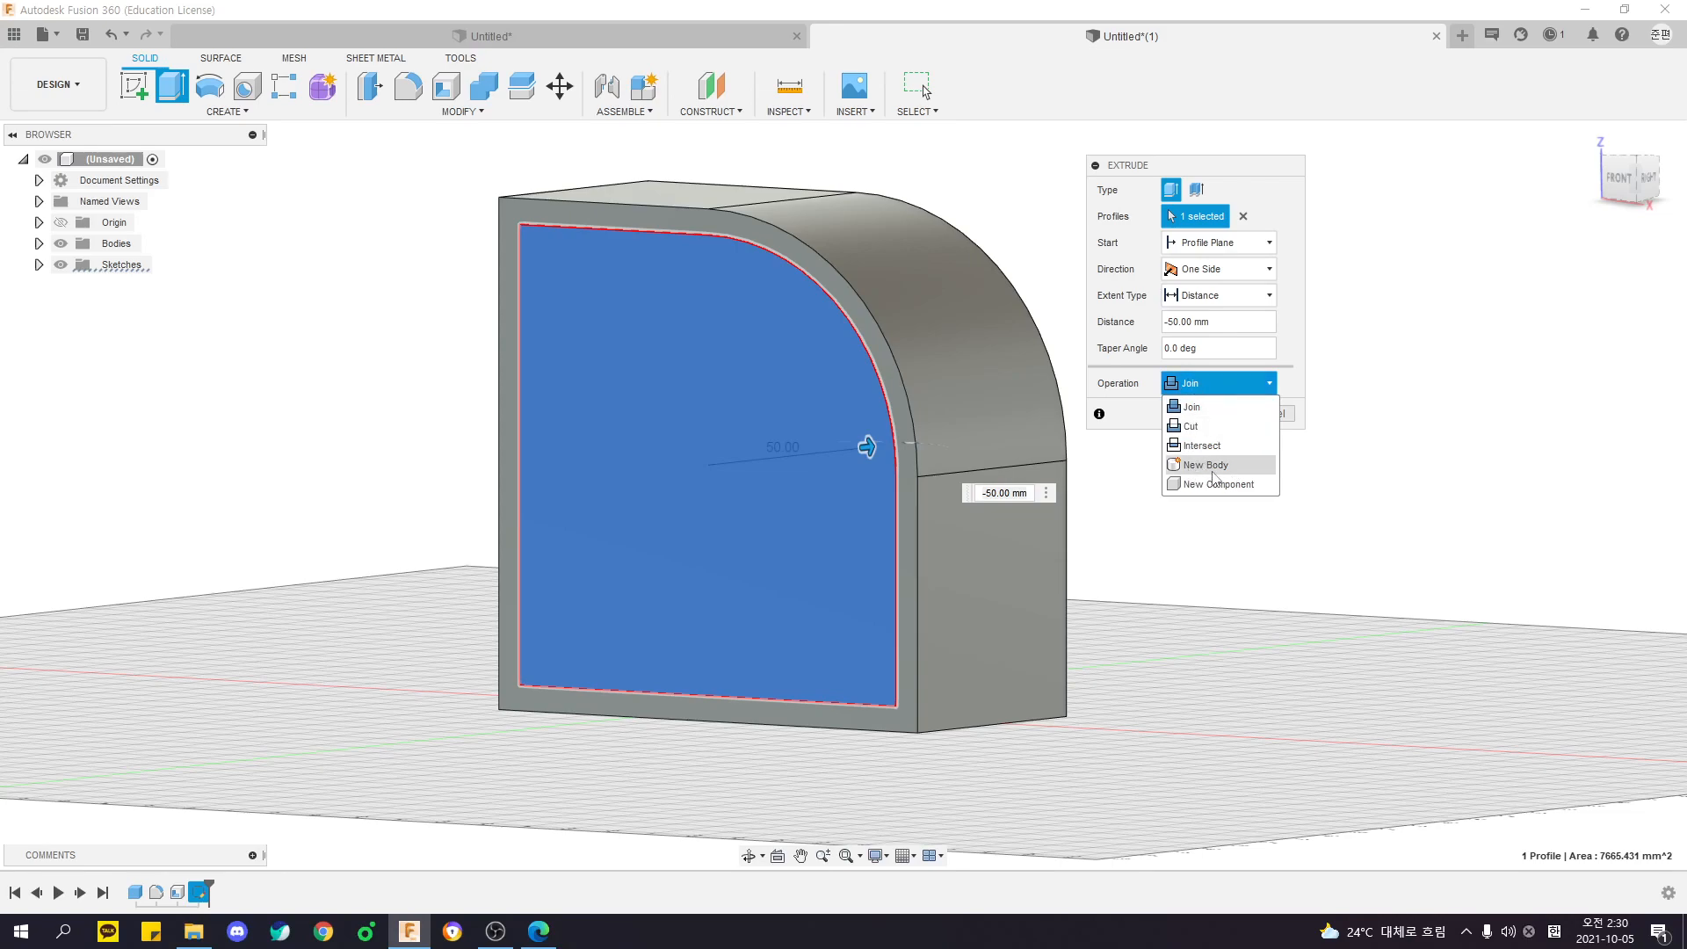
shift+middle_drag(1282, 549, 1192, 567)
shift+middle_drag(690, 395, 574, 303)
shift+middle_drag(671, 241, 914, 264)
- Expand the bodies list, complete the extrusion with the Join operation, and undo and redo it once
click(38, 244)
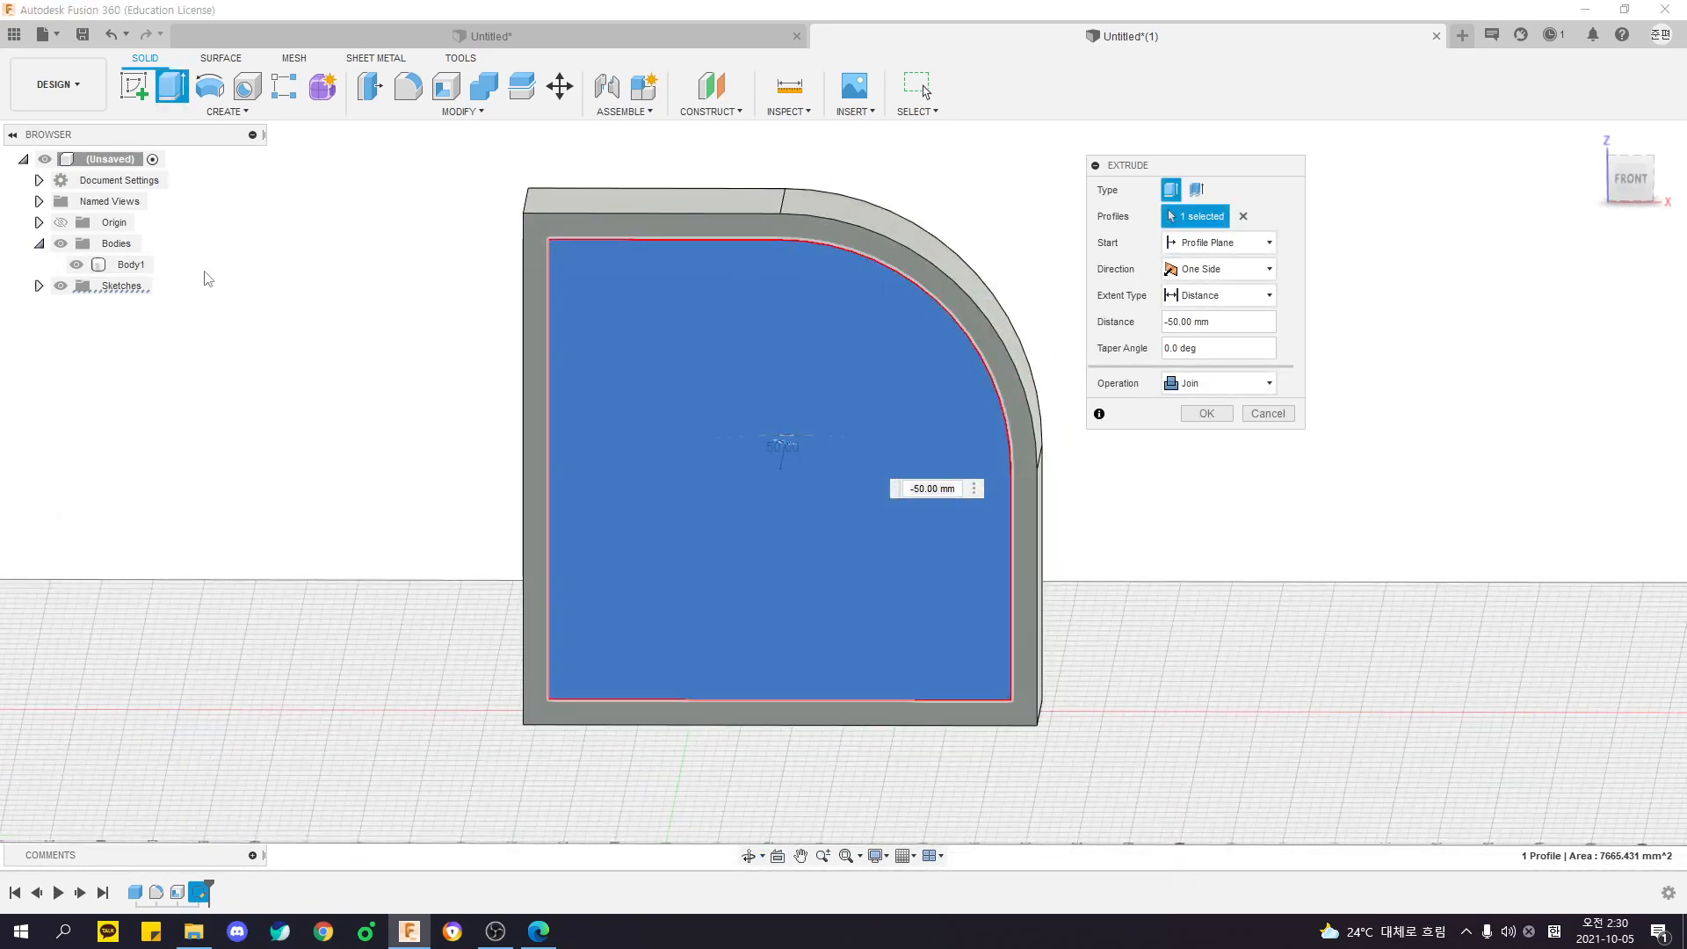
click(1206, 412)
key(ctrl+z)
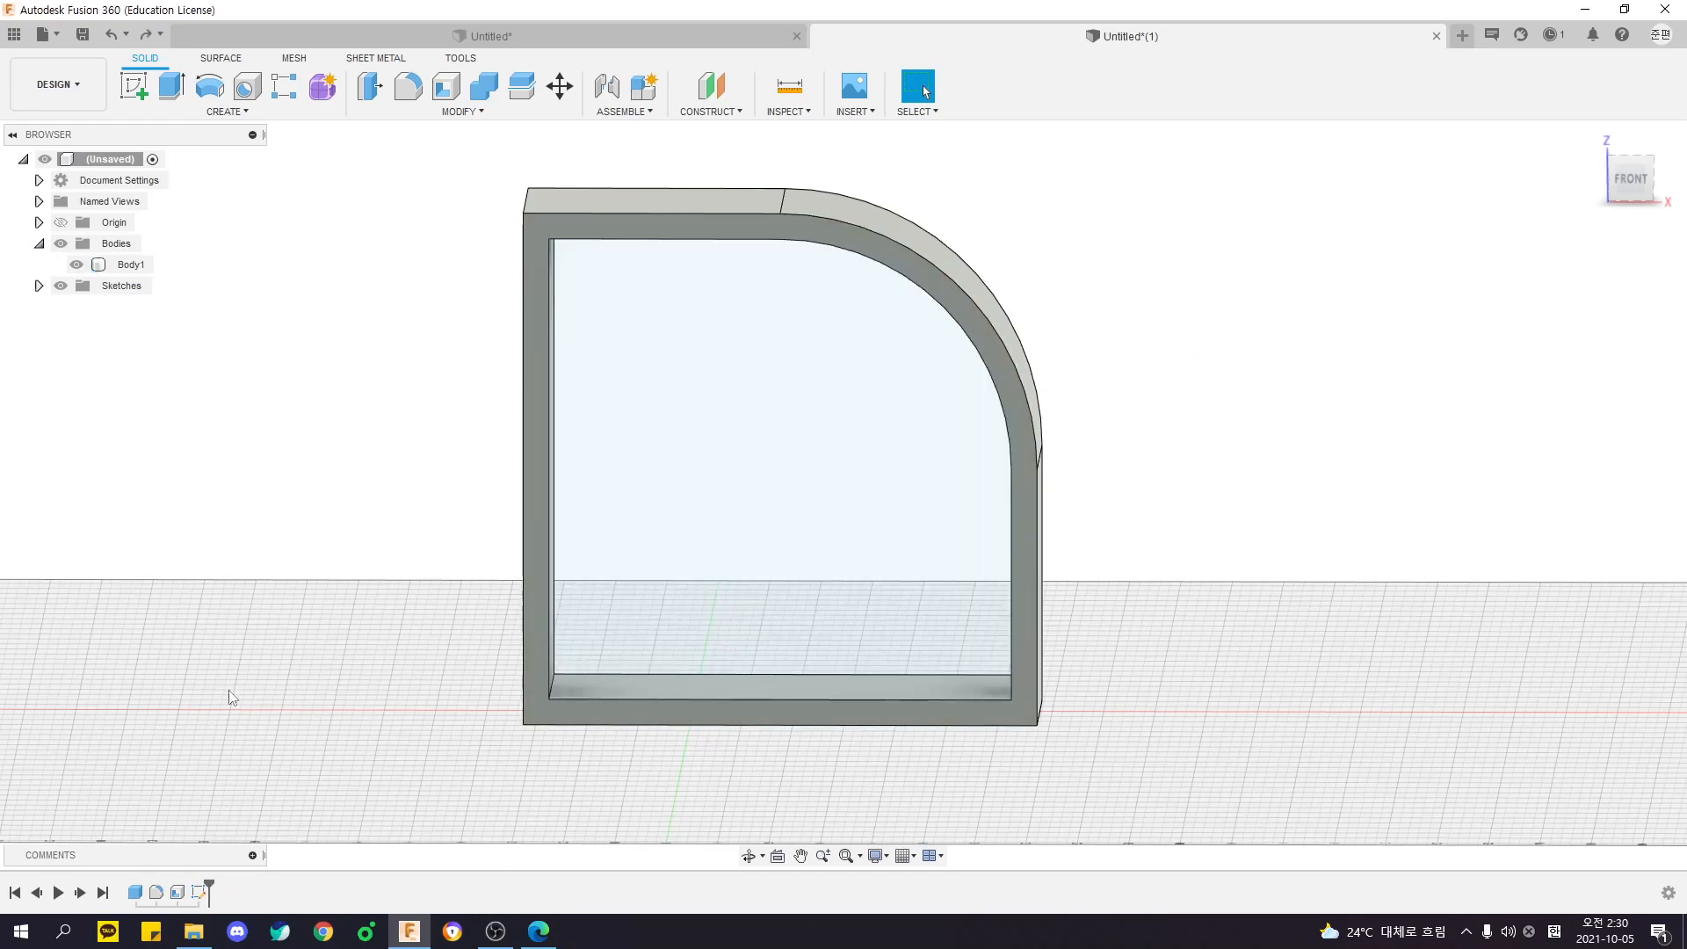
key(ctrl+y)
- Edit the inner extrusion and change its operation to New Body
shift+middle_drag(333, 374, 261, 381)
double_click(220, 892)
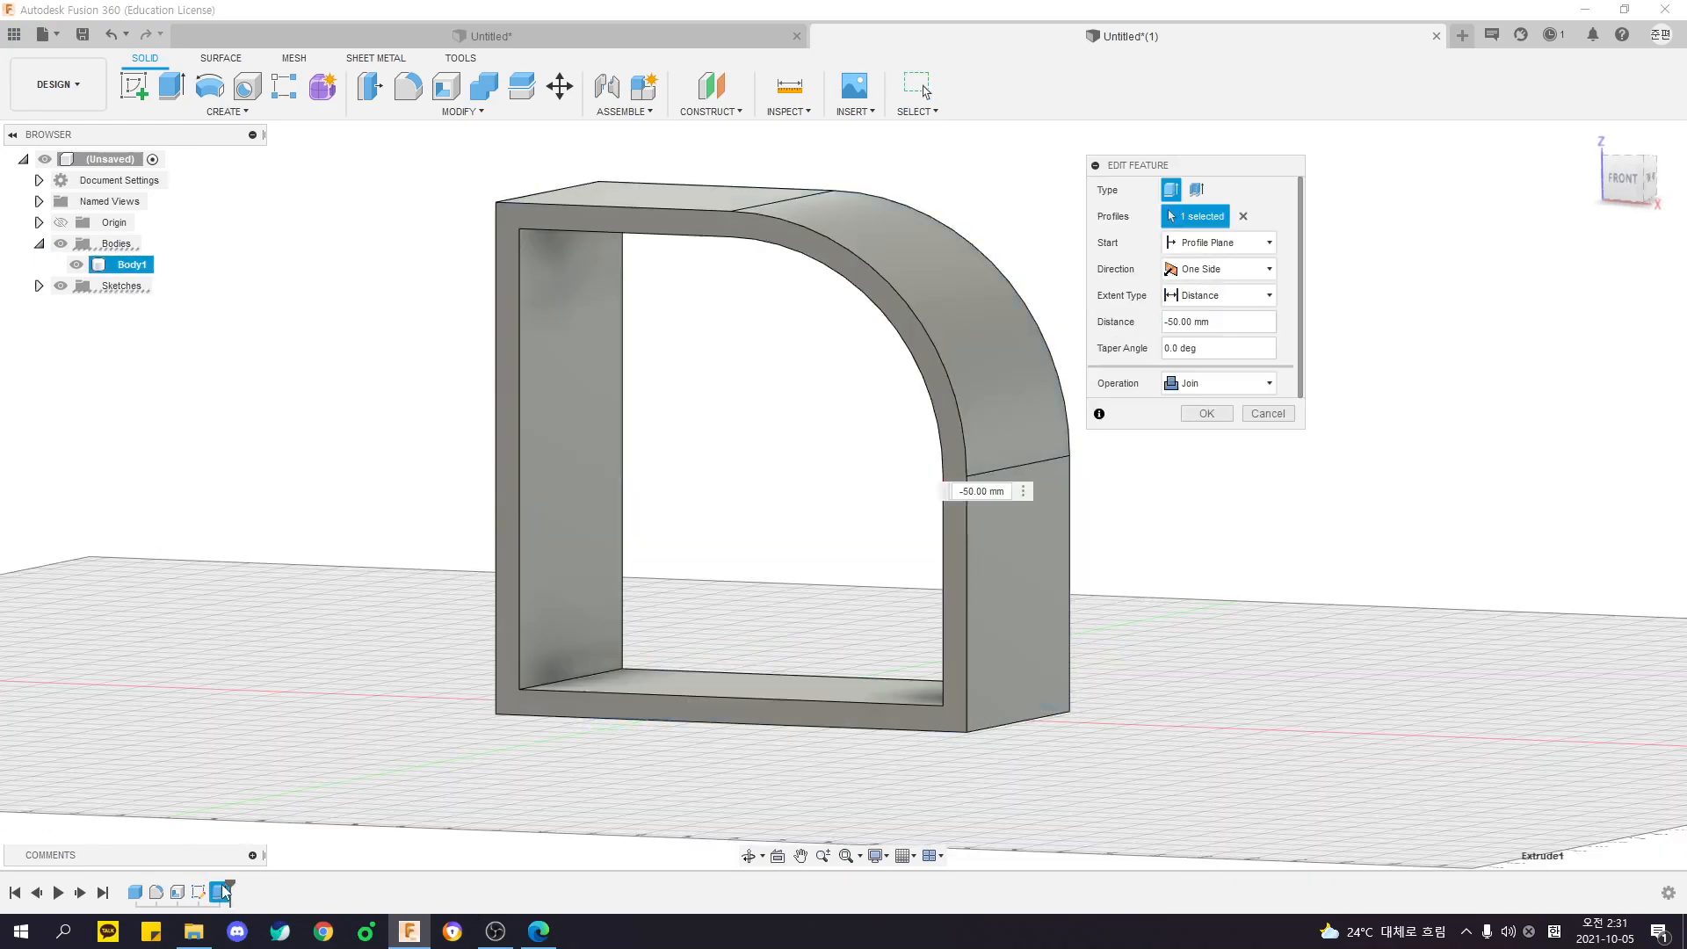
click(1221, 383)
click(1216, 454)
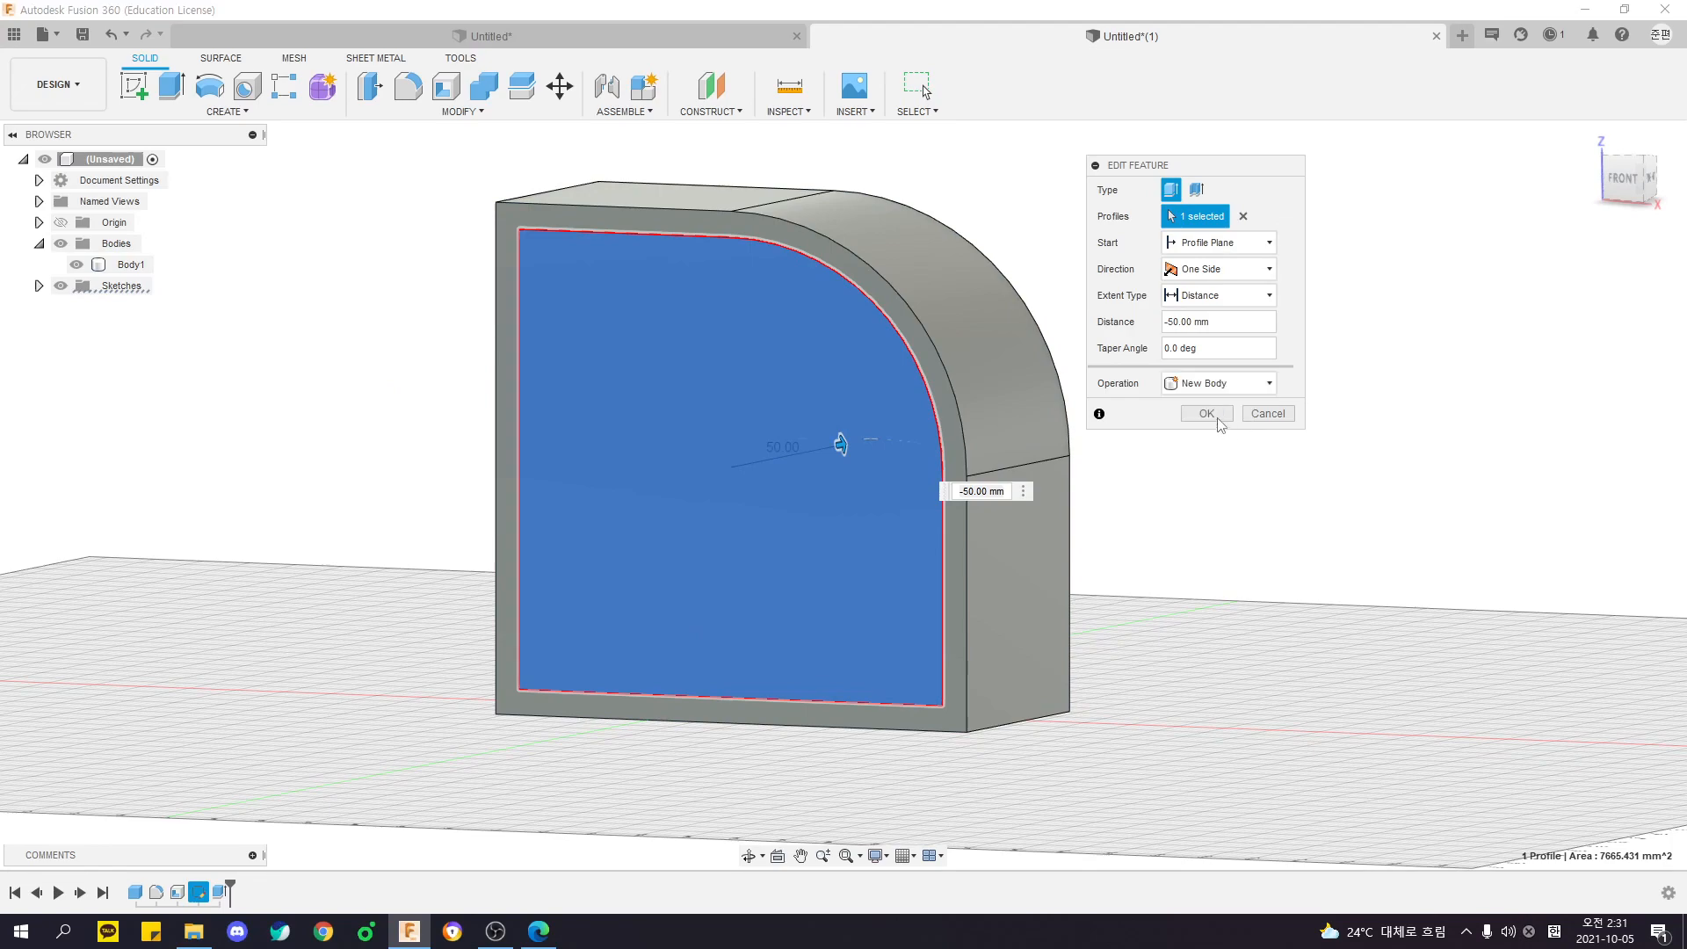
click(1206, 413)
- Examine the frame and the inner fill as separate bodies by selecting them in the model and the bodies list
shift+middle_drag(1297, 474, 1348, 468)
click(751, 439)
click(549, 223)
click(419, 237)
click(130, 286)
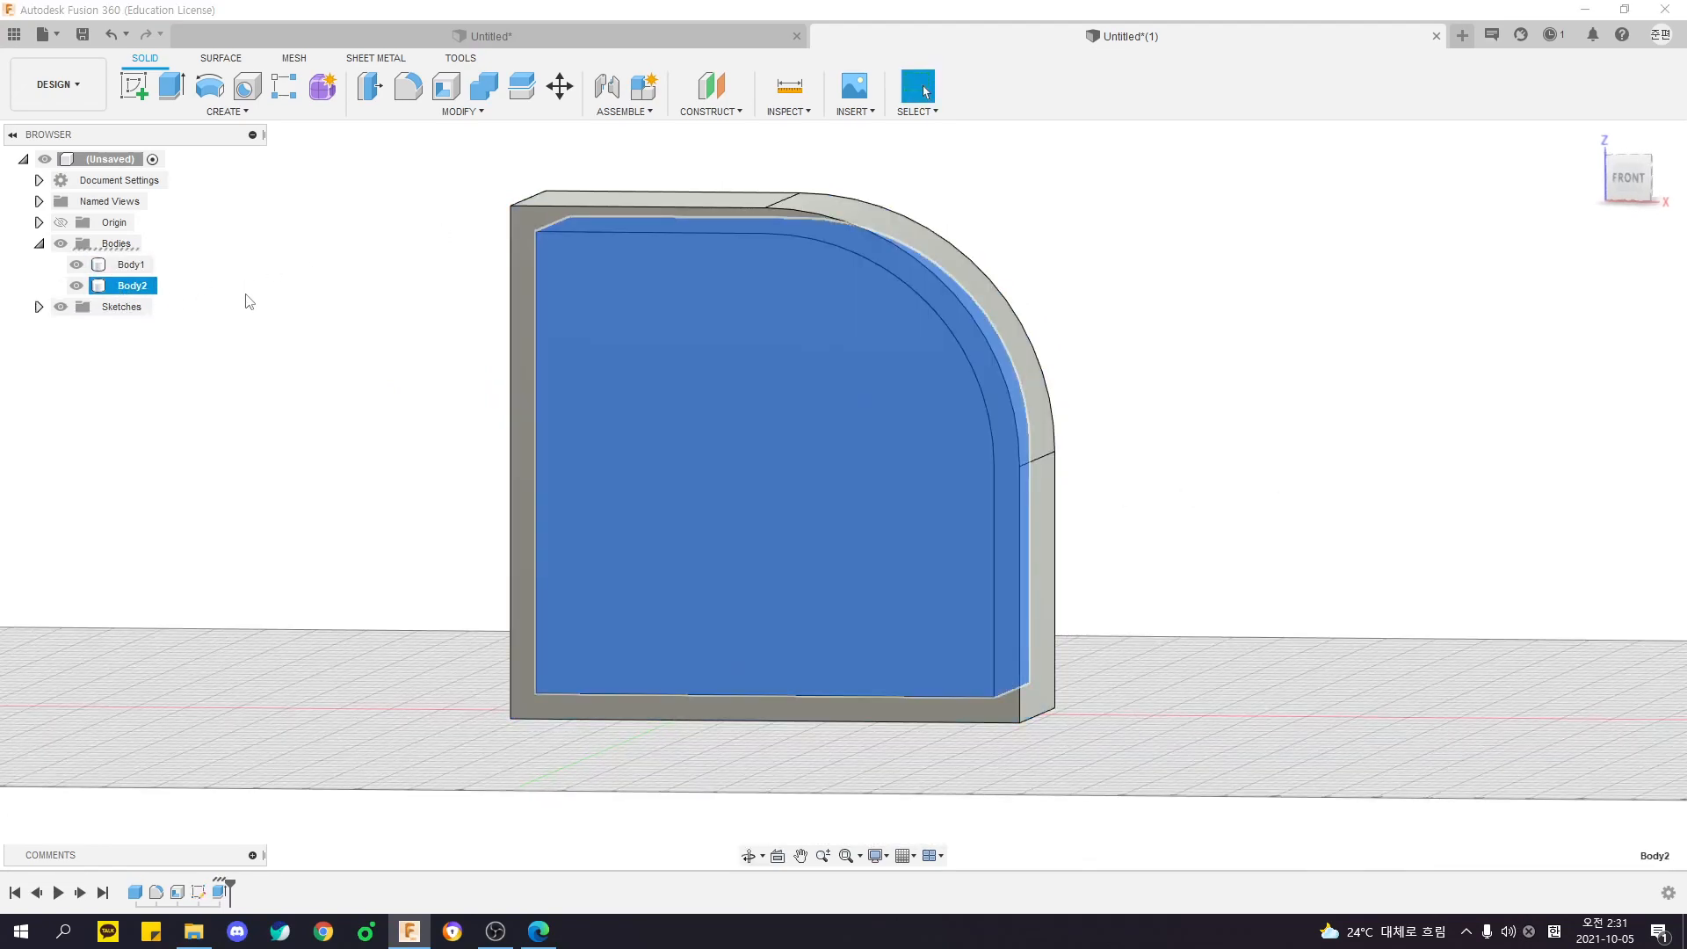
shift+middle_drag(1235, 292, 1262, 324)
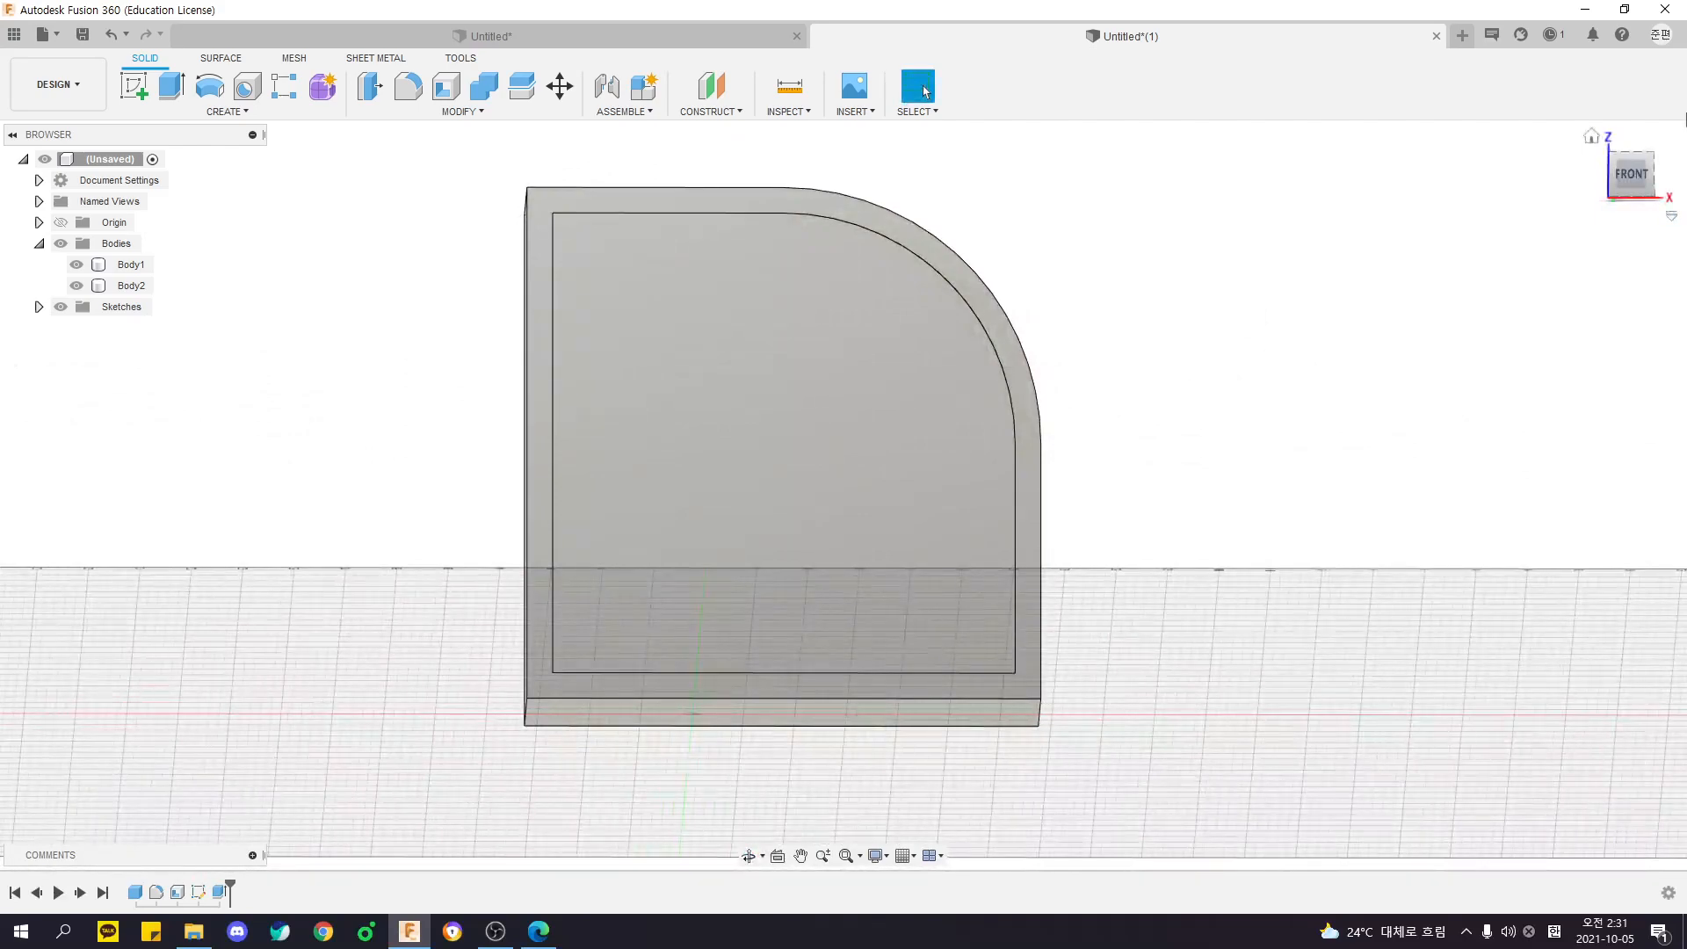
- Inspect the boundary between the frame and the inner body up close at the square corner and in the front view
click(1630, 174)
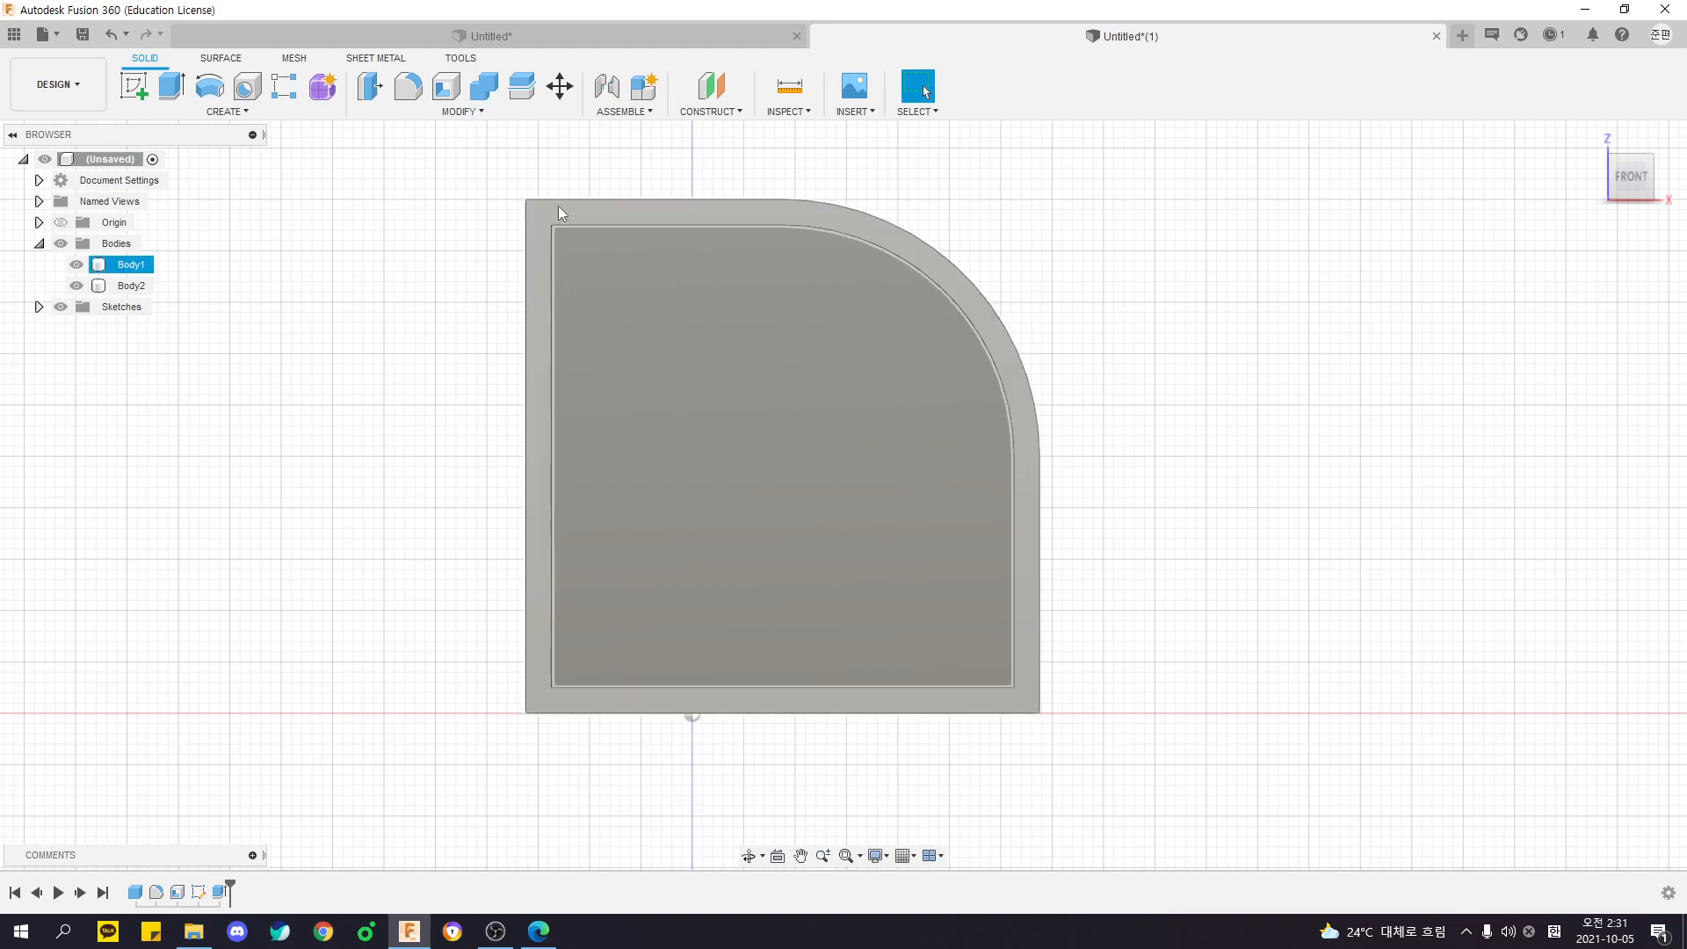
scroll(561, 233, up, 5)
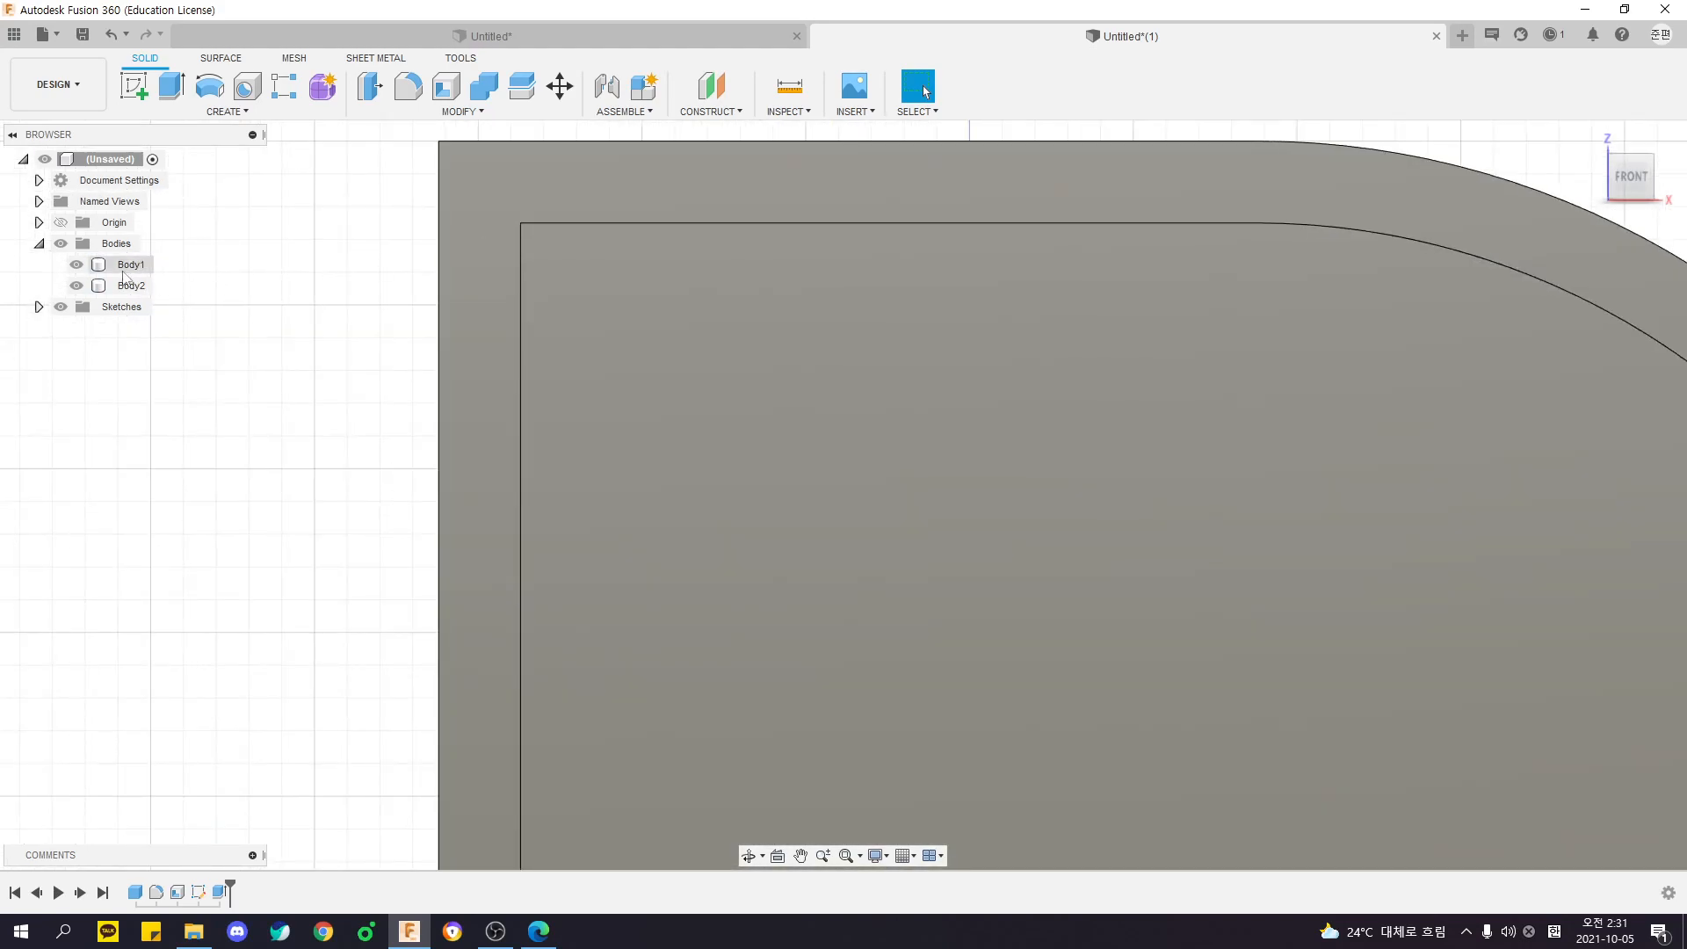
click(129, 284)
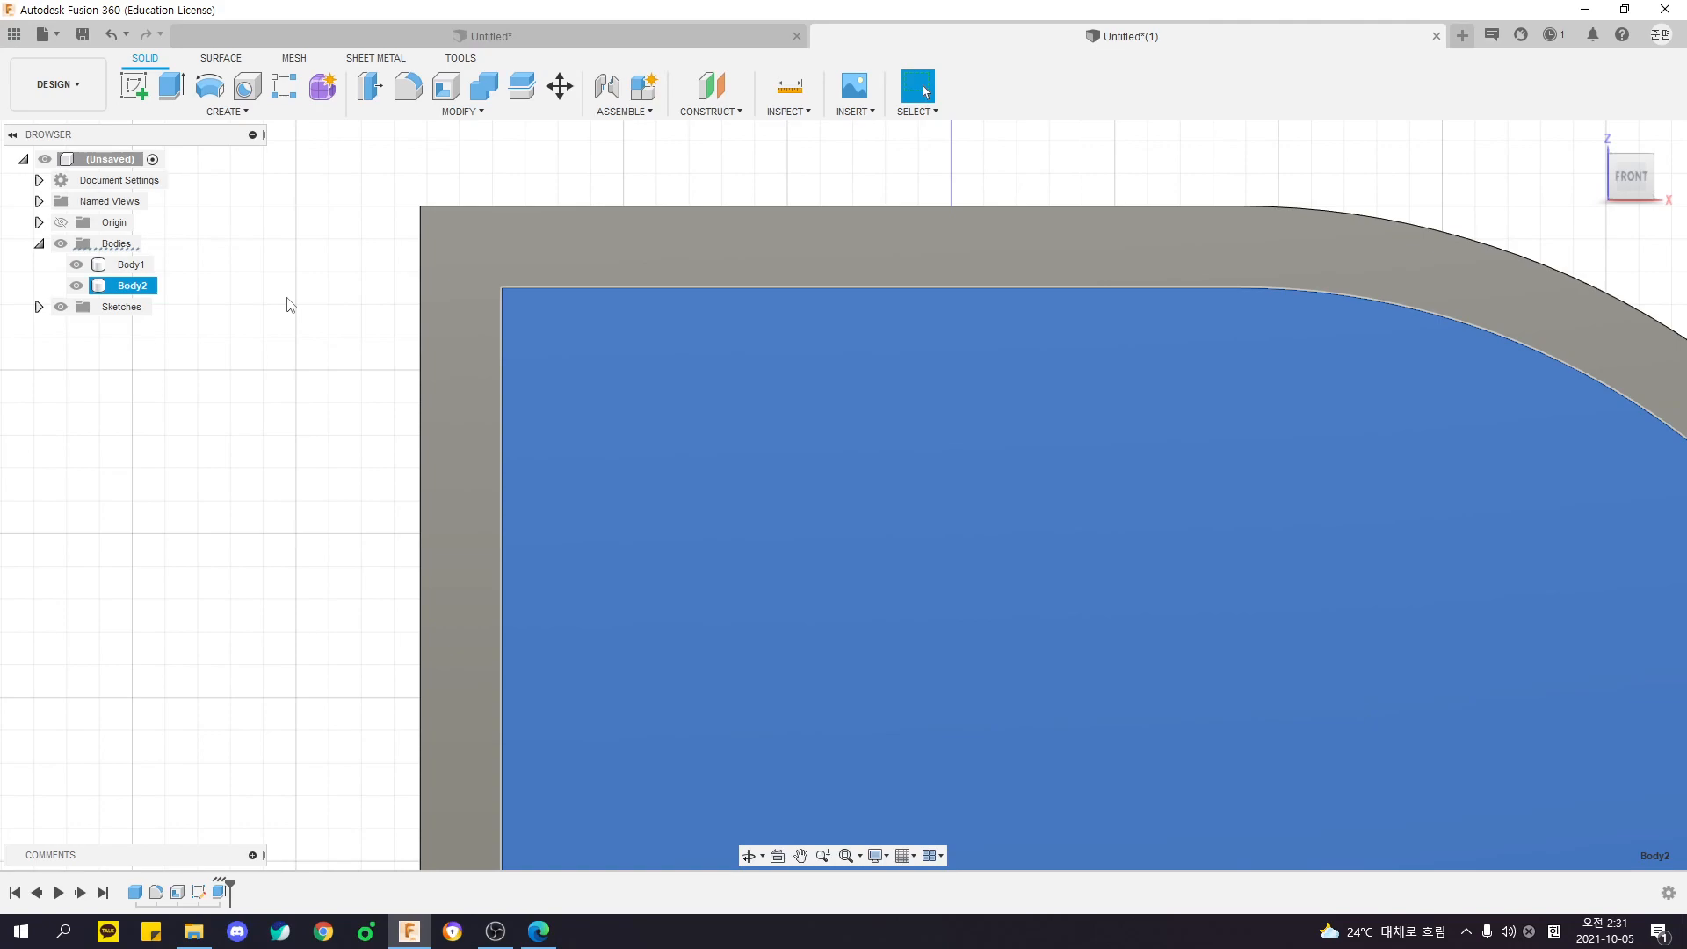
click(287, 299)
shift+middle_drag(283, 335, 304, 364)
middle_drag(388, 324, 343, 348)
scroll(460, 314, up, 3)
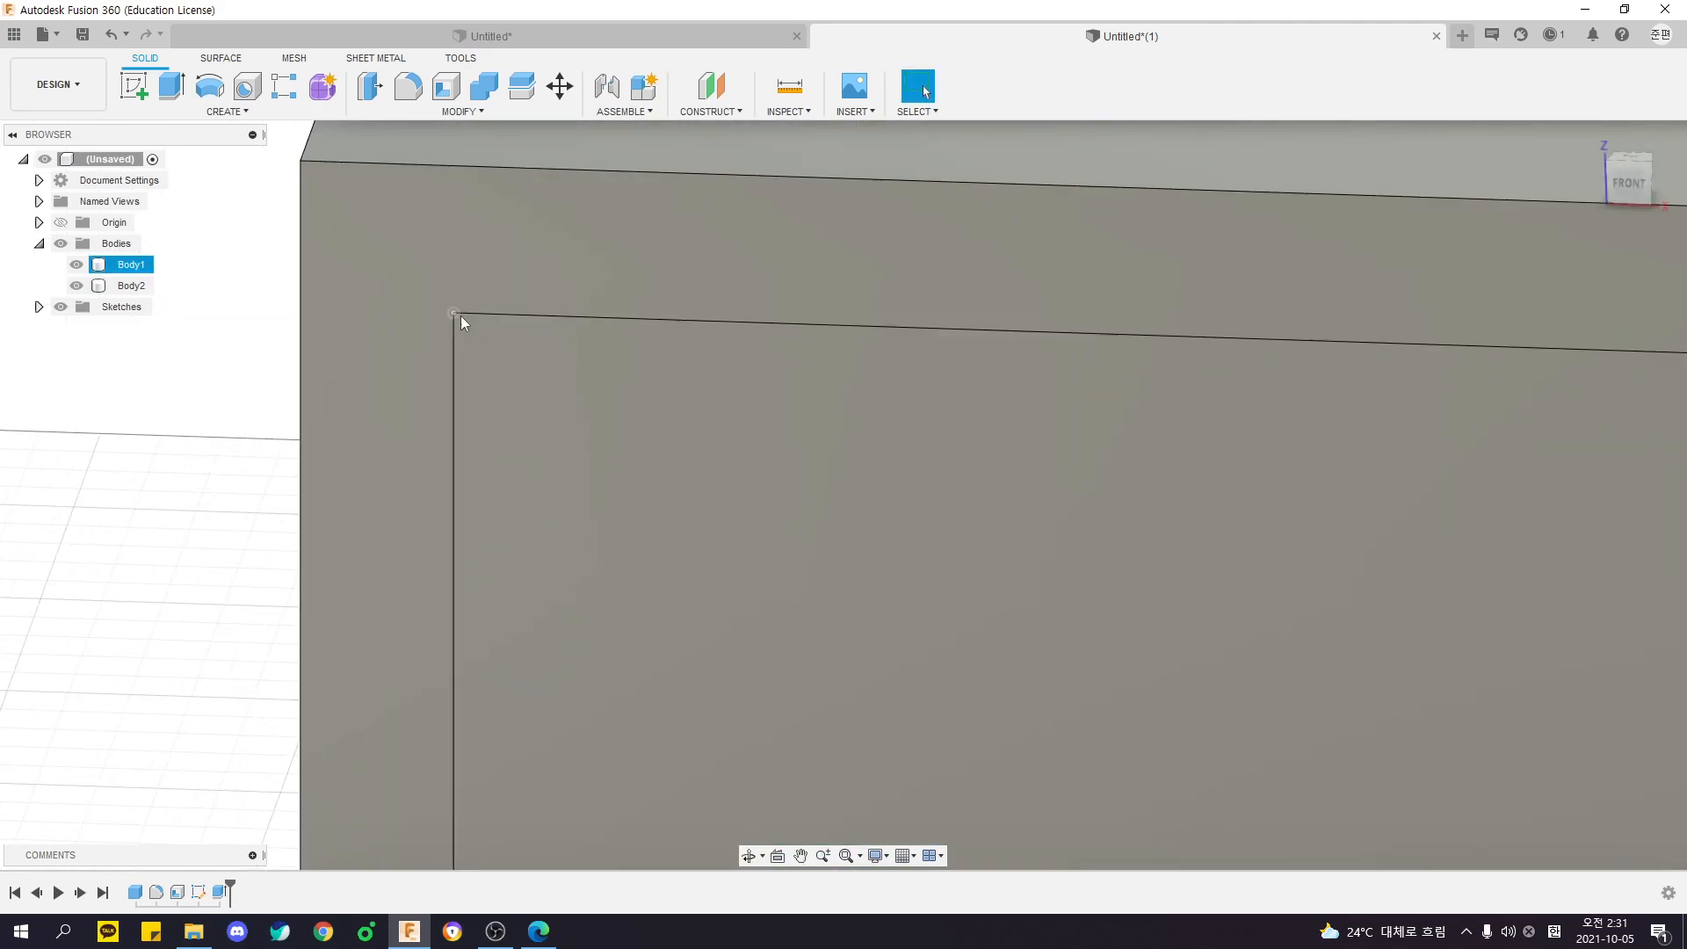
scroll(460, 314, down, 3)
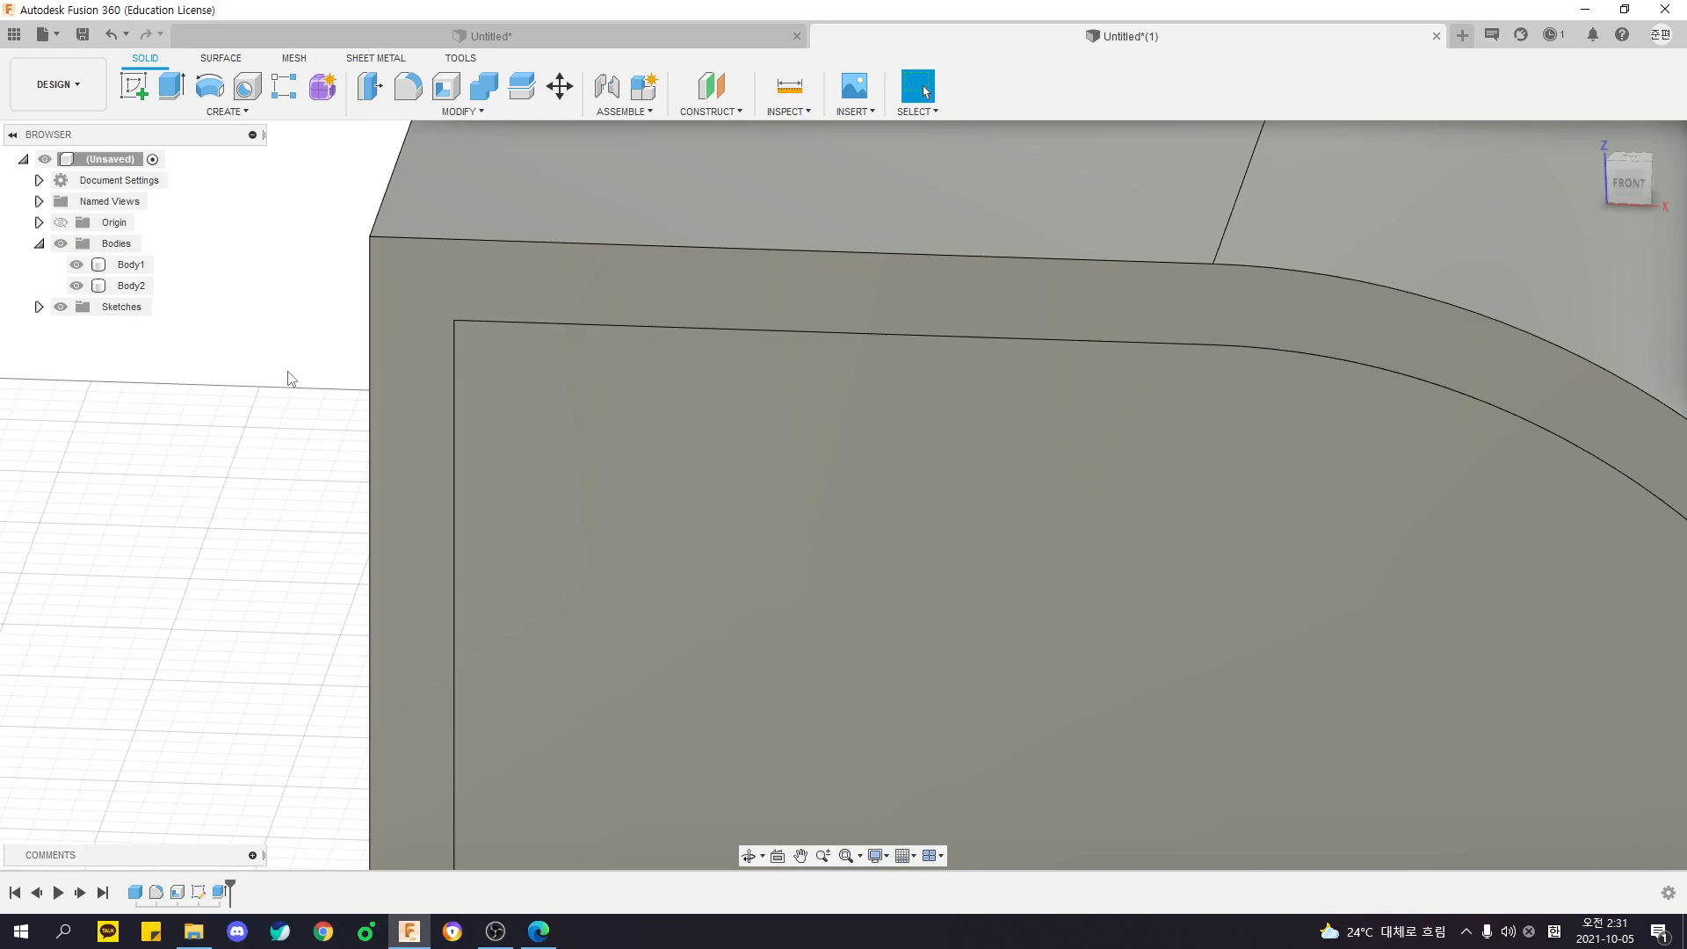
scroll(371, 359, down, 5)
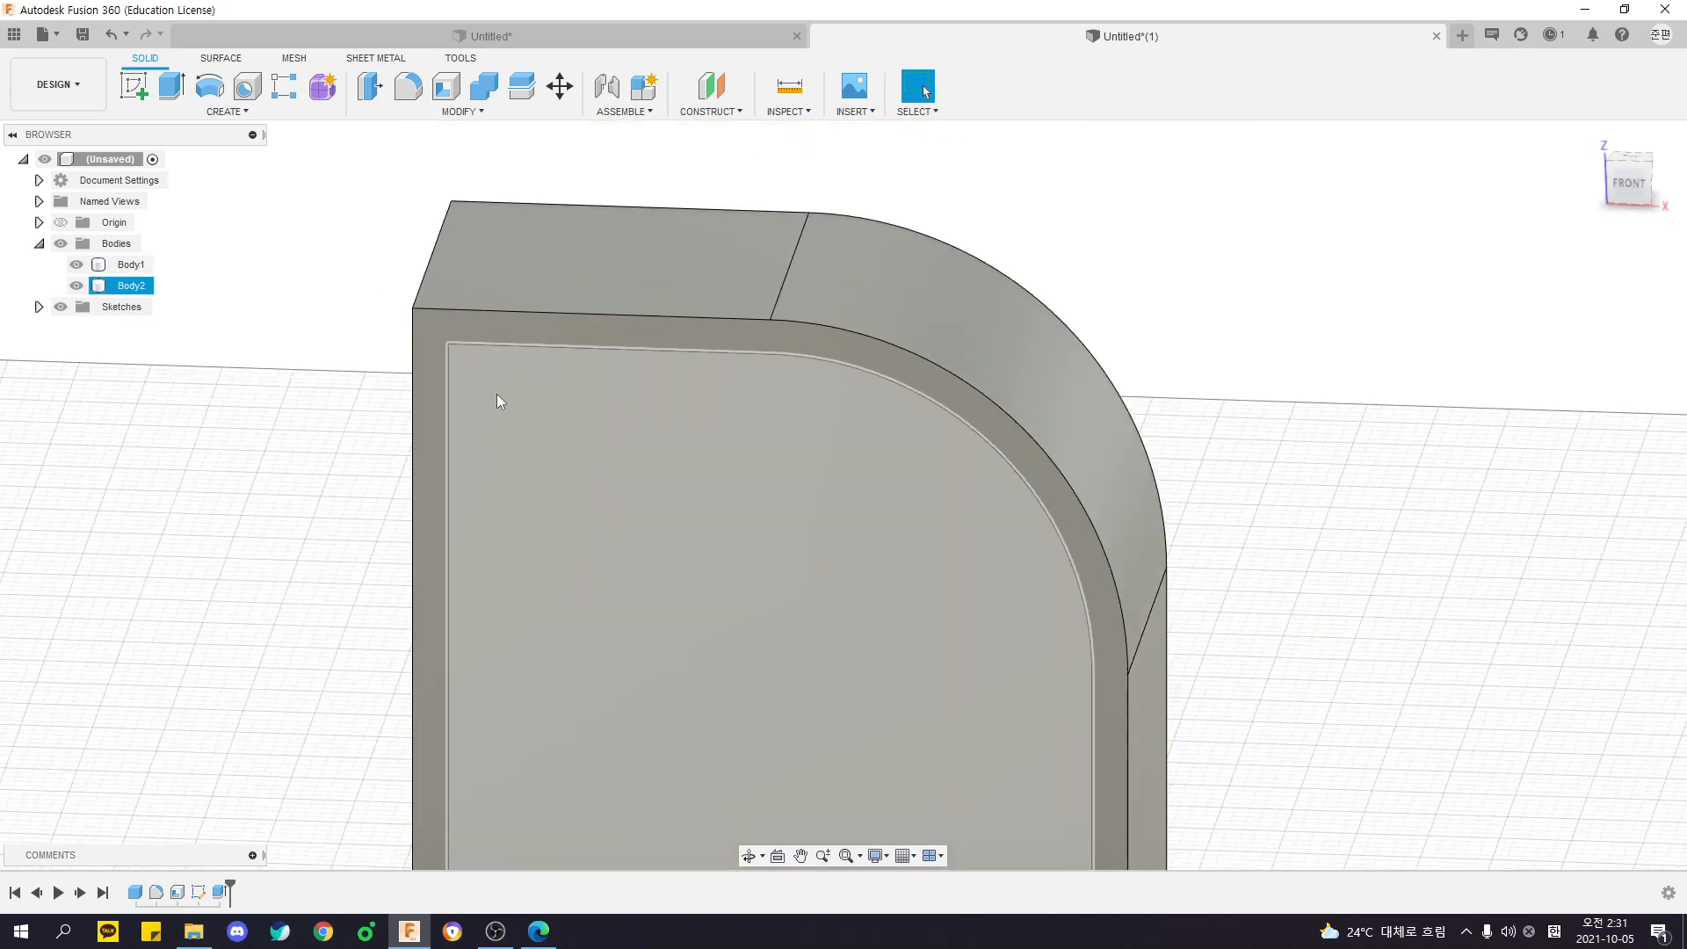
scroll(498, 392, up, 7)
scroll(412, 323, down, 6)
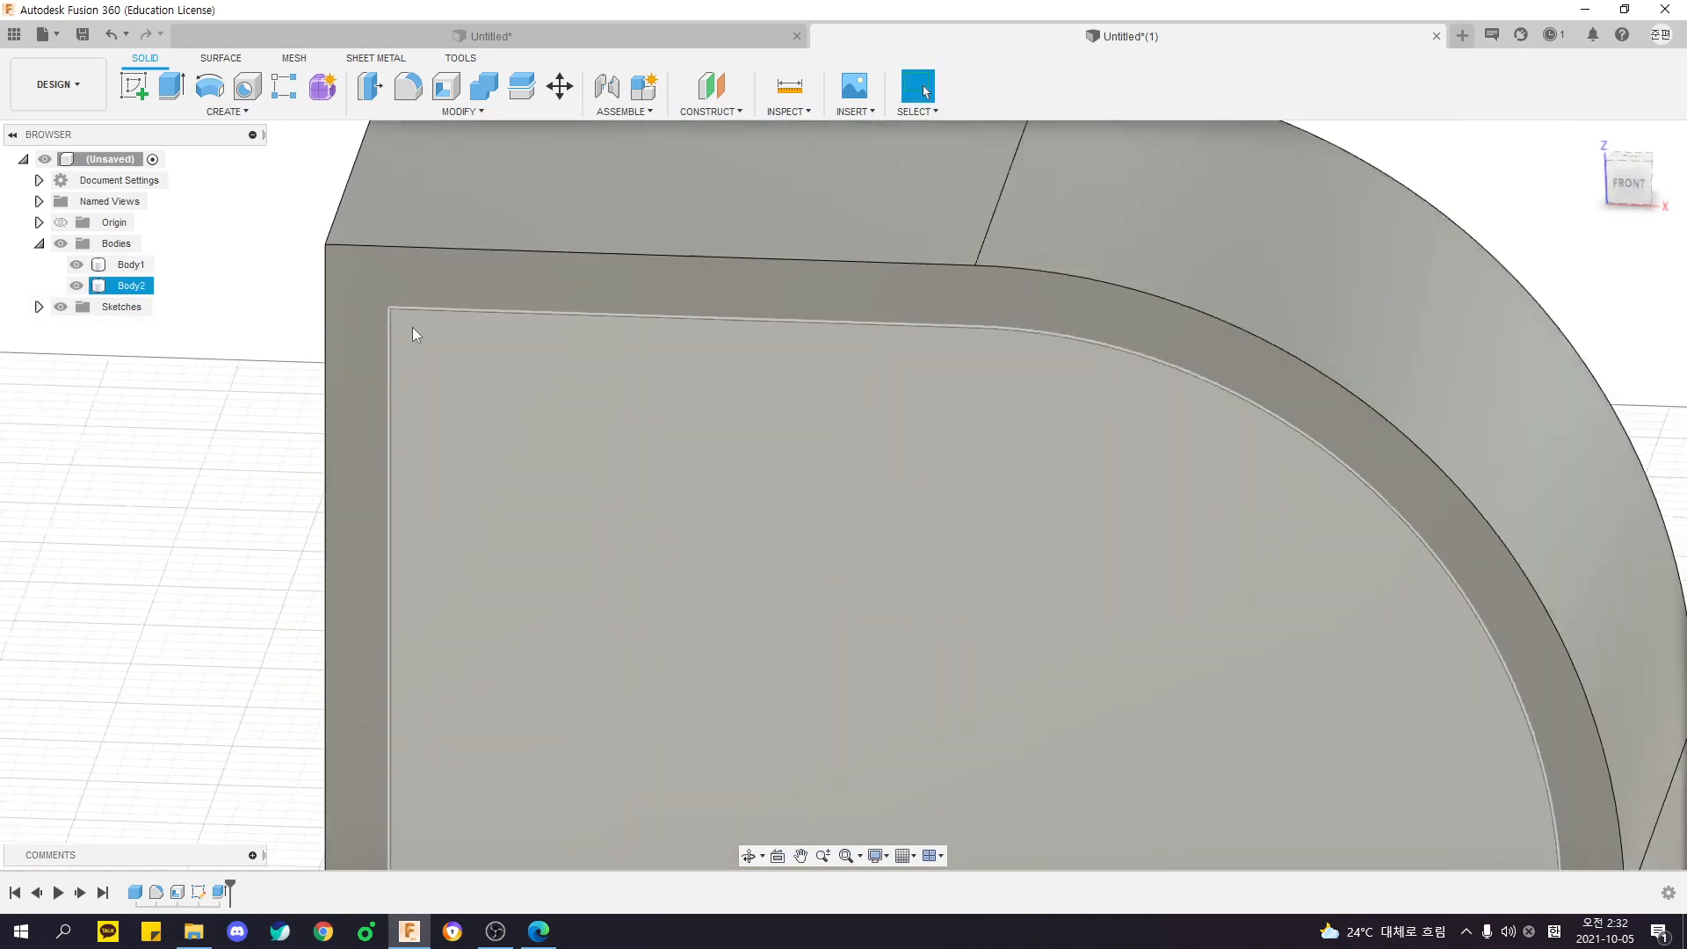
shift+middle_drag(211, 452, 406, 376)
scroll(251, 427, down, 4)
click(1630, 178)
middle_drag(788, 275, 822, 306)
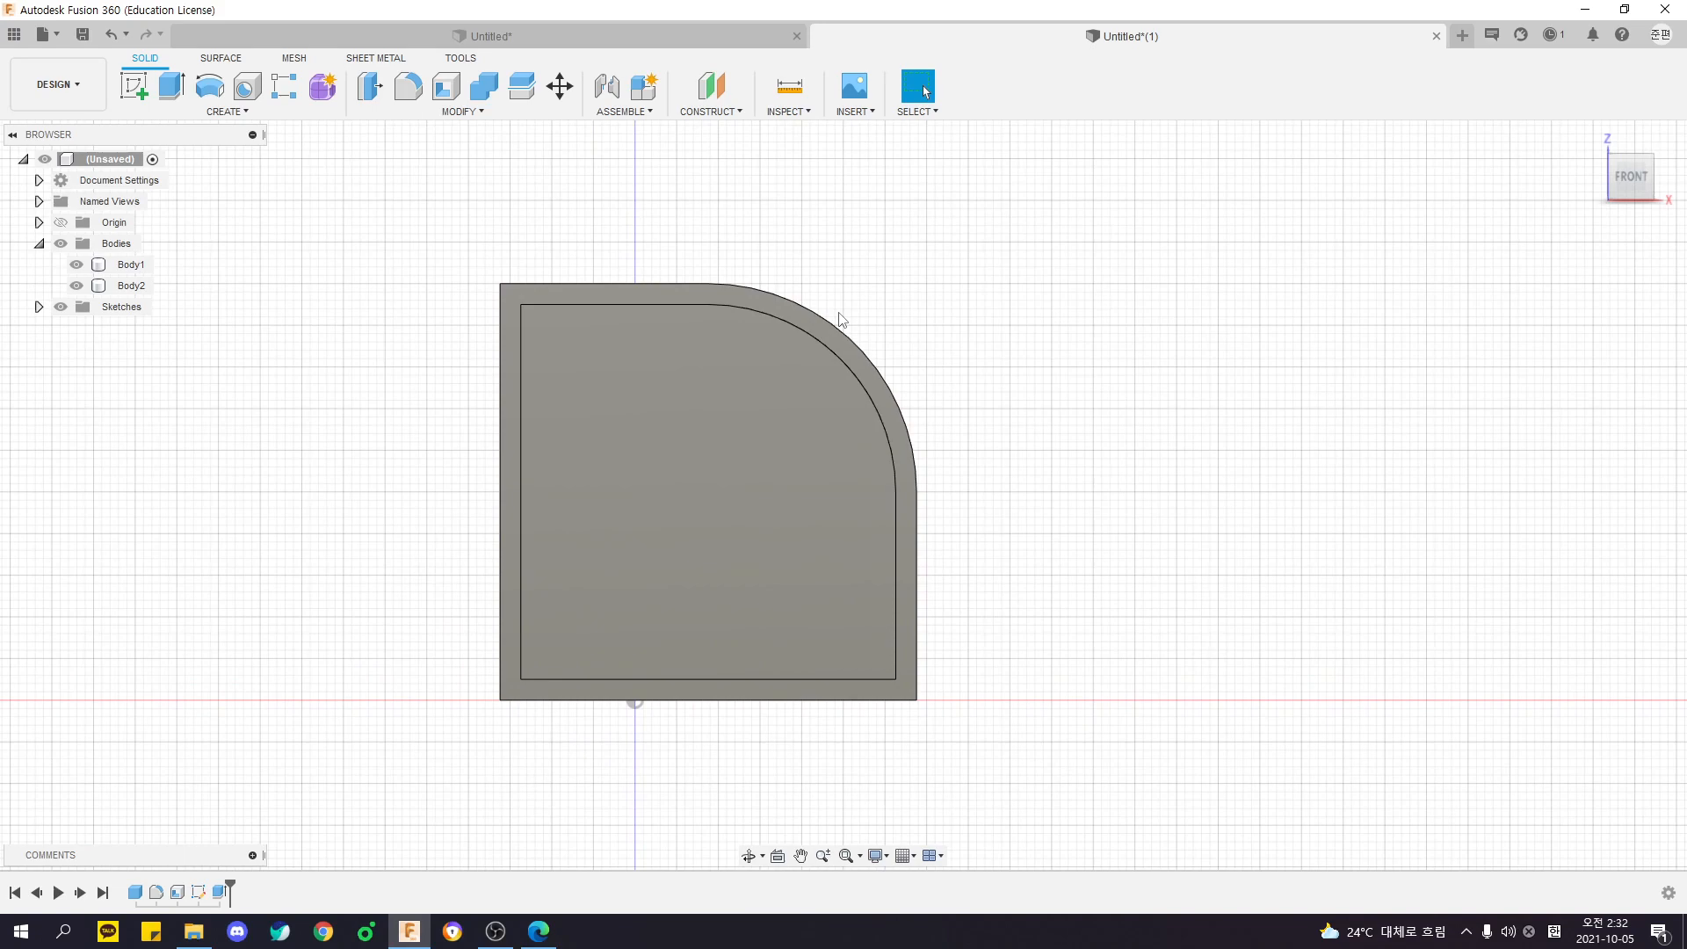
middle_drag(838, 315, 870, 290)
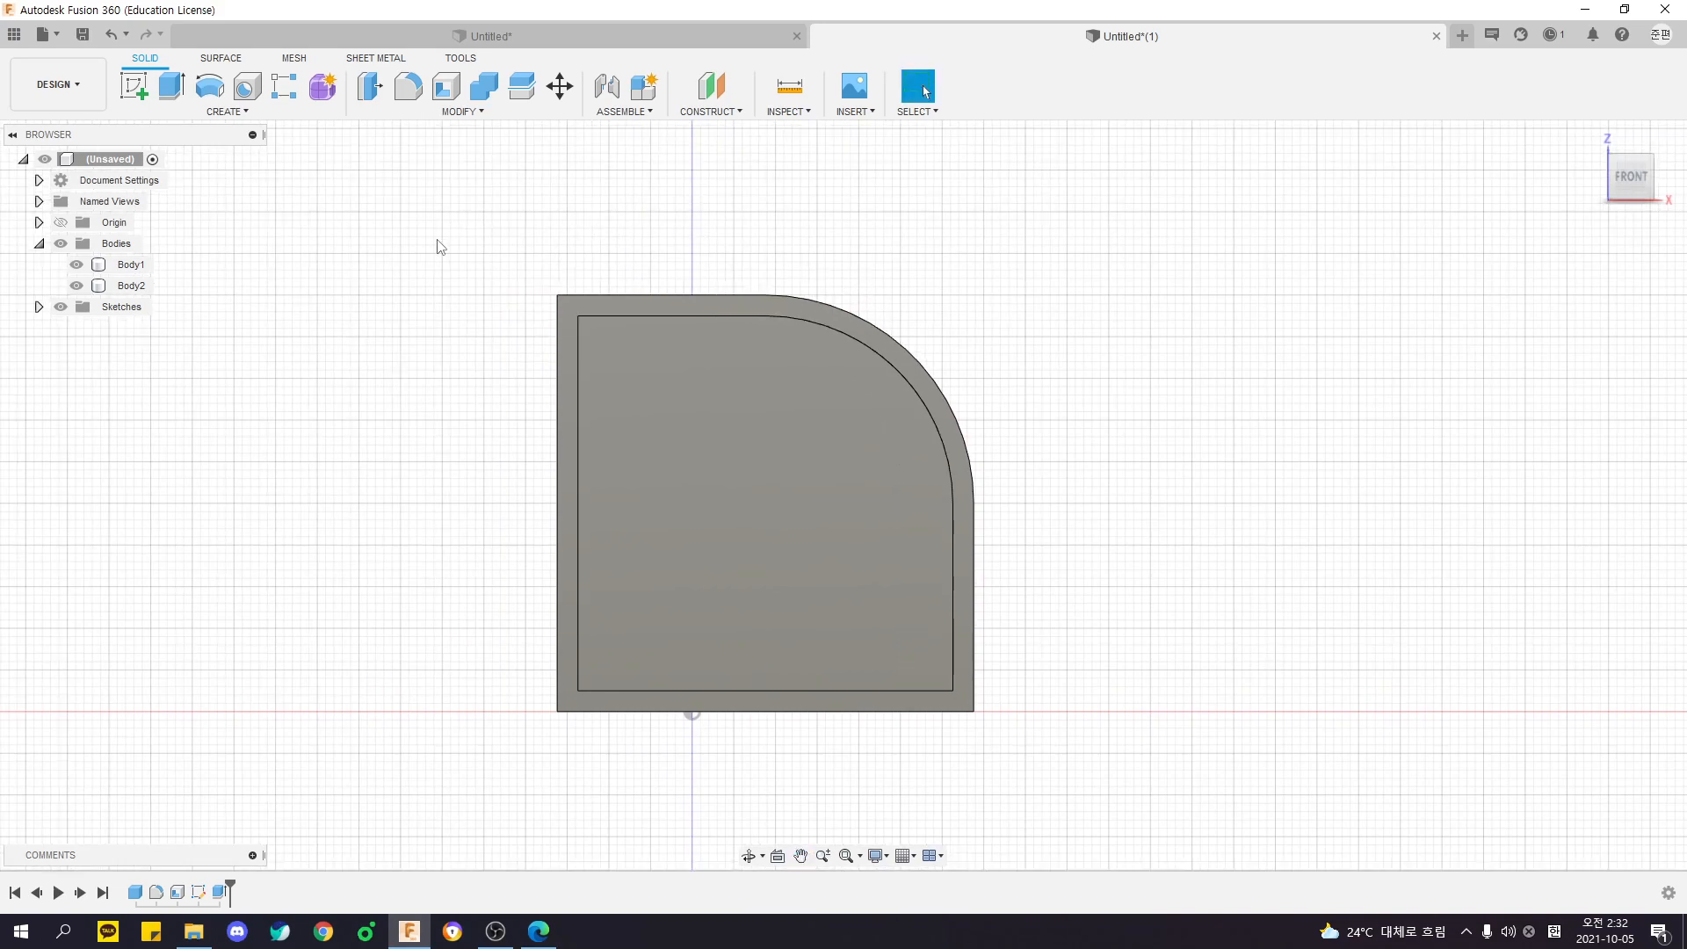
- Toggle the visibility of the inner body and of the outer frame body in the front view
click(78, 285)
click(77, 285)
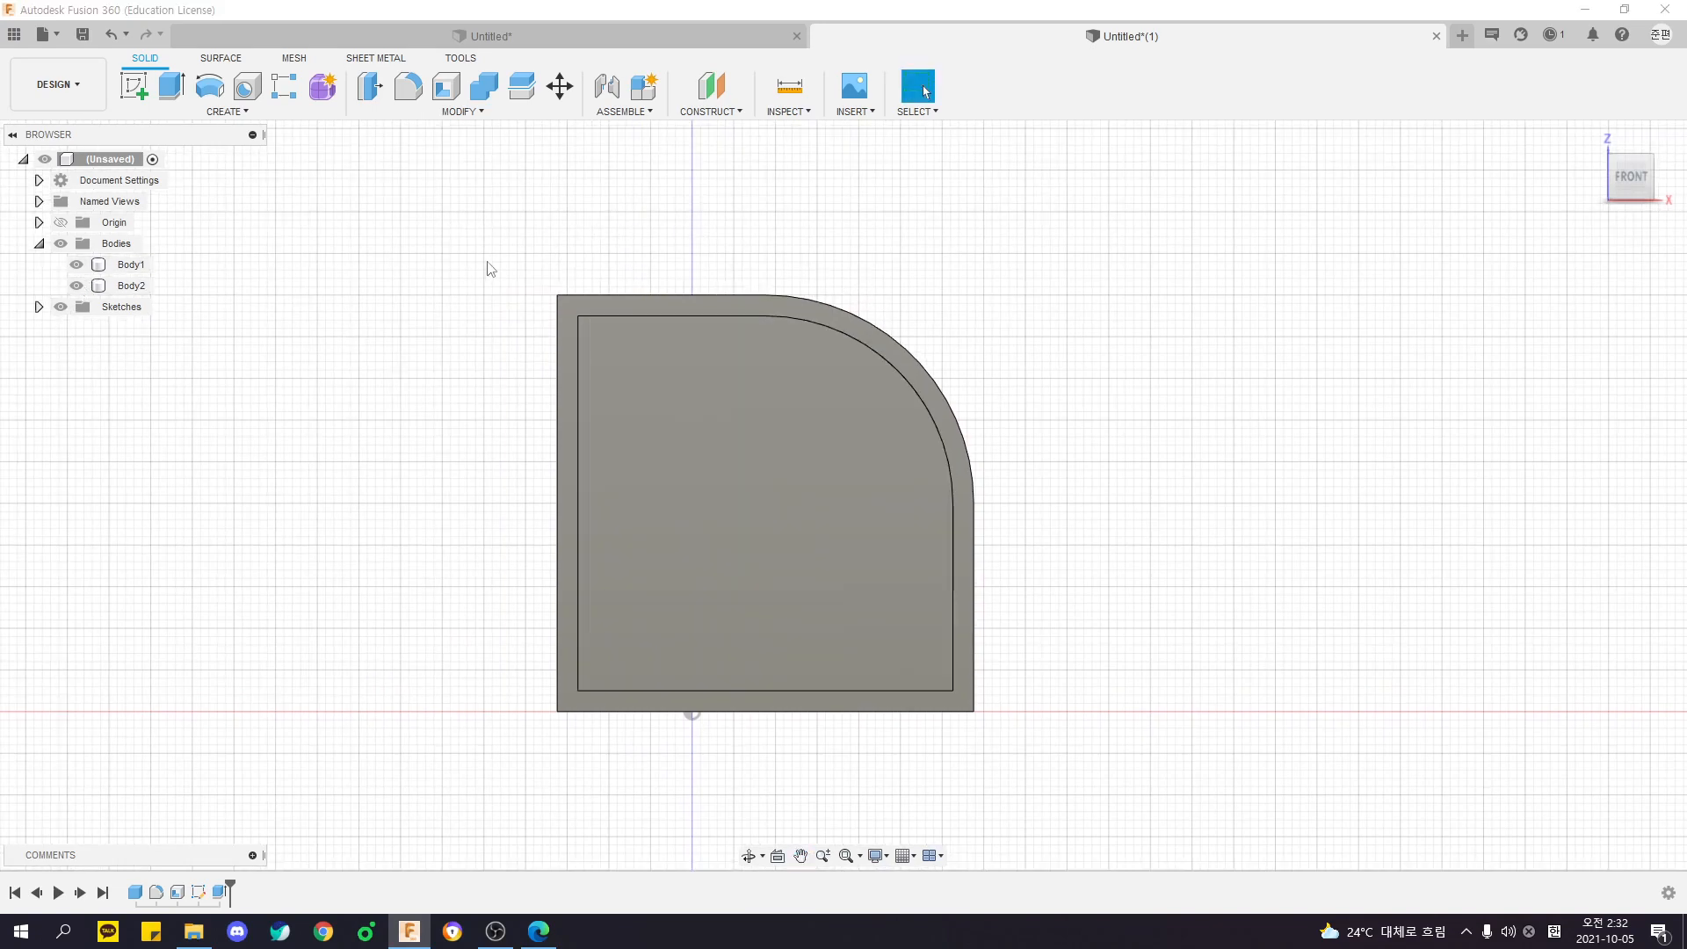
scroll(694, 281, up, 4)
middle_drag(432, 301, 365, 226)
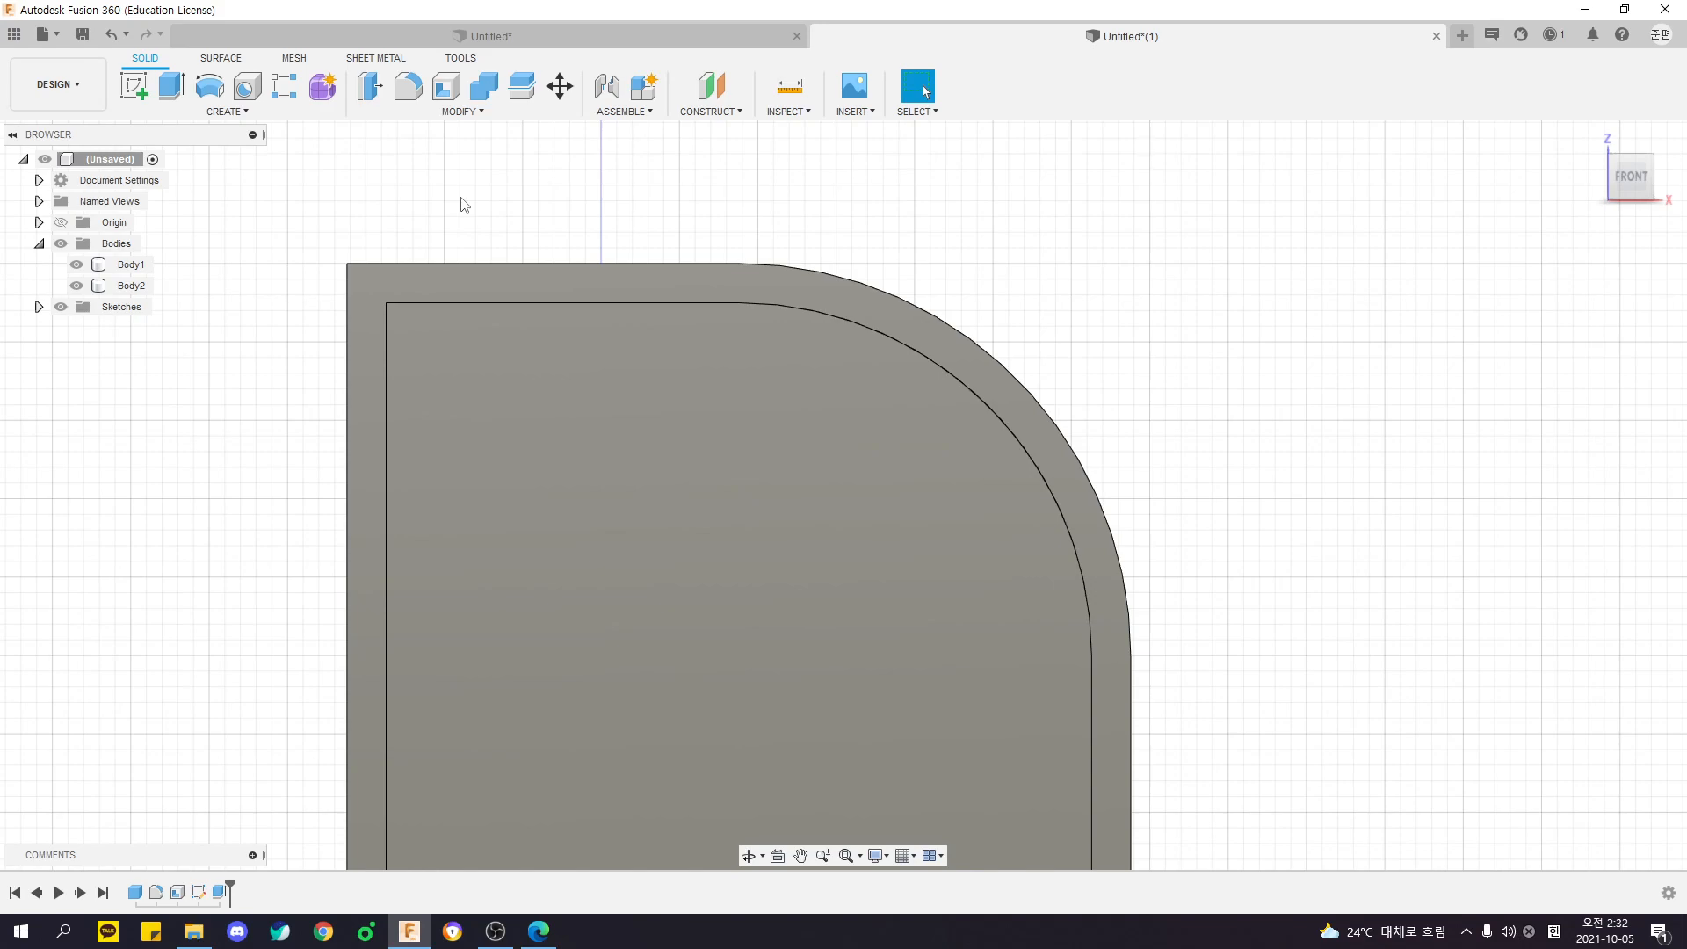
click(77, 264)
click(77, 264)
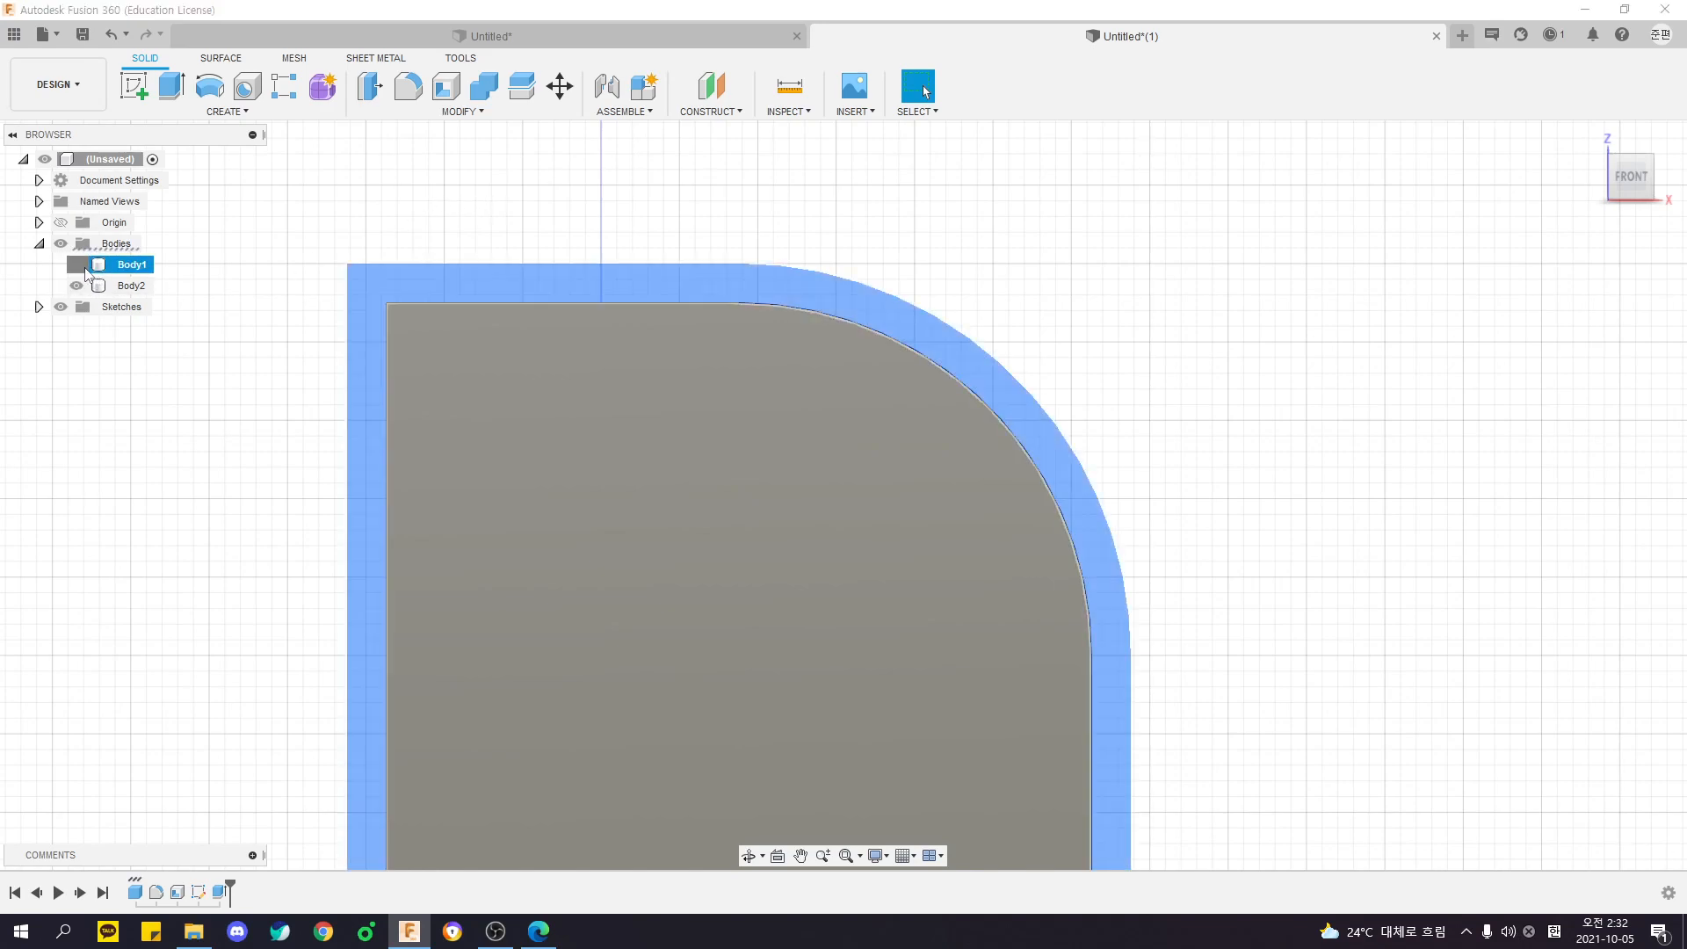
- Alternate the visibility of the frame and inner bodies in a 3D view, leaving only the inner body shown
shift+middle_drag(474, 216, 276, 291)
scroll(374, 274, down, 2)
click(77, 265)
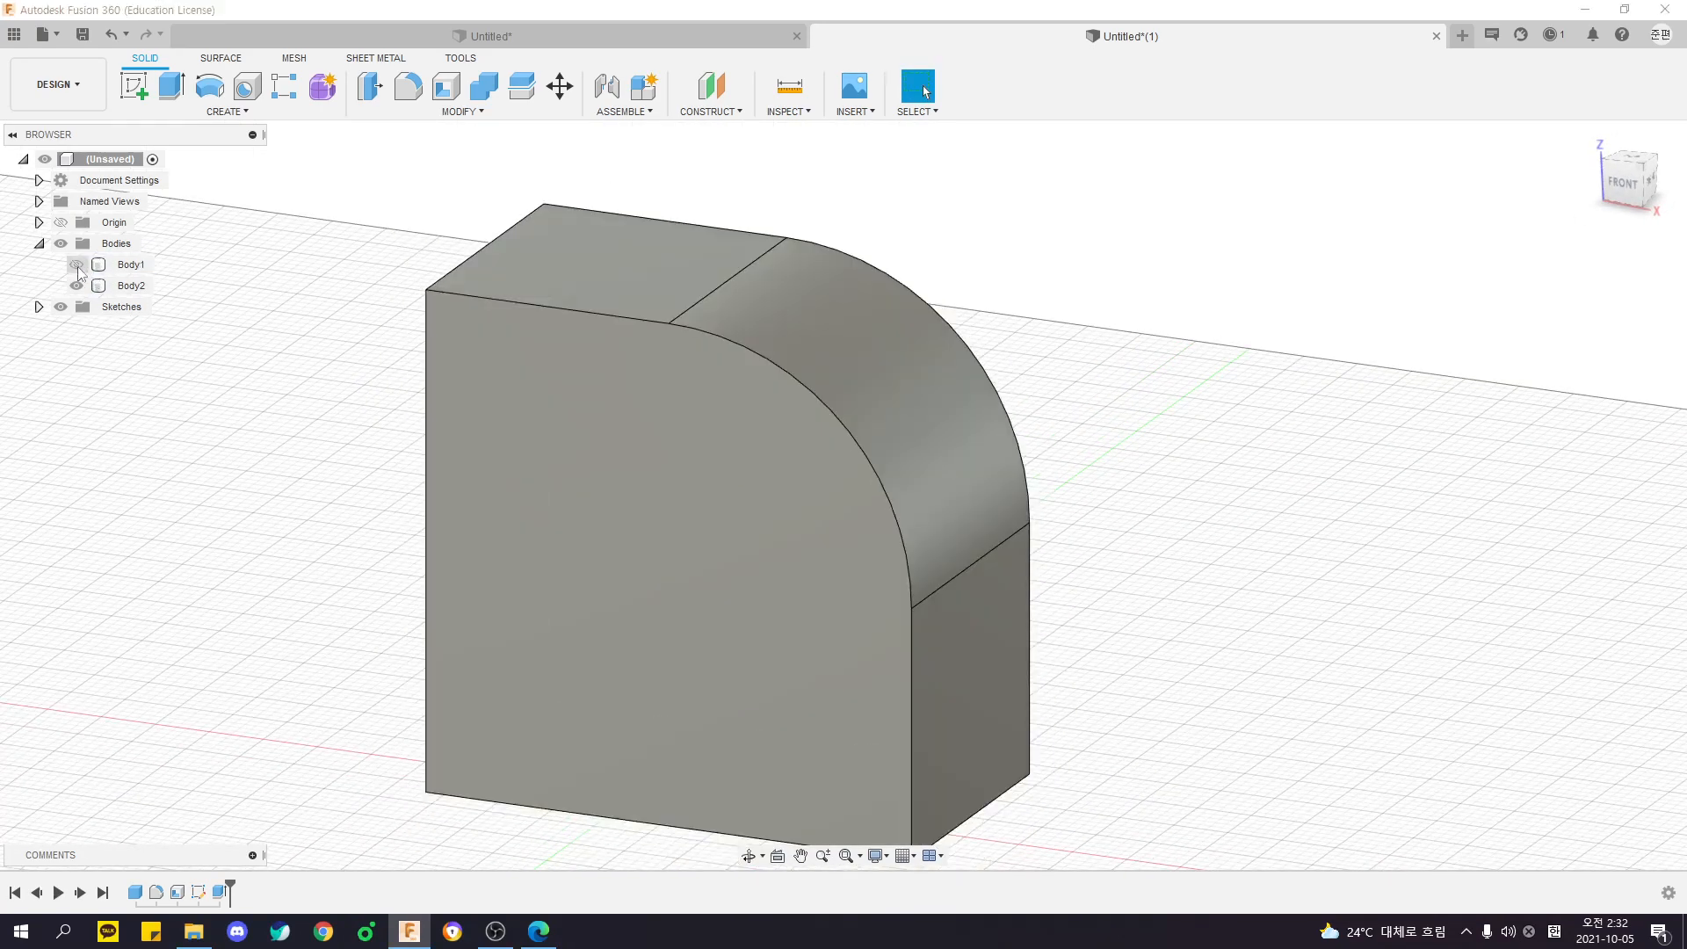
click(76, 264)
click(76, 286)
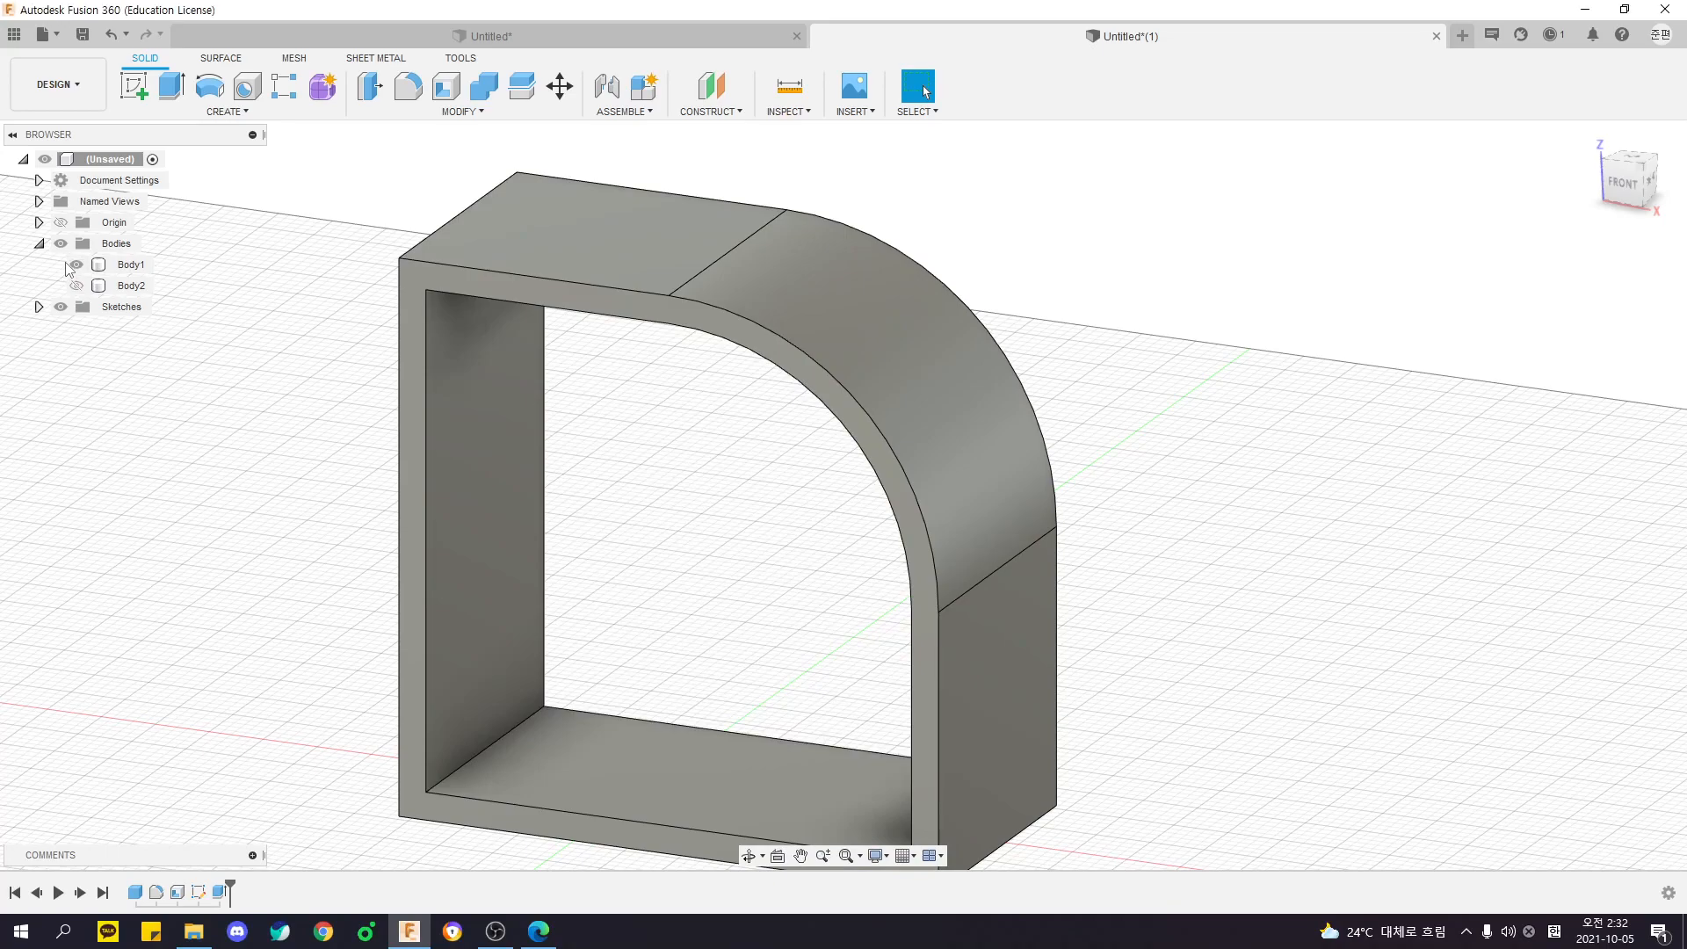
click(76, 264)
click(76, 285)
click(73, 264)
click(75, 264)
click(78, 286)
click(76, 264)
click(77, 286)
click(76, 264)
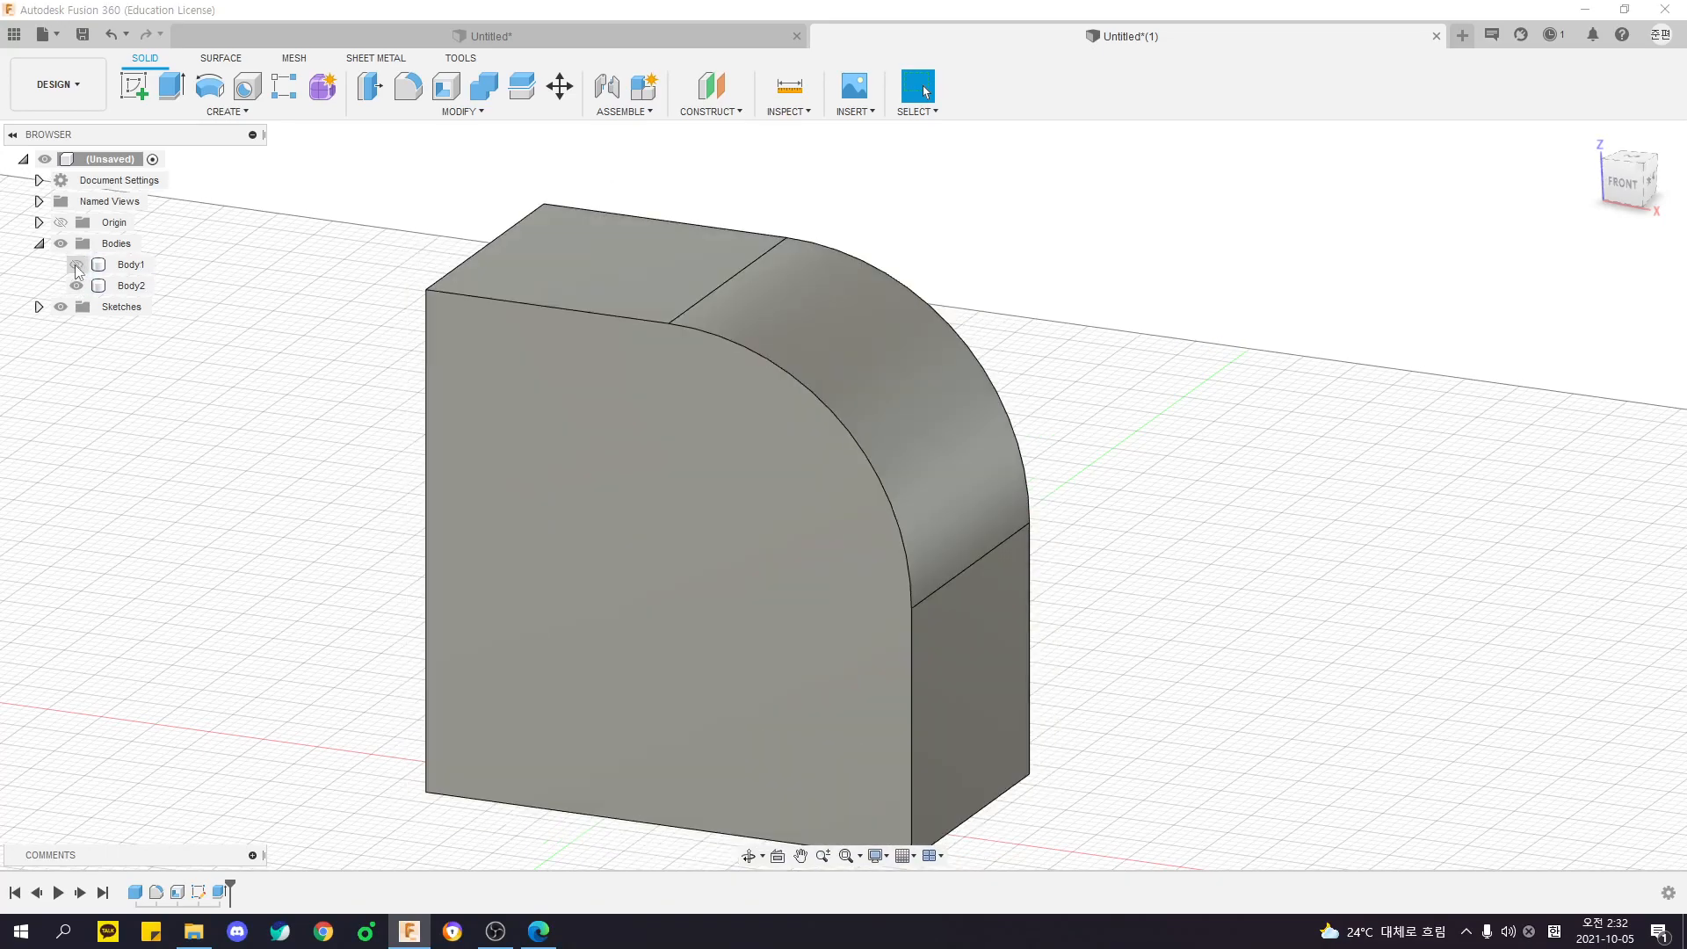
shift+middle_drag(667, 407, 496, 192)
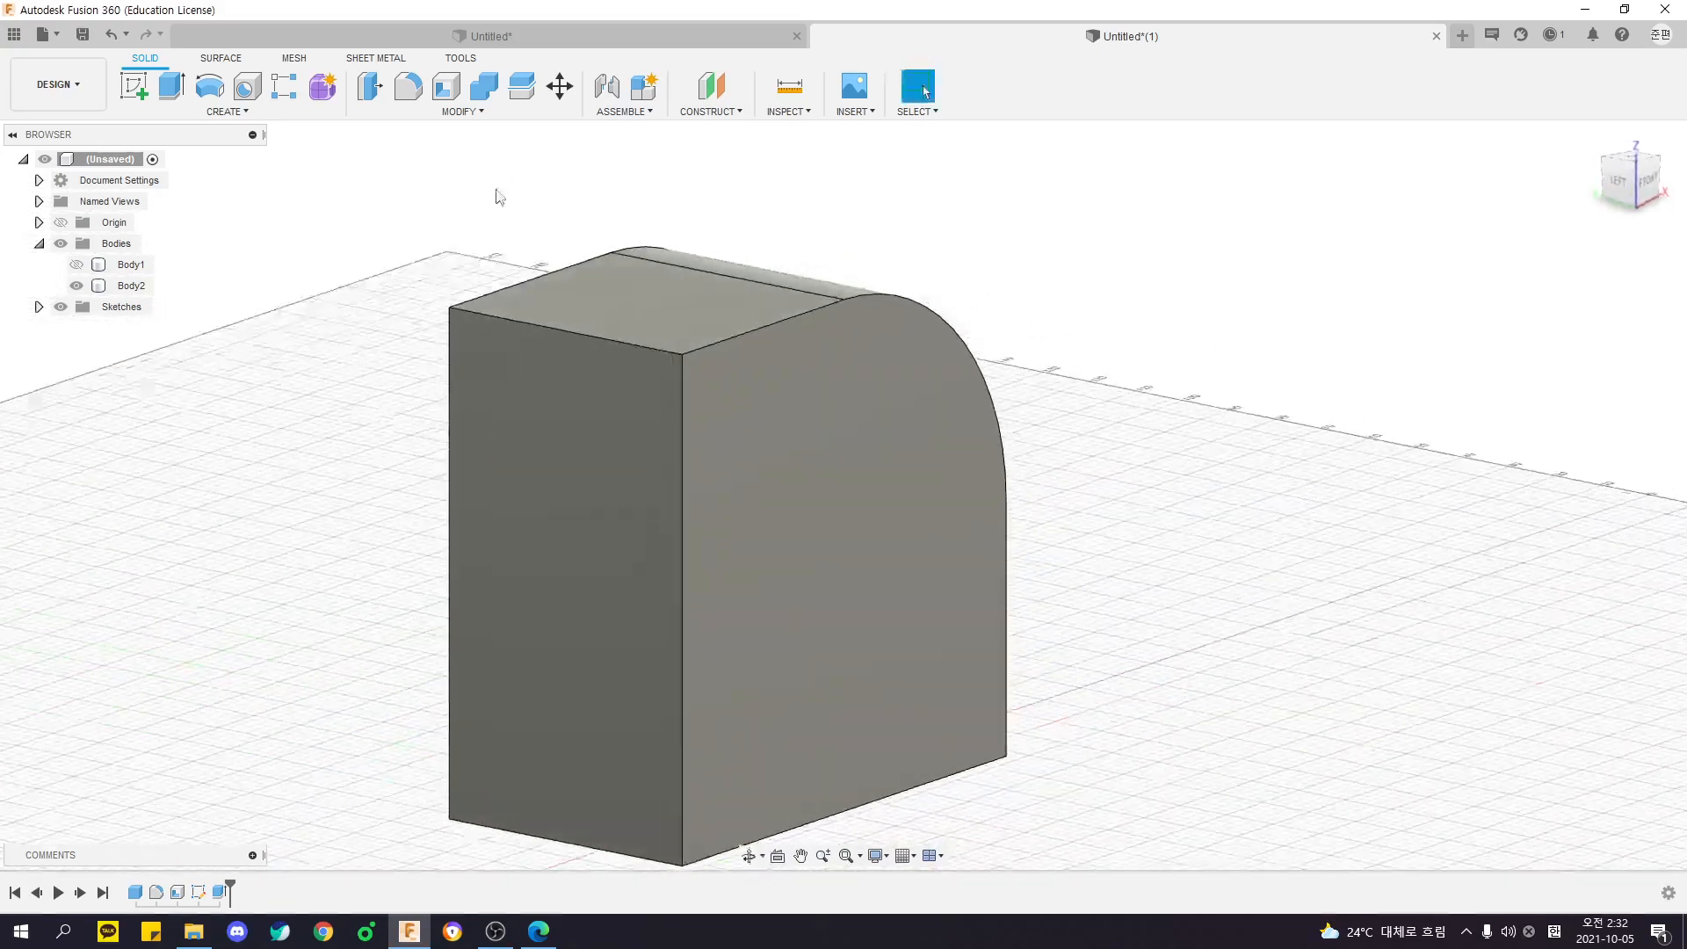
- Press Pull the five outer side faces of the inner body with a distance of -1 mm
key(ctrl)
key(ctrl)
key(ctrl)
click(376, 89)
shift+middle_drag(381, 179, 457, 217)
click(658, 312)
click(639, 459)
shift+middle_drag(638, 458, 655, 246)
click(677, 480)
shift+middle_drag(775, 572, 624, 654)
click(819, 570)
click(753, 322)
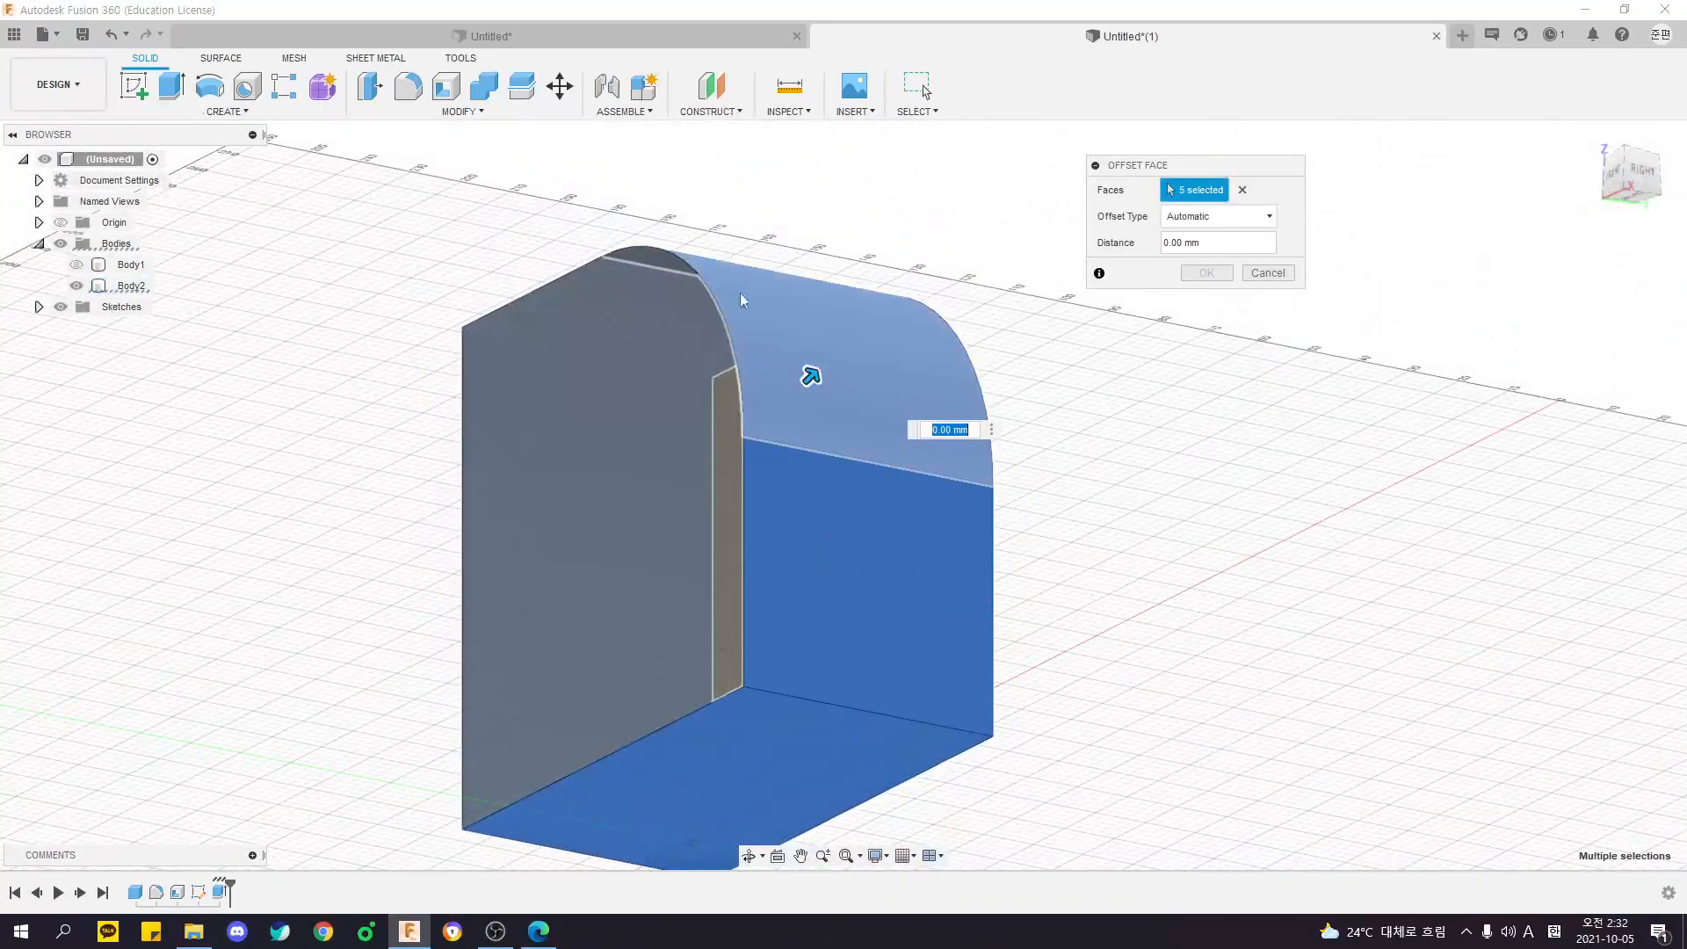
shift+middle_drag(752, 321, 835, 369)
shift+middle_drag(1115, 387, 1054, 358)
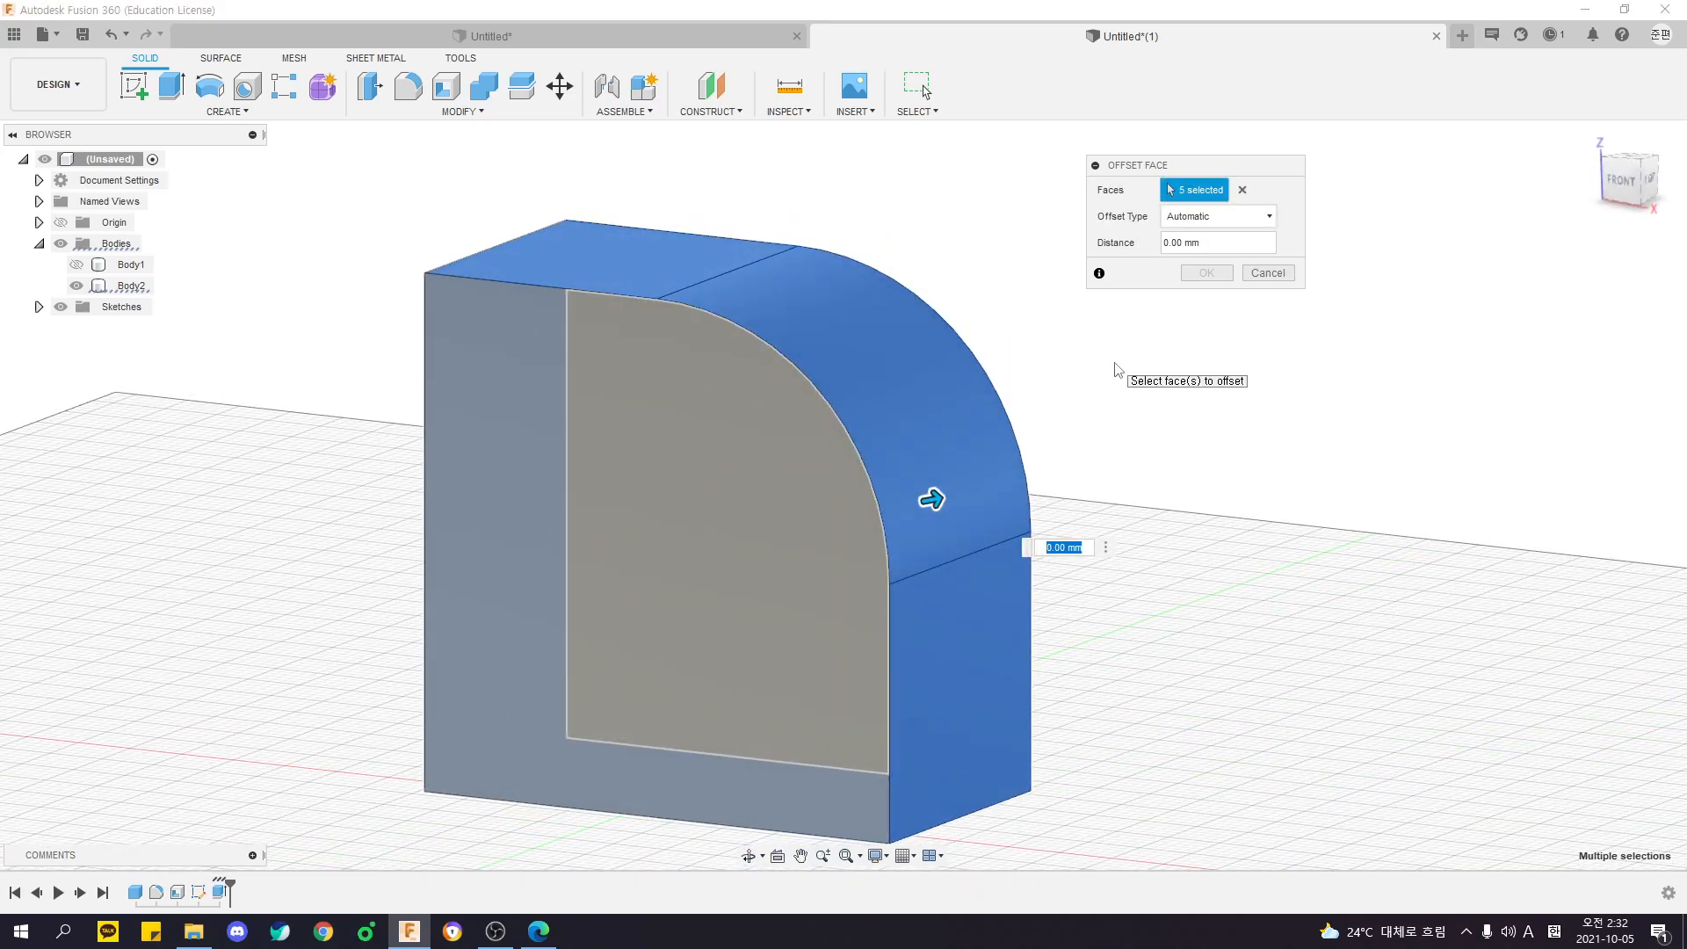
shift+middle_drag(1114, 370, 1155, 371)
shift+middle_drag(872, 222, 962, 294)
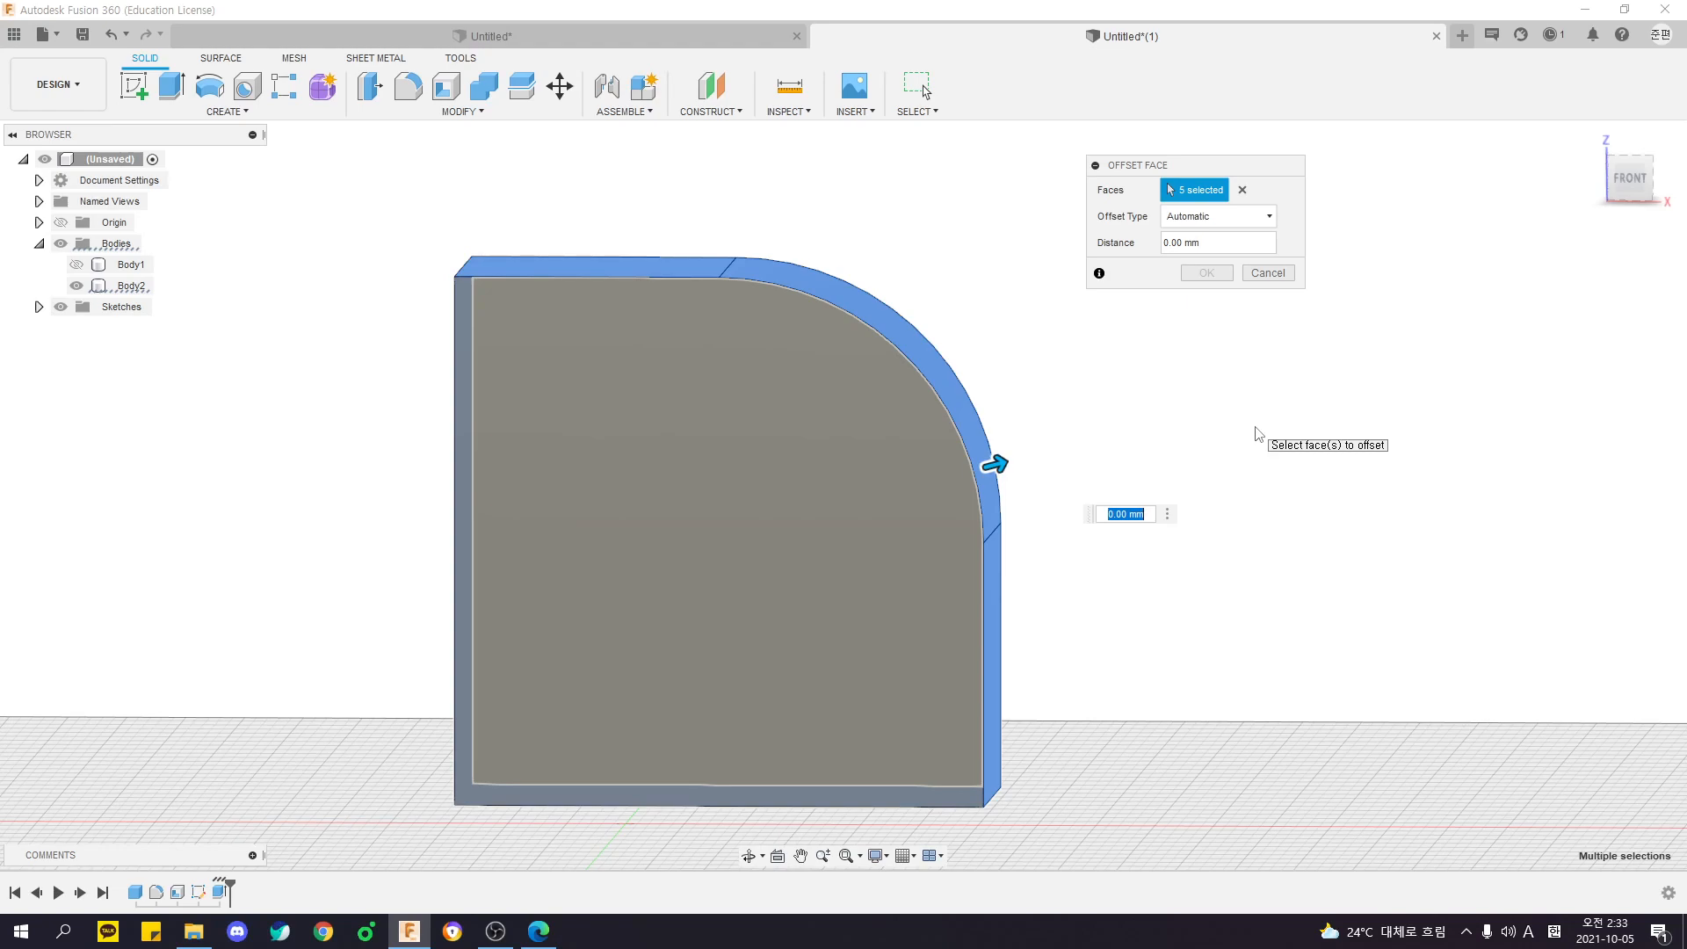
text(-1)
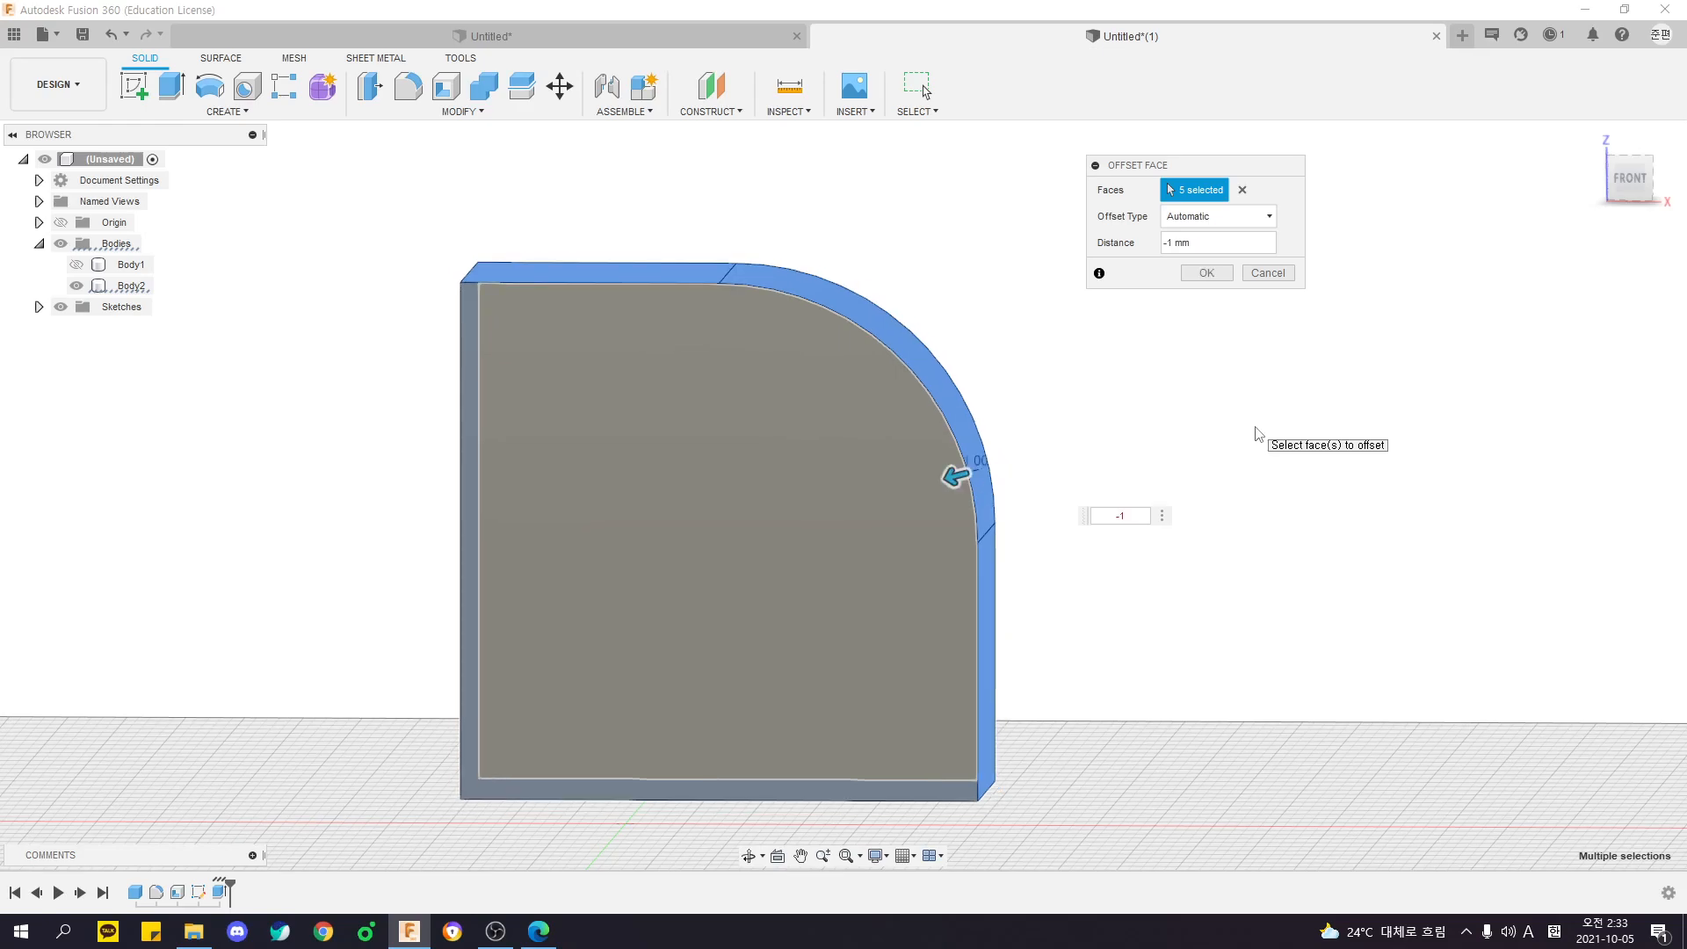
shift+middle_drag(1255, 428, 1164, 432)
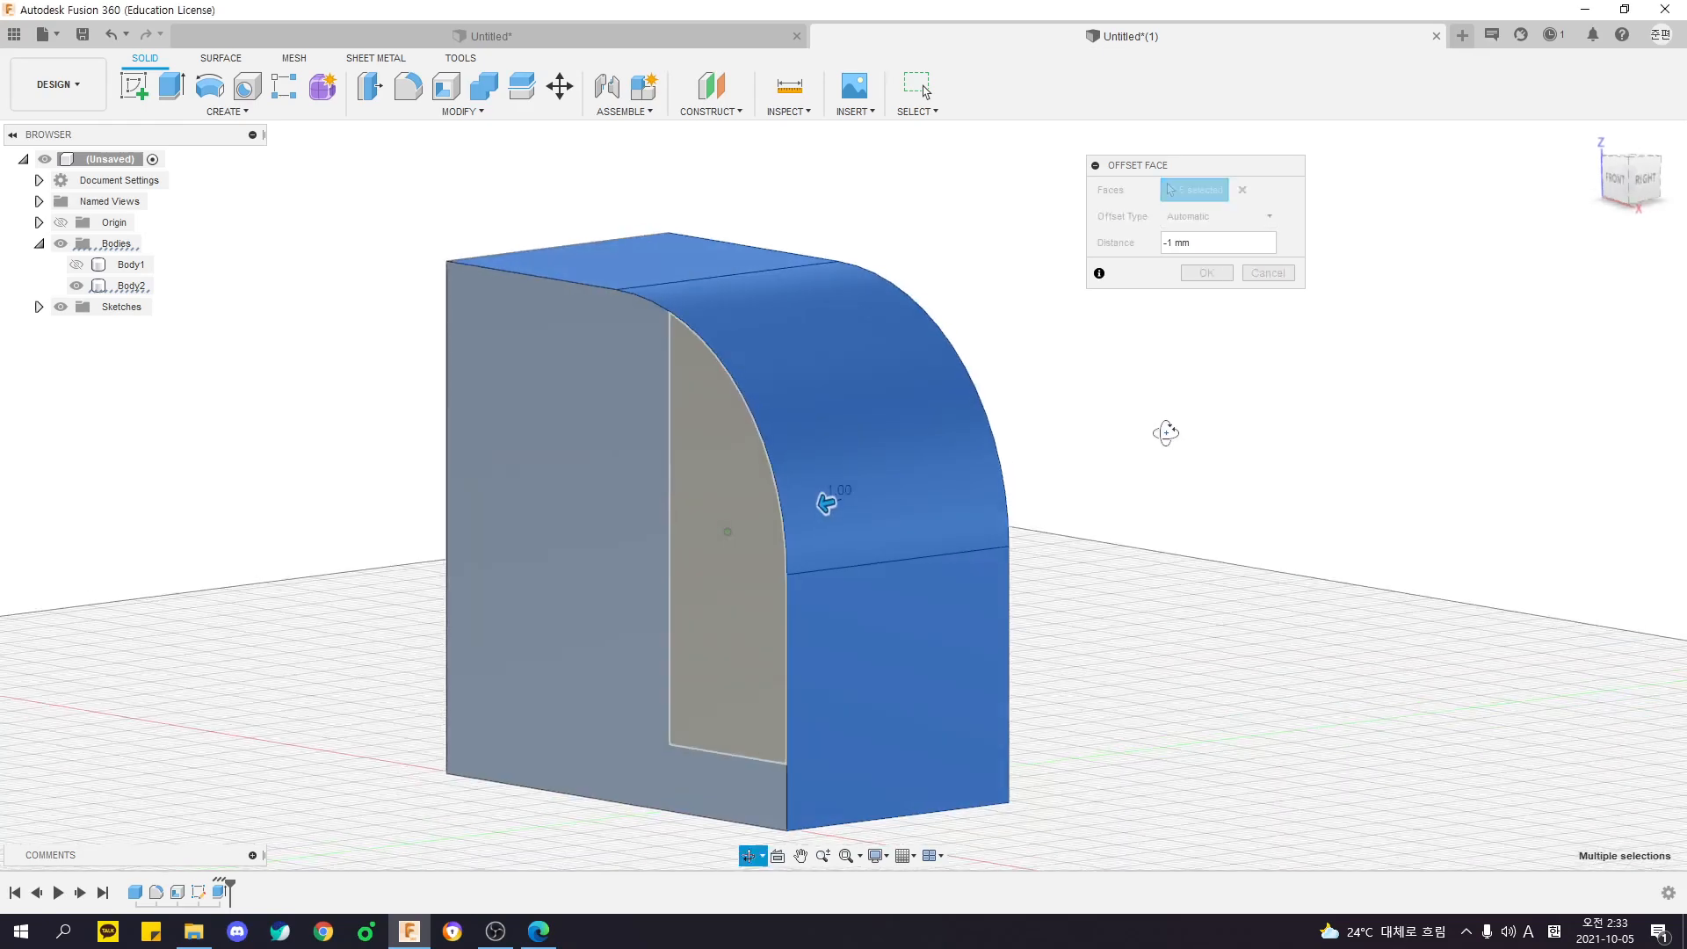
key(Return)
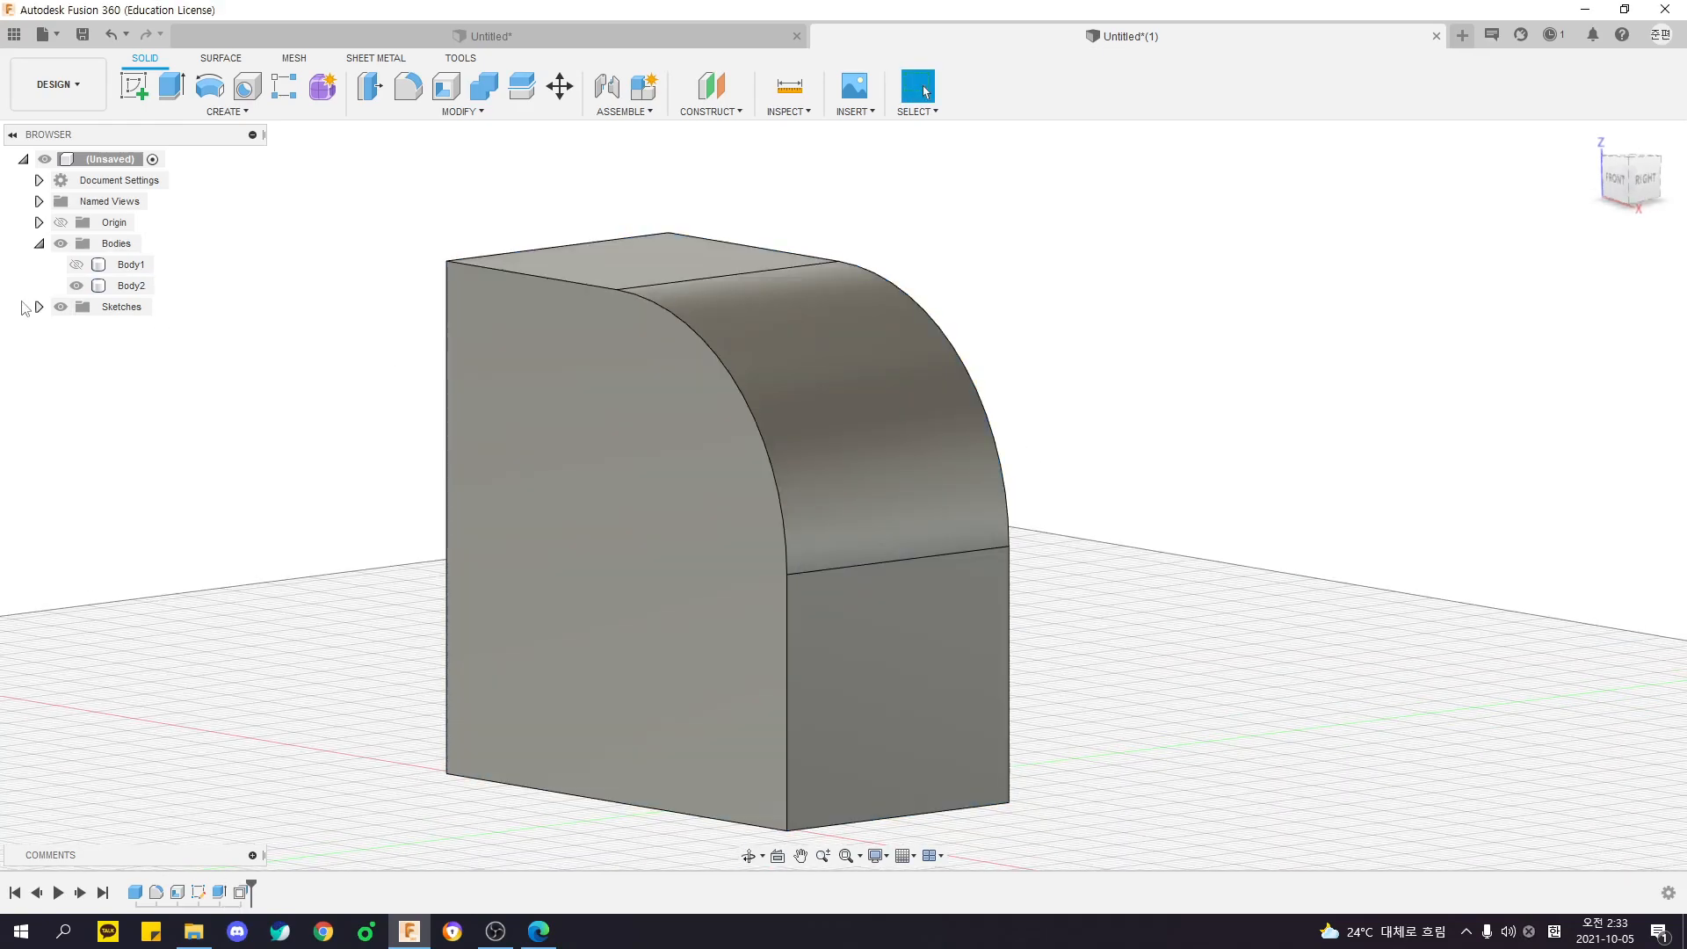
- Show the frame body again and examine the gap around the inner body up close in the front view
click(76, 264)
shift+middle_drag(109, 286, 308, 306)
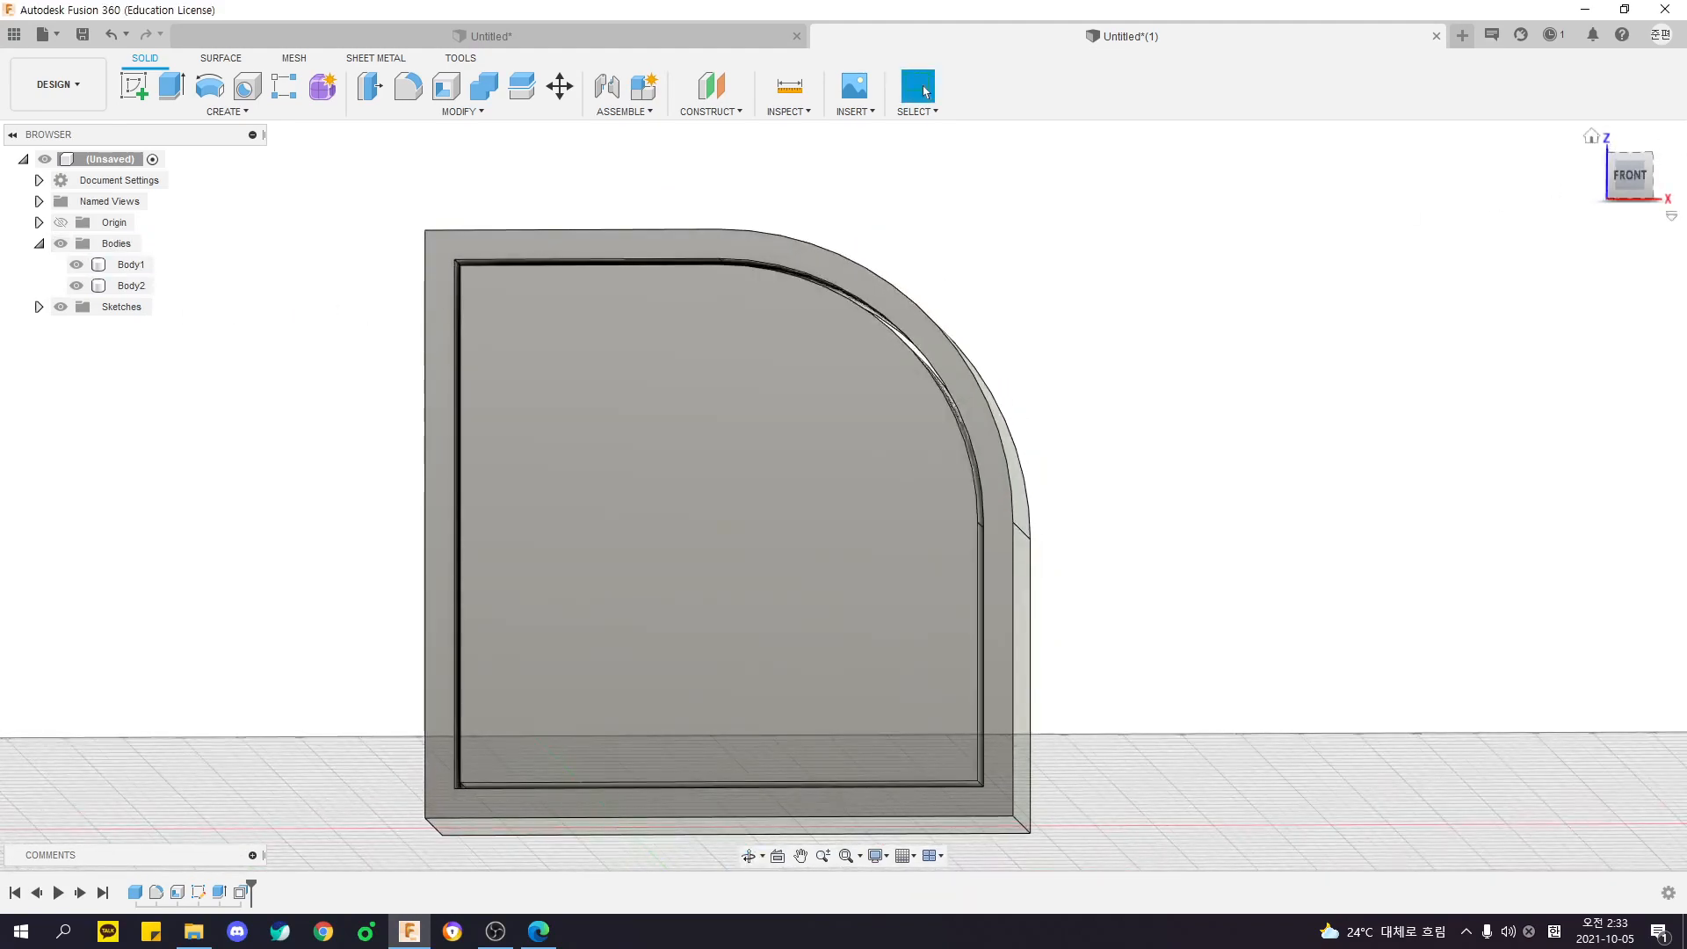
click(1630, 175)
scroll(762, 262, up, 3)
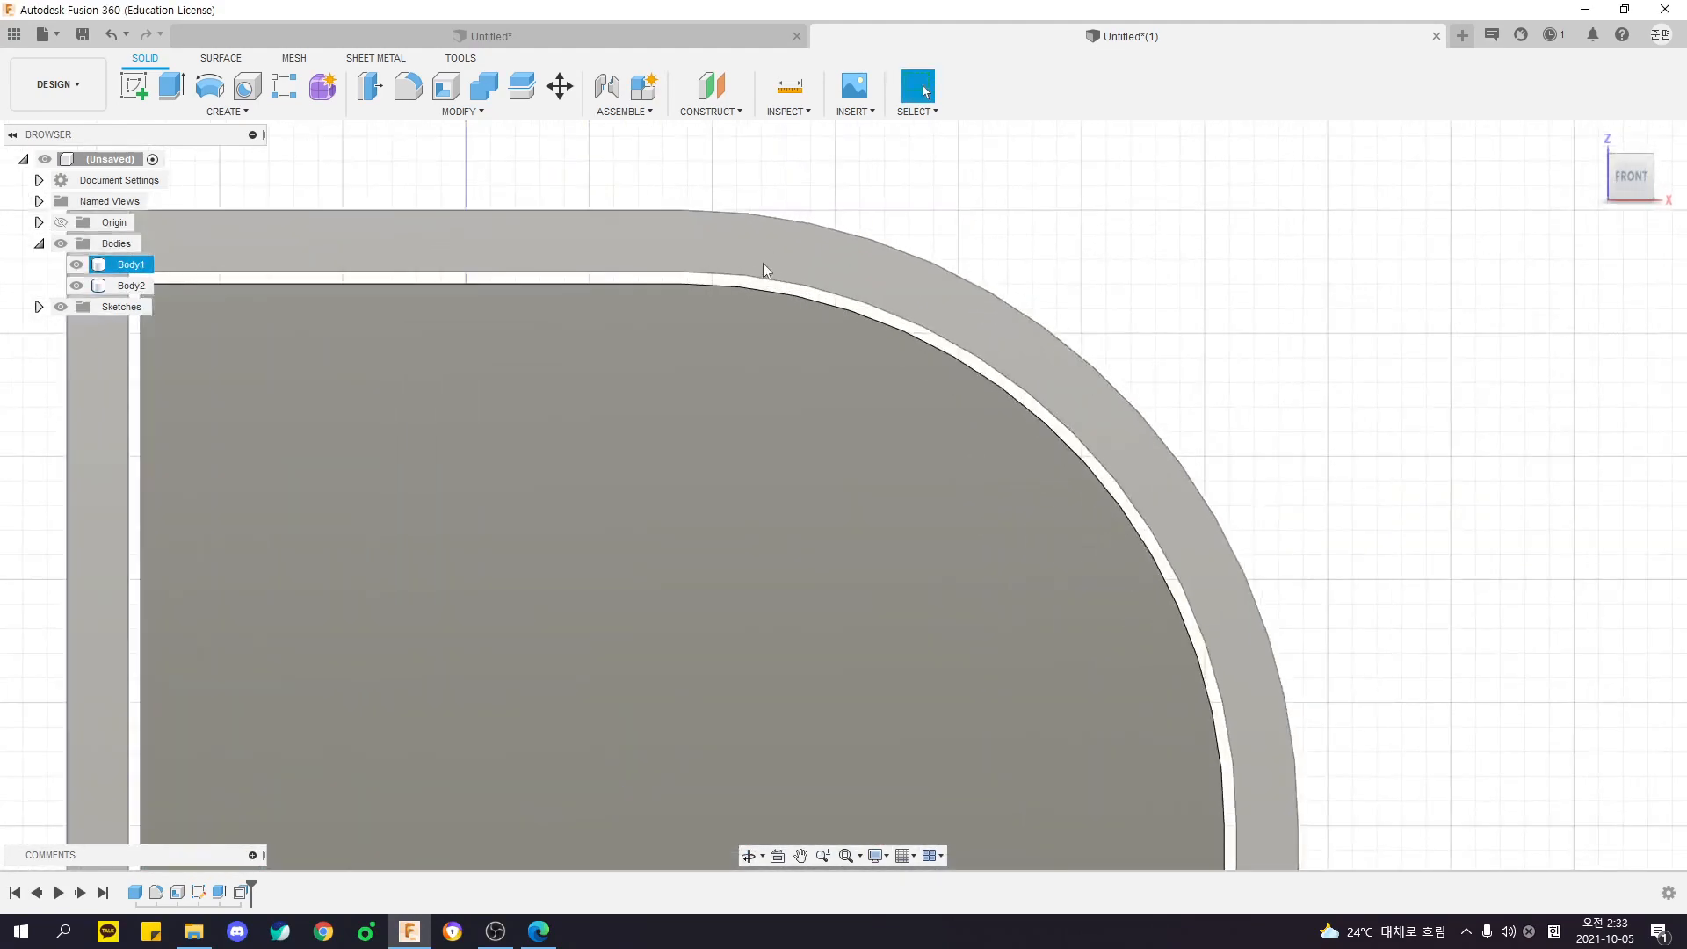
scroll(762, 262, up, 1)
scroll(773, 281, down, 5)
scroll(821, 311, down, 3)
- Examine the inner body and its clearance to the frame from several 3D angles
shift+middle_drag(1047, 350, 927, 354)
scroll(844, 362, up, 5)
shift+middle_drag(825, 369, 742, 383)
click(696, 425)
shift+middle_drag(1001, 286, 914, 271)
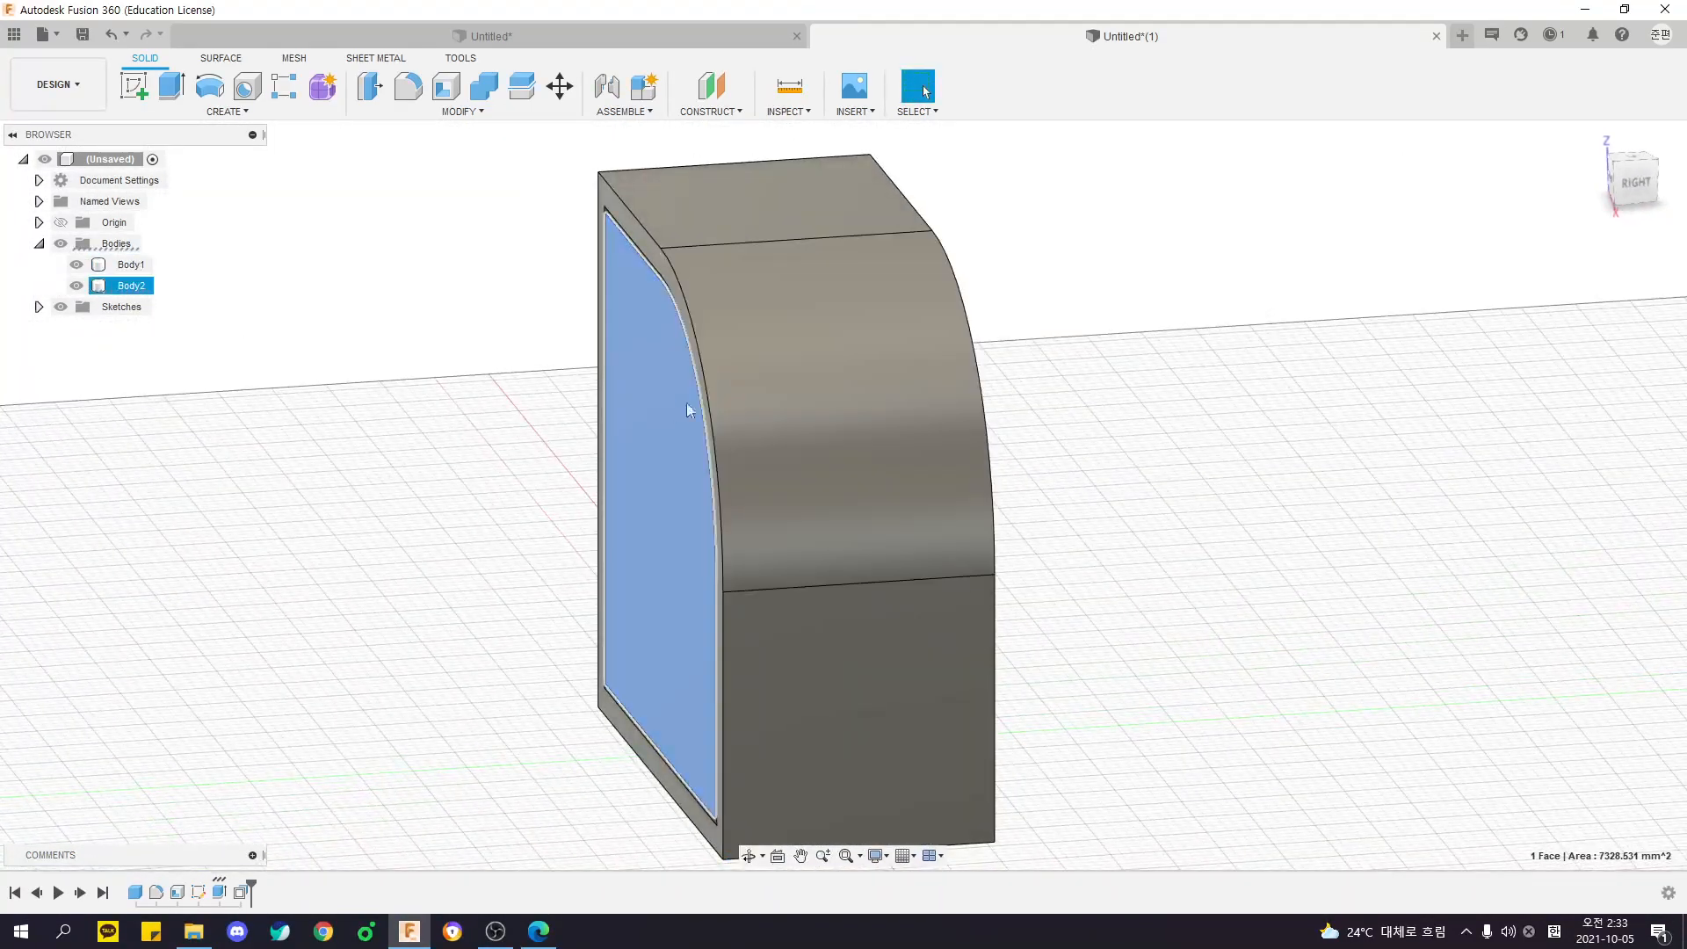
shift+middle_drag(360, 435, 606, 441)
click(1227, 466)
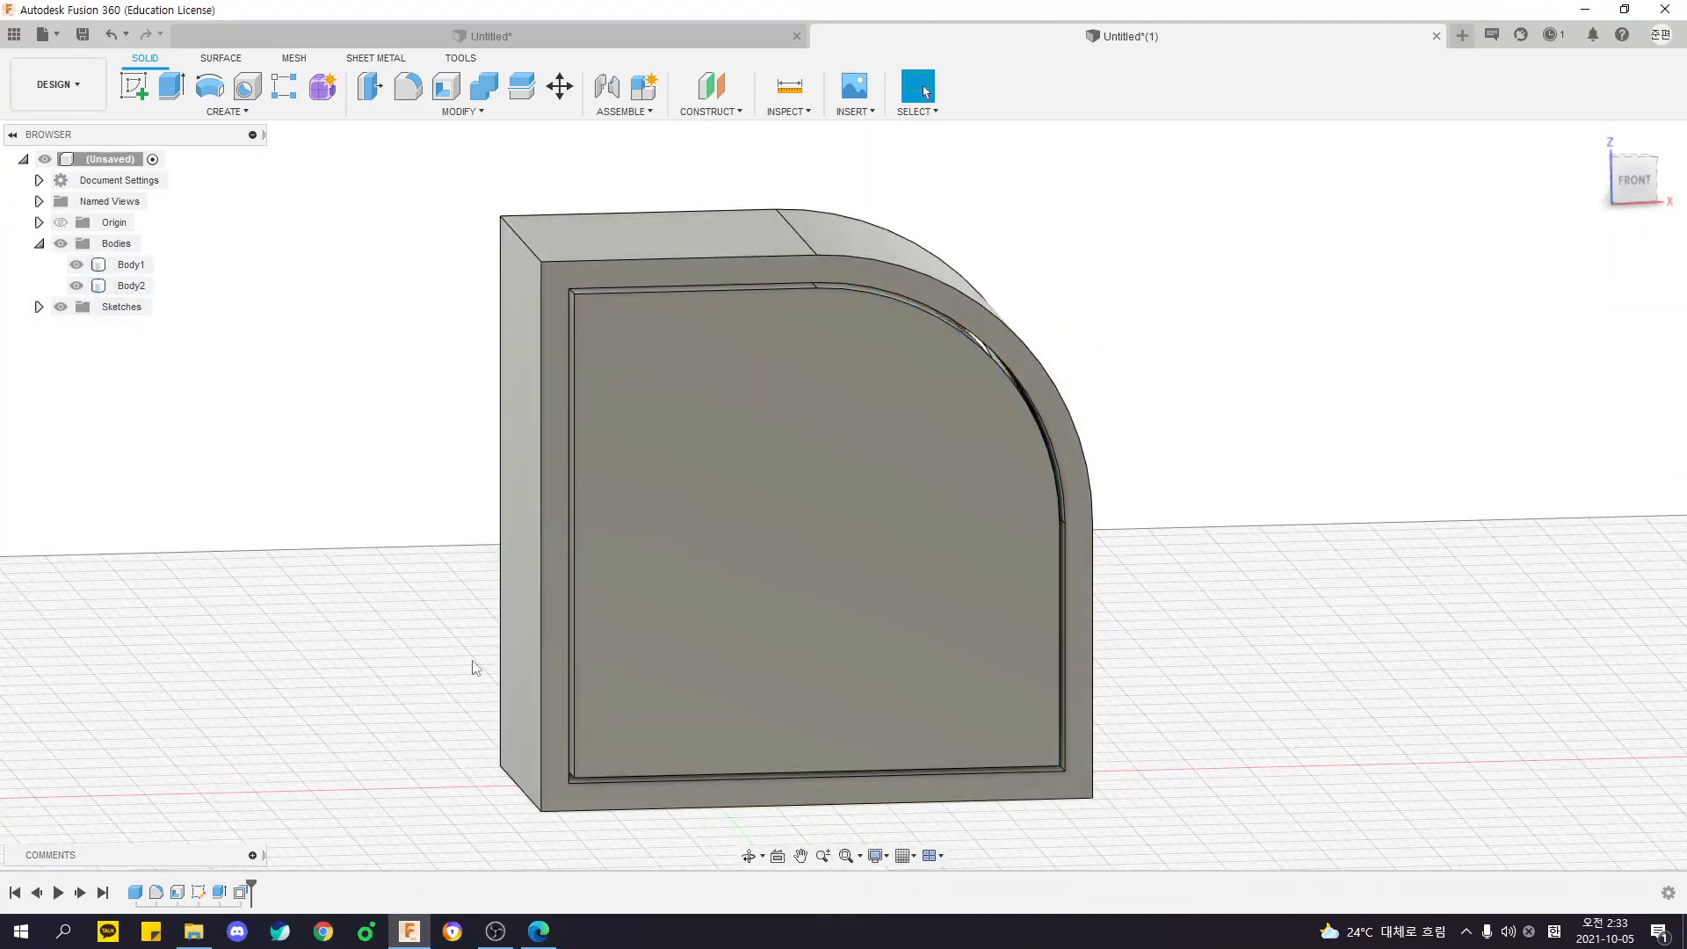
shift+middle_drag(1370, 662, 1190, 683)
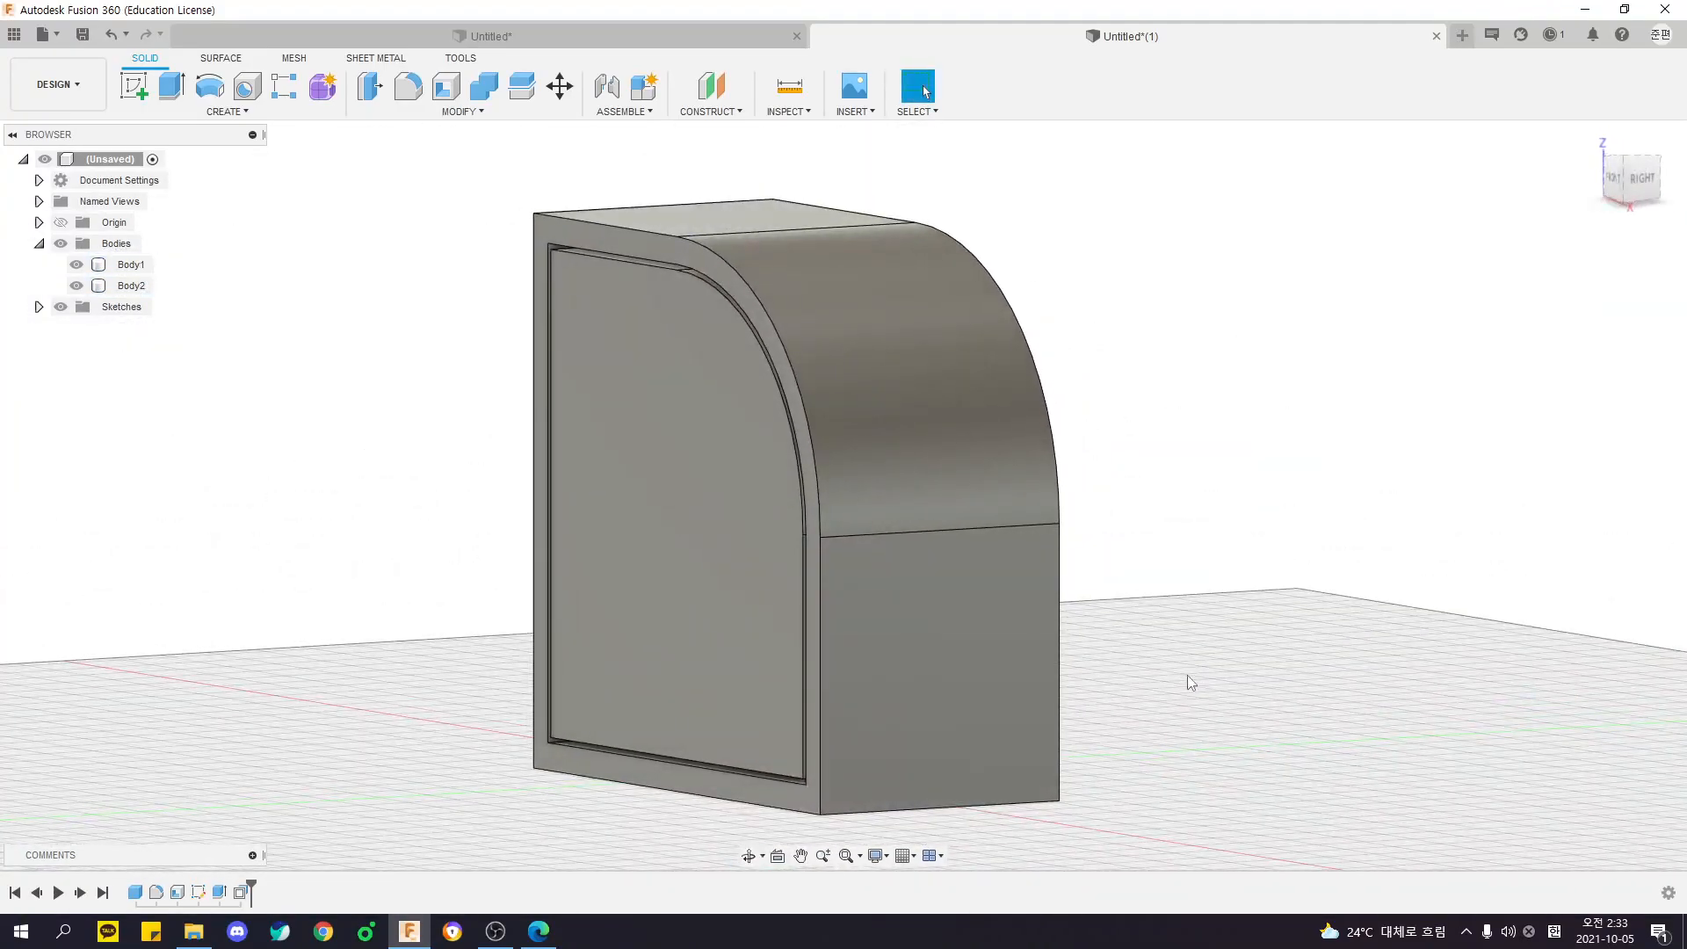
shift+middle_drag(1167, 569, 1188, 576)
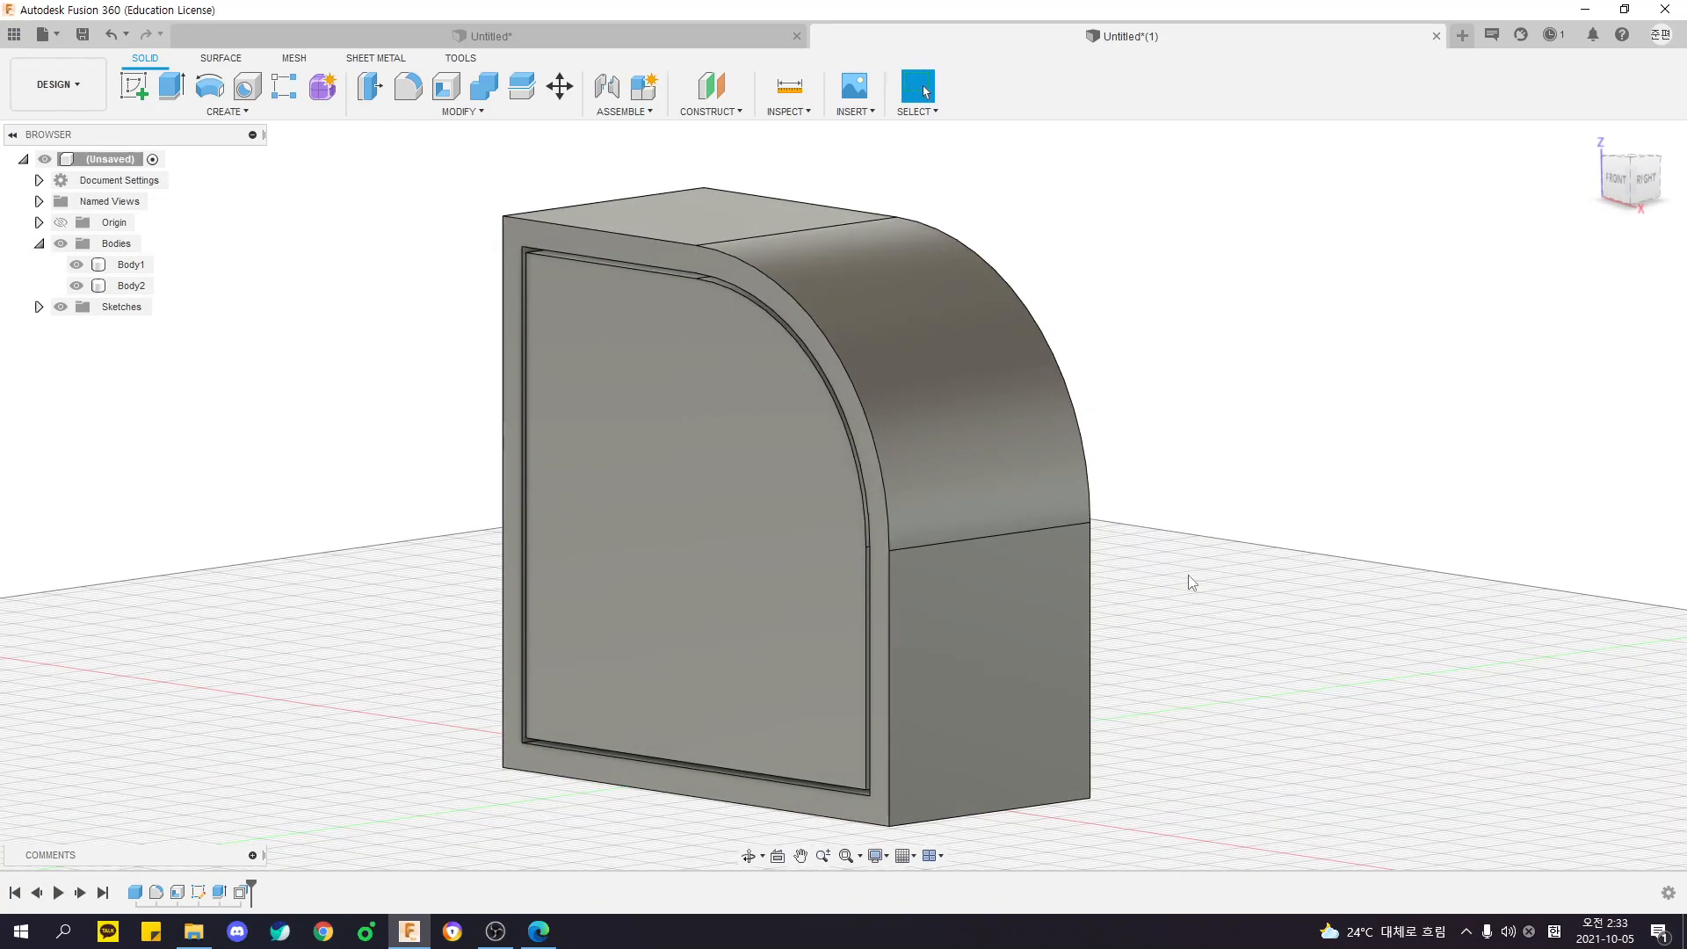
- Undo the last changes and redo them to compare the model with and without the visible frame and clearance
key(ctrl+z)
key(ctrl+z)
key(ctrl+y)
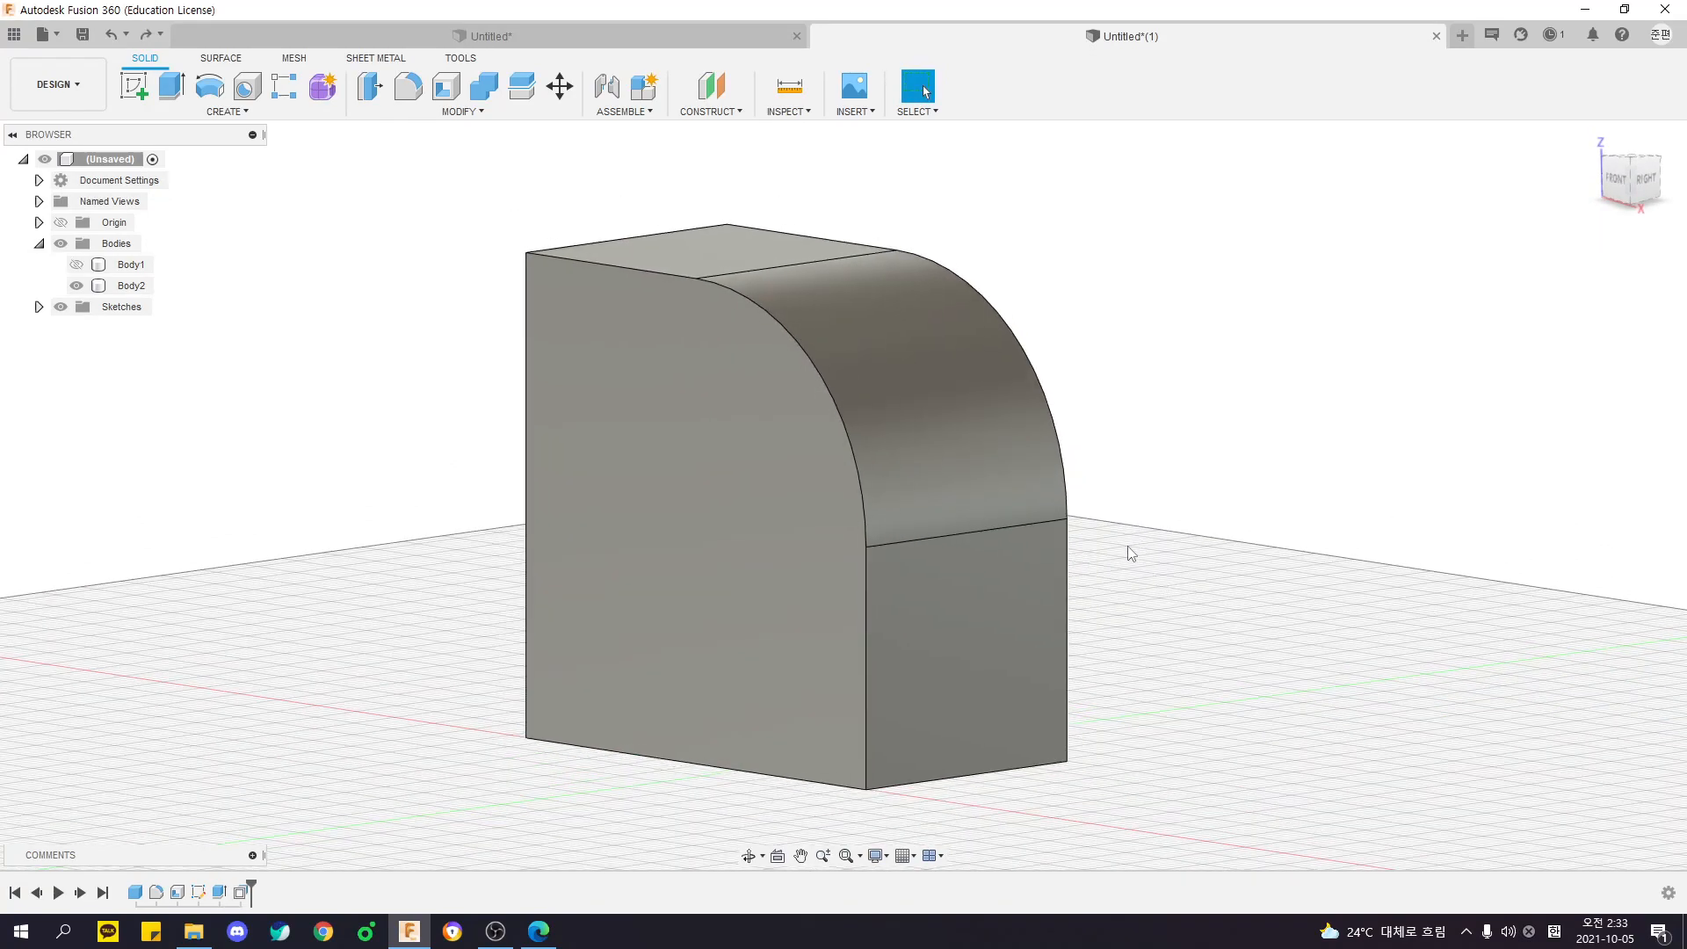
key(ctrl+y)
shift+middle_drag(1036, 360, 1136, 400)
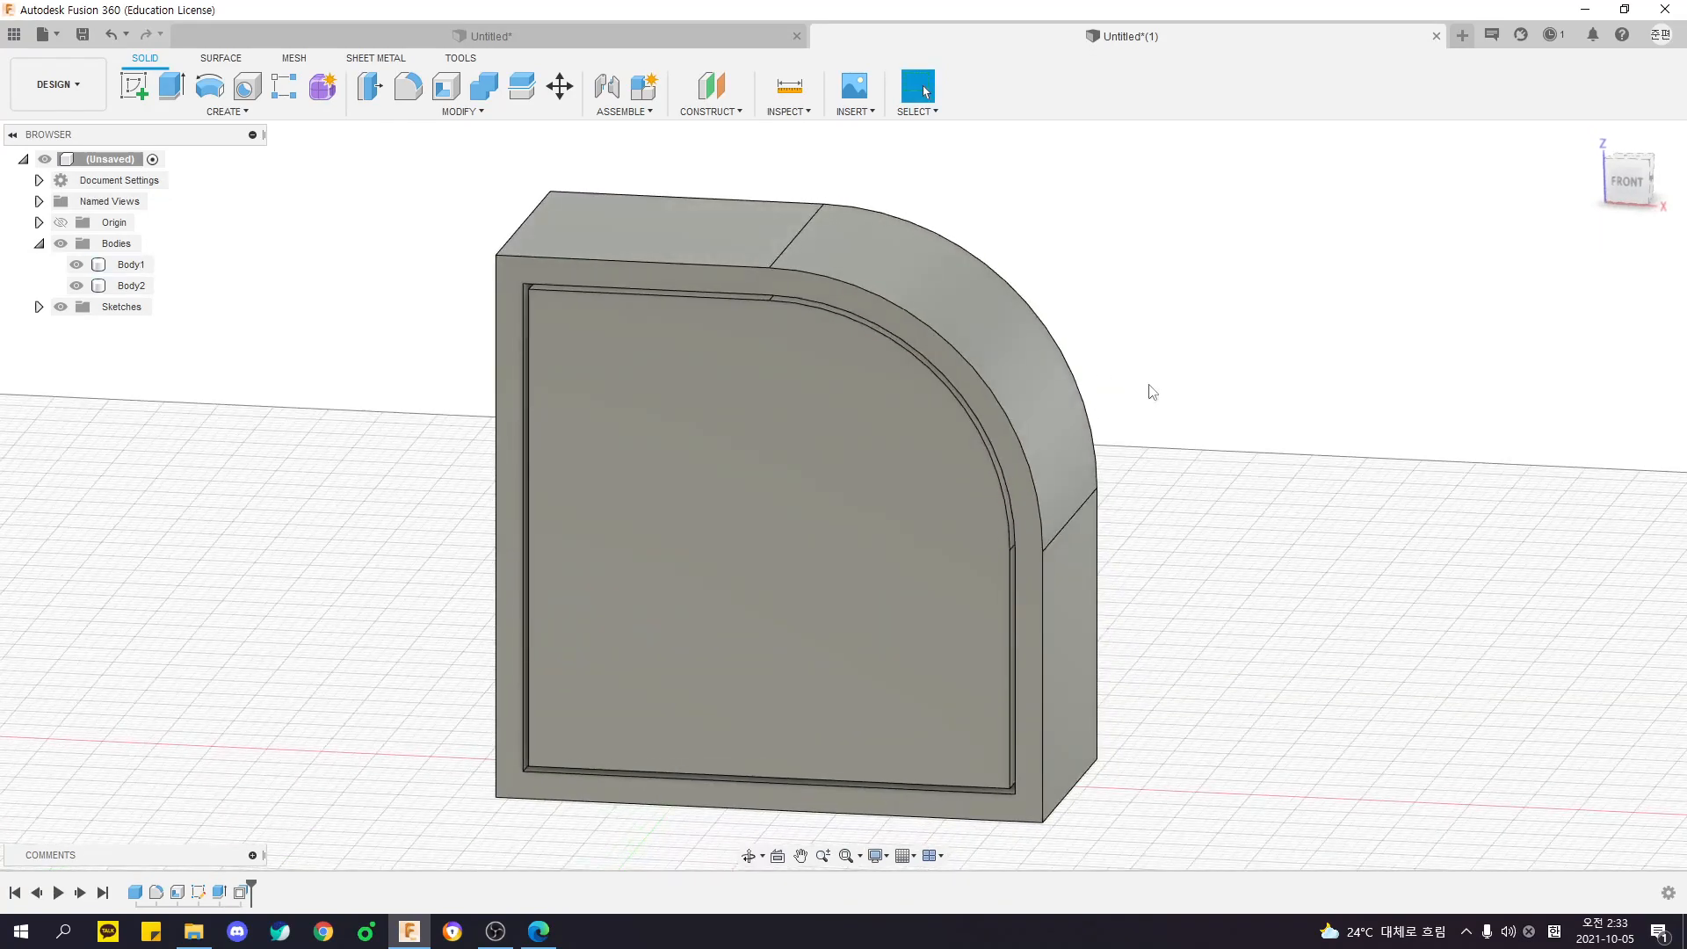
click(432, 116)
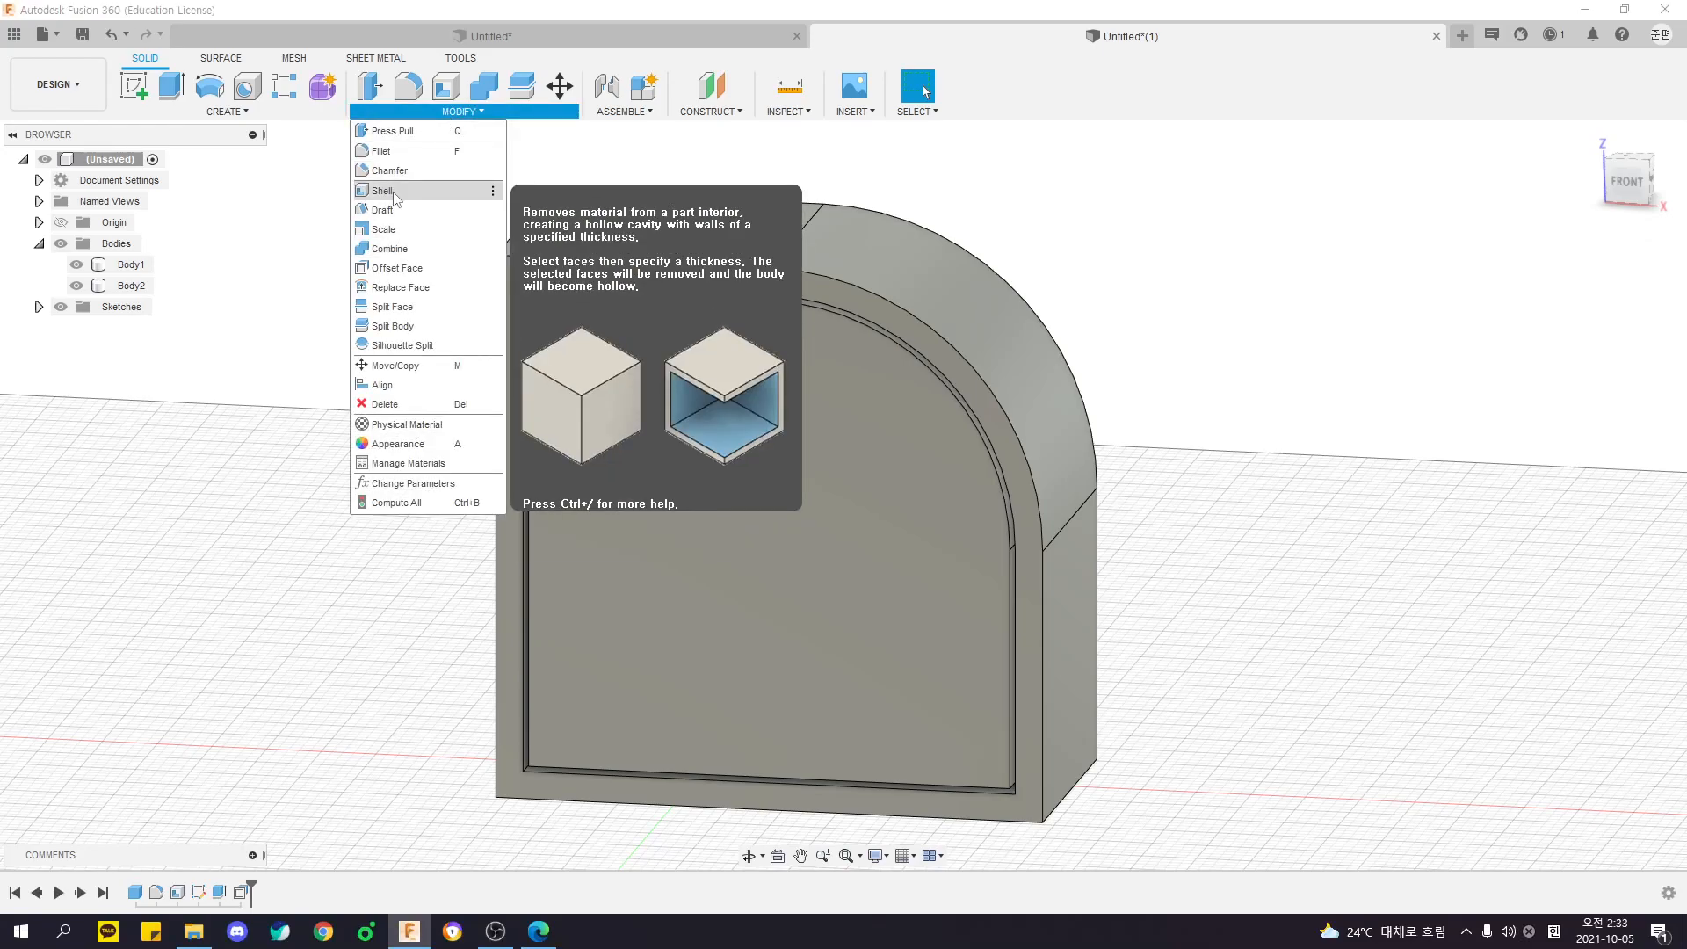
click(408, 138)
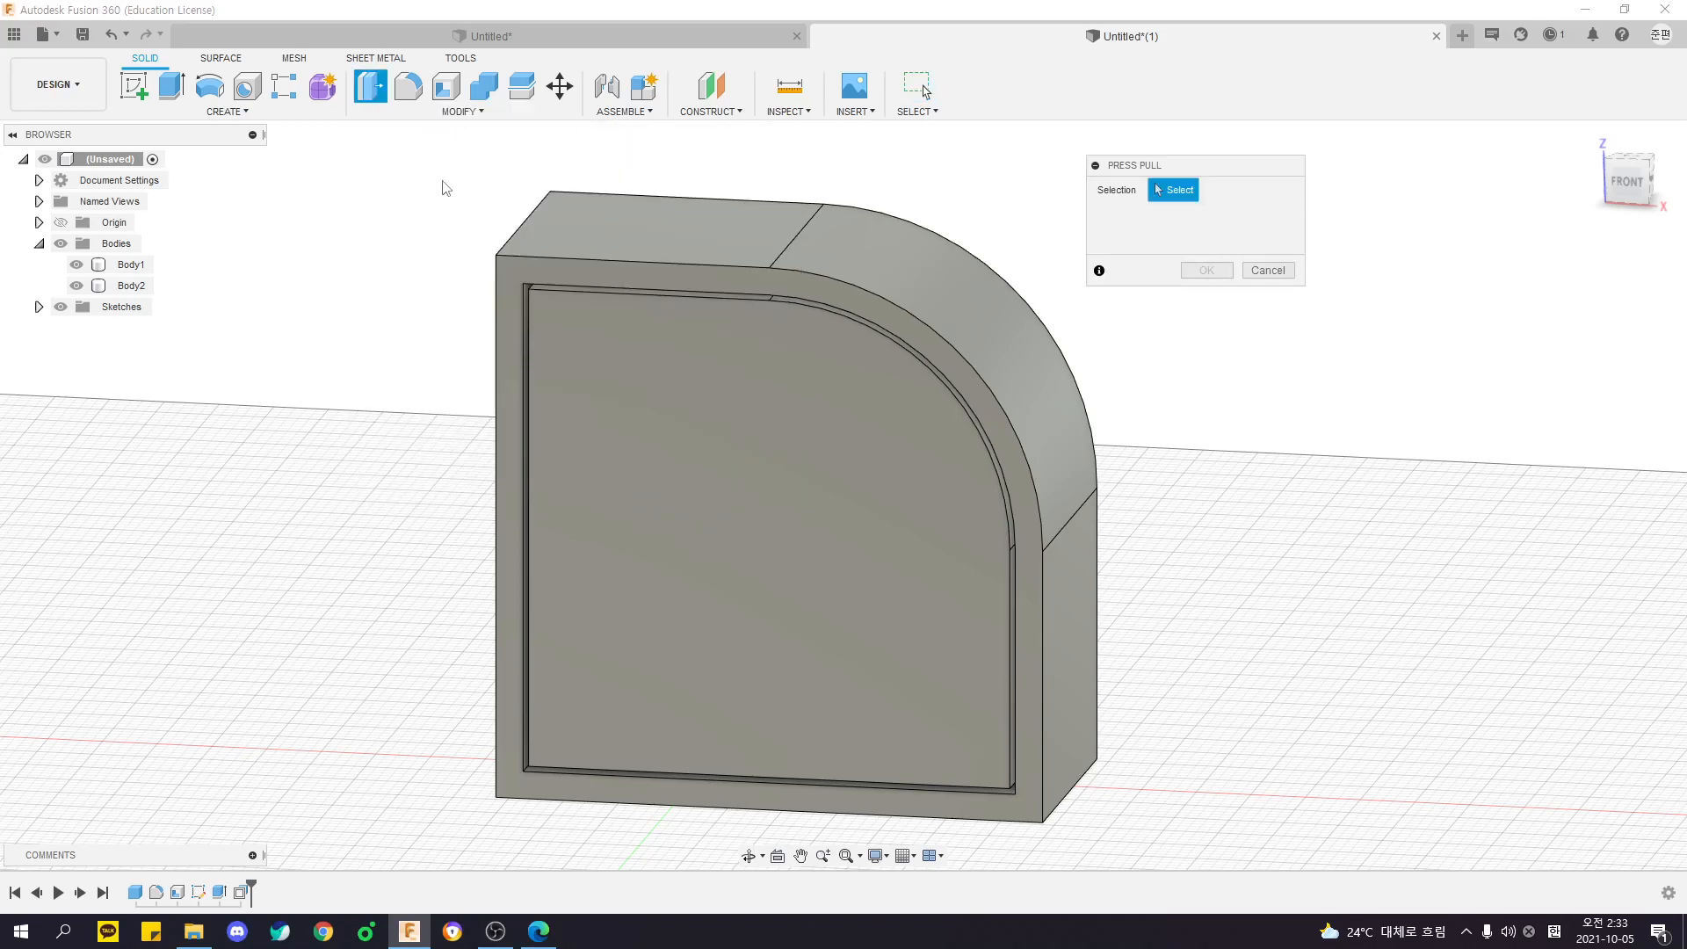
shift+middle_drag(433, 175, 415, 267)
key(Escape)
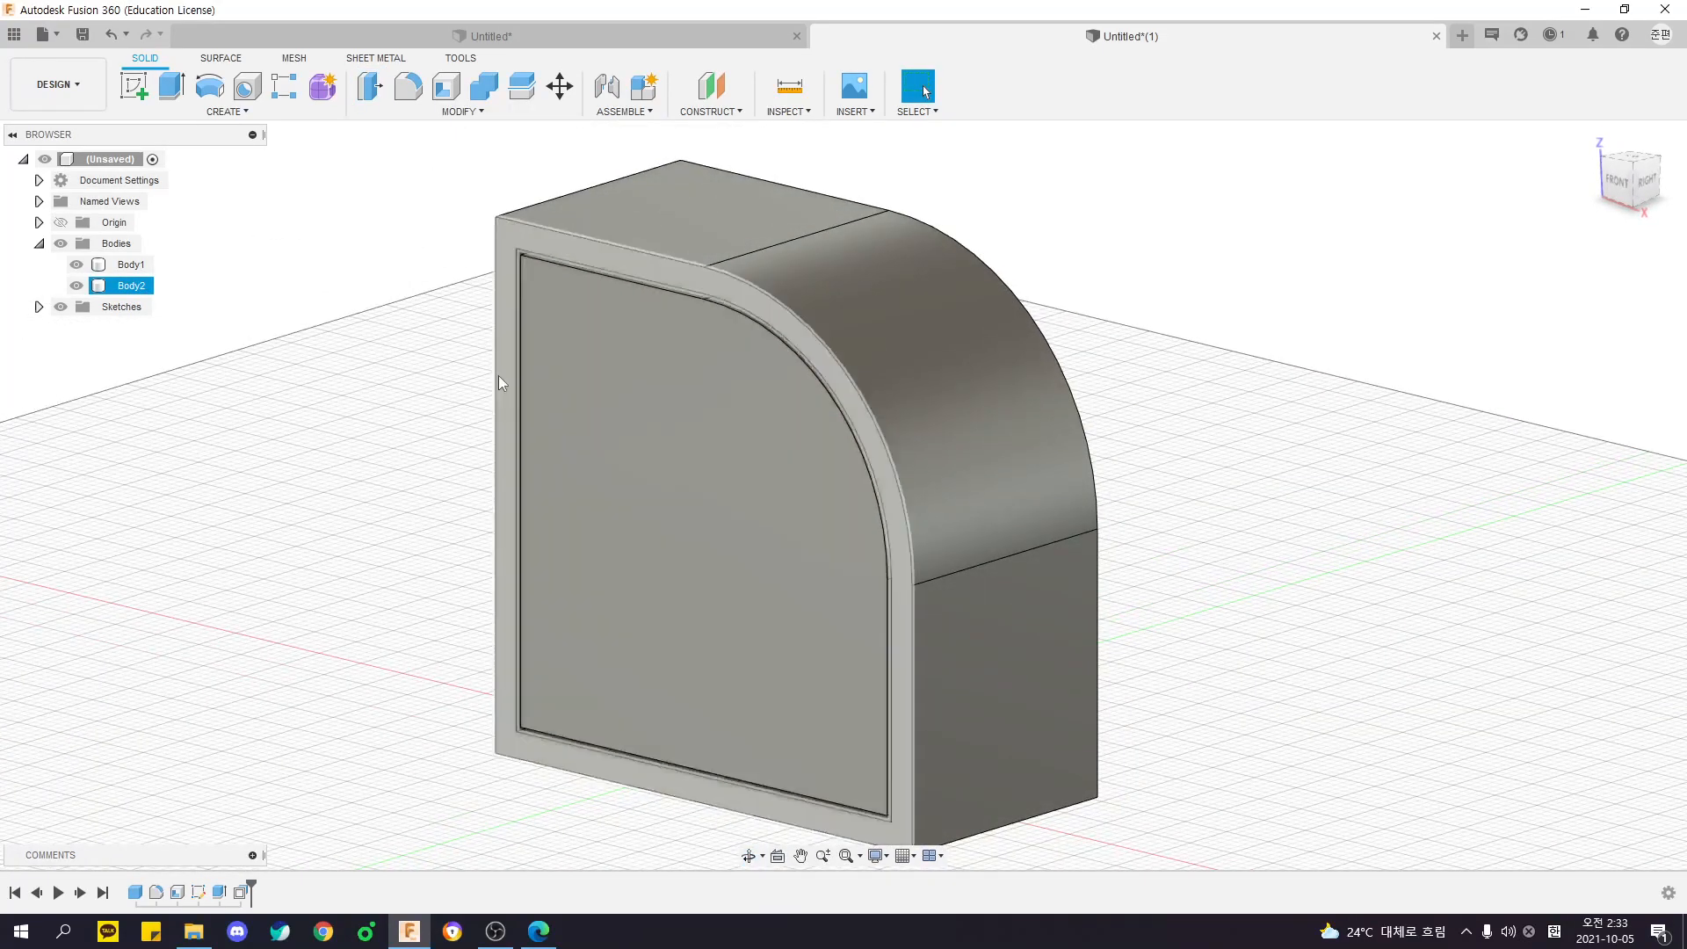
click(461, 110)
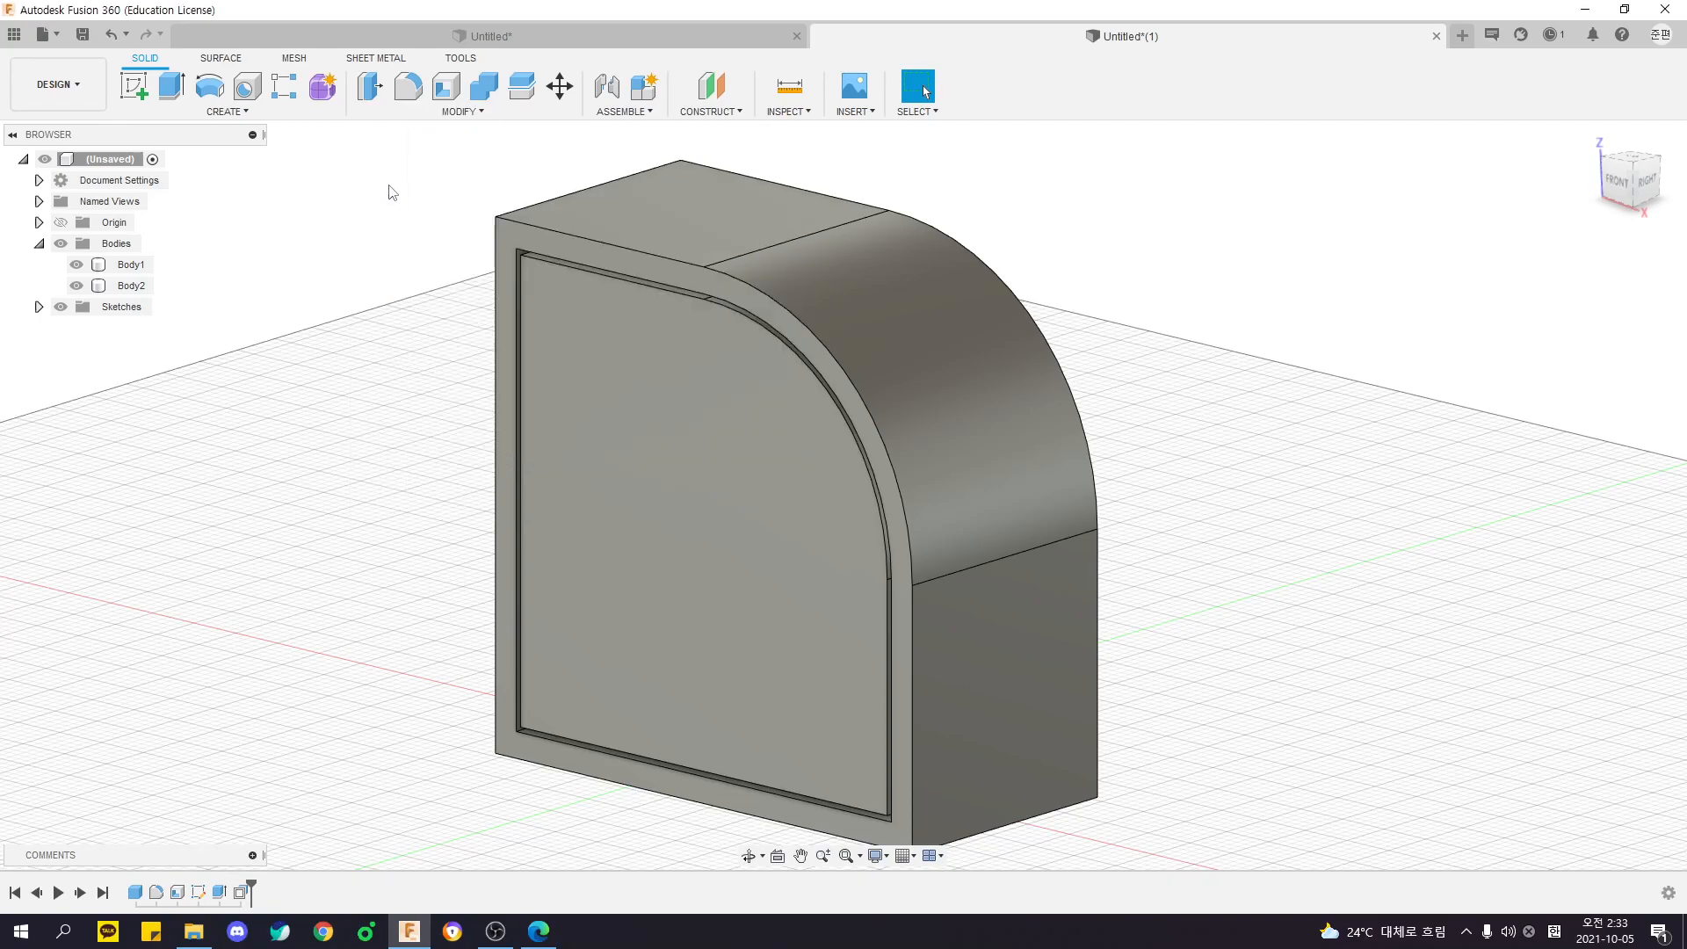
scroll(448, 193, up, 1)
click(456, 111)
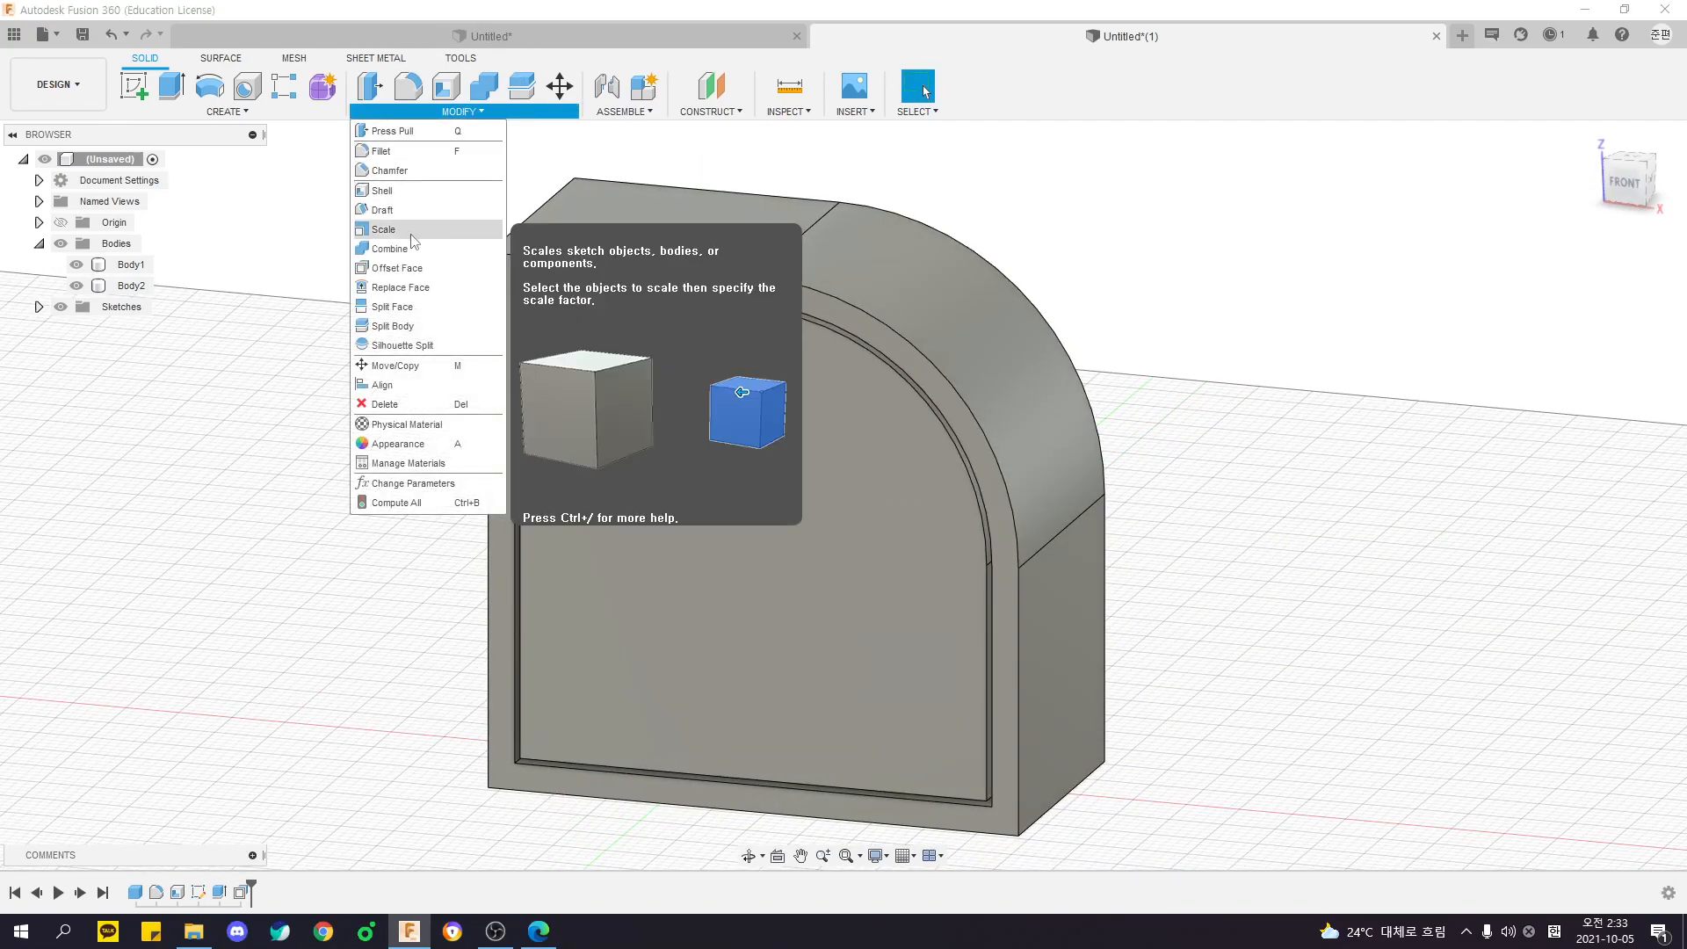
click(383, 189)
shift+middle_drag(804, 537, 852, 431)
shift+middle_drag(684, 474, 812, 479)
shift+middle_drag(1128, 299, 1010, 331)
scroll(1010, 339, down, 3)
key(Escape)
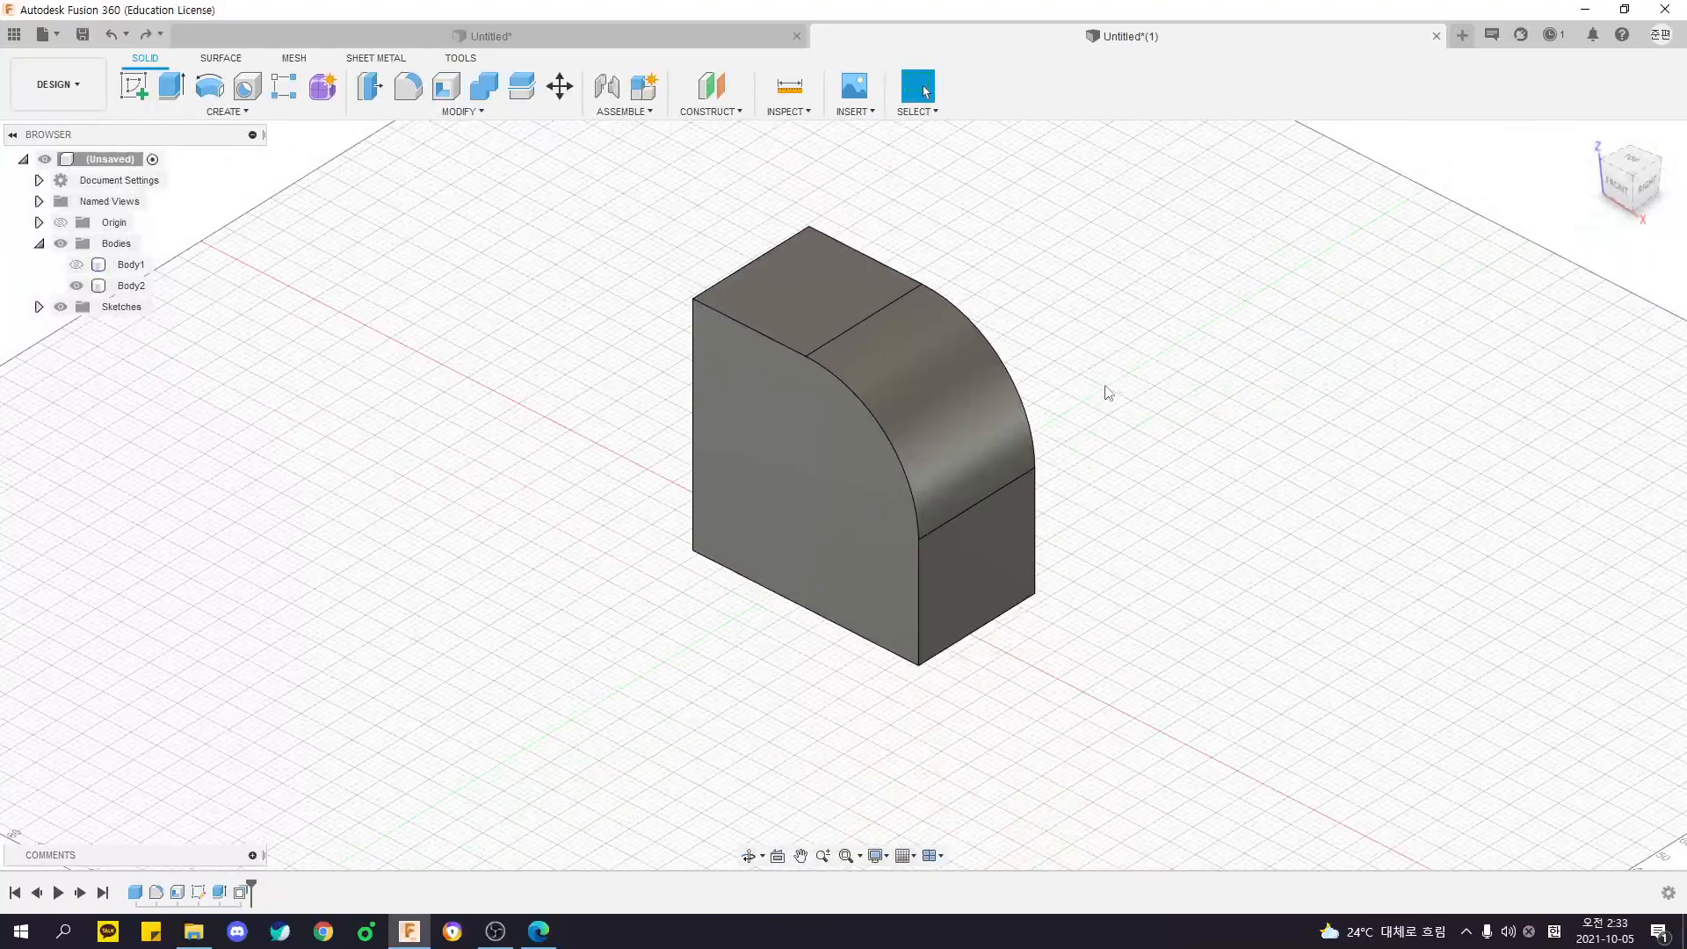
- Undo the face offset, inner body, sketch and shell, going back to the solid box with its large rounded edge
key(ctrl+z)
key(ctrl+z)
key(ctrl+z)
key(ctrl+z)
key(ctrl+z)
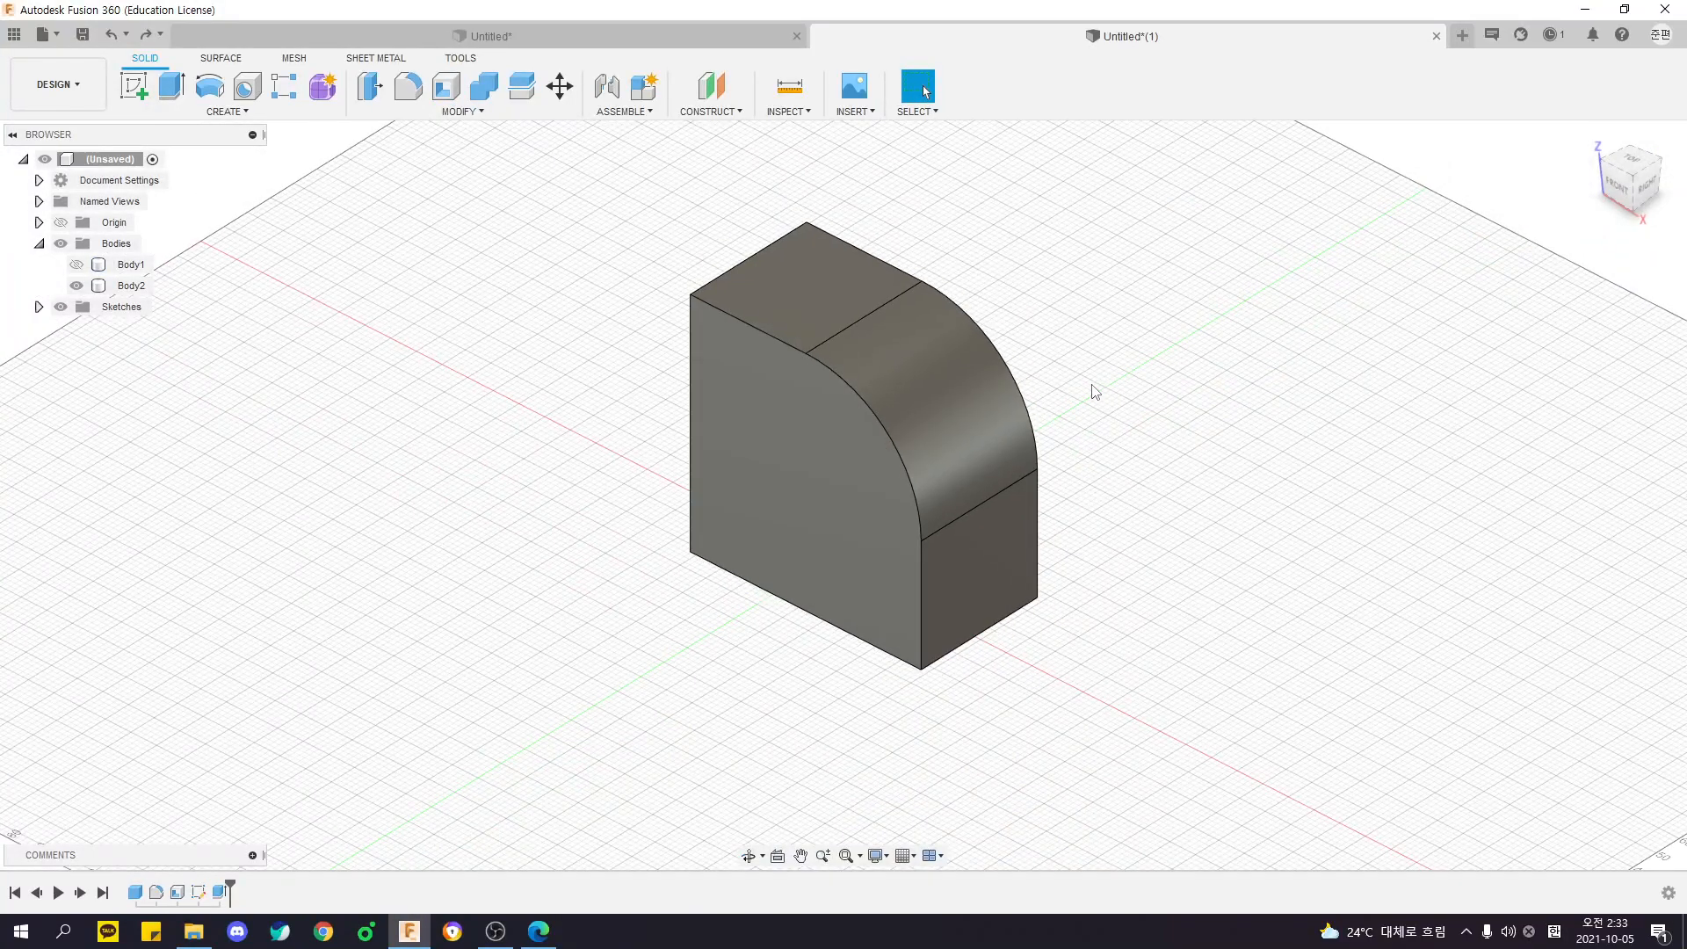
key(ctrl+z)
key(ctrl+z)
key(ctrl+z)
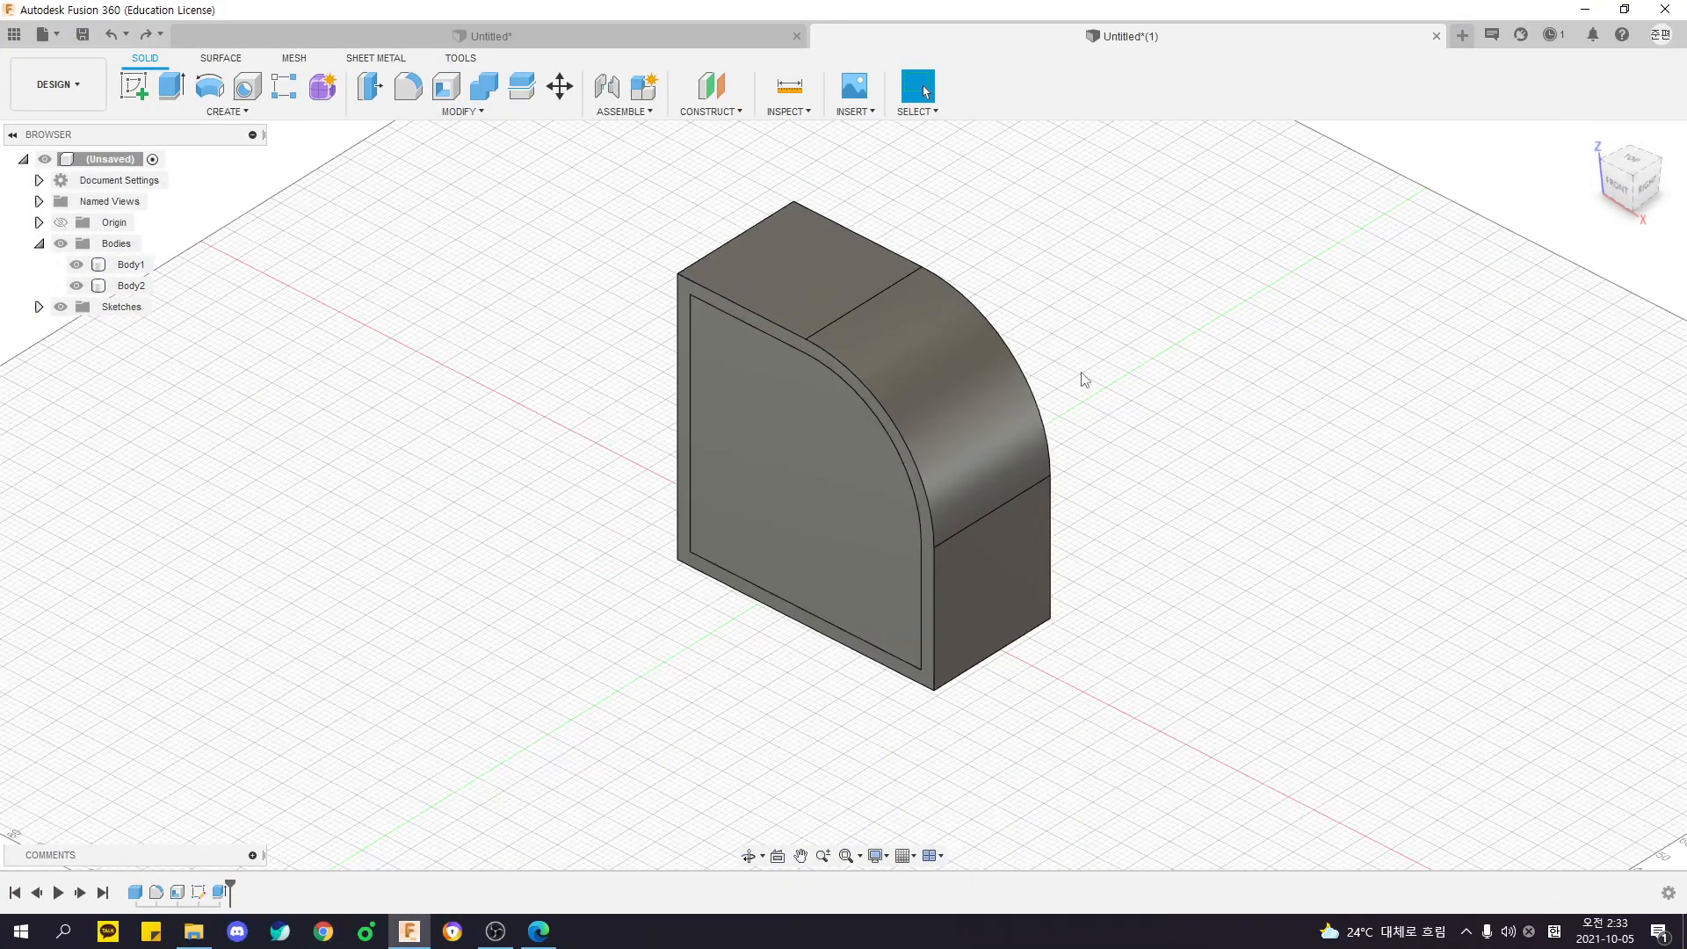
key(ctrl+y)
key(ctrl+z)
key(ctrl+z)
key(ctrl+z)
key(ctrl+z)
key(ctrl+z)
key(ctrl+z)
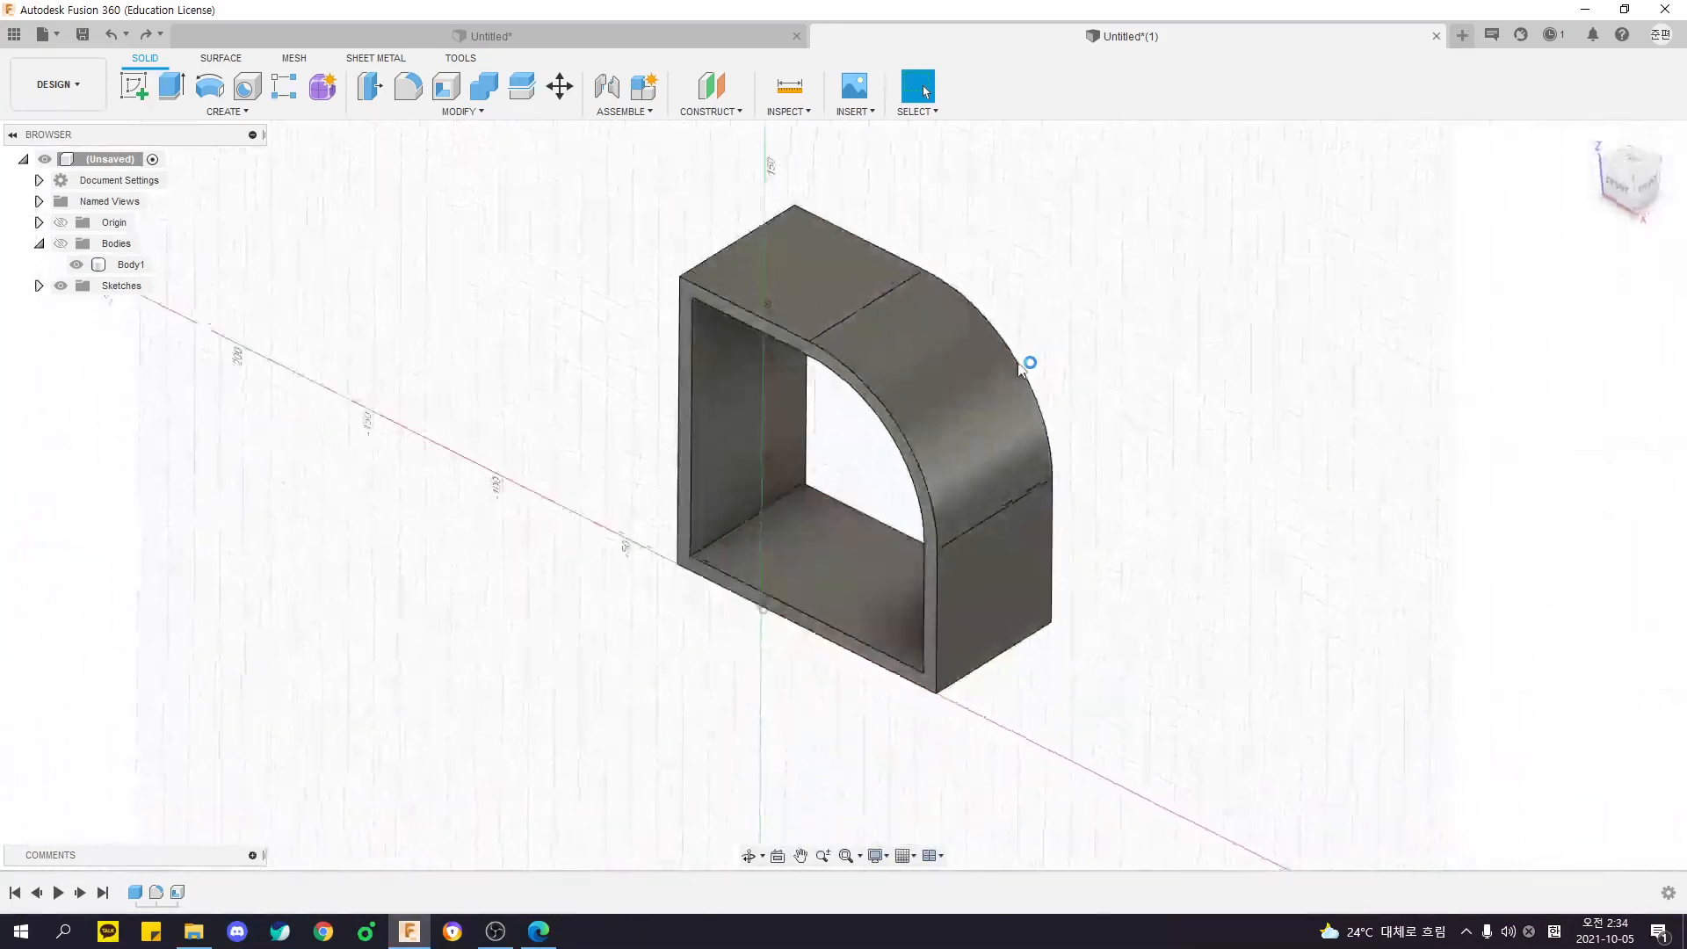
key(ctrl+y)
key(ctrl+y)
key(ctrl+y)
key(ctrl+y)
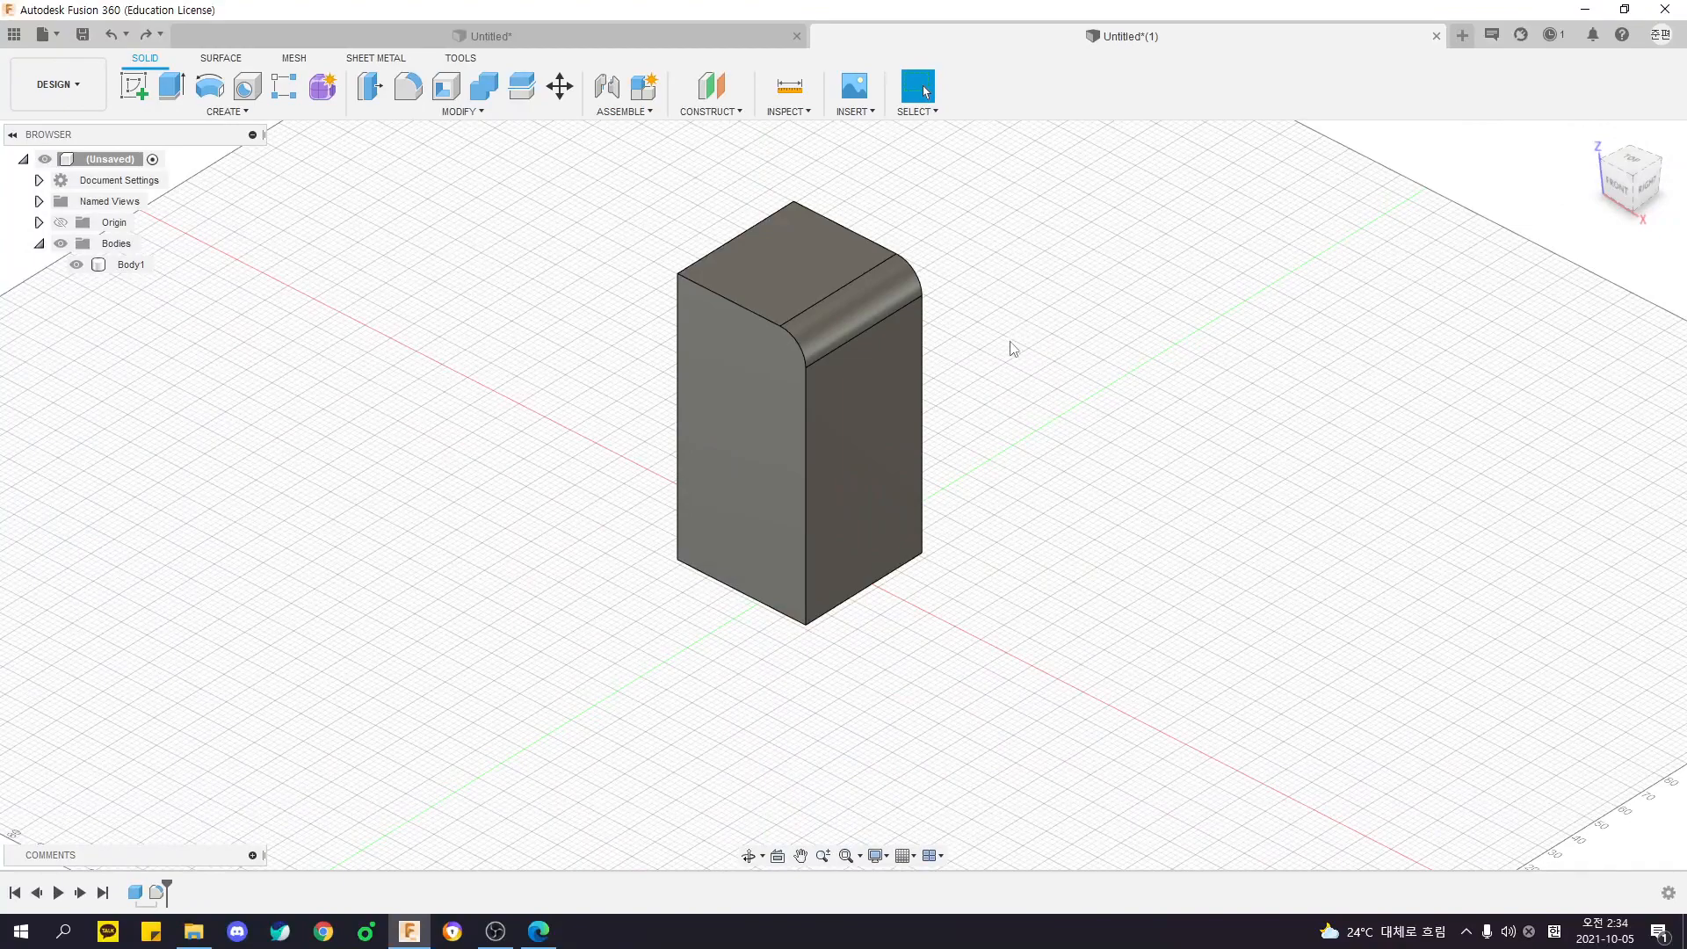
- Examine the curved face of the solid body up close and from the side
shift+middle_drag(1024, 311, 976, 297)
click(829, 361)
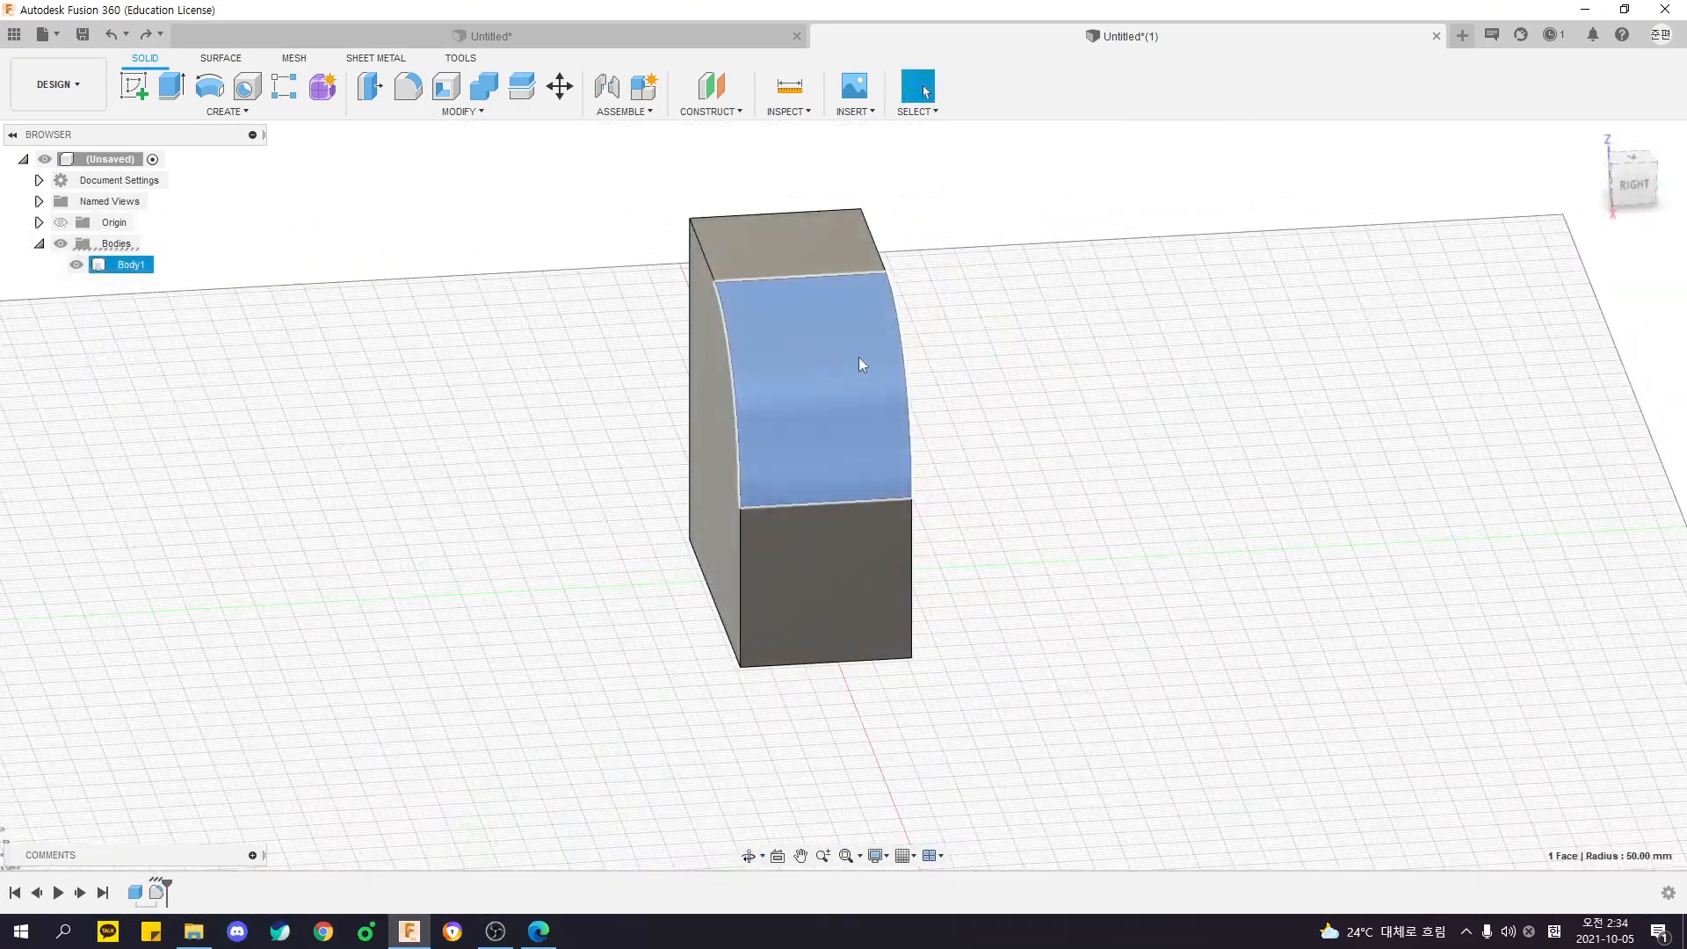
scroll(857, 357, up, 3)
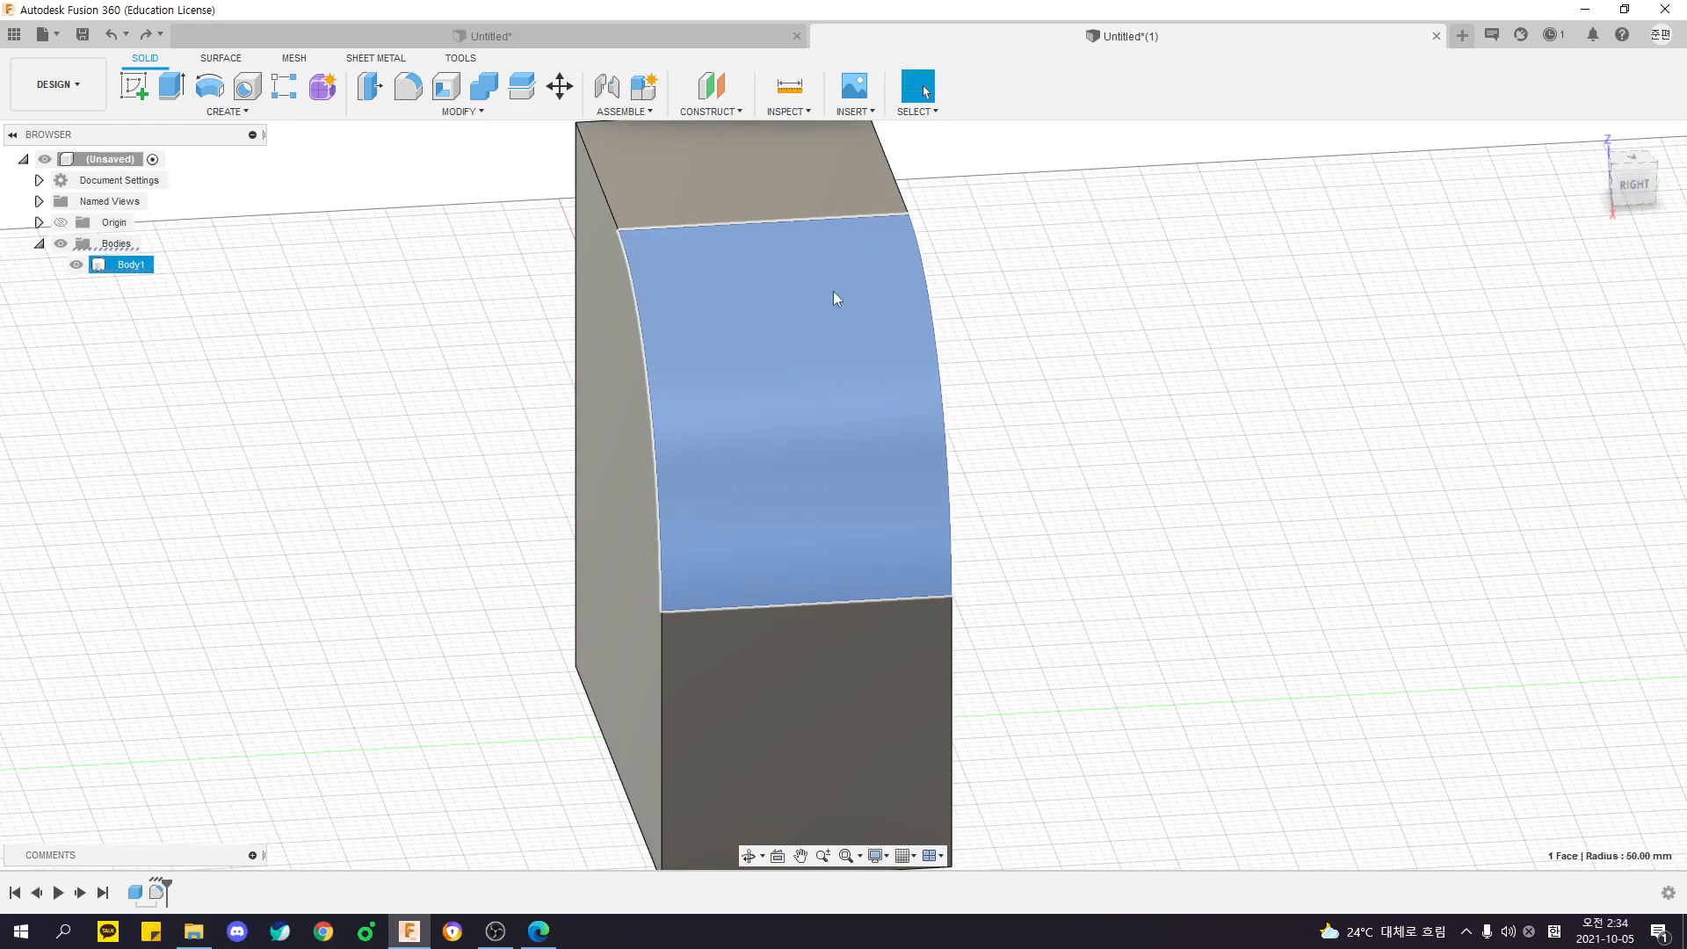
click(1219, 419)
middle_drag(1139, 453, 1164, 483)
scroll(952, 430, down, 3)
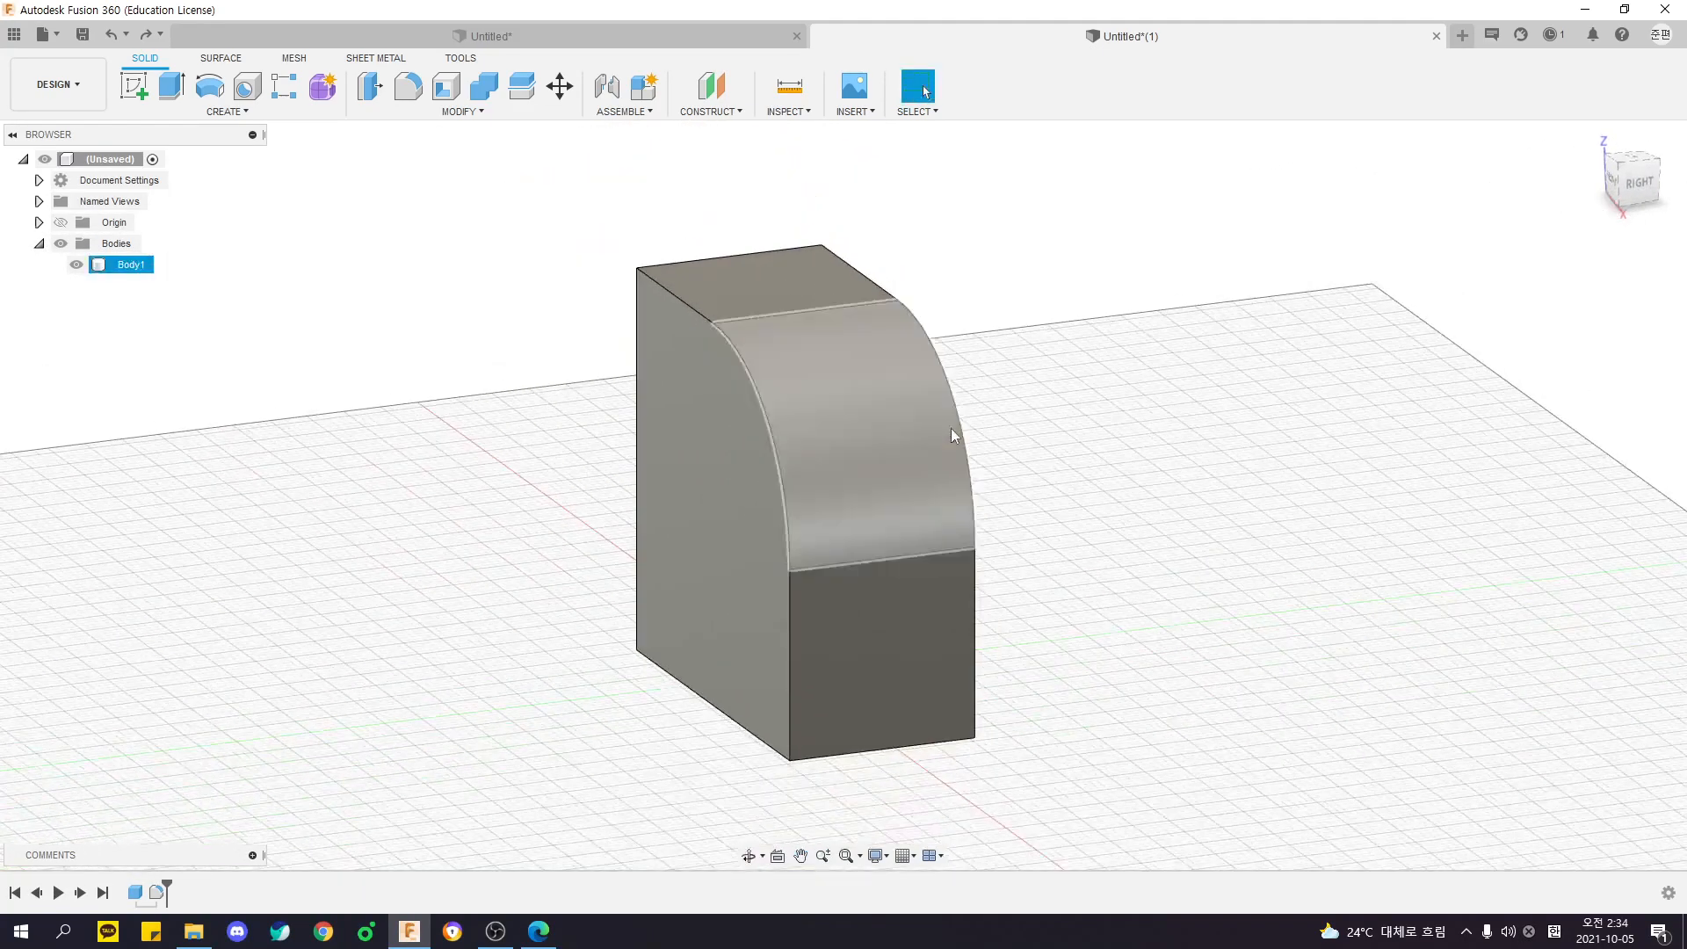
middle_drag(952, 429, 772, 406)
- Start a Shell on the chained outer faces, clear that face selection and turn off Tangent Chain
click(448, 89)
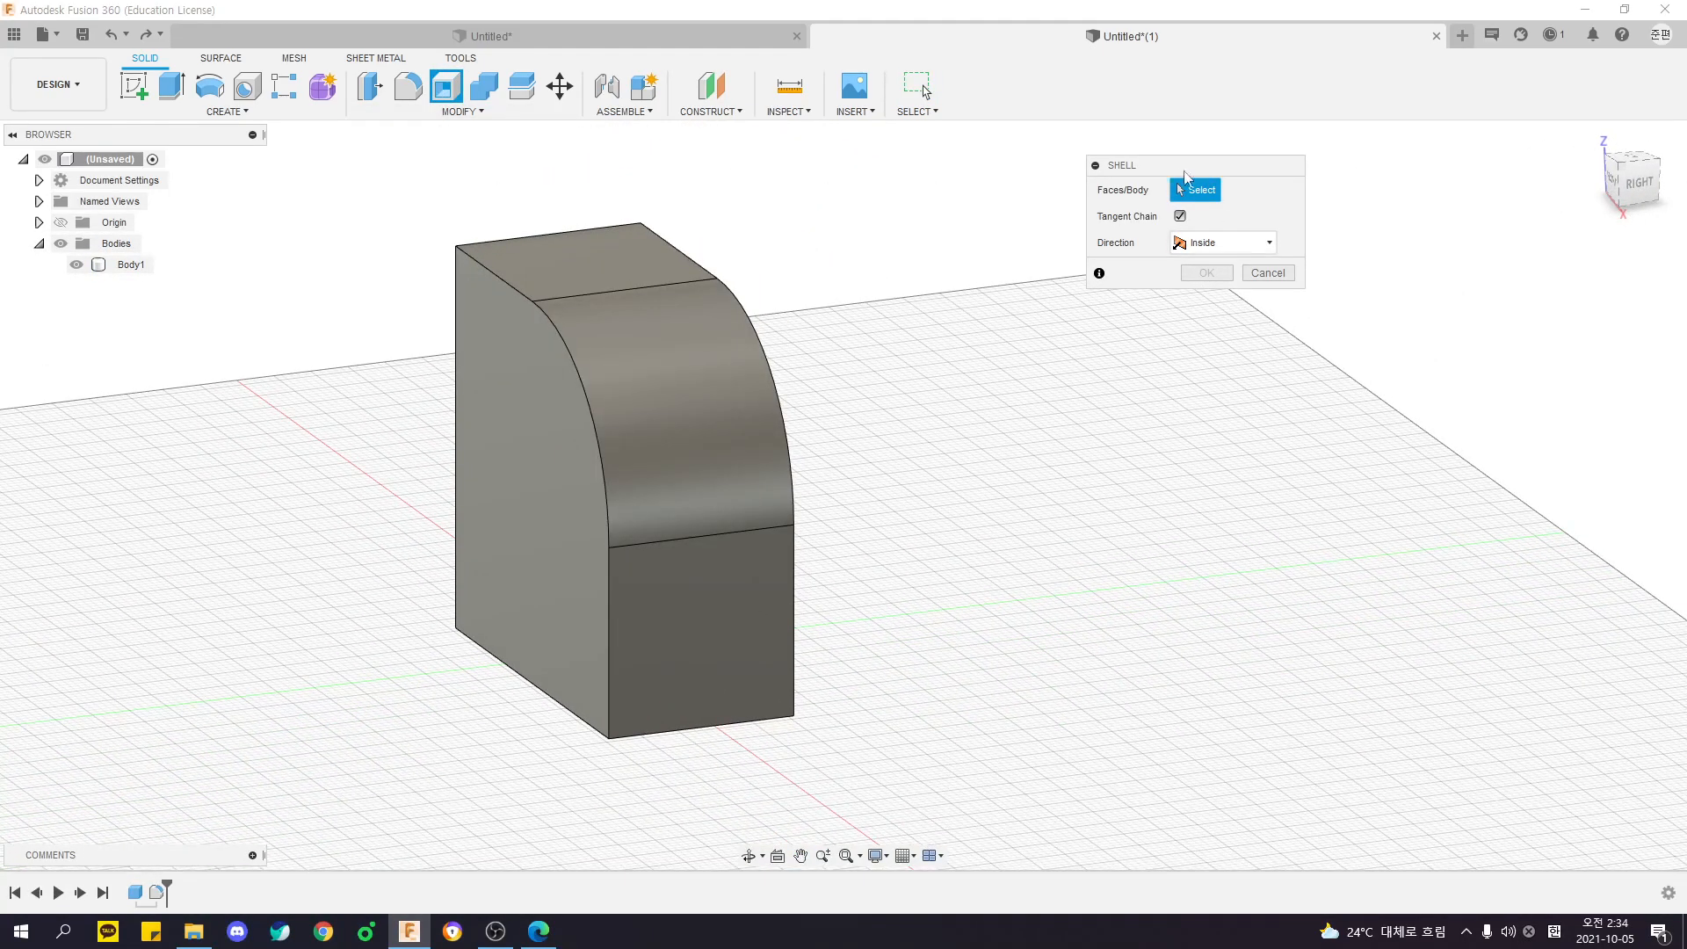
click(670, 387)
shift+middle_drag(670, 388, 1021, 407)
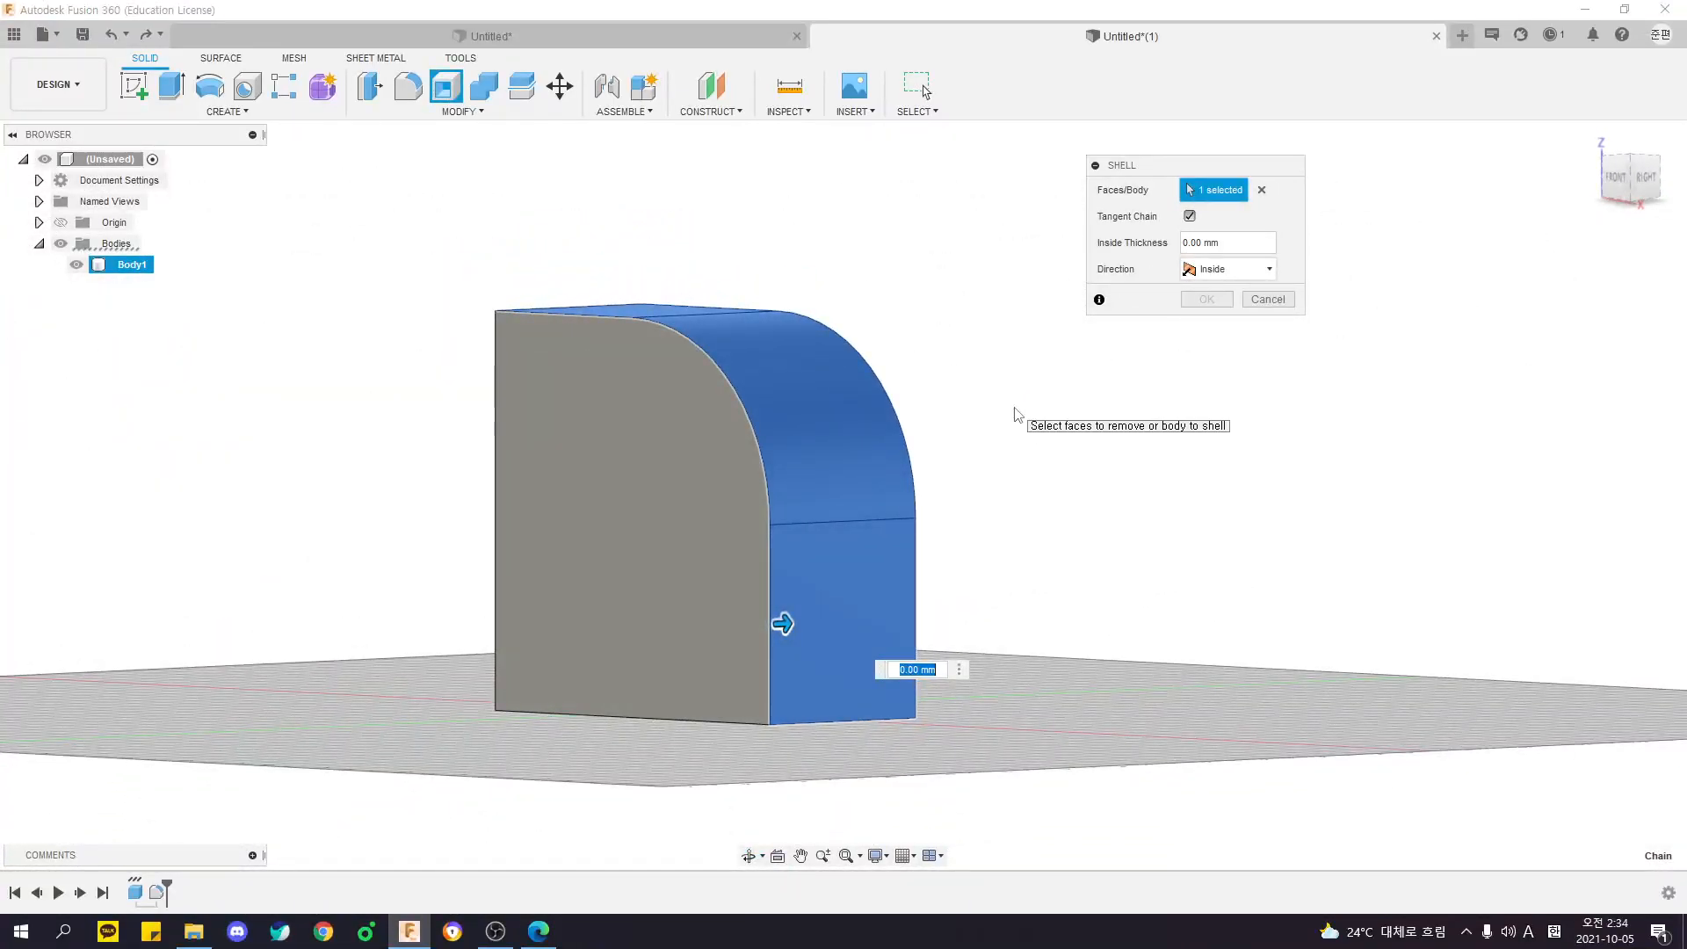
click(1261, 190)
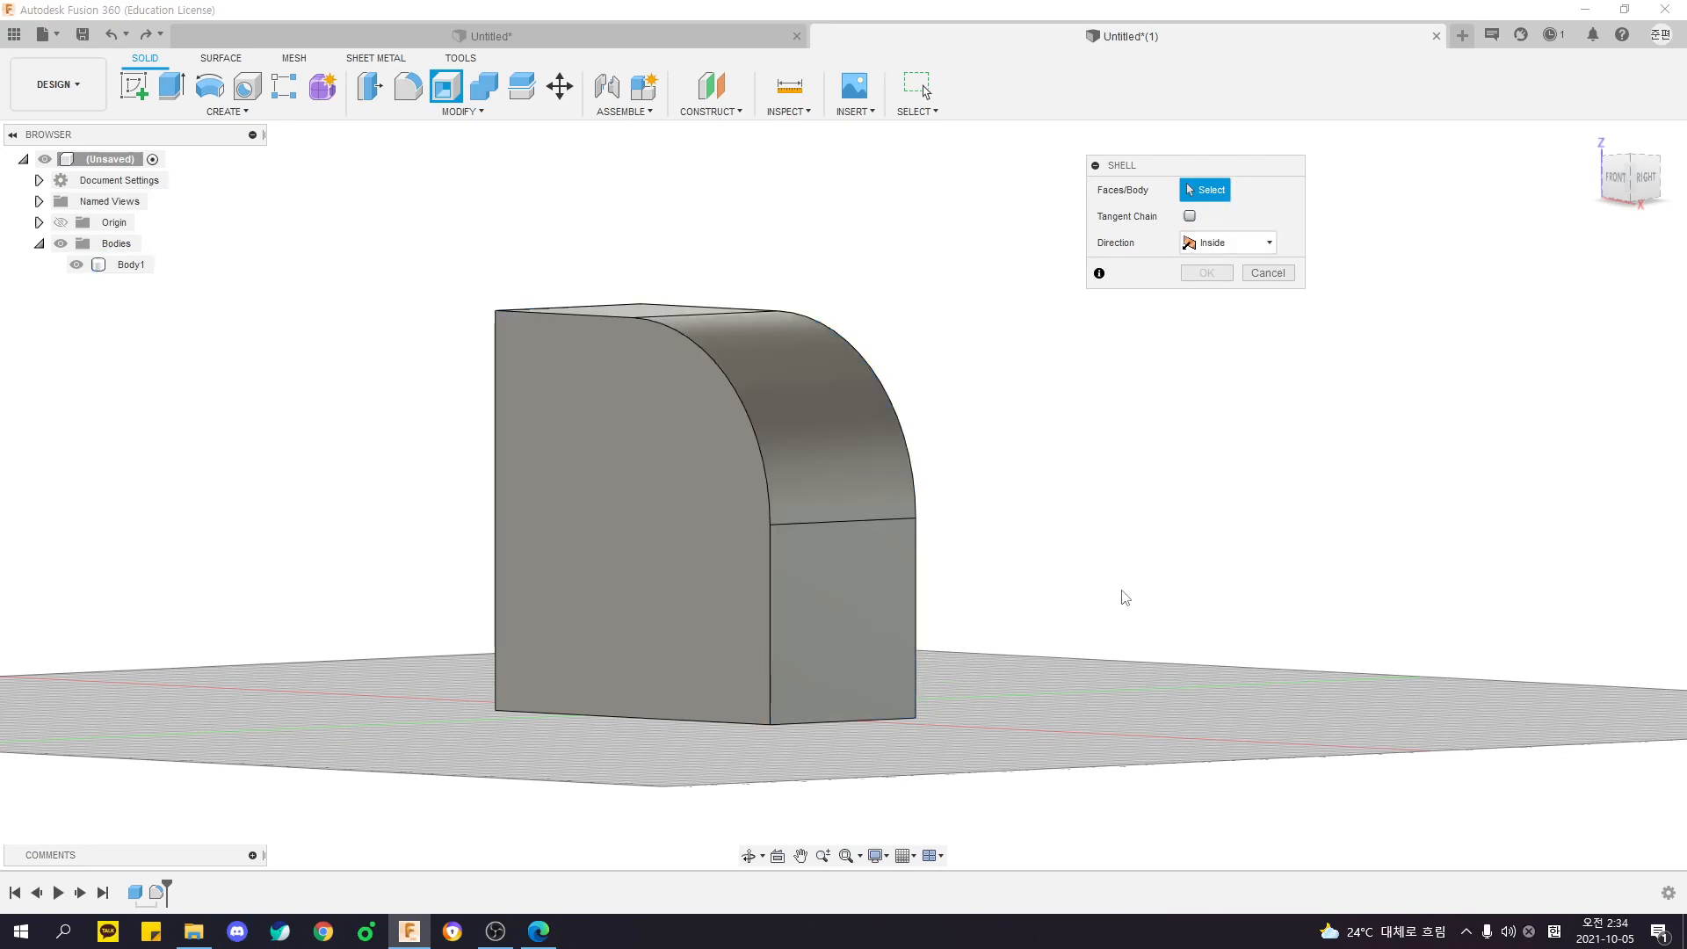
- Shell the body to a 5 mm inside thickness, removing only the curved face and the bottom face
shift+middle_drag(1016, 542, 908, 564)
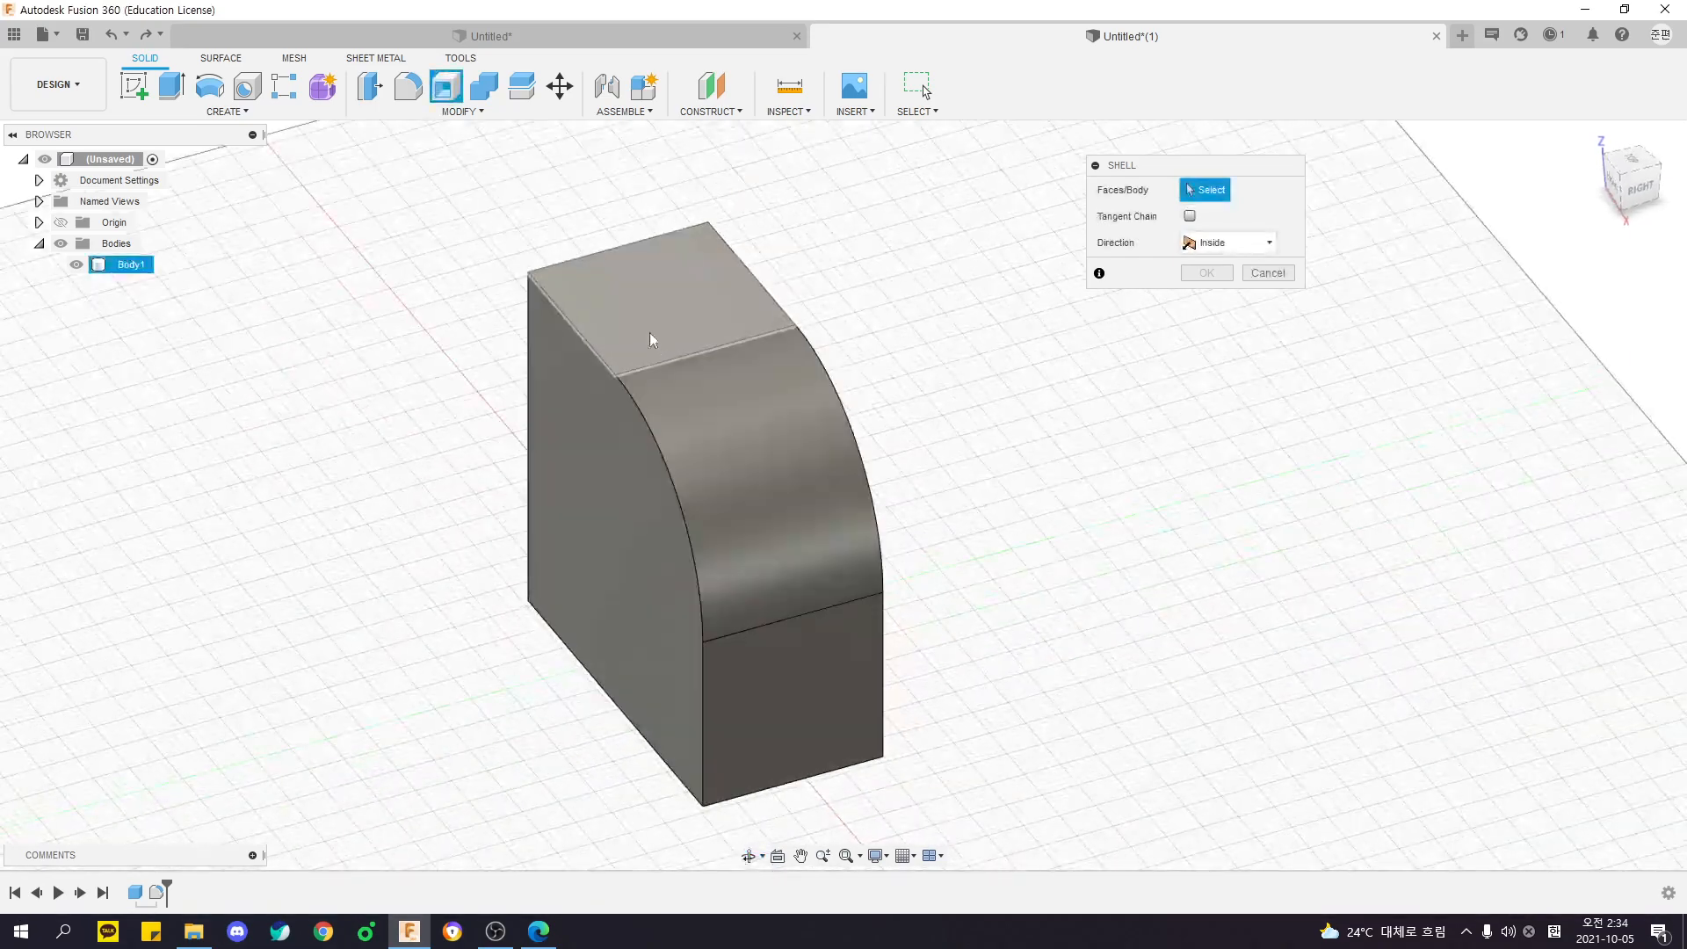
click(732, 499)
shift+middle_drag(984, 492, 841, 313)
scroll(824, 370, up, 3)
scroll(823, 370, up, 1)
scroll(870, 290, down, 3)
shift+middle_drag(828, 502, 808, 544)
click(719, 625)
shift+middle_drag(817, 650, 958, 642)
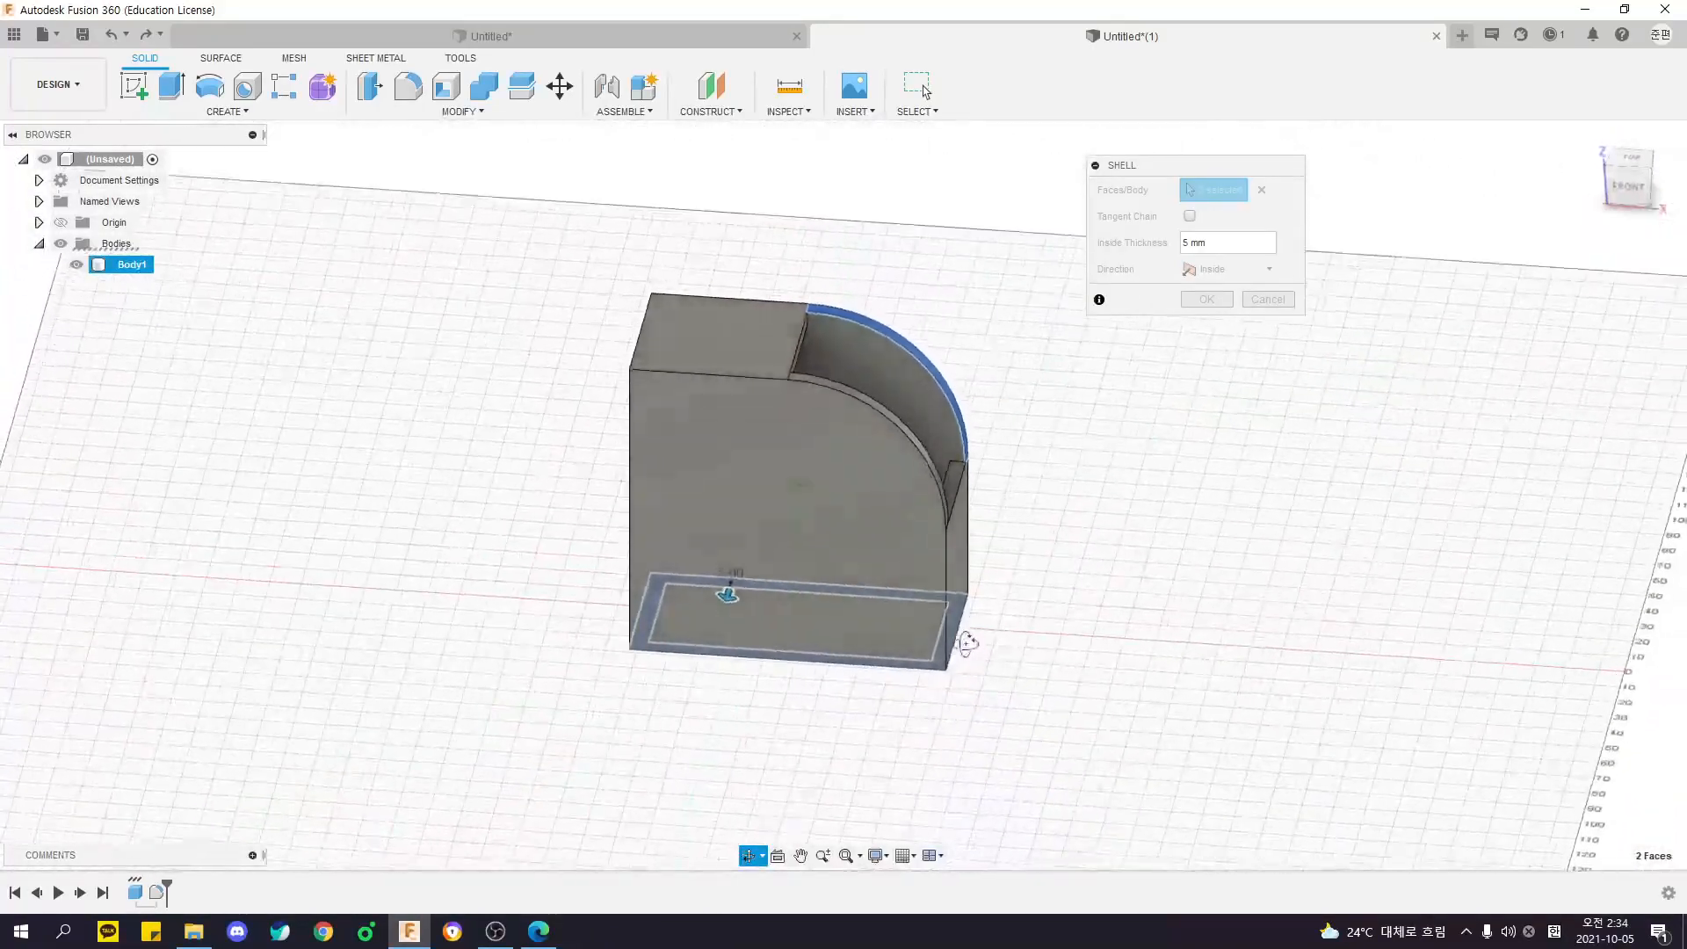
click(1206, 300)
- Examine the shelled body's curved opening, walls and underside from several angles
shift+middle_drag(1206, 303, 981, 318)
right_click(764, 256)
click(799, 271)
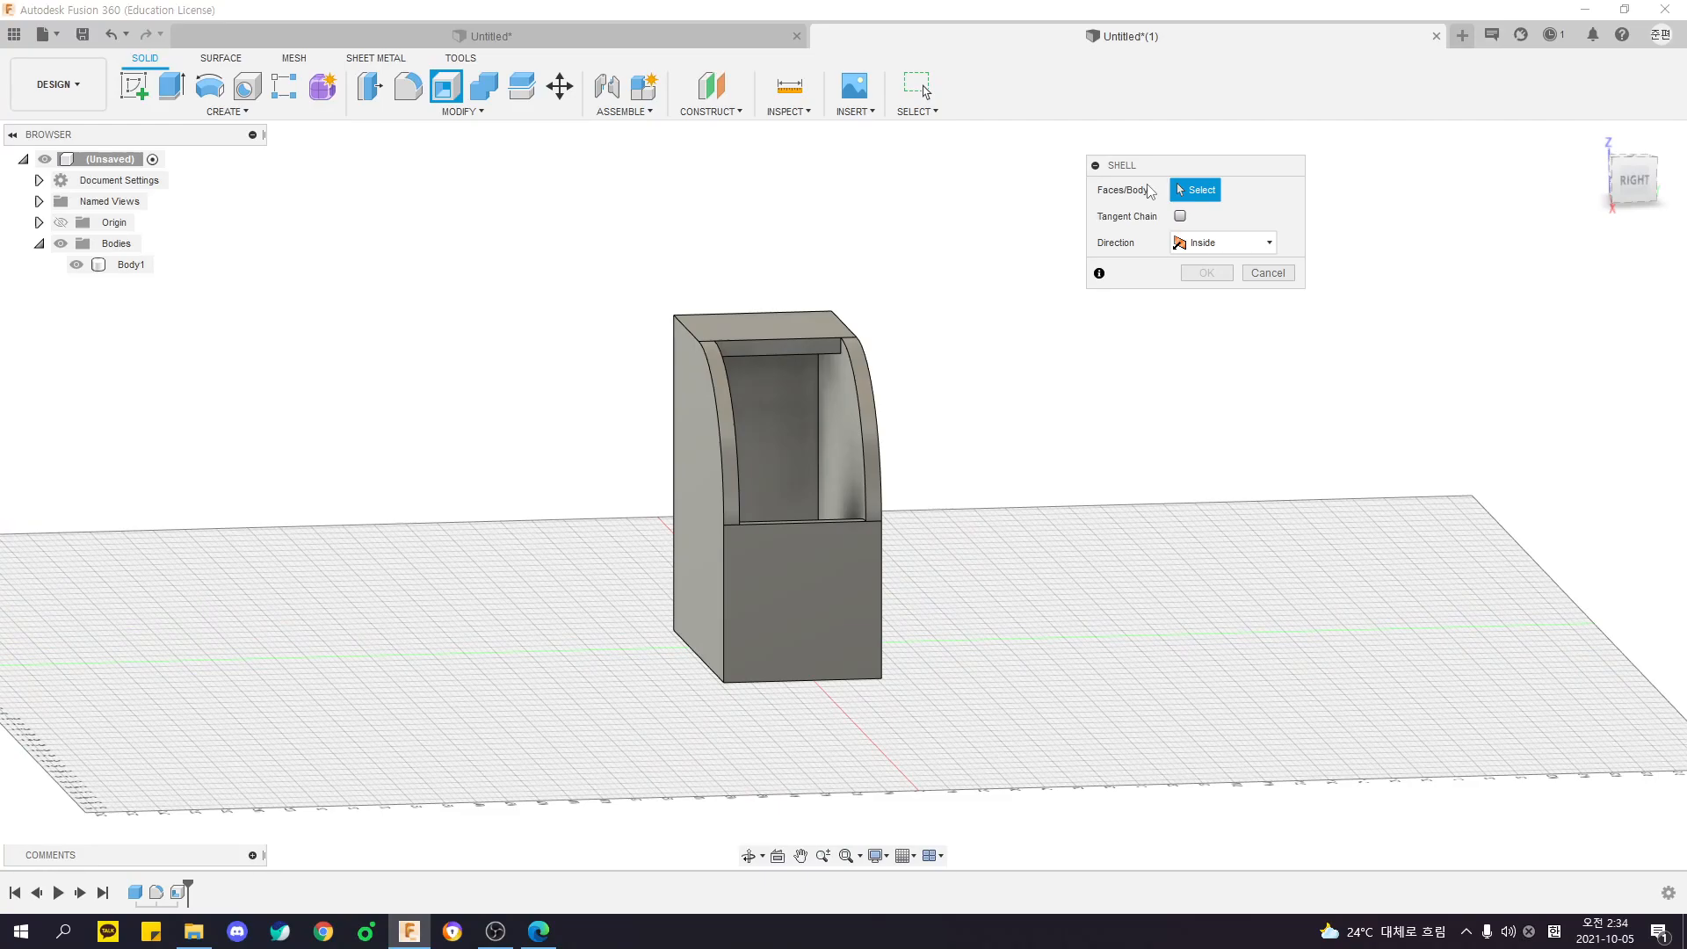
shift+middle_drag(982, 253, 932, 334)
scroll(694, 319, up, 3)
shift+middle_drag(777, 301, 870, 303)
scroll(808, 382, down, 2)
shift+middle_drag(690, 694, 779, 657)
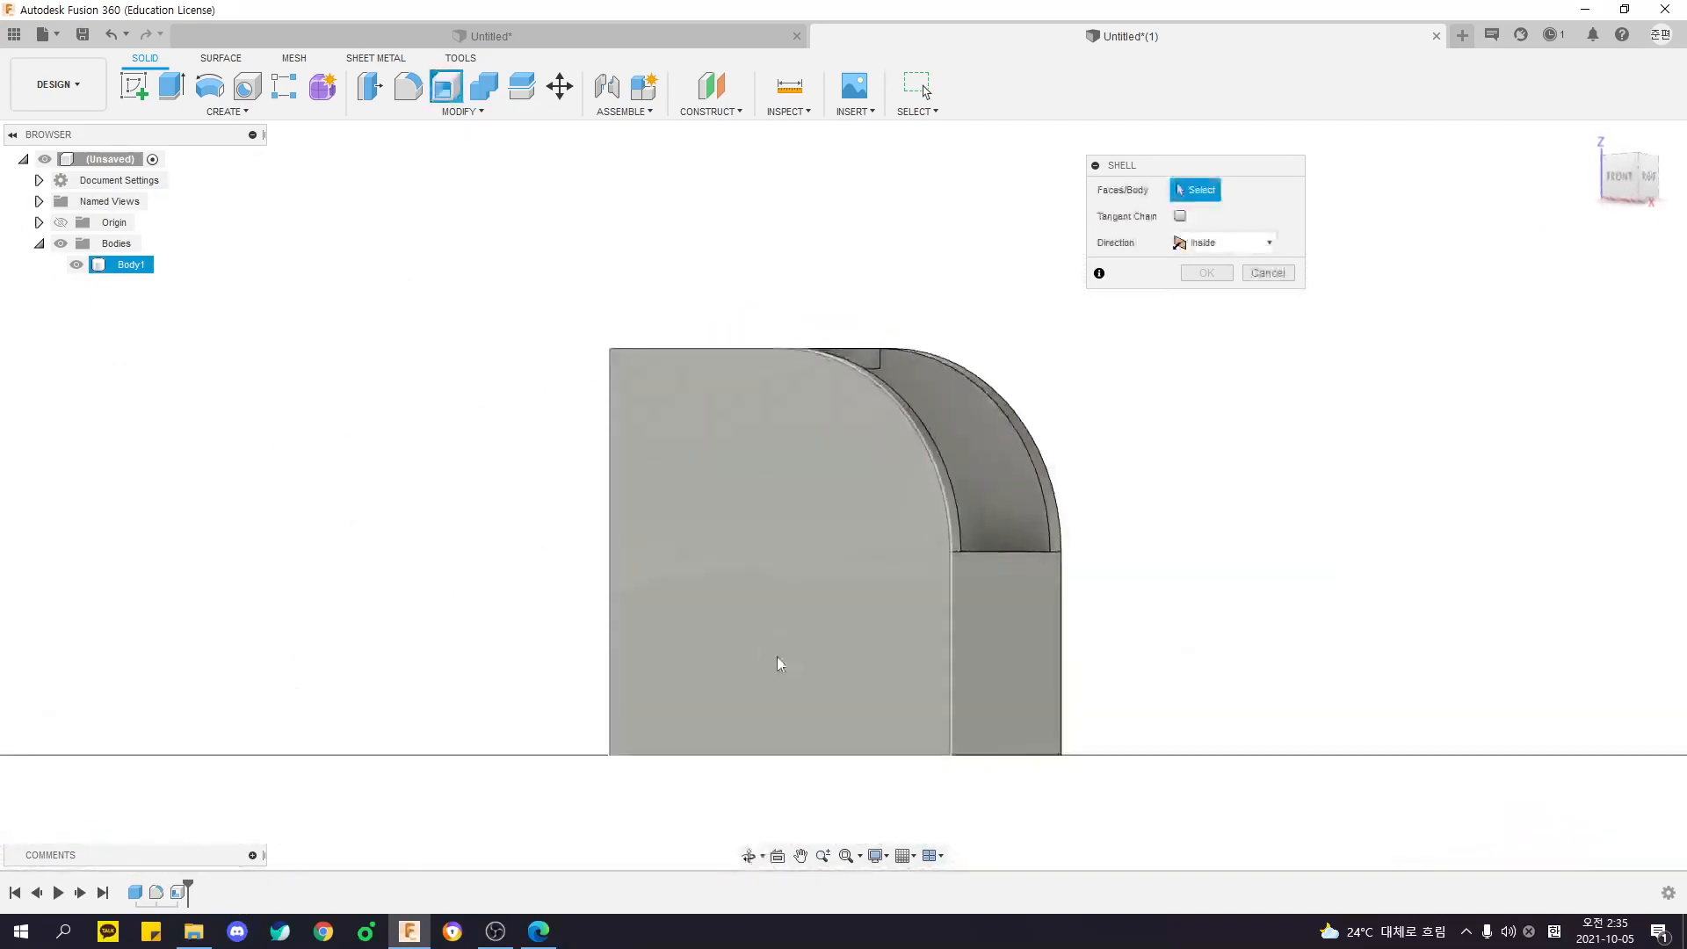
key(Escape)
middle_drag(490, 615, 348, 567)
shift+middle_drag(430, 494, 493, 540)
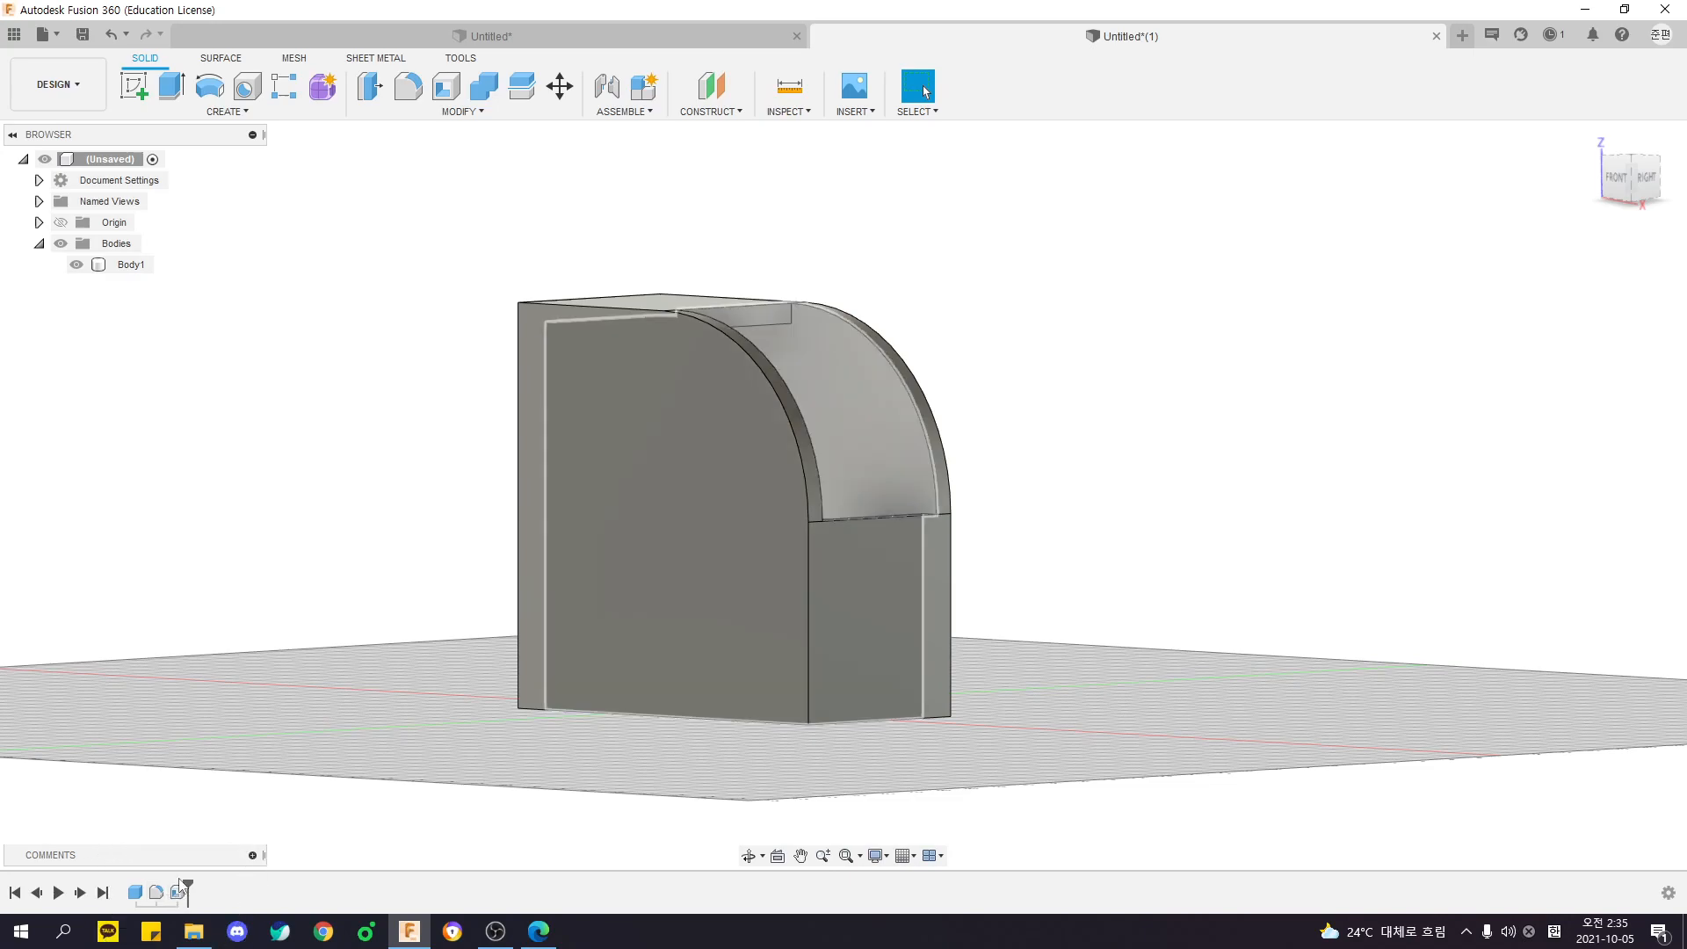
- Shell the body a second time, removing its flat front side face
shift+middle_drag(379, 627, 356, 620)
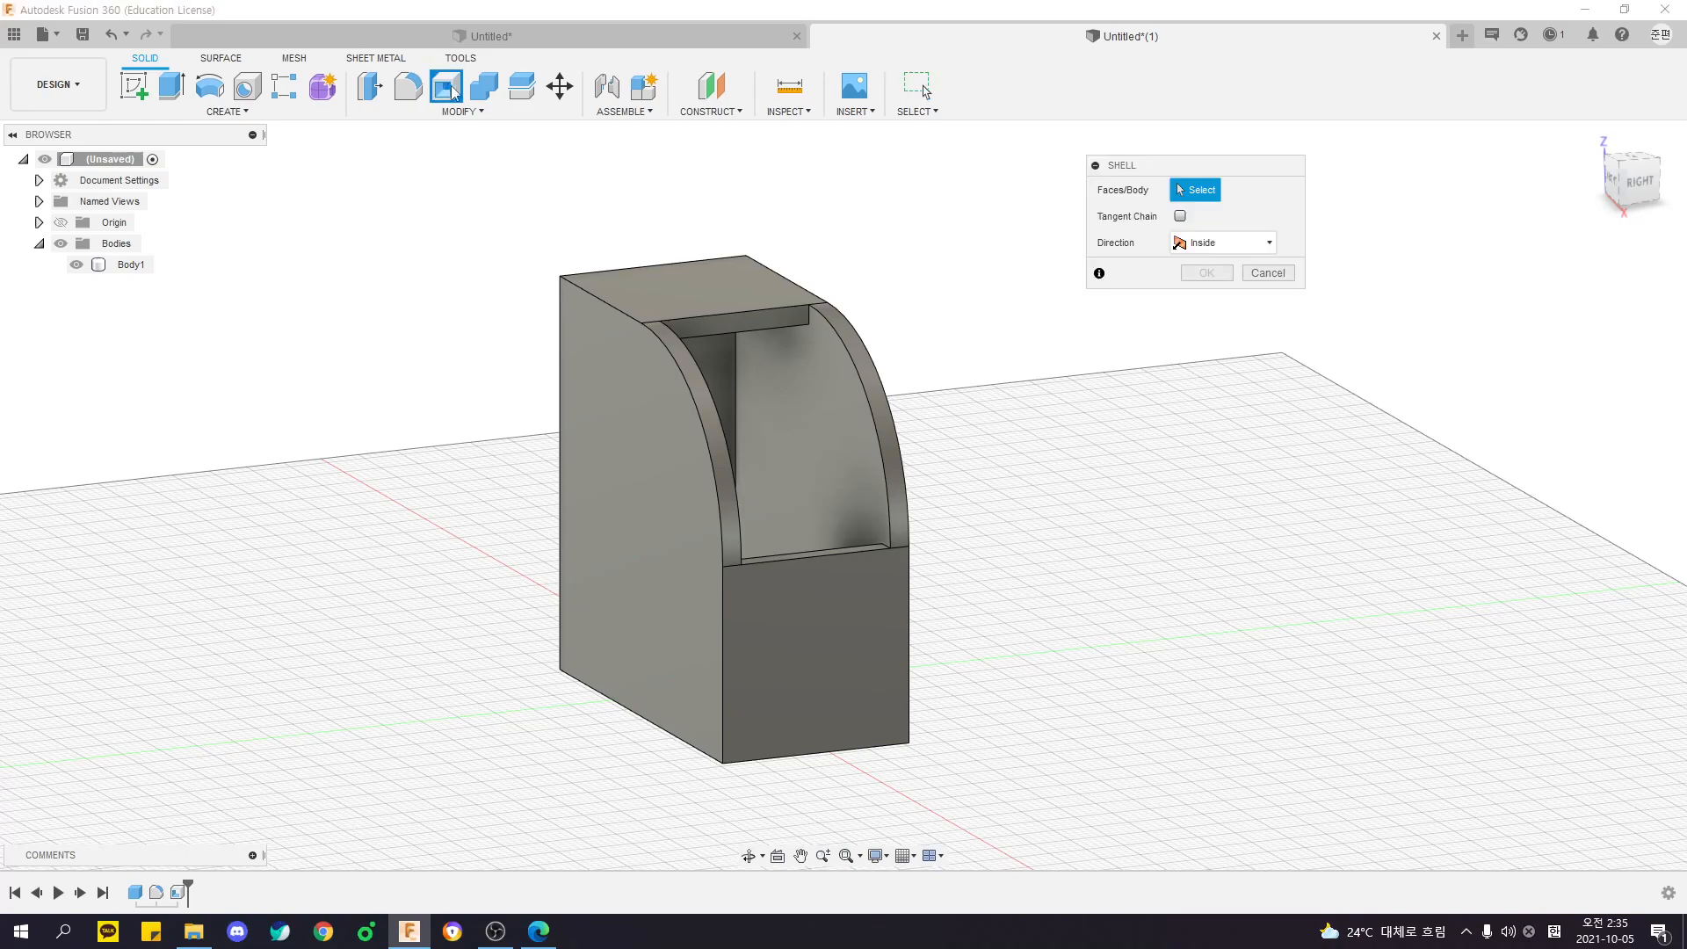
shift+middle_drag(534, 196, 577, 293)
click(663, 341)
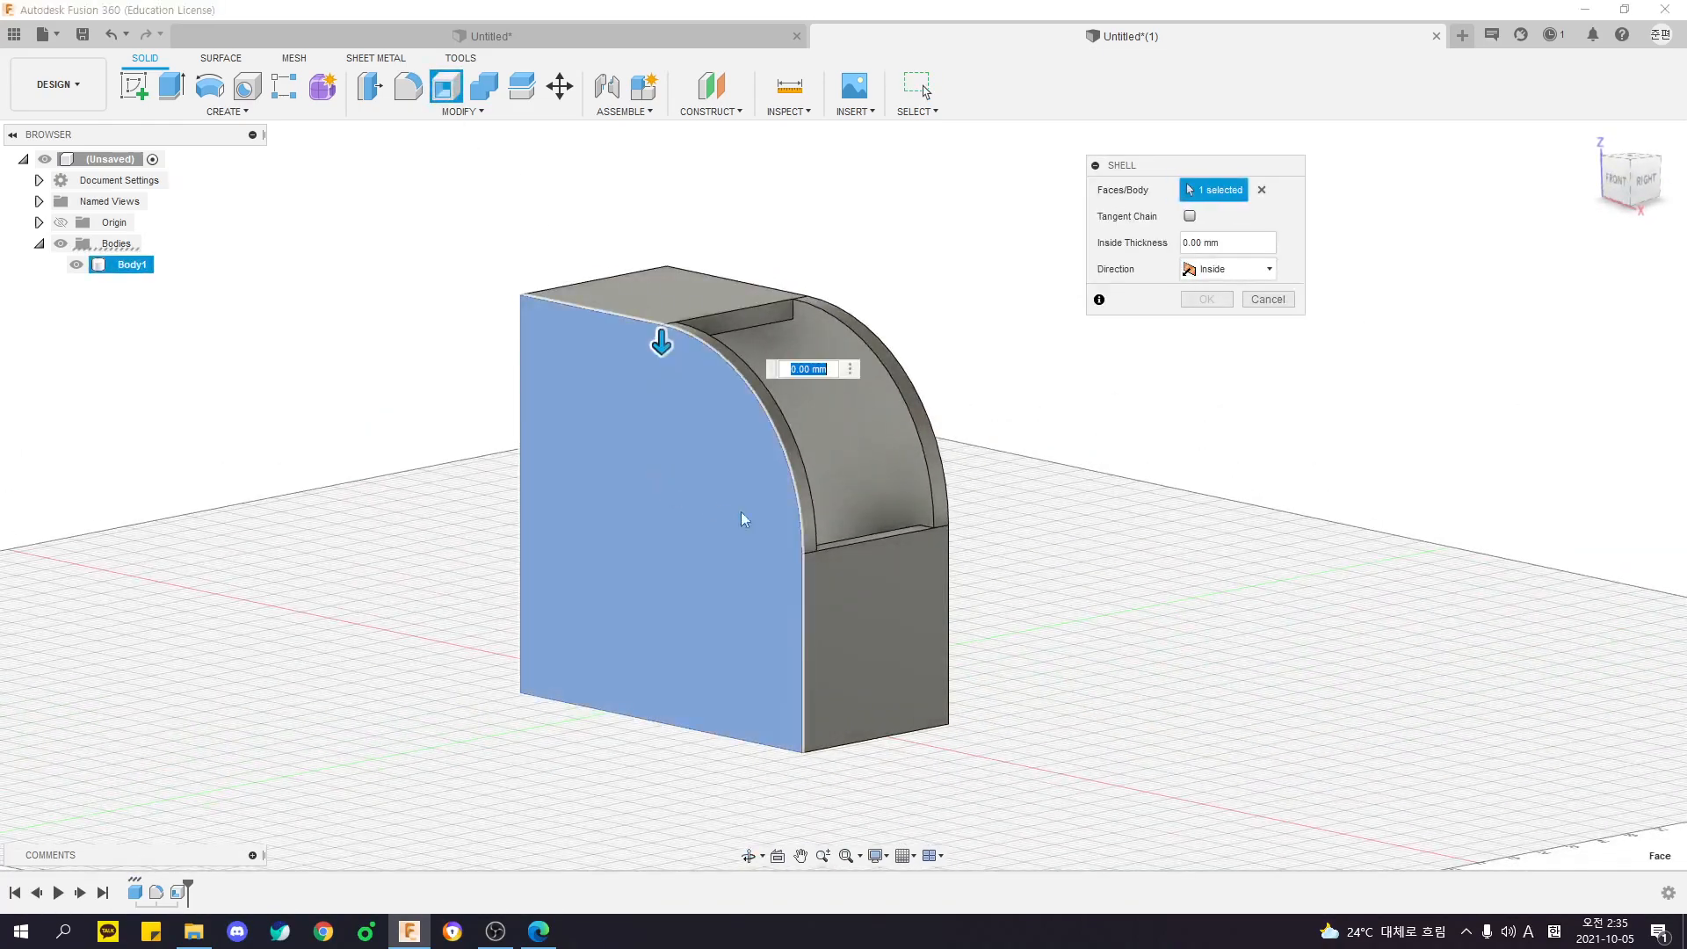
key(Return)
shift+middle_drag(918, 421, 881, 446)
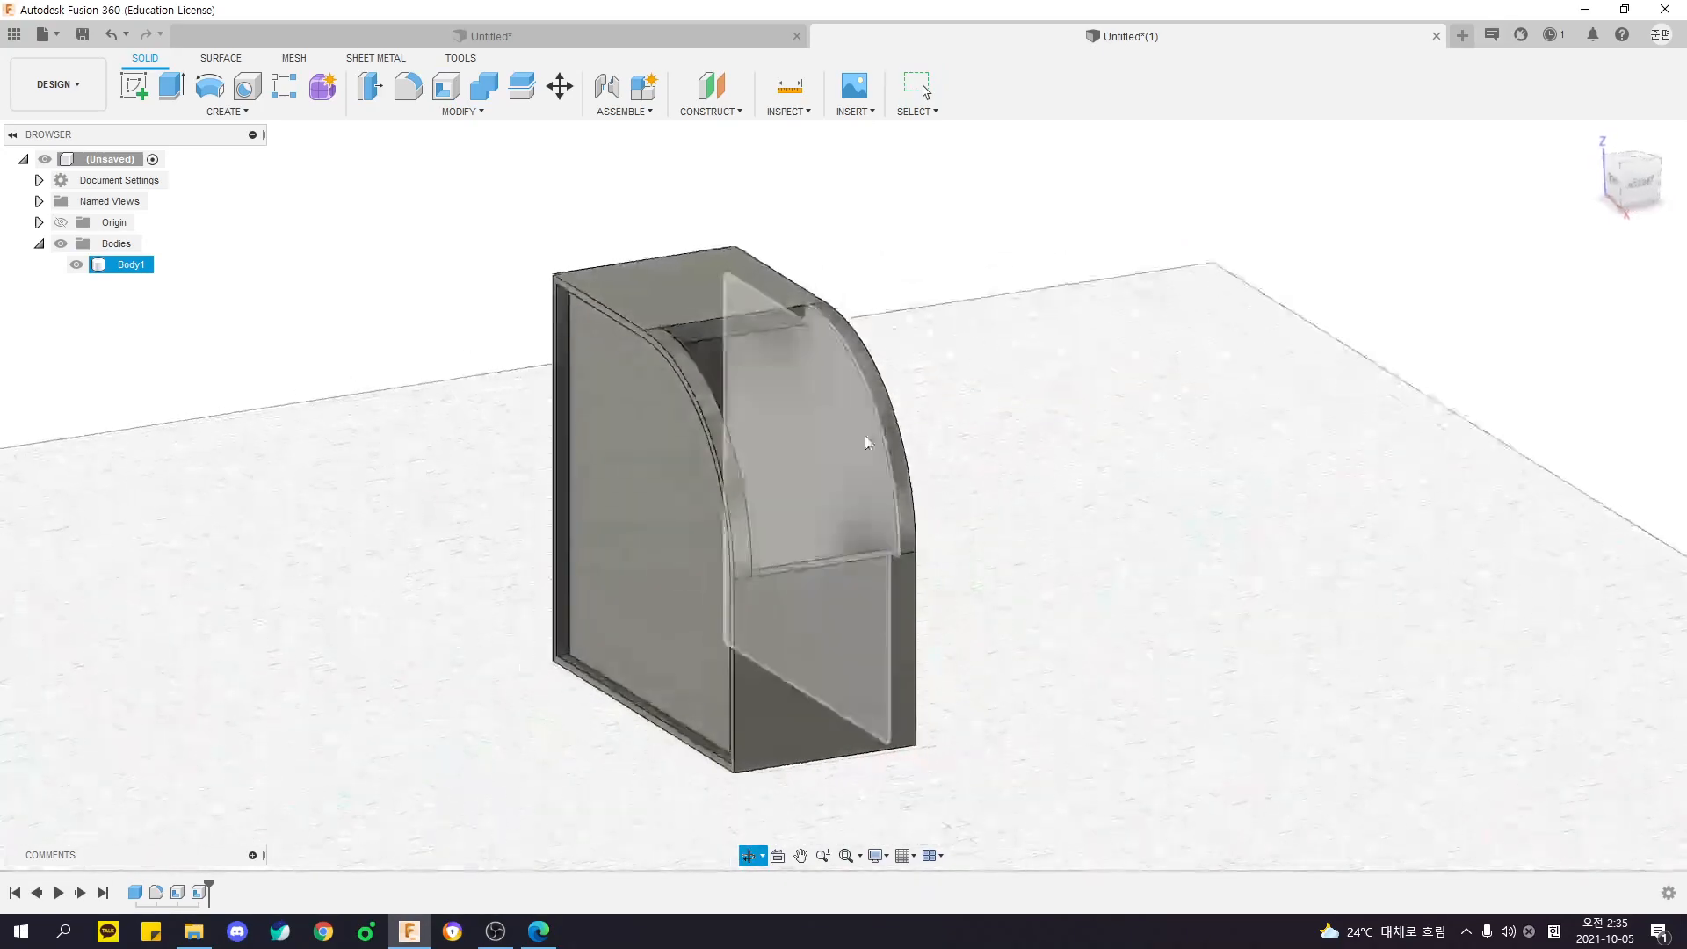
- Examine the recessed side face, curved opening and underside of the twice-shelled body from several angles
scroll(663, 306, up, 3)
shift+middle_drag(518, 479, 861, 372)
scroll(757, 376, up, 5)
scroll(882, 415, down, 6)
shift+middle_drag(1341, 480, 628, 474)
shift+middle_drag(981, 441, 915, 466)
scroll(1014, 453, down, 3)
shift+middle_drag(876, 533, 865, 448)
shift+middle_drag(825, 738, 1015, 731)
middle_drag(1015, 731, 1021, 254)
scroll(1239, 562, up, 6)
middle_drag(874, 514, 807, 429)
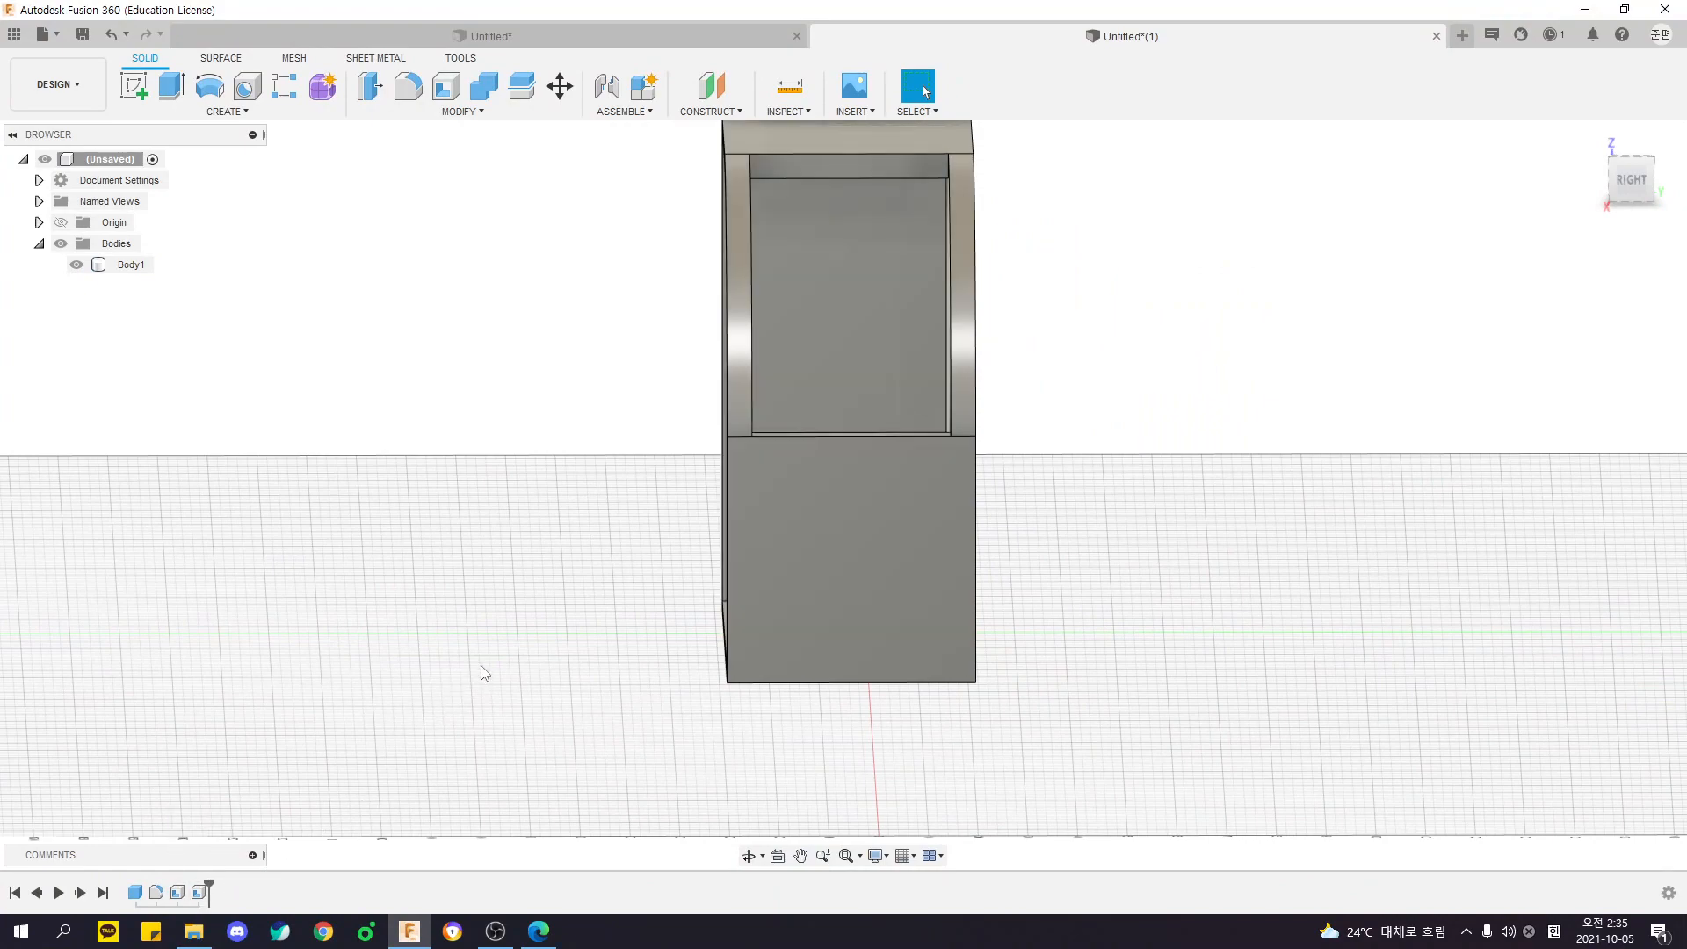
- Compare the two shell features in the design history and undo the second shell
middle_drag(524, 677, 491, 704)
click(178, 893)
middle_drag(407, 667, 378, 749)
click(338, 695)
click(200, 892)
click(339, 759)
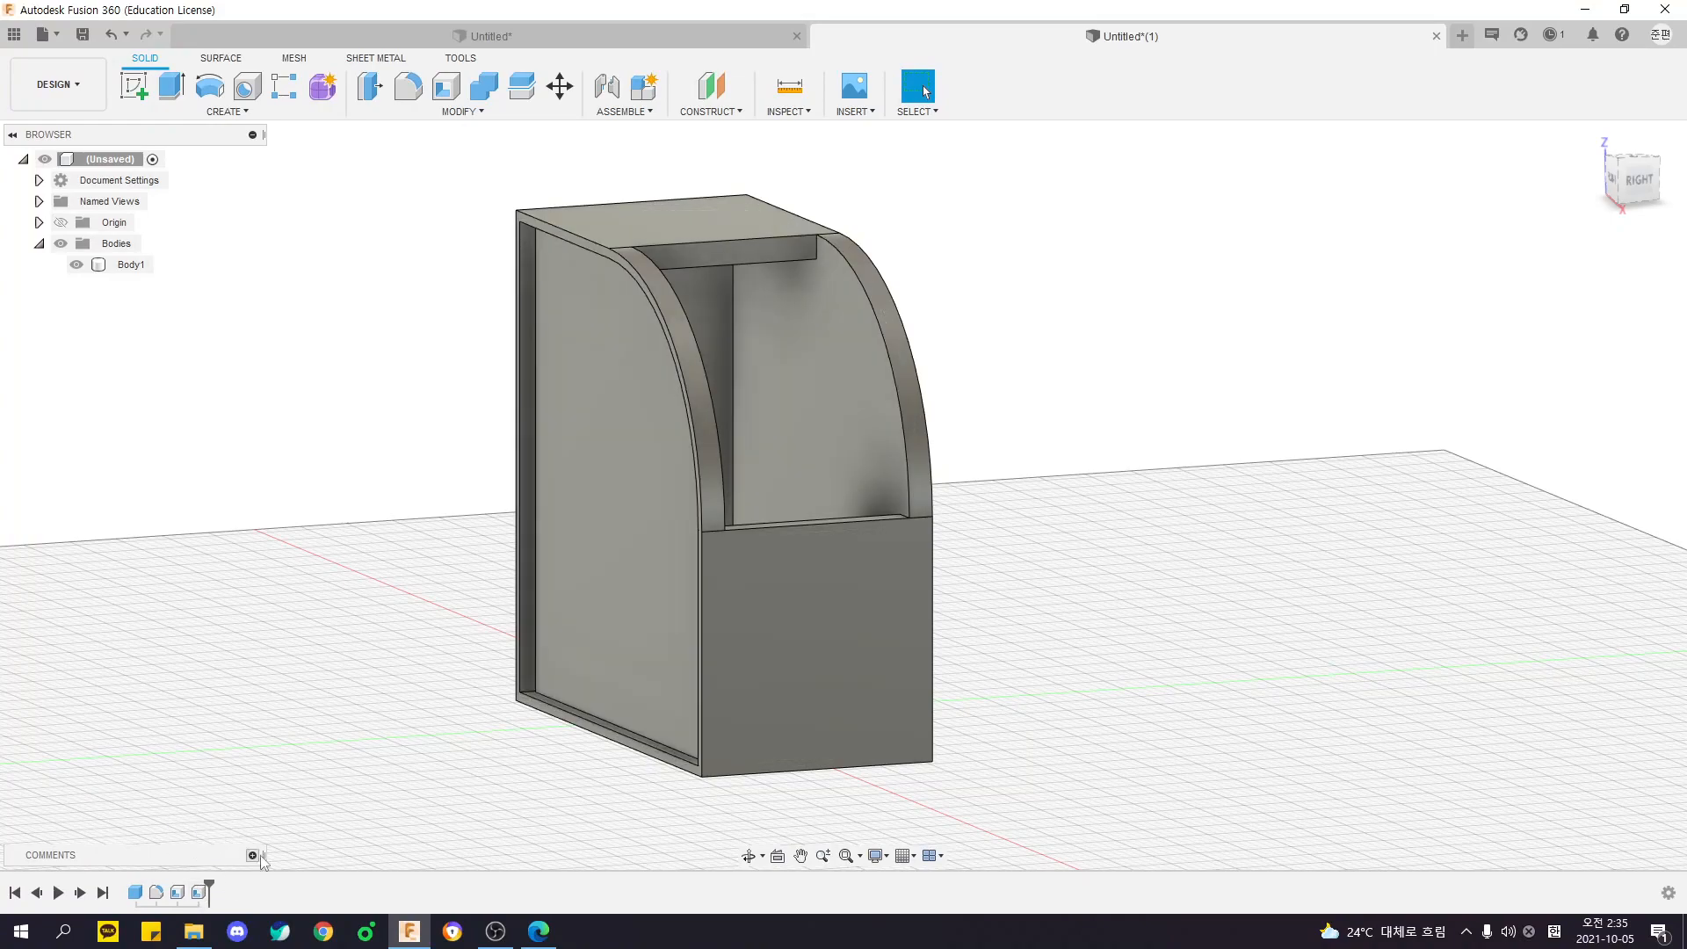
shift+middle_drag(500, 308, 256, 707)
click(782, 575)
click(257, 707)
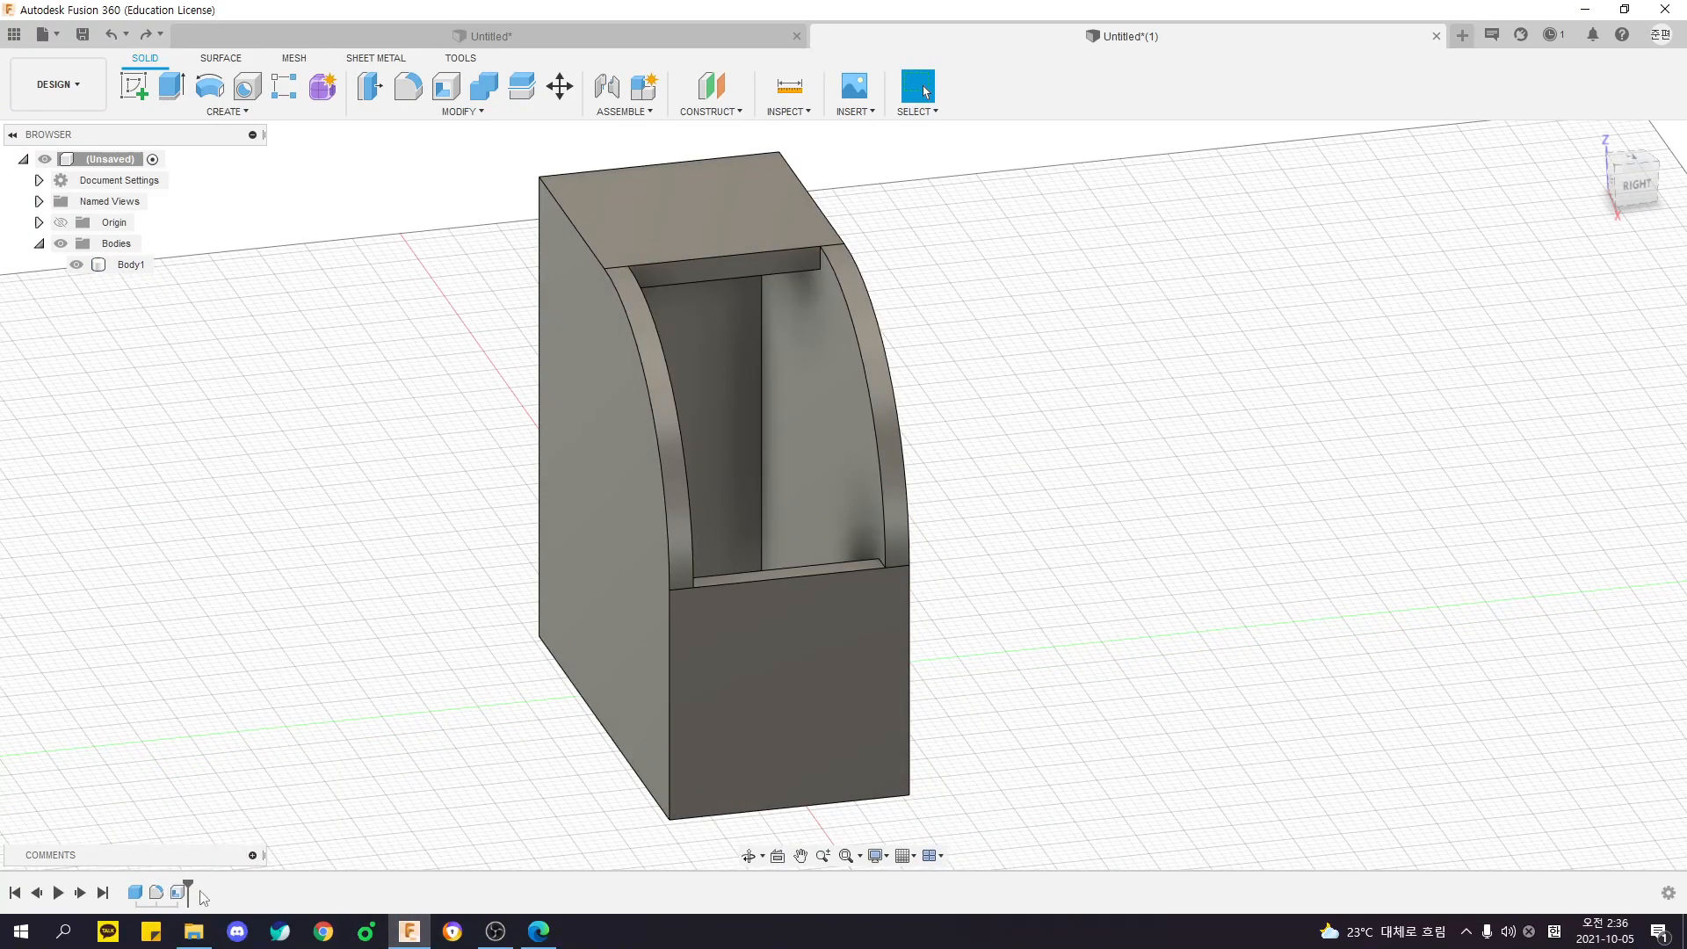
- Edit the remaining shell feature to give the body a thicker inside wall
double_click(177, 893)
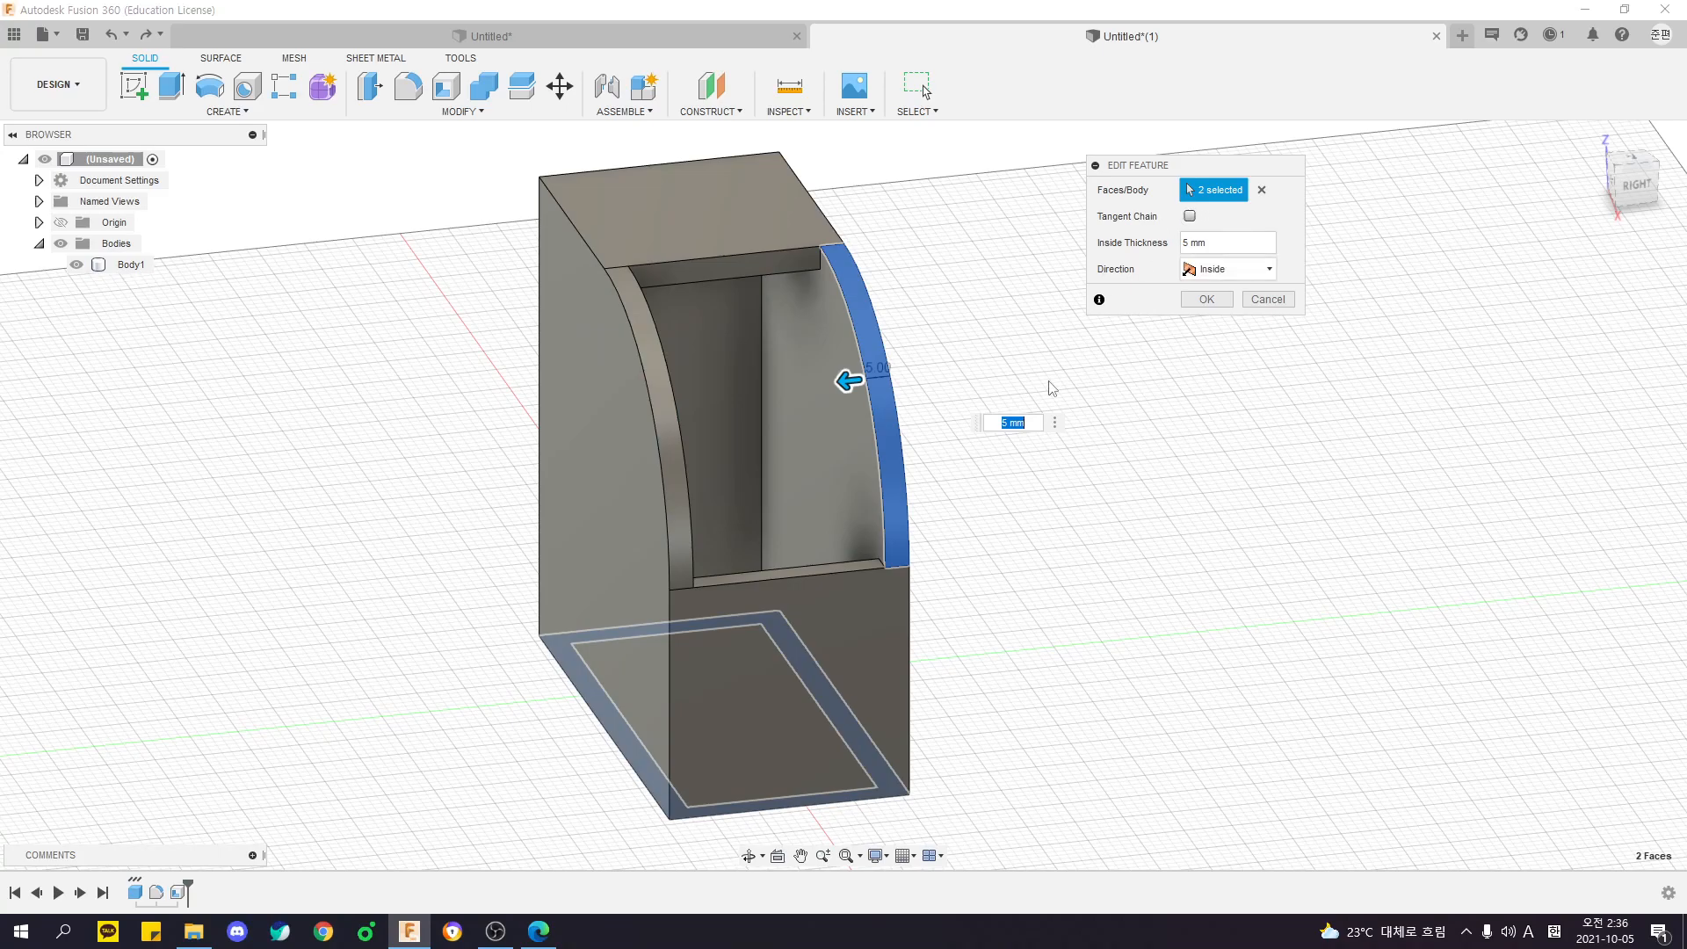
shift+middle_drag(1082, 343, 1171, 446)
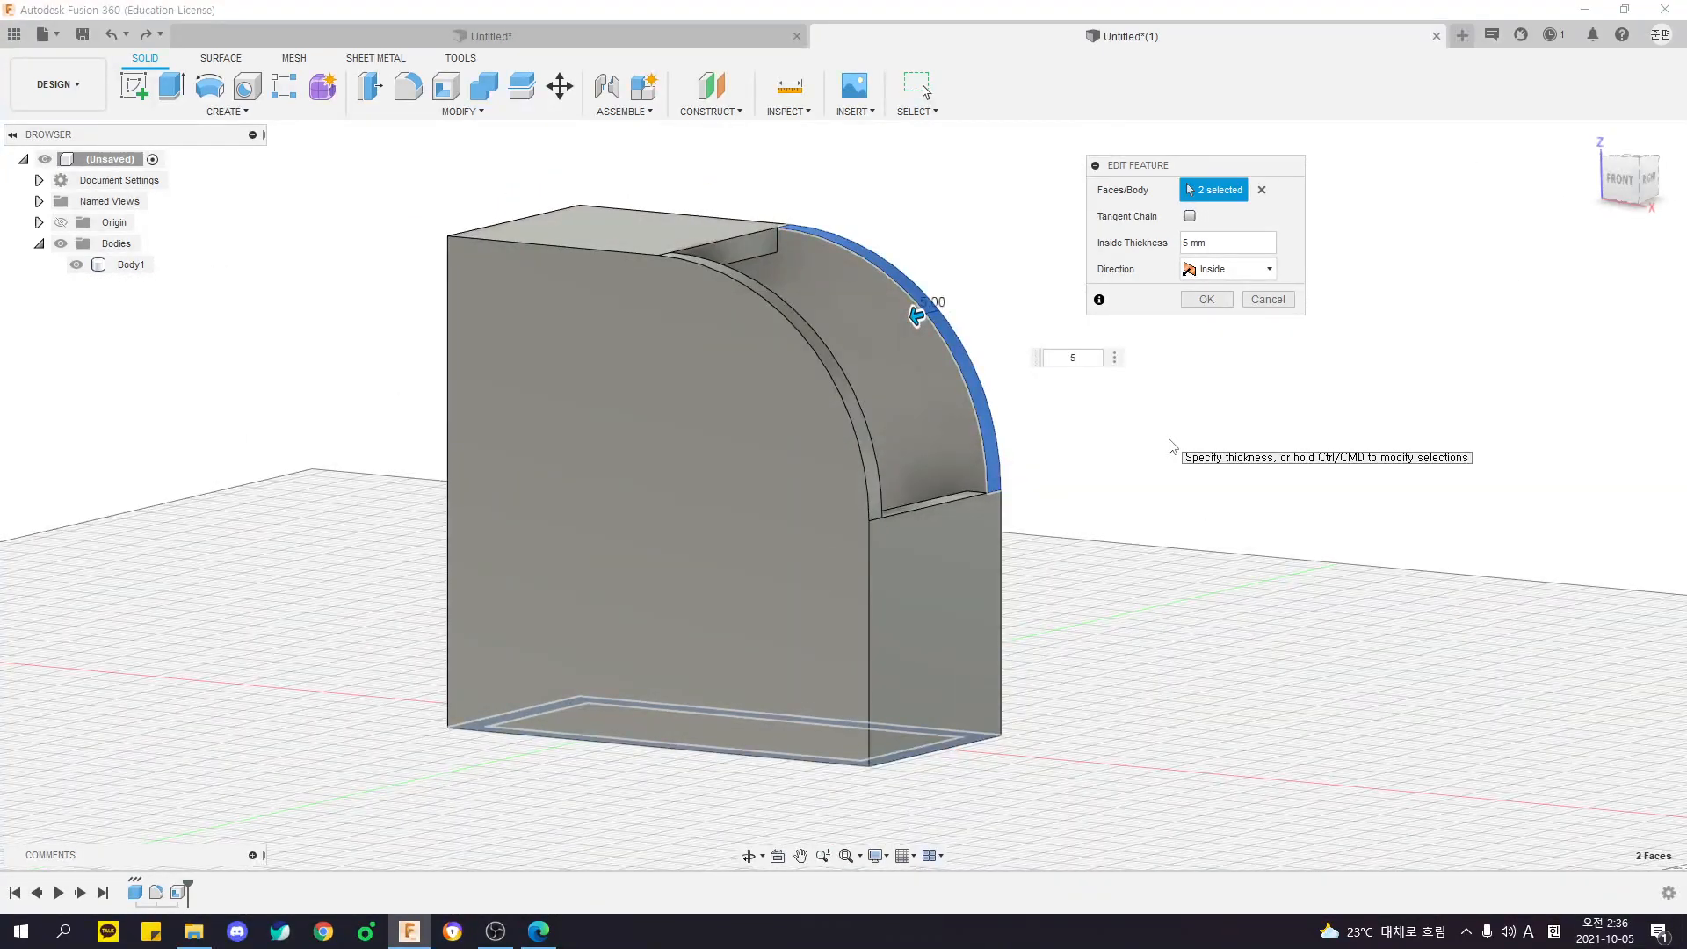
shift+middle_drag(1193, 430, 1151, 466)
scroll(715, 263, up, 4)
mouse_move(716, 267)
shift+middle_down()
mouse_move(738, 293)
mouse_move(706, 294)
shift+middle_up()
- Fillet the two upper corners of the curved opening with a 15 mm radius
key(f)
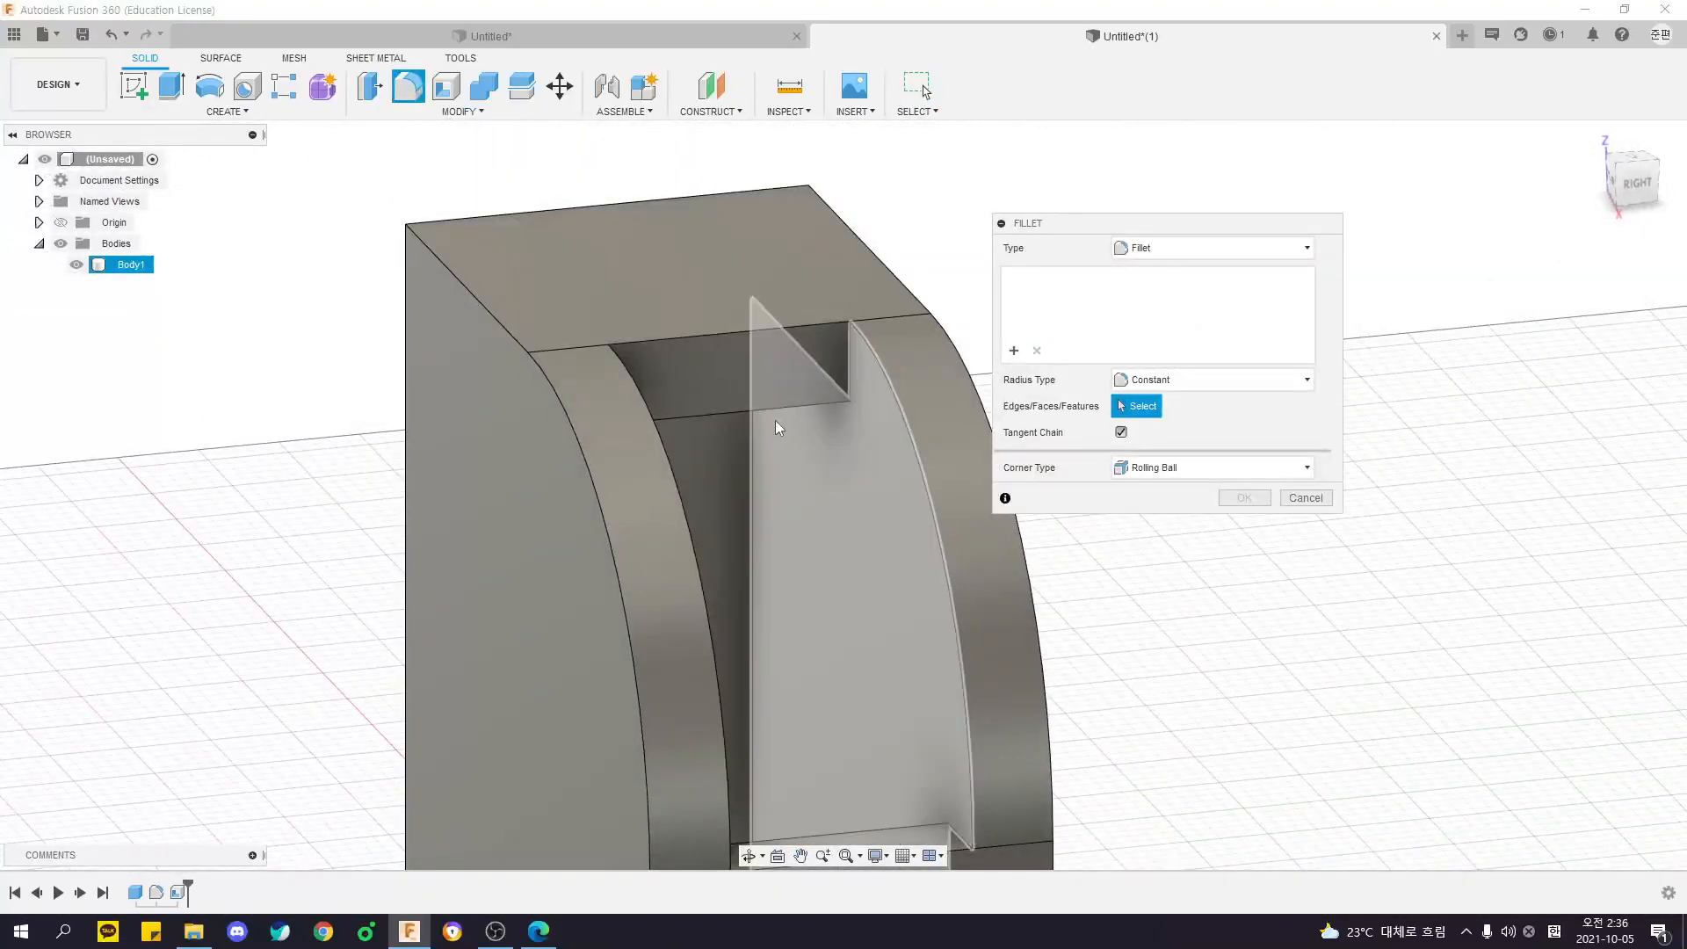
shift+middle_drag(816, 382, 635, 260)
click(619, 330)
text(10)
key(BackSpace)
key(BackSpace)
text(20)
key(BackSpace)
key(BackSpace)
text(15)
key(Return)
- Fillet the two lower corners of the curved opening to match its rounded upper end
shift+middle_drag(919, 356, 819, 573)
shift+middle_drag(681, 576, 878, 589)
key(f)
click(531, 588)
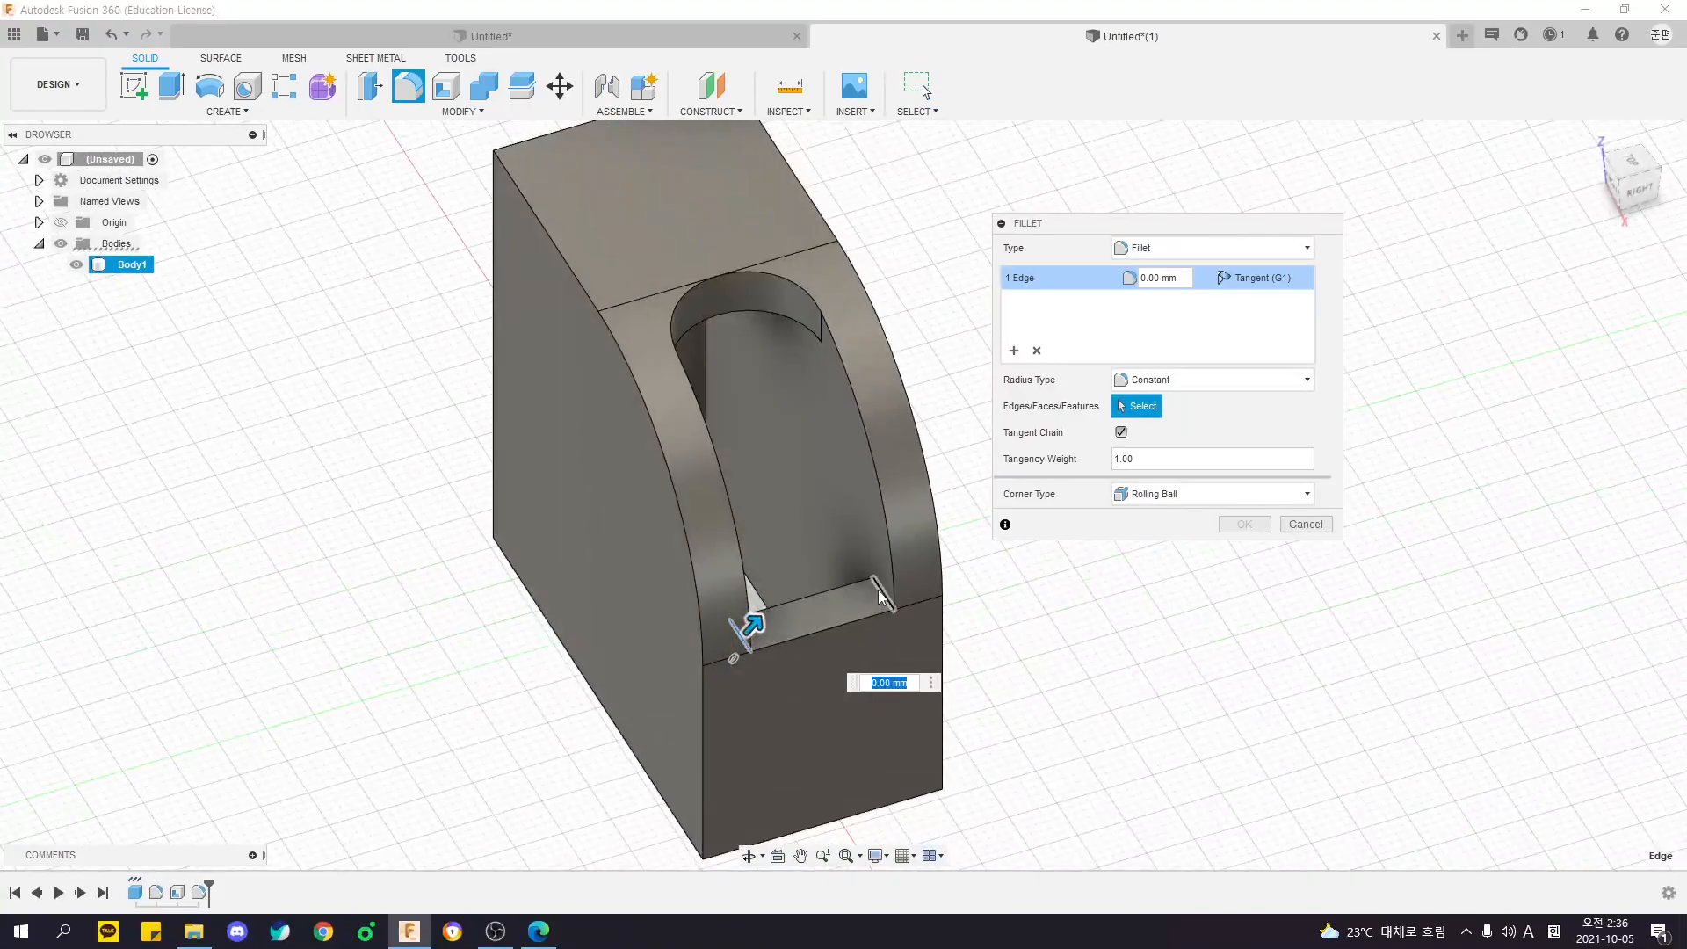
click(881, 593)
key(Return)
- Fillet the inner arc edges at both ends of the curved opening by 5 mm
shift+middle_drag(972, 490, 894, 470)
scroll(839, 373, up, 3)
shift+middle_drag(751, 278, 957, 587)
click(958, 587)
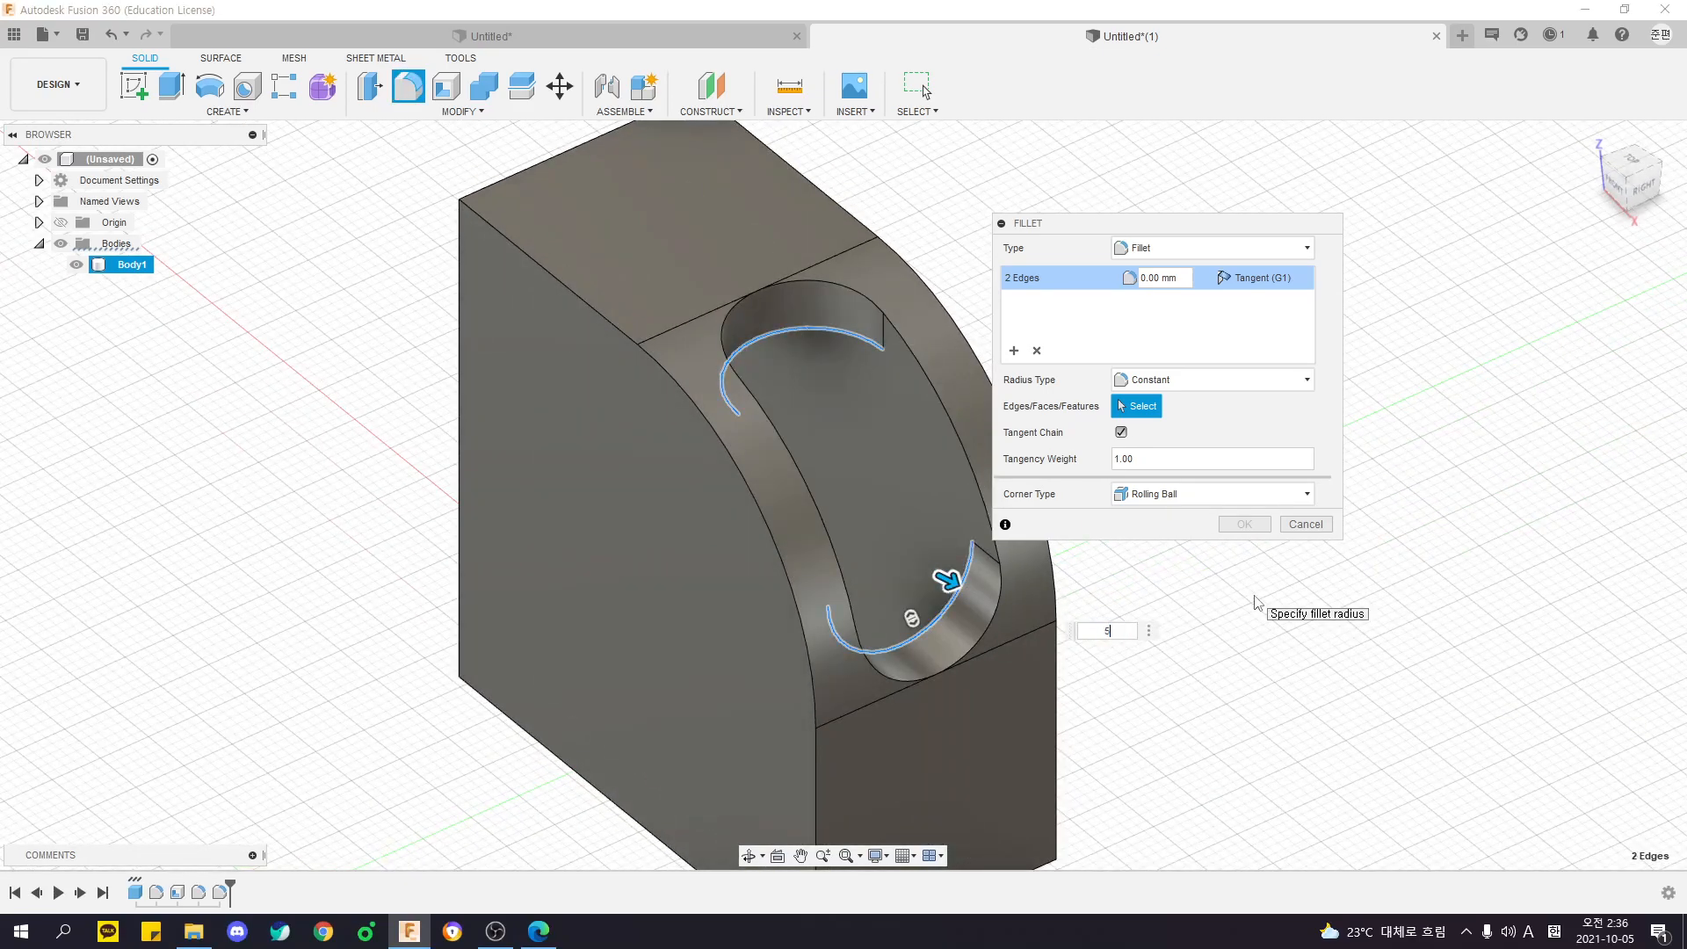
key(Return)
- Try to fillet the whole outer rim of the curved opening by 3 mm
key(f)
click(877, 299)
text(5)
key(BackSpace)
text(3)
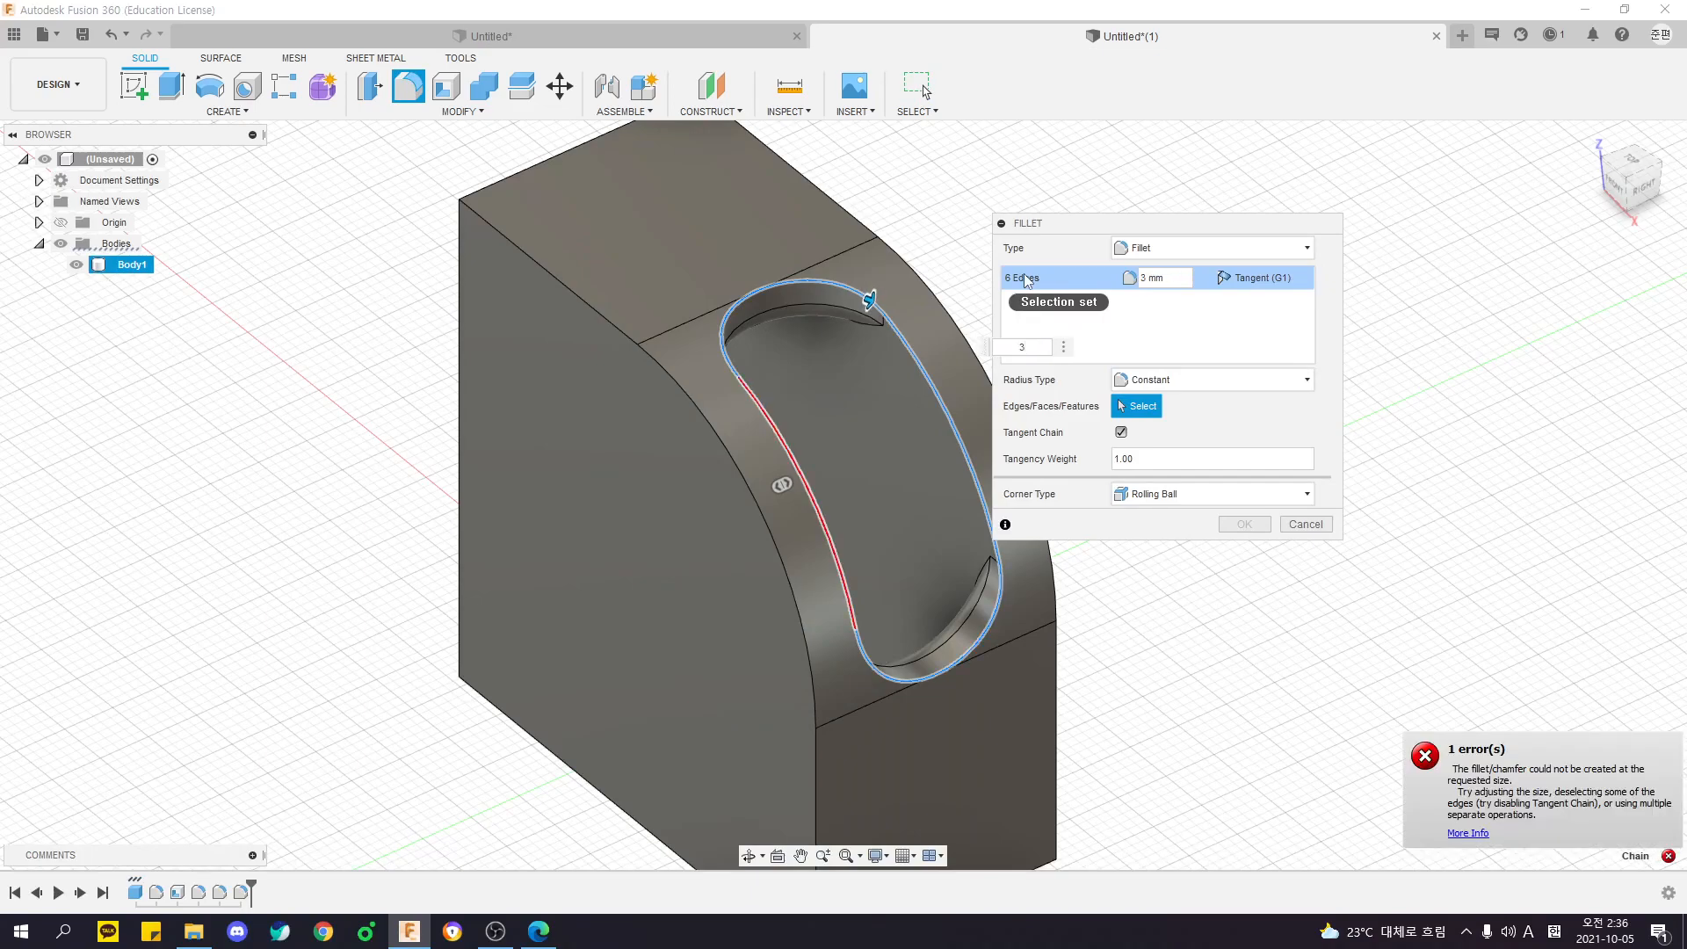
key(Escape)
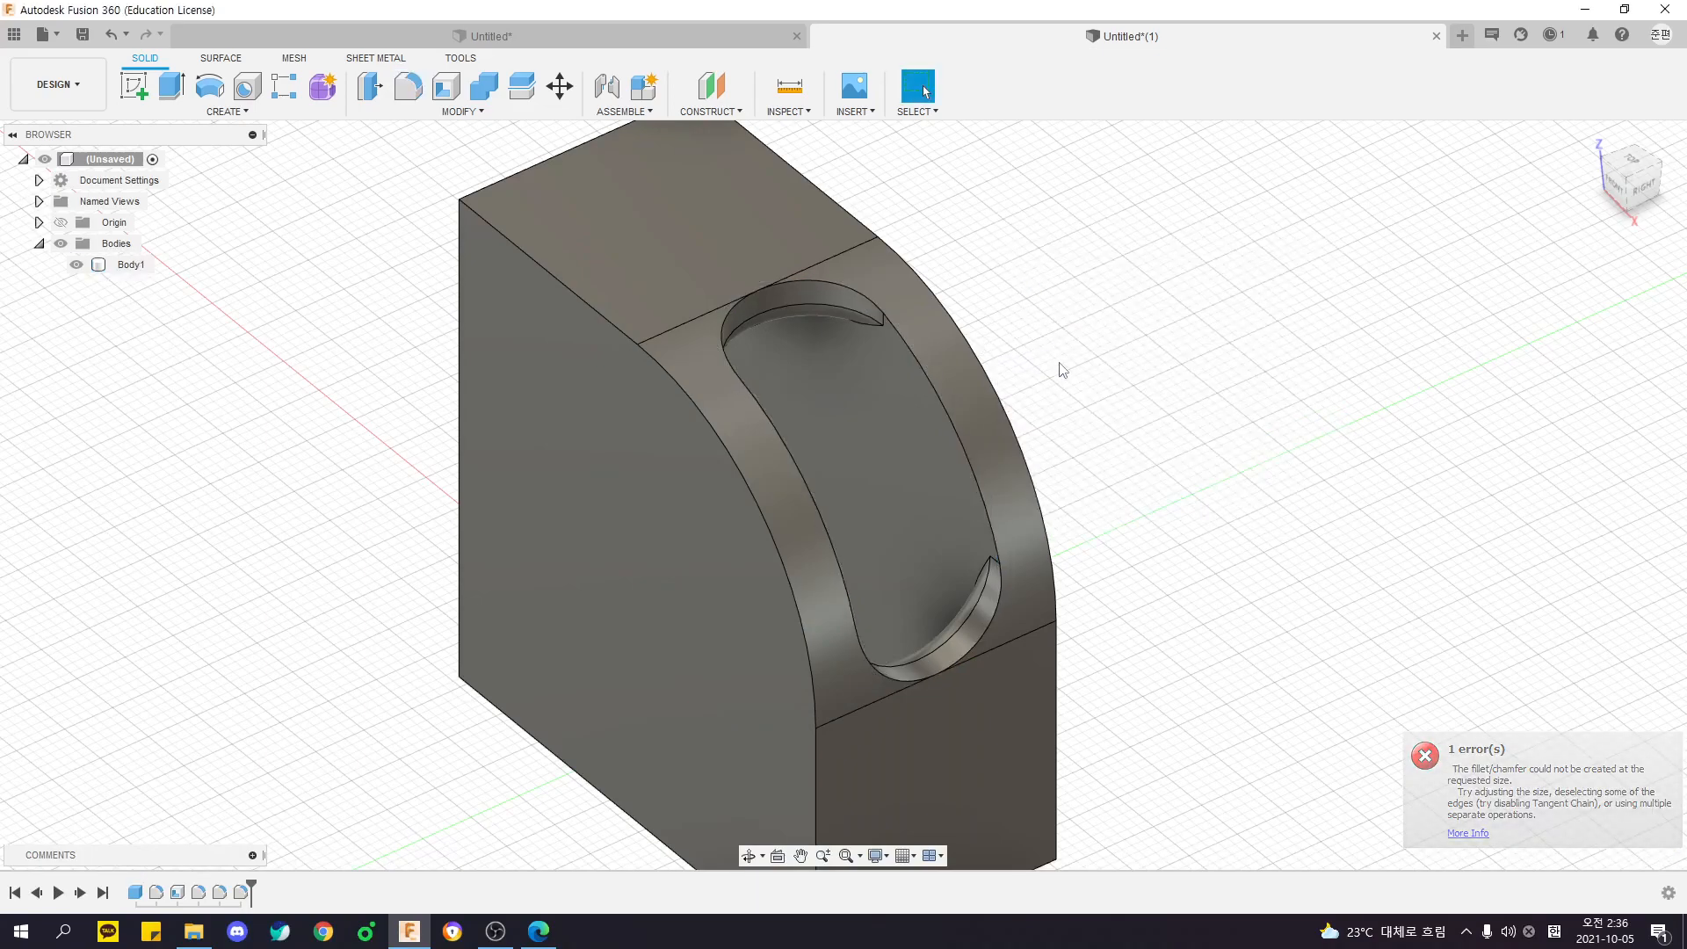
- Fillet the outer rim of the curved opening
key(f)
click(842, 328)
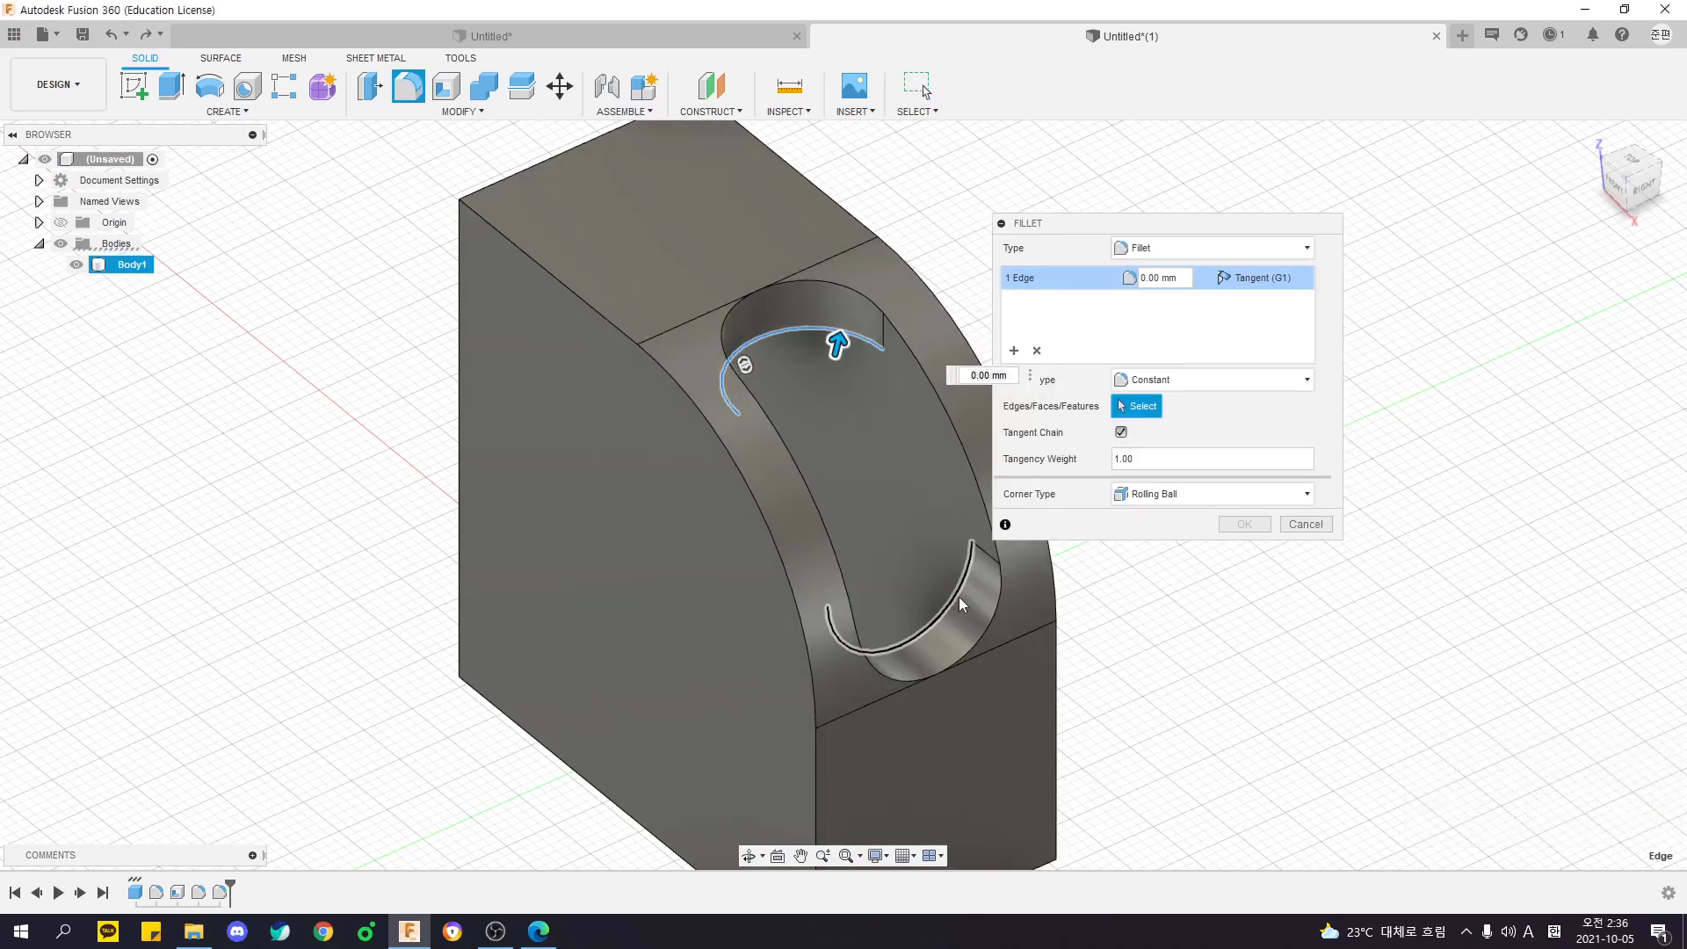
click(958, 597)
click(991, 634)
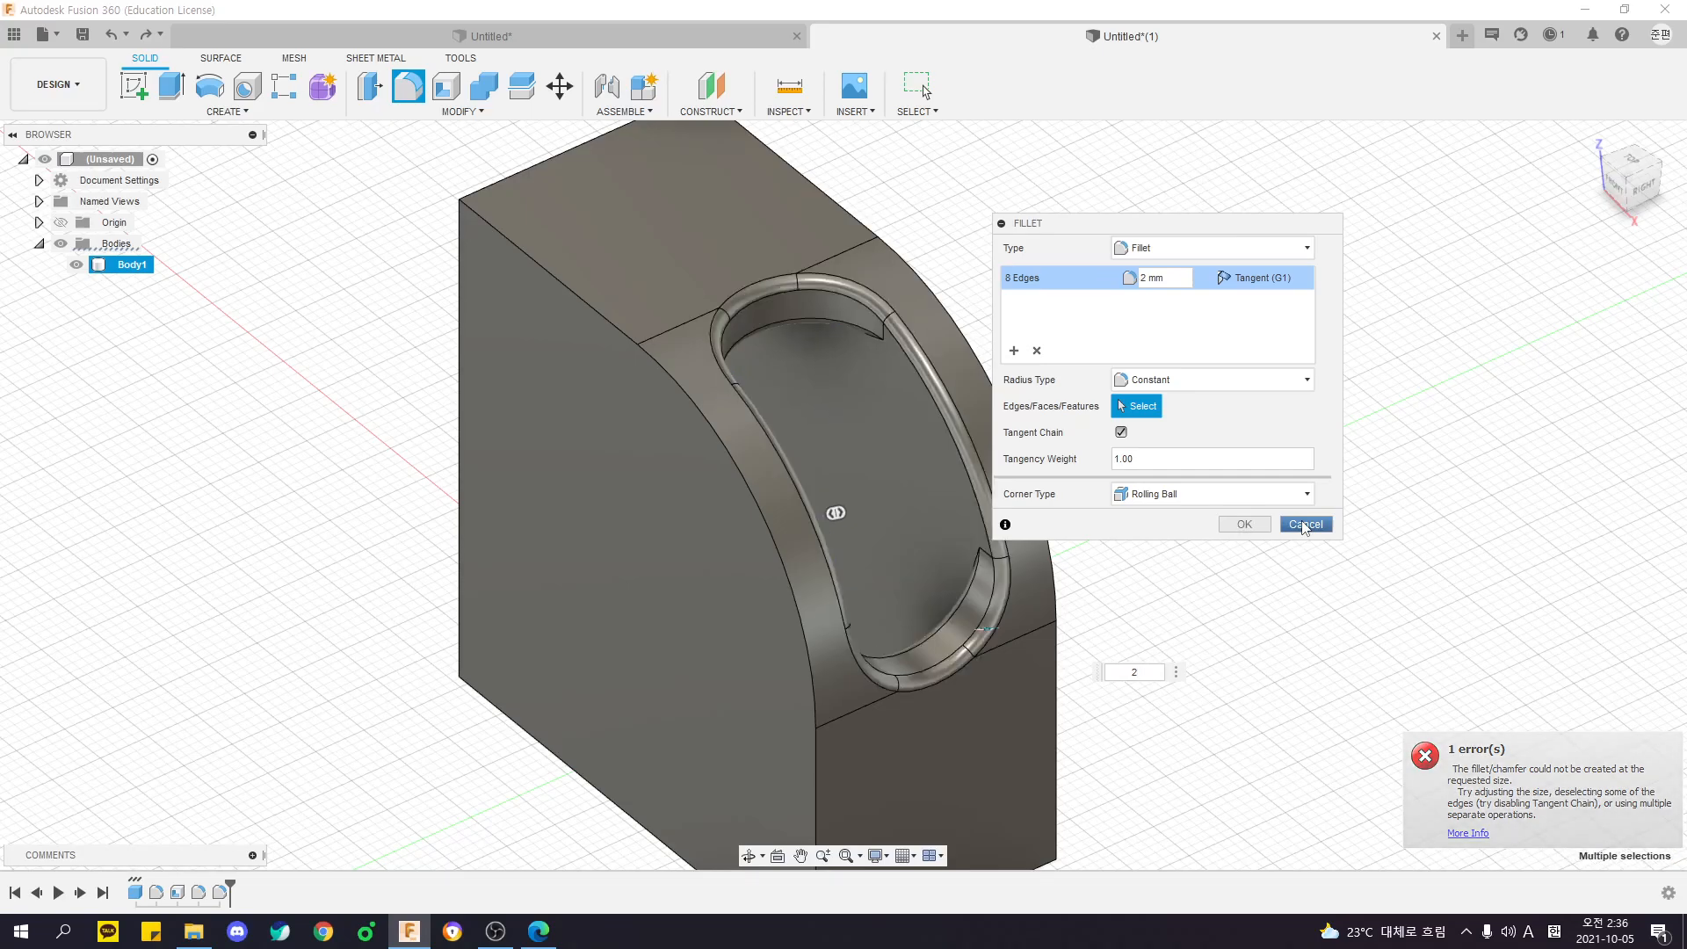
shift+middle_drag(1239, 658, 1133, 593)
key(Return)
shift+middle_drag(1110, 512, 1182, 569)
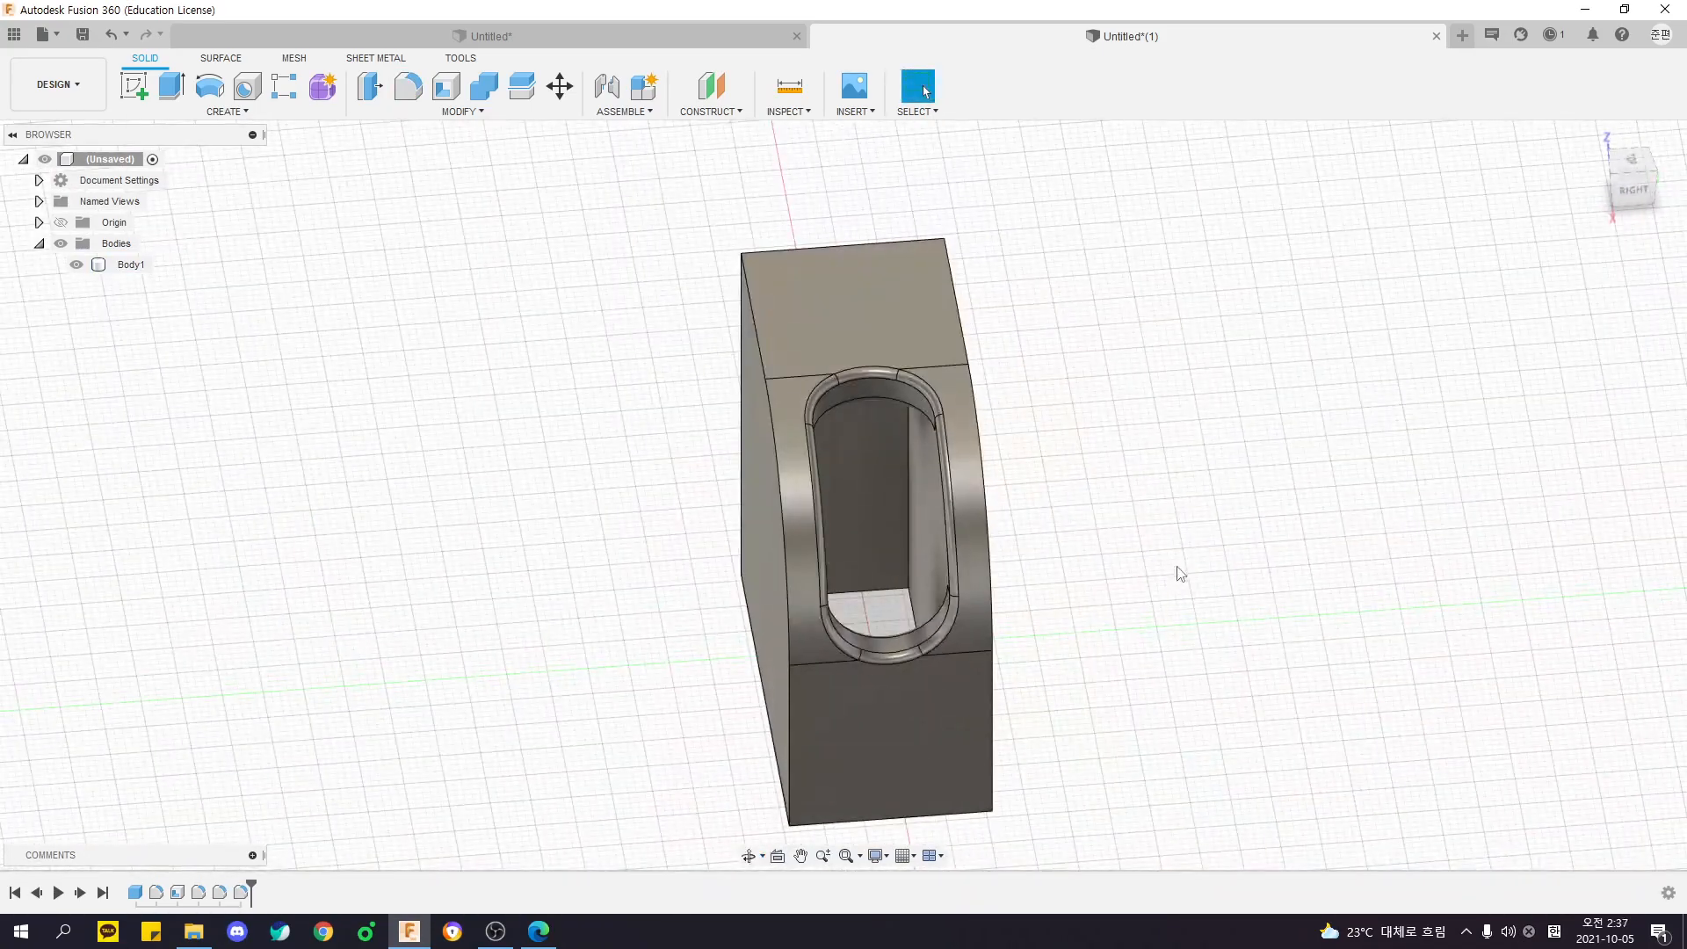
shift+middle_drag(1177, 629, 719, 478)
key(f)
click(532, 255)
click(848, 334)
shift+middle_drag(764, 398, 662, 446)
key(Escape)
key(f)
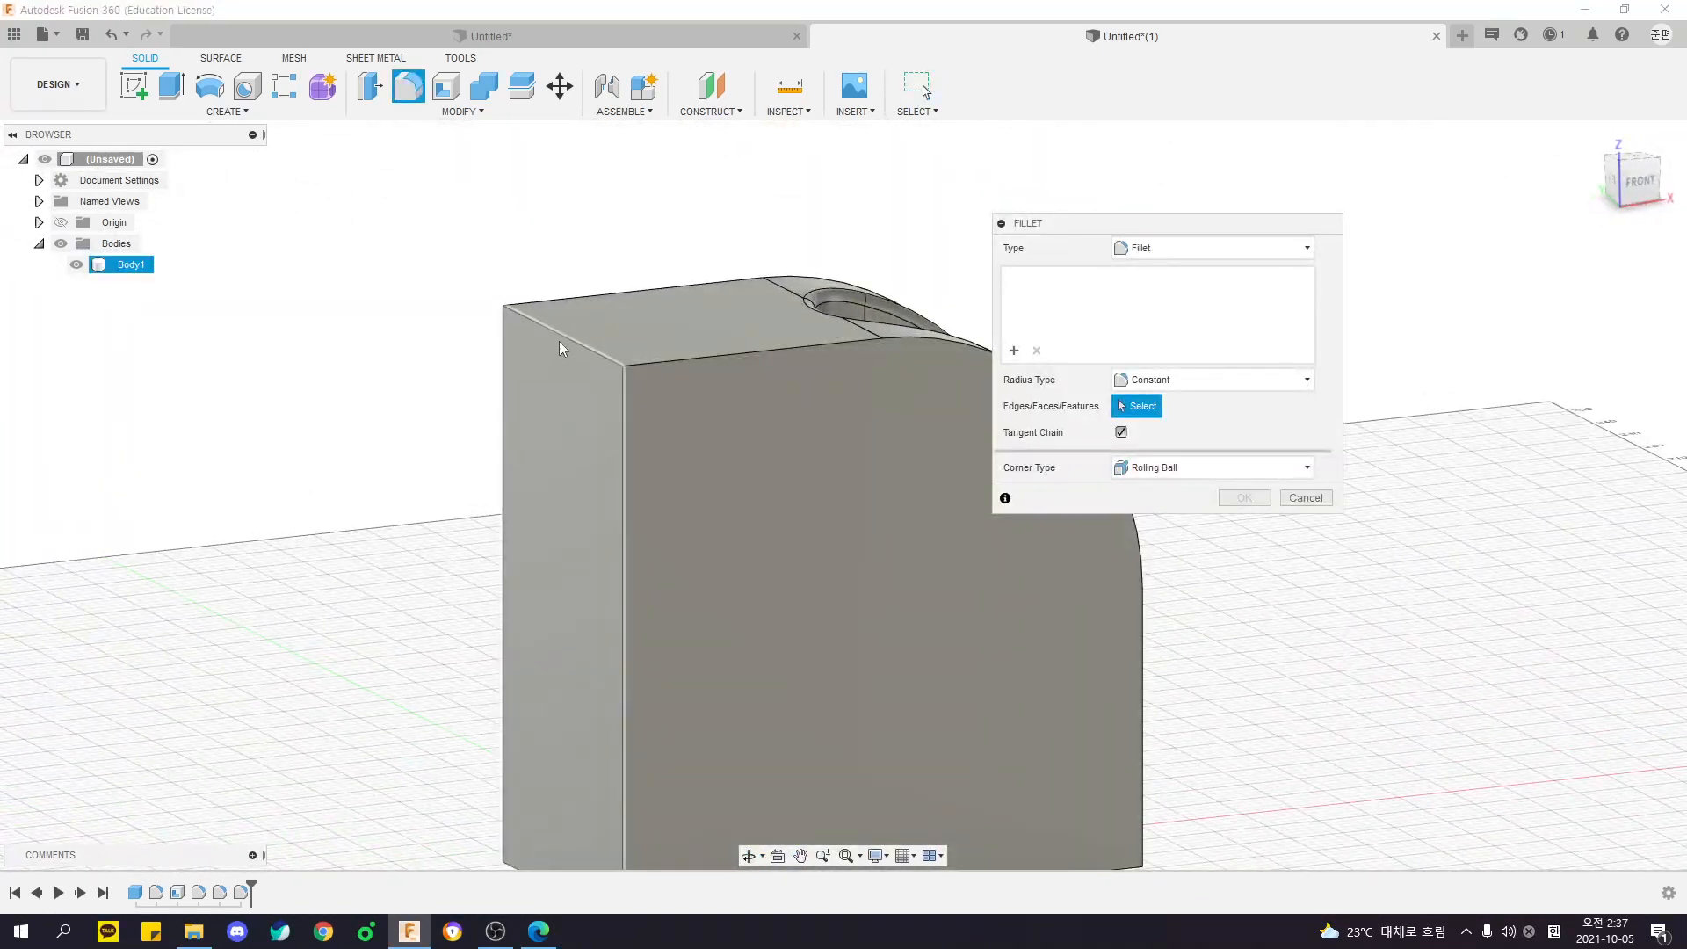
click(557, 337)
shift+middle_drag(515, 403, 488, 392)
shift+middle_drag(587, 348, 572, 574)
key(Escape)
shift+middle_drag(552, 122, 562, 255)
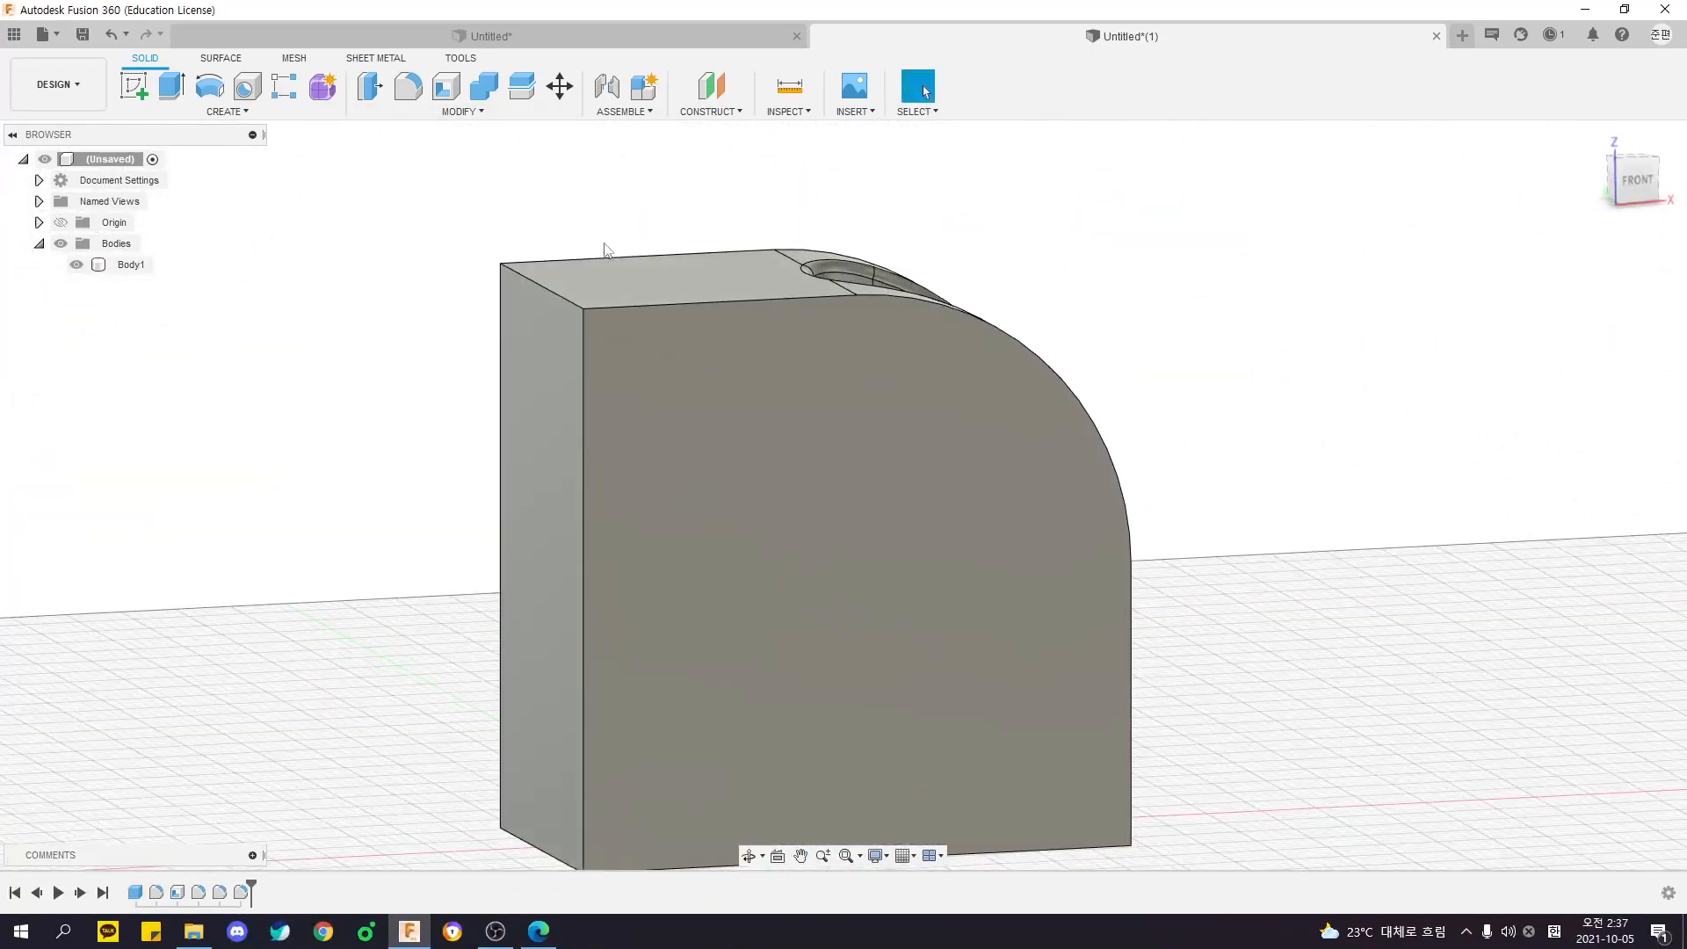
- Try a 47.5 mm fillet on the body's outer top back edge
key(f)
click(531, 279)
drag(561, 301, 588, 333)
shift+middle_drag(597, 334, 839, 526)
shift+middle_drag(744, 503, 830, 466)
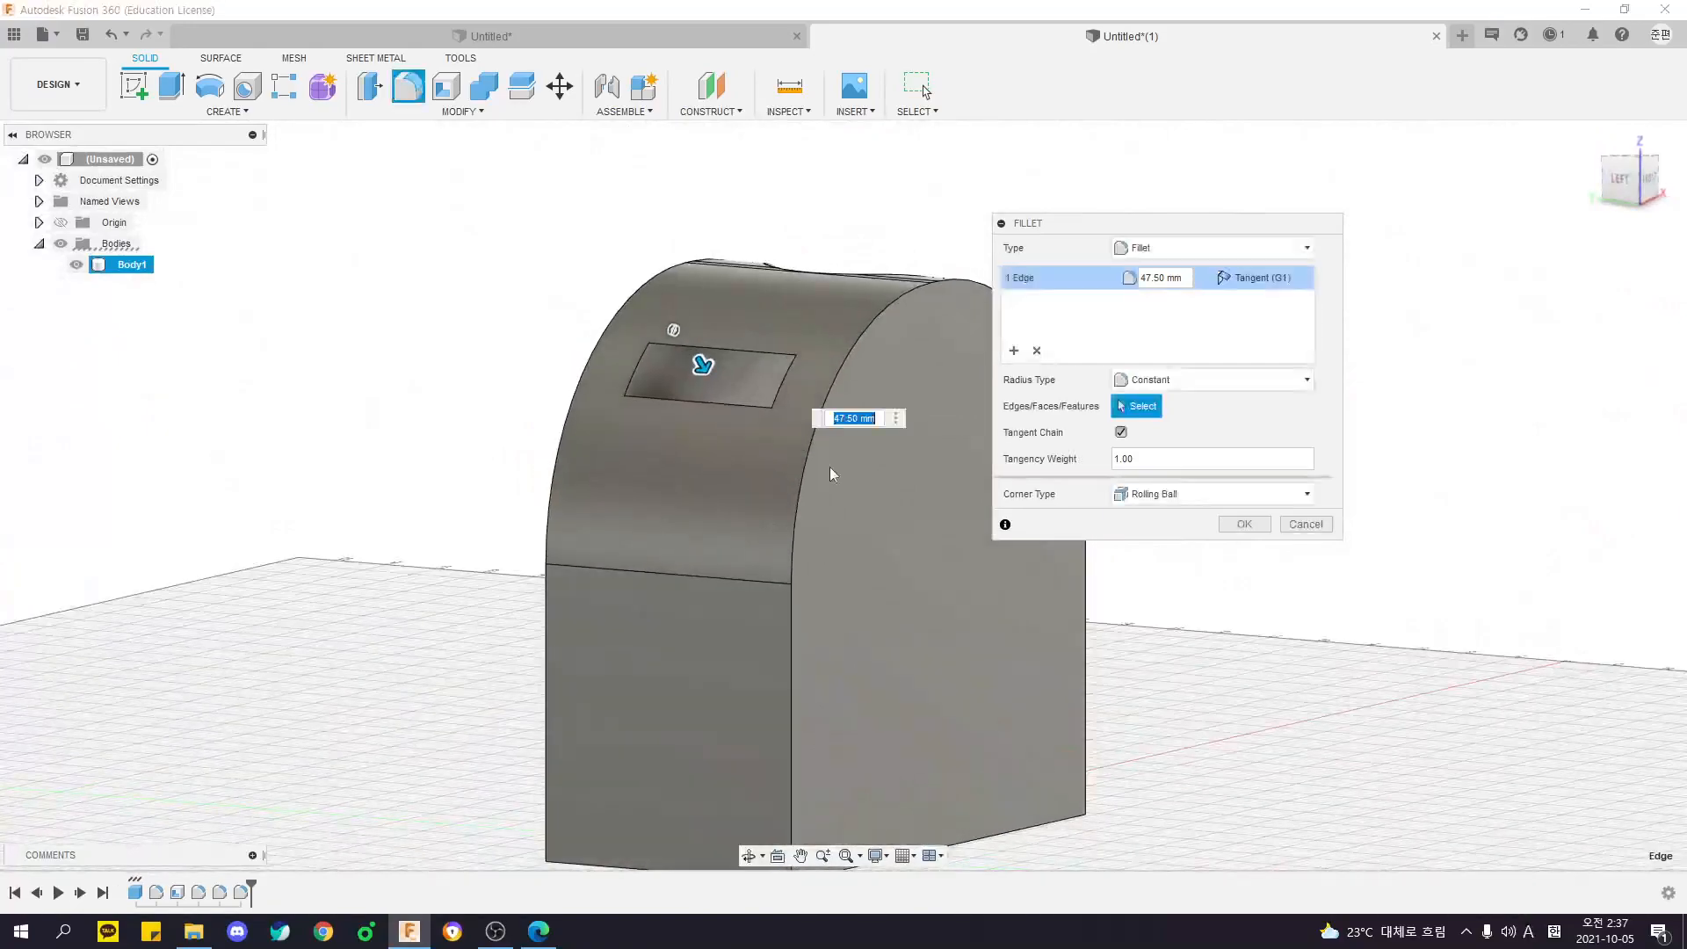
shift+middle_drag(736, 368, 767, 402)
key(Escape)
- Fillet the top back edge inside the hollow
shift+middle_drag(823, 520, 708, 444)
key(f)
click(749, 496)
shift+middle_drag(749, 497, 659, 608)
shift+middle_drag(654, 465, 517, 277)
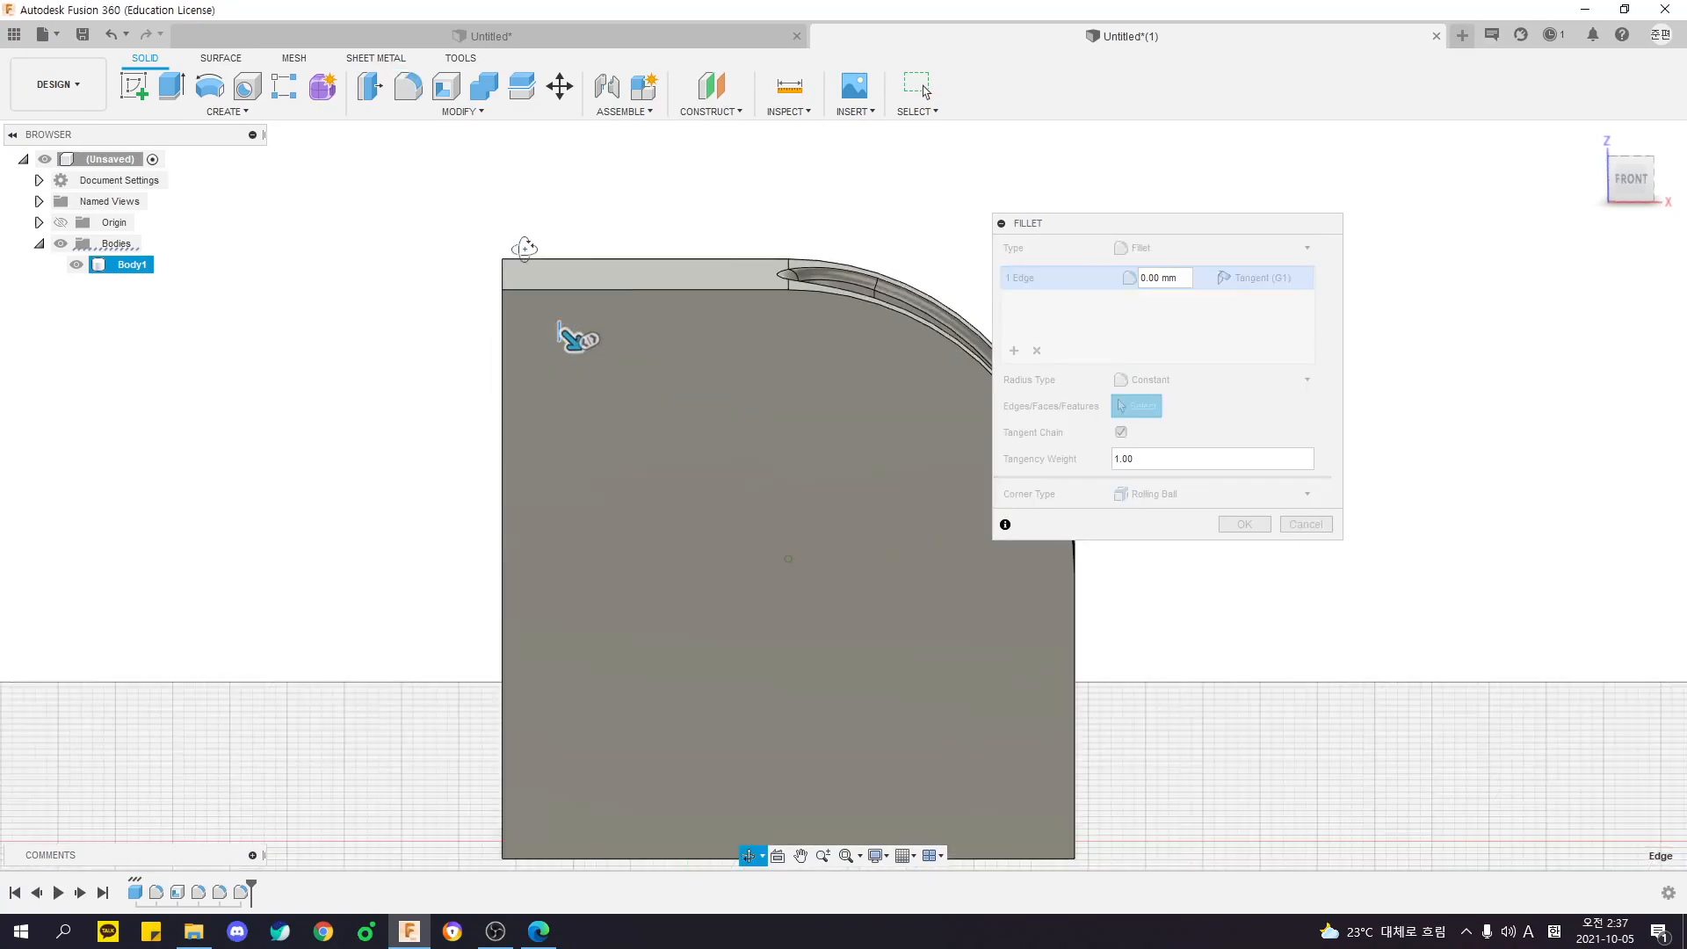
shift+middle_drag(520, 247, 719, 275)
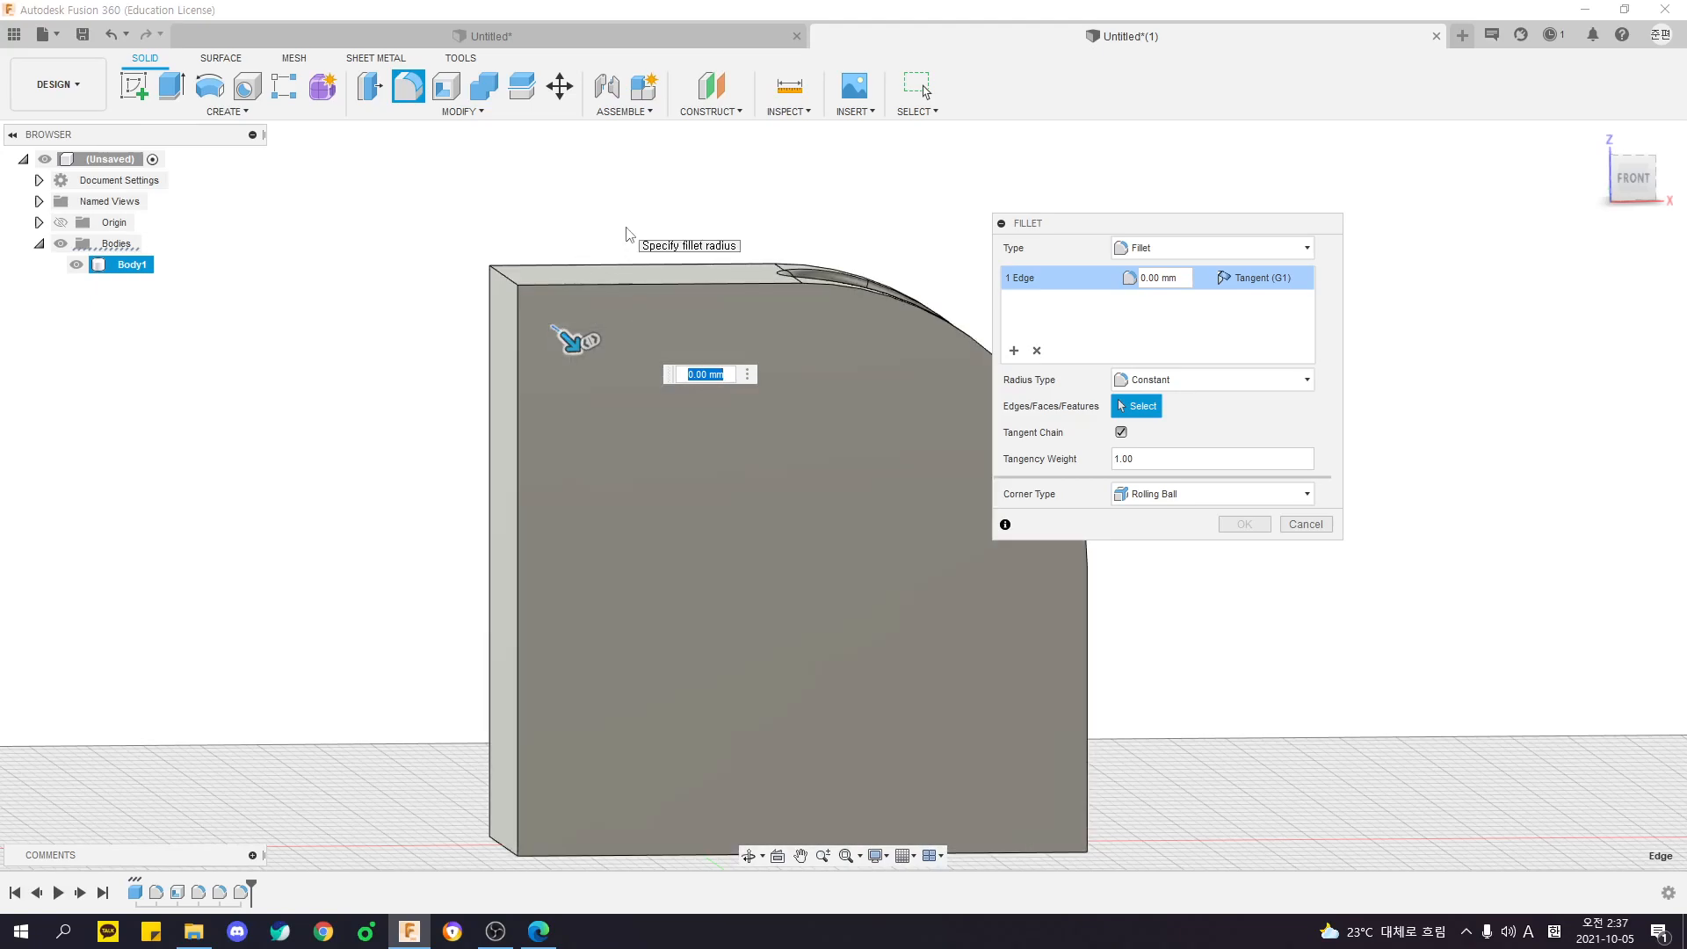
shift+middle_drag(594, 297, 780, 610)
key(Return)
- Fillet the body's outer top back edge with a 35 mm radius
key(f)
click(607, 313)
click(601, 318)
shift+middle_drag(601, 318, 482, 314)
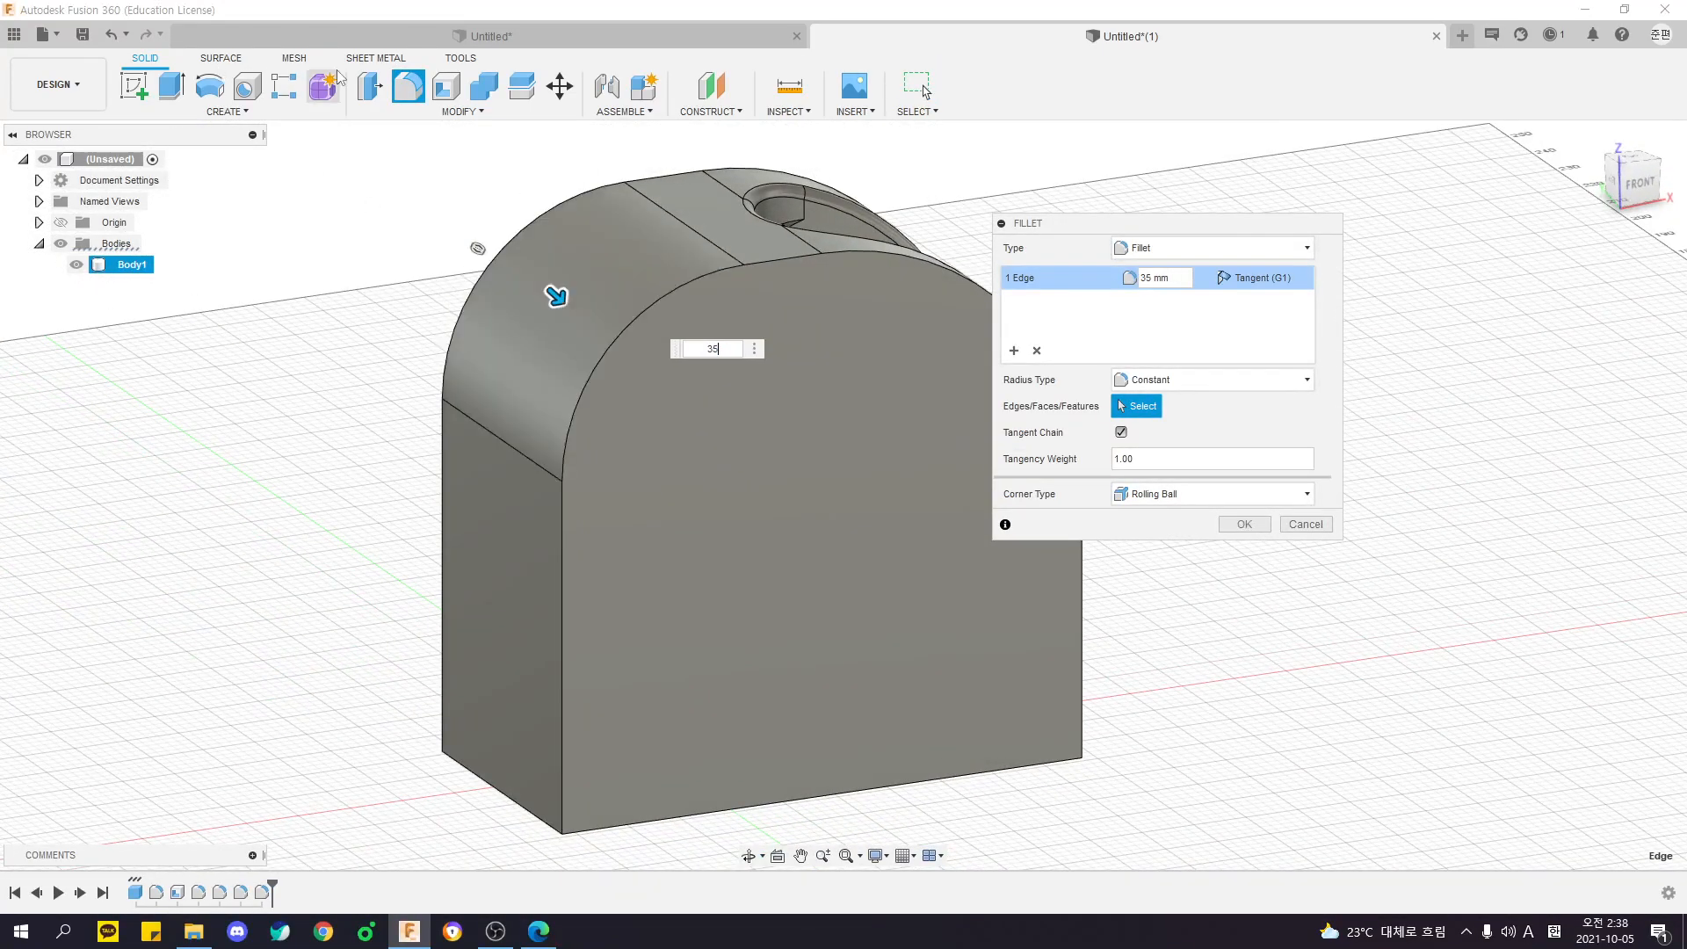
key(Return)
- Measure the minimum distance between the inner and outer rounded back faces
shift+middle_drag(527, 260, 726, 753)
click(696, 598)
shift+click(558, 231)
shift+middle_drag(928, 267, 880, 273)
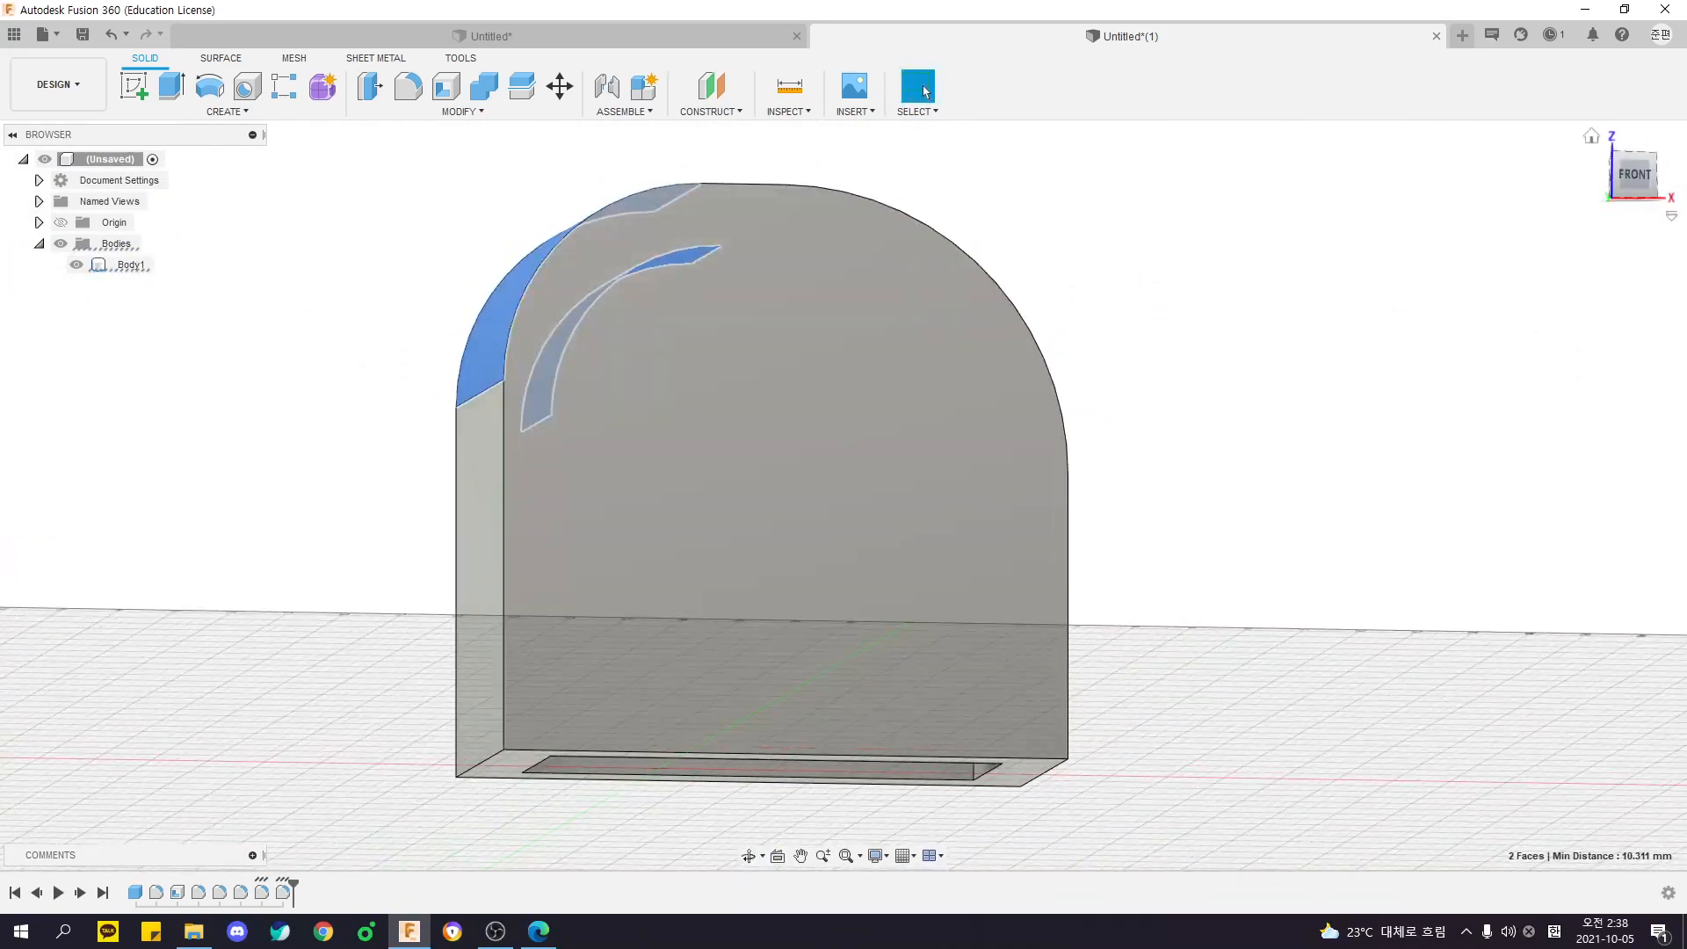
click(1642, 173)
- Fillet the chained outer edges around both flat side faces by 5 mm
shift+middle_drag(1235, 231, 1230, 263)
mouse_move(1028, 320)
shift+middle_down()
mouse_move(962, 283)
mouse_move(866, 324)
mouse_move(1042, 340)
mouse_move(999, 303)
shift+middle_up()
key(f)
click(964, 303)
click(757, 308)
shift+middle_drag(757, 308, 905, 580)
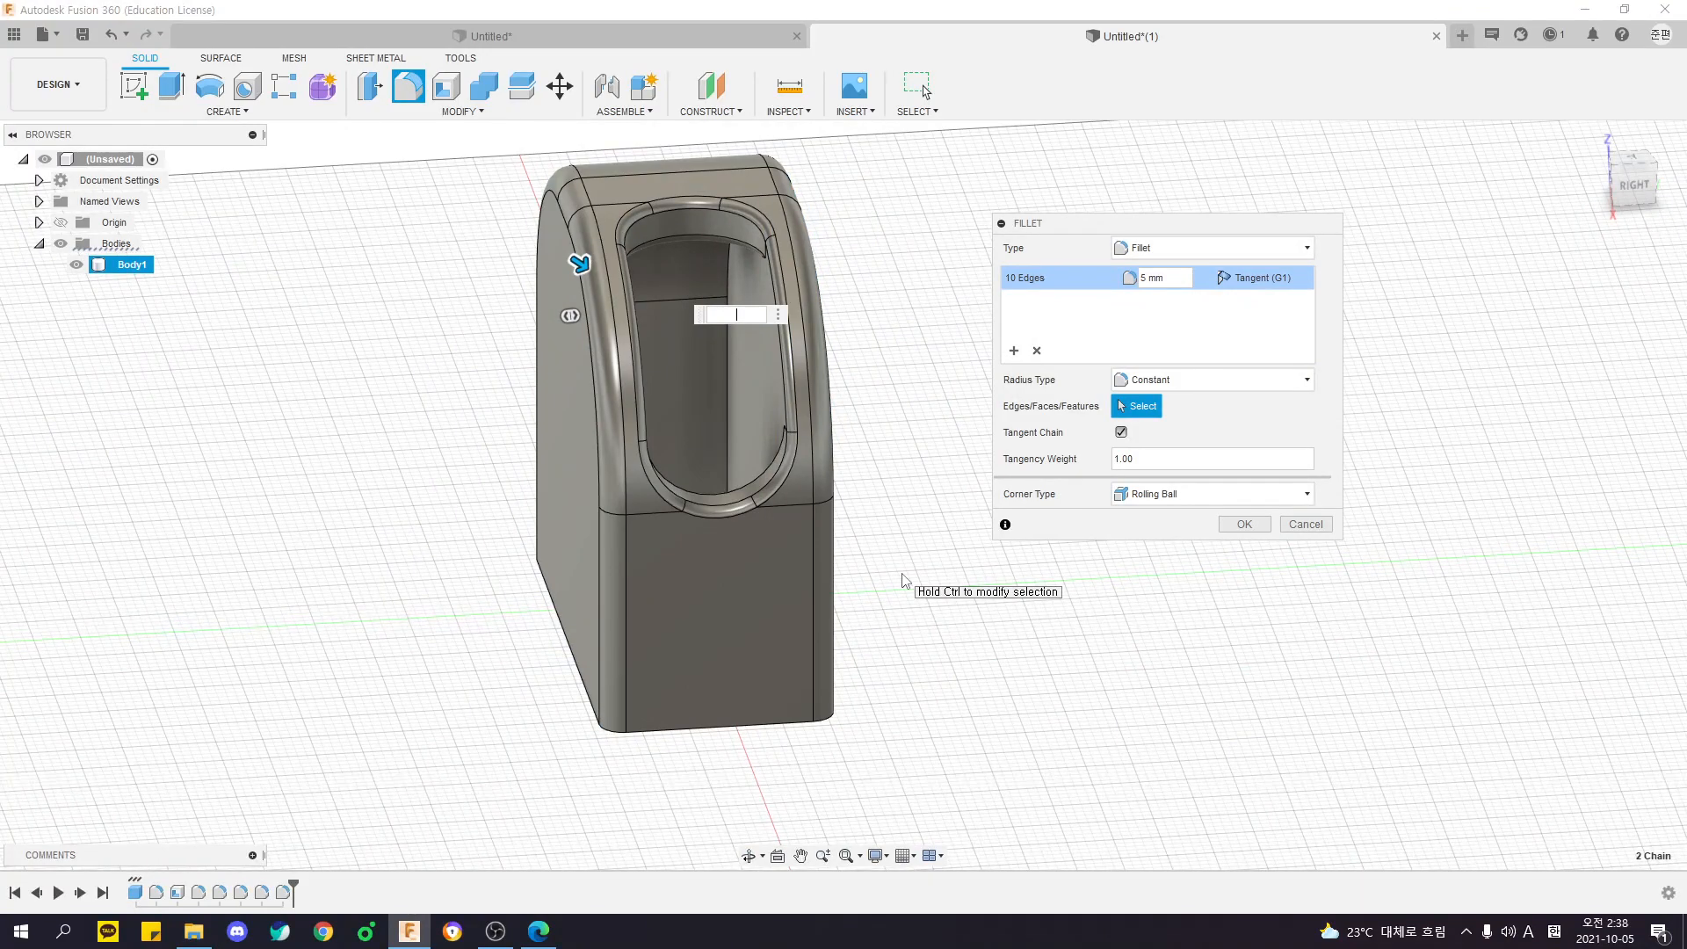
key(Return)
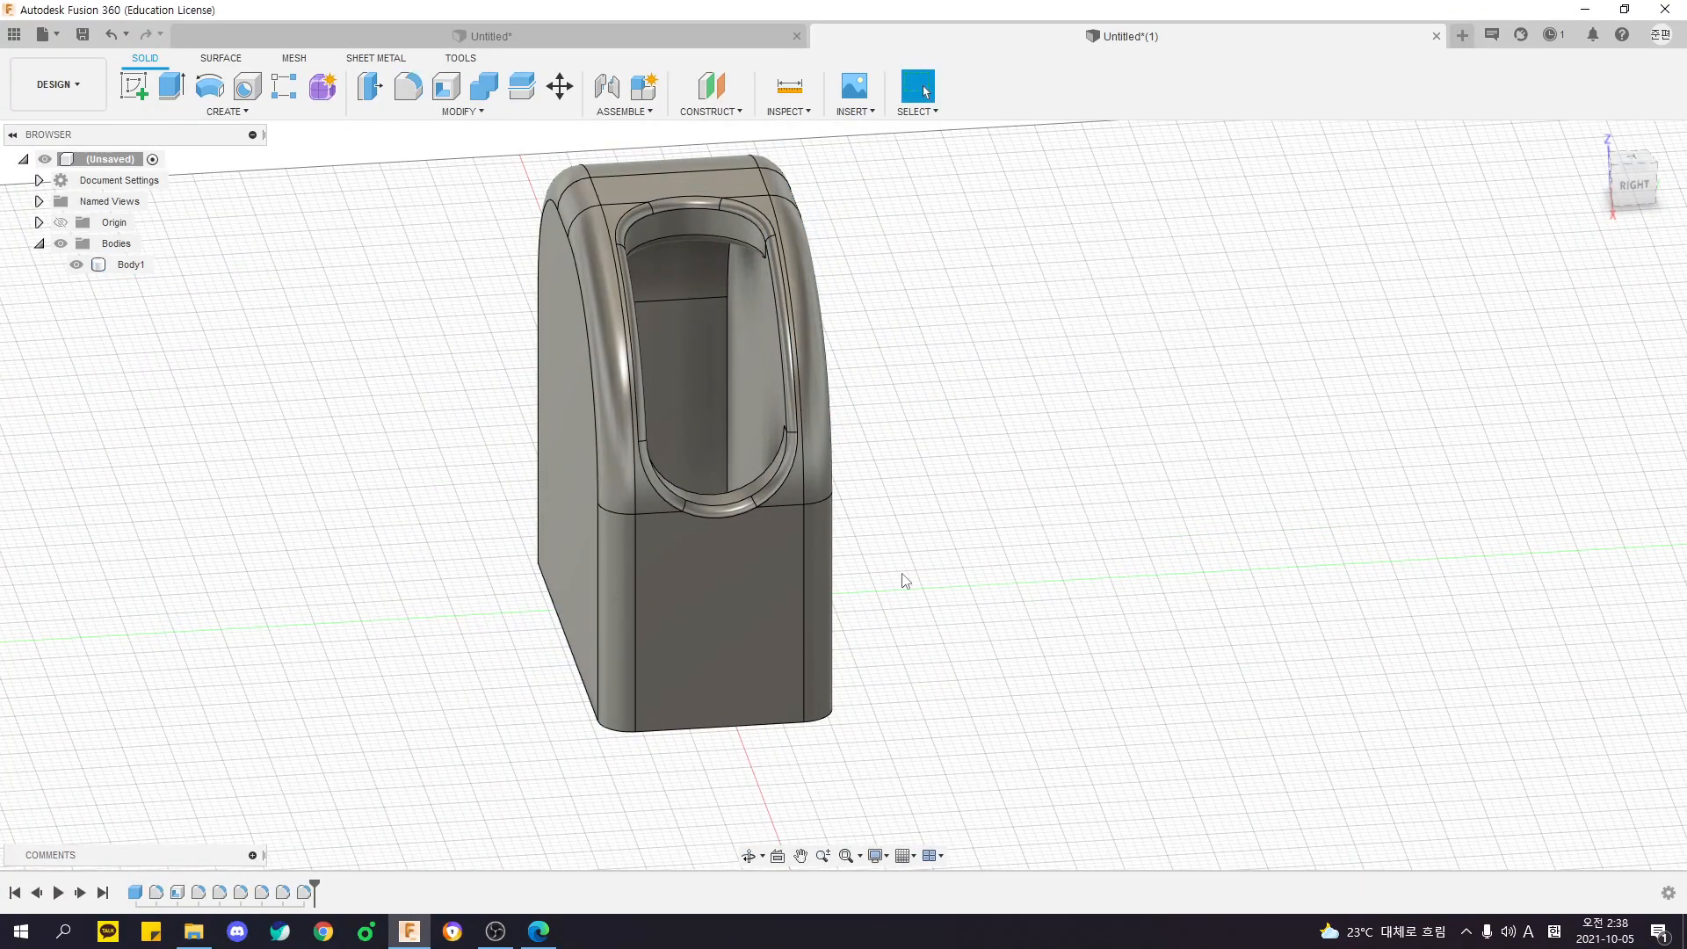
- Try to offset the body's bottom rim face with Press Pull
shift+middle_drag(962, 467, 1111, 540)
click(462, 112)
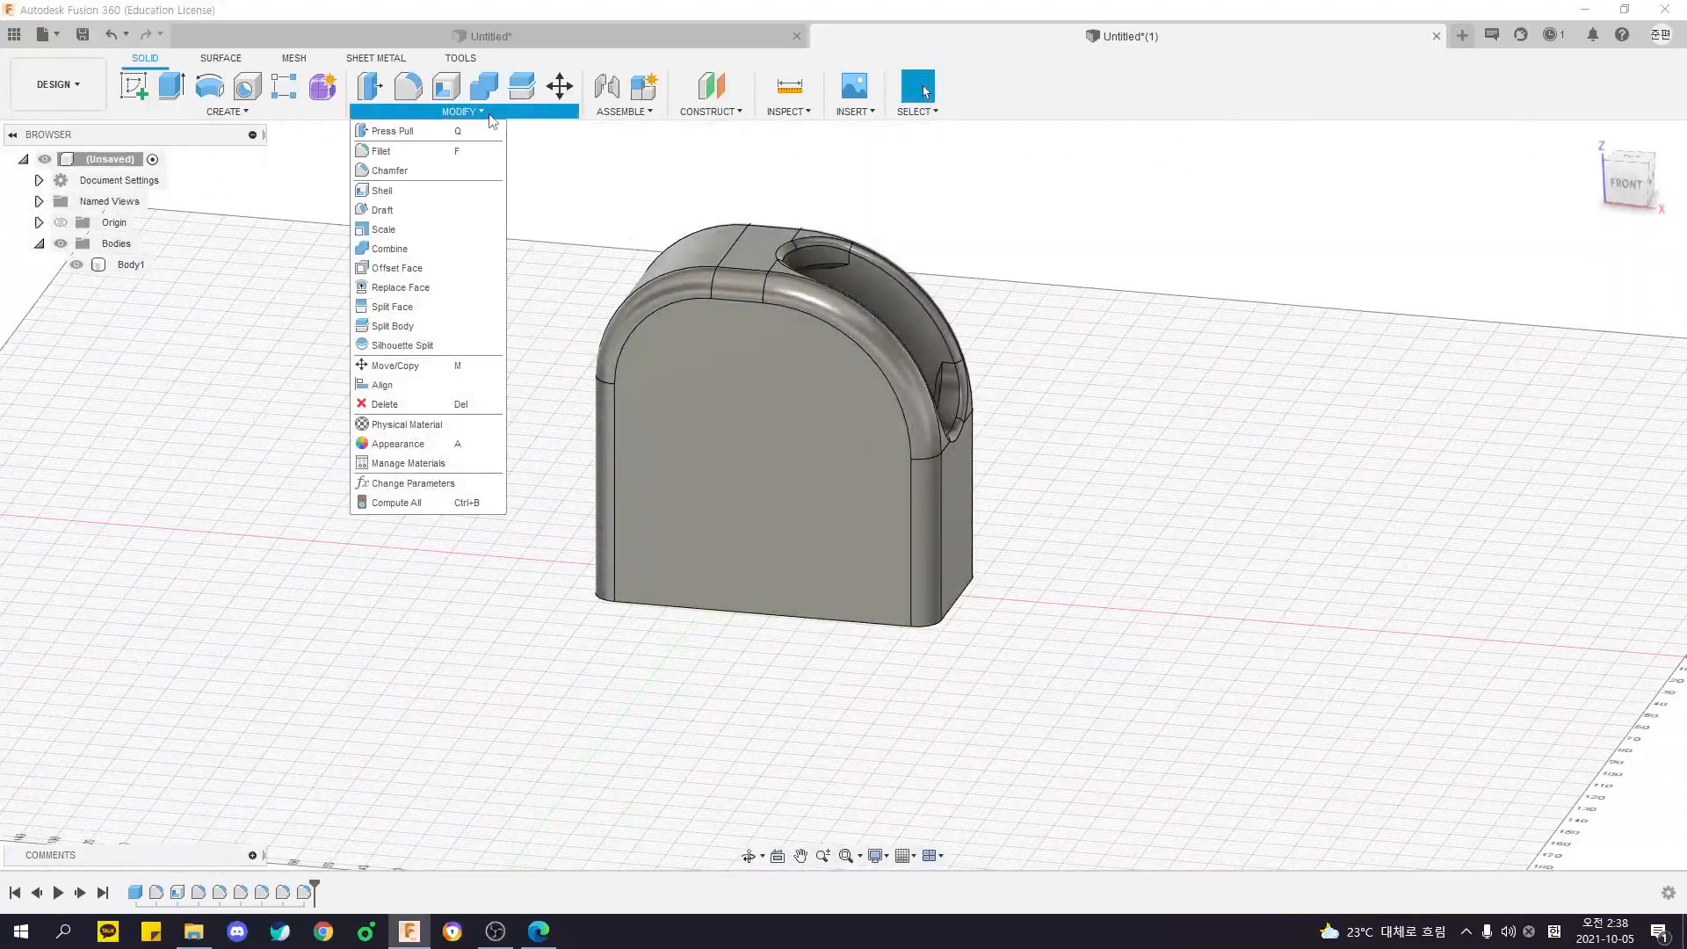
click(446, 132)
shift+middle_drag(1076, 645, 971, 434)
click(891, 450)
shift+middle_drag(653, 424, 716, 474)
middle_drag(716, 475, 636, 345)
shift+middle_drag(777, 382, 790, 347)
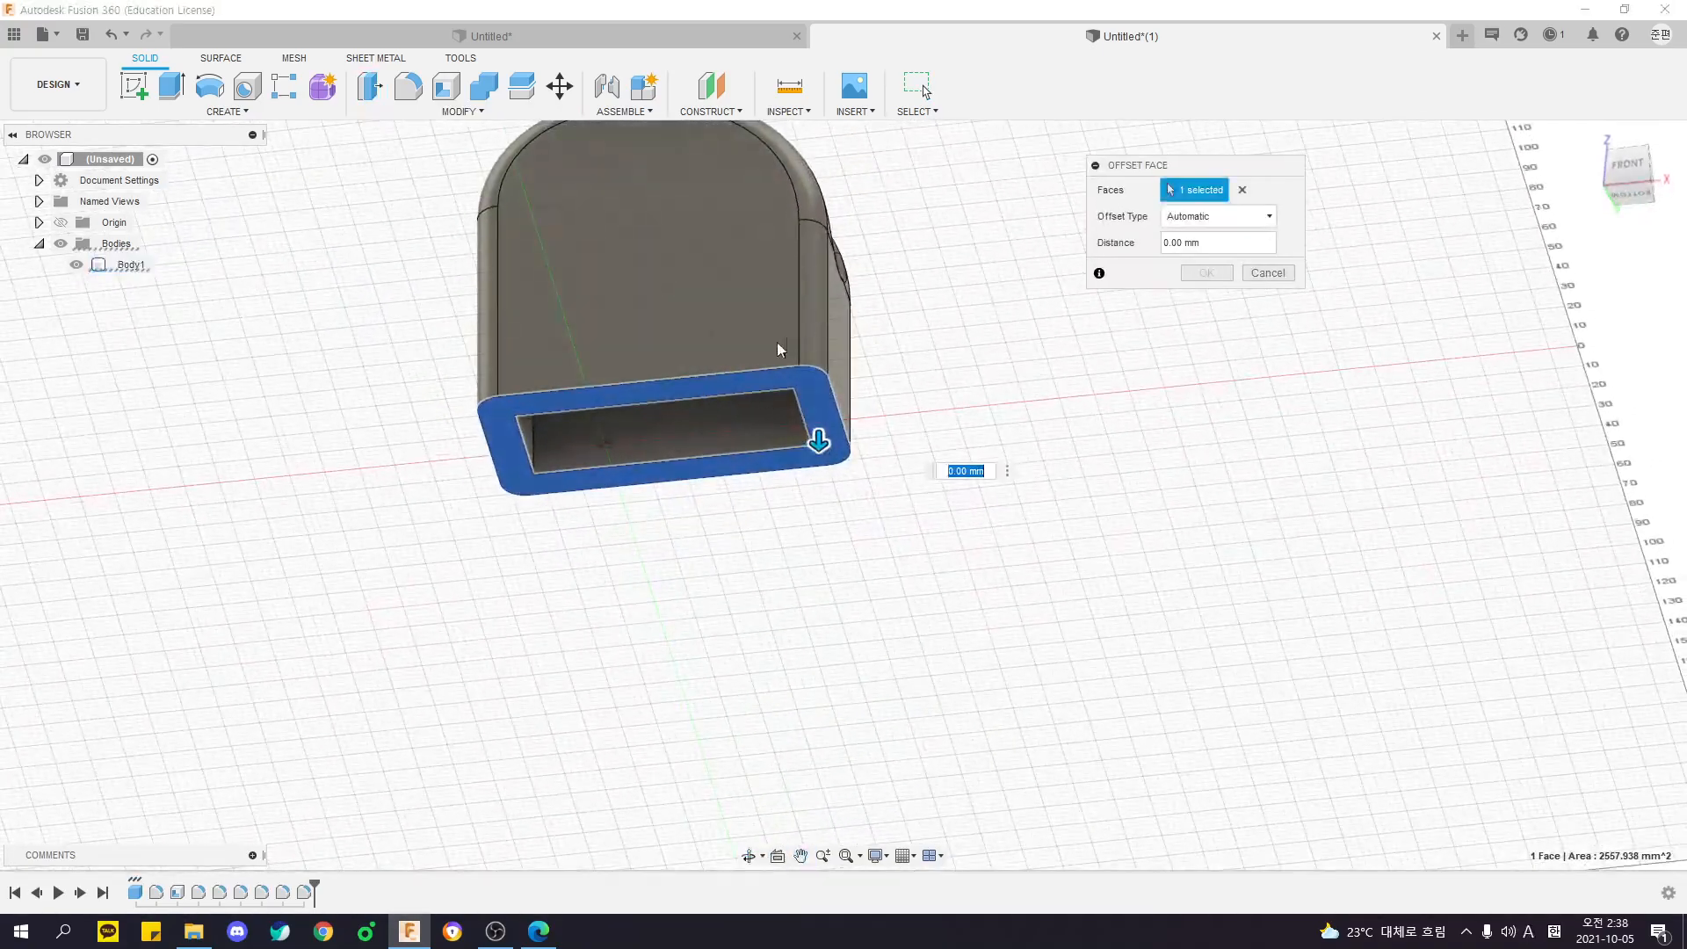
shift+middle_drag(678, 417, 786, 351)
drag(798, 301, 803, 704)
shift+middle_drag(857, 519, 903, 256)
scroll(878, 584, down, 5)
key(Escape)
- Try a 5 mm fillet on two vertical corner edges inside the hollow
scroll(835, 412, up, 7)
middle_drag(730, 520, 580, 621)
key(f)
click(561, 473)
click(720, 472)
text(5)
key(Return)
- Fillet all four vertical corner edges inside the hollow so the bottom opening has rounded ends
shift+middle_drag(814, 261, 635, 610)
key(f)
click(625, 613)
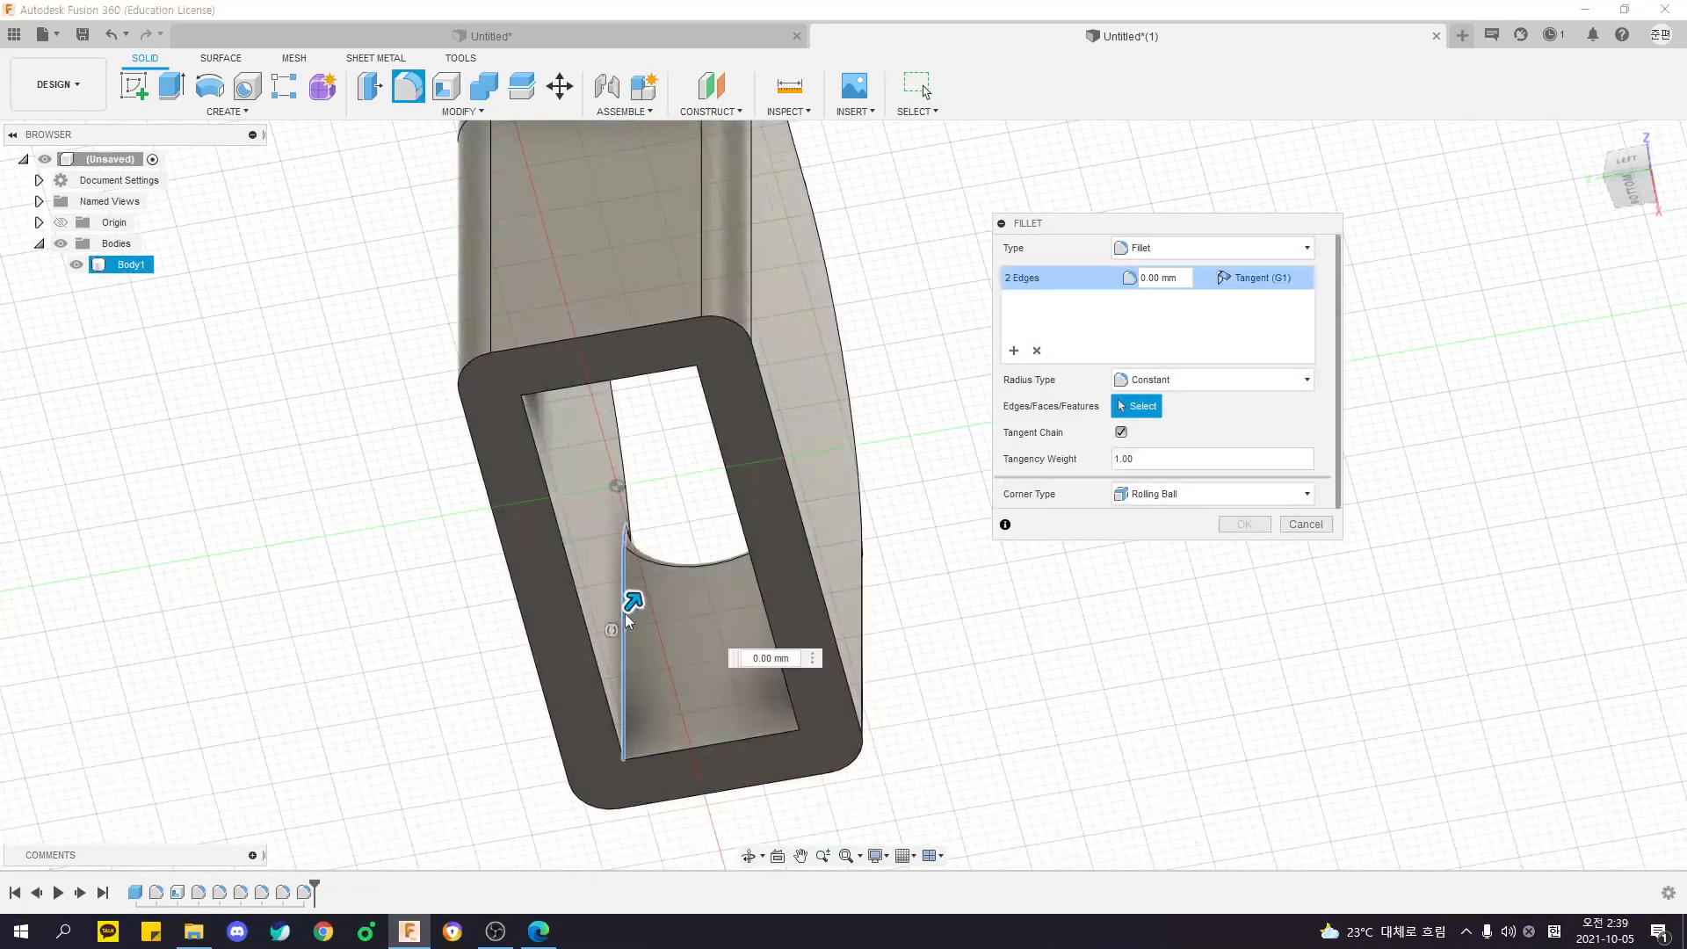
shift+middle_drag(771, 686, 935, 636)
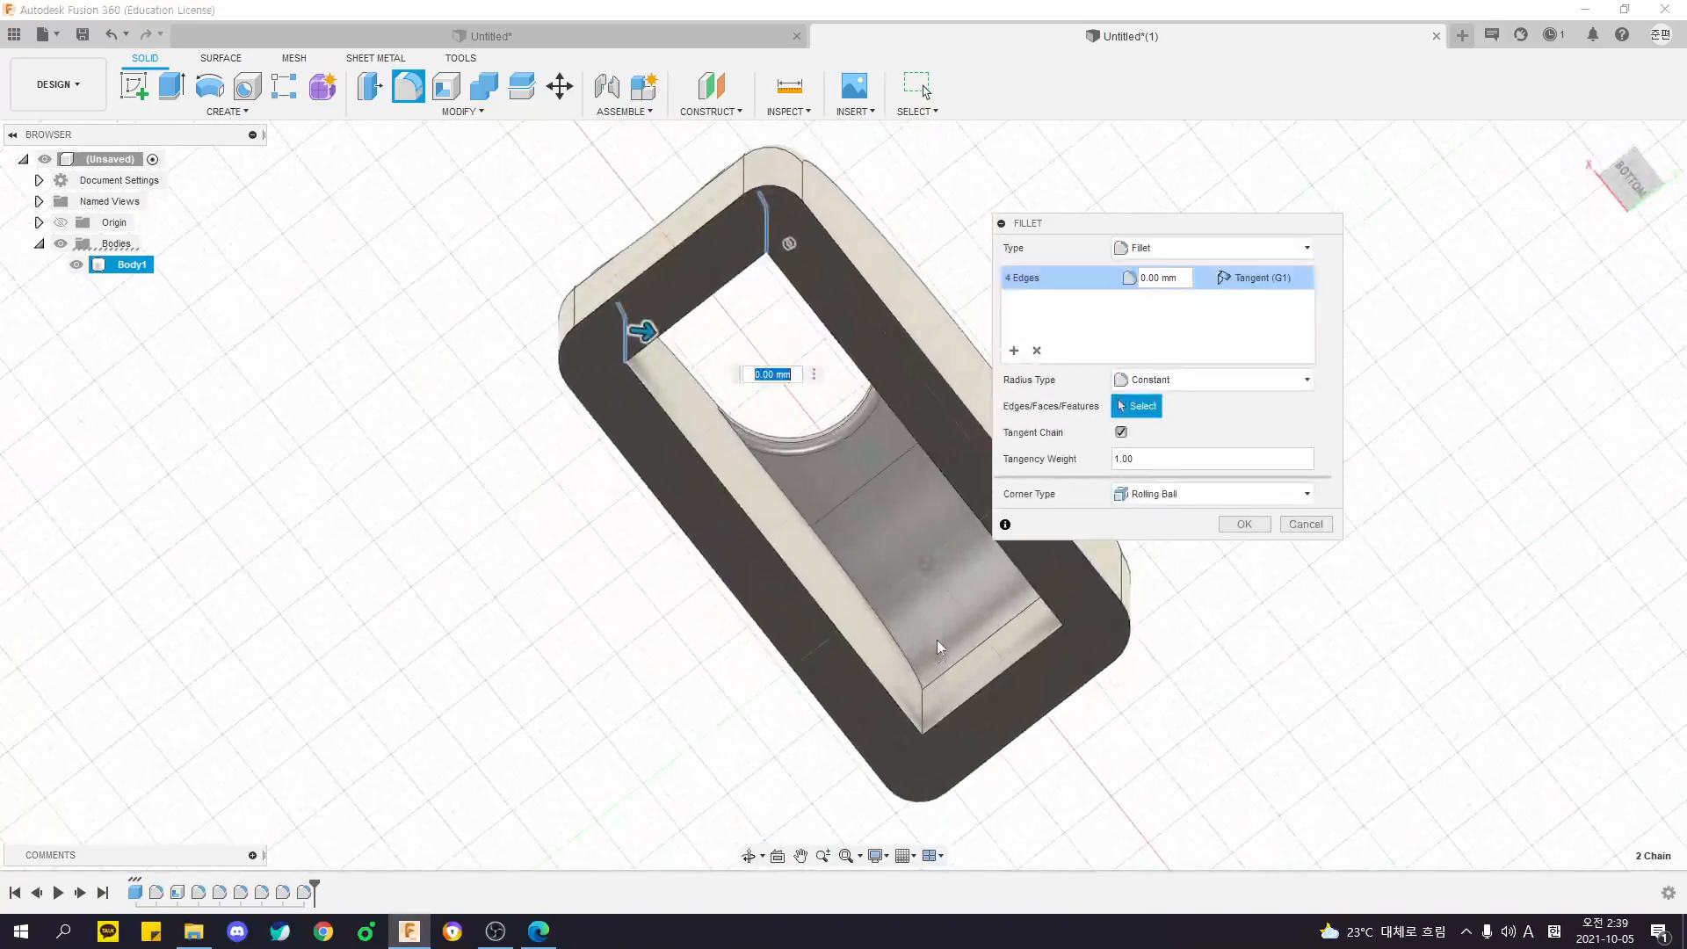
click(924, 696)
click(924, 694)
shift+middle_drag(924, 694, 716, 619)
click(841, 623)
text(5)
mouse_move(719, 514)
shift+middle_down()
mouse_move(702, 496)
mouse_move(741, 505)
shift+middle_up()
text(10)
scroll(856, 484, up, 4)
middle_drag(843, 497, 1110, 538)
key(Return)
- Examine the finished body's rounded interior, curved opening and underside from several angles
shift+middle_drag(1024, 590, 873, 564)
shift+middle_drag(761, 418, 818, 257)
shift+middle_drag(995, 353, 735, 281)
shift+click(736, 278)
shift+middle_drag(725, 388, 745, 648)
shift+middle_drag(1344, 700, 1187, 722)
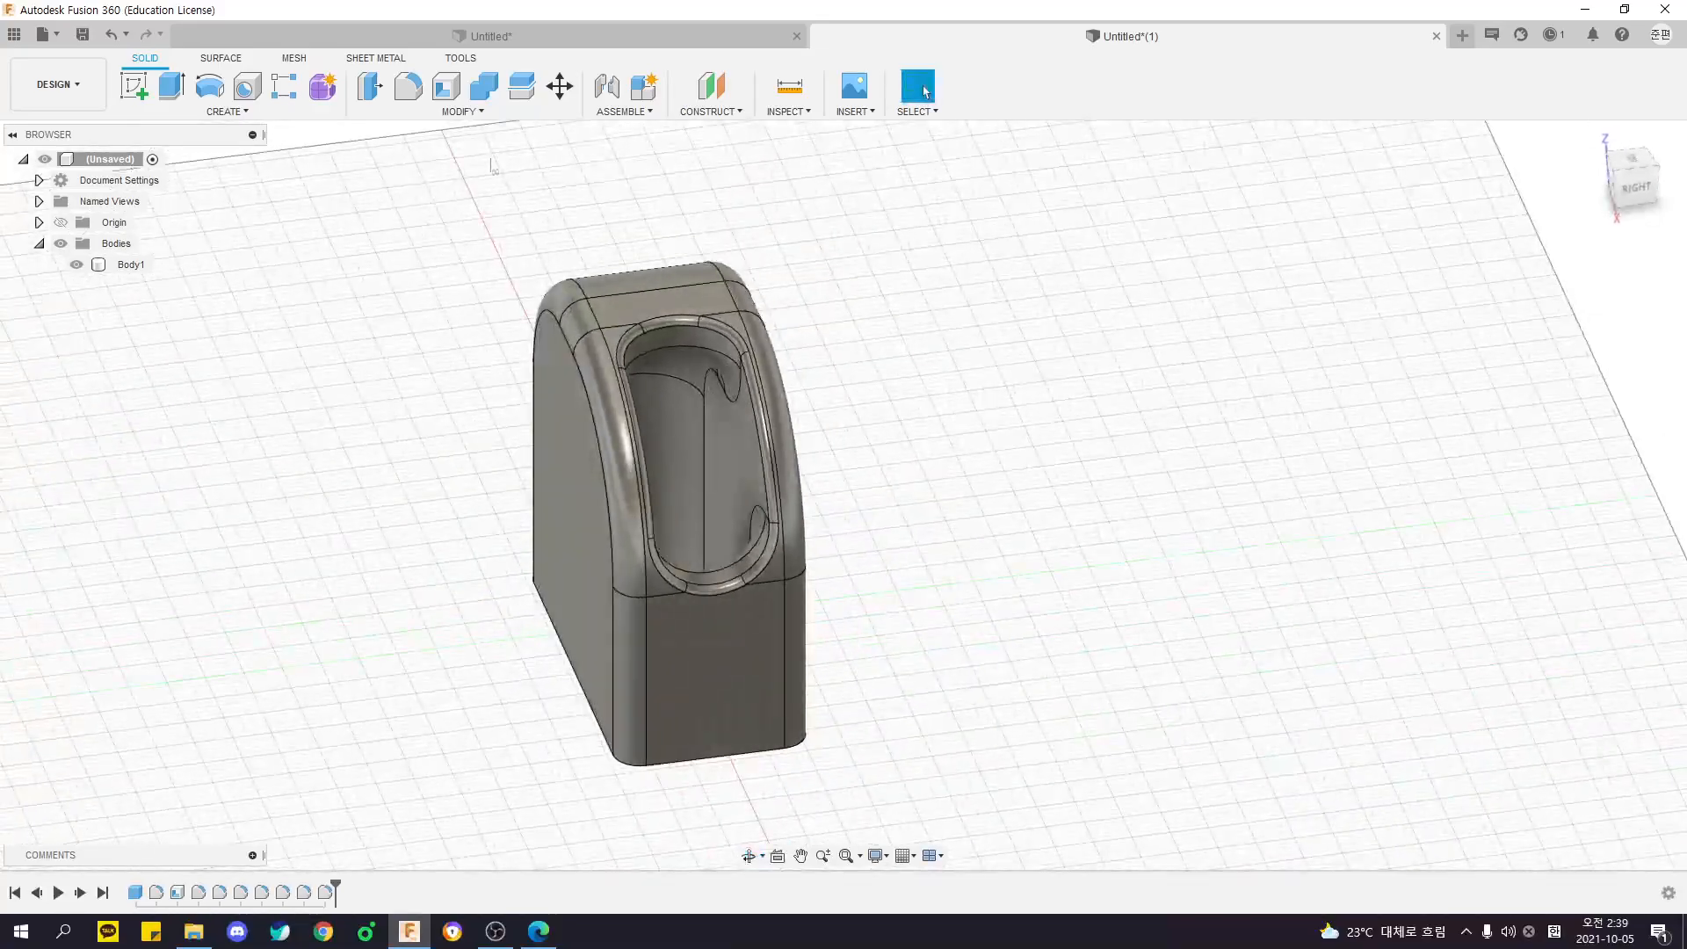
shift+middle_drag(763, 389, 1124, 413)
shift+middle_drag(775, 354, 615, 246)
shift+middle_drag(411, 211, 301, 259)
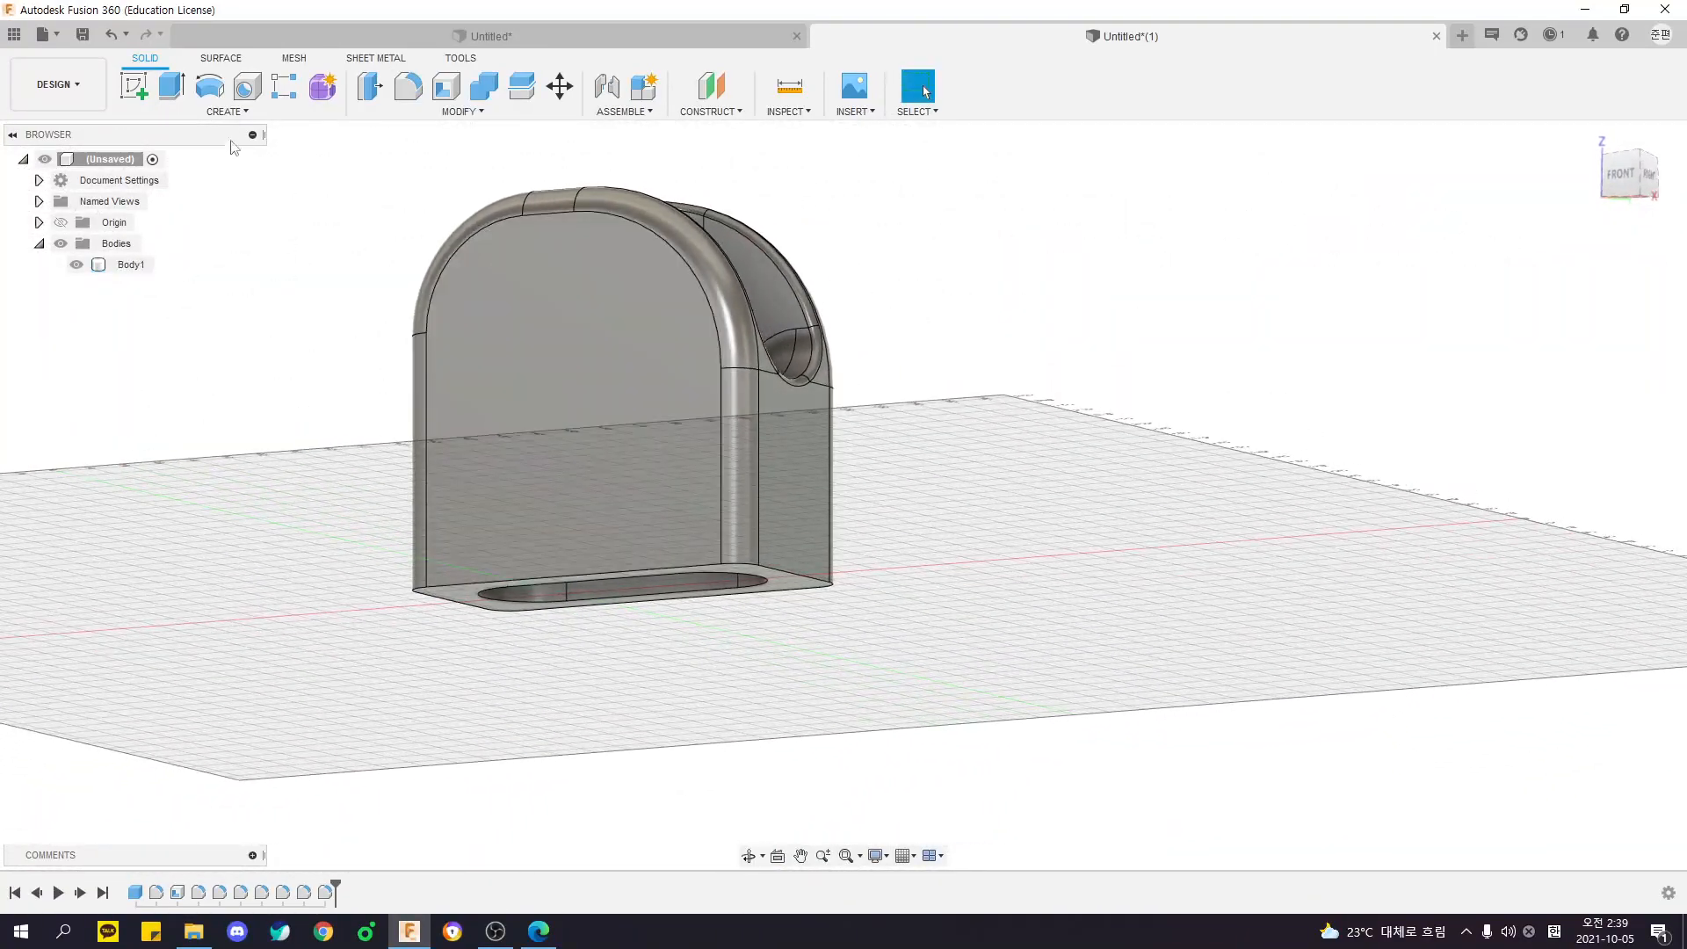
click(209, 85)
middle_drag(176, 290, 207, 151)
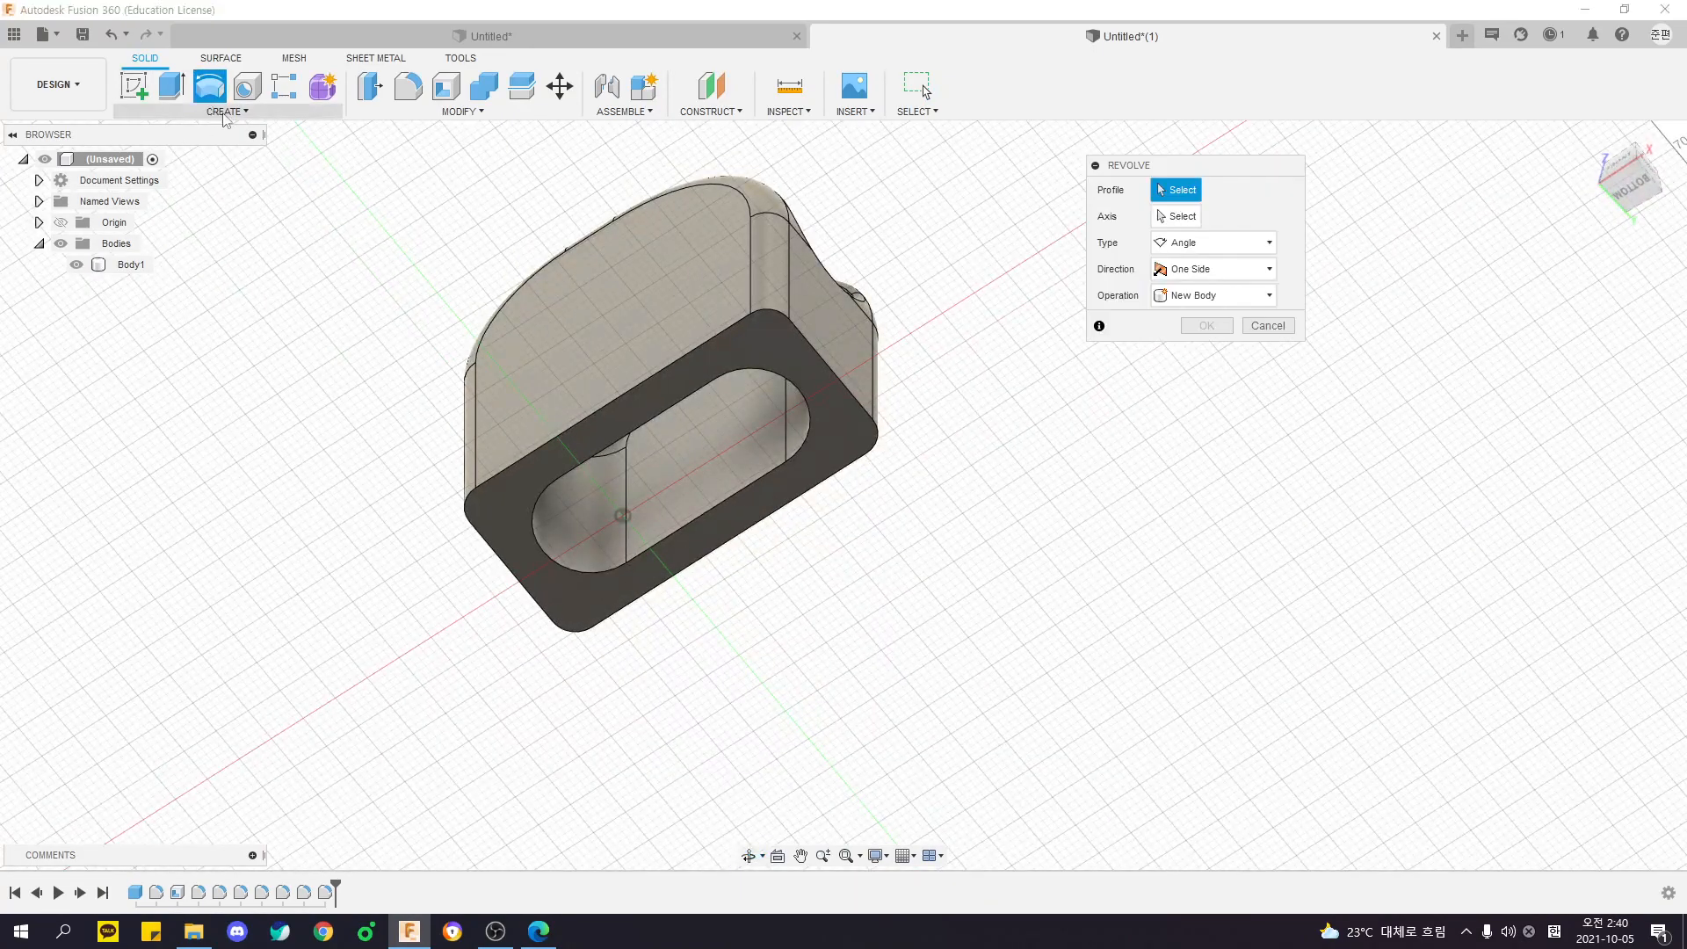
shift+middle_drag(915, 603, 905, 452)
key(Escape)
scroll(892, 625, down, 2)
shift+middle_drag(830, 312, 779, 440)
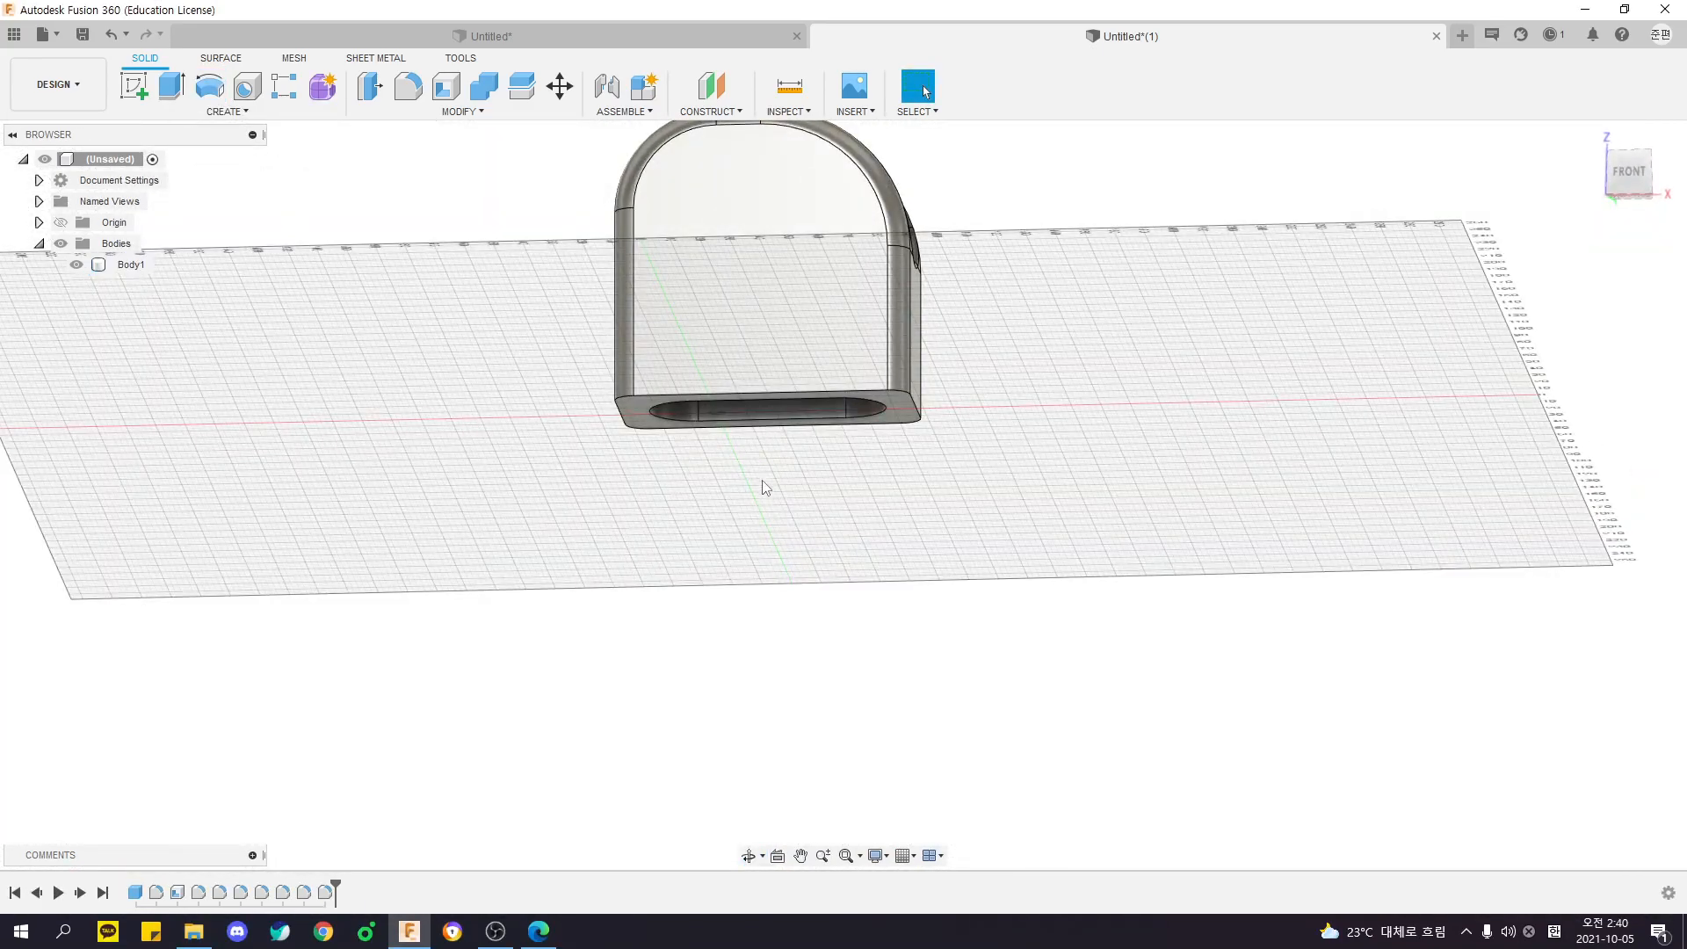
shift+middle_drag(1211, 396, 1062, 287)
shift+middle_drag(892, 290, 1056, 386)
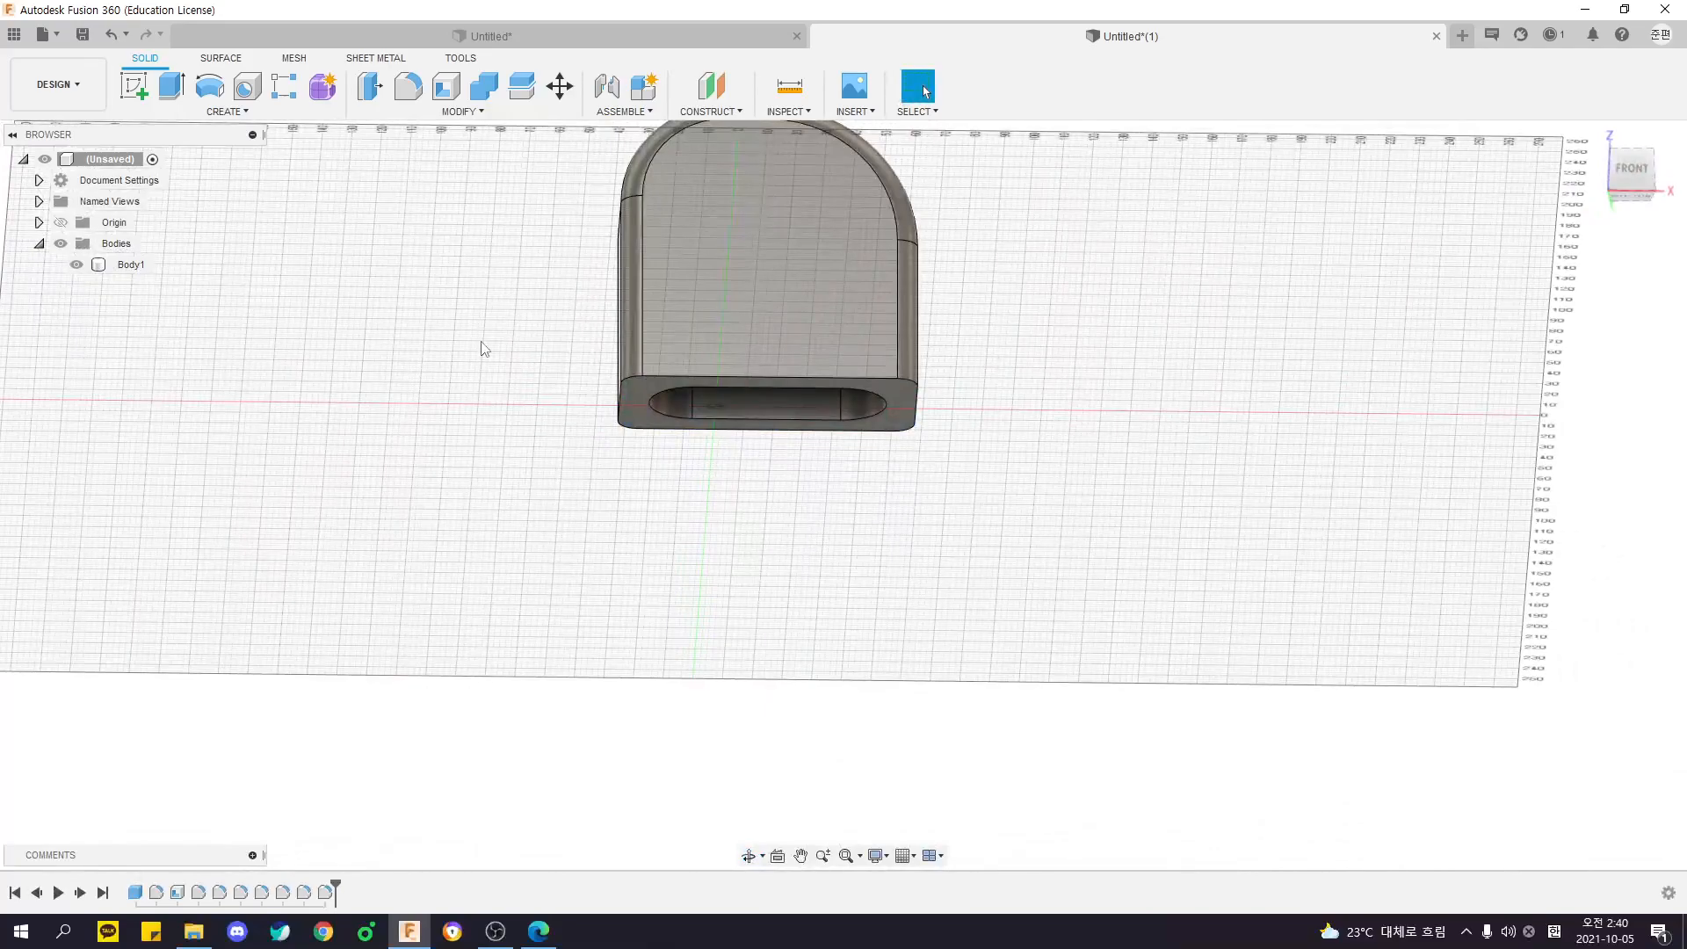
shift+middle_drag(503, 343, 400, 403)
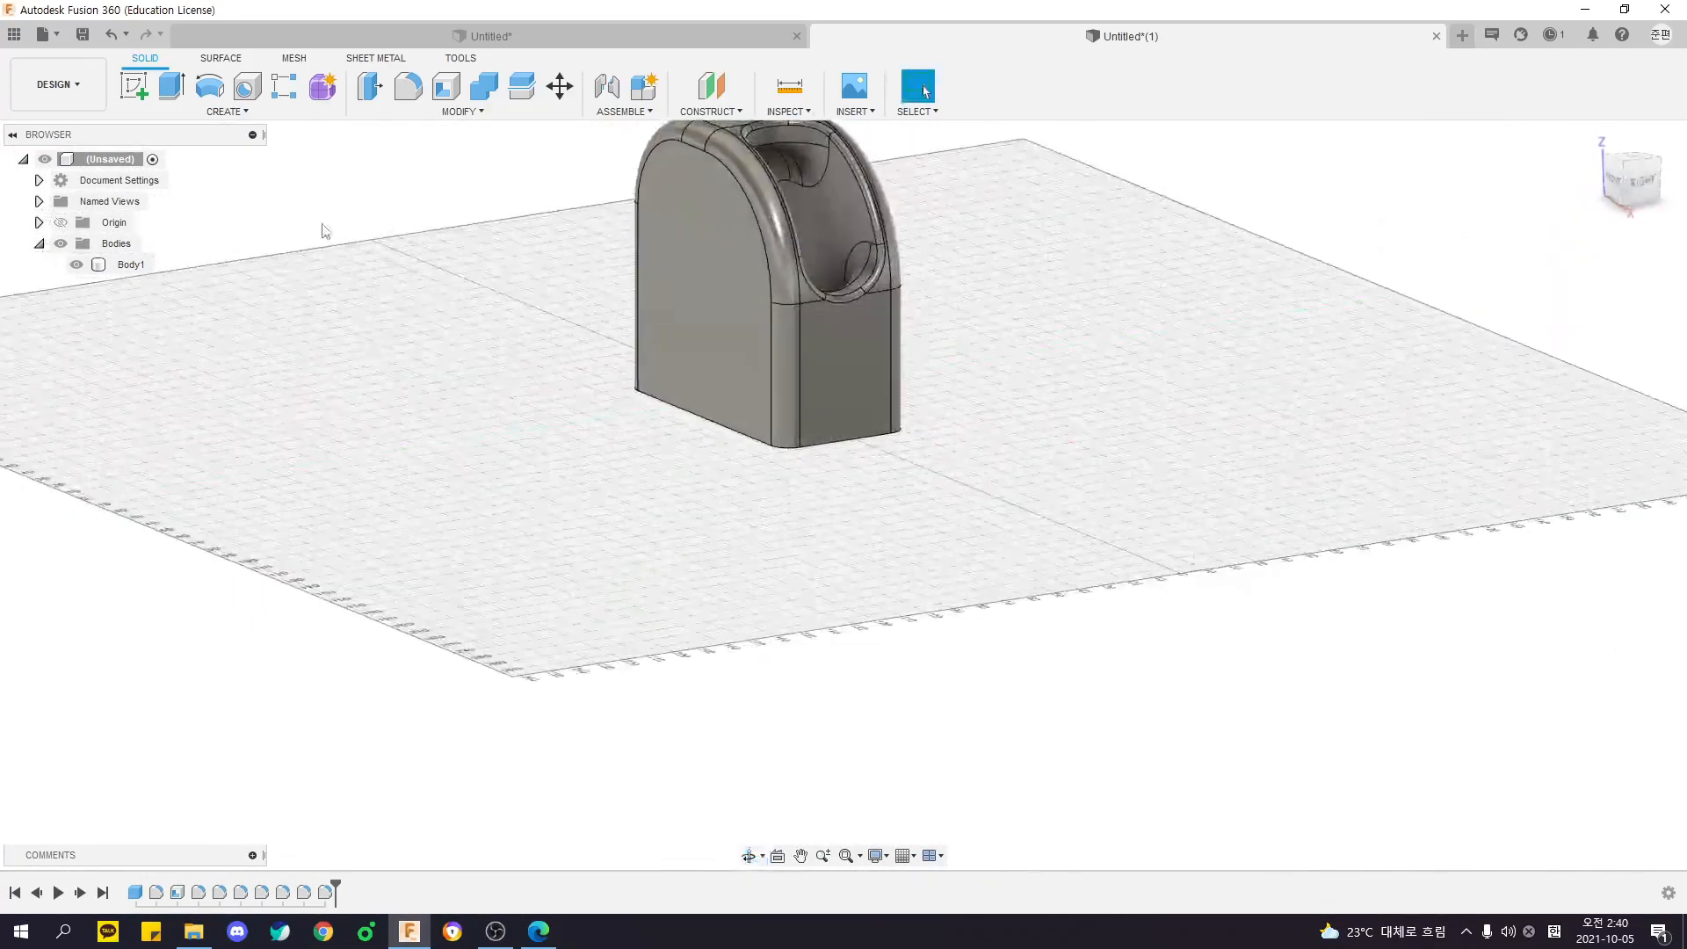
shift+middle_drag(475, 340, 537, 303)
- Revolve the body's bottom rim face downward about its short end edge on the side of the curved opening
click(212, 89)
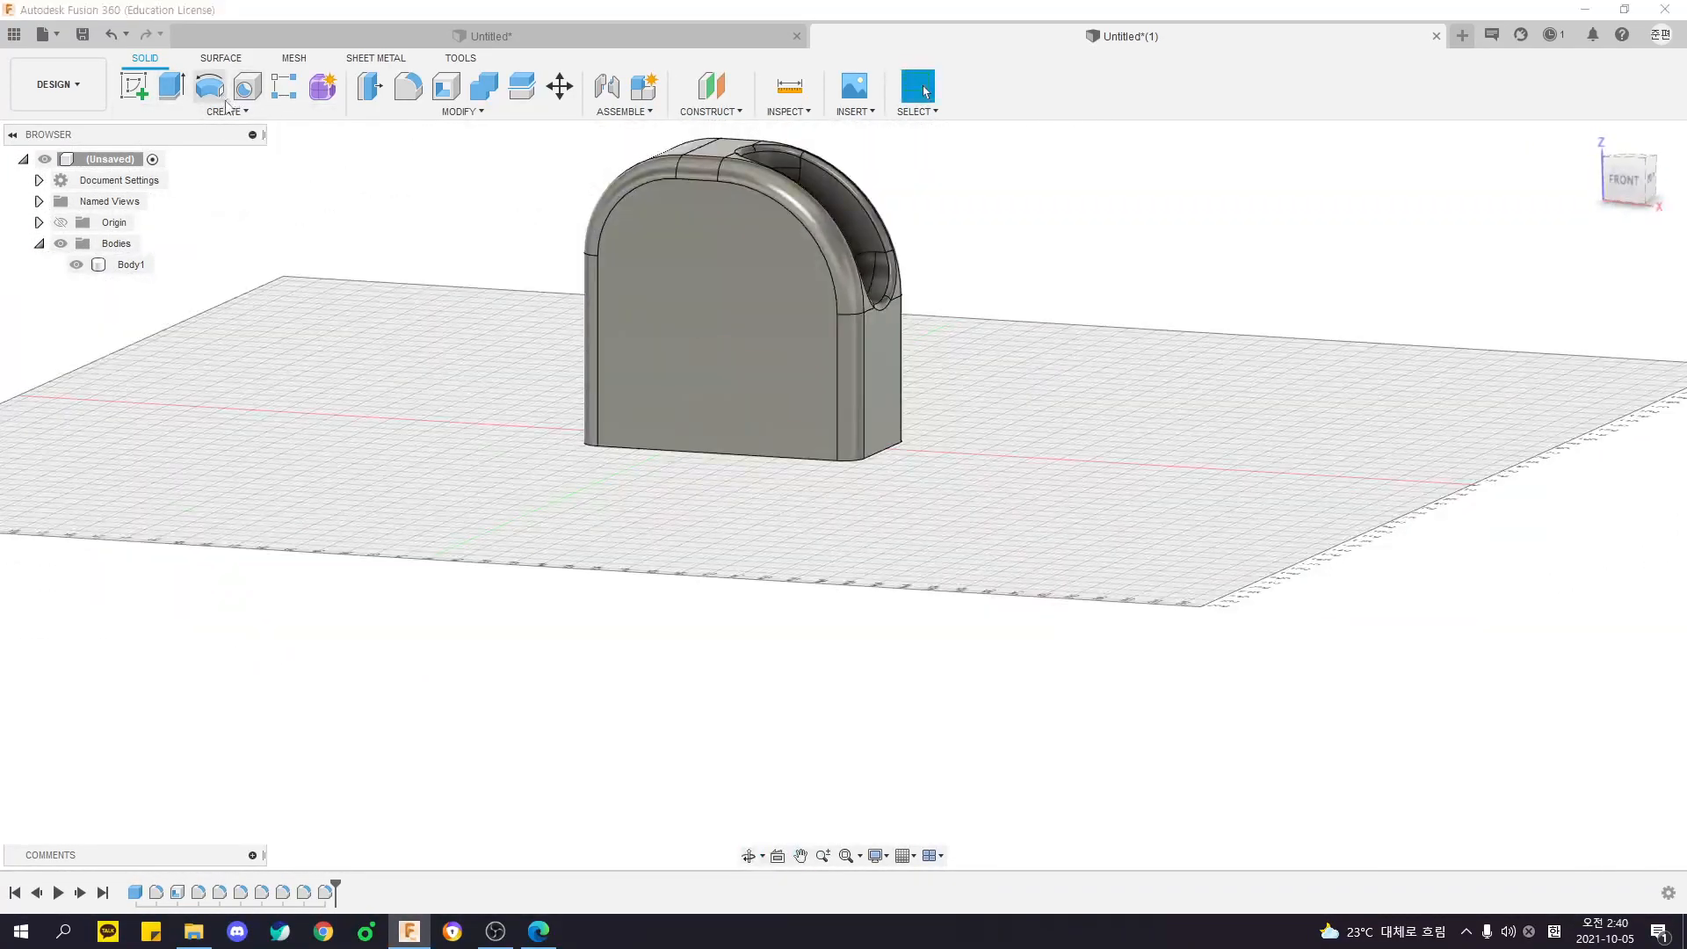
shift+middle_drag(505, 395, 474, 289)
shift+middle_drag(910, 256, 1029, 328)
shift+middle_drag(946, 391, 959, 463)
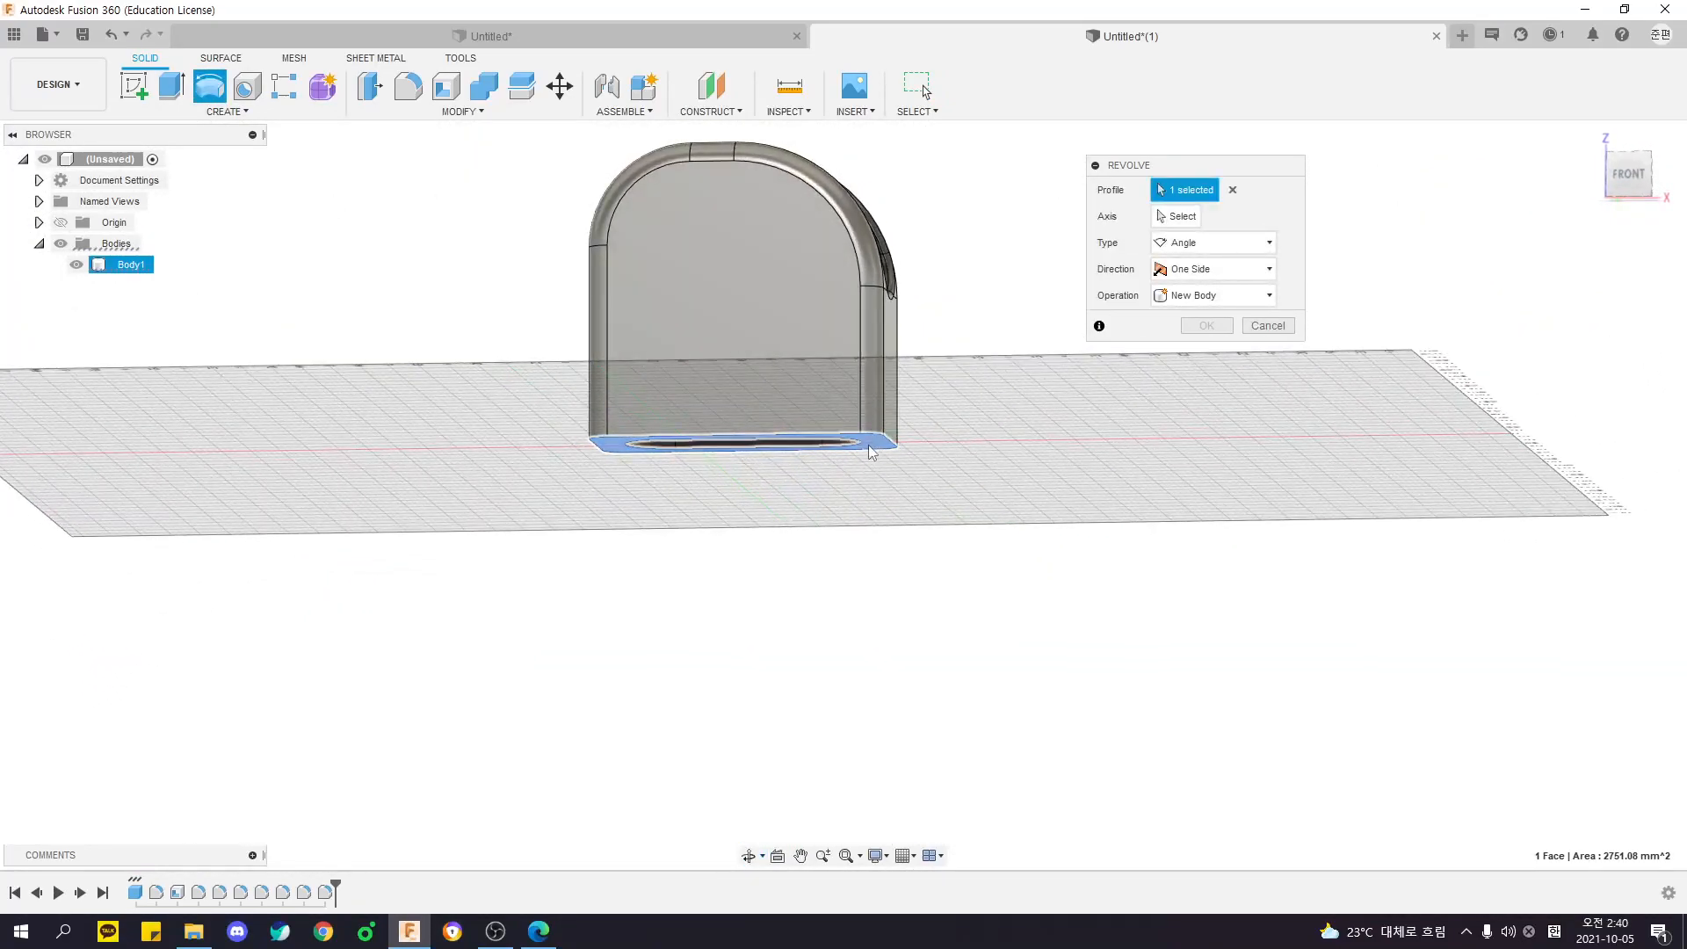
shift+middle_drag(910, 434, 962, 401)
click(1187, 215)
shift+middle_drag(1090, 497, 870, 491)
scroll(818, 384, up, 3)
click(855, 379)
scroll(804, 461, down, 5)
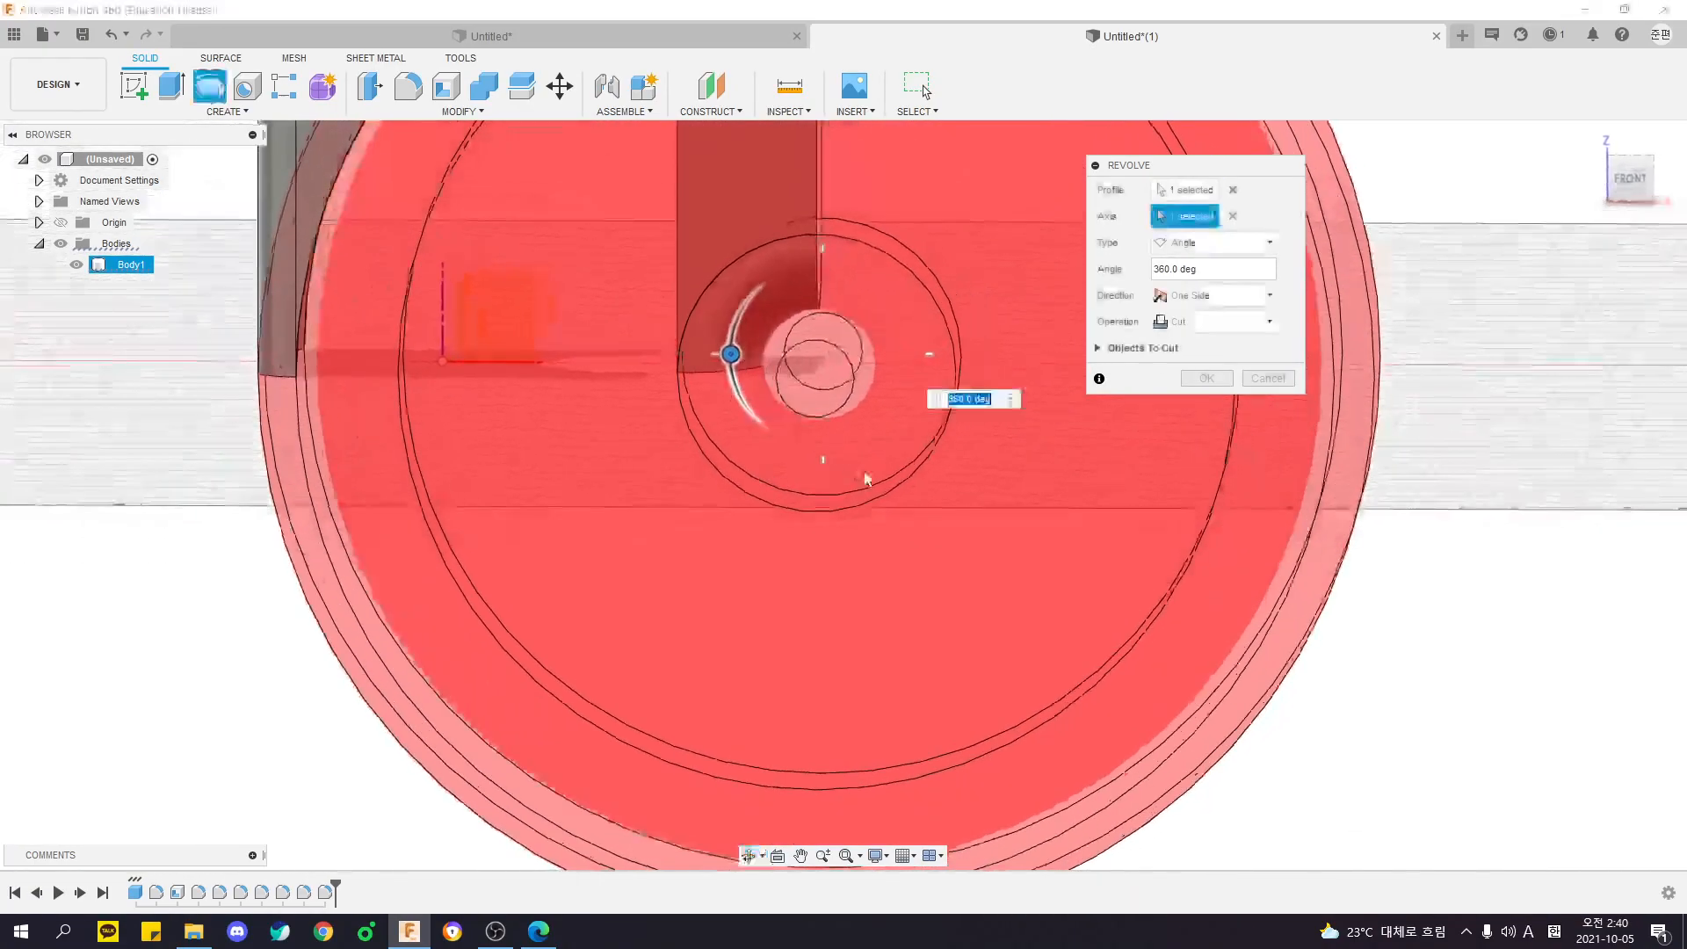
shift+middle_drag(777, 441, 808, 424)
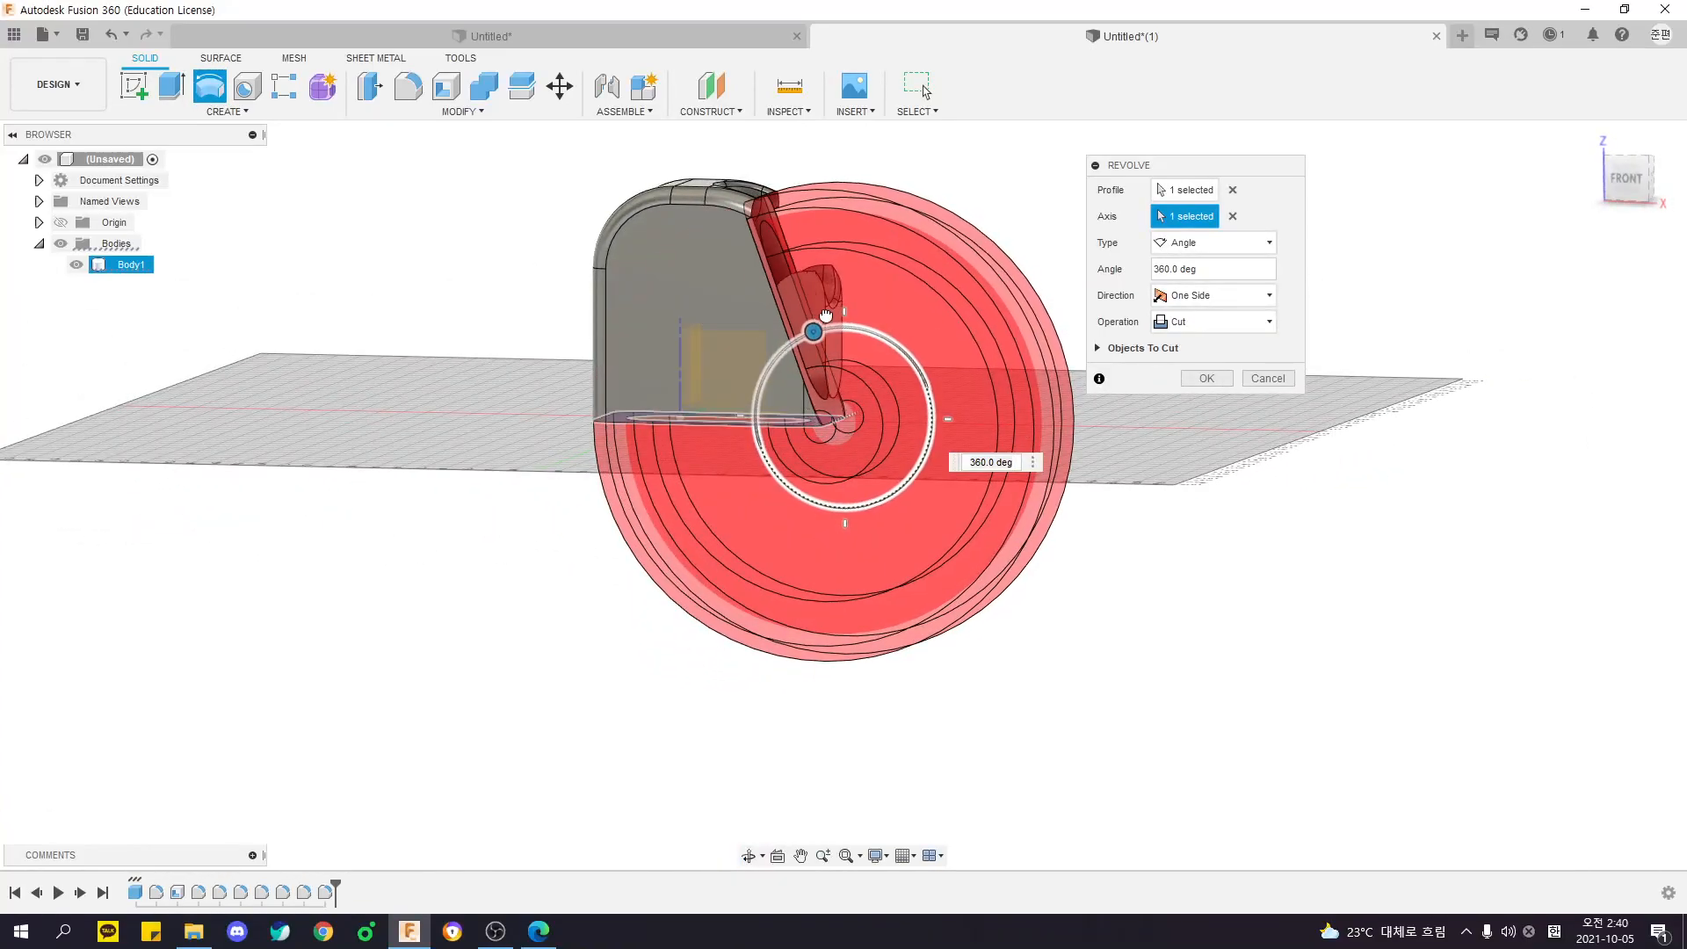
drag(824, 316, 931, 336)
drag(971, 412, 835, 538)
mouse_move(842, 557)
shift+middle_down()
mouse_move(660, 604)
mouse_move(844, 562)
shift+middle_up()
key(Return)
- Try to revolve the new vertical end face about its lower edge, and undo the previous revolve
right_click(951, 327)
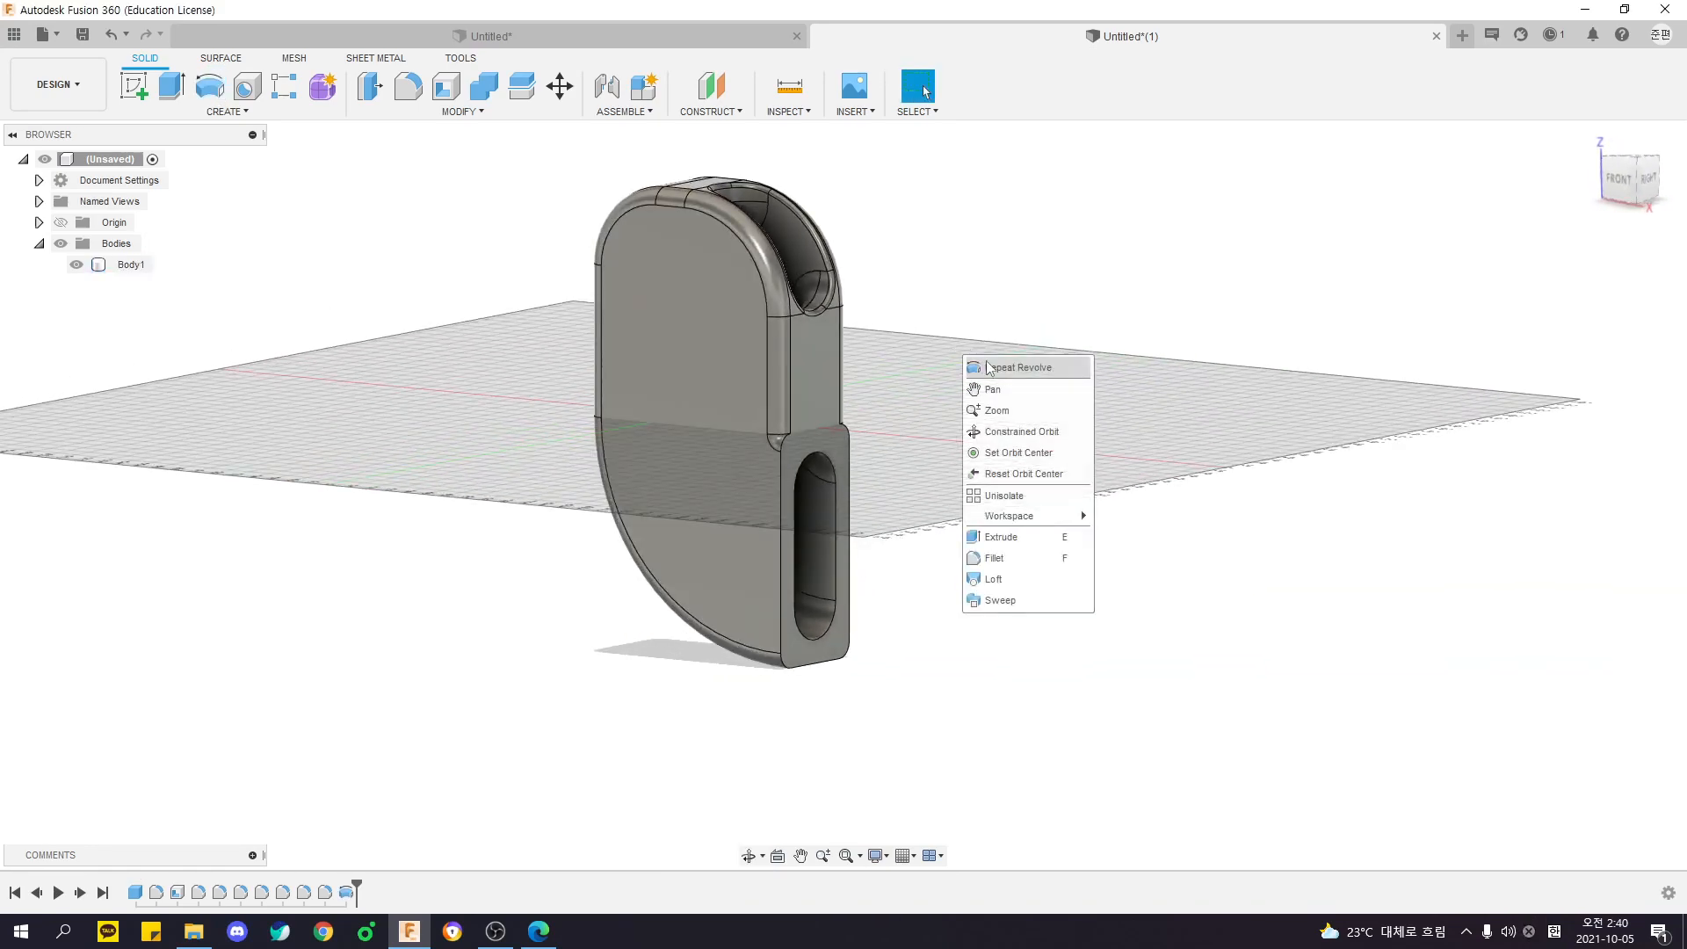
click(979, 338)
click(807, 436)
shift+middle_drag(806, 436, 1047, 319)
click(1169, 218)
shift+middle_drag(1098, 369, 874, 571)
click(809, 663)
shift+middle_drag(805, 665, 832, 436)
drag(813, 419, 911, 421)
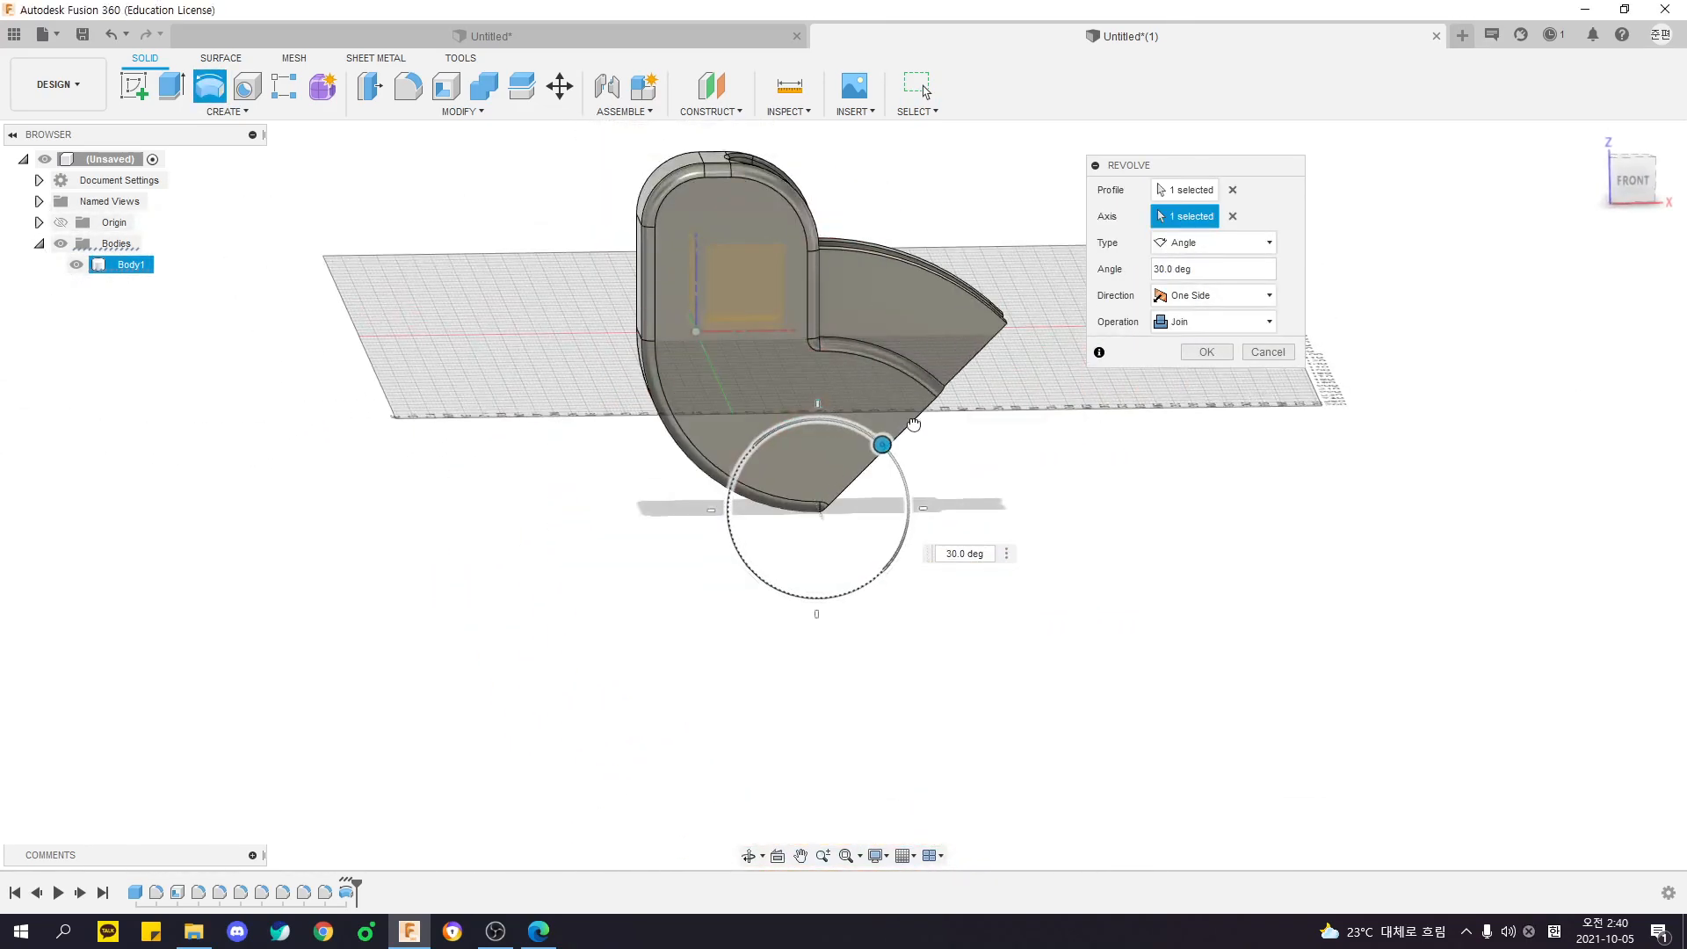
shift+middle_drag(966, 505, 810, 394)
key(Escape)
shift+middle_drag(736, 514, 613, 522)
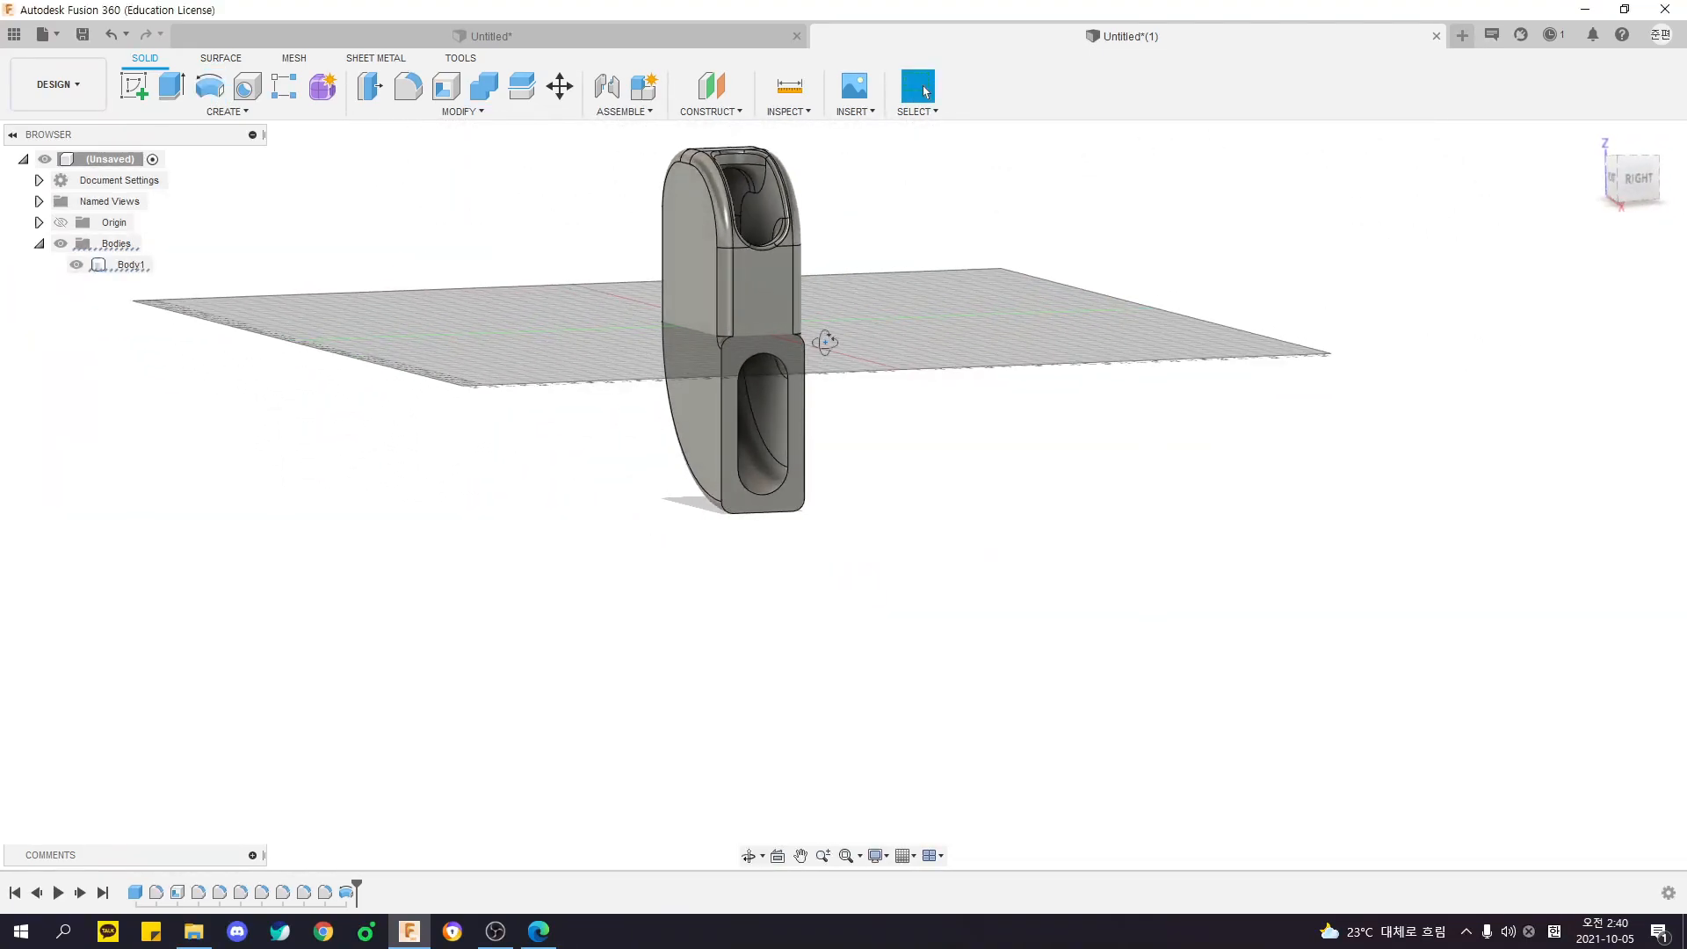
key(ctrl+z)
- Revolve the bottom rim face about 50 degrees around its short edge opposite the curved opening, joining it to the body
right_click(882, 316)
click(896, 328)
shift+middle_drag(765, 360, 825, 333)
click(791, 289)
shift+middle_drag(1043, 290, 1217, 303)
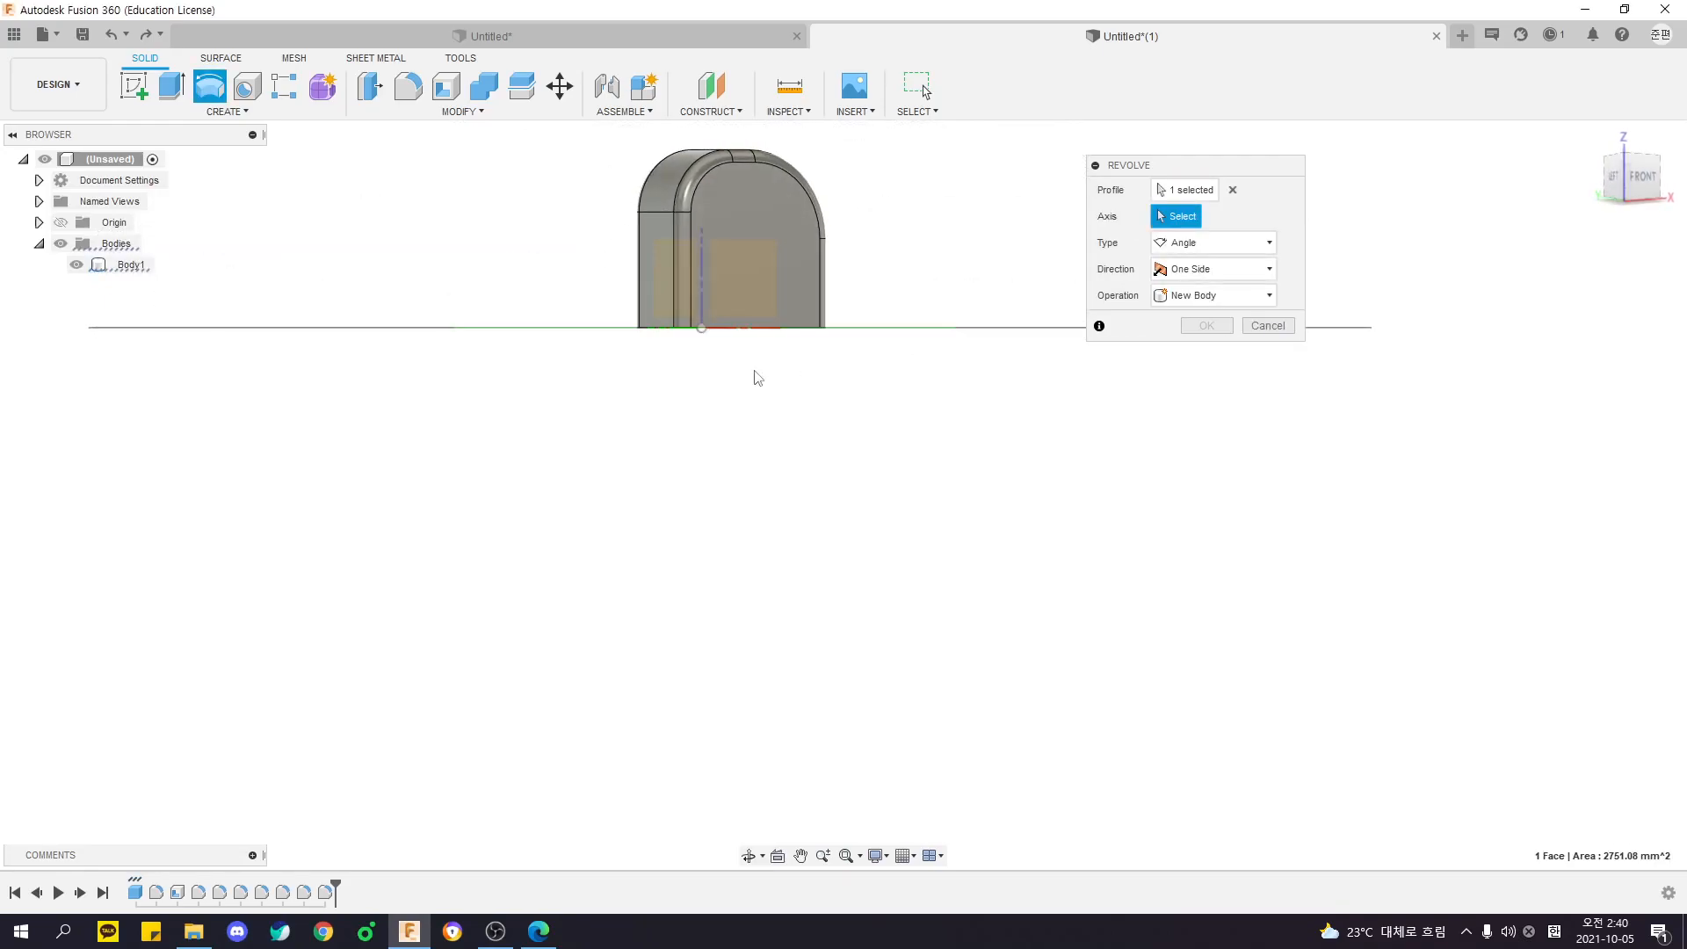
click(654, 331)
shift+middle_drag(651, 402, 536, 377)
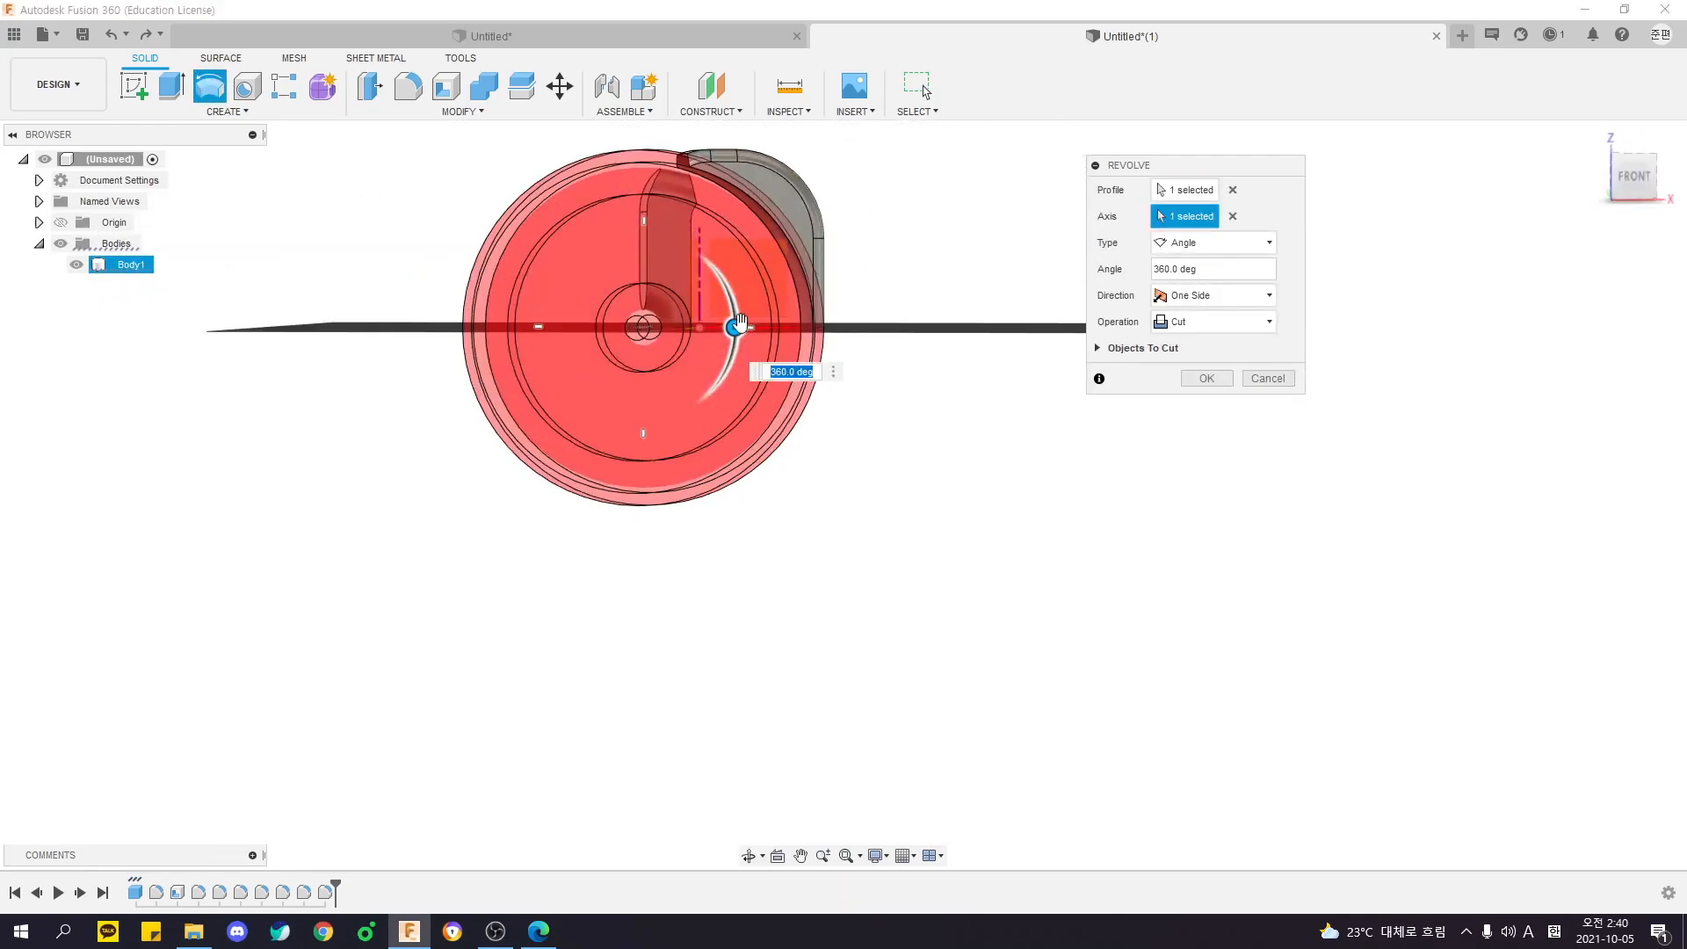
drag(744, 328, 741, 421)
mouse_move(644, 491)
shift+middle_down()
mouse_move(672, 490)
mouse_move(550, 466)
mouse_move(639, 459)
shift+middle_up()
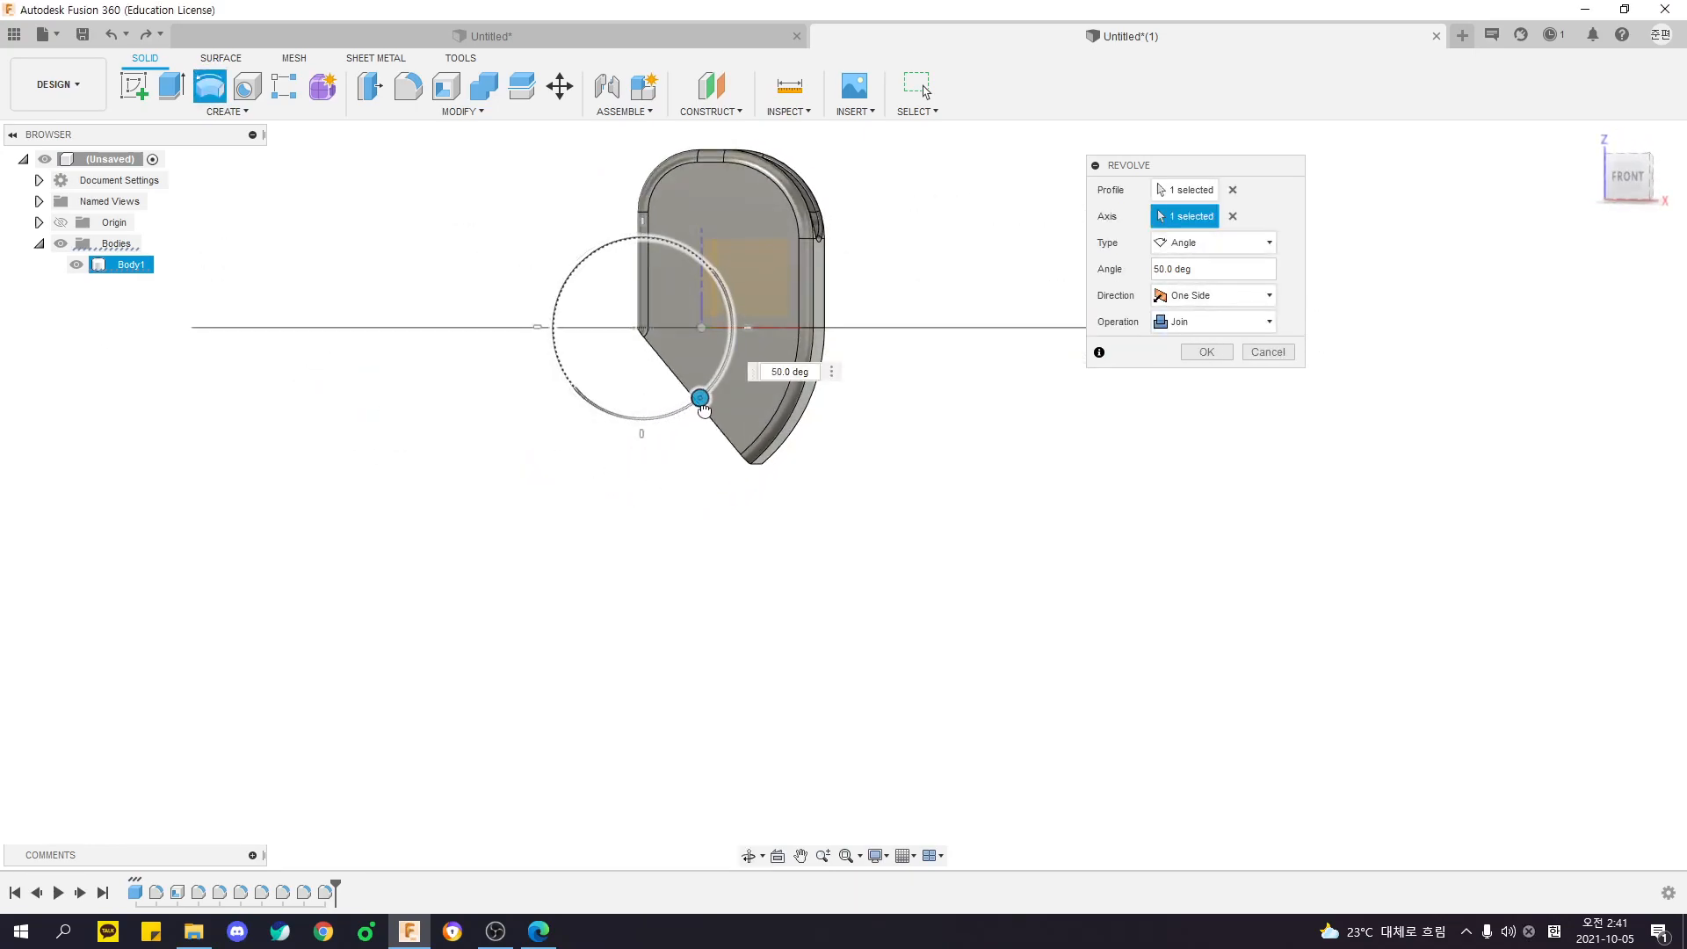
key(Return)
shift+middle_drag(727, 511, 790, 479)
- Revolve the slanted end face 90 degrees around its lower short edge, joining a second lobe on the body's opposite side
right_click(561, 380)
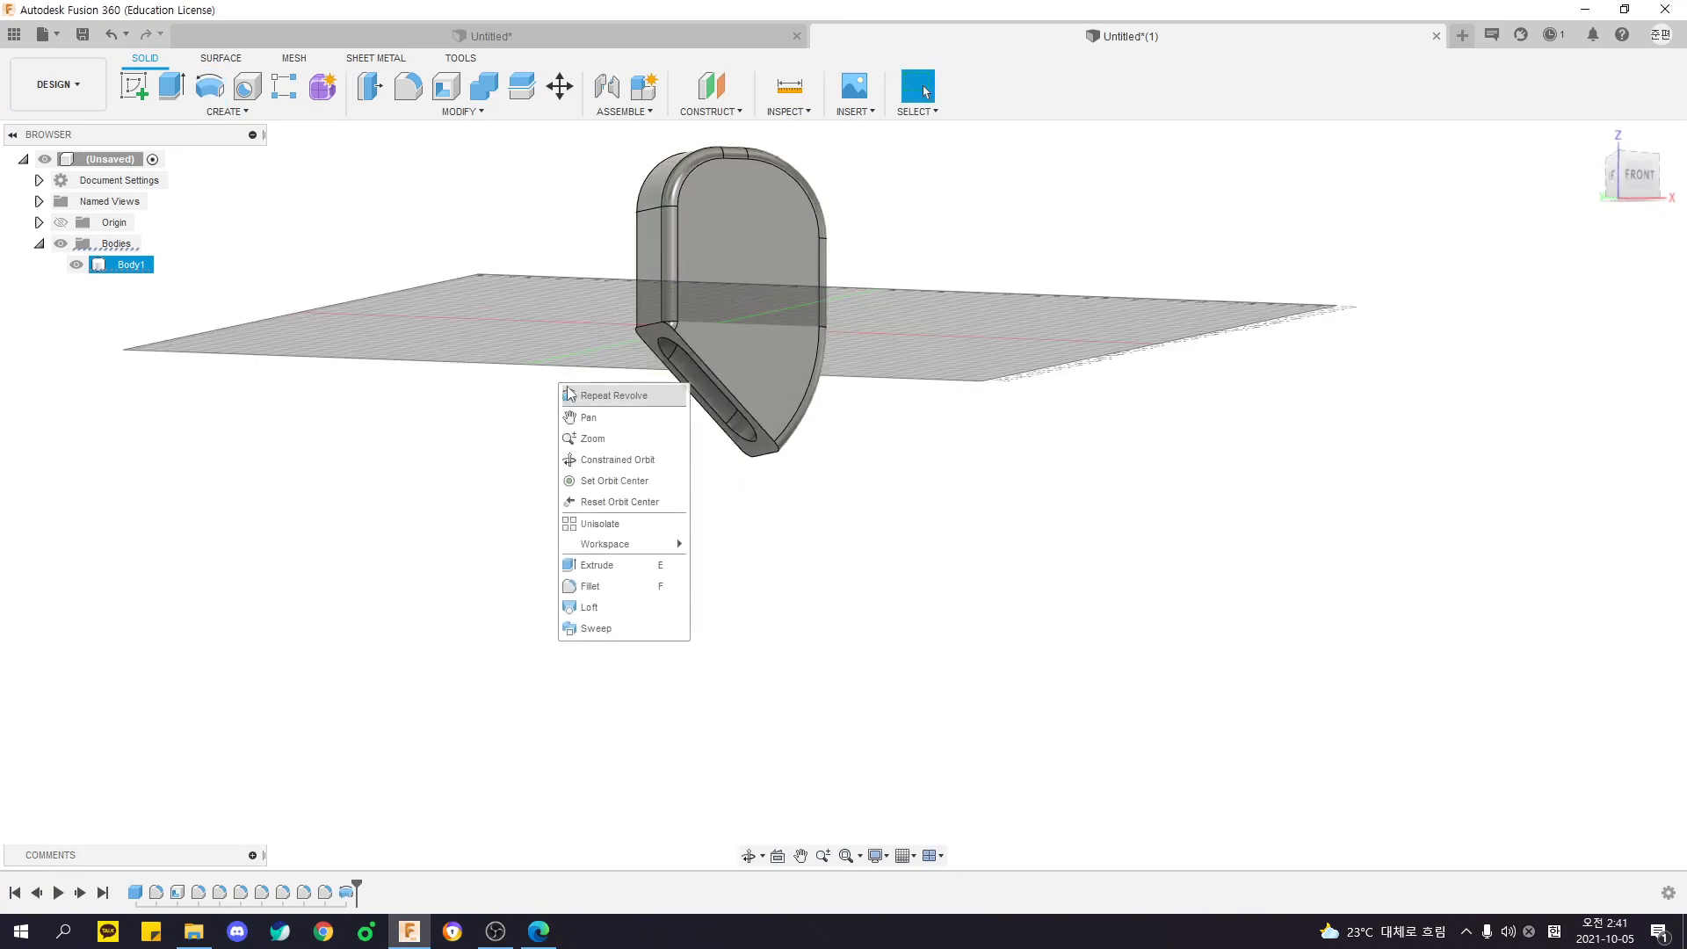
click(606, 393)
click(662, 327)
click(1200, 216)
scroll(751, 488, up, 3)
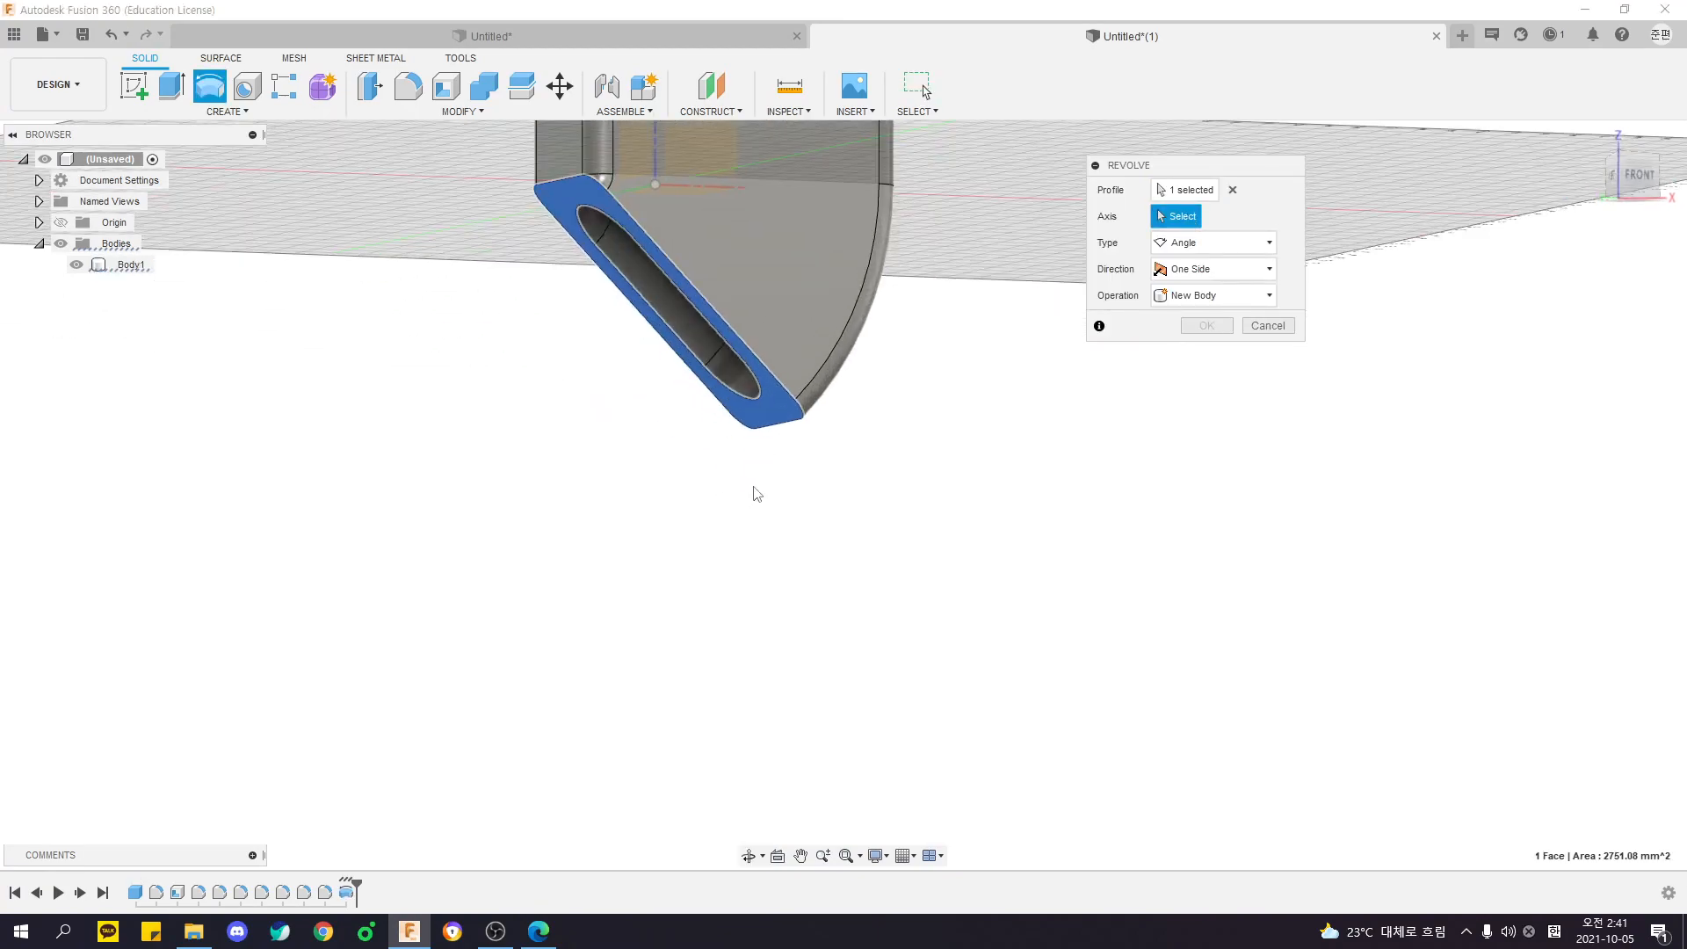
click(770, 425)
scroll(757, 469, down, 3)
shift+middle_drag(759, 474, 738, 489)
drag(708, 380, 670, 418)
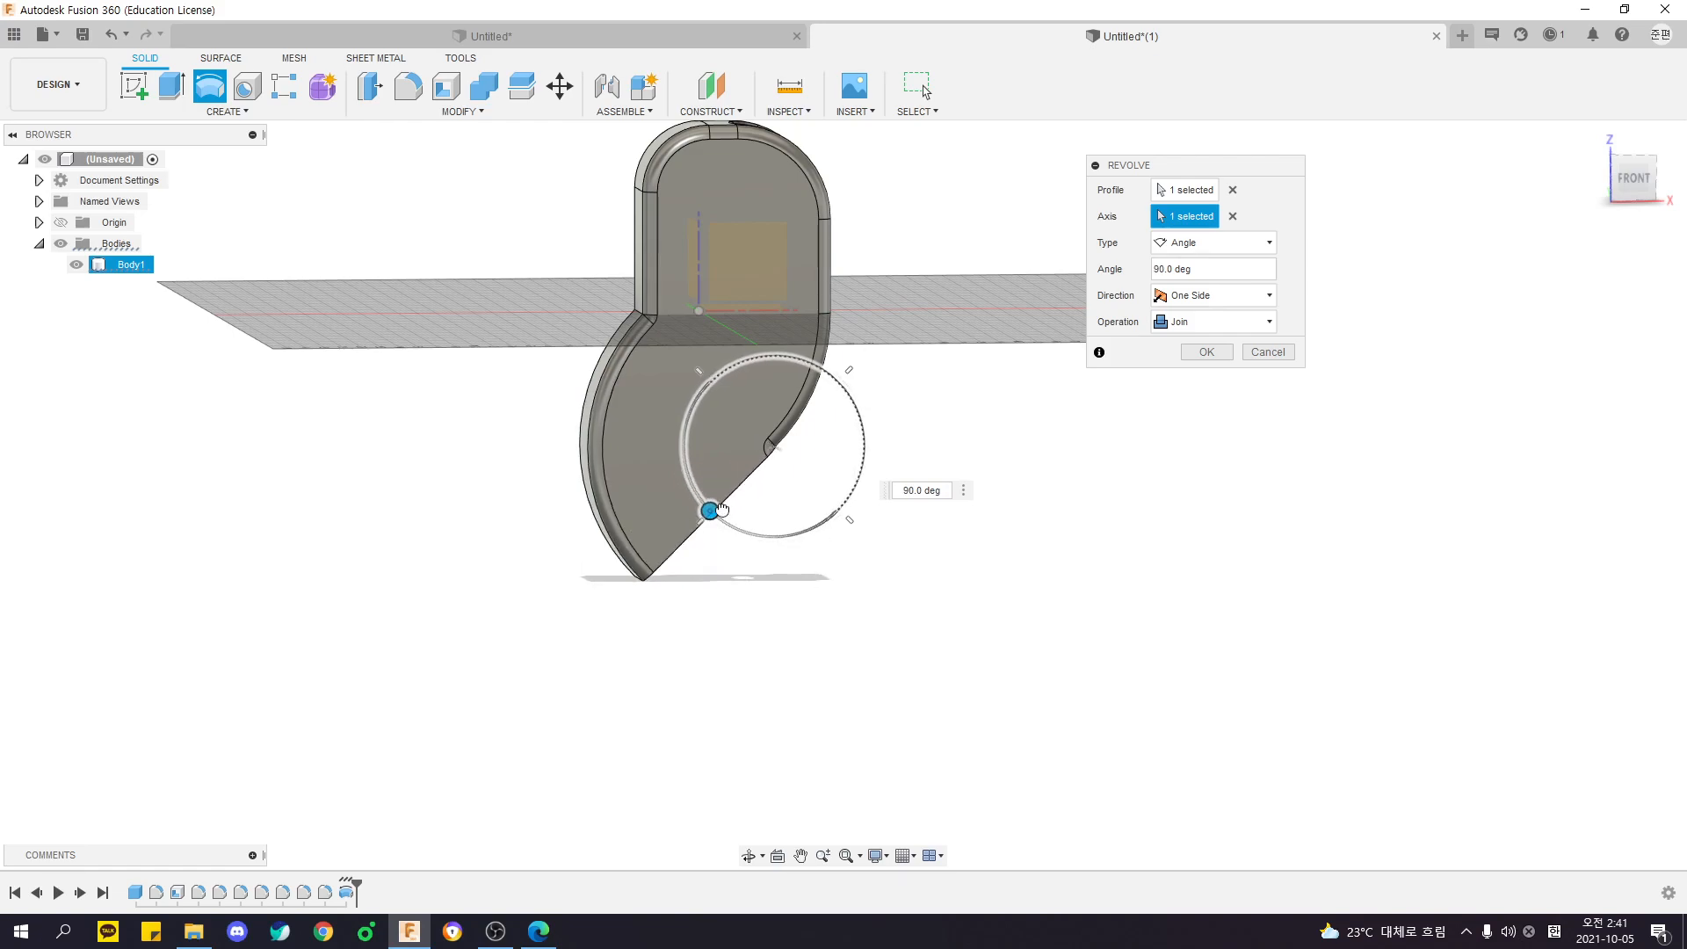
shift+middle_drag(769, 546, 718, 503)
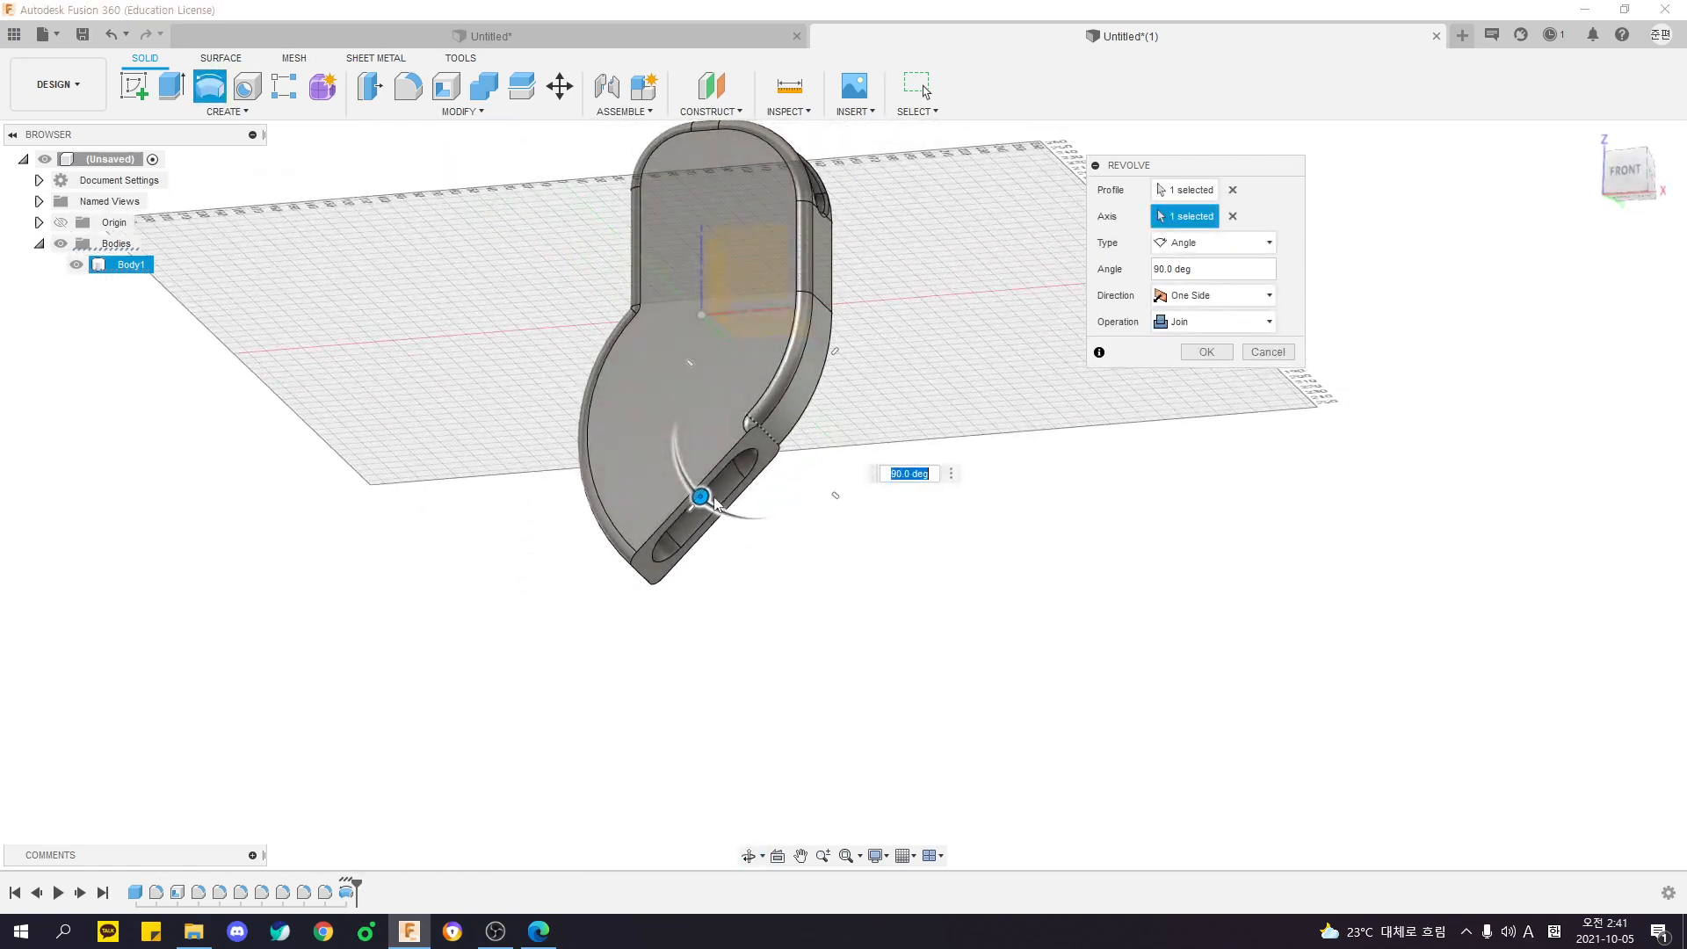
key(Return)
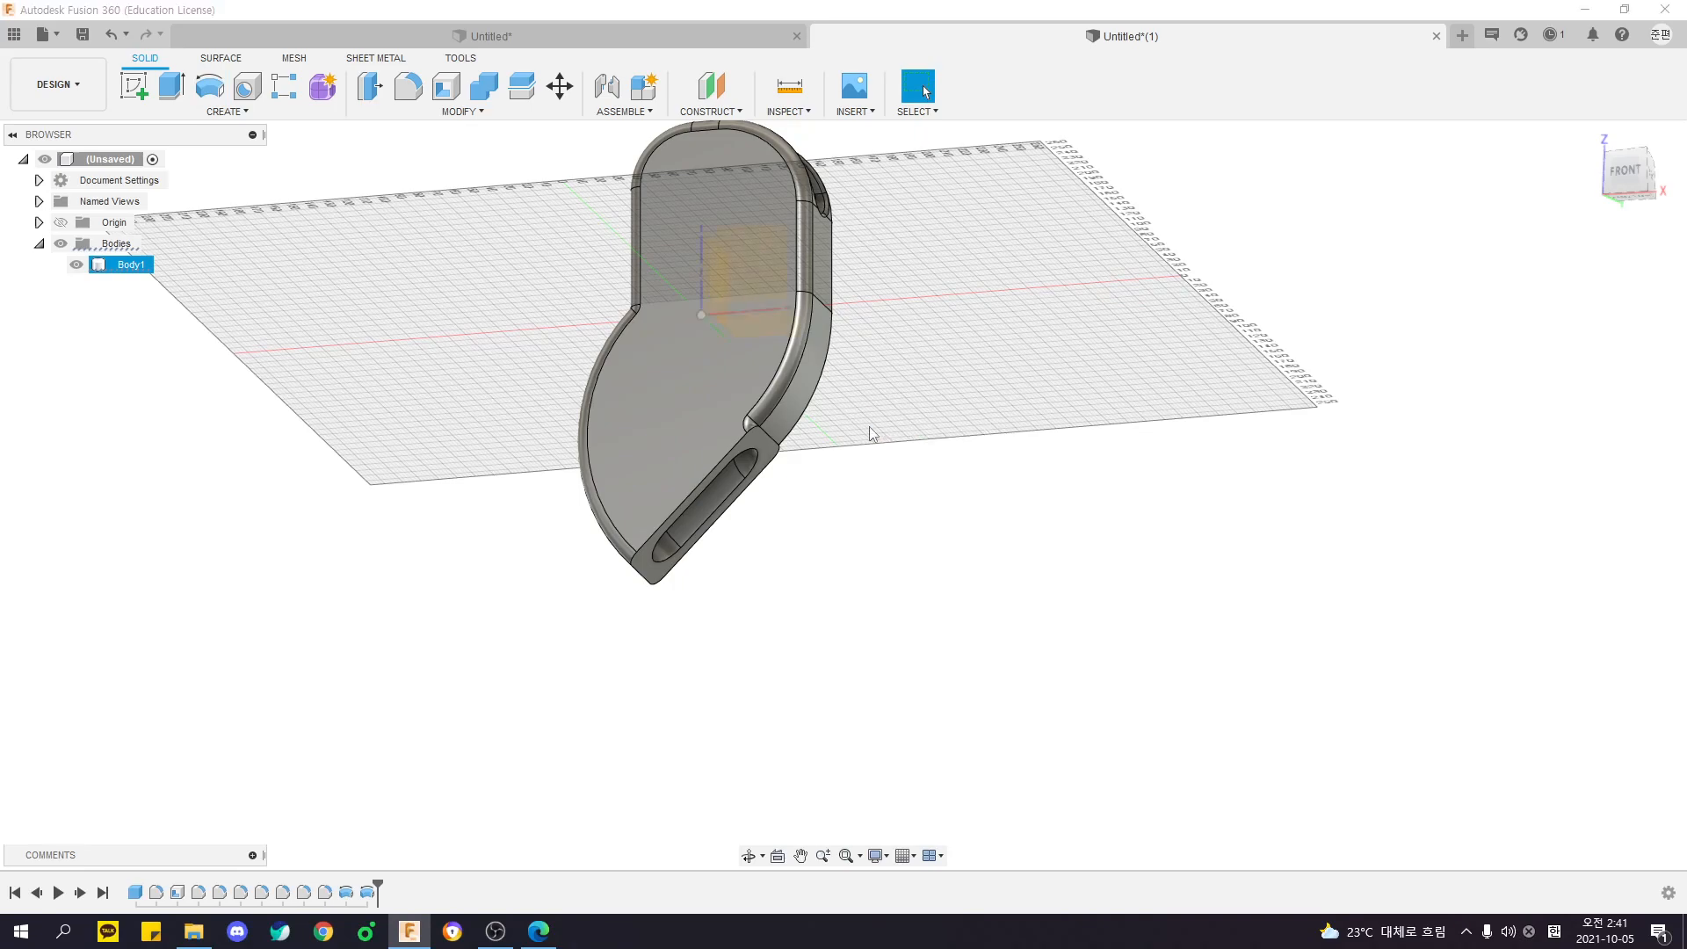
- Revolve the second lobe's end face around its lower short edge, joining a third lobe that bends back the other way
key(Return)
click(765, 442)
shift+middle_drag(760, 518, 841, 443)
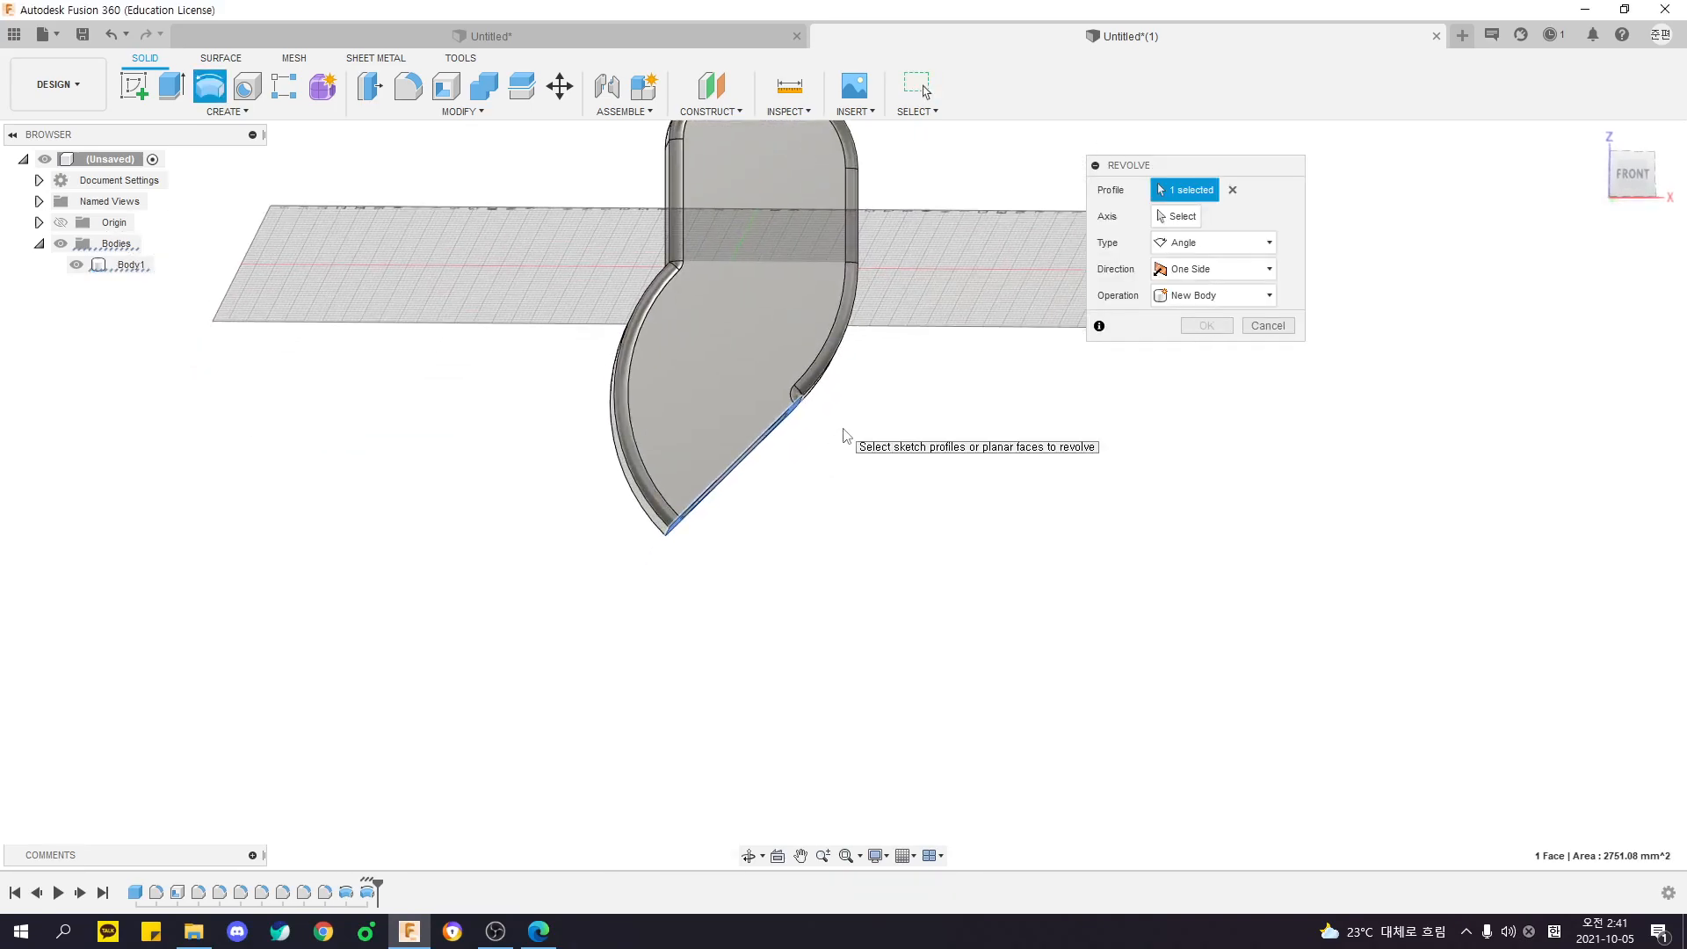
click(1178, 219)
shift+middle_drag(923, 356, 828, 365)
click(677, 542)
shift+middle_drag(650, 606, 687, 592)
drag(733, 473, 777, 535)
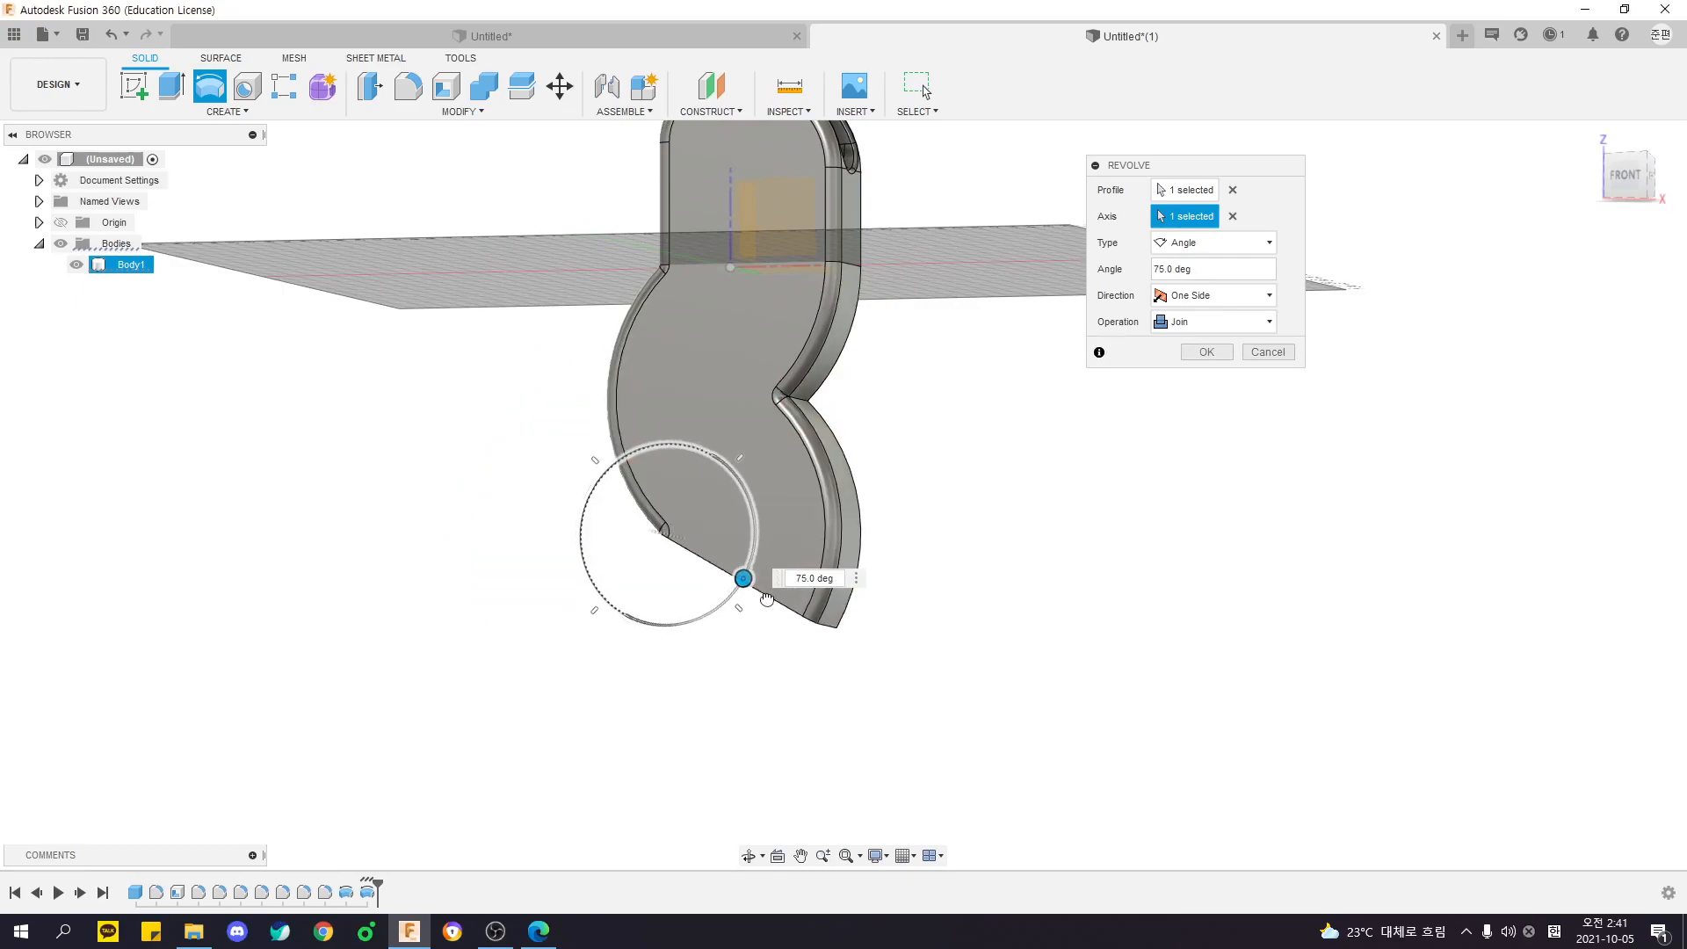
shift+middle_drag(757, 627, 705, 647)
key(Return)
- Revolve the third lobe's end face 100 degrees around its lower short edge, joining a fourth lobe
shift+middle_drag(601, 604, 669, 557)
click(602, 516)
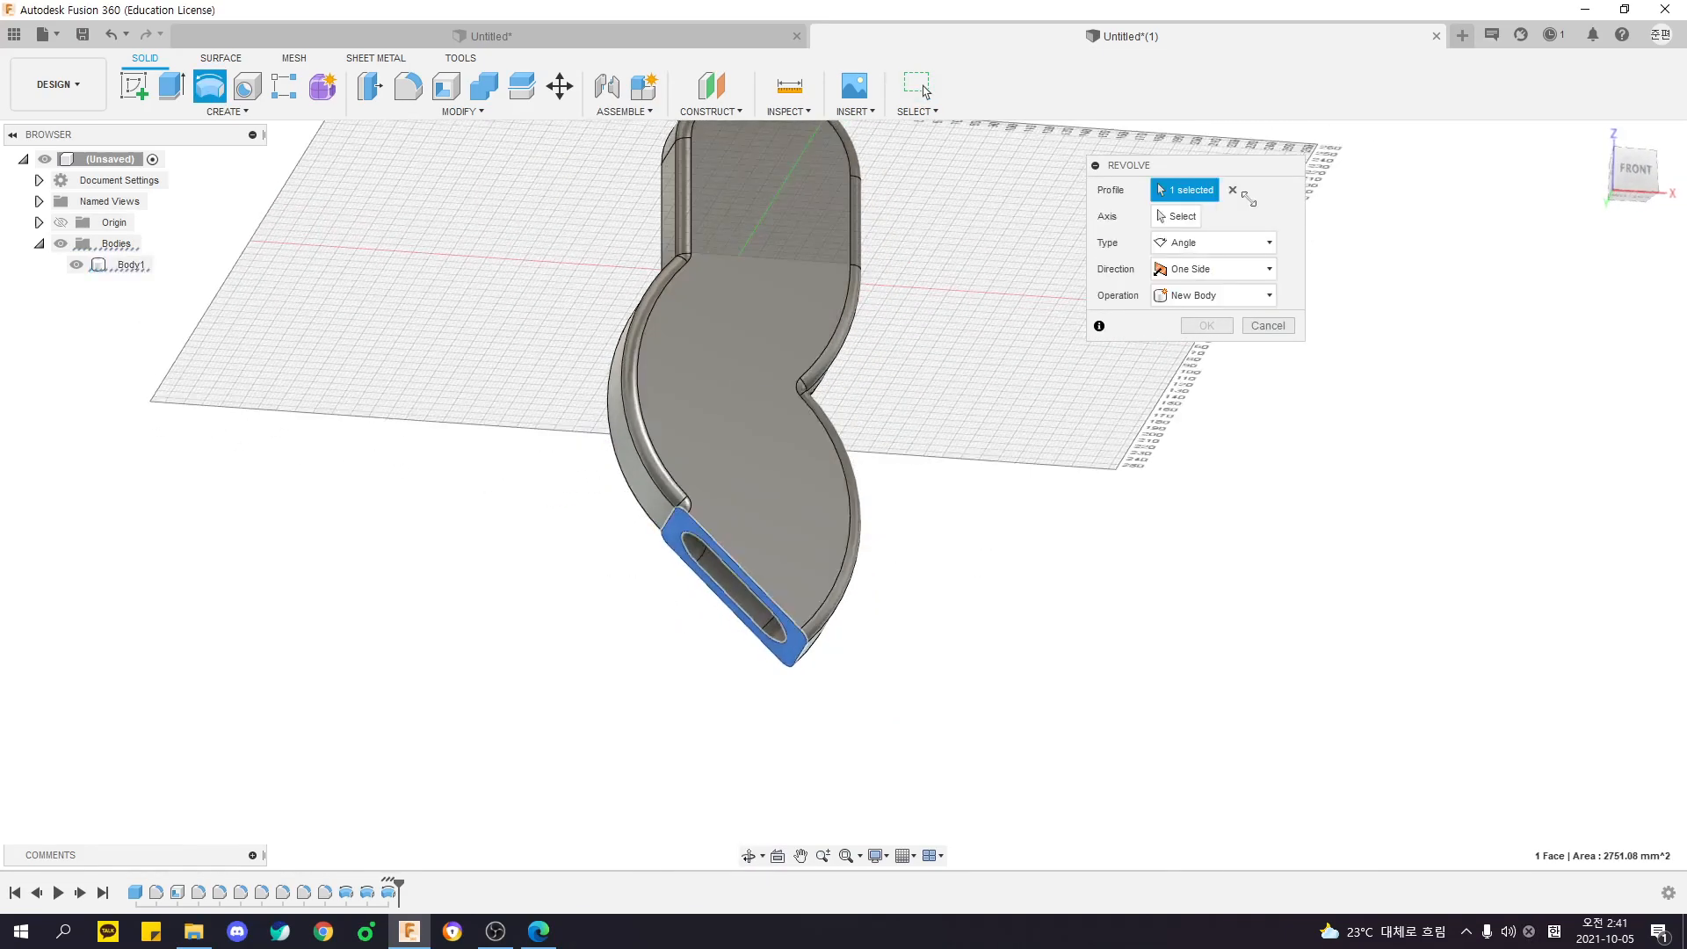
click(800, 663)
shift+middle_drag(794, 602, 848, 502)
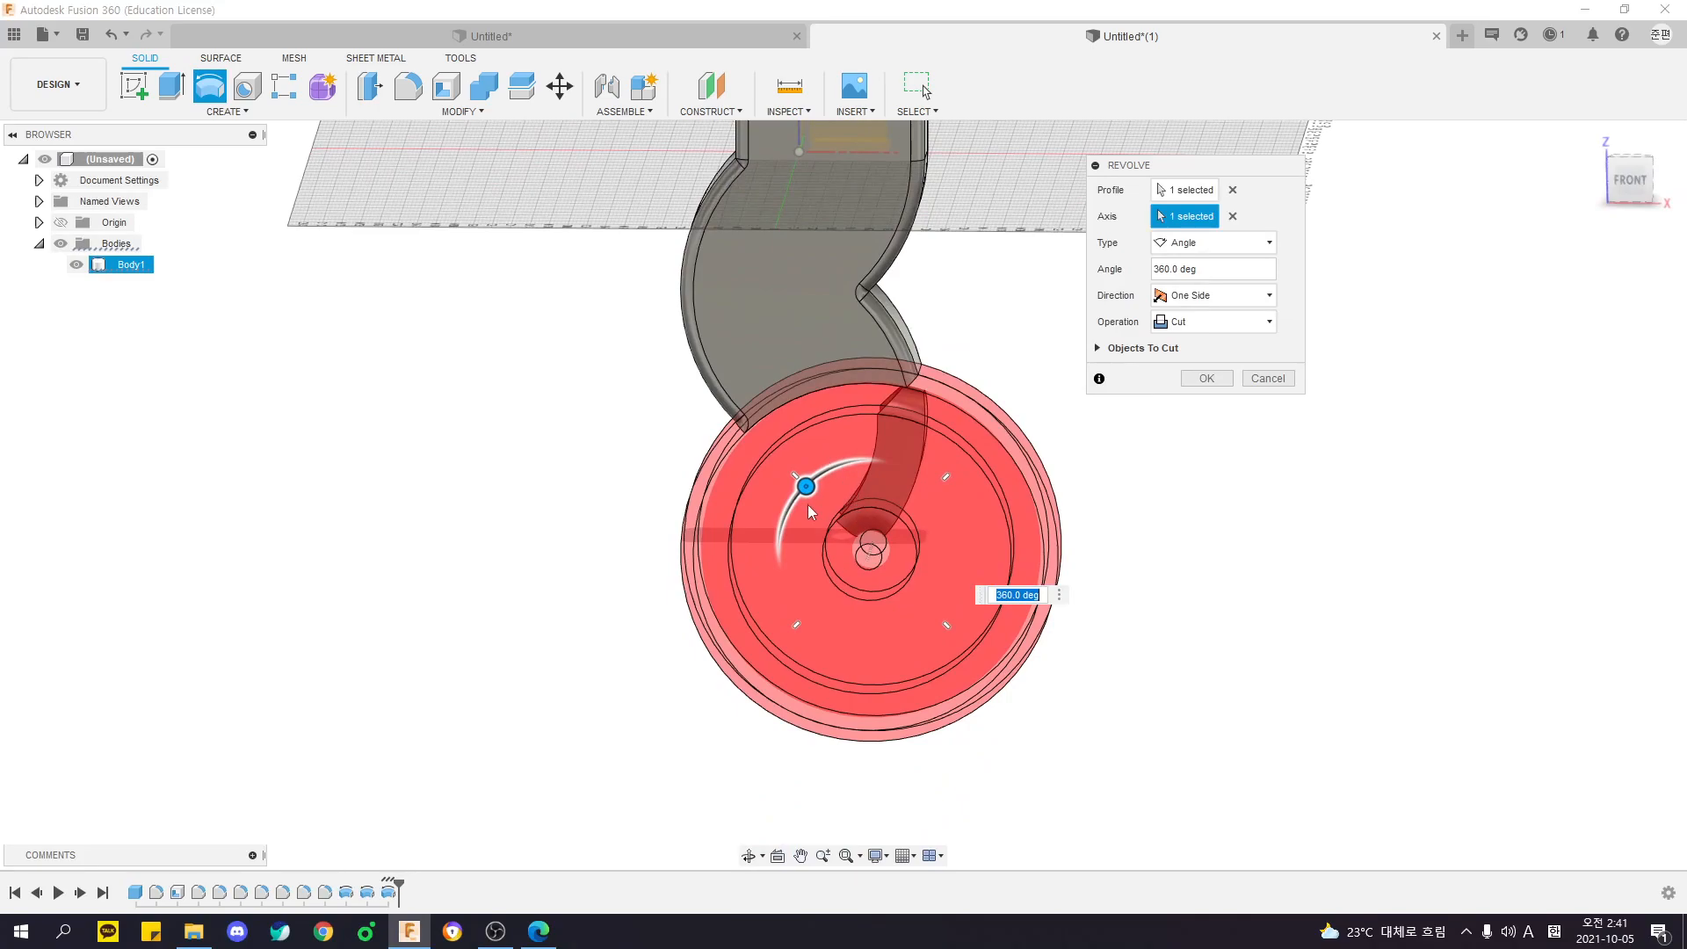
drag(805, 485, 778, 550)
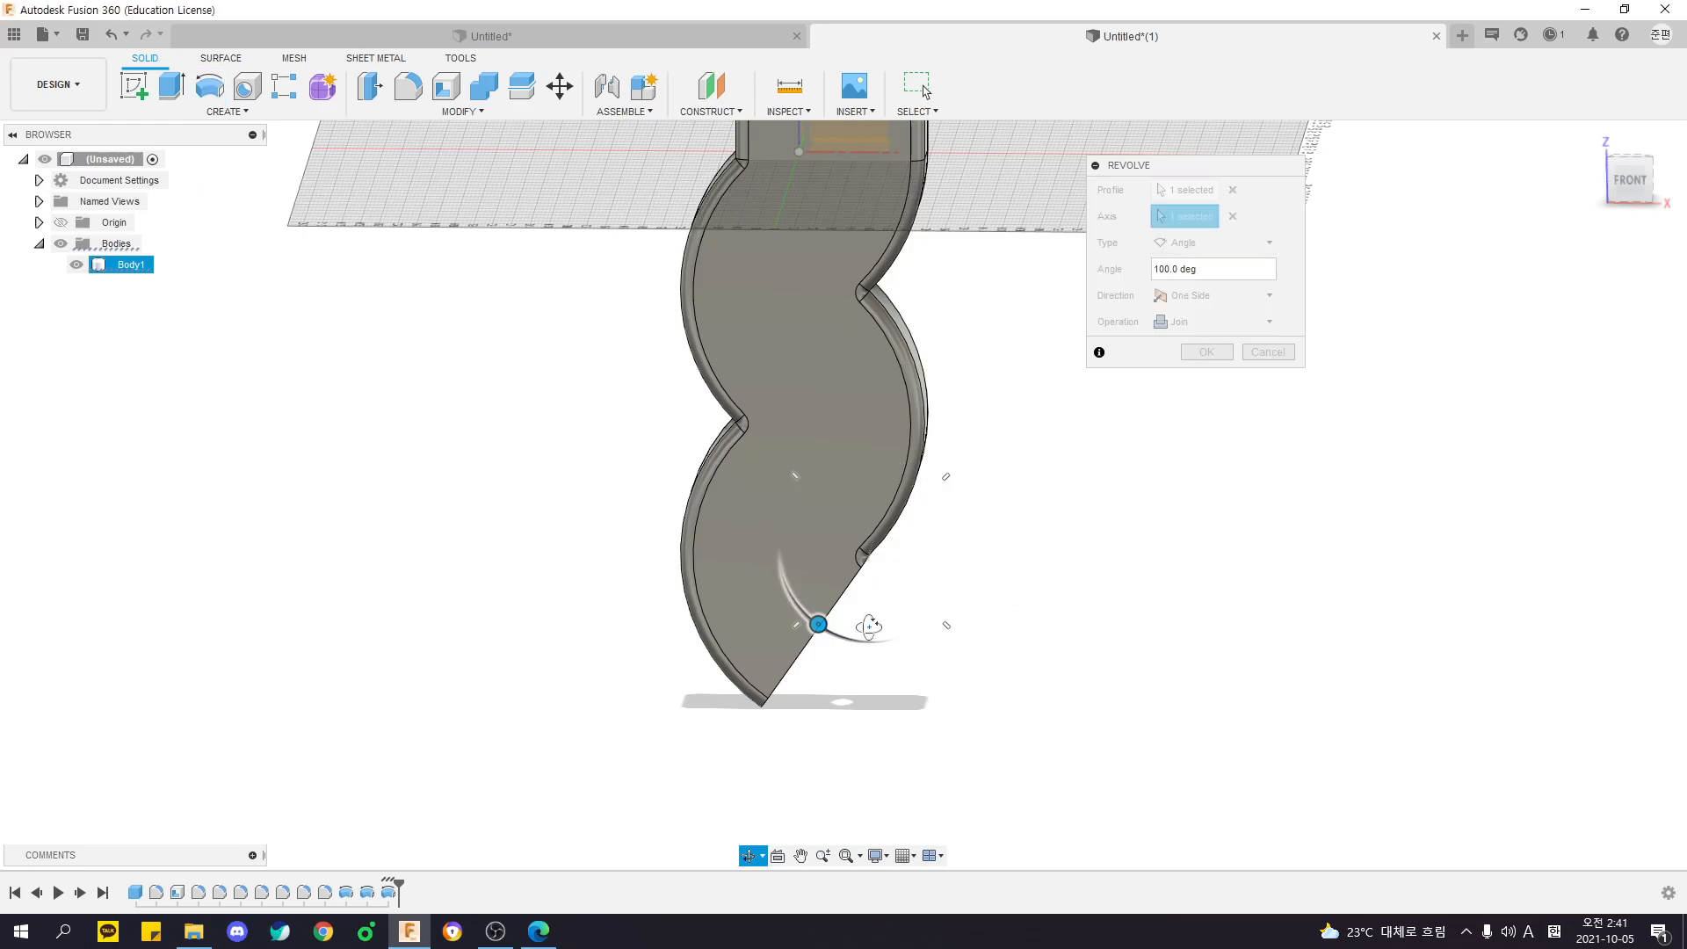
shift+middle_drag(869, 626, 867, 593)
scroll(867, 593, down, 2)
key(Return)
- Examine the chain of revolved lobes and the slotted opening at its lower end from several angles
shift+middle_drag(955, 457, 1371, 572)
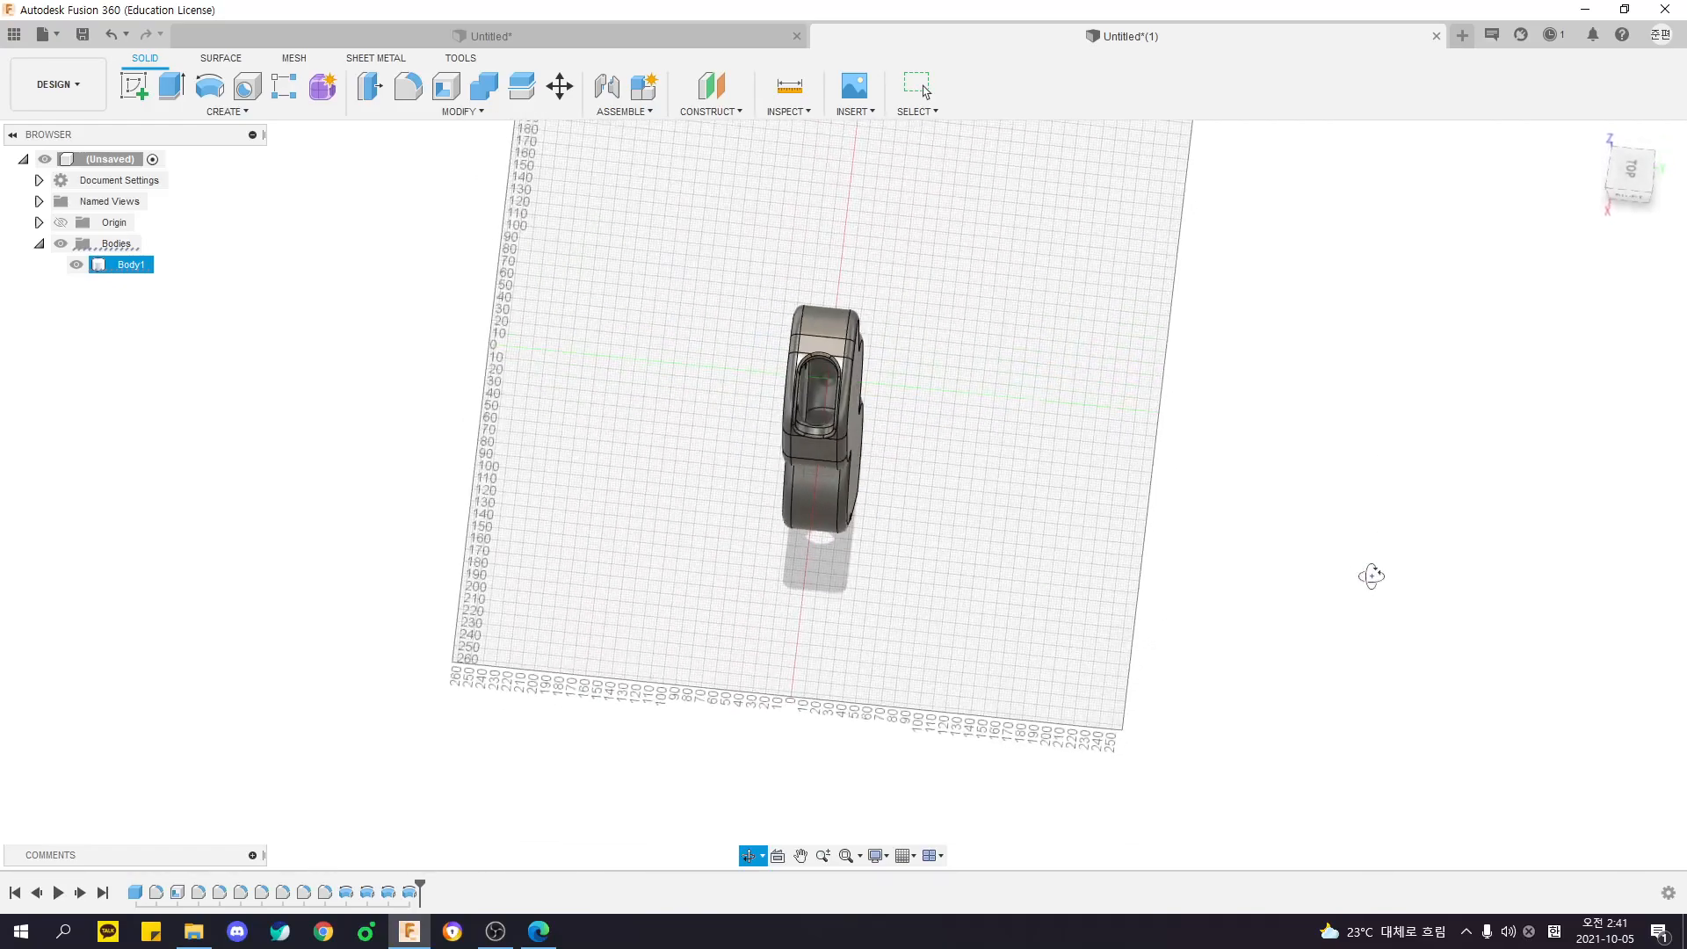
scroll(1031, 365, up, 8)
shift+middle_drag(815, 461, 752, 606)
click(652, 452)
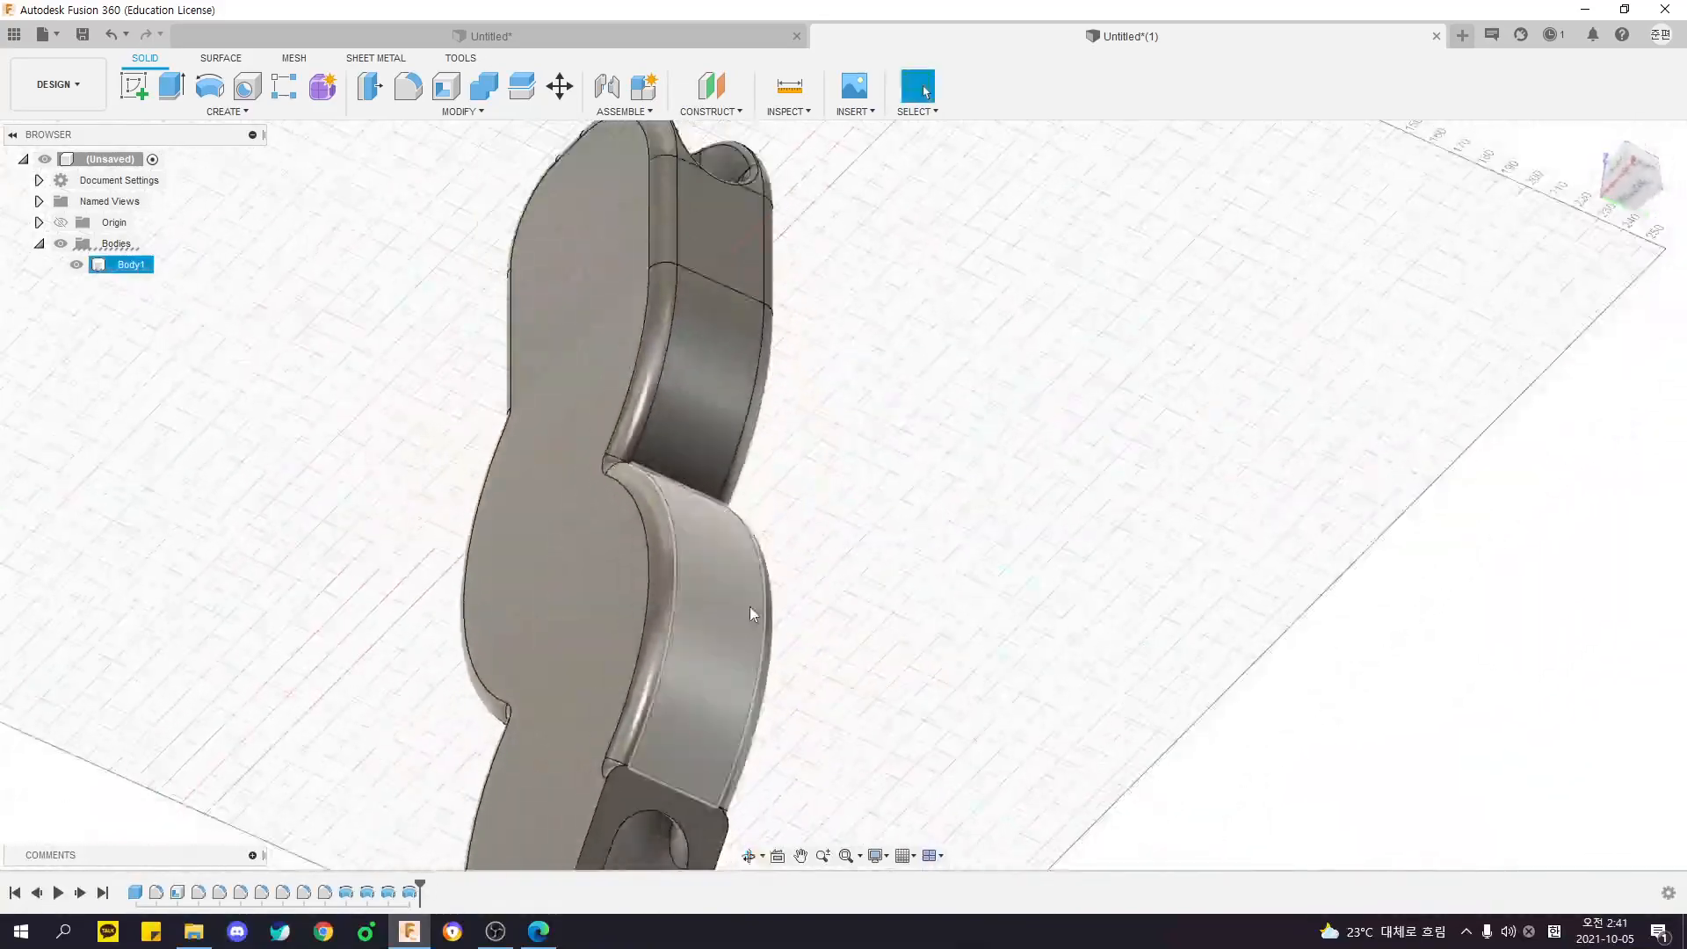
click(776, 456)
scroll(776, 456, down, 3)
shift+middle_drag(773, 458, 808, 453)
shift+middle_drag(808, 452, 583, 309)
scroll(606, 421, up, 3)
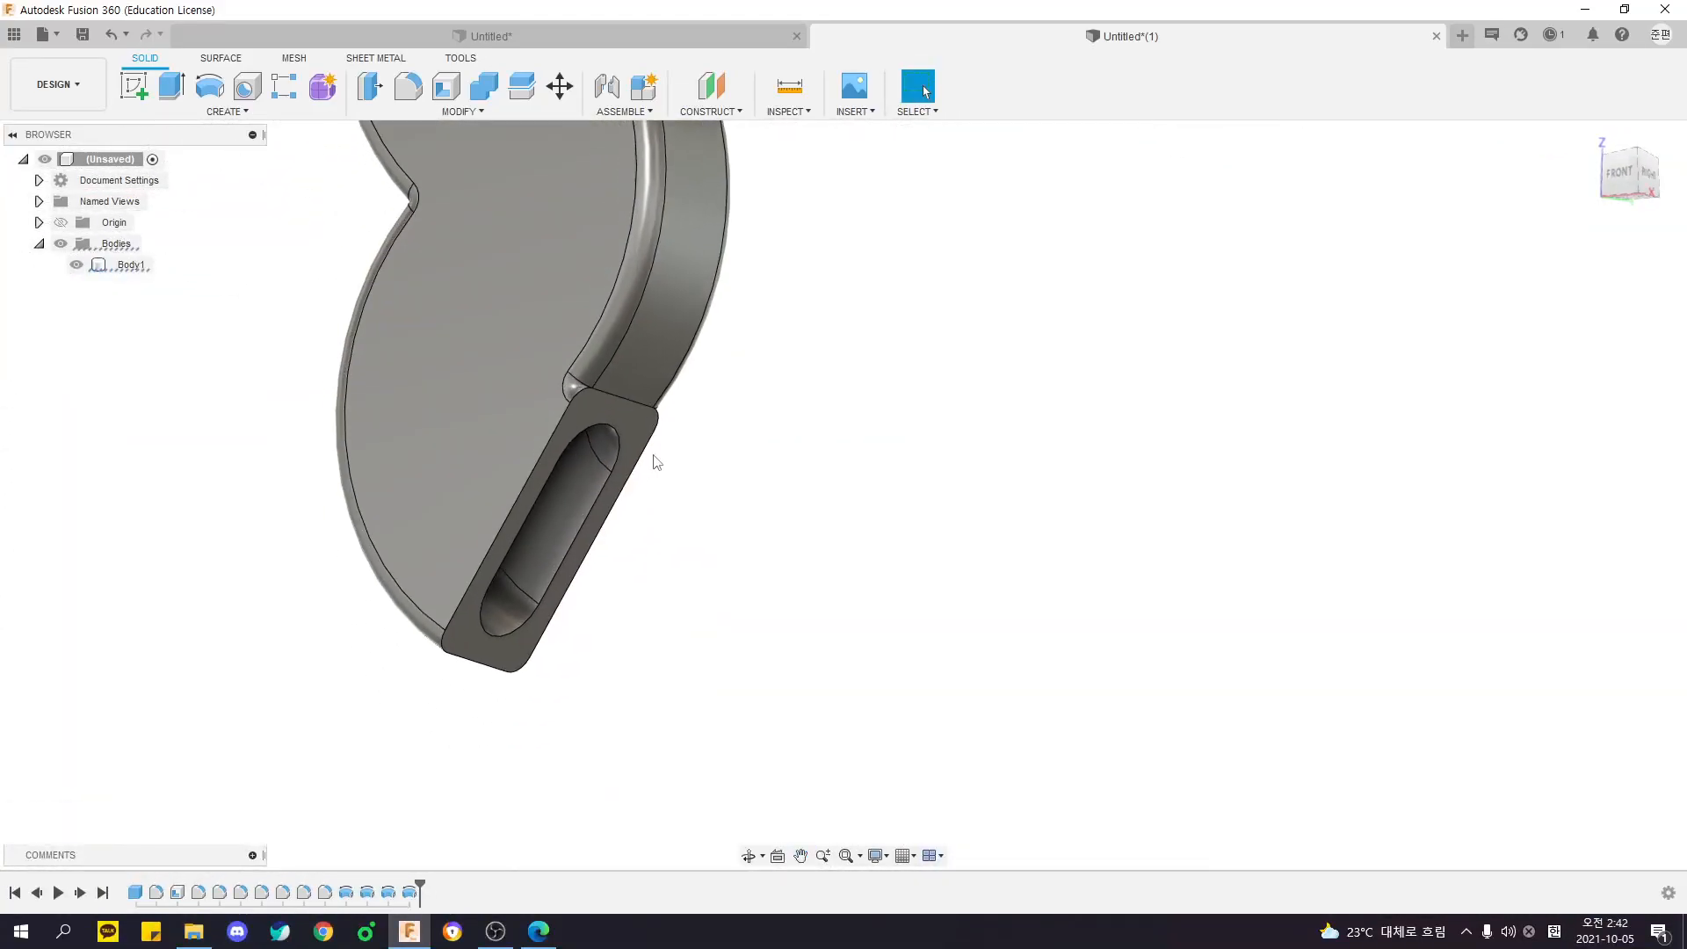
click(413, 84)
click(622, 422)
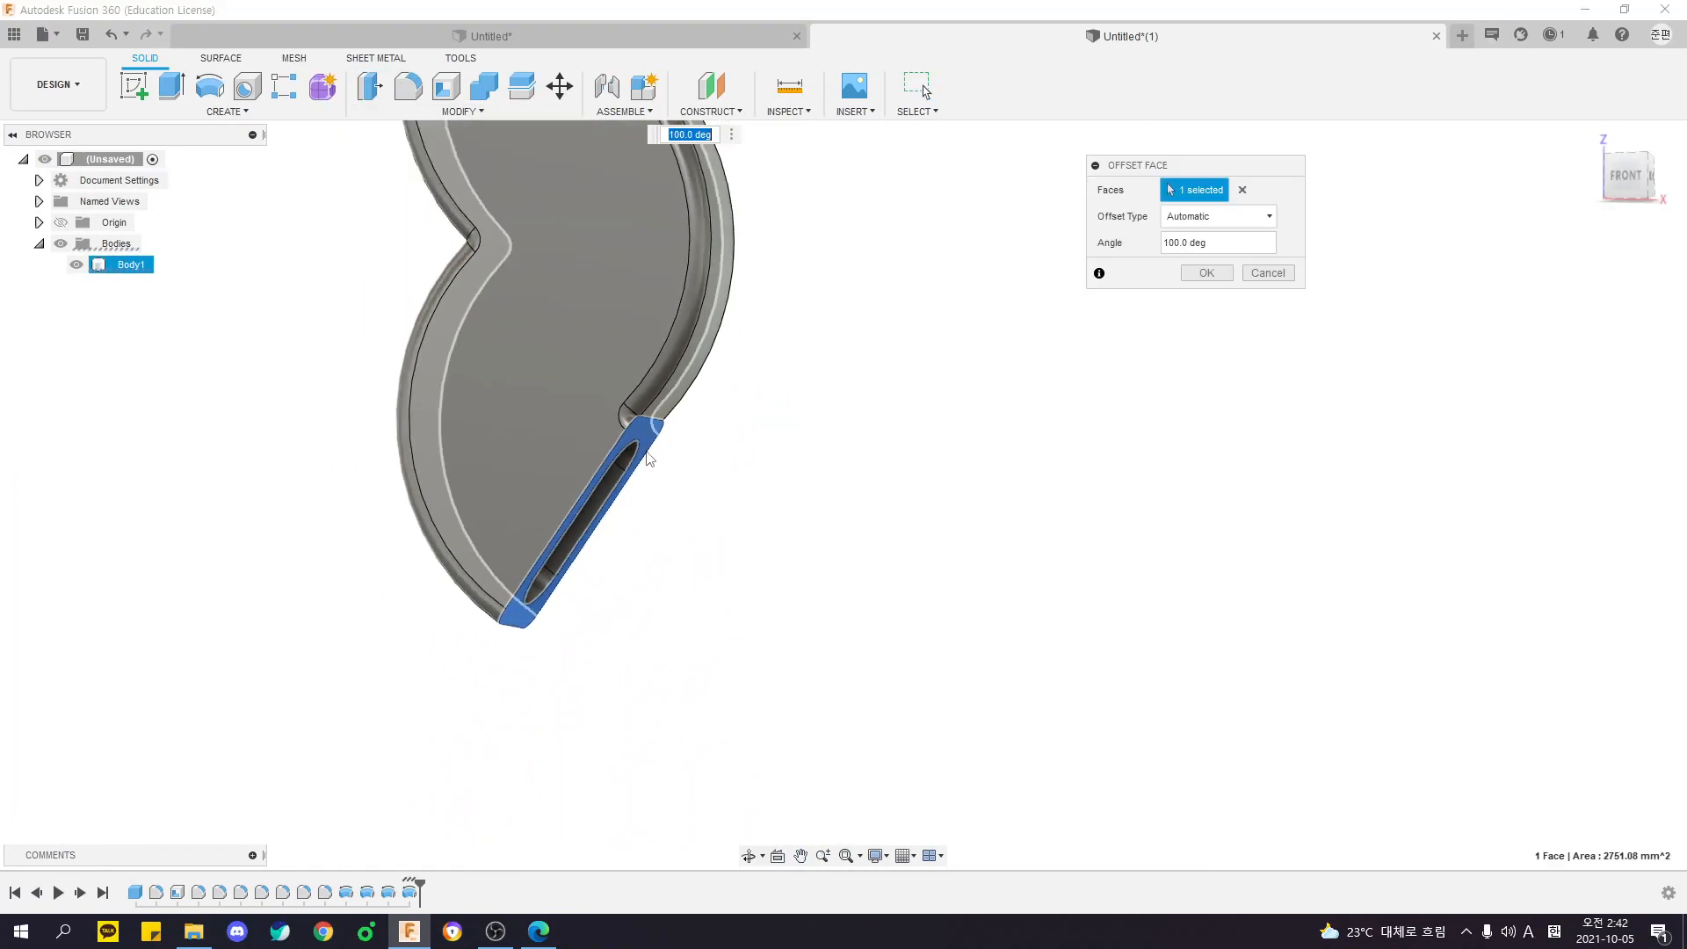
scroll(700, 492, down, 5)
middle_drag(716, 506, 666, 437)
scroll(672, 413, up, 3)
key(Escape)
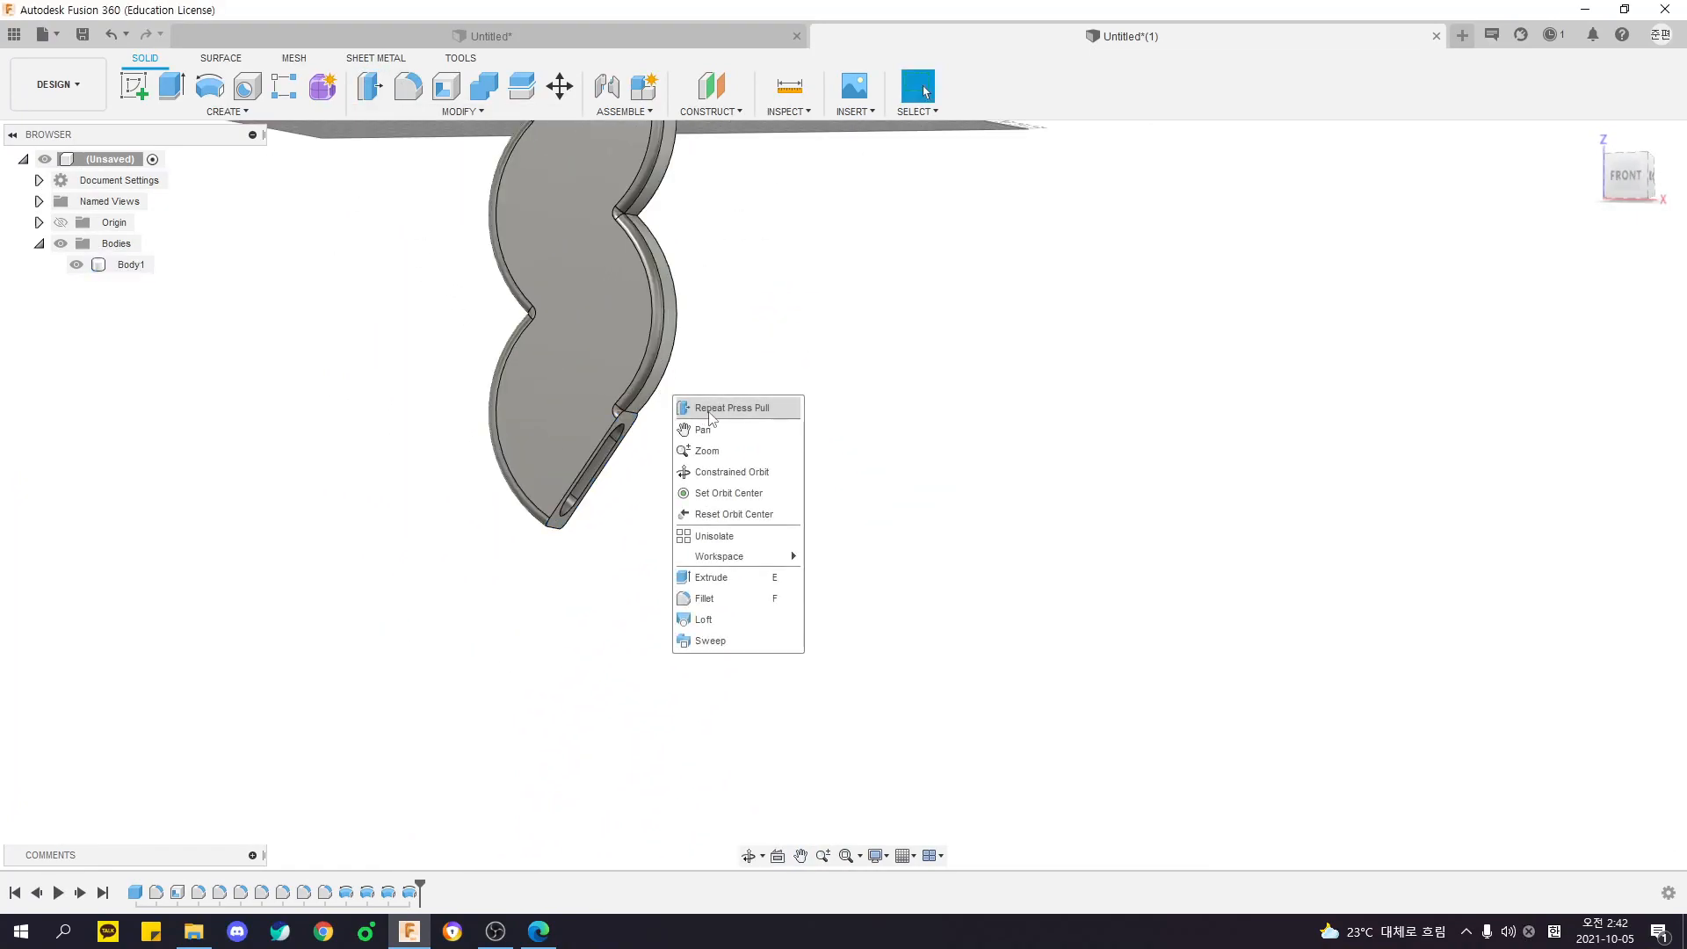
- Use Press Pull on the fourth lobe's end face to set its revolve angle to 180 degrees
click(710, 409)
scroll(631, 420, up, 3)
click(660, 406)
shift+middle_drag(677, 493, 771, 553)
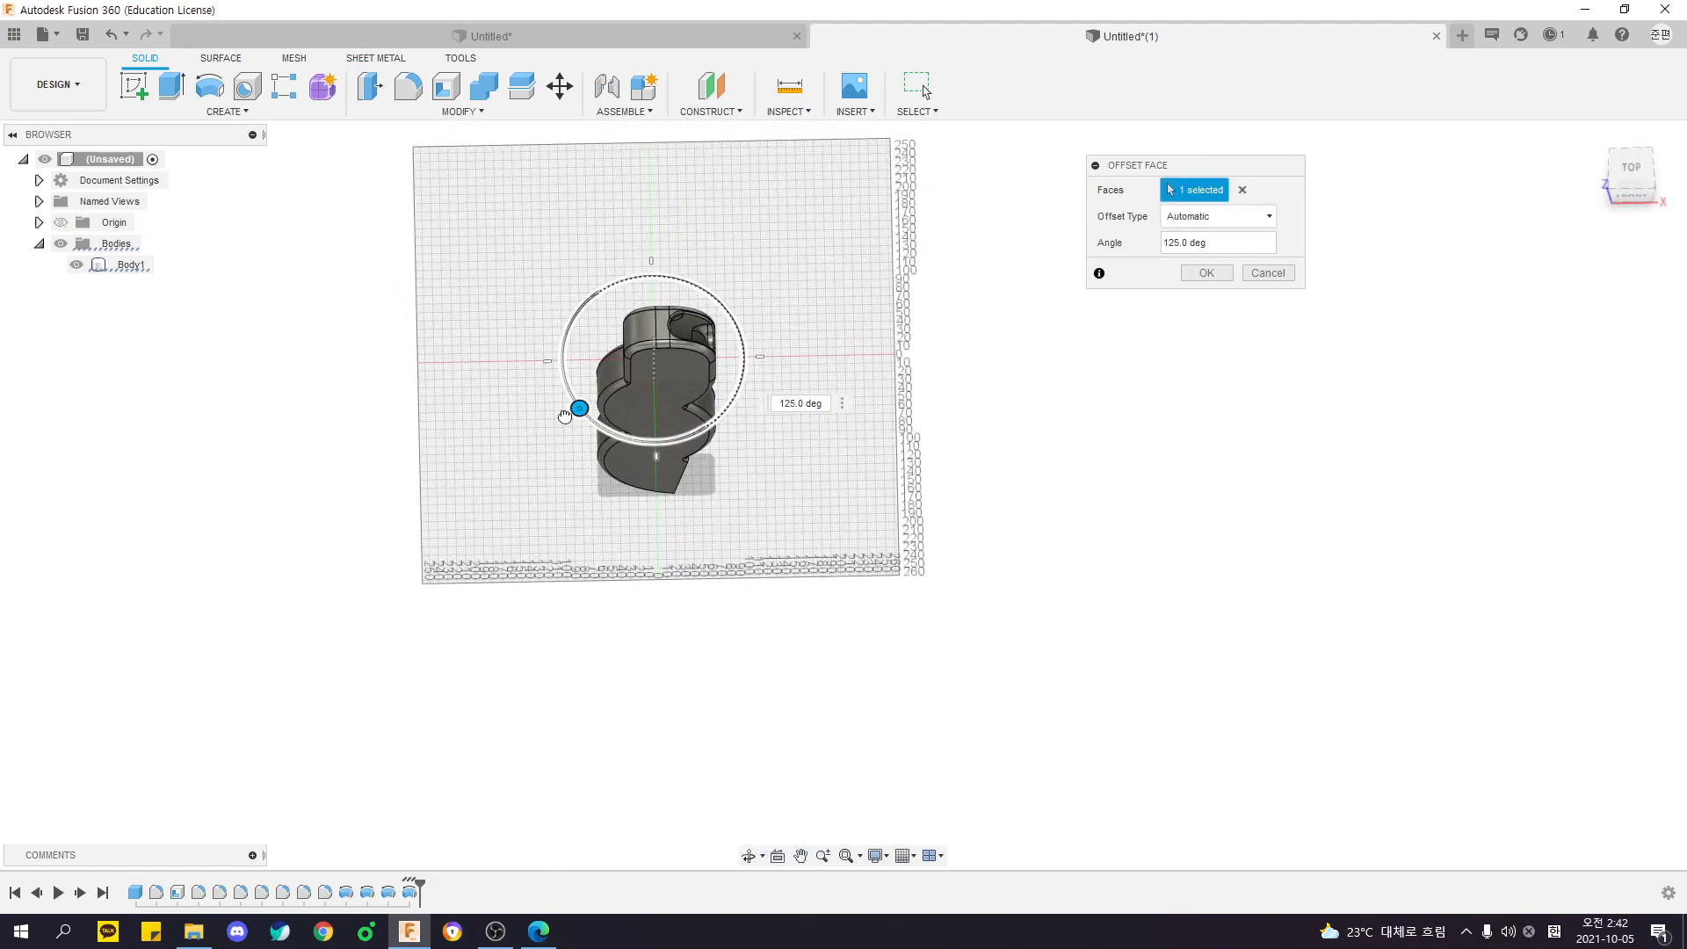
drag(597, 422, 543, 419)
mouse_move(654, 427)
mouse_down()
mouse_move(568, 436)
mouse_move(670, 442)
mouse_move(543, 413)
mouse_move(629, 439)
mouse_up()
shift+middle_drag(629, 439, 632, 361)
drag(631, 358, 645, 360)
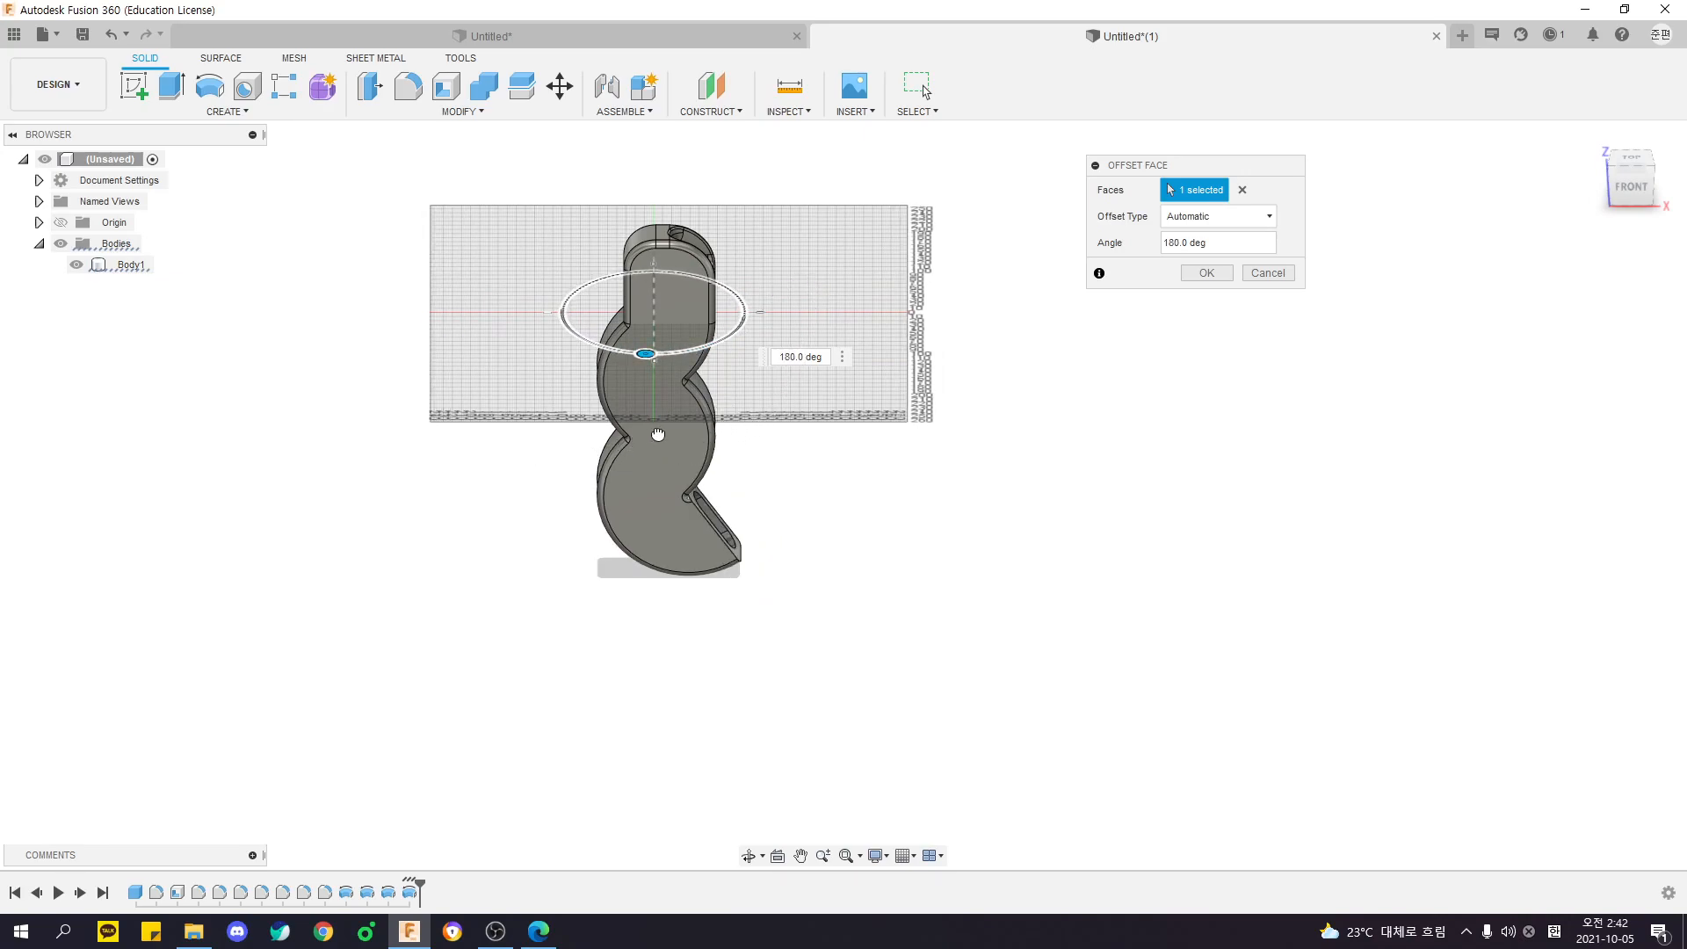
shift+middle_drag(665, 431, 803, 482)
key(Return)
- Extrude the fourth lobe's slotted end face outward into a long straight hollow arm joined to the body
scroll(736, 533, up, 4)
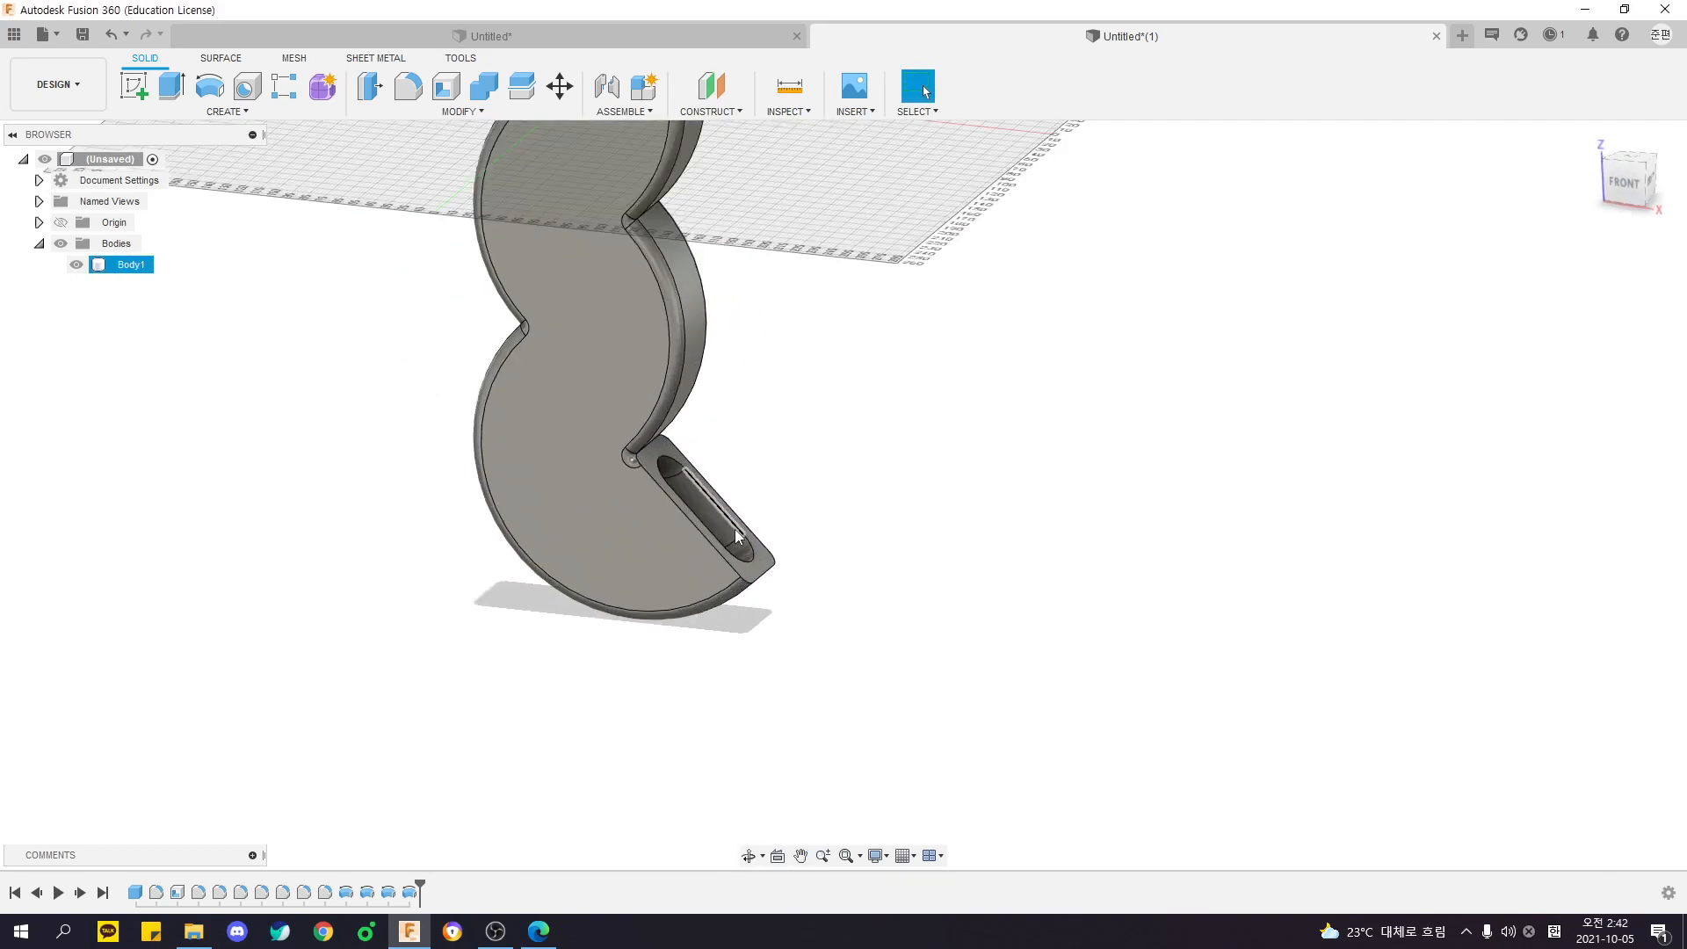
scroll(734, 529, up, 3)
shift+middle_drag(934, 448, 870, 436)
click(184, 85)
click(809, 340)
shift+middle_drag(809, 339, 694, 439)
drag(694, 439, 933, 254)
shift+middle_drag(933, 255, 807, 403)
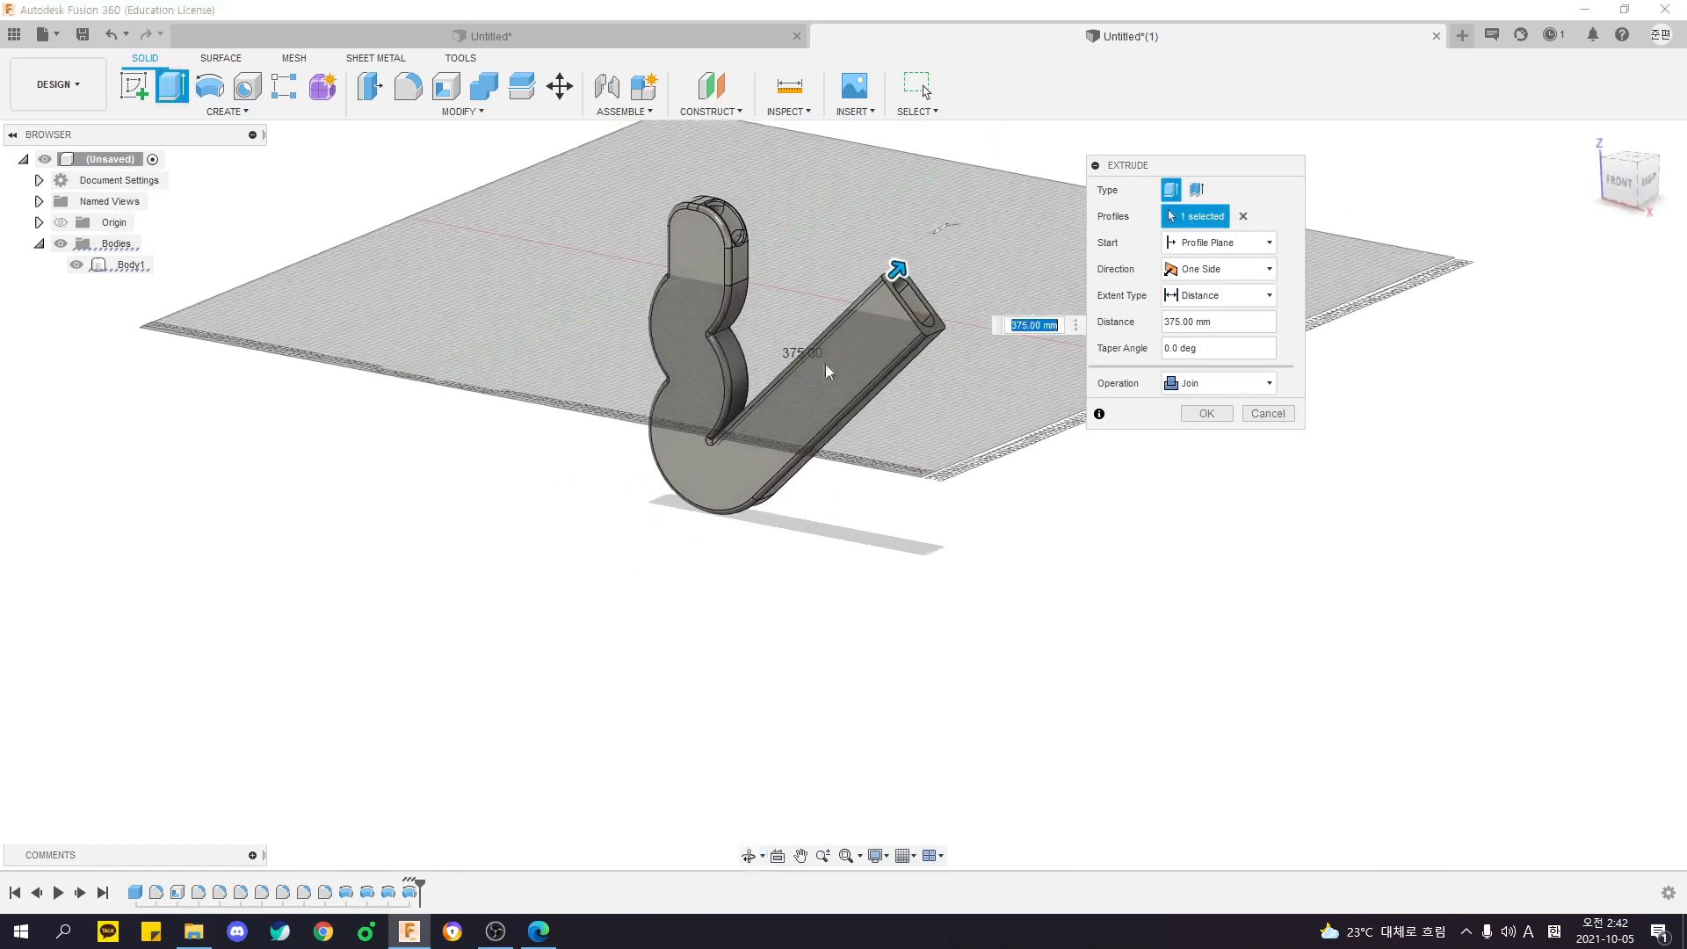
shift+middle_drag(902, 265, 857, 279)
key(Return)
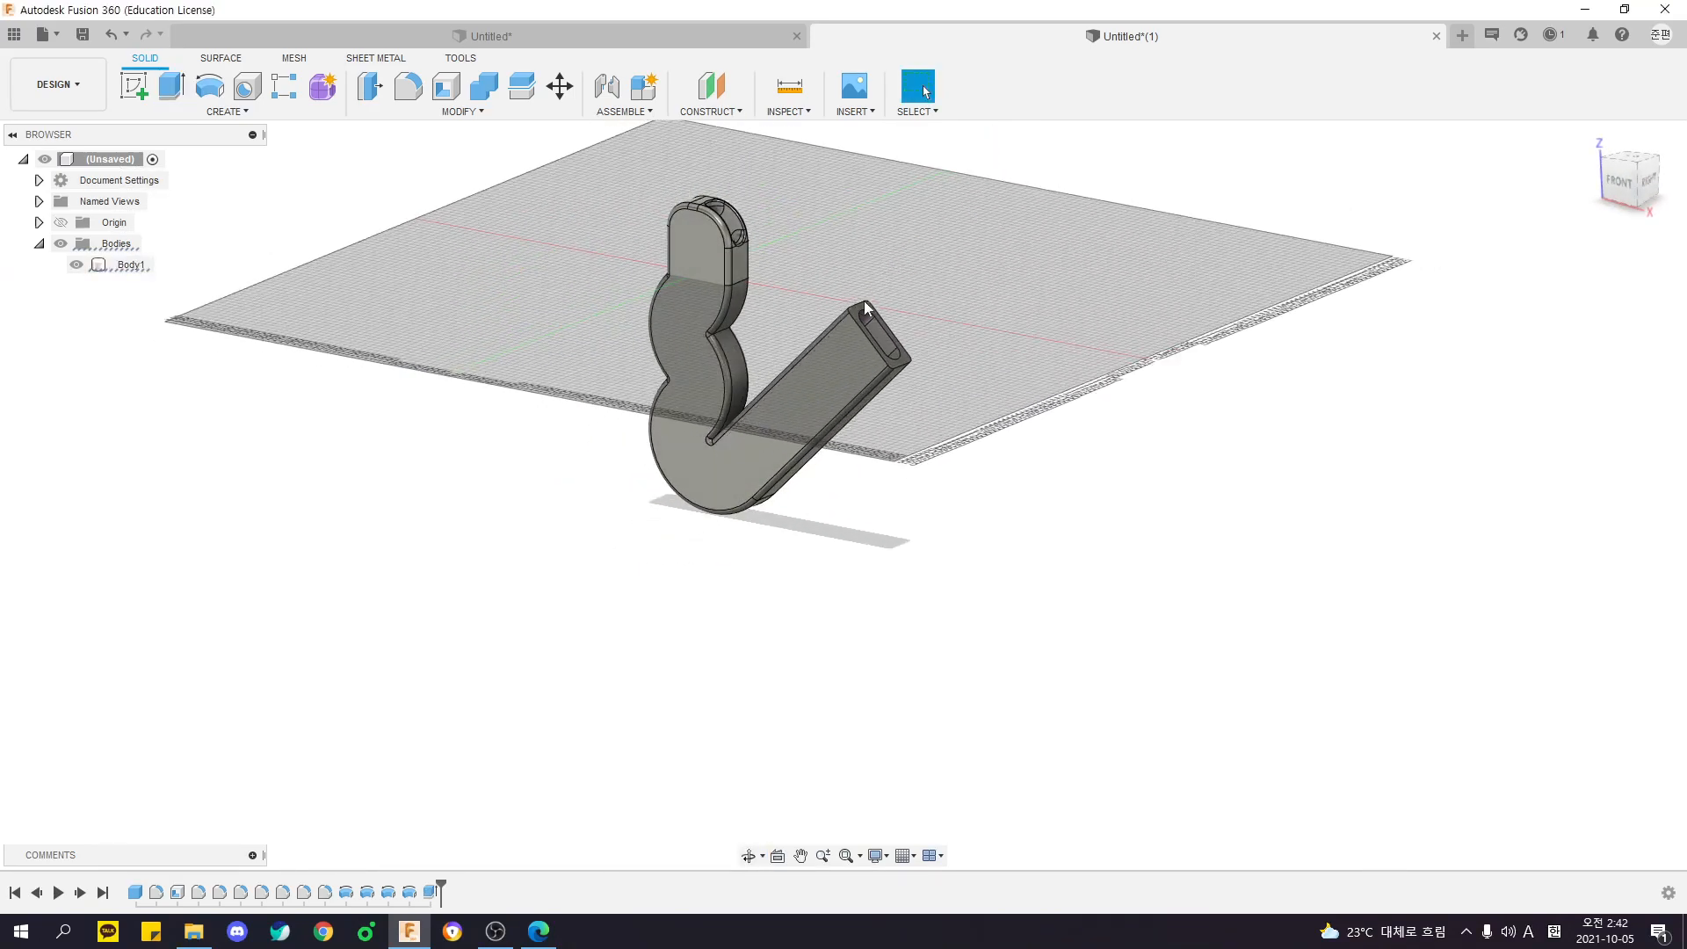
- Revolve the straight arm's slotted end face around its inner short edge, joining a curved tip to the body
scroll(835, 267, up, 3)
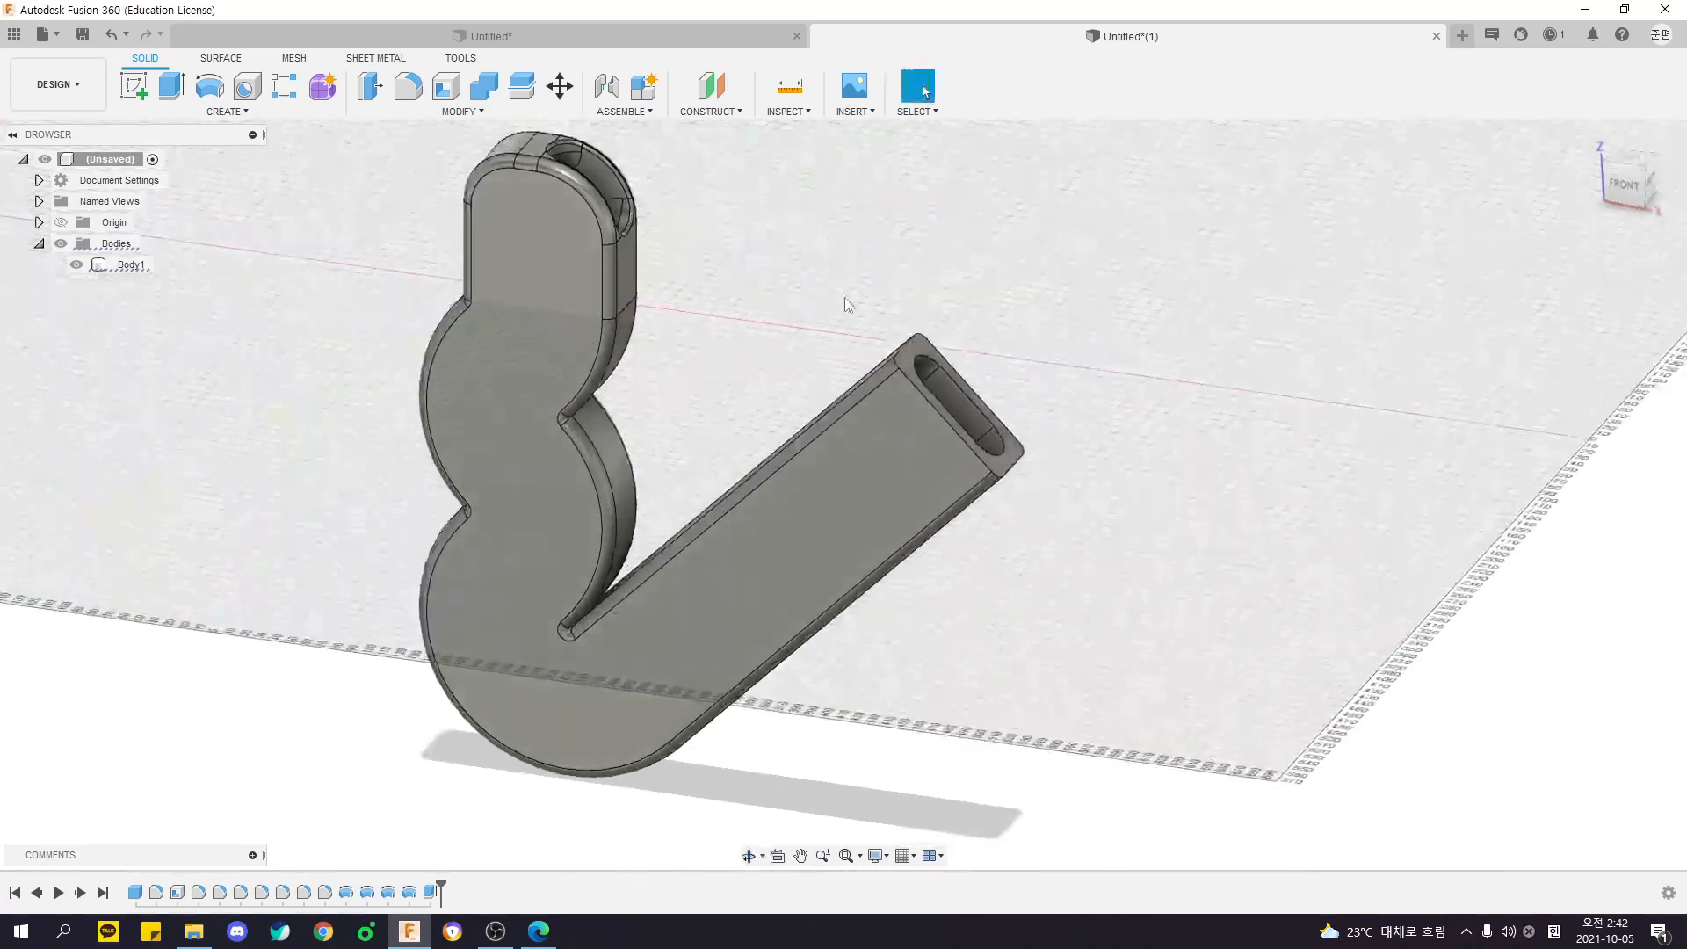
click(211, 85)
scroll(1095, 241, up, 2)
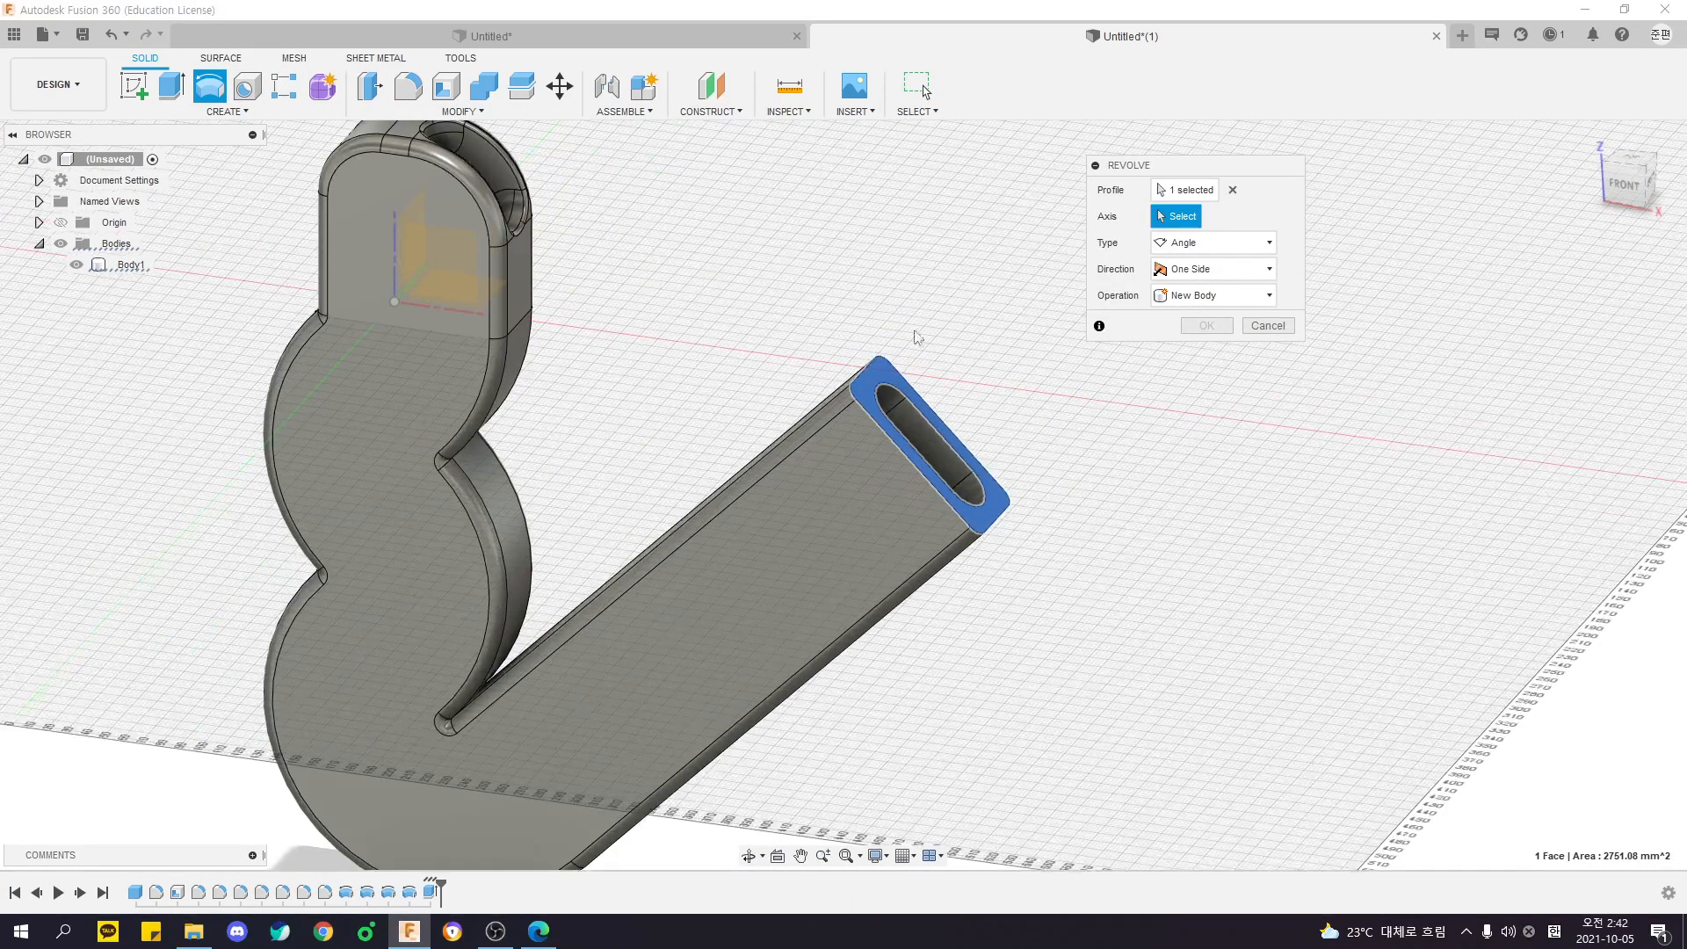
click(868, 374)
shift+middle_drag(878, 401, 928, 380)
drag(946, 389, 979, 301)
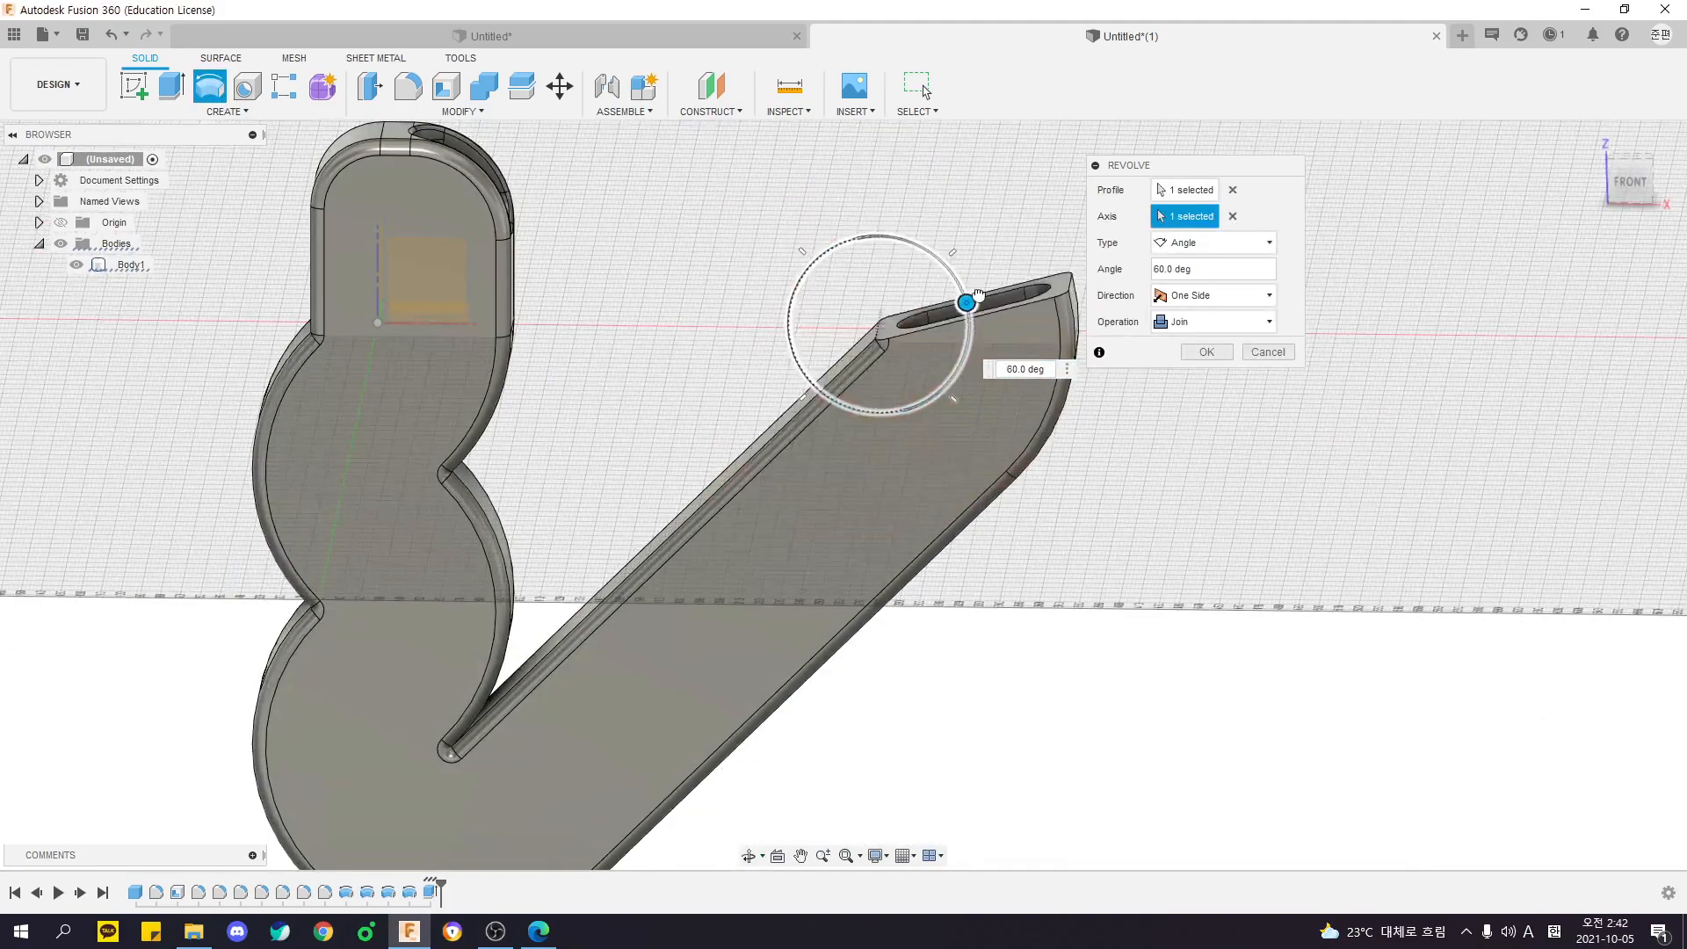
key(Return)
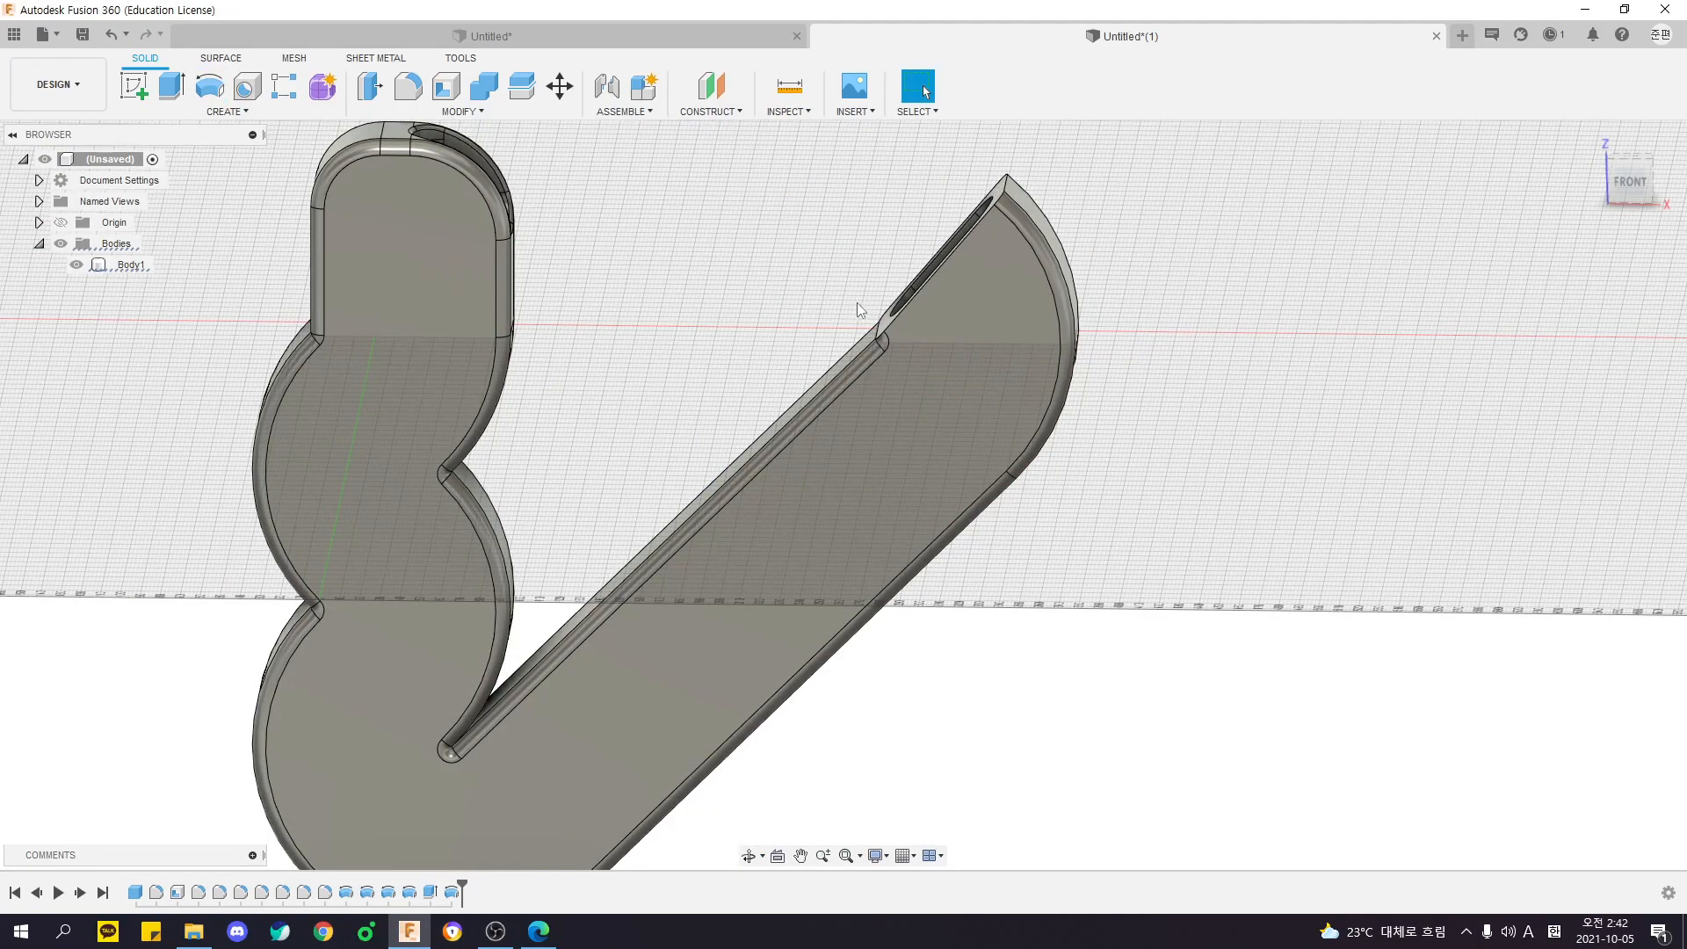
- Try to extend the curved tip by revolving its end face further around the same inner short edge
shift+middle_drag(856, 303, 879, 335)
right_click(841, 234)
click(875, 245)
click(989, 201)
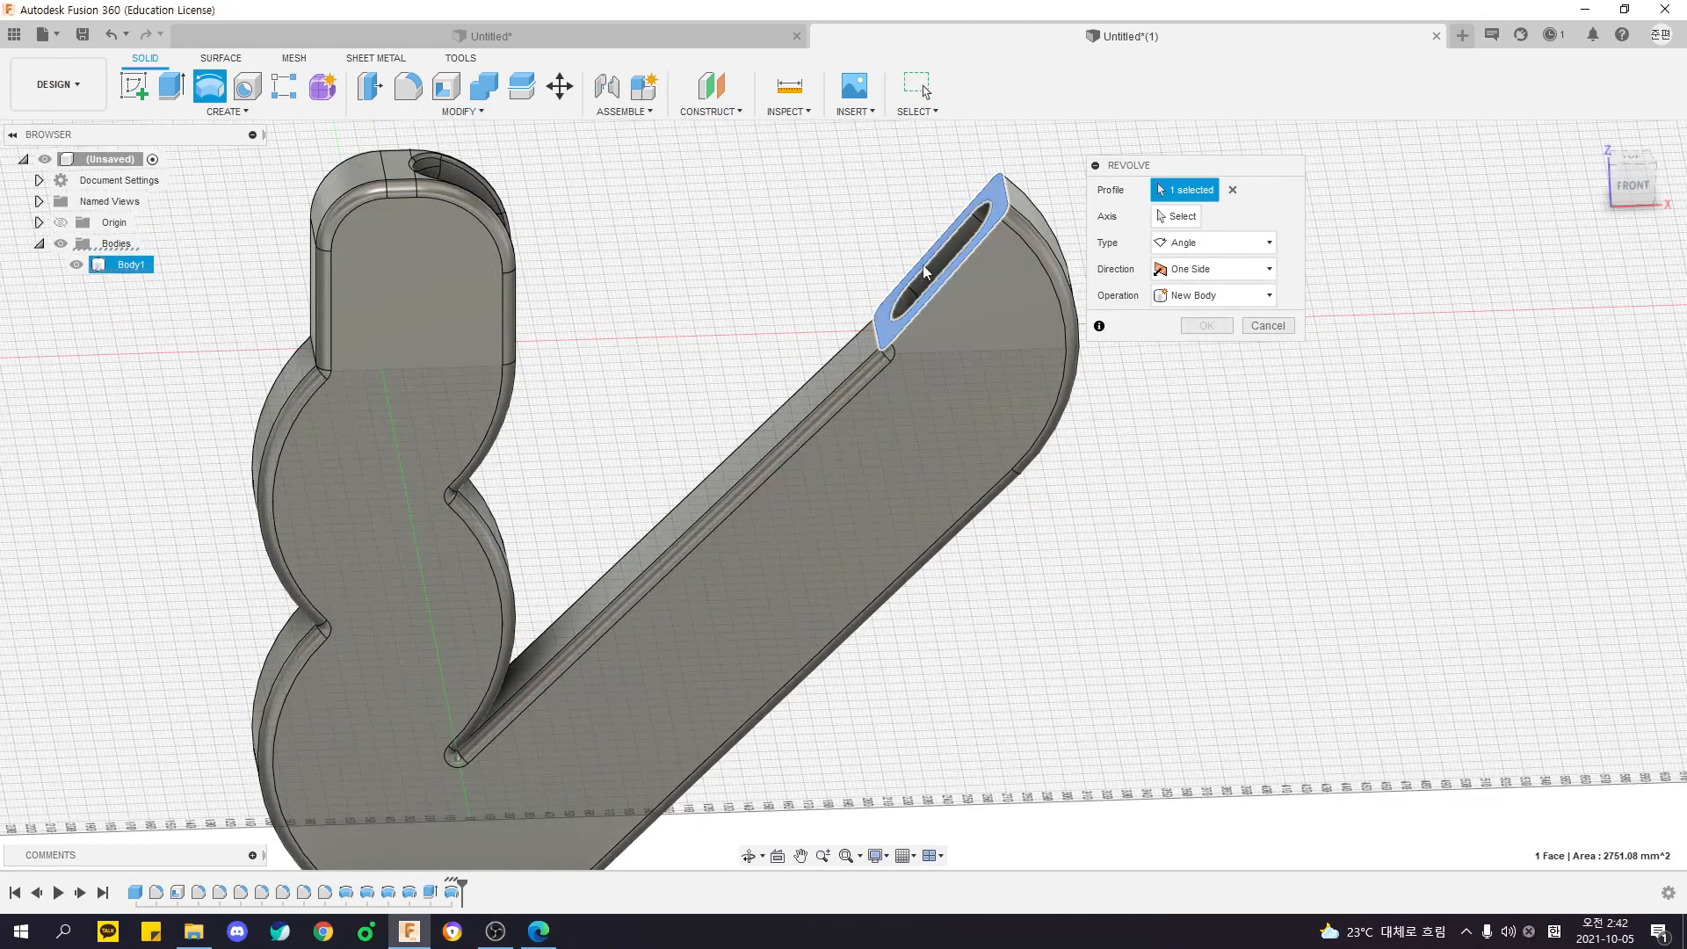
click(876, 334)
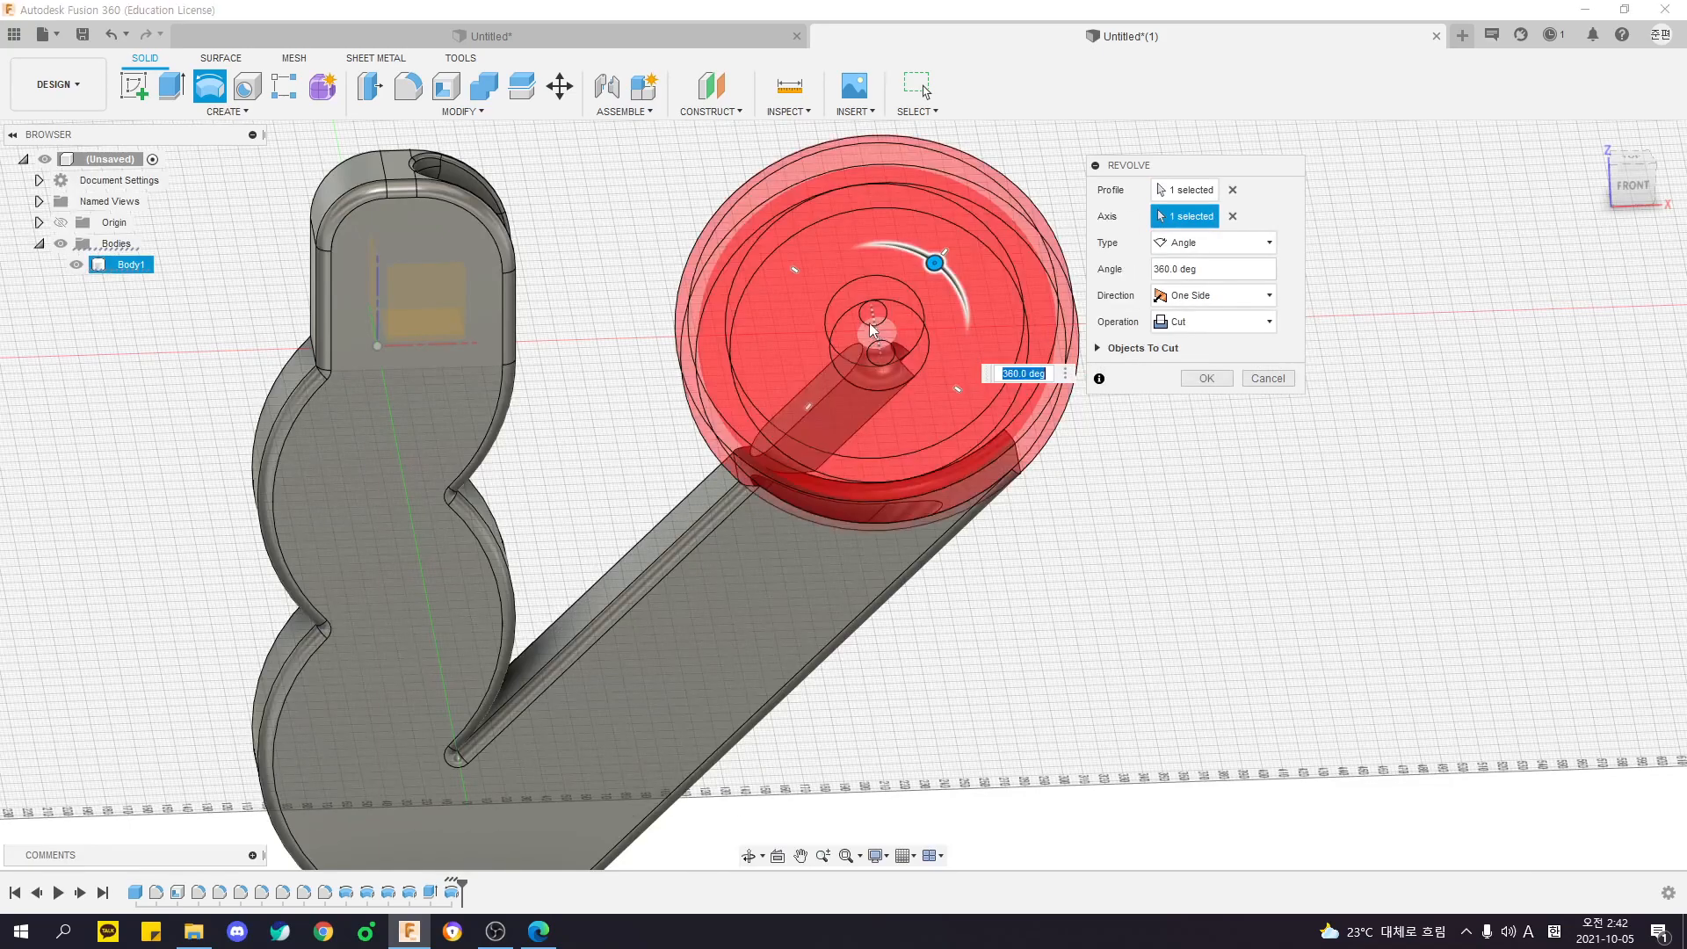
drag(933, 260, 750, 288)
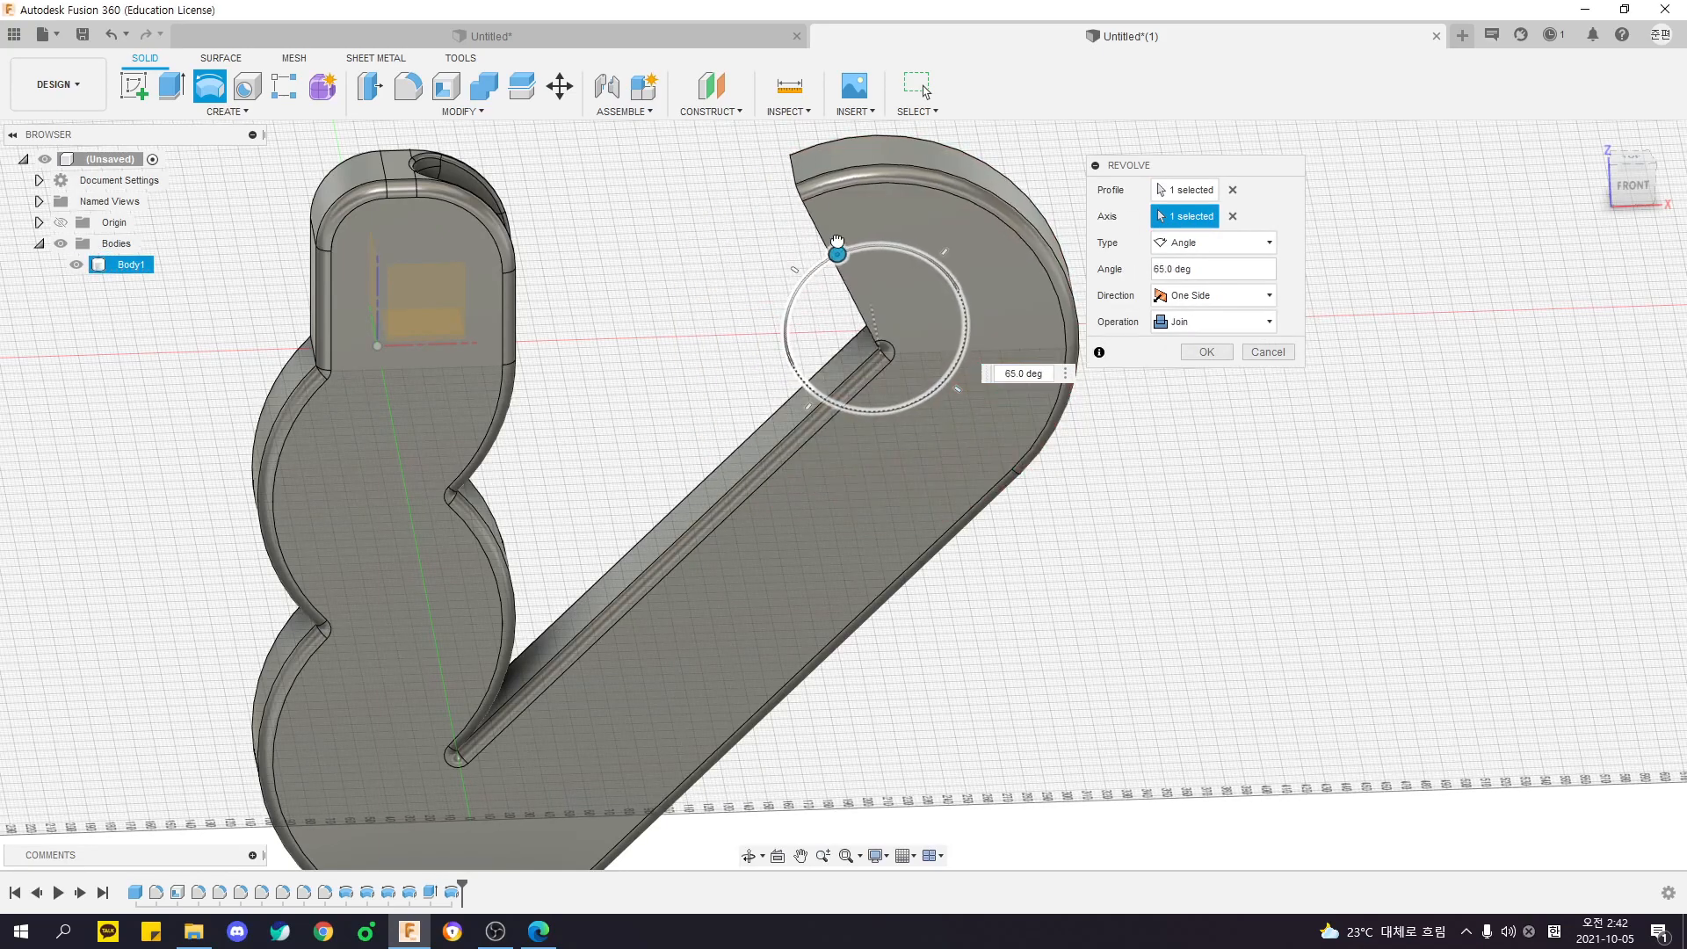
key(Return)
right_click(851, 214)
click(878, 226)
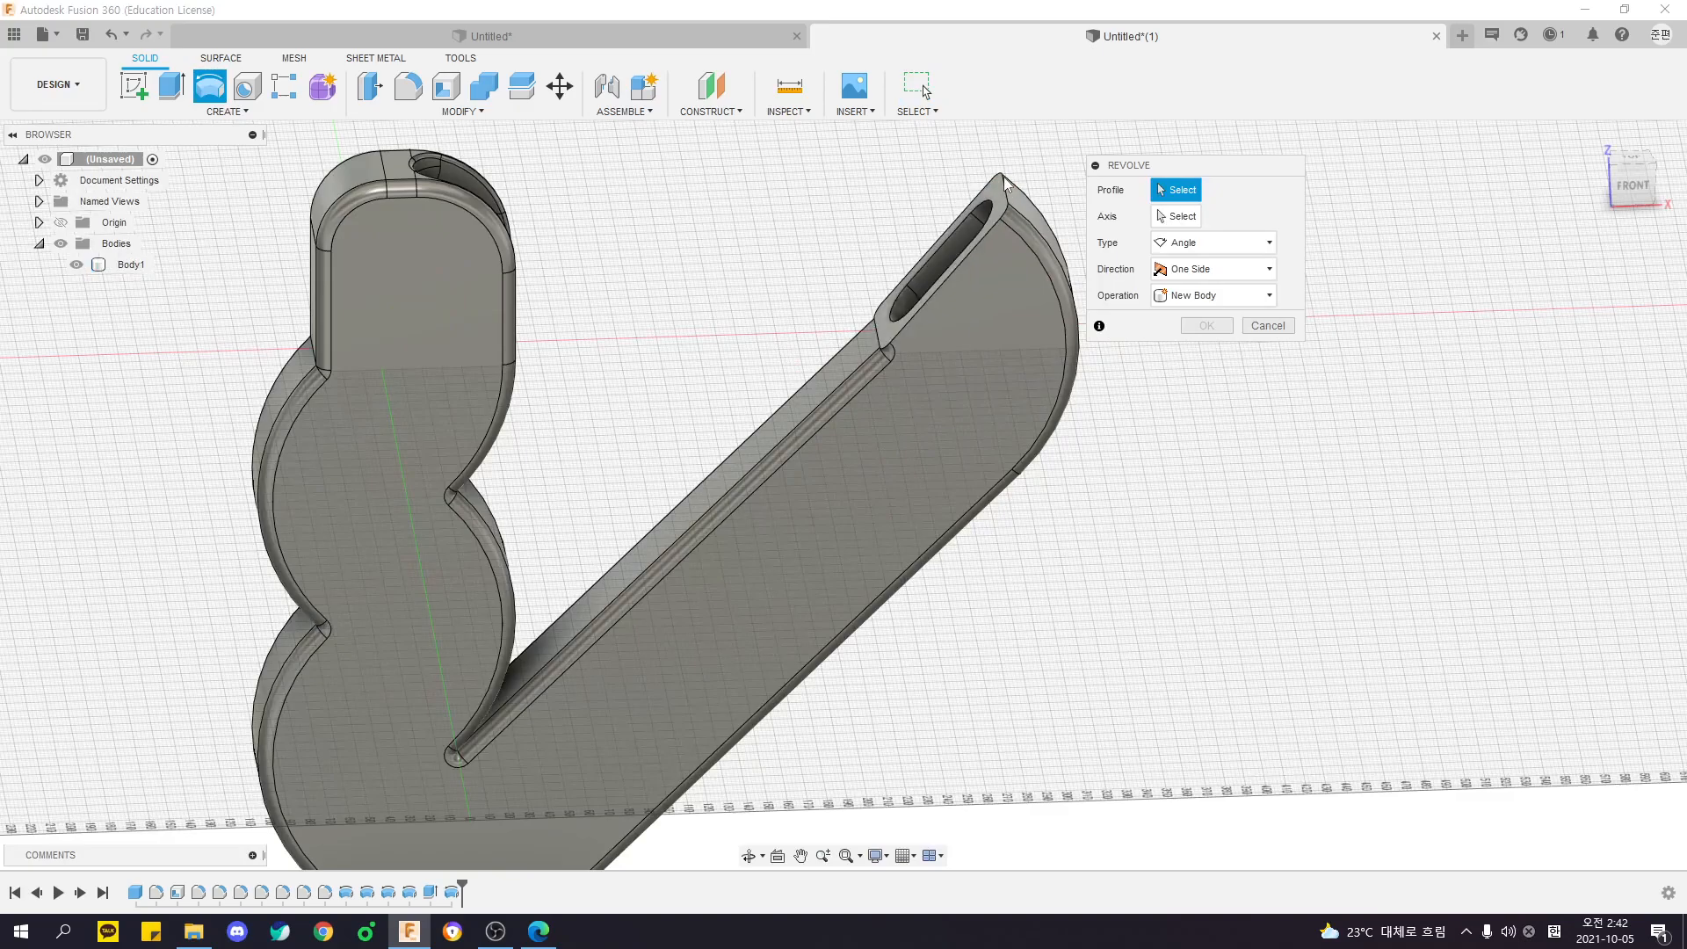
shift+middle_drag(992, 230, 696, 458)
shift+middle_drag(1026, 405, 814, 424)
click(762, 414)
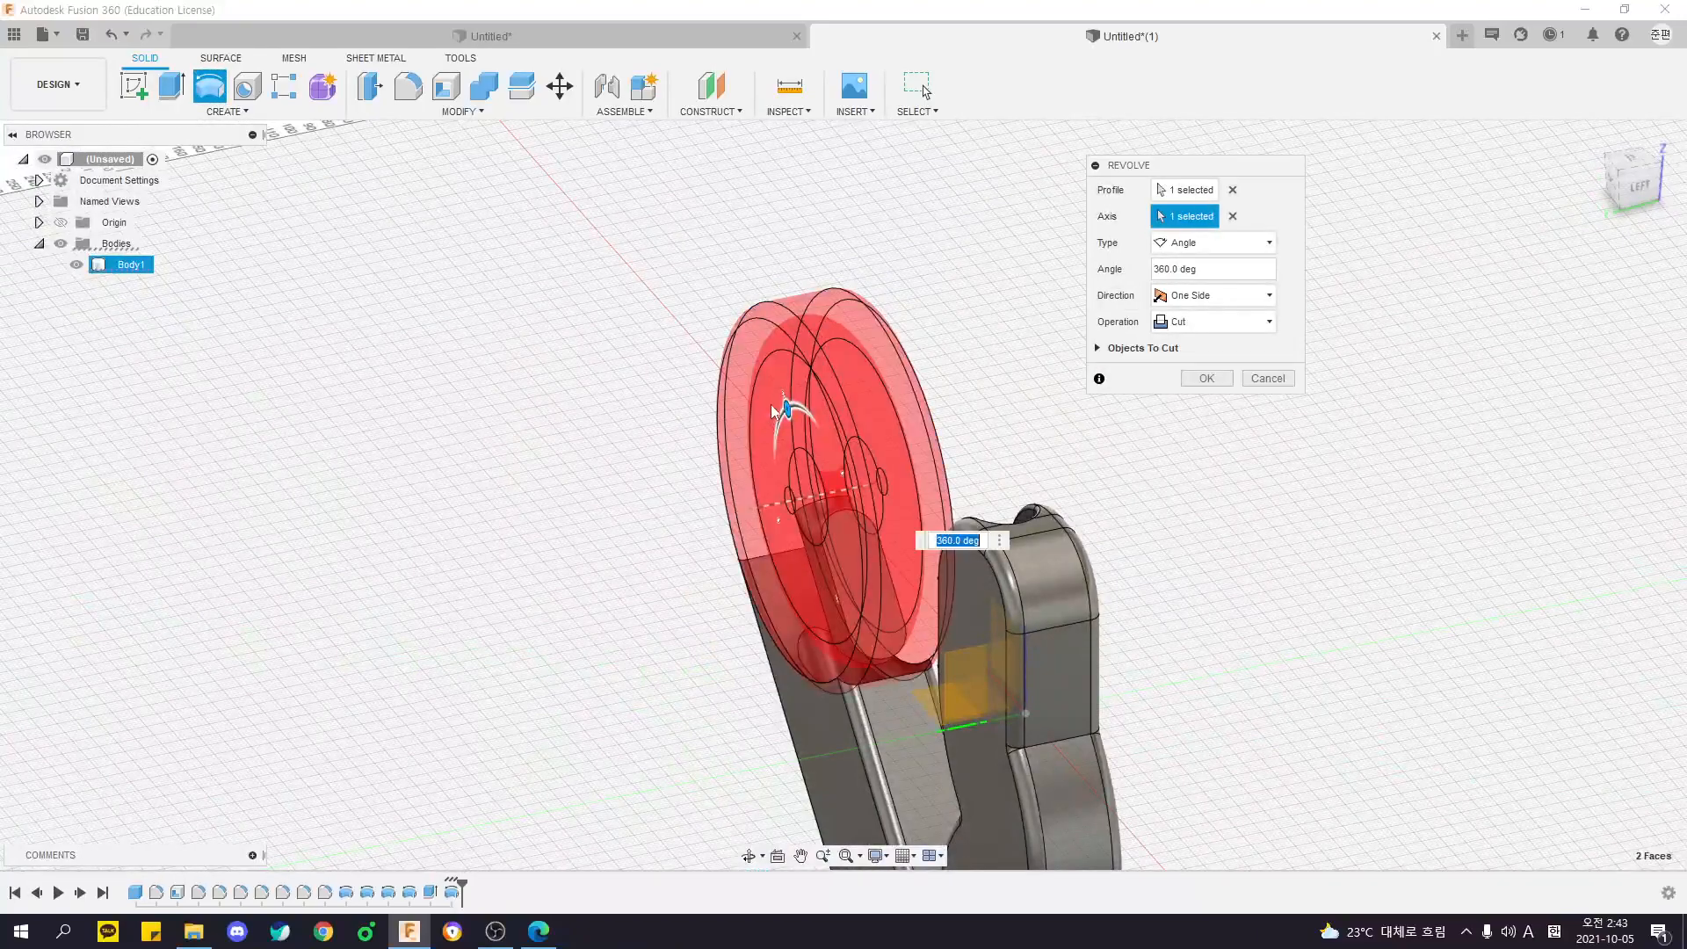
key(Escape)
- Try to revolve the curved tip's slotted end face sideways around its long side edge, joined to the body
right_click(686, 368)
click(716, 380)
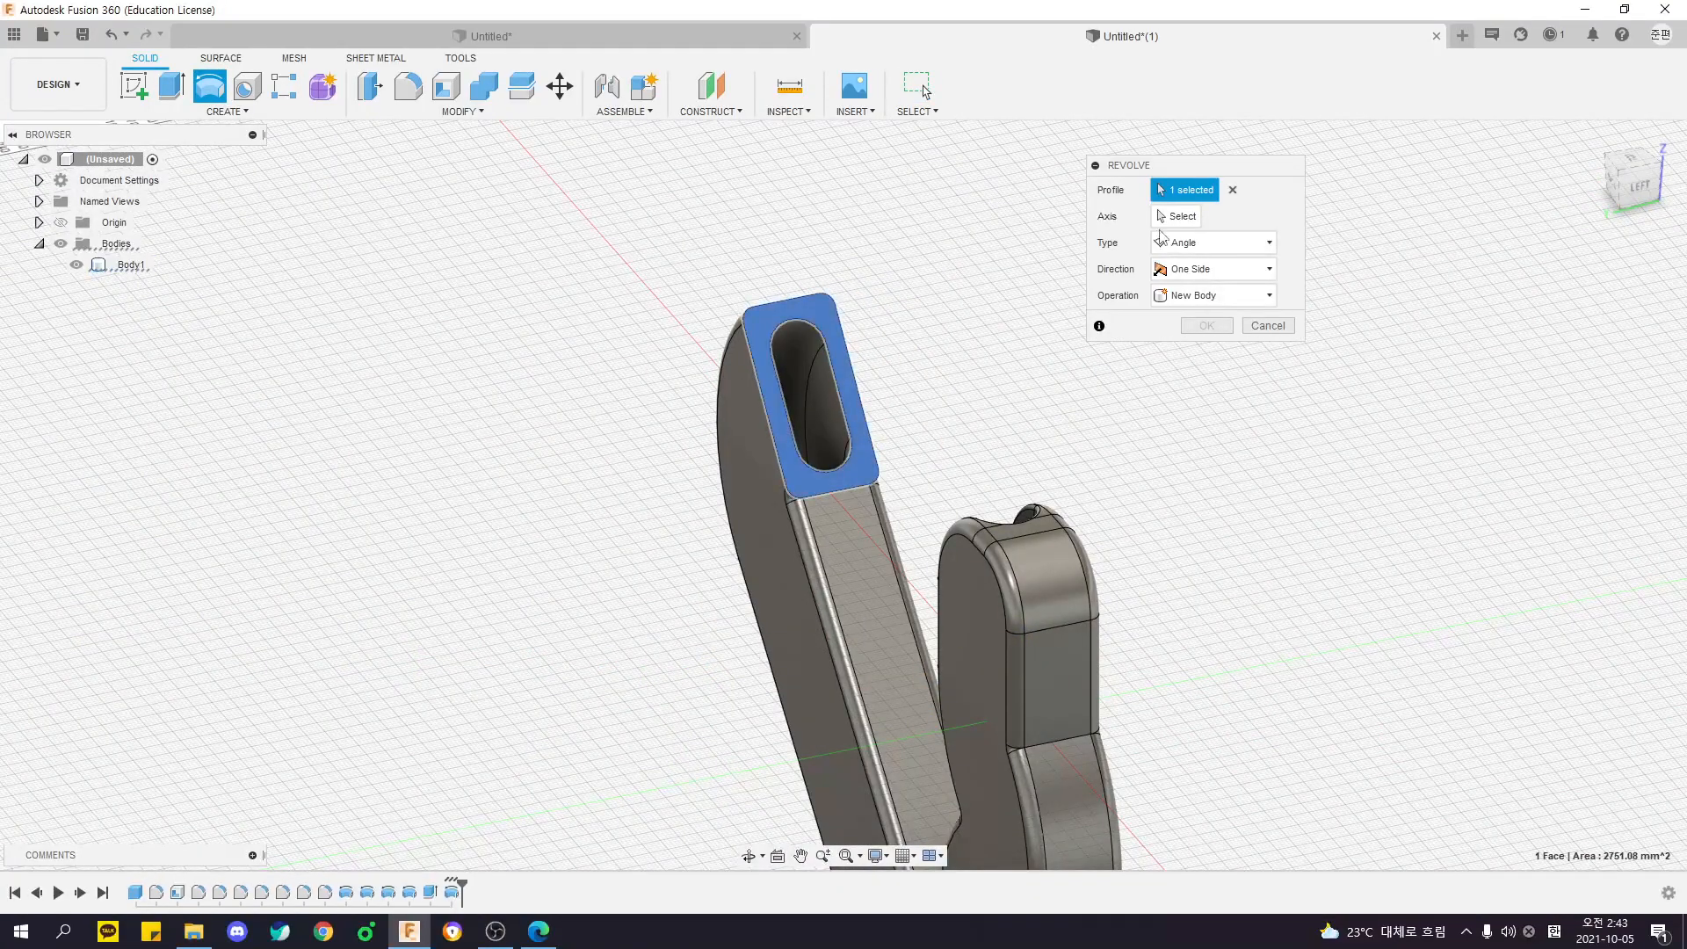
click(763, 401)
shift+middle_drag(763, 401, 707, 349)
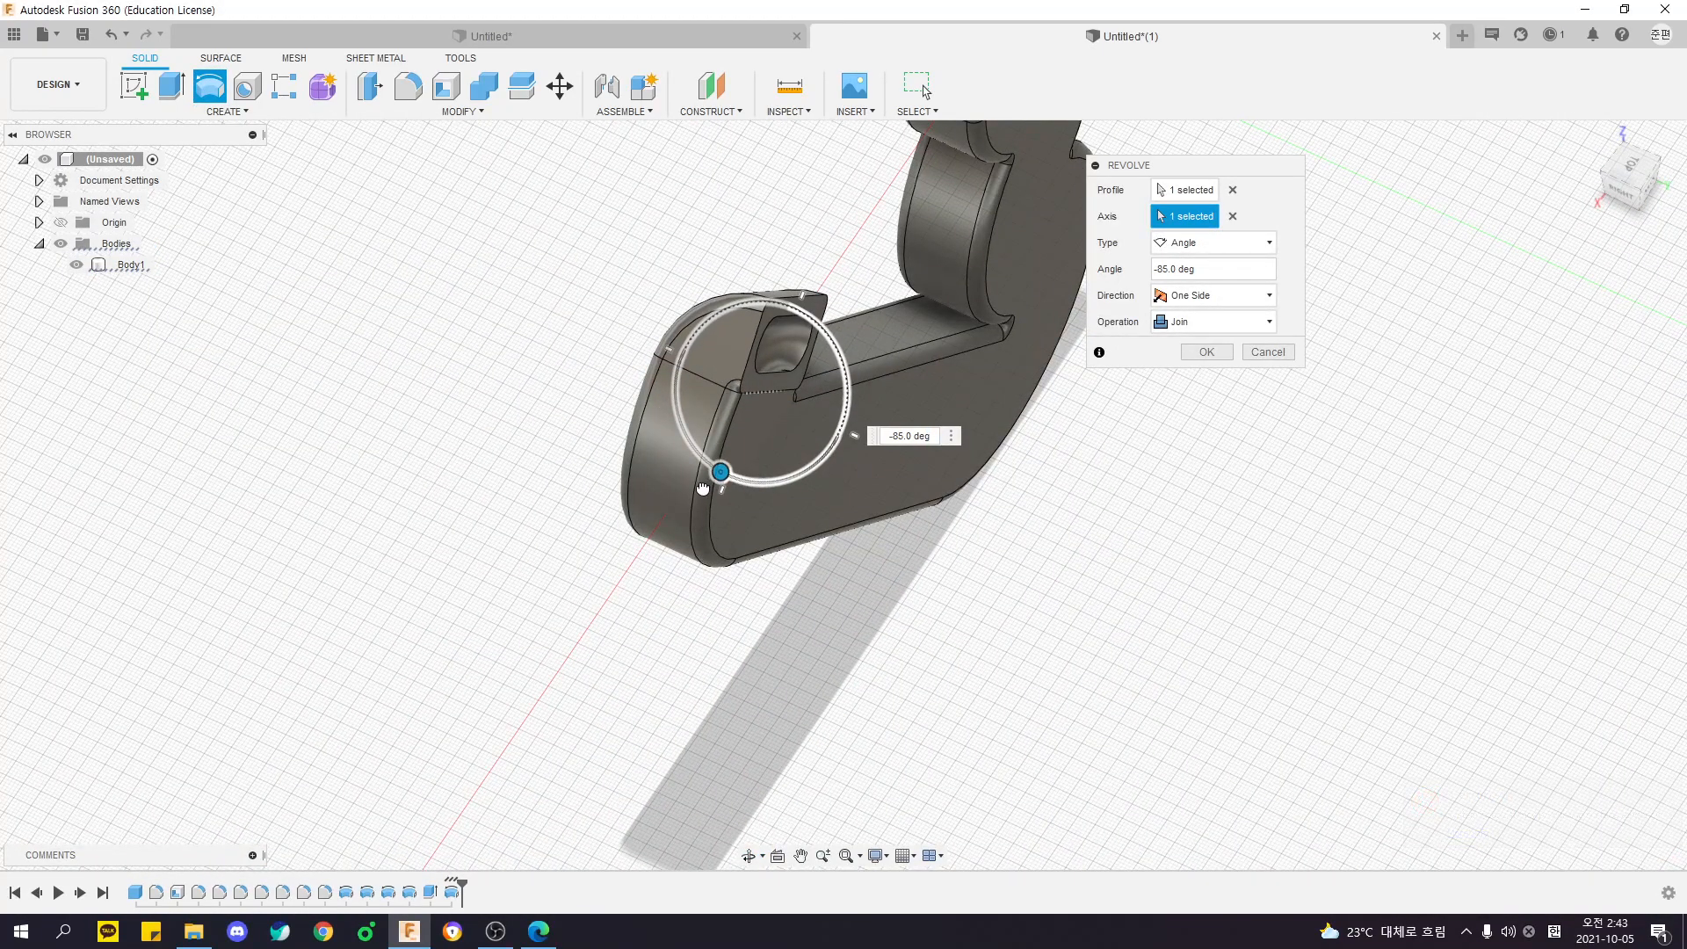
shift+middle_drag(615, 518, 678, 580)
key(Return)
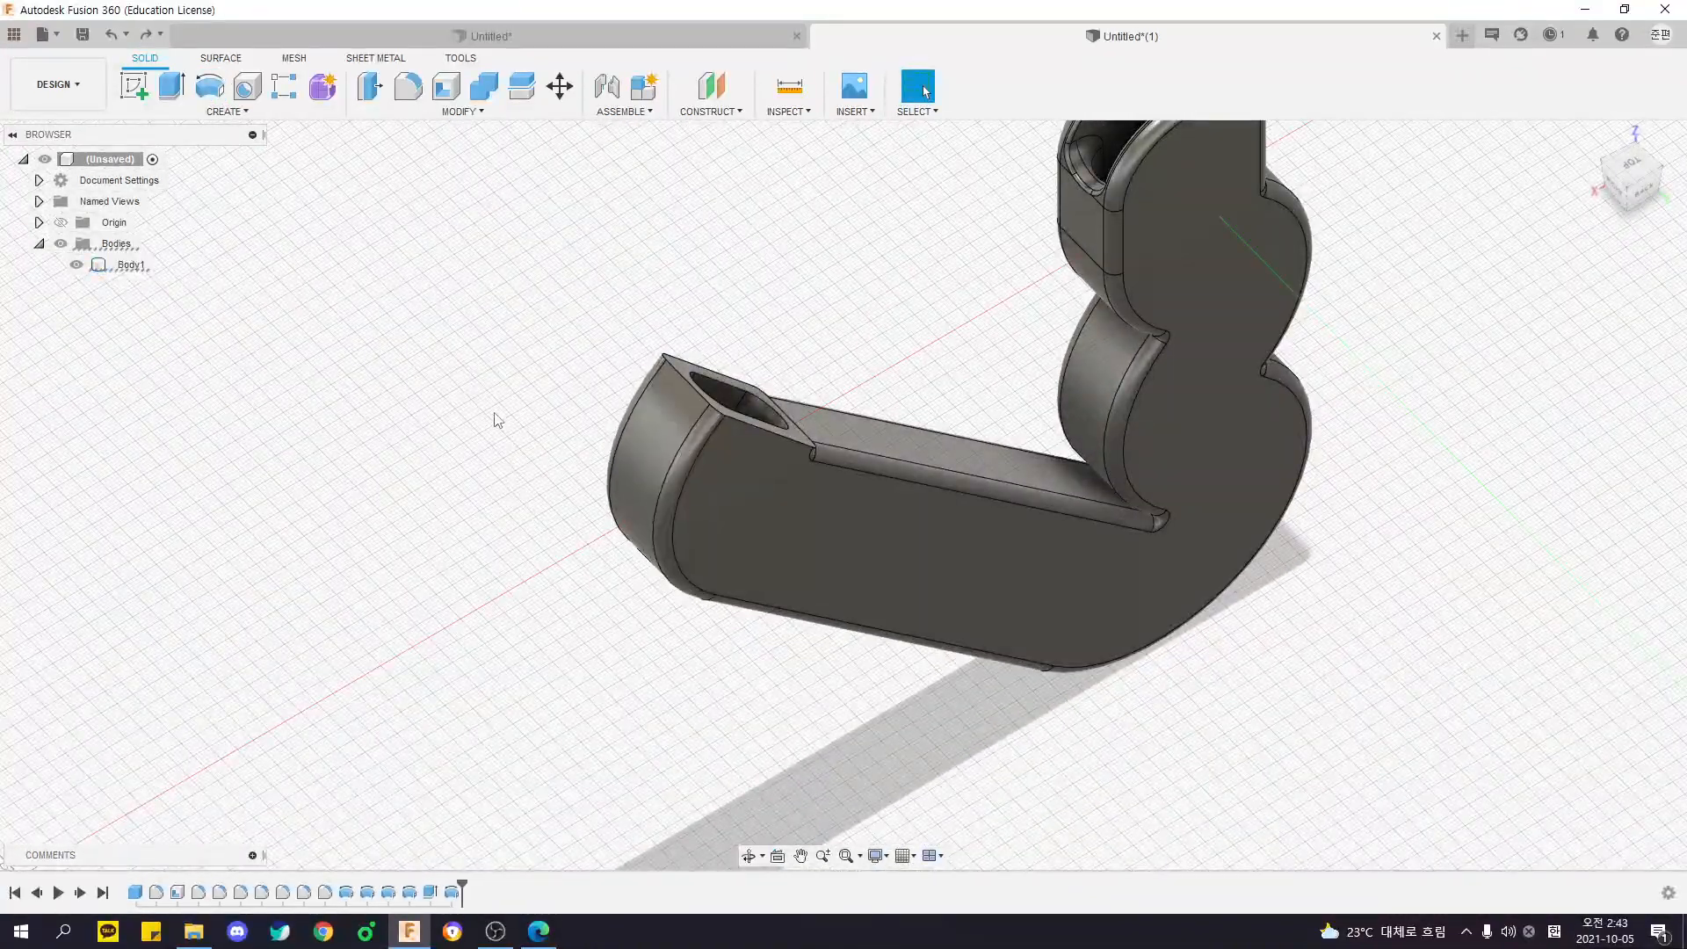
- Try again to revolve the tip's end face around its long side edge, with an angle of 280 degrees
click(530, 427)
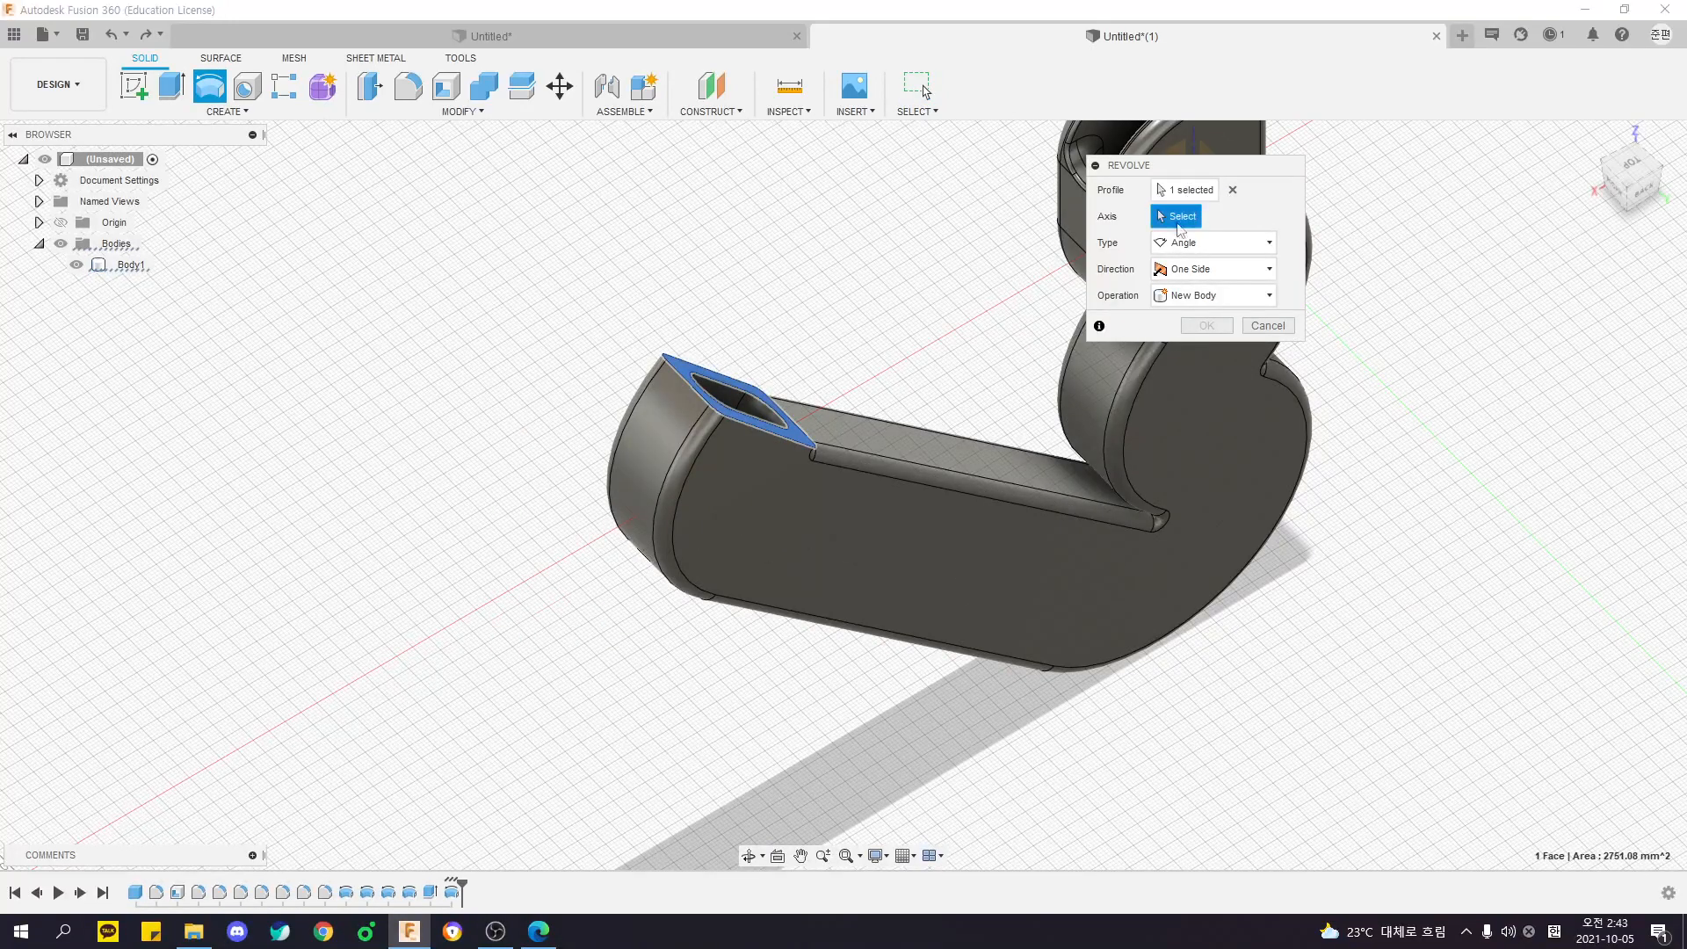
click(770, 439)
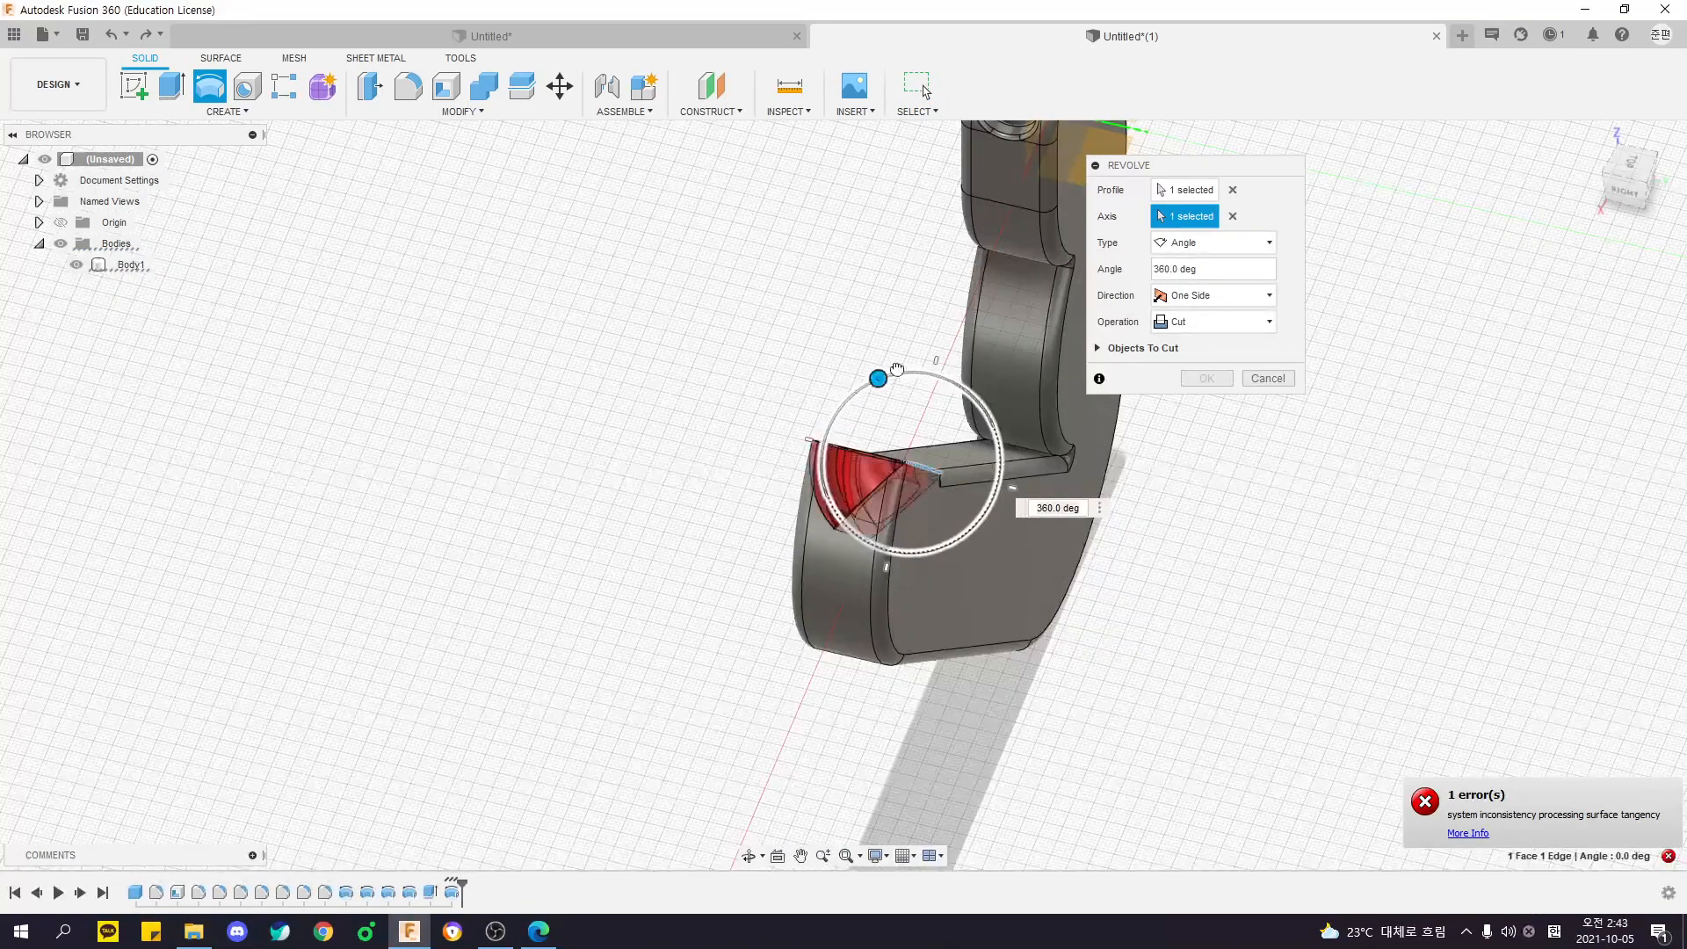
drag(894, 372, 841, 500)
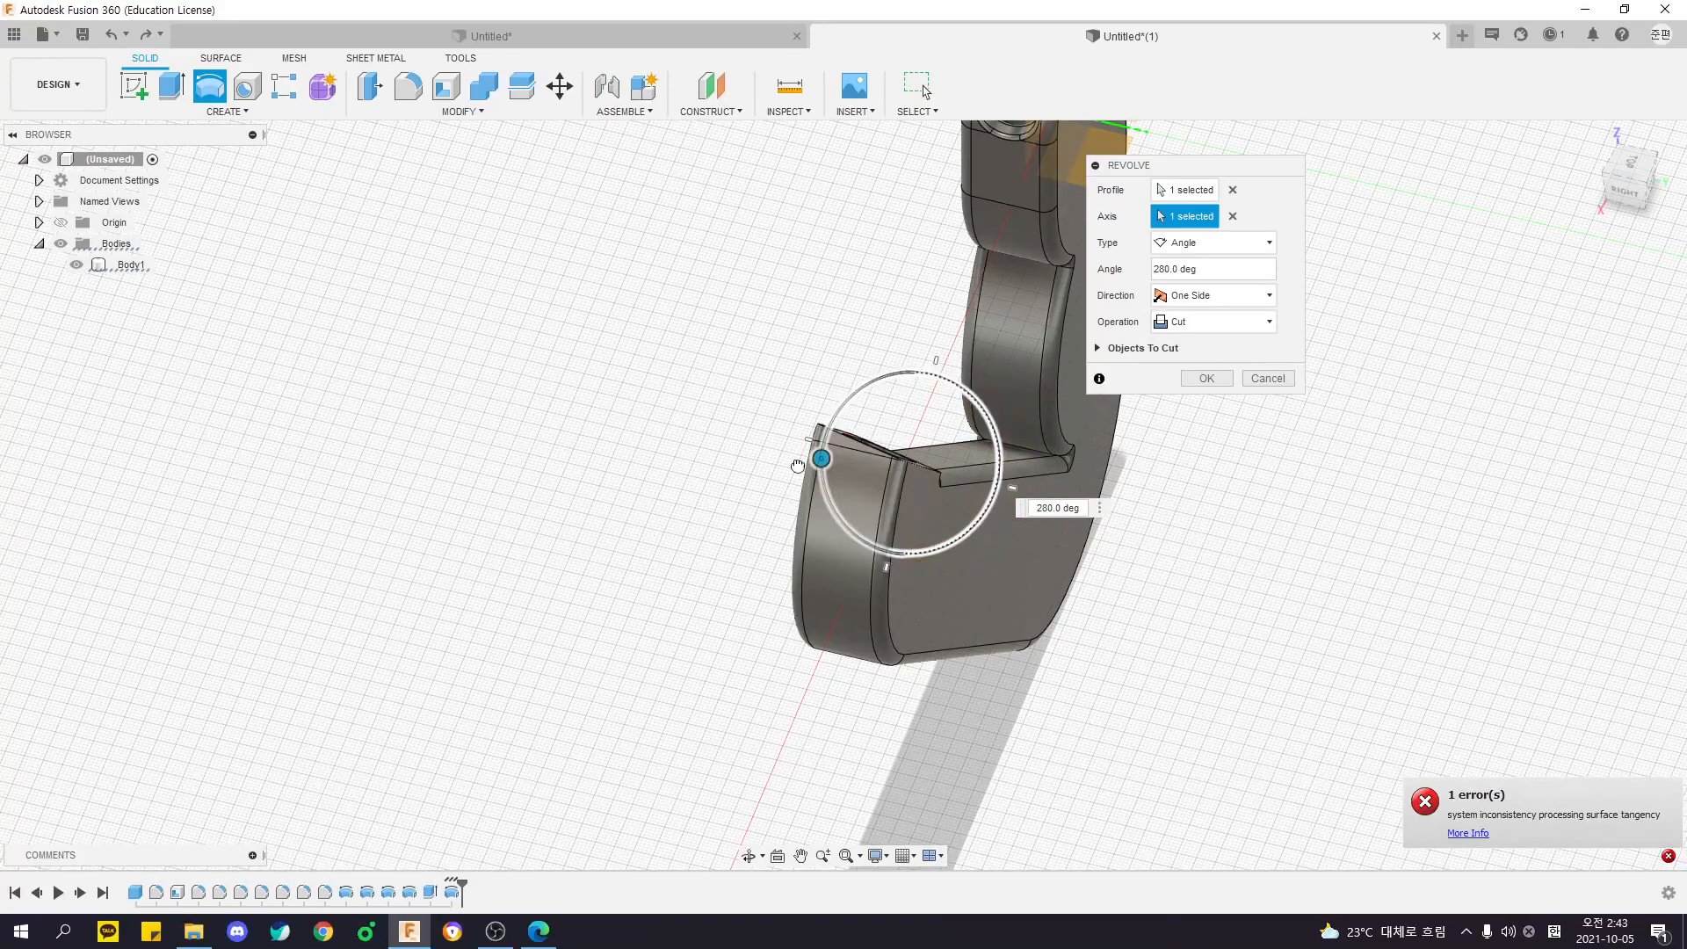
key(Return)
shift+middle_drag(864, 591, 706, 572)
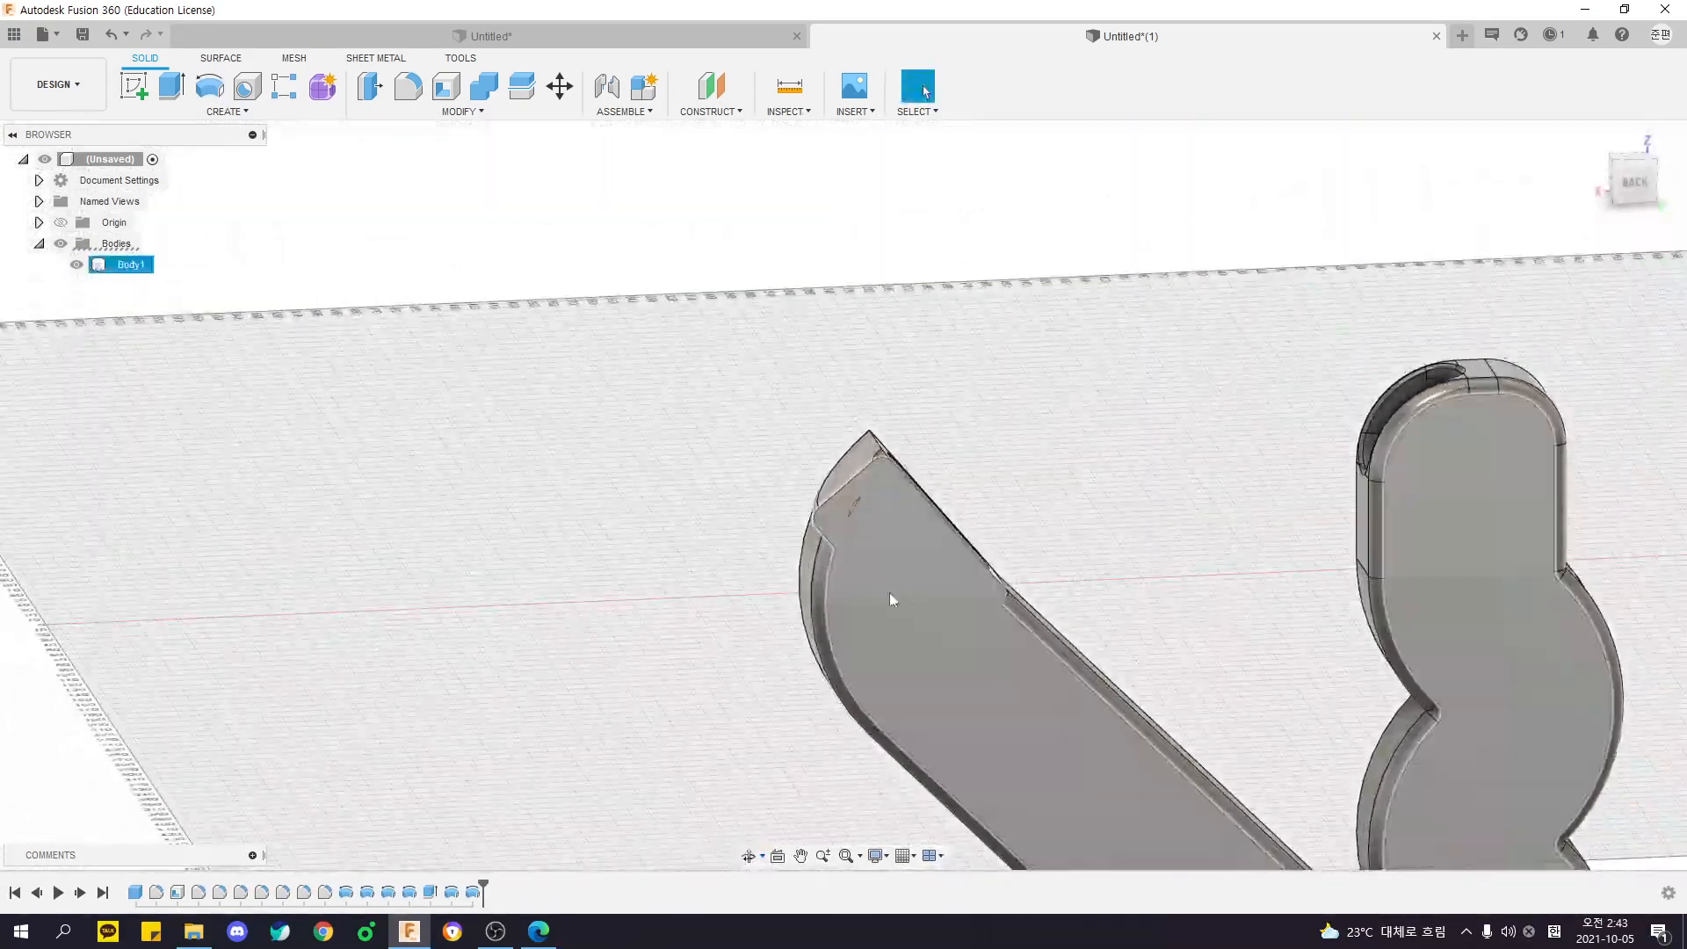
scroll(904, 550, down, 5)
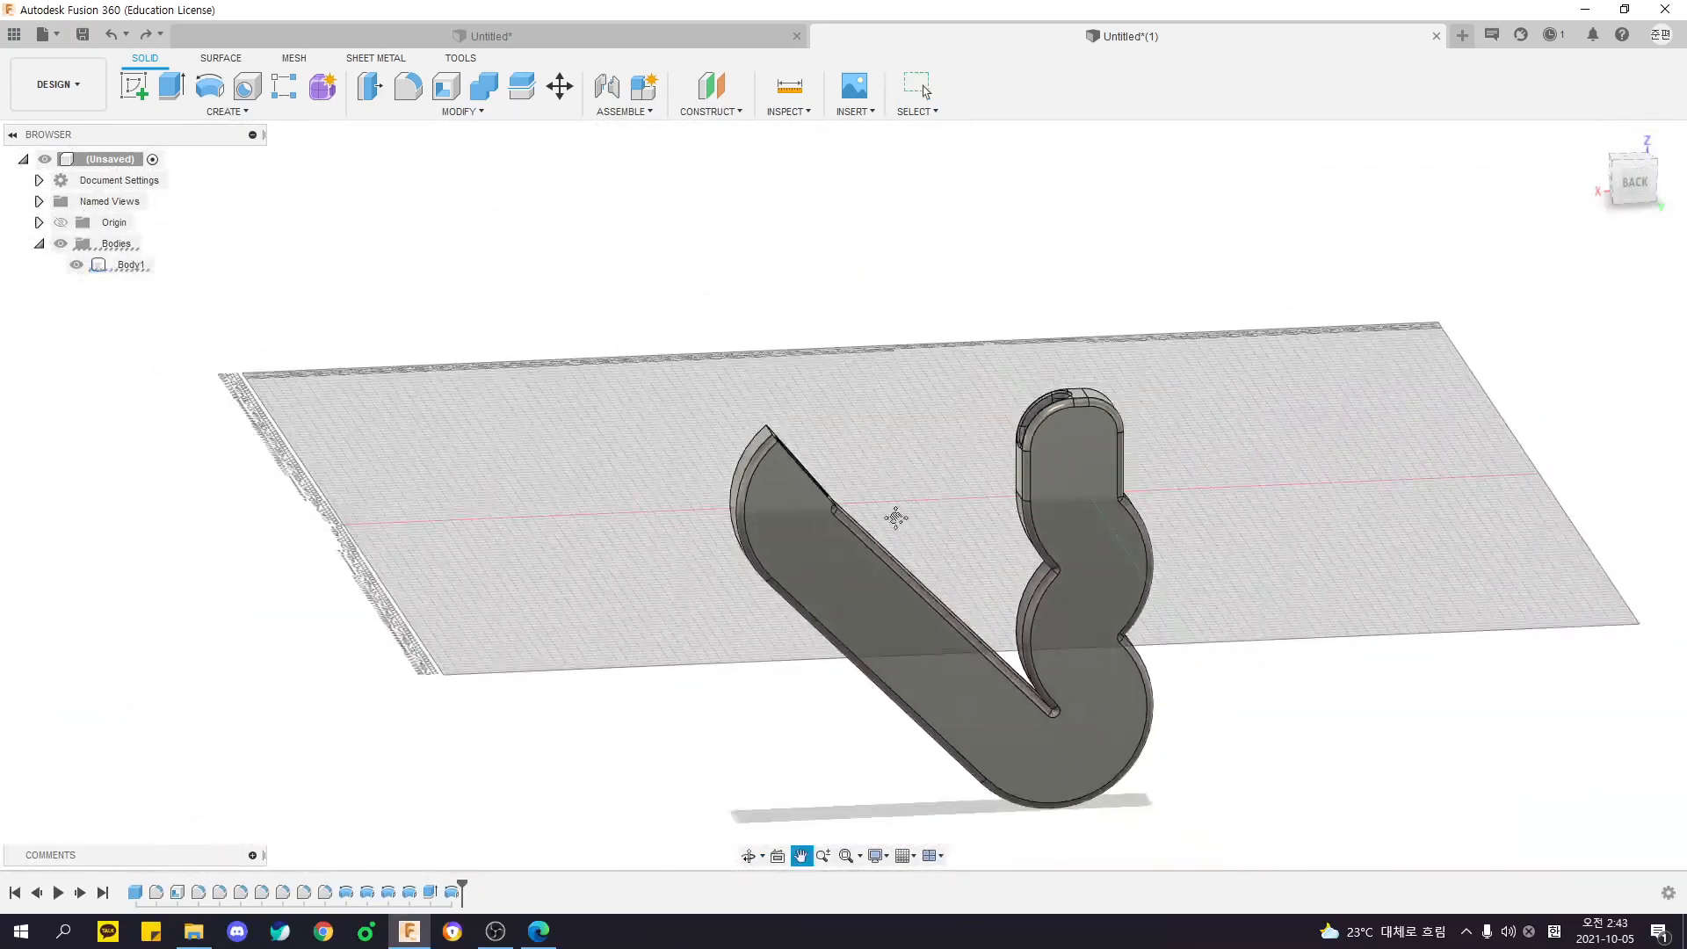
- View the whole body from the front and look up Press Pull among the modifying commands
shift+middle_drag(894, 441, 721, 456)
shift+middle_drag(1133, 472, 1155, 425)
middle_drag(1024, 403, 1040, 329)
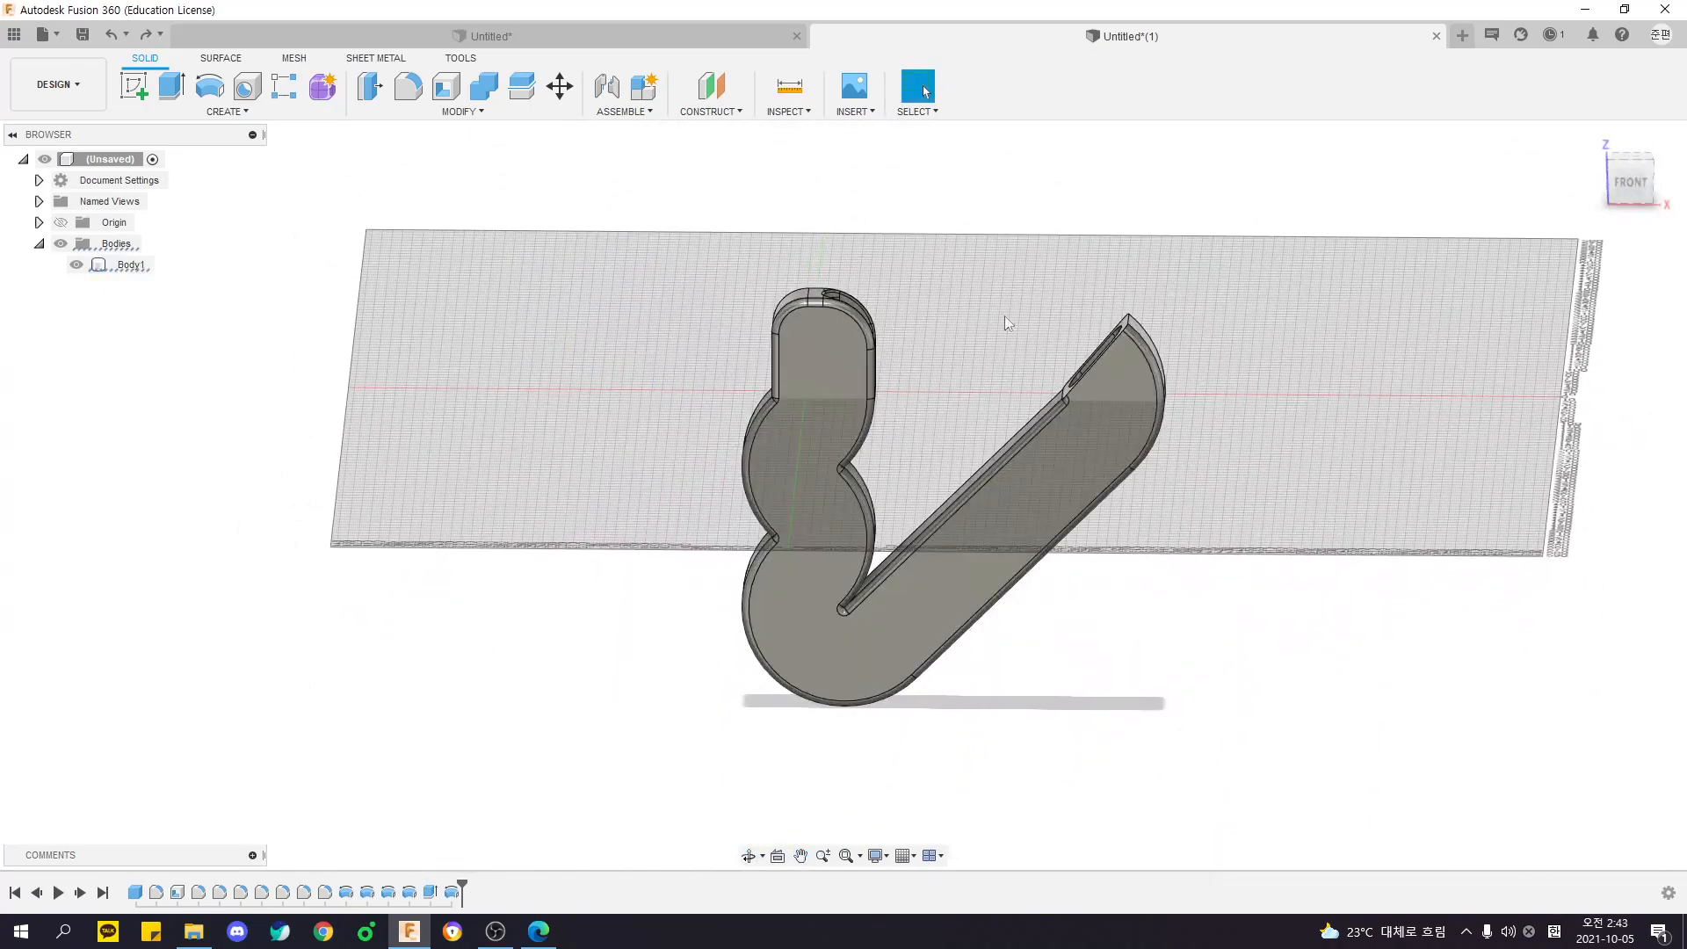
click(461, 113)
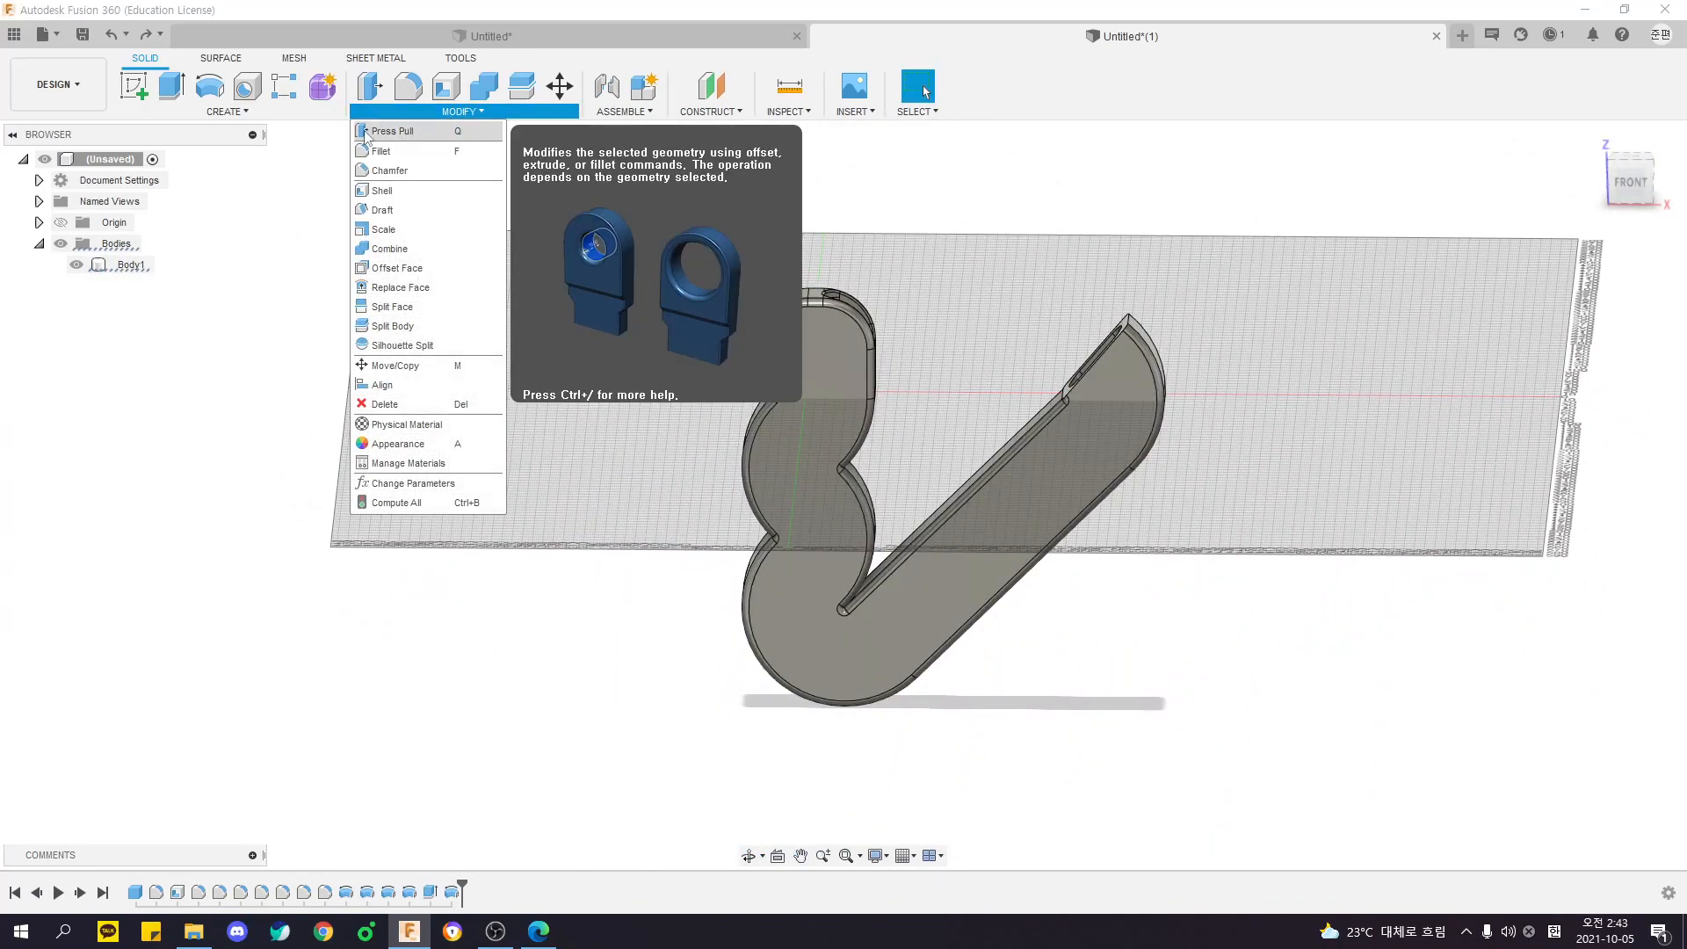
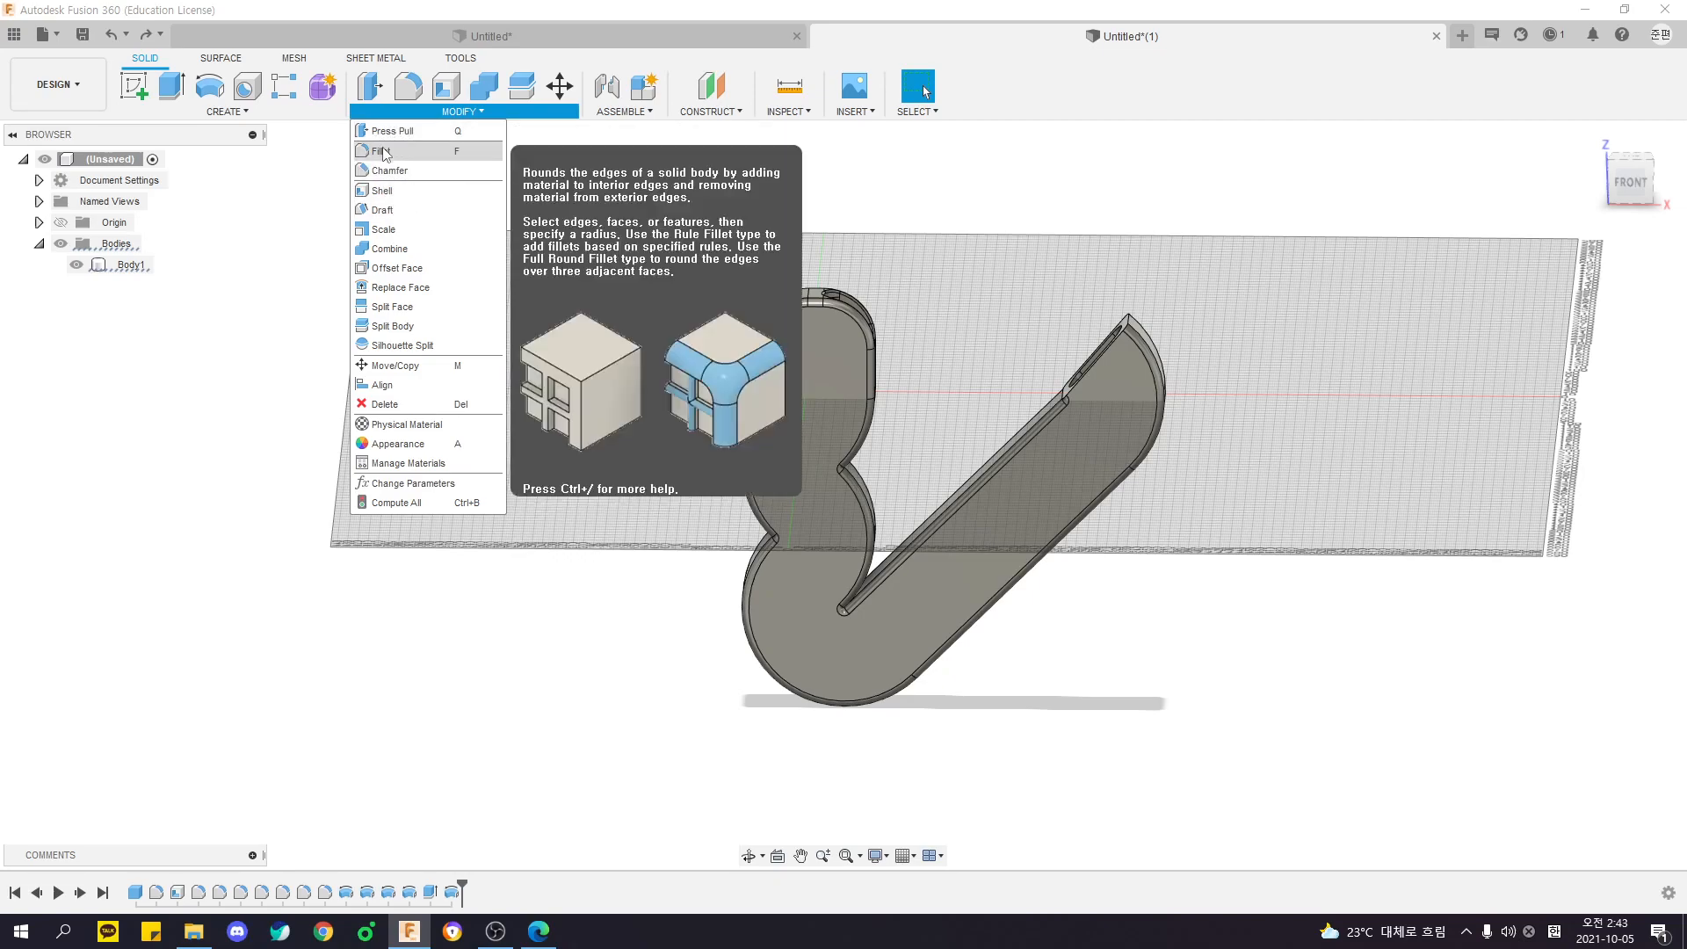
- Try to fillet the four short concave edges in the body's side notches, including the deep V notch, with a 2 mm radius
shift+middle_drag(795, 310, 877, 313)
scroll(839, 387, up, 3)
key(f)
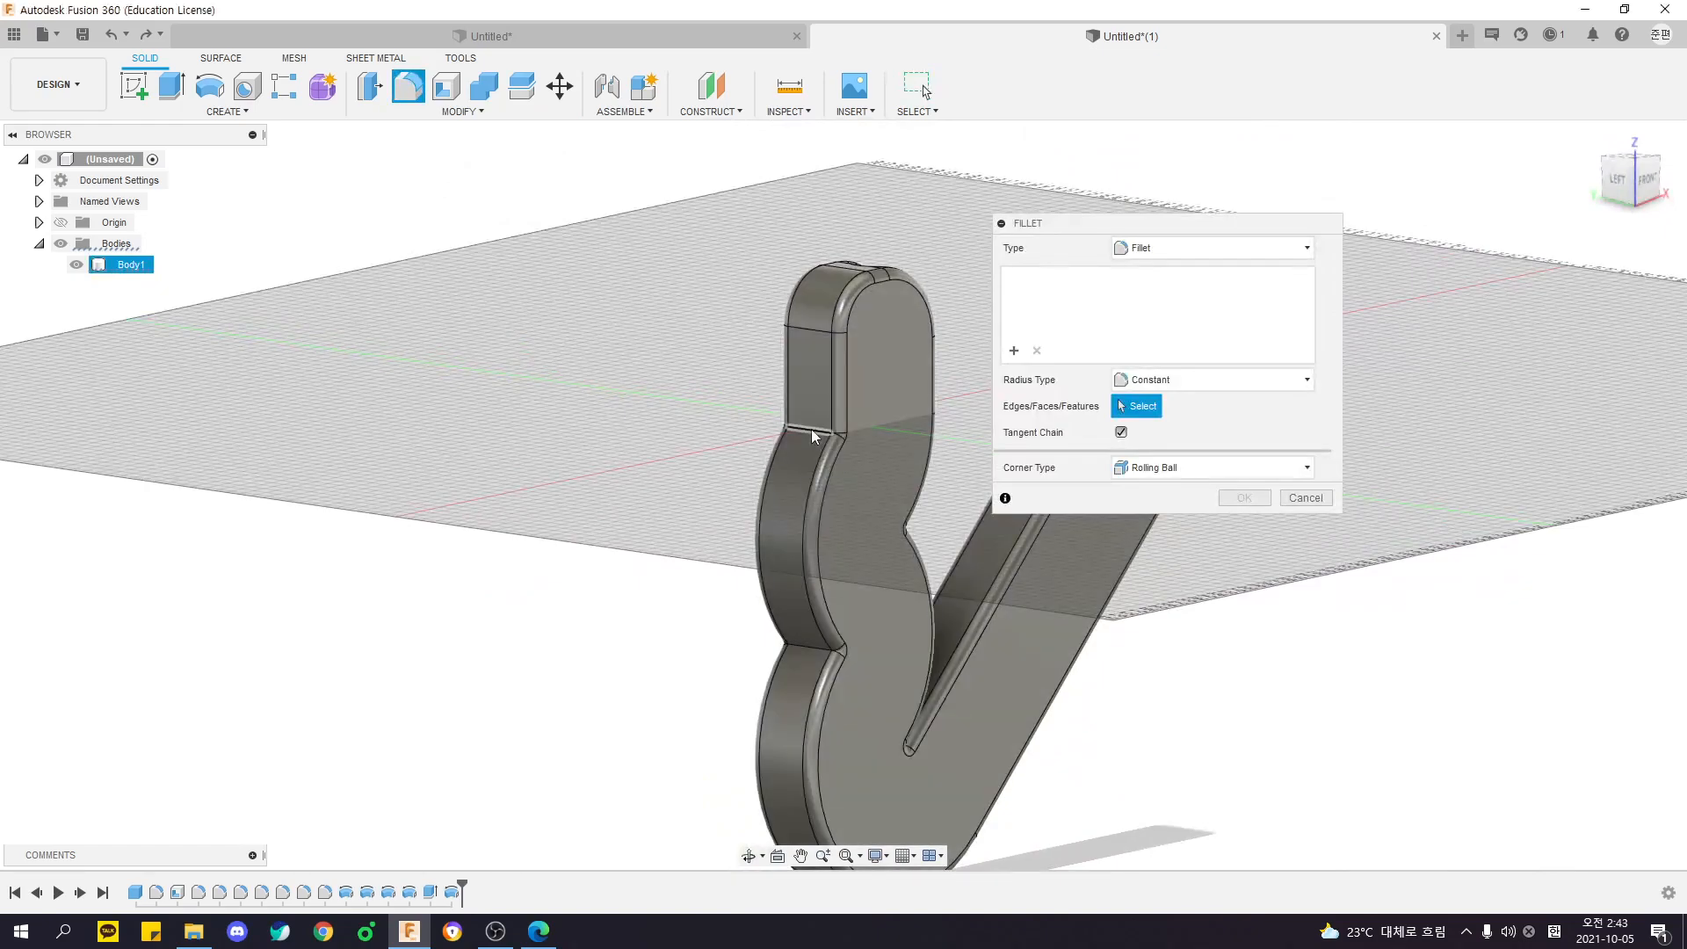
click(808, 429)
click(798, 647)
shift+middle_drag(798, 646, 822, 550)
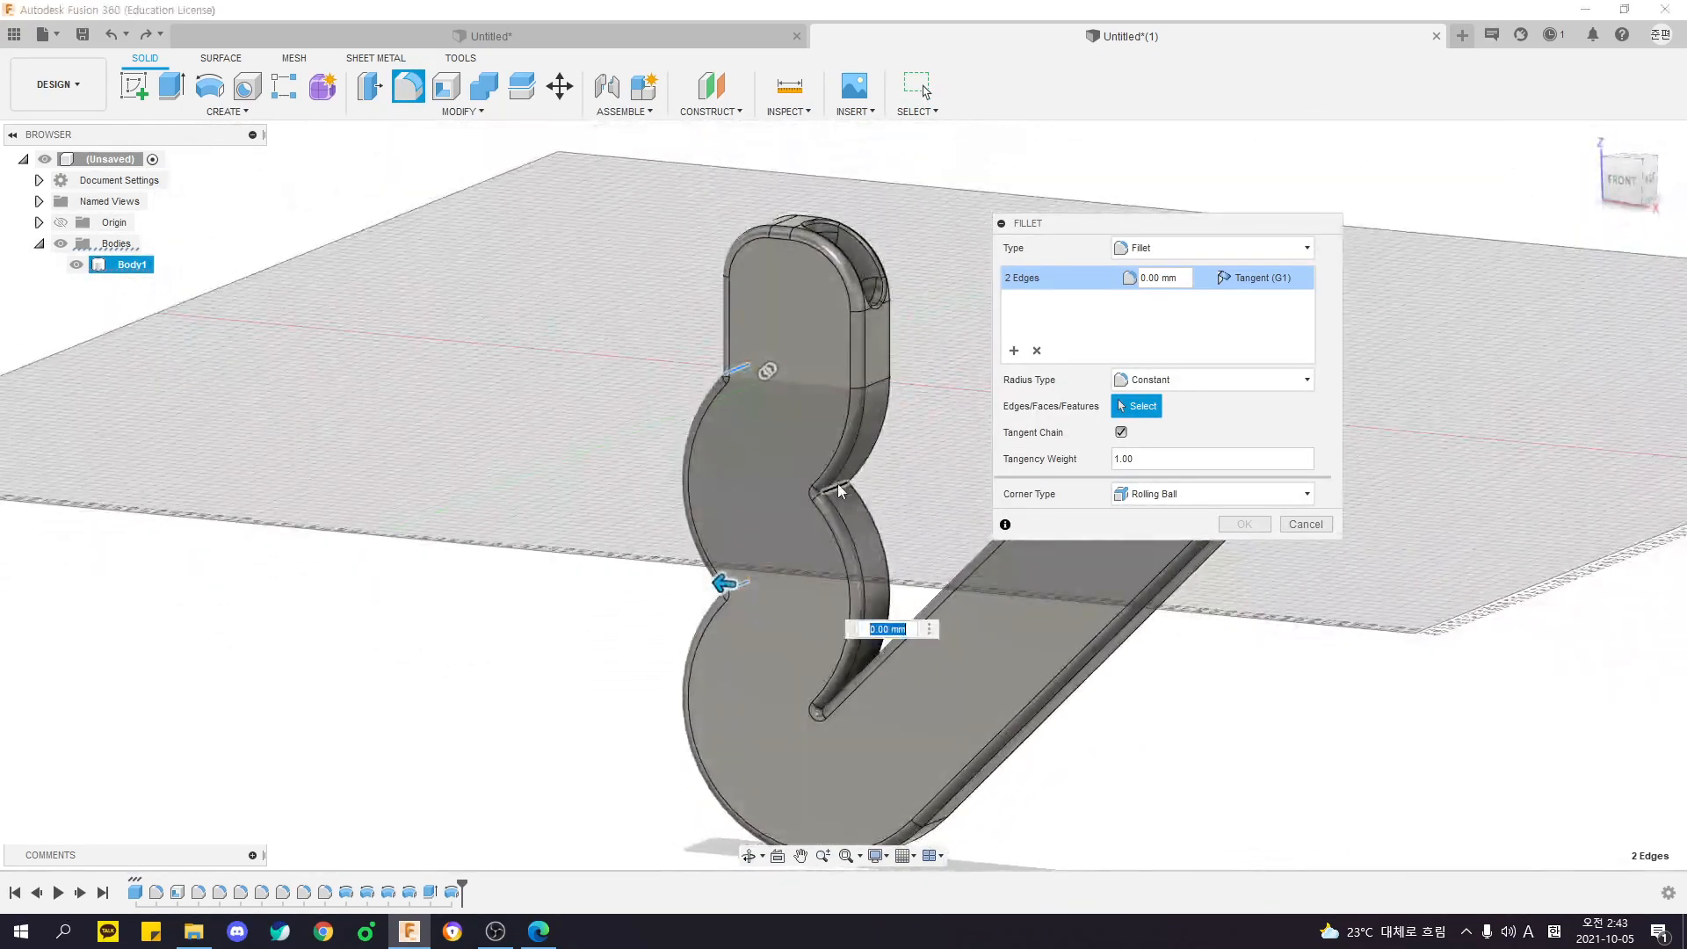
click(837, 484)
scroll(821, 487, up, 3)
shift+middle_drag(822, 490, 646, 733)
click(946, 614)
scroll(645, 733, down, 3)
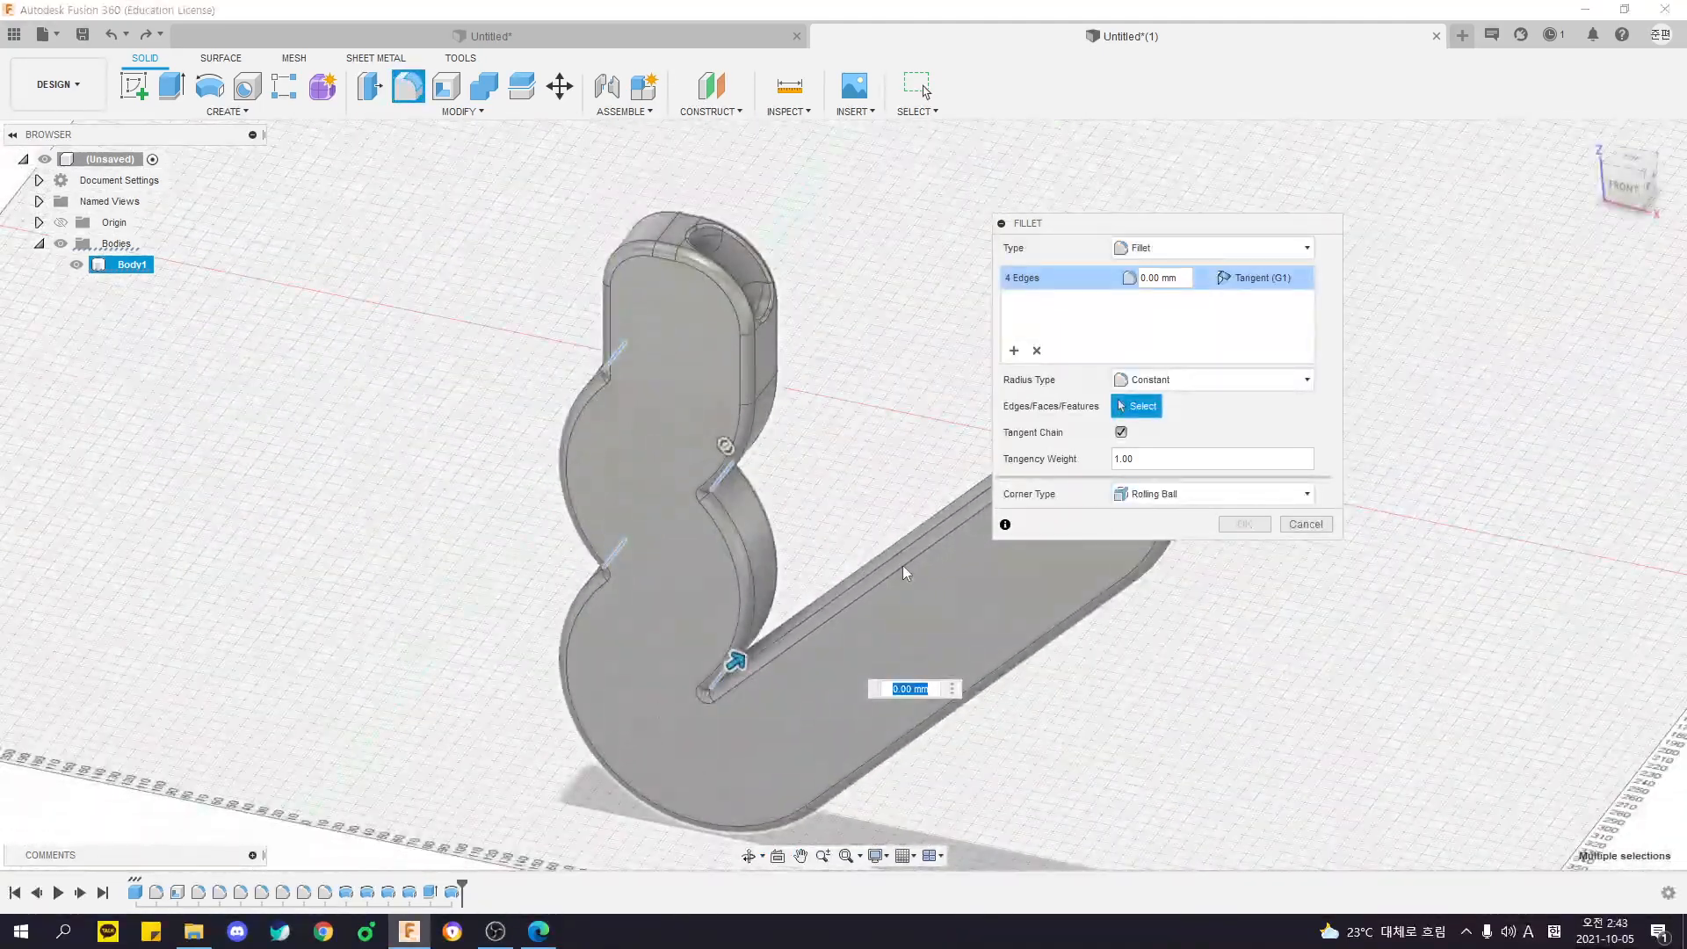
text(2)
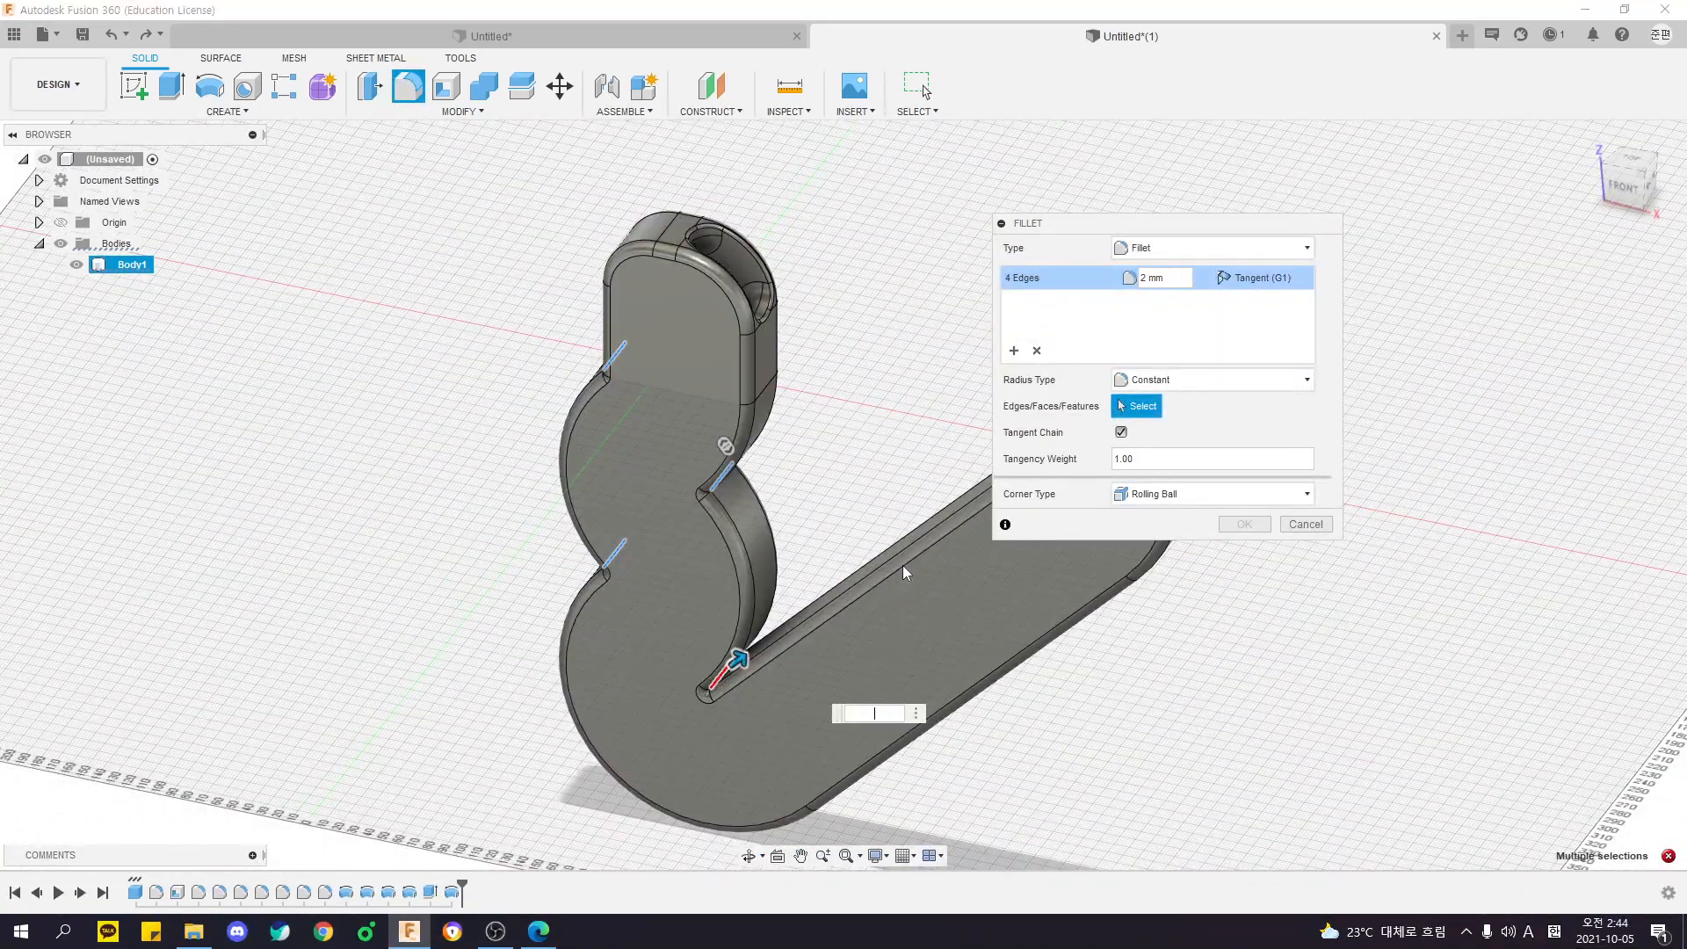
- Exclude the deep V notch edge and fillet the three remaining notch edges with a 30 mm radius
click(725, 686)
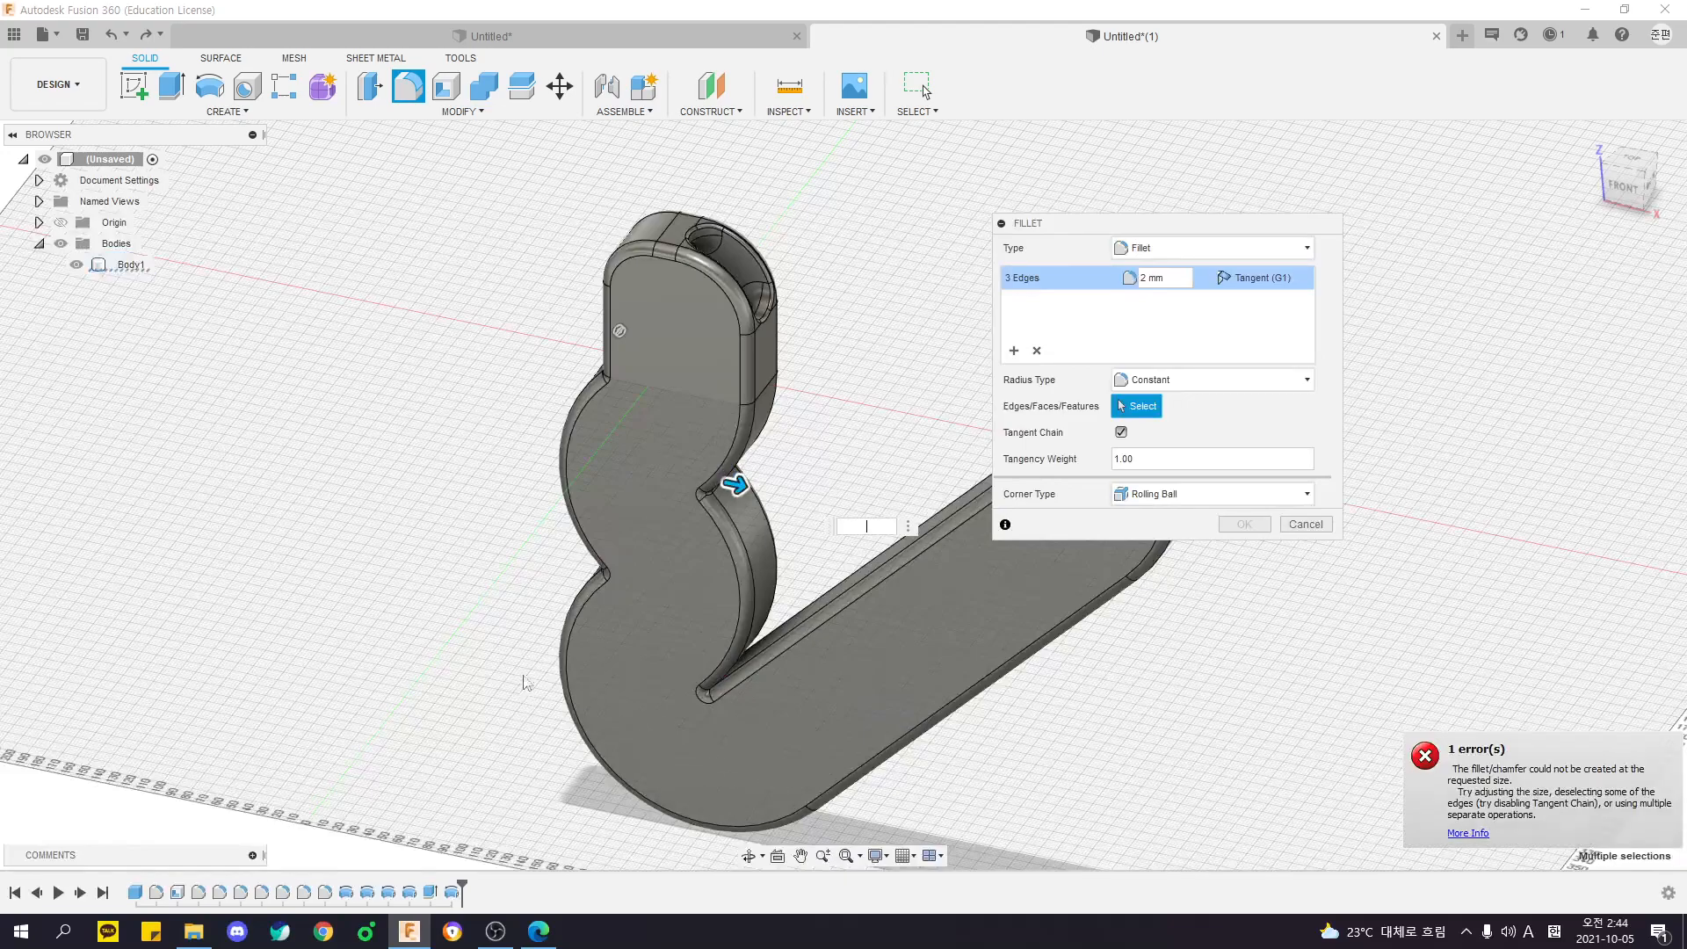
shift+middle_drag(726, 686, 546, 615)
shift+middle_drag(828, 464, 840, 415)
text(5)
key(BackSpace)
text(10)
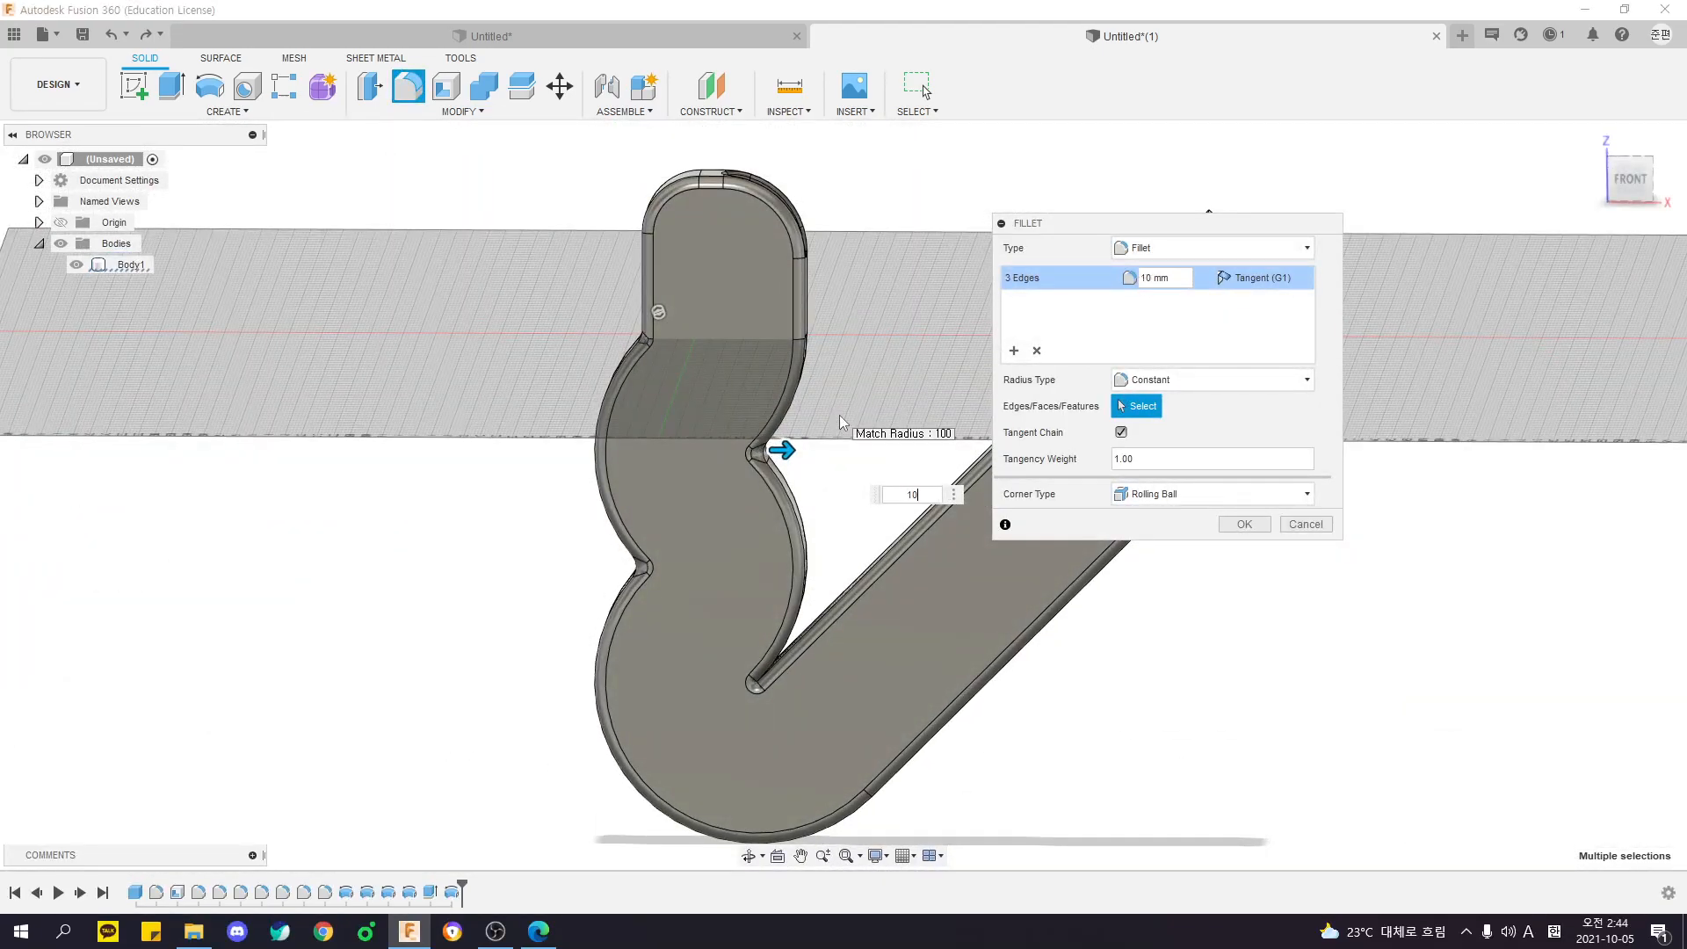
key(BackSpace)
text(20)
key(BackSpace)
key(BackSpace)
text(30)
key(Return)
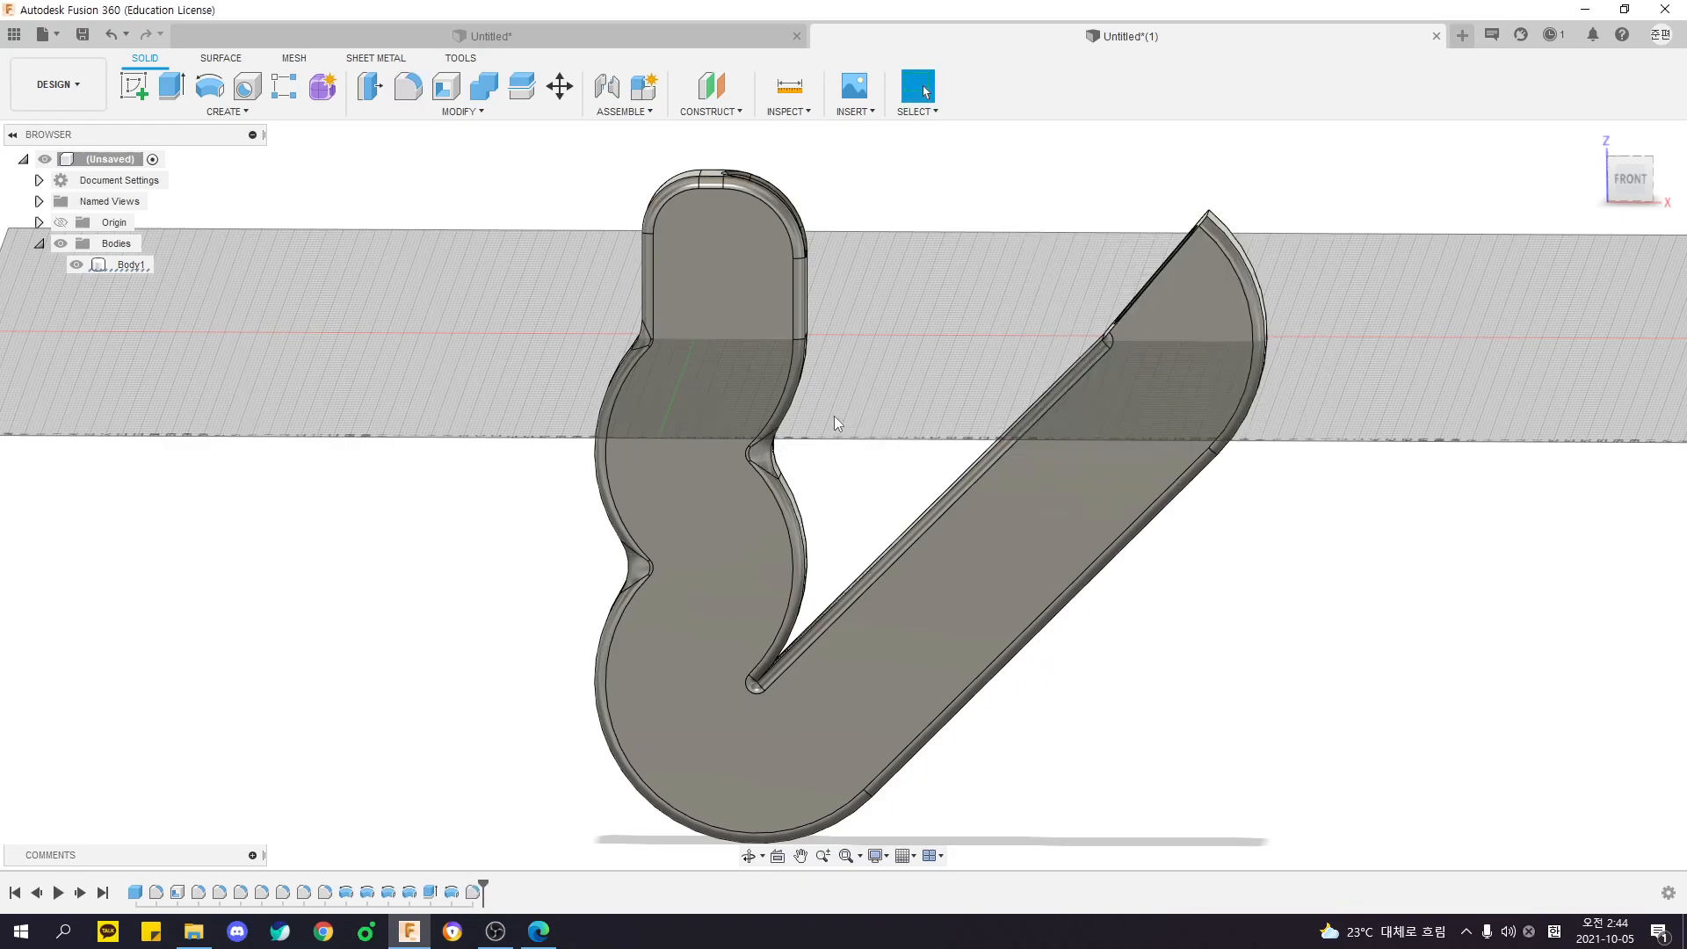
- Try to fillet the deep V notch's inner edge separately with radii of 10, 20, 5 and 3 mm
shift+middle_drag(786, 479, 850, 536)
scroll(830, 628, up, 4)
shift+middle_drag(815, 633, 775, 657)
key(f)
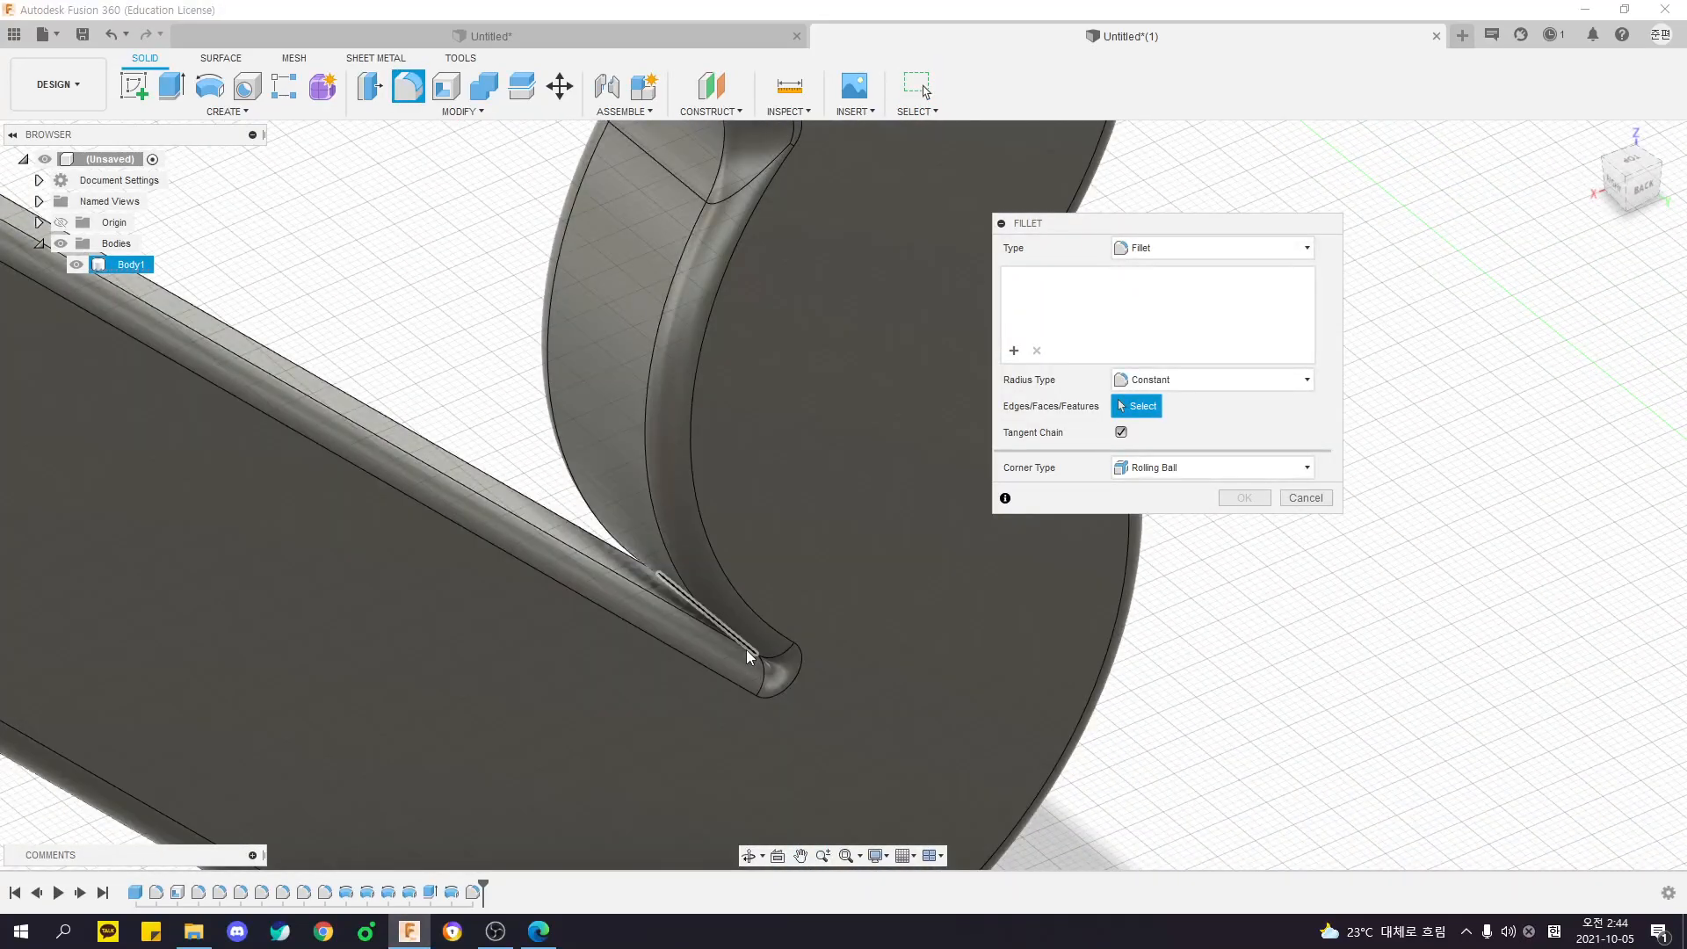
click(744, 653)
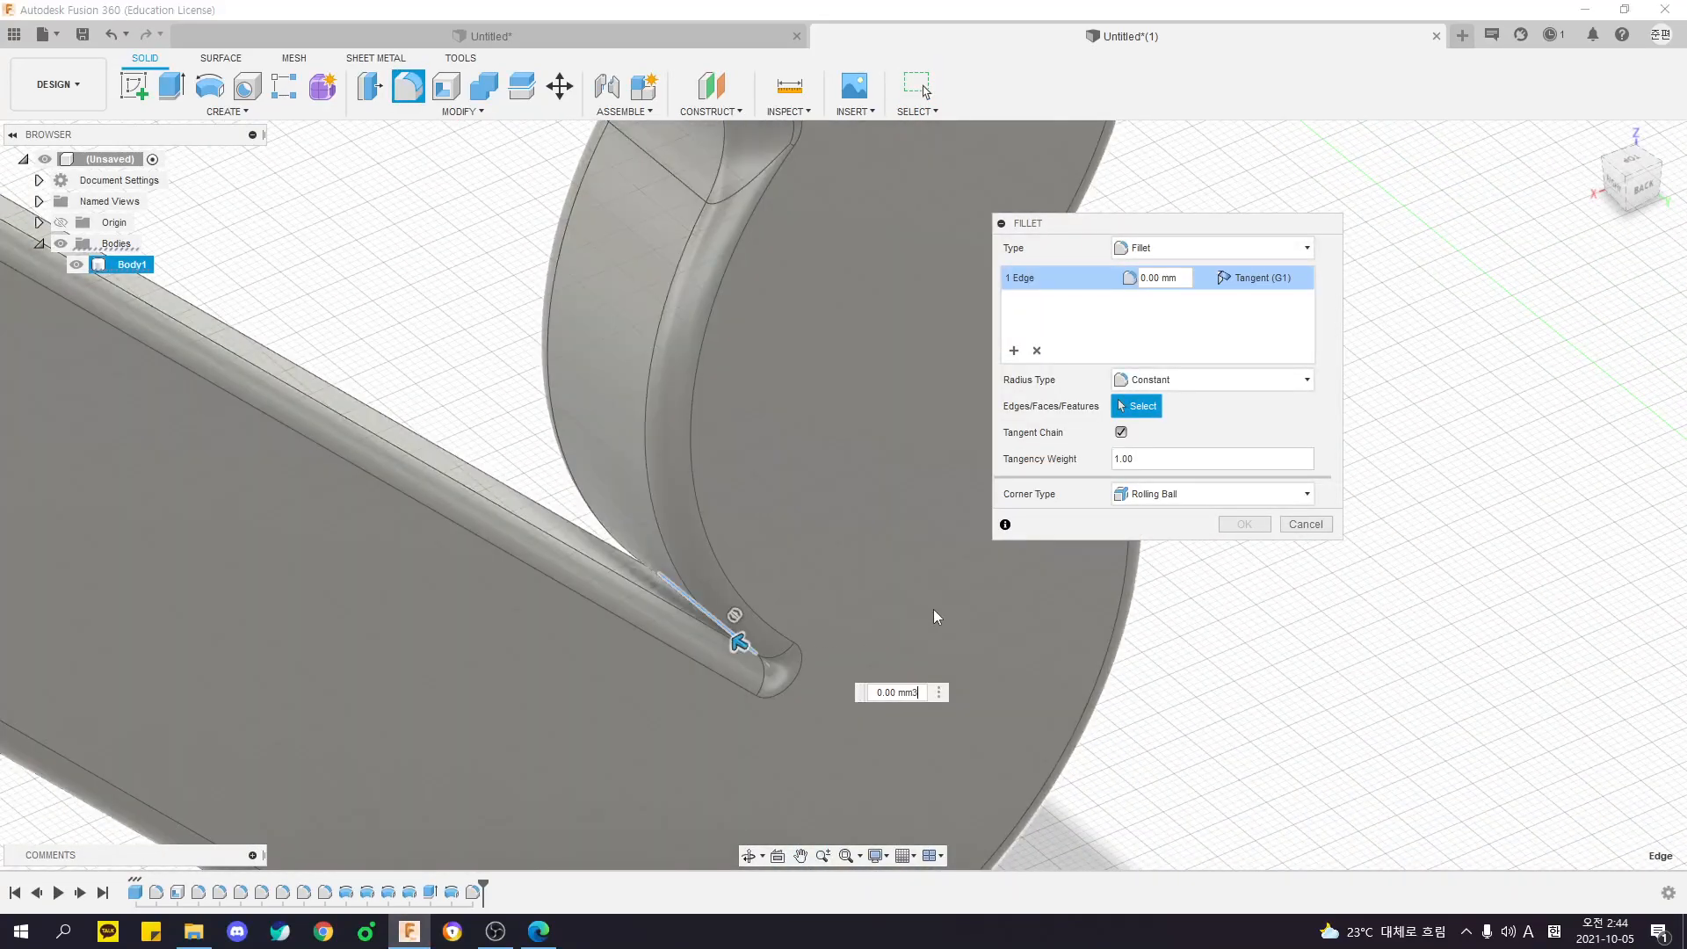
text(10)
key(BackSpace)
key(BackSpace)
text(20)
key(BackSpace)
key(BackSpace)
text(5)
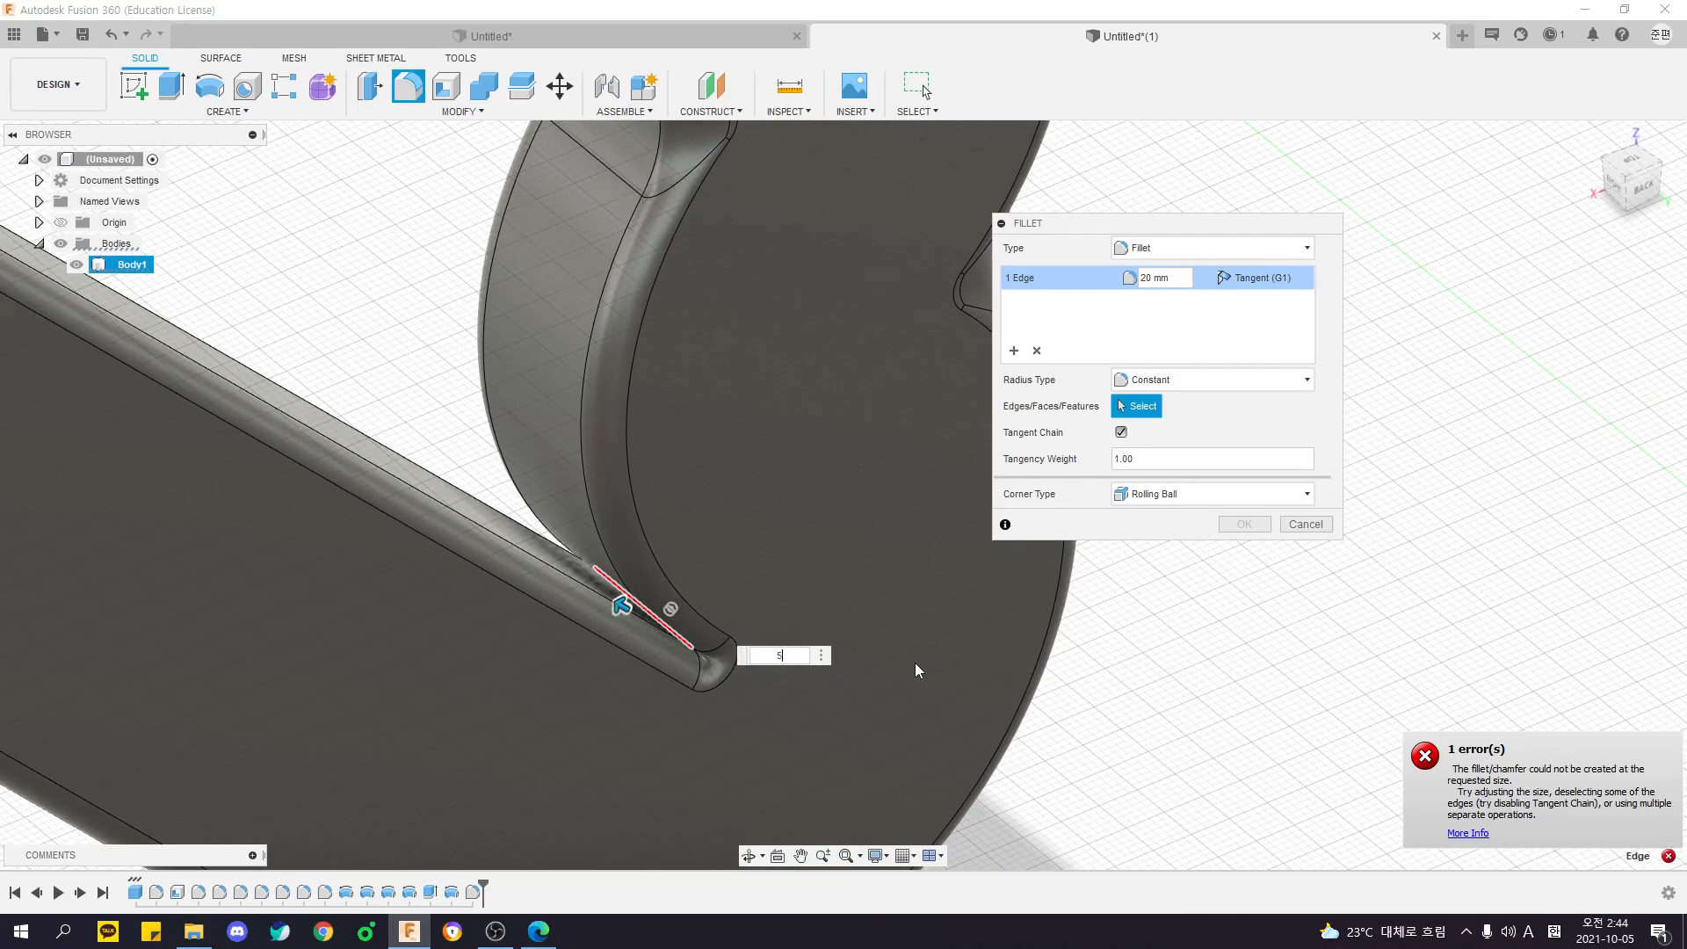
key(BackSpace)
text(3)
key(Escape)
- Inspect the filleted body from the back and from above, and look through the modifying commands
shift+middle_drag(914, 672, 1153, 487)
click(1152, 487)
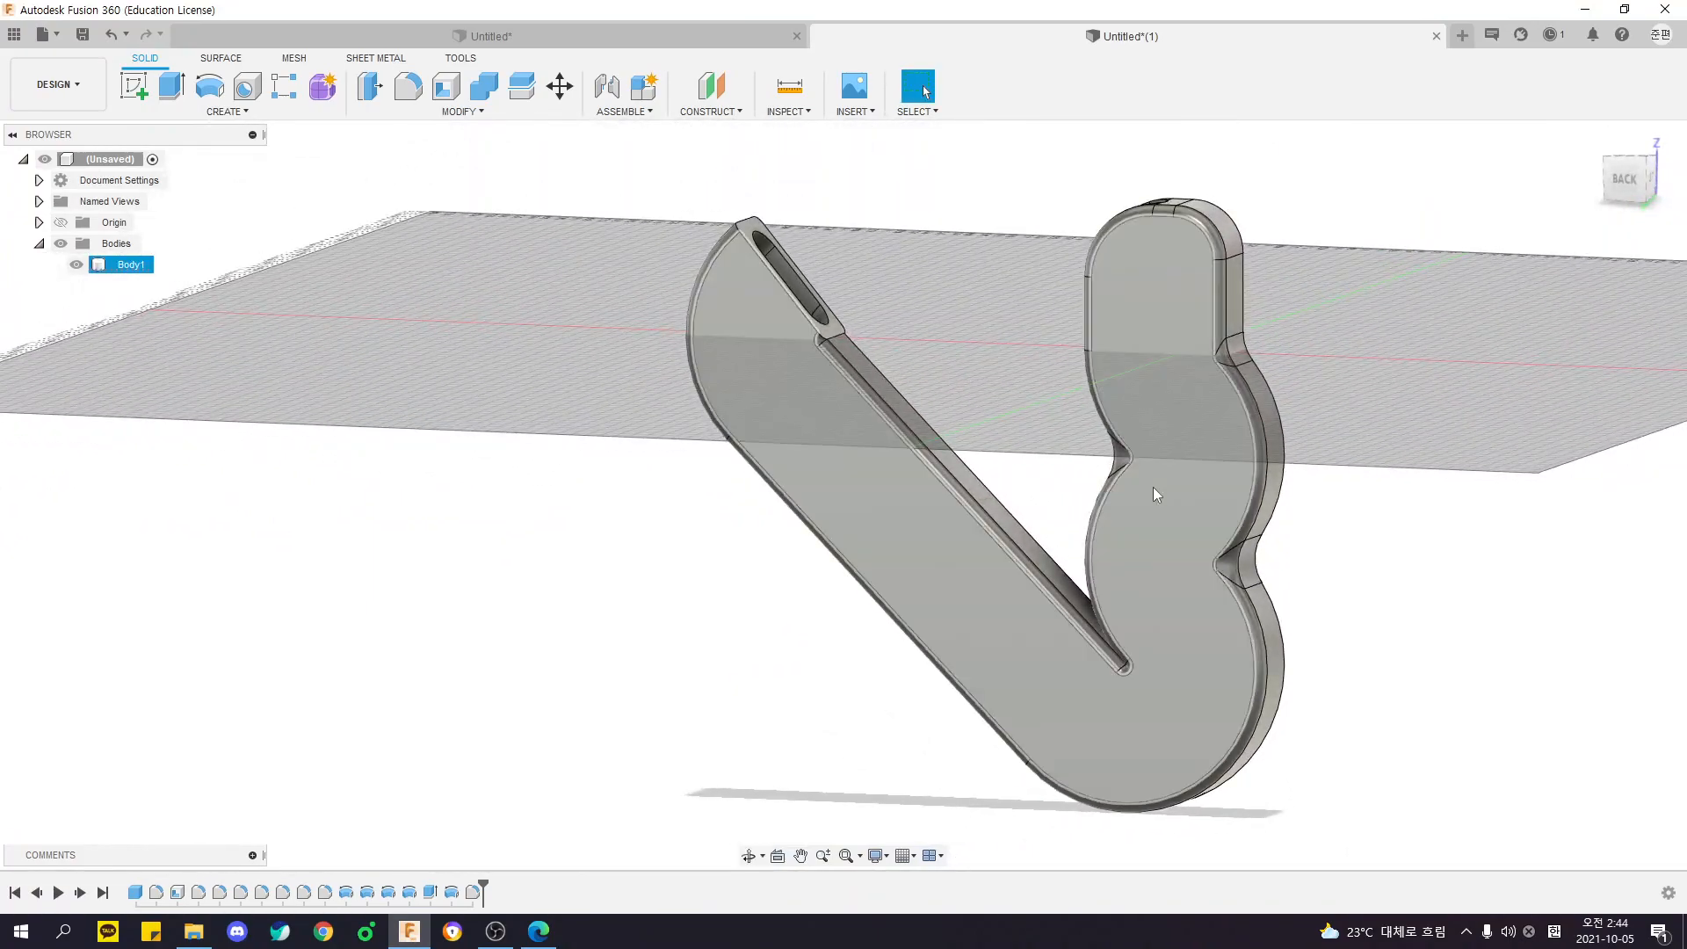
shift+middle_drag(1294, 480, 1089, 510)
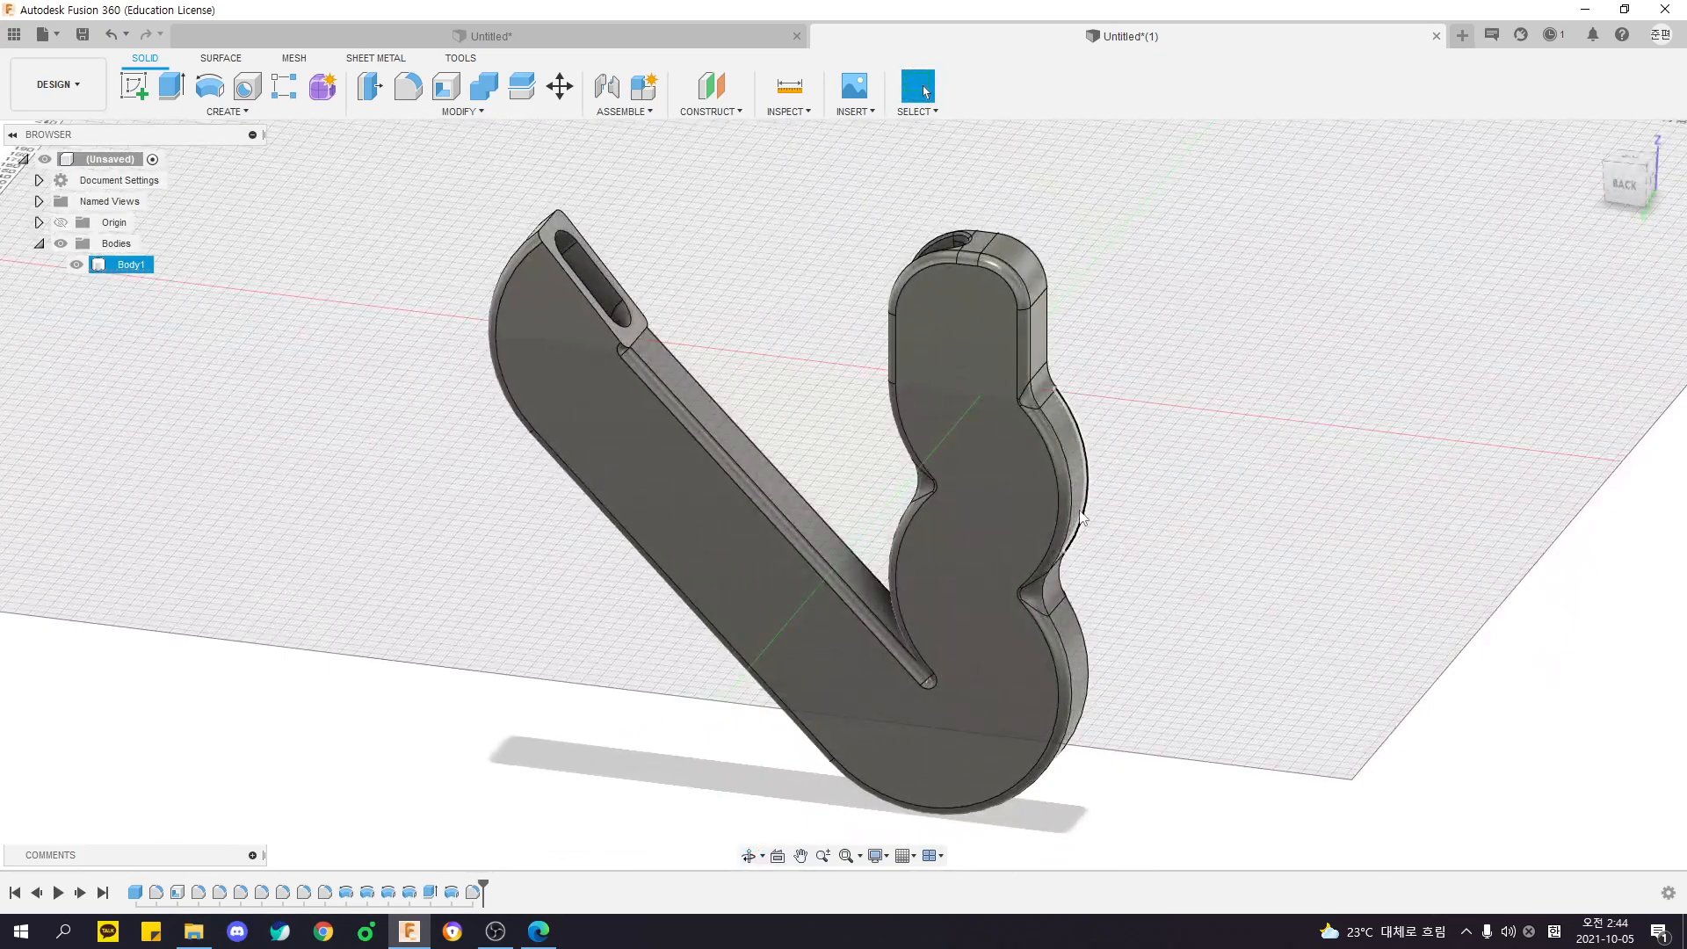
middle_drag(1114, 571, 1008, 422)
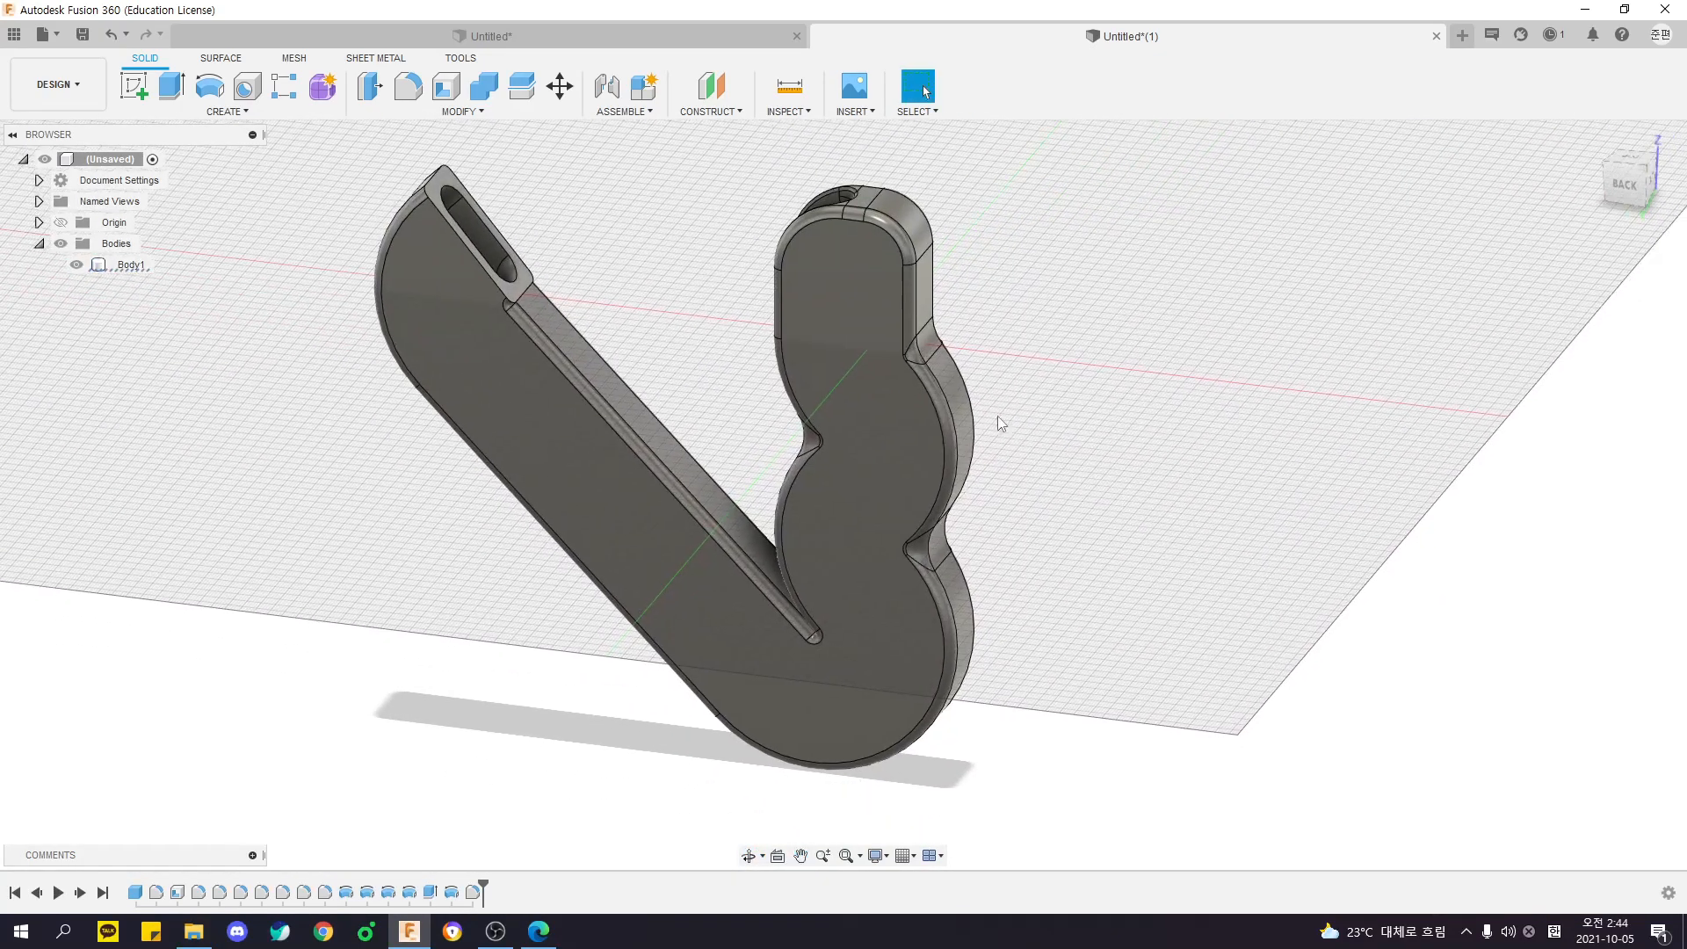
click(463, 111)
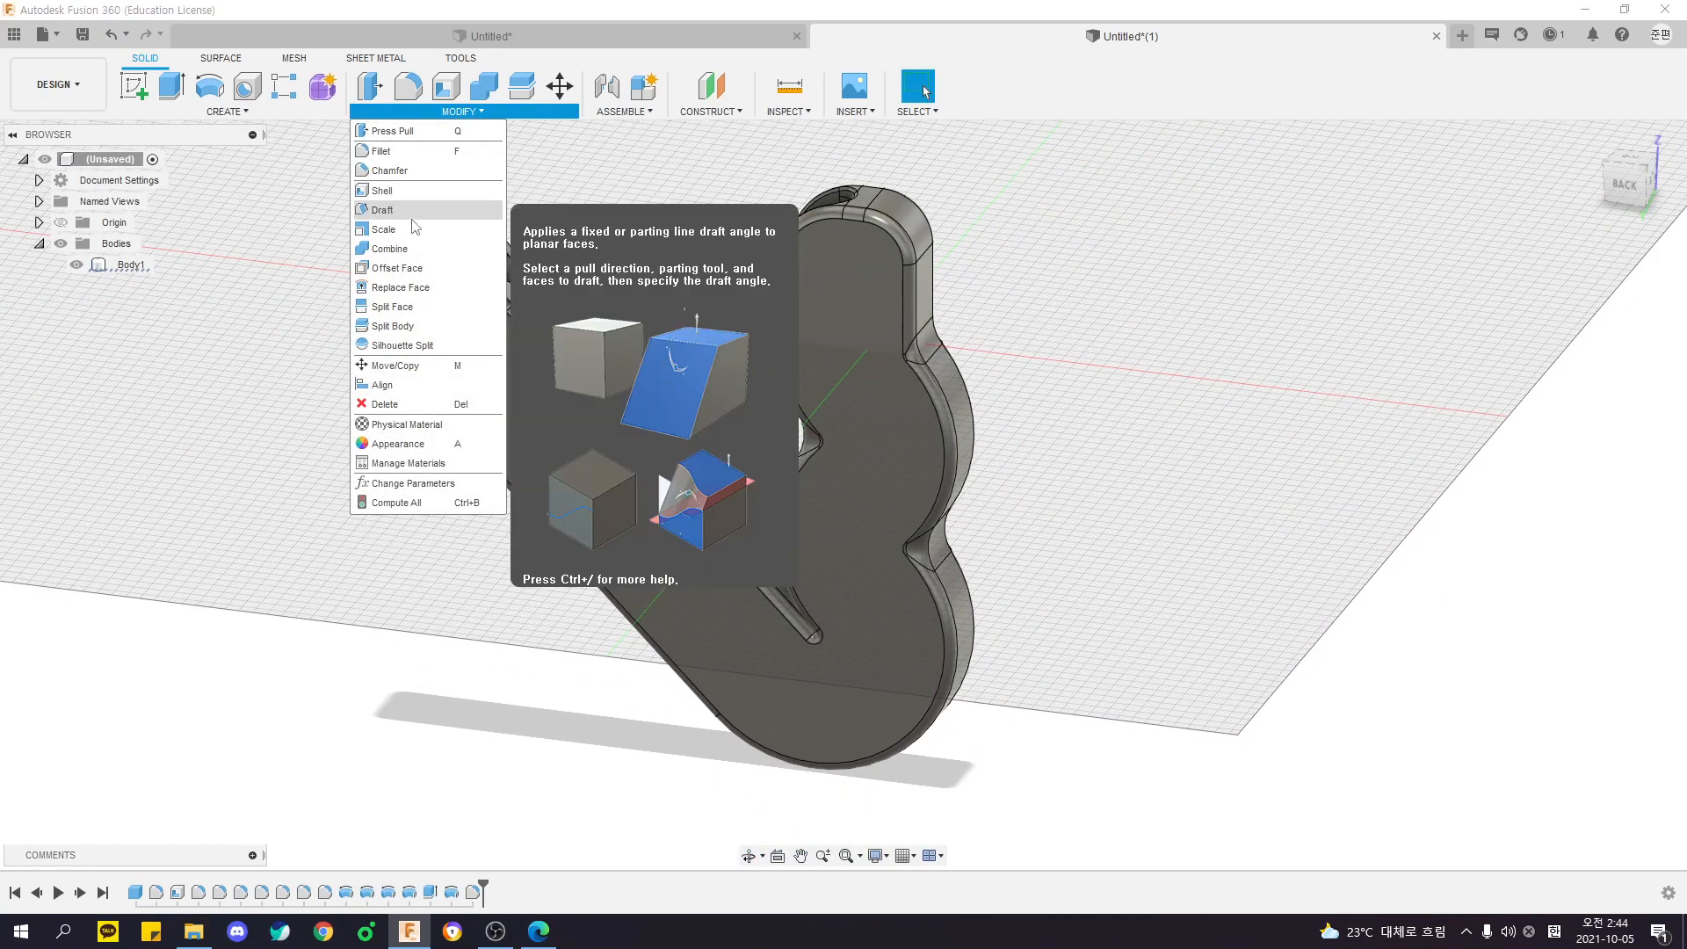
shift+middle_drag(606, 268, 887, 465)
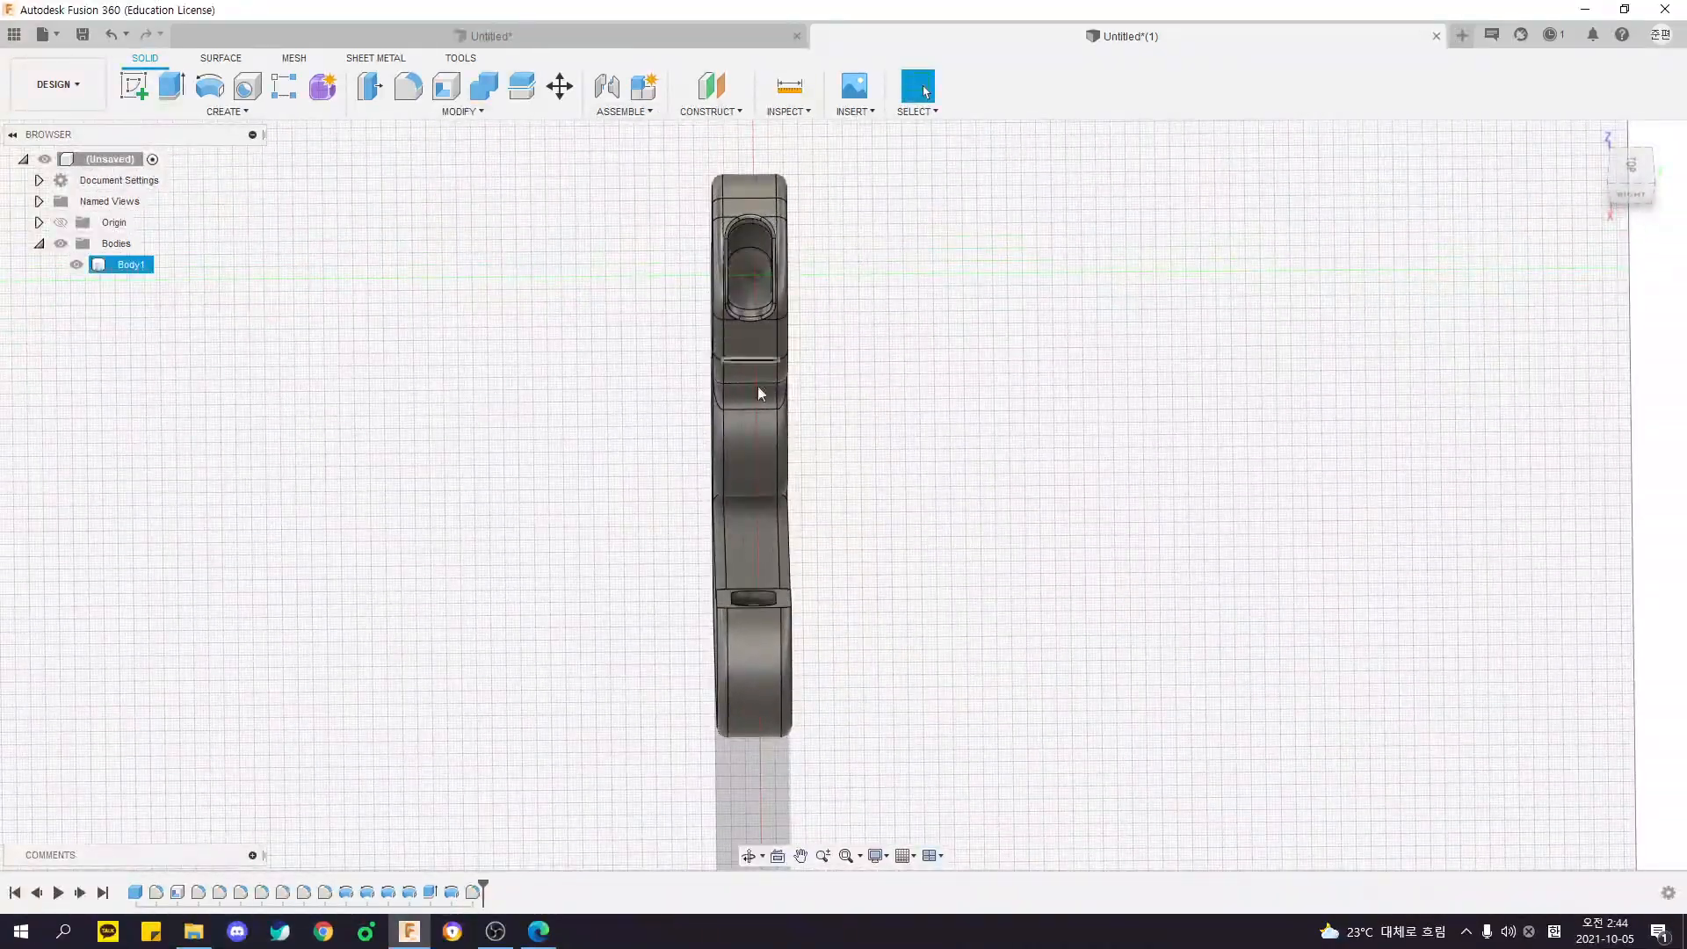
click(1631, 167)
scroll(708, 221, up, 5)
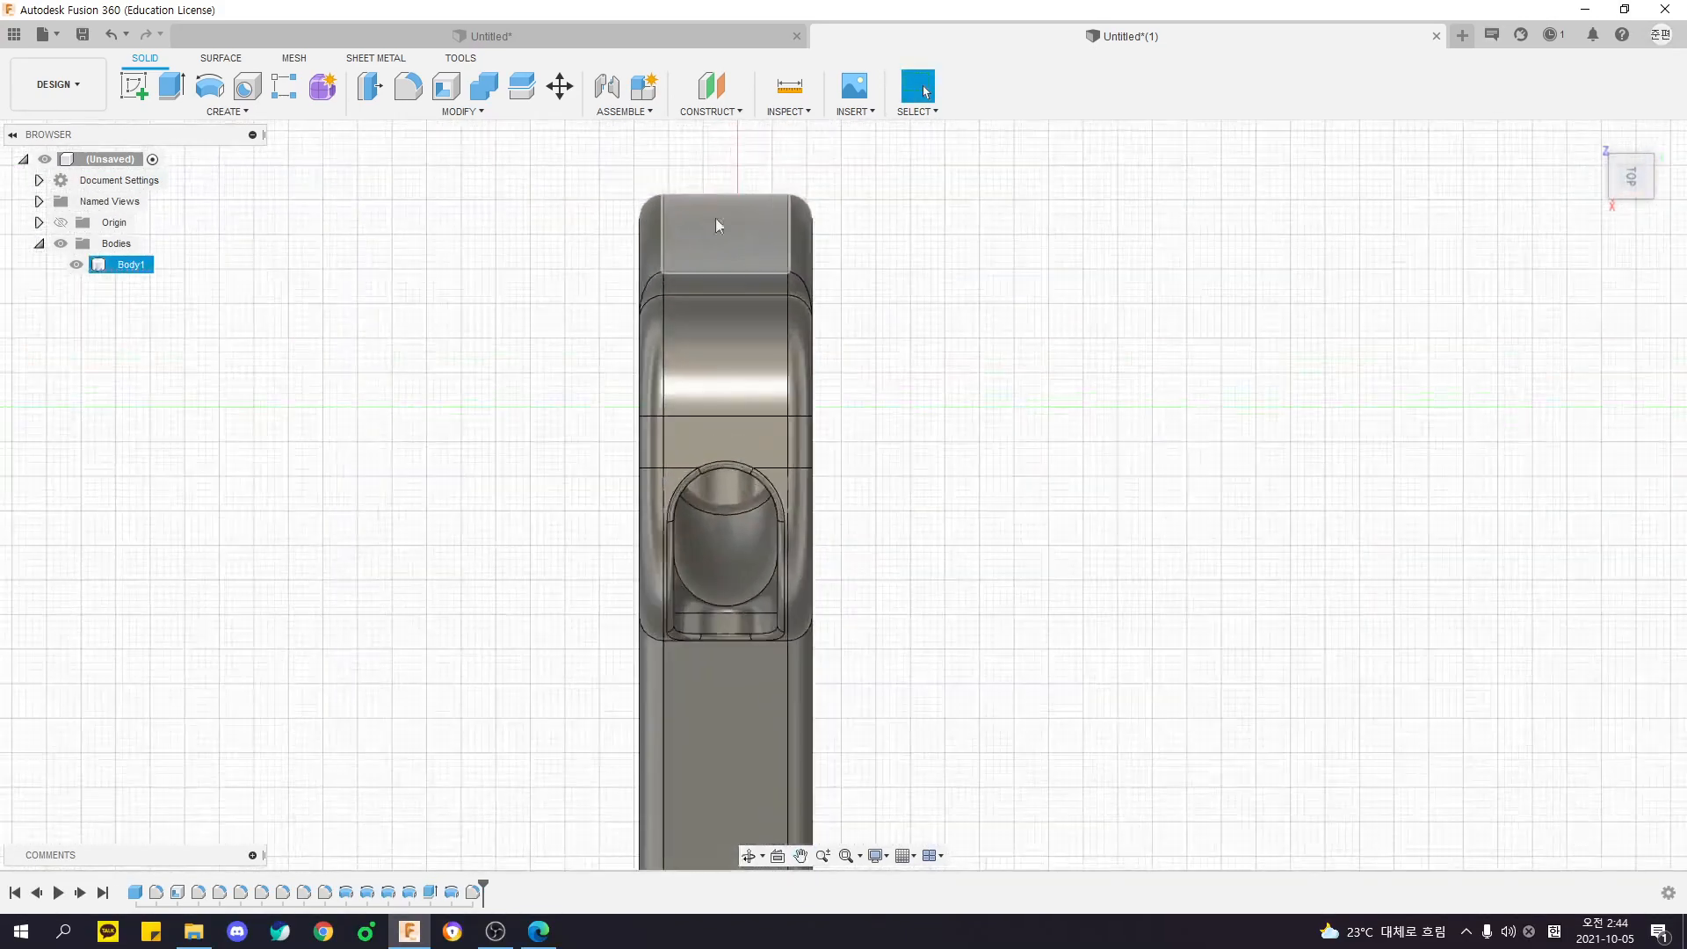
scroll(725, 193, down, 2)
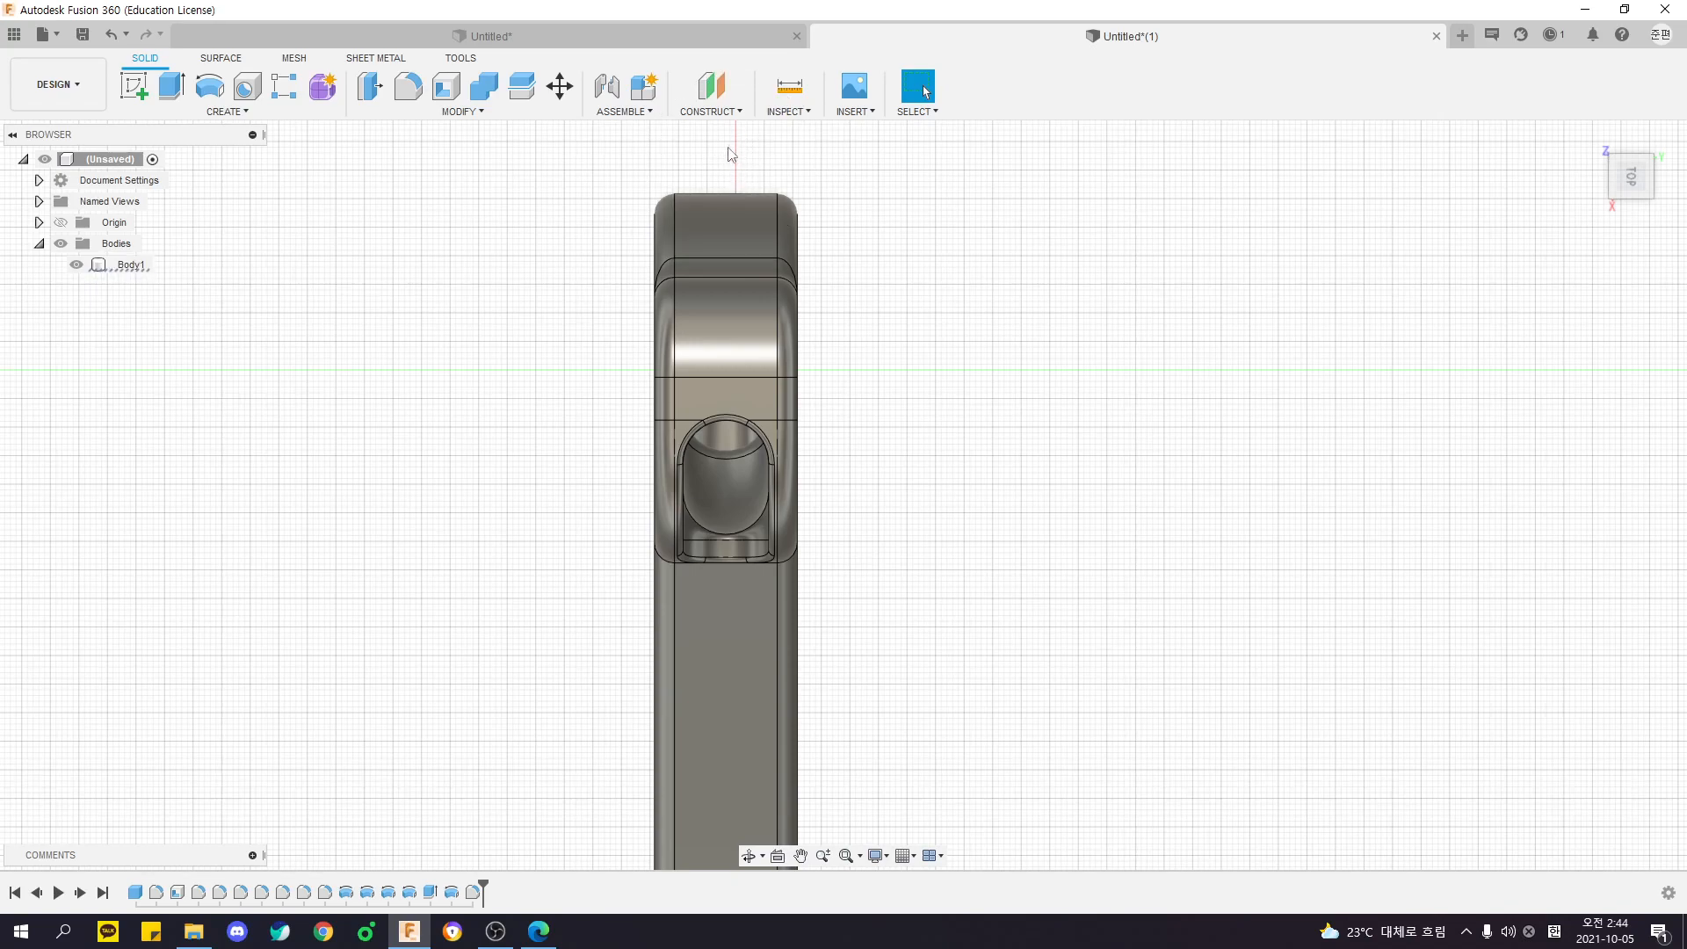
- Examine the body from the front and the left side, and look up Split Body among the modifying commands
shift+middle_drag(724, 193, 1006, 525)
scroll(788, 512, down, 2)
shift+middle_drag(813, 562, 777, 457)
scroll(756, 430, down, 2)
click(466, 113)
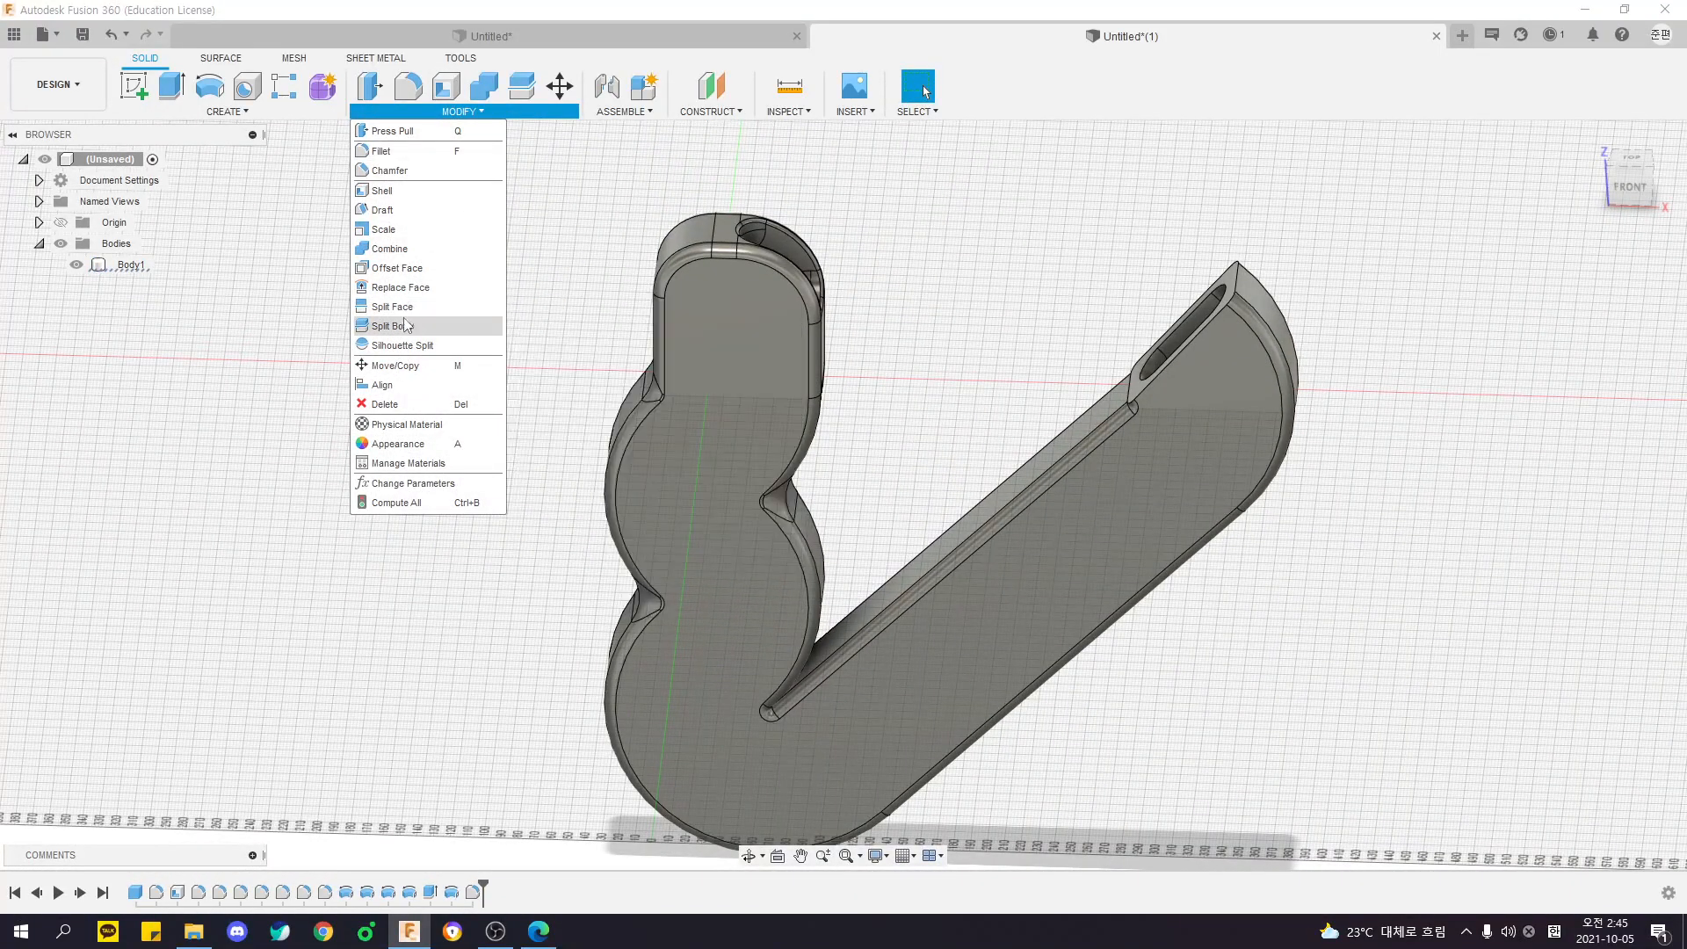
shift+middle_drag(610, 264, 903, 246)
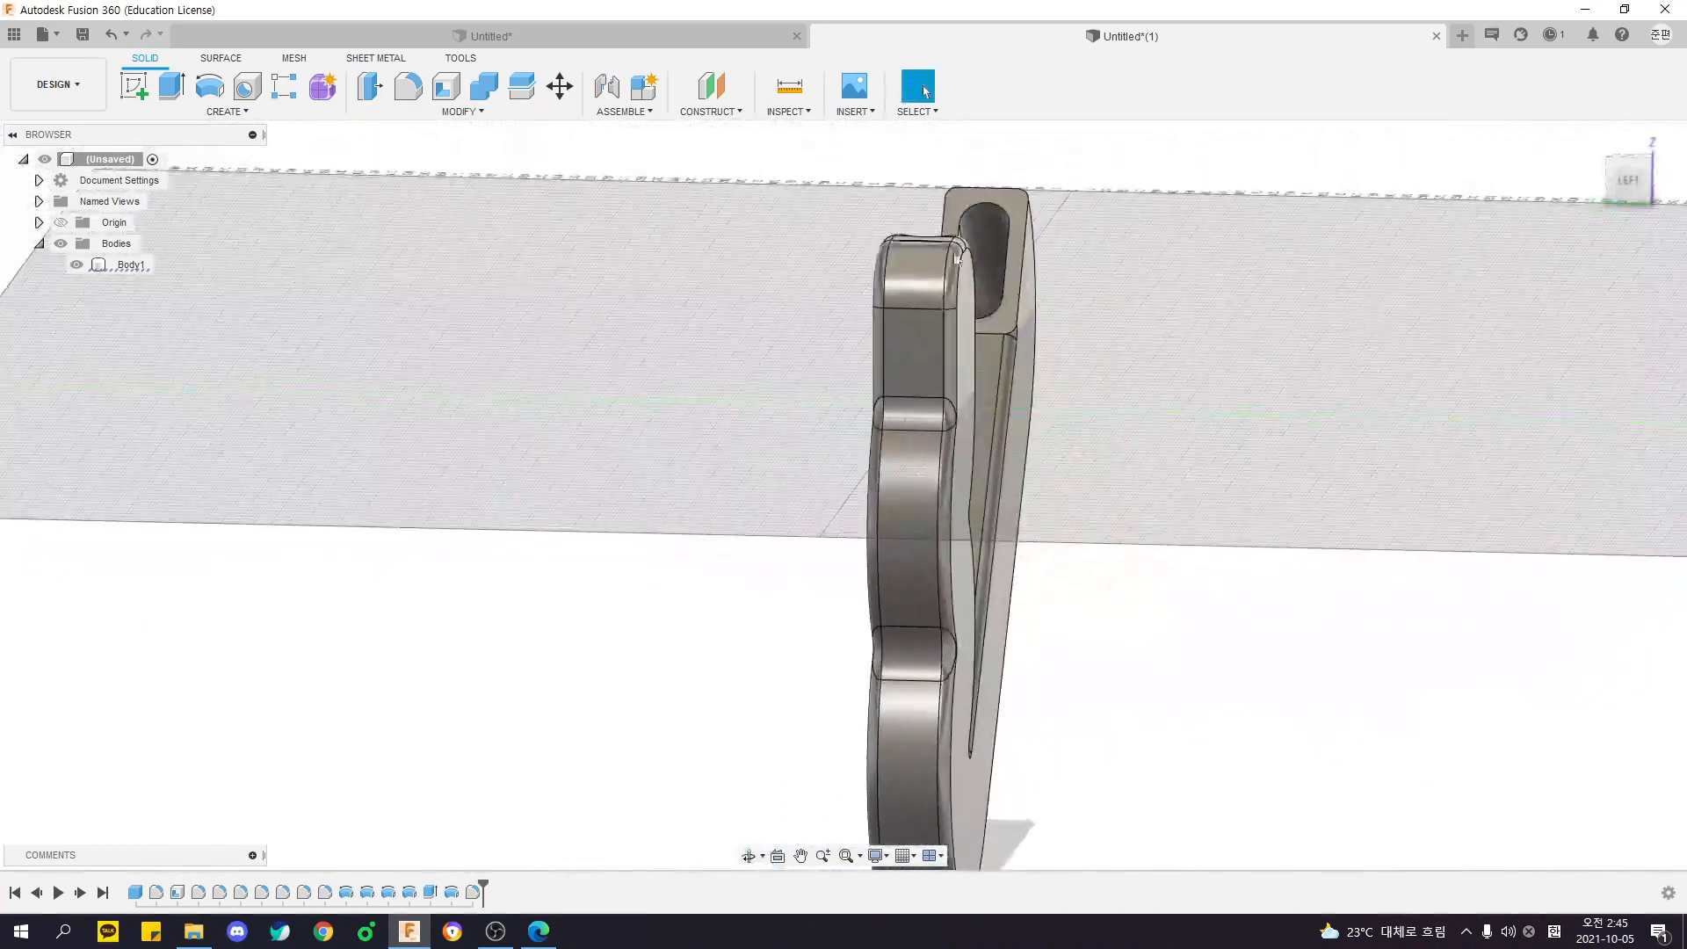
shift+middle_drag(974, 163, 1007, 181)
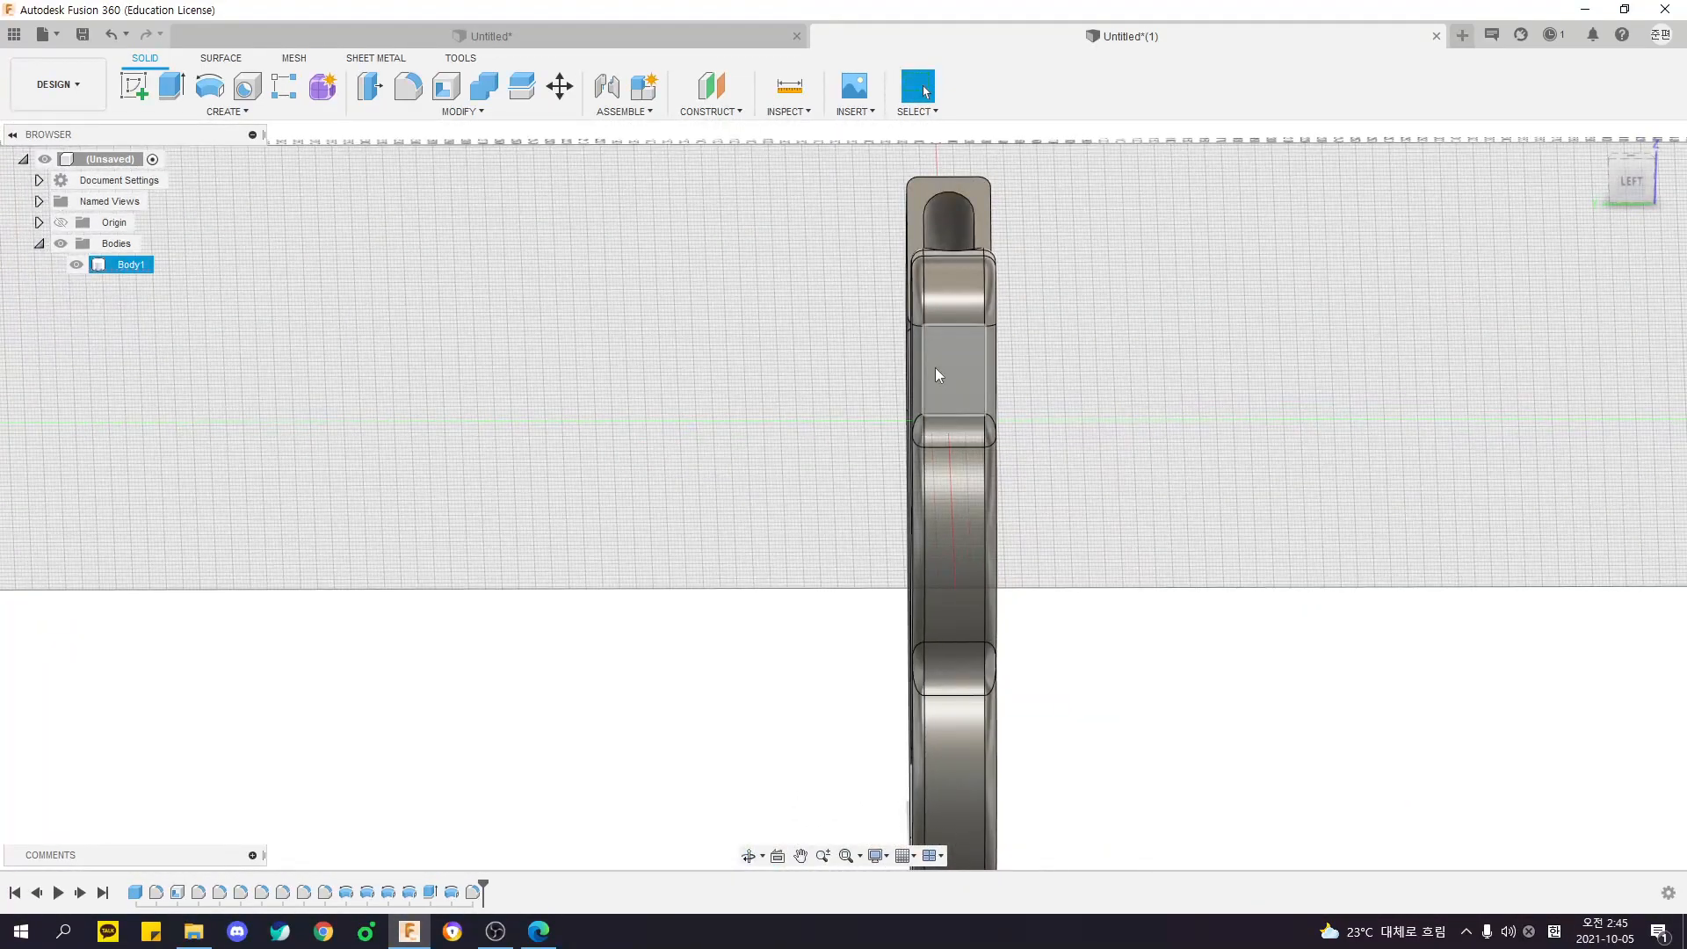
shift+middle_drag(938, 376, 889, 429)
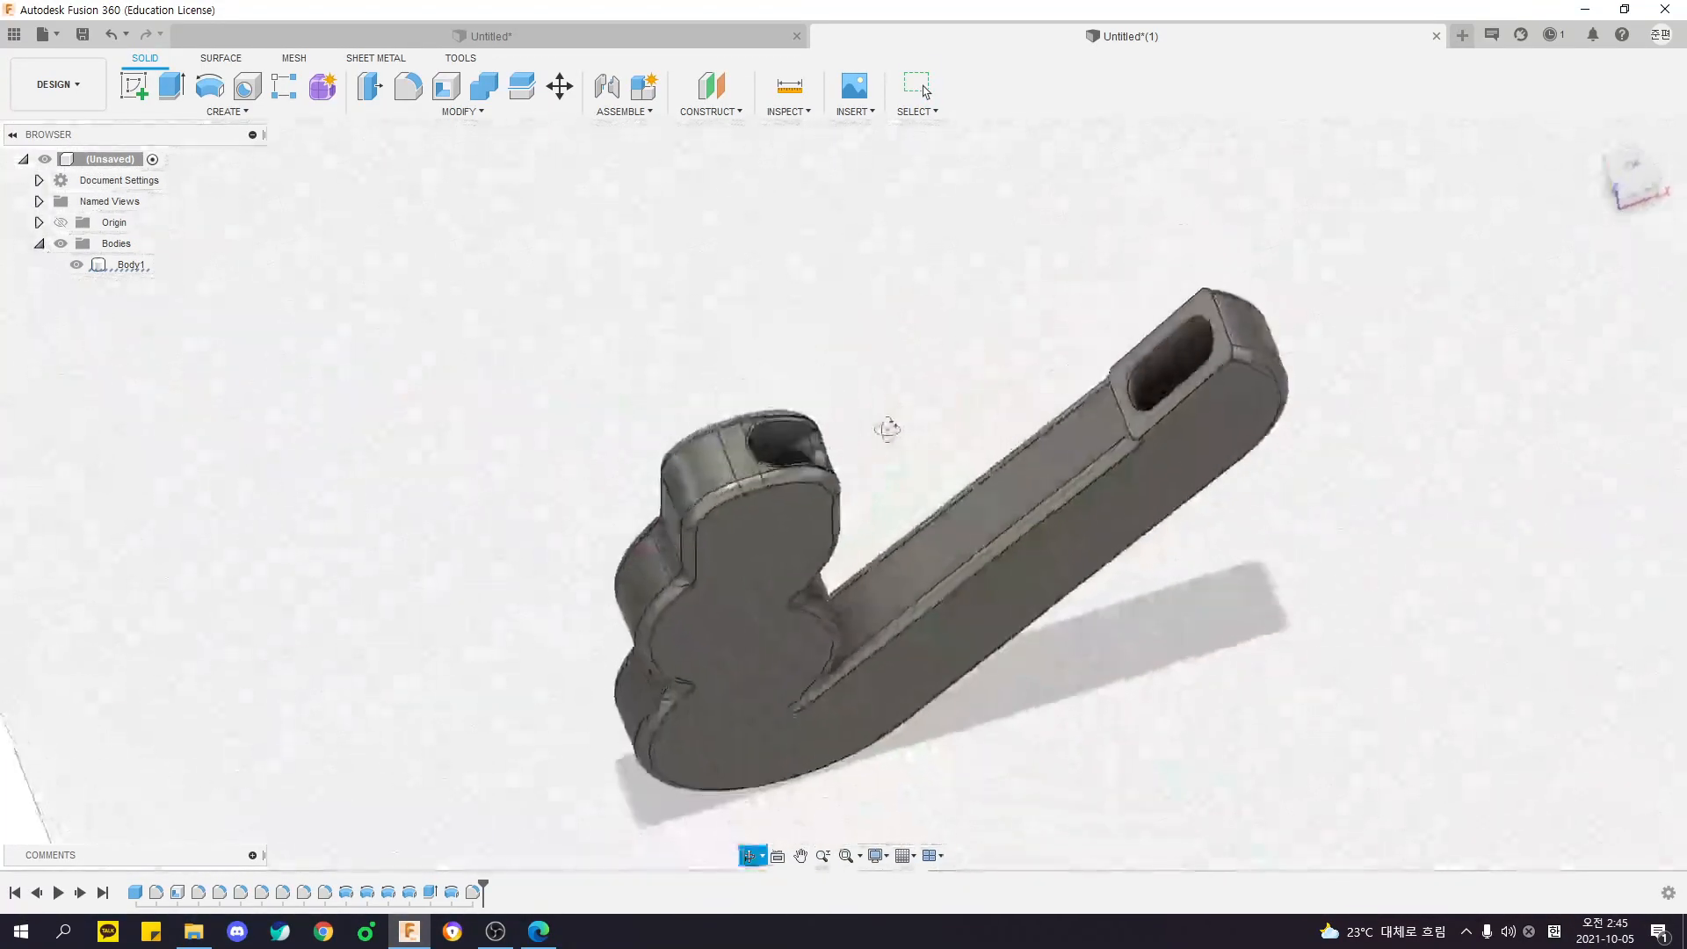
- Create a sketch on the small flat face beside the opening at the upper end of the body
scroll(748, 477, up, 4)
shift+middle_drag(748, 477, 783, 350)
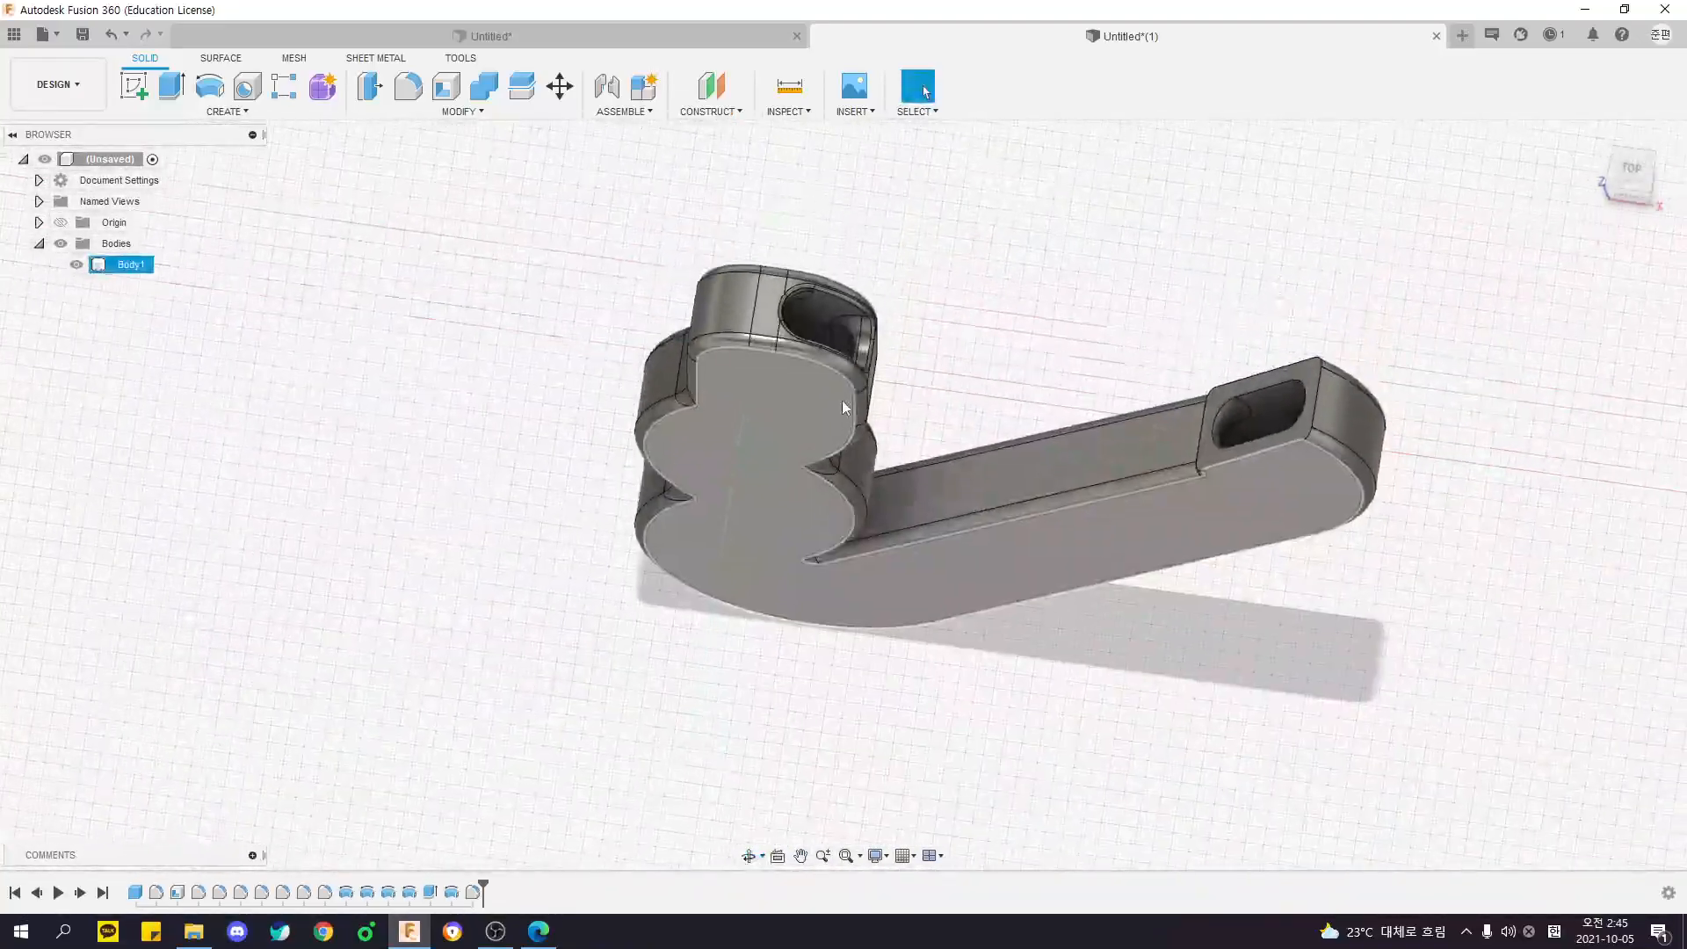
scroll(782, 349, up, 3)
click(783, 348)
scroll(926, 422, down, 3)
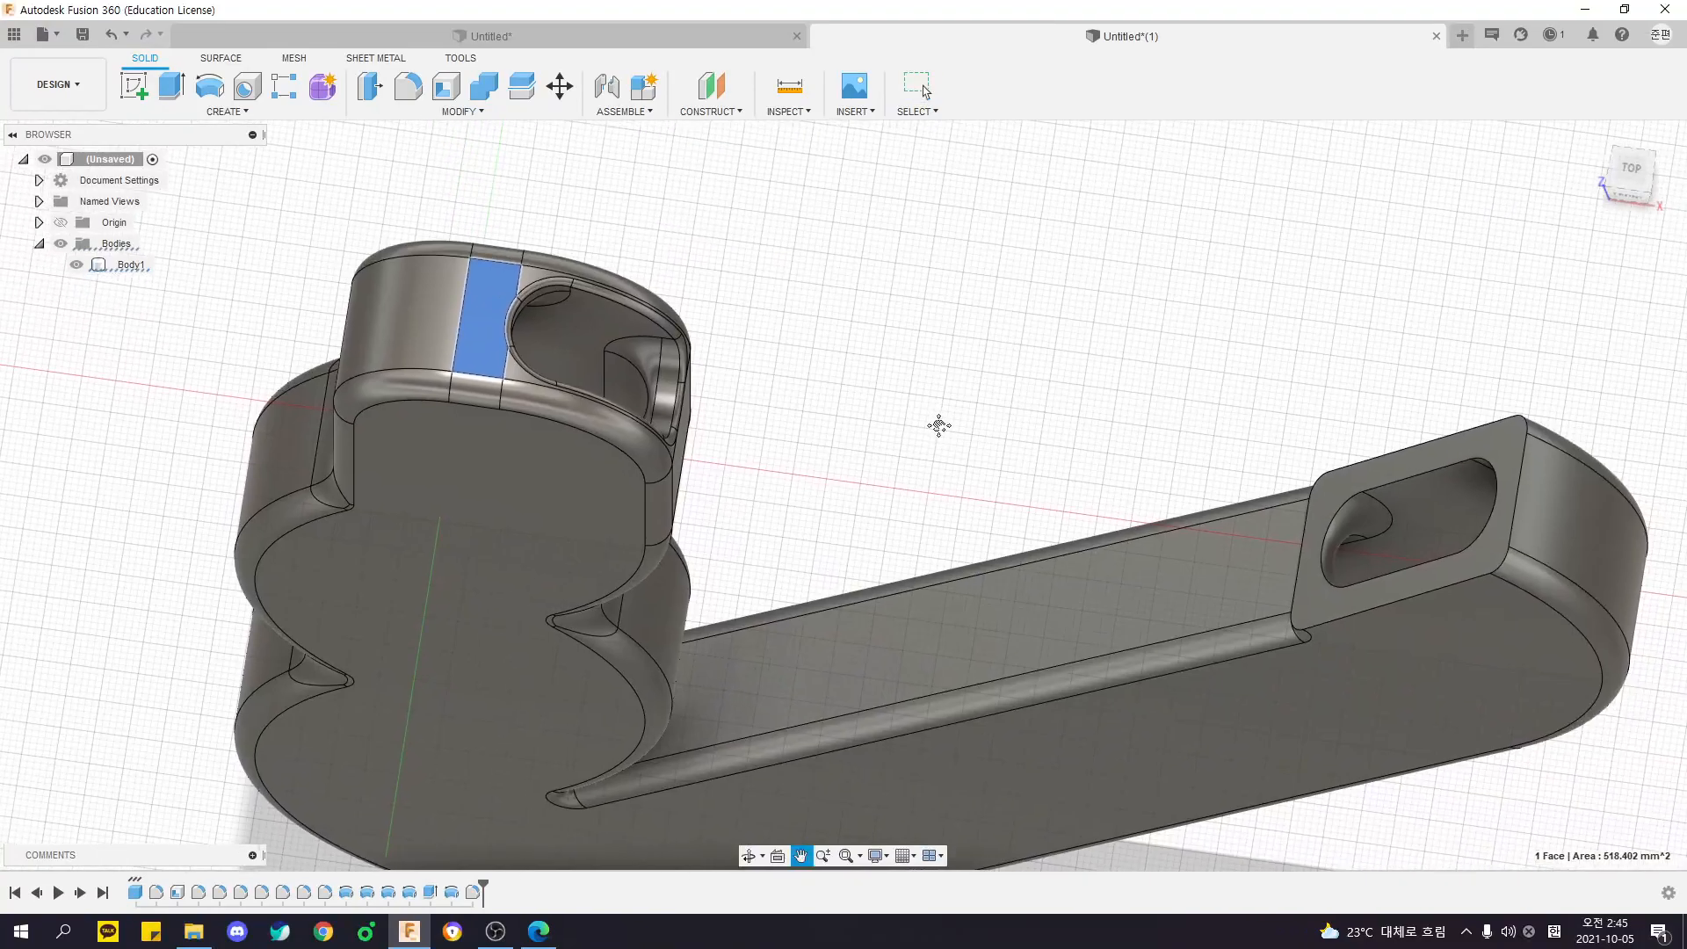
scroll(890, 369, up, 3)
click(546, 223)
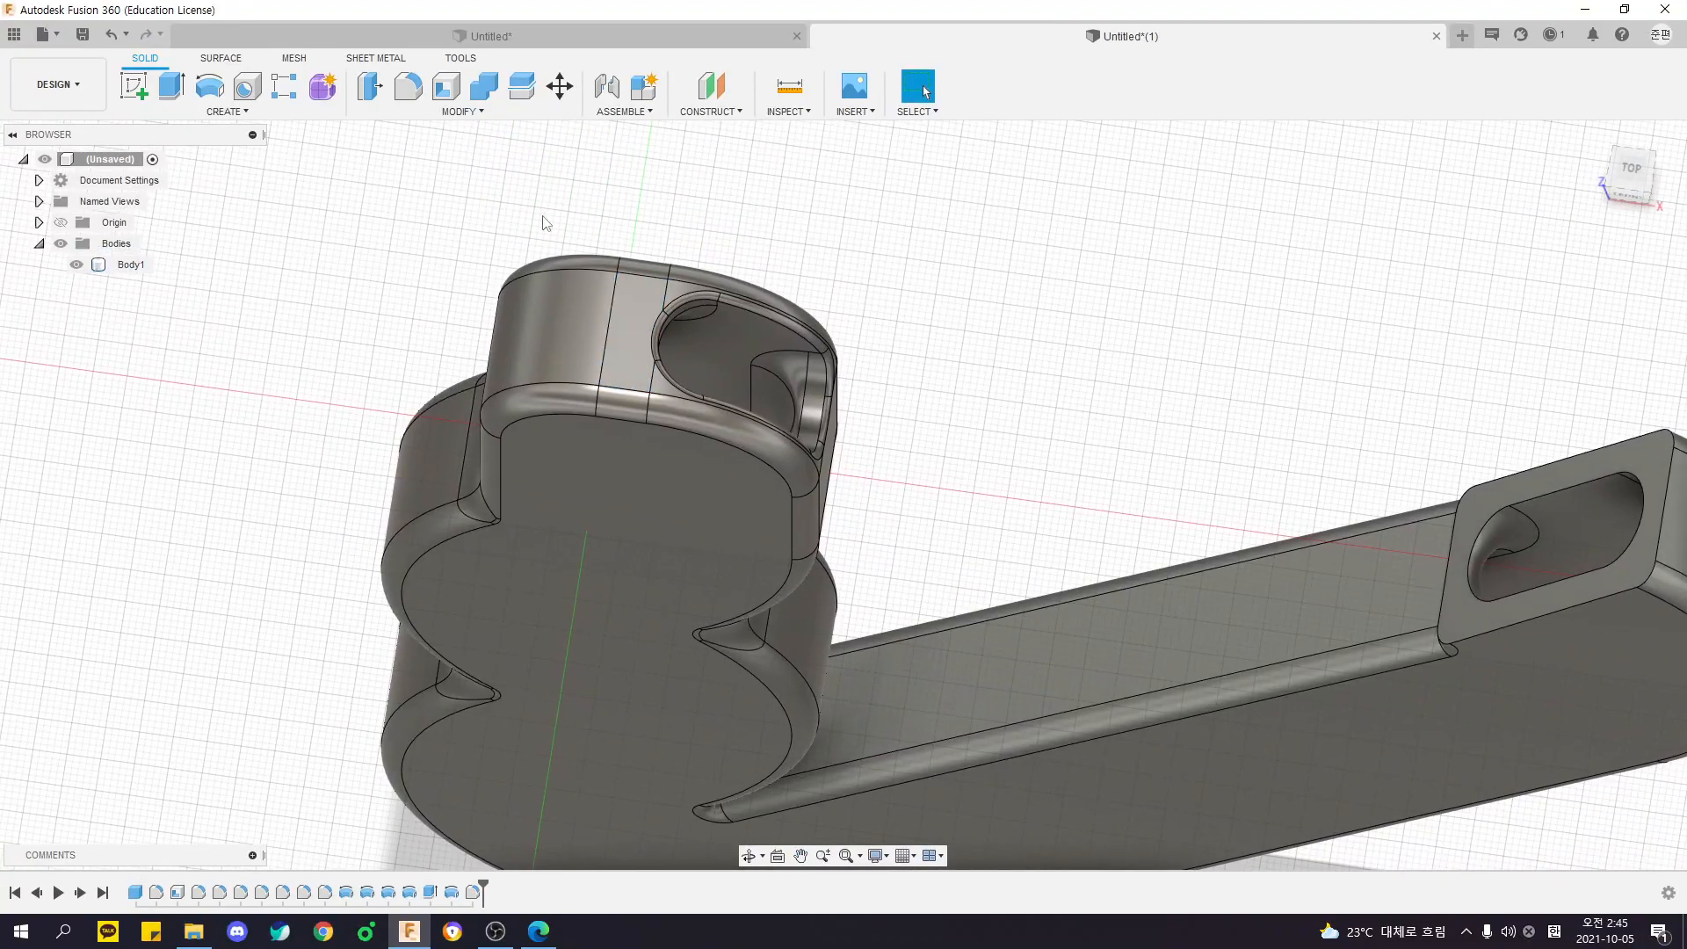
click(122, 90)
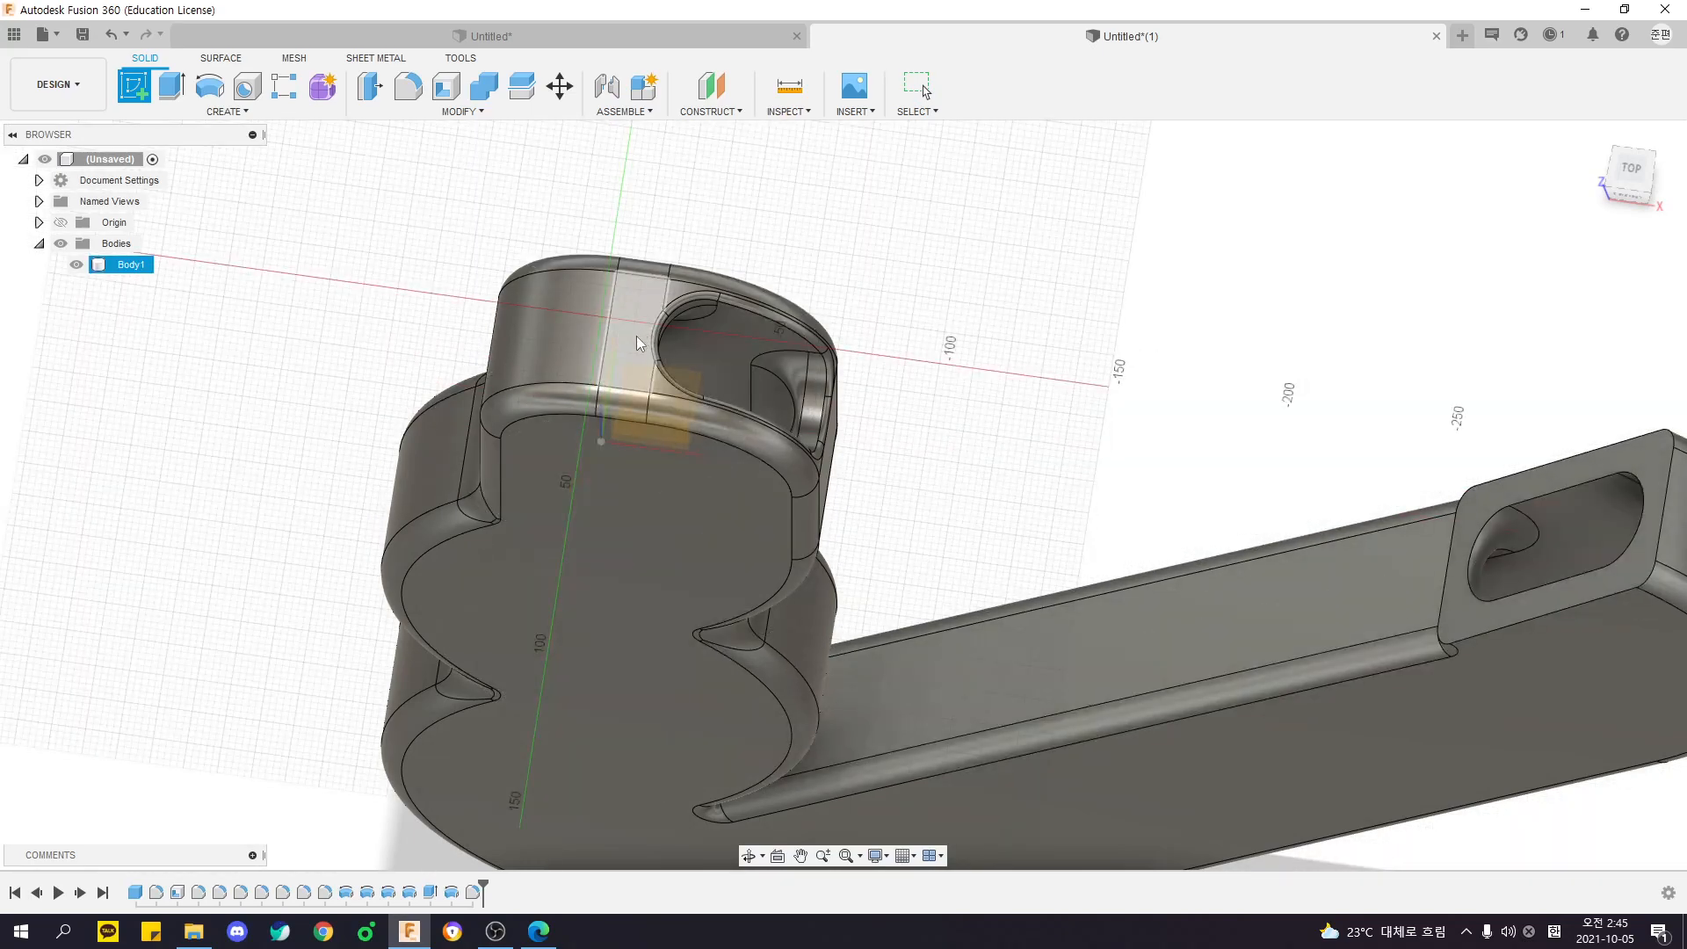
click(637, 343)
scroll(563, 475, up, 2)
scroll(536, 470, up, 1)
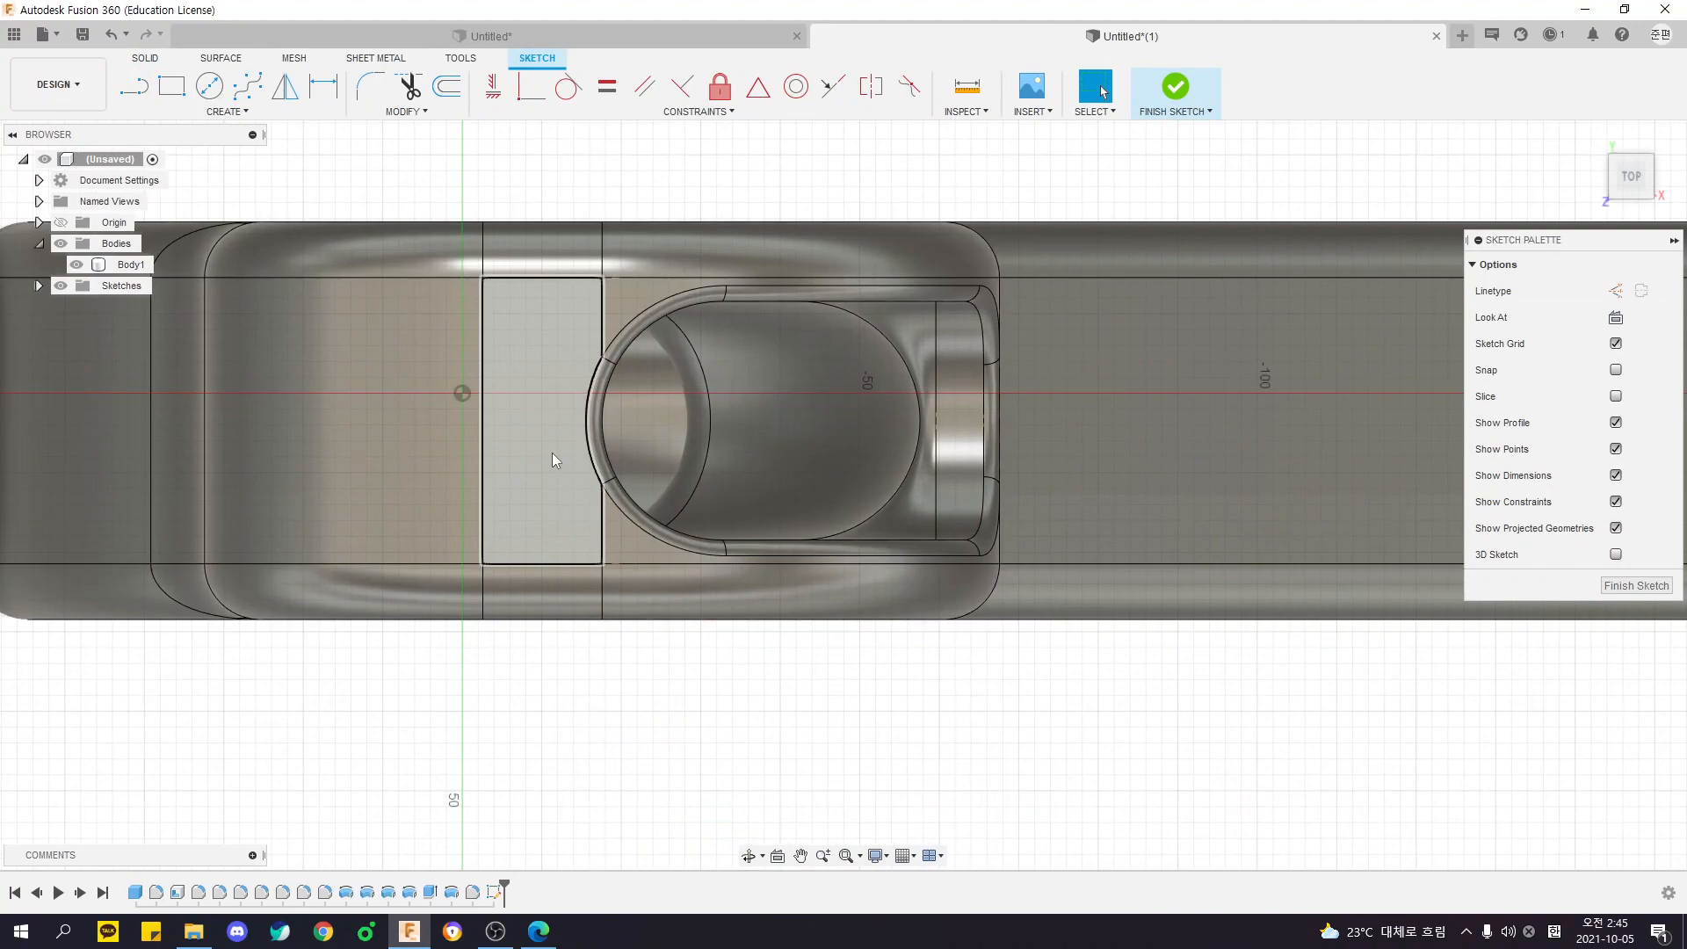
- Sketch a horizontal line about 14 mm long across the middle of the flat face, ending at the opening's rim
scroll(555, 450, down, 2)
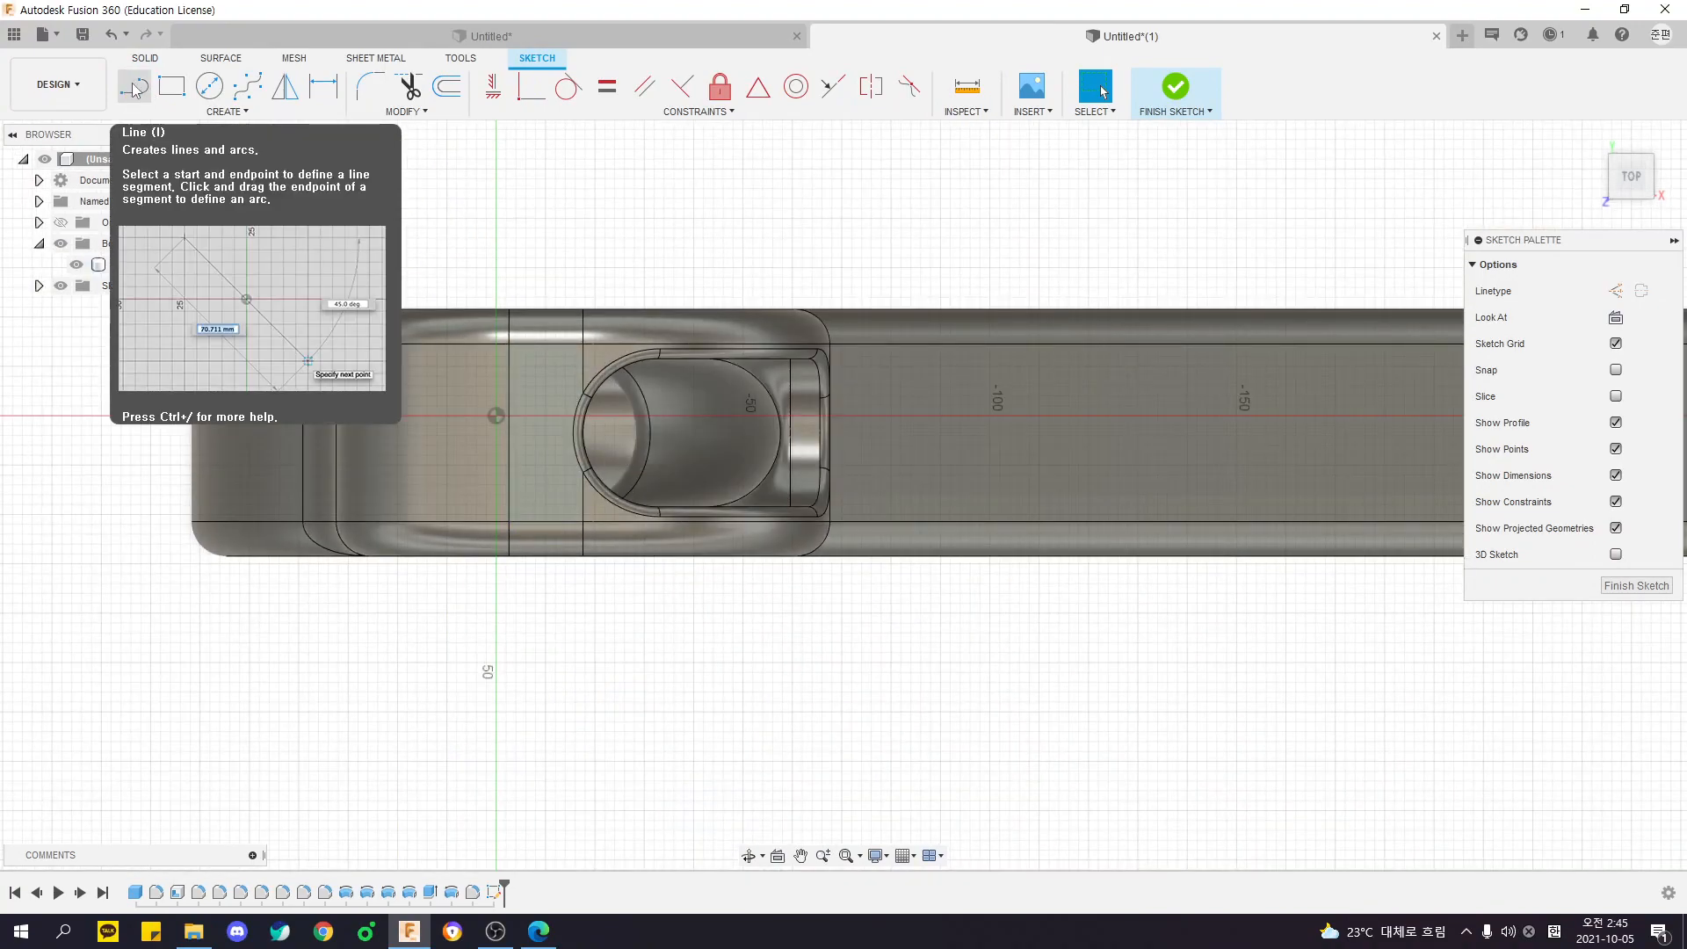
click(130, 94)
scroll(553, 464, up, 3)
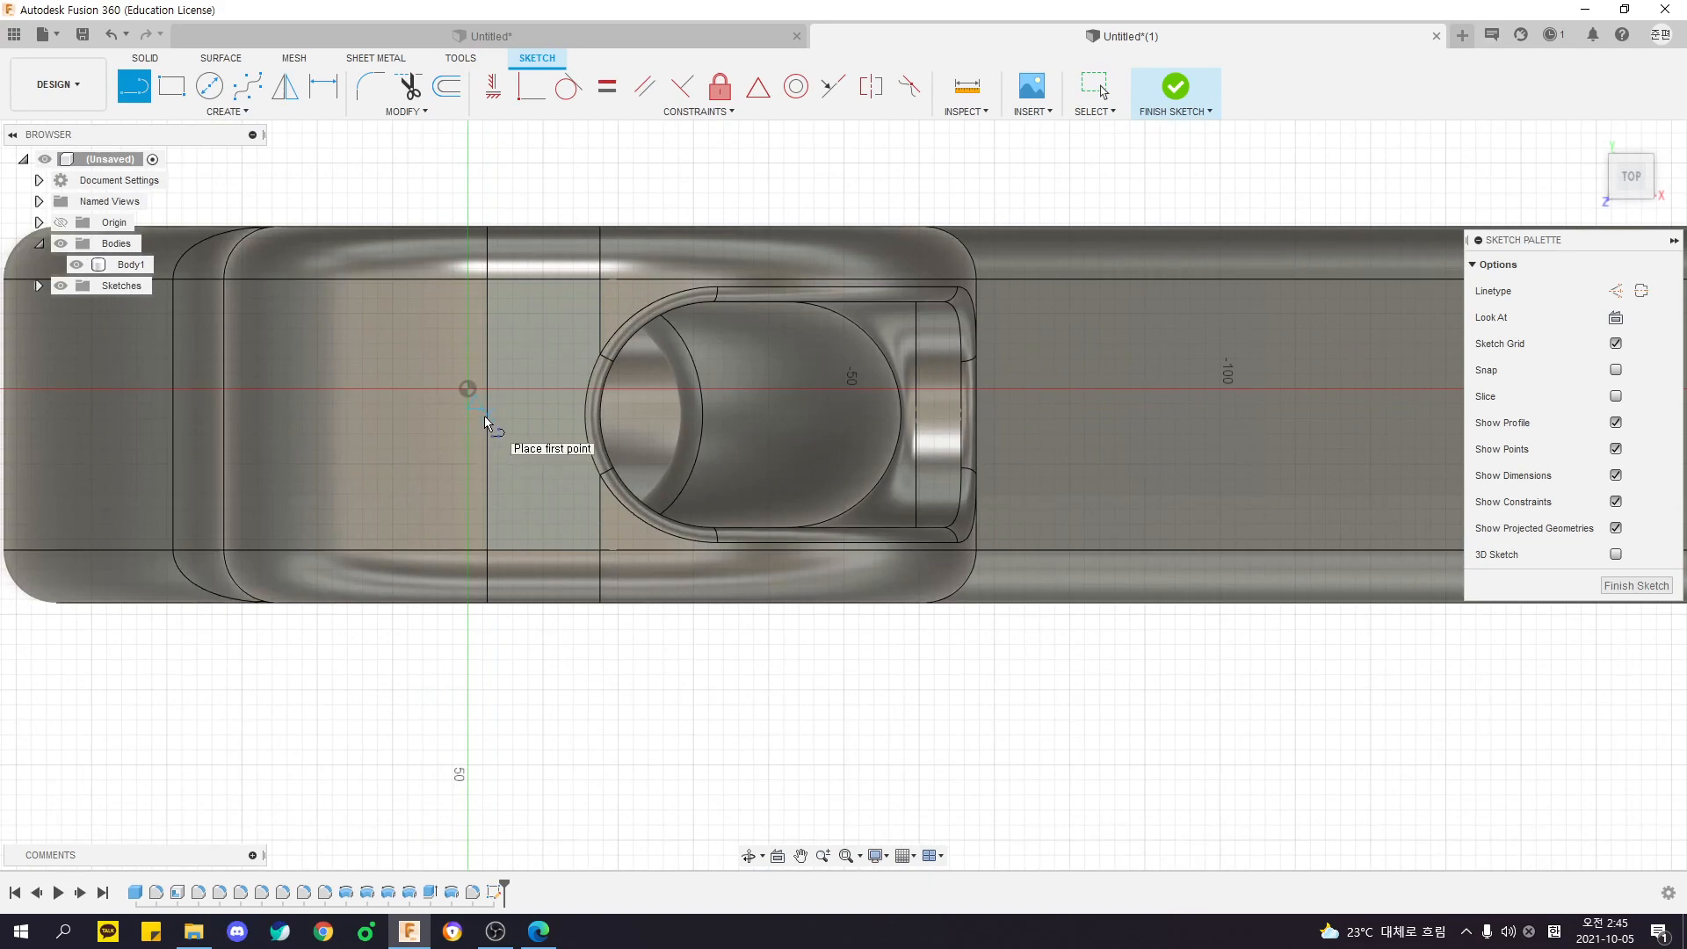
click(484, 417)
scroll(484, 418, down, 5)
mouse_move(1033, 446)
middle_down()
mouse_move(557, 504)
mouse_move(882, 473)
middle_up()
scroll(582, 503, down, 2)
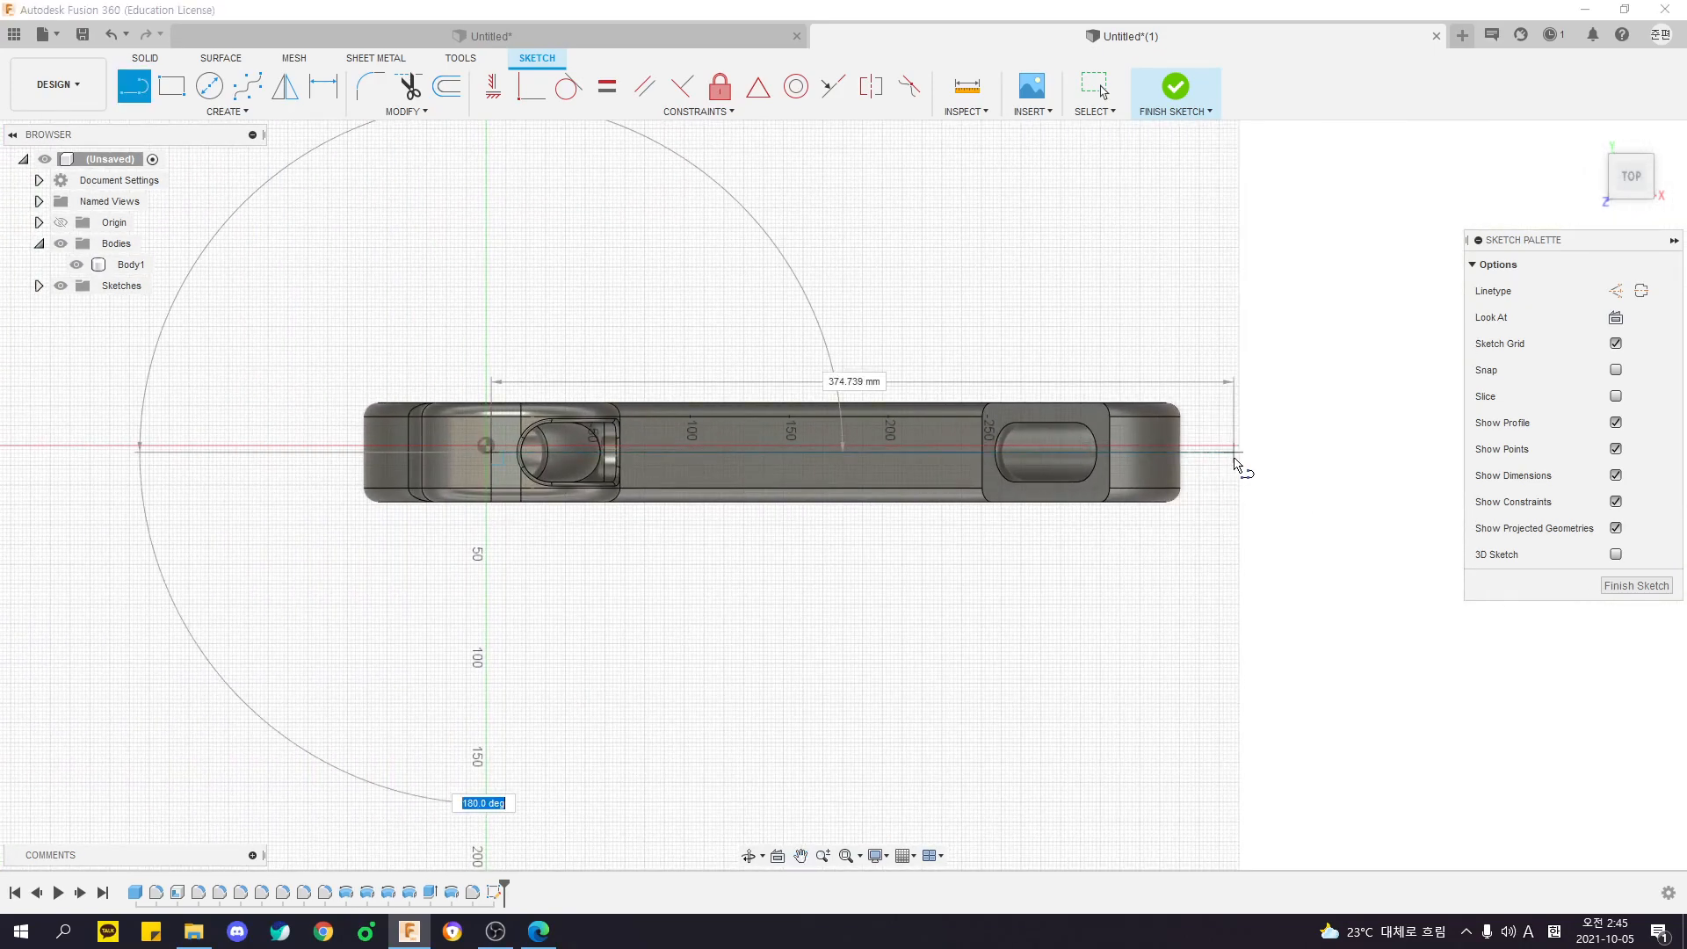
scroll(615, 444, up, 6)
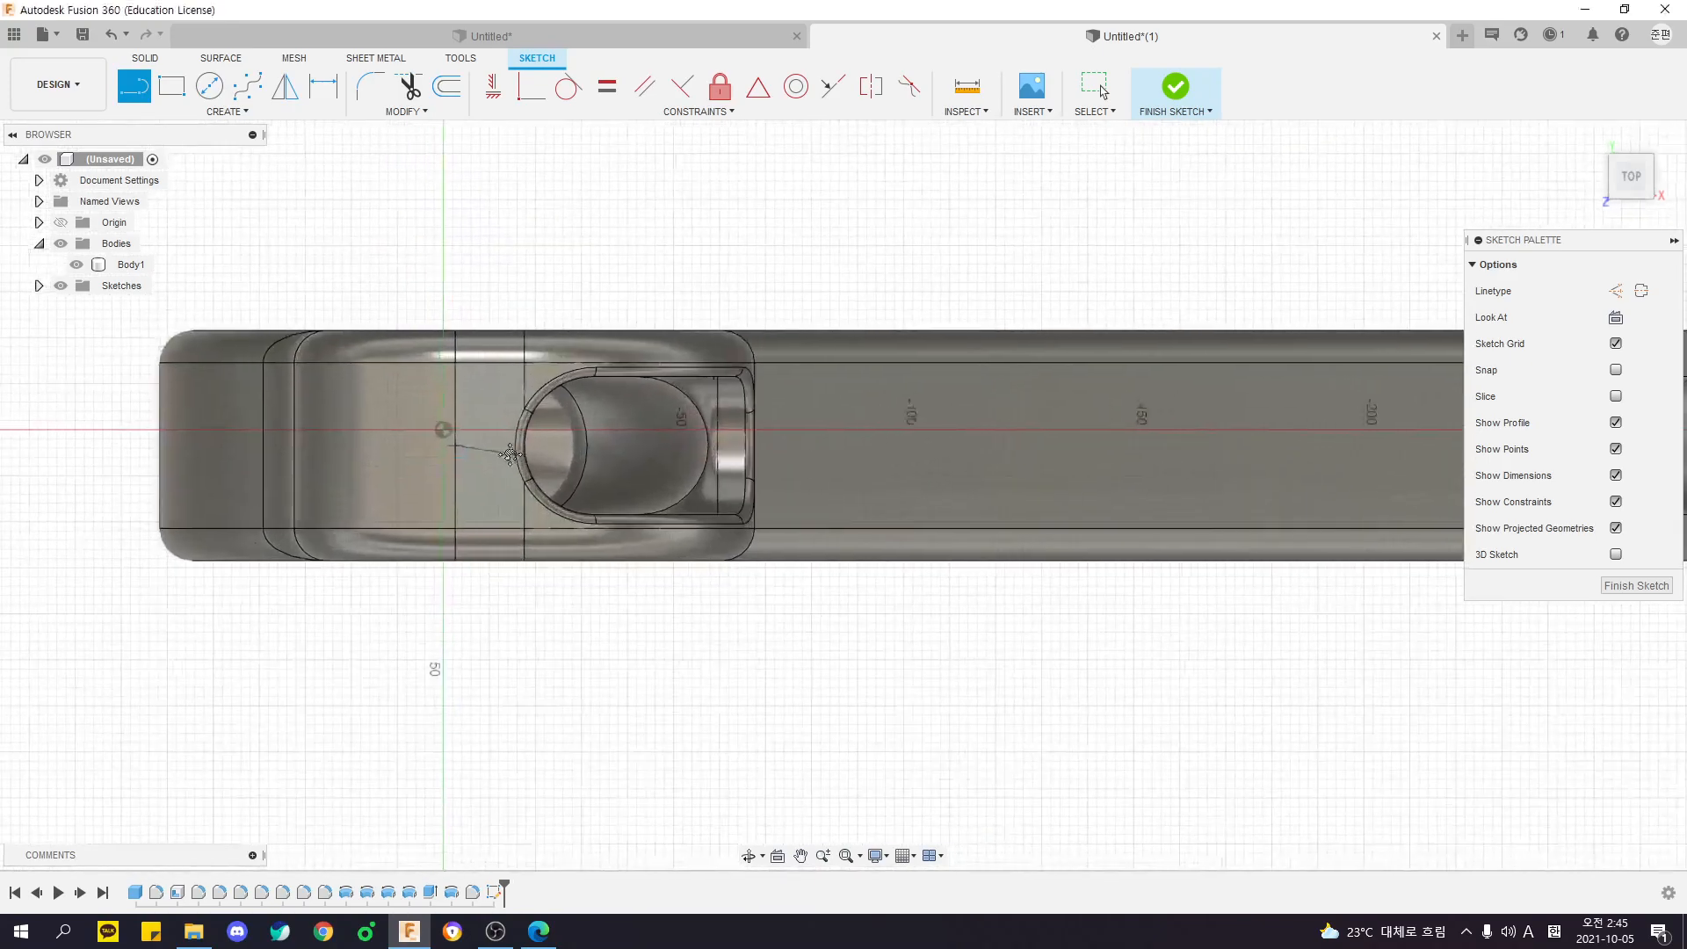
click(512, 442)
scroll(511, 443, down, 2)
key(Escape)
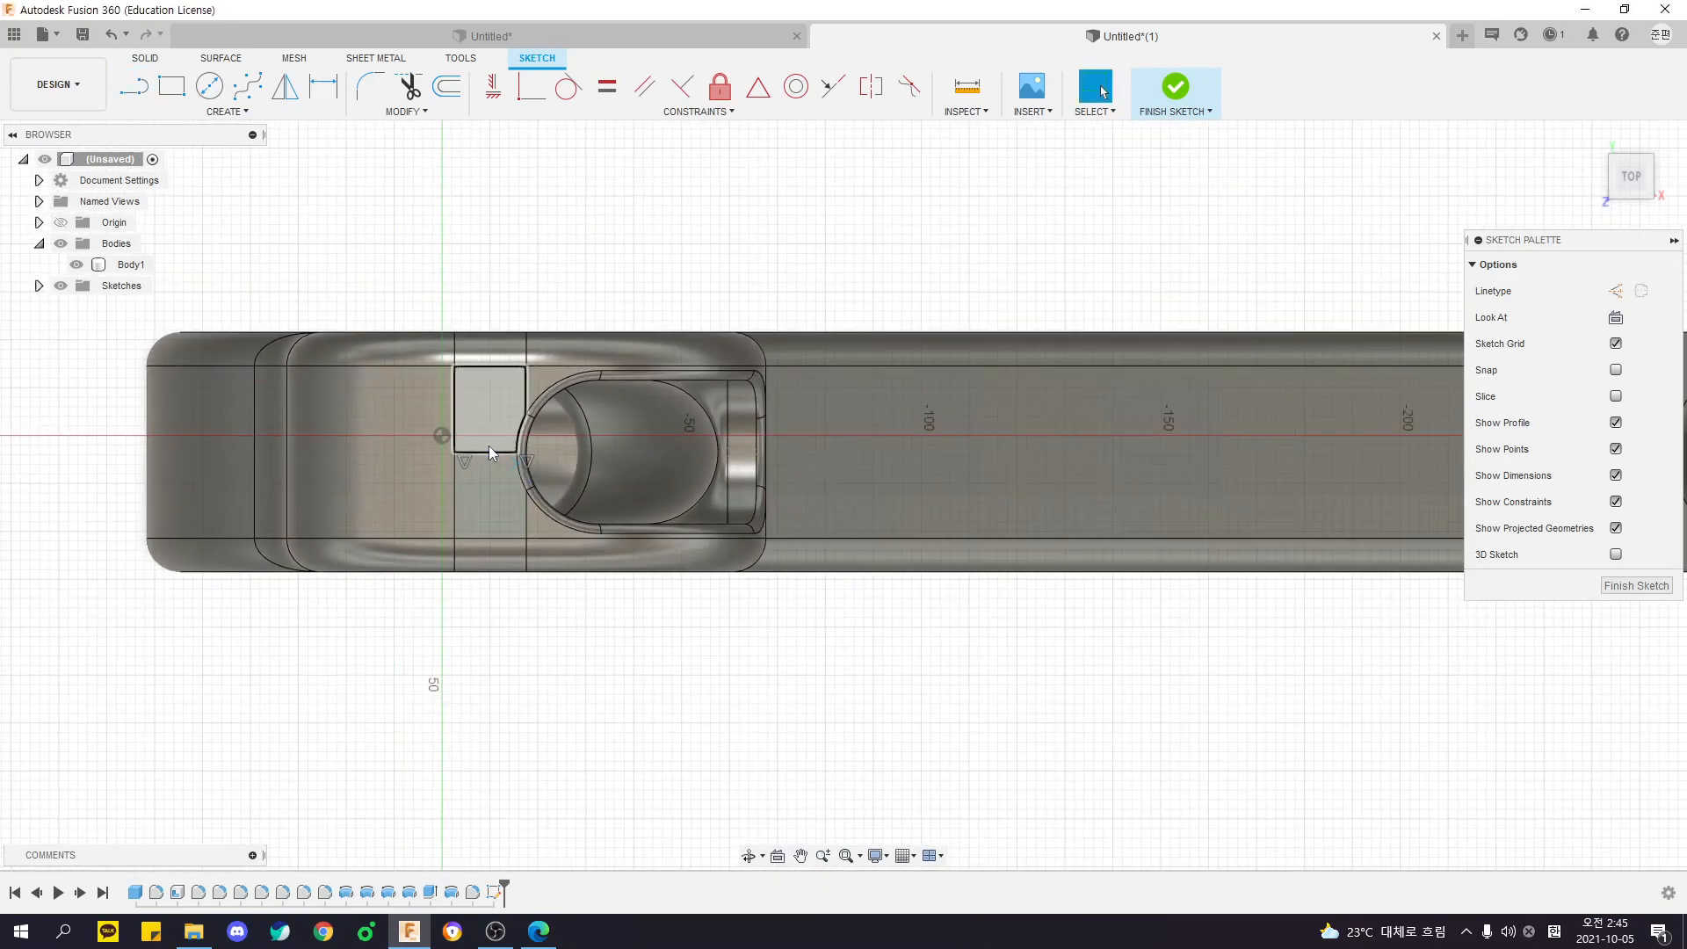
scroll(486, 476, up, 3)
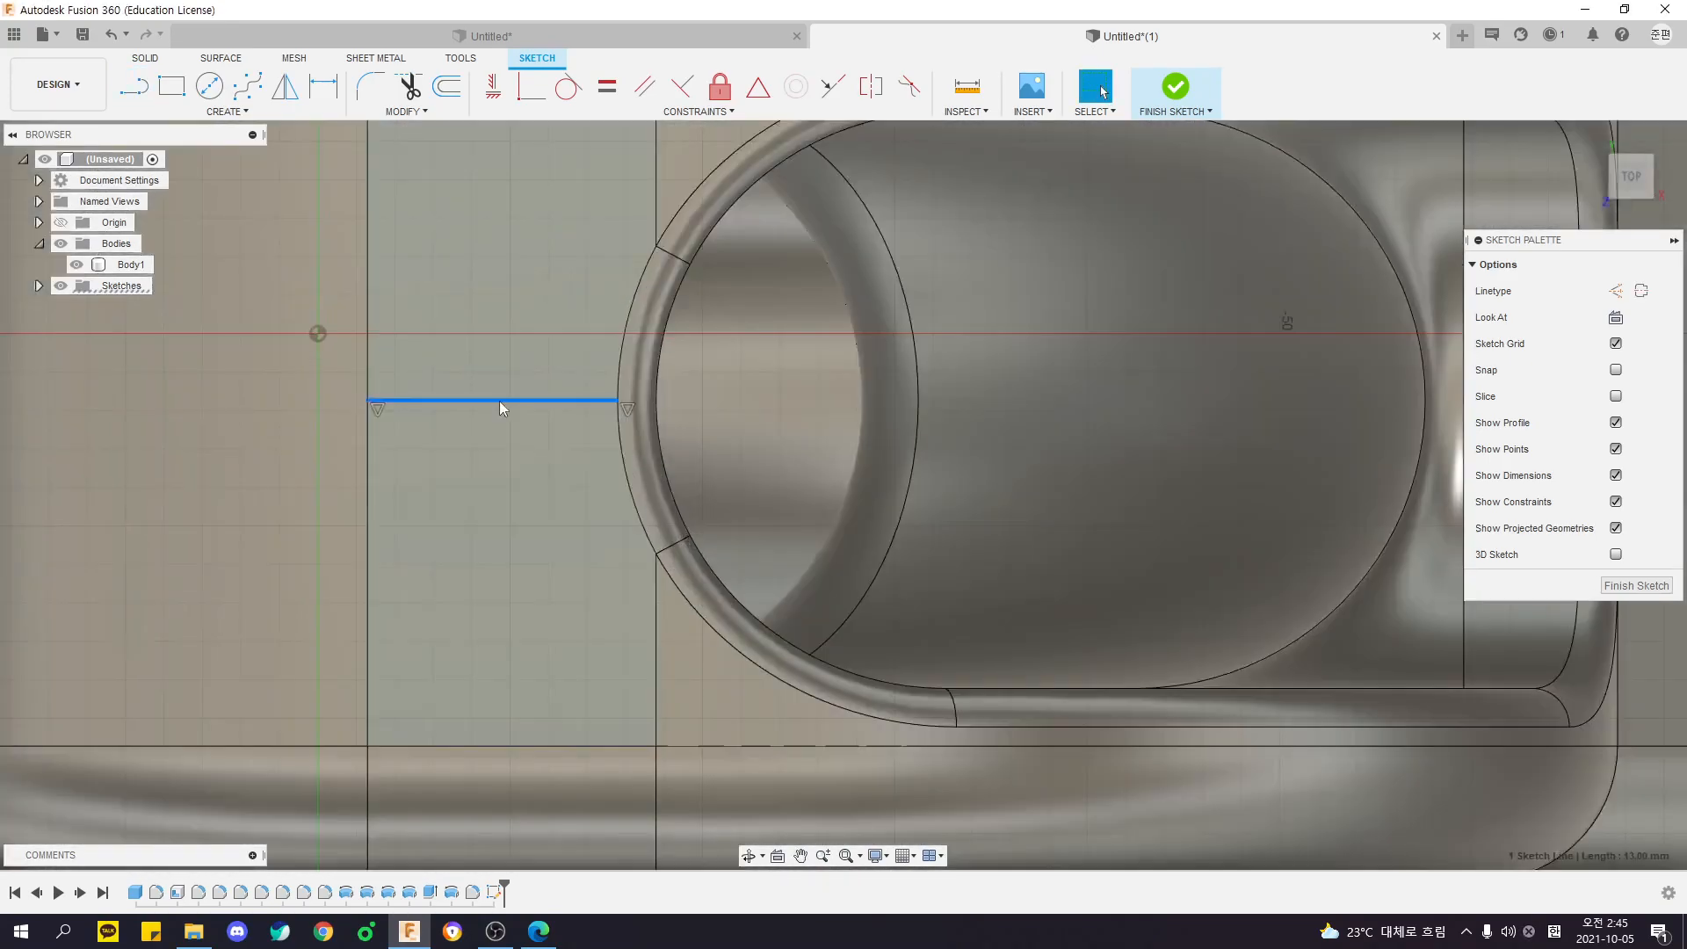
scroll(572, 753, down, 5)
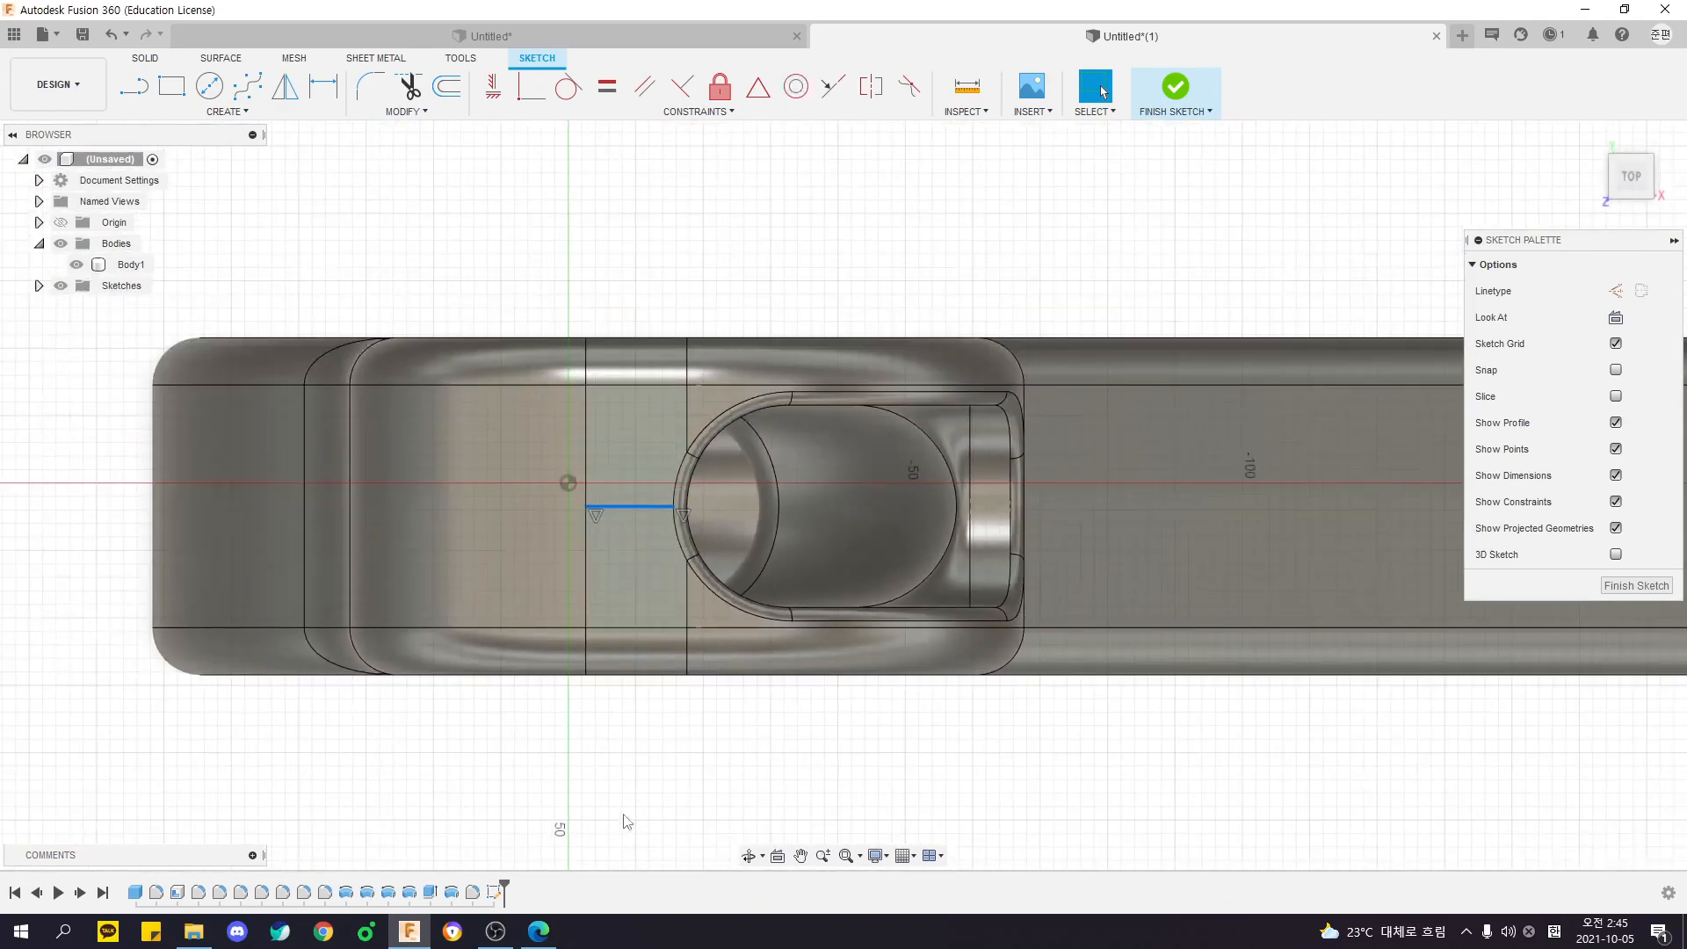
- Sketch a horizontal line about 455 mm long beside the body, running past both of its ends
key(l)
scroll(373, 309, down, 4)
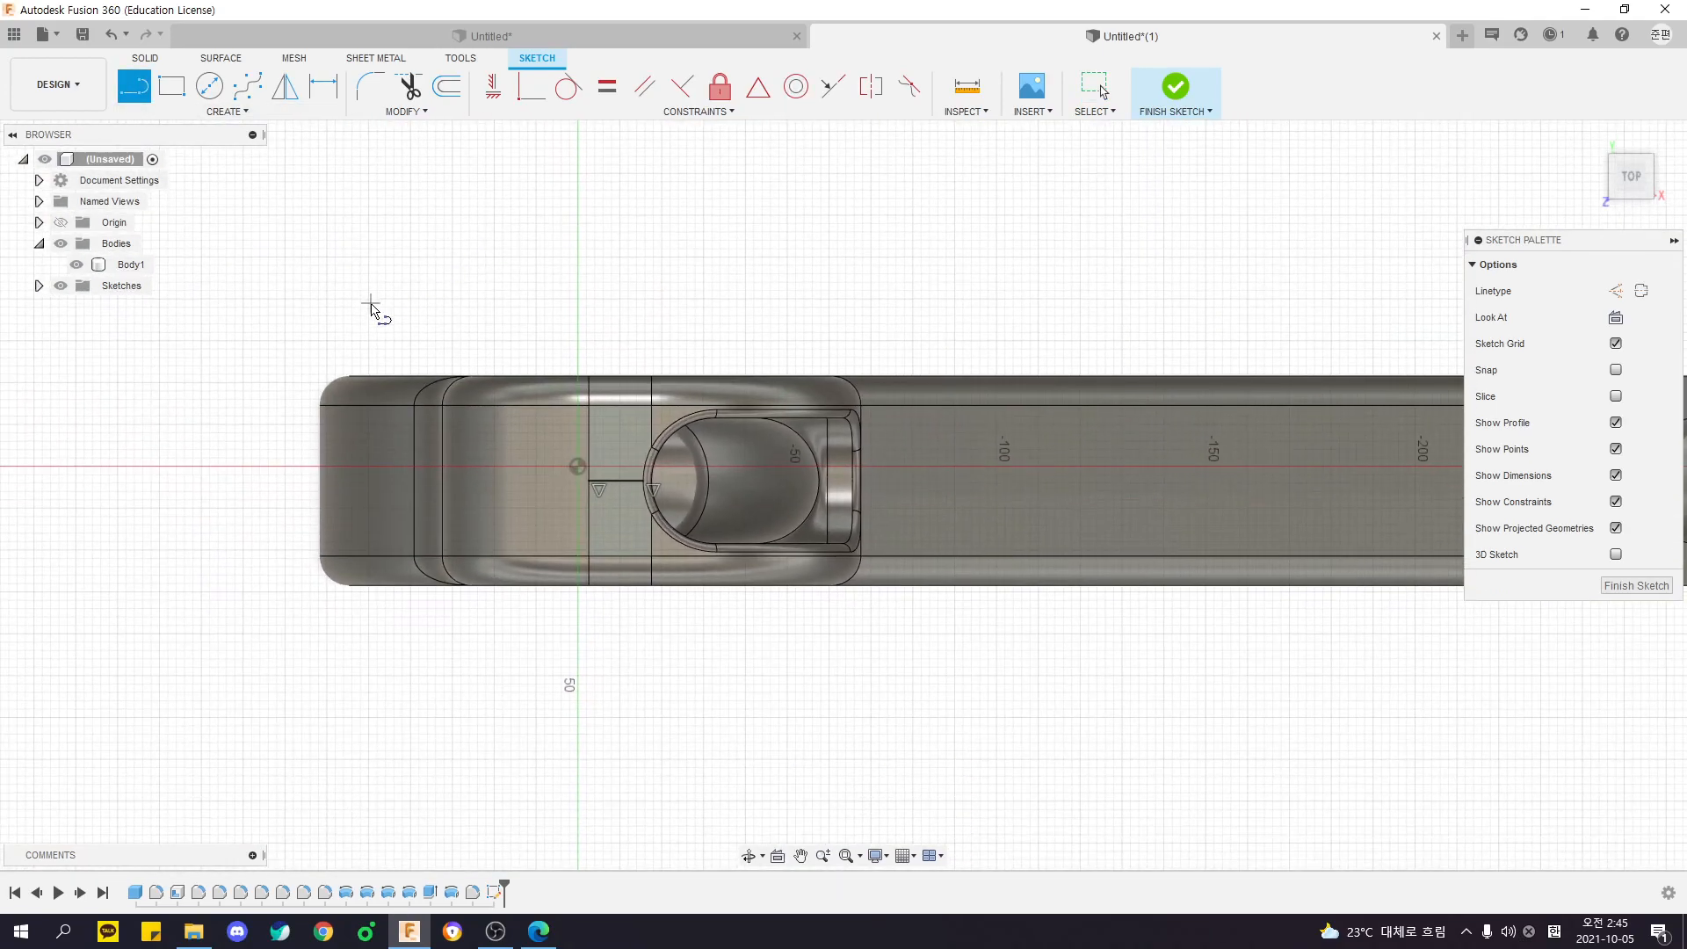
click(263, 345)
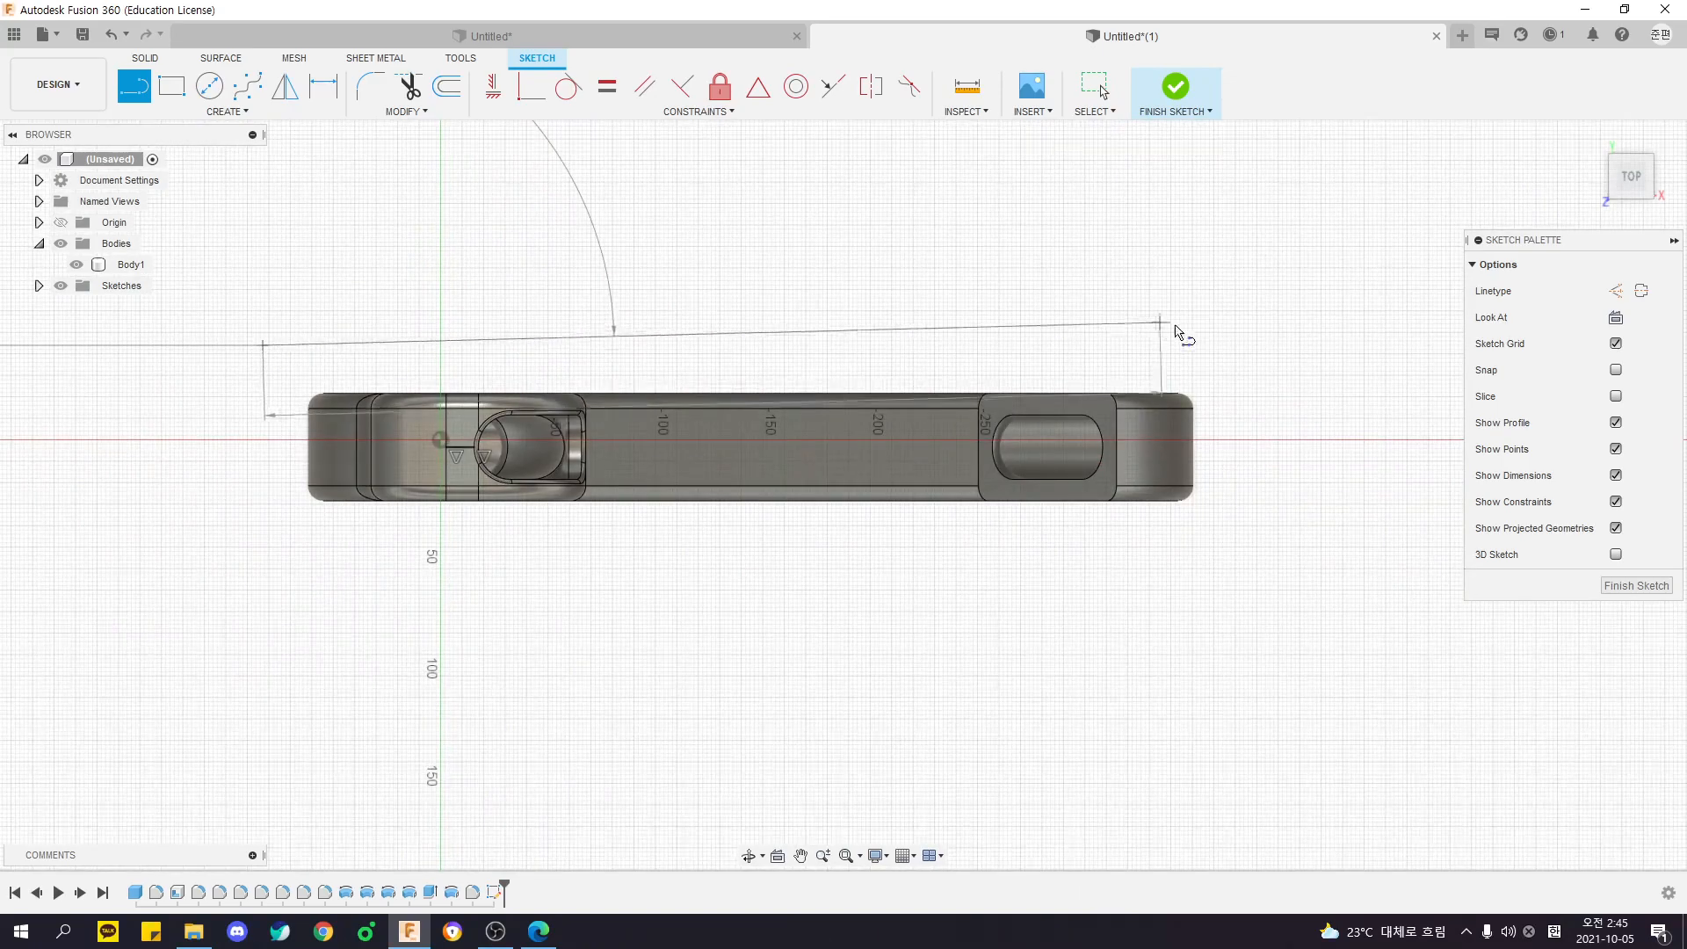
click(1239, 346)
key(Escape)
- Delete the long horizontal line beside the body
click(1204, 345)
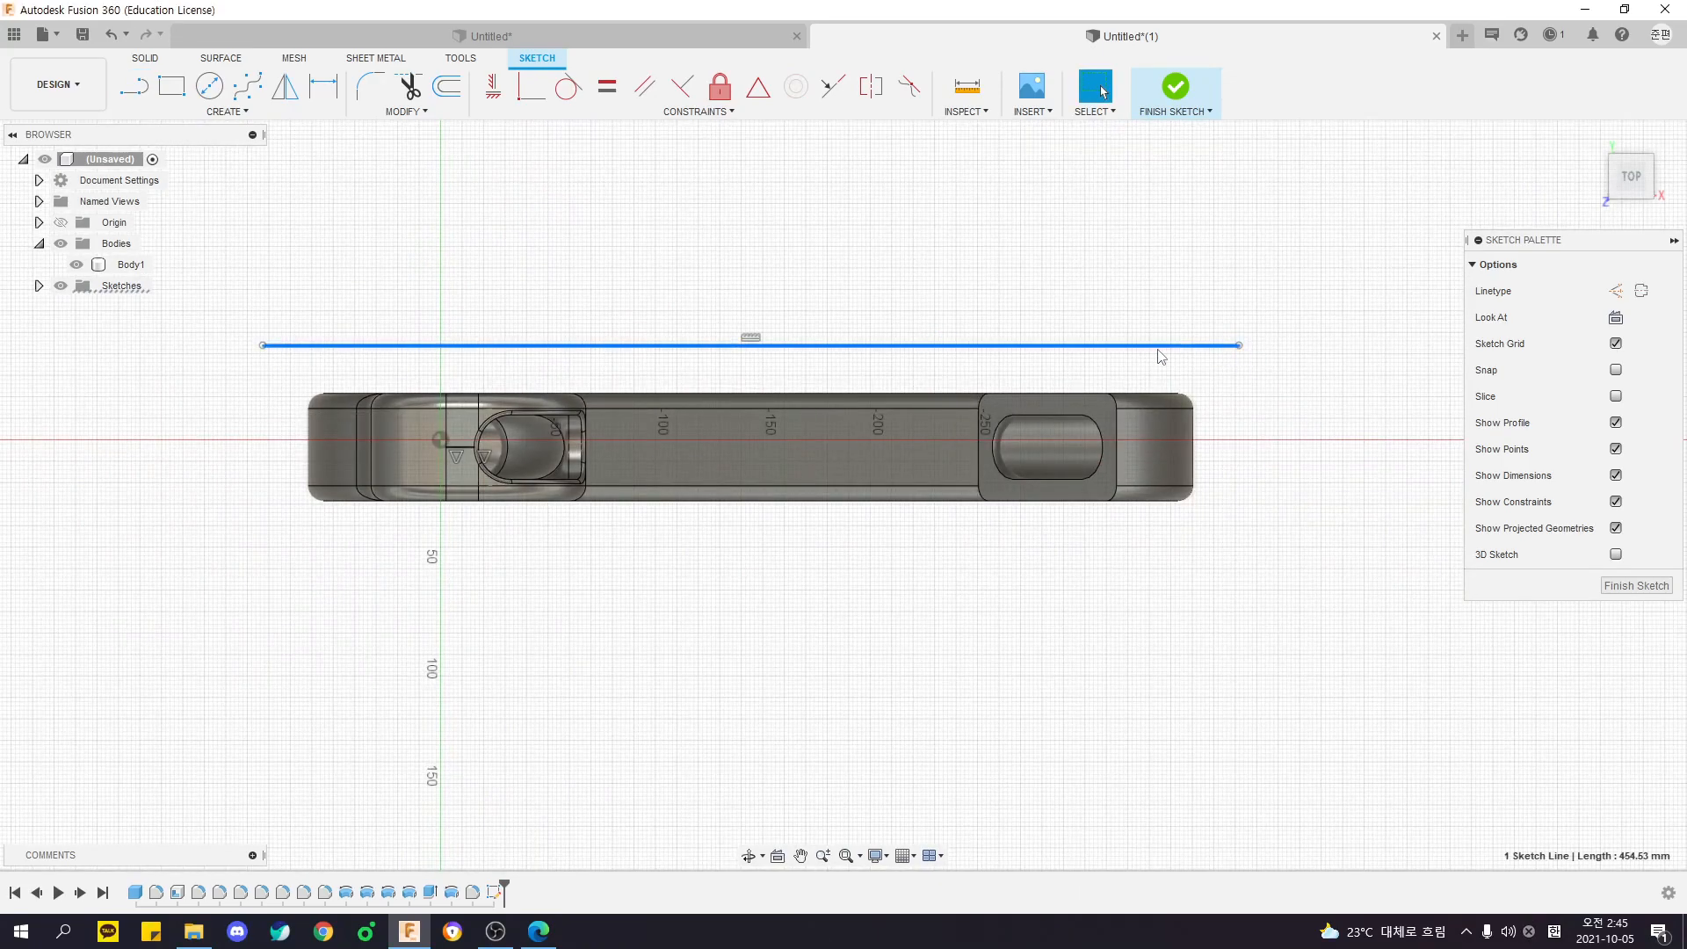
mouse_move(233, 292)
mouse_down()
mouse_move(783, 611)
mouse_move(1388, 619)
mouse_up()
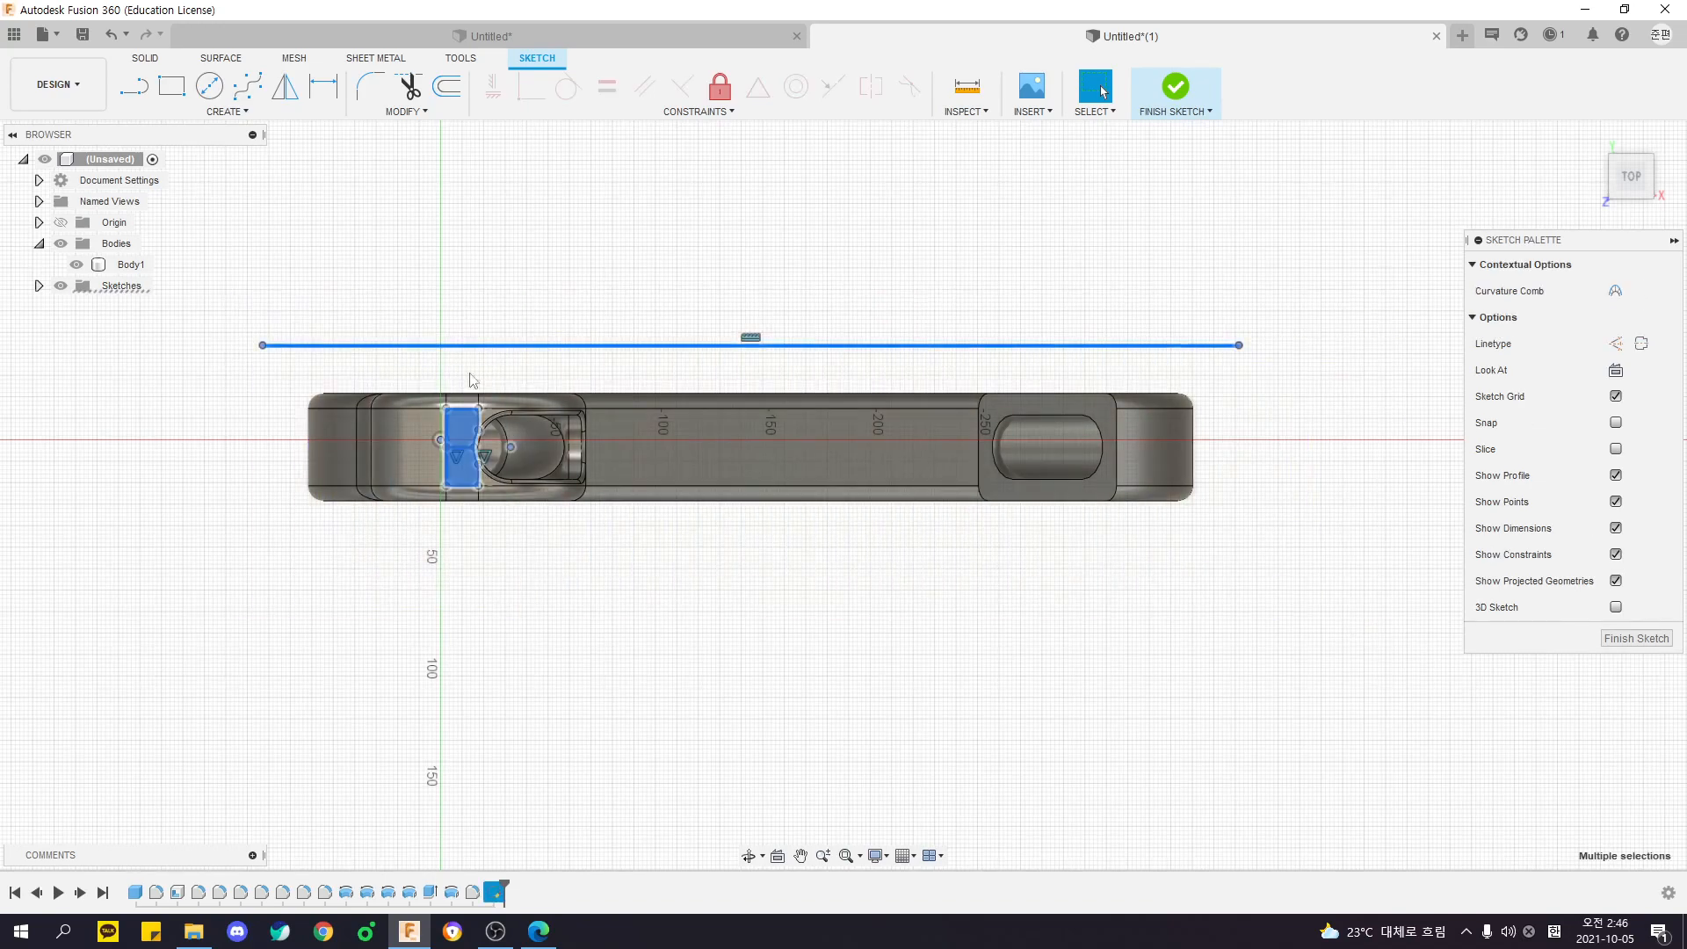
click(519, 678)
drag(216, 305, 1342, 379)
mouse_move(211, 329)
mouse_down()
mouse_move(1389, 392)
mouse_move(1402, 407)
mouse_up()
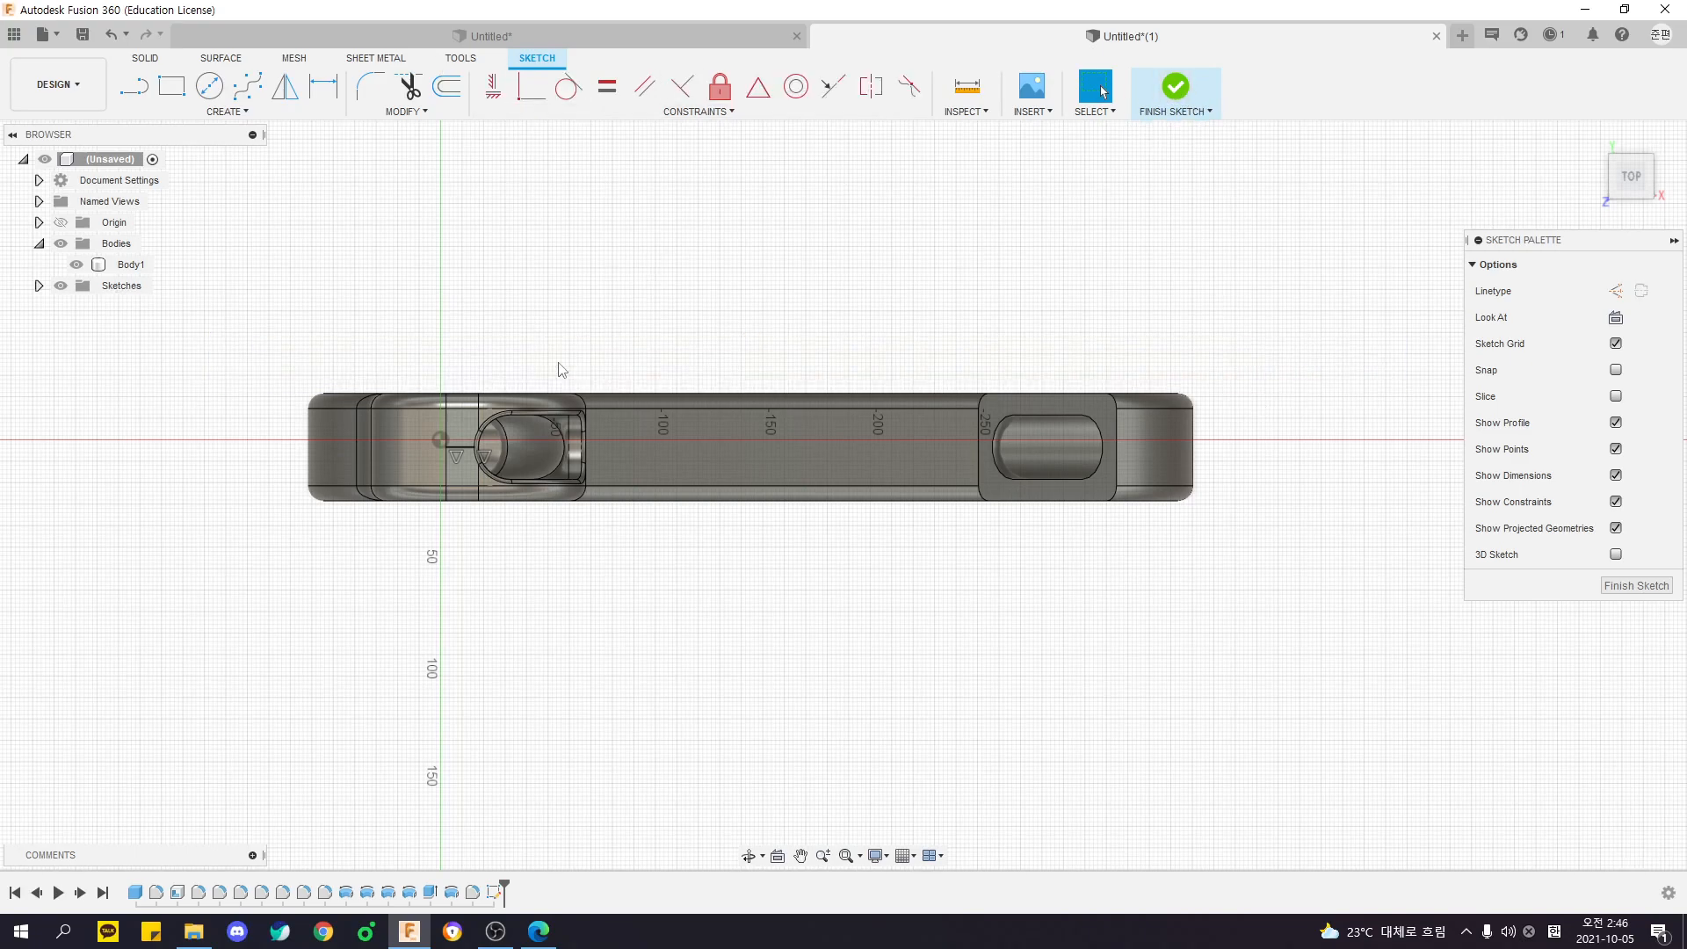
- Check the short line on the flat face beside the opening and finish the sketch
scroll(440, 485, up, 5)
click(423, 466)
scroll(409, 492, down, 4)
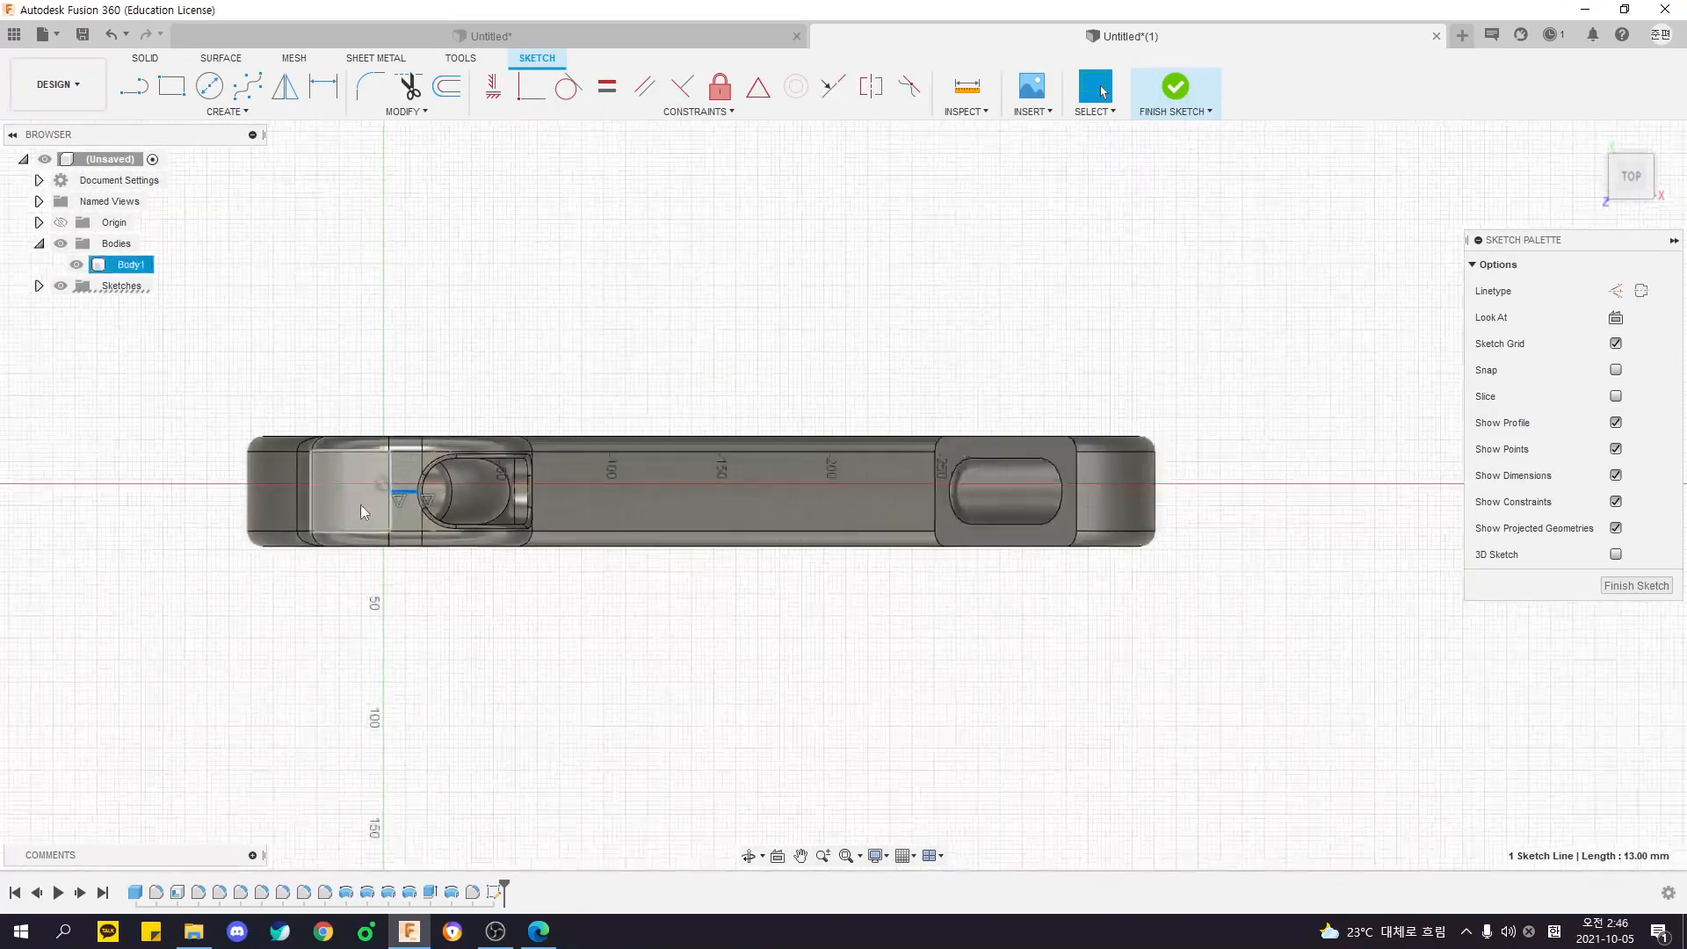
shift+middle_drag(1024, 546, 793, 274)
scroll(773, 273, up, 6)
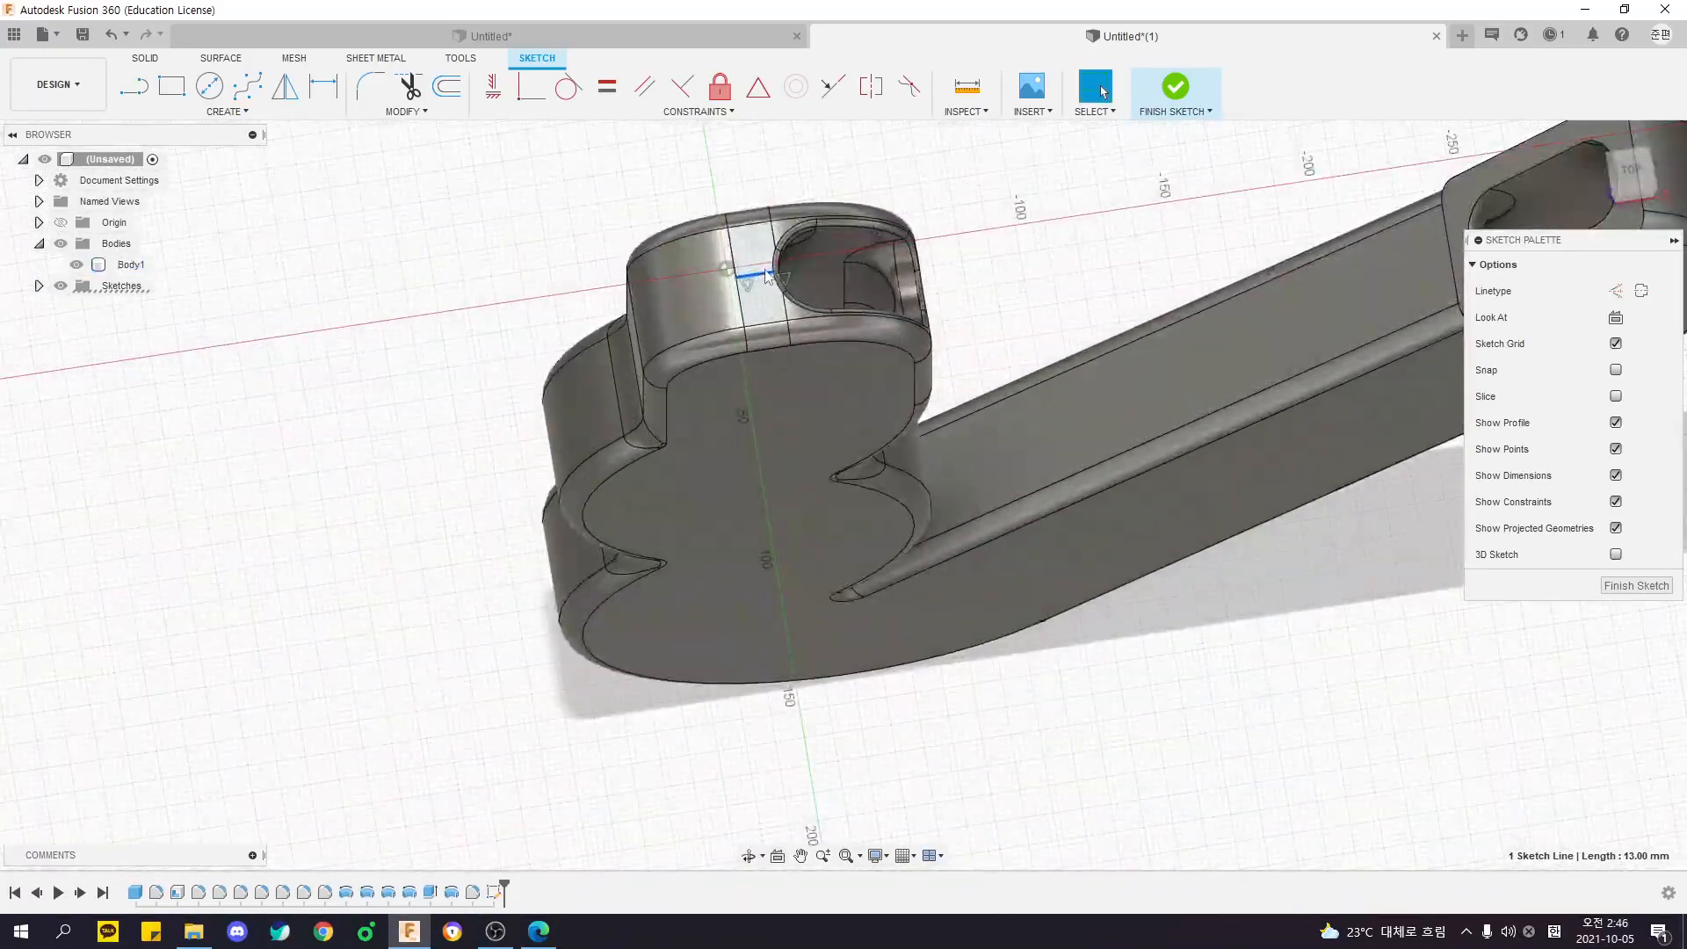
click(1178, 86)
- Set up a Split Body on the hook-shaped body, with the short sketched line as the splitting tool
shift+middle_drag(901, 331, 590, 204)
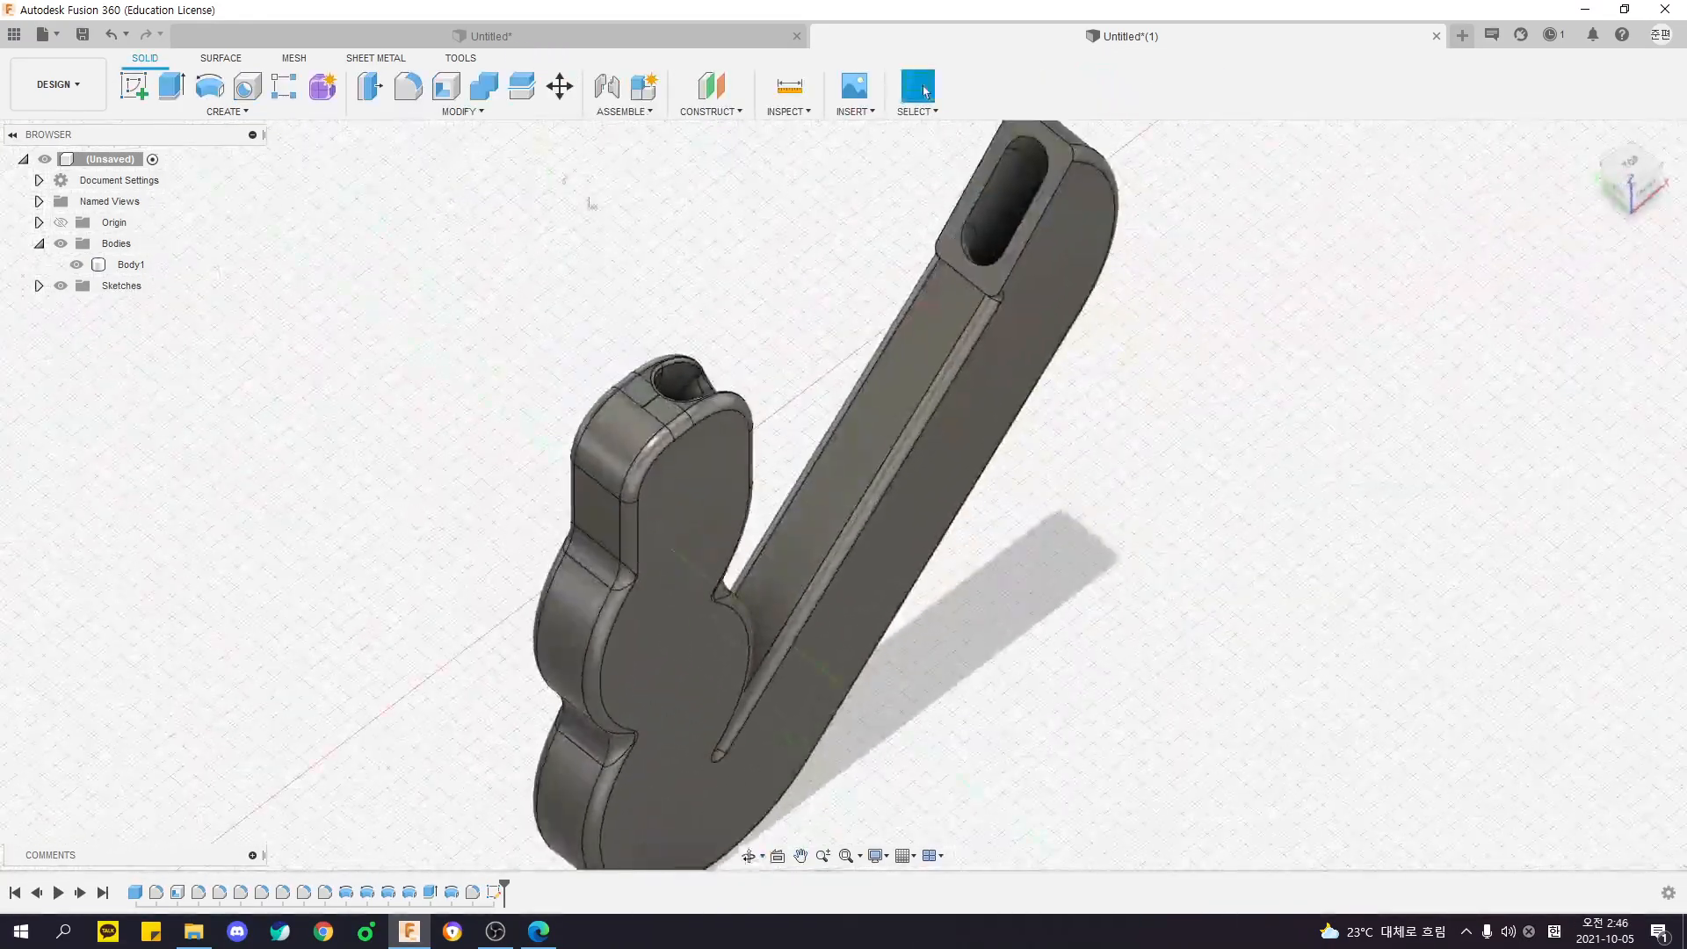
click(483, 113)
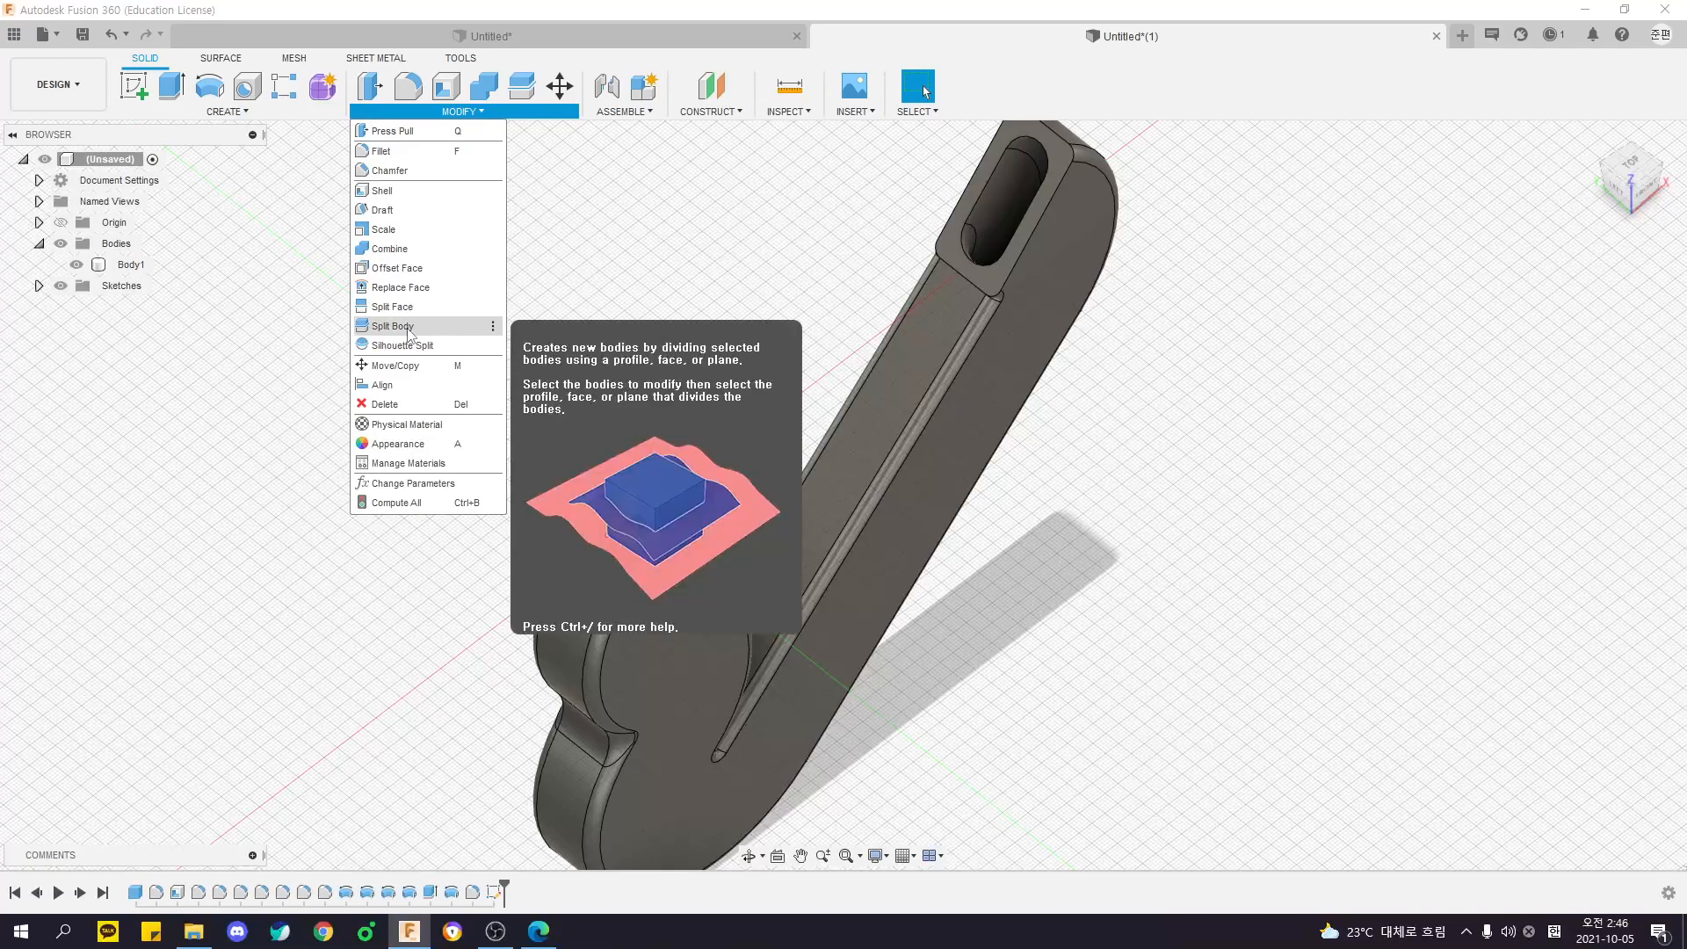
click(393, 326)
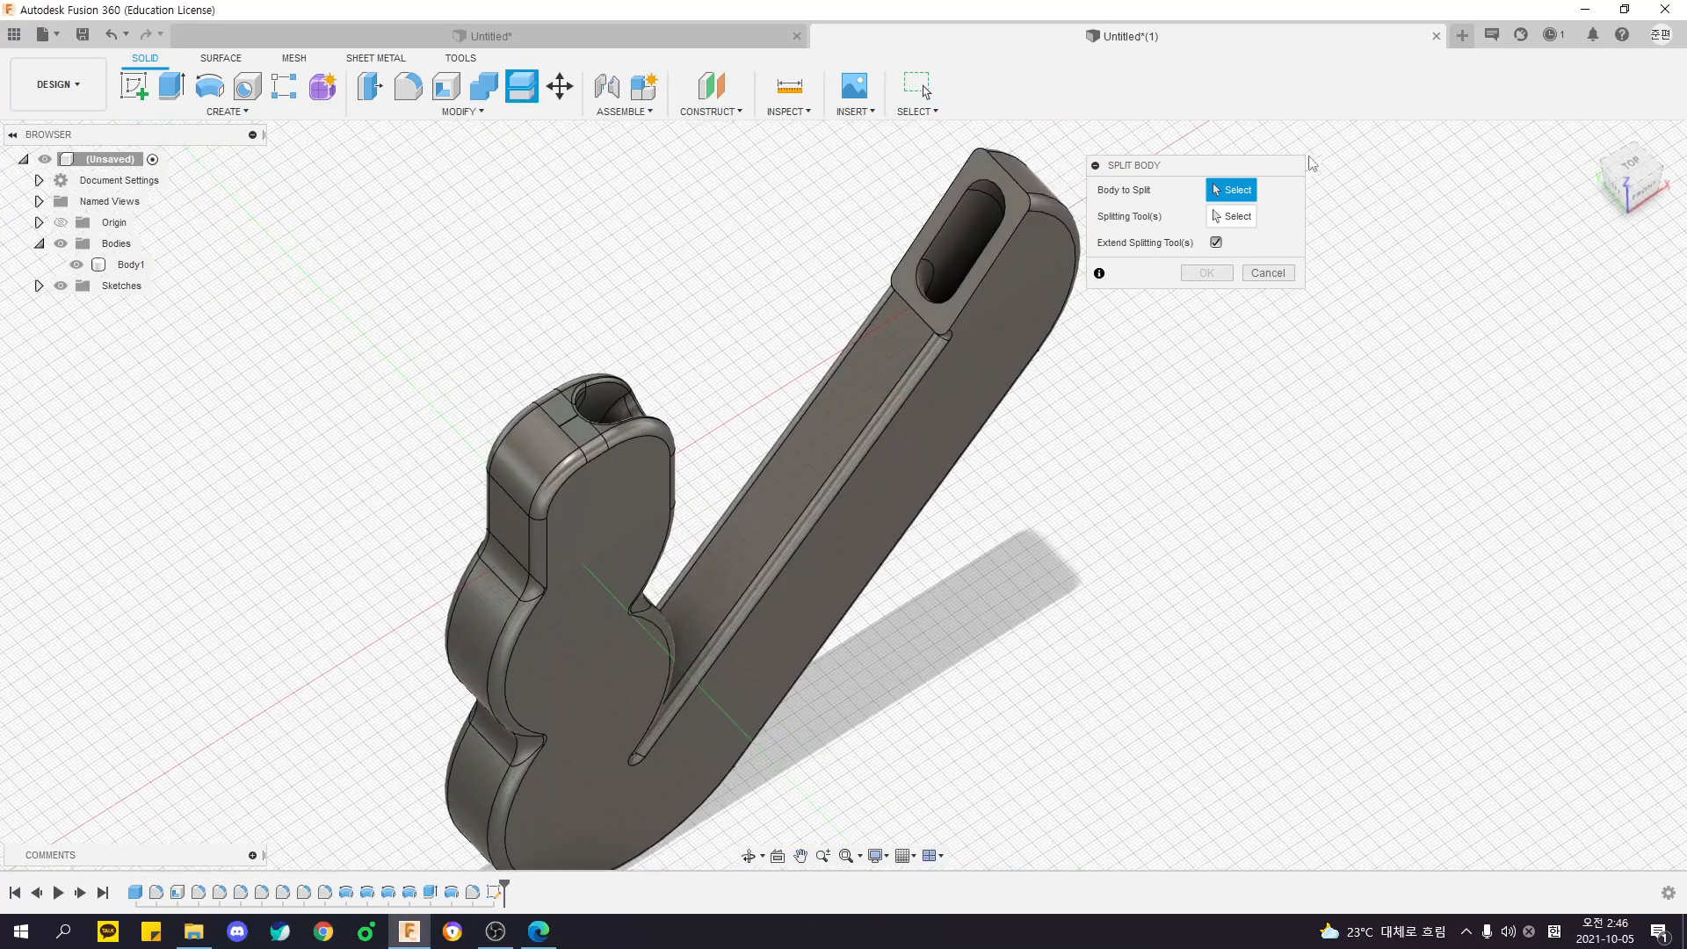
click(952, 315)
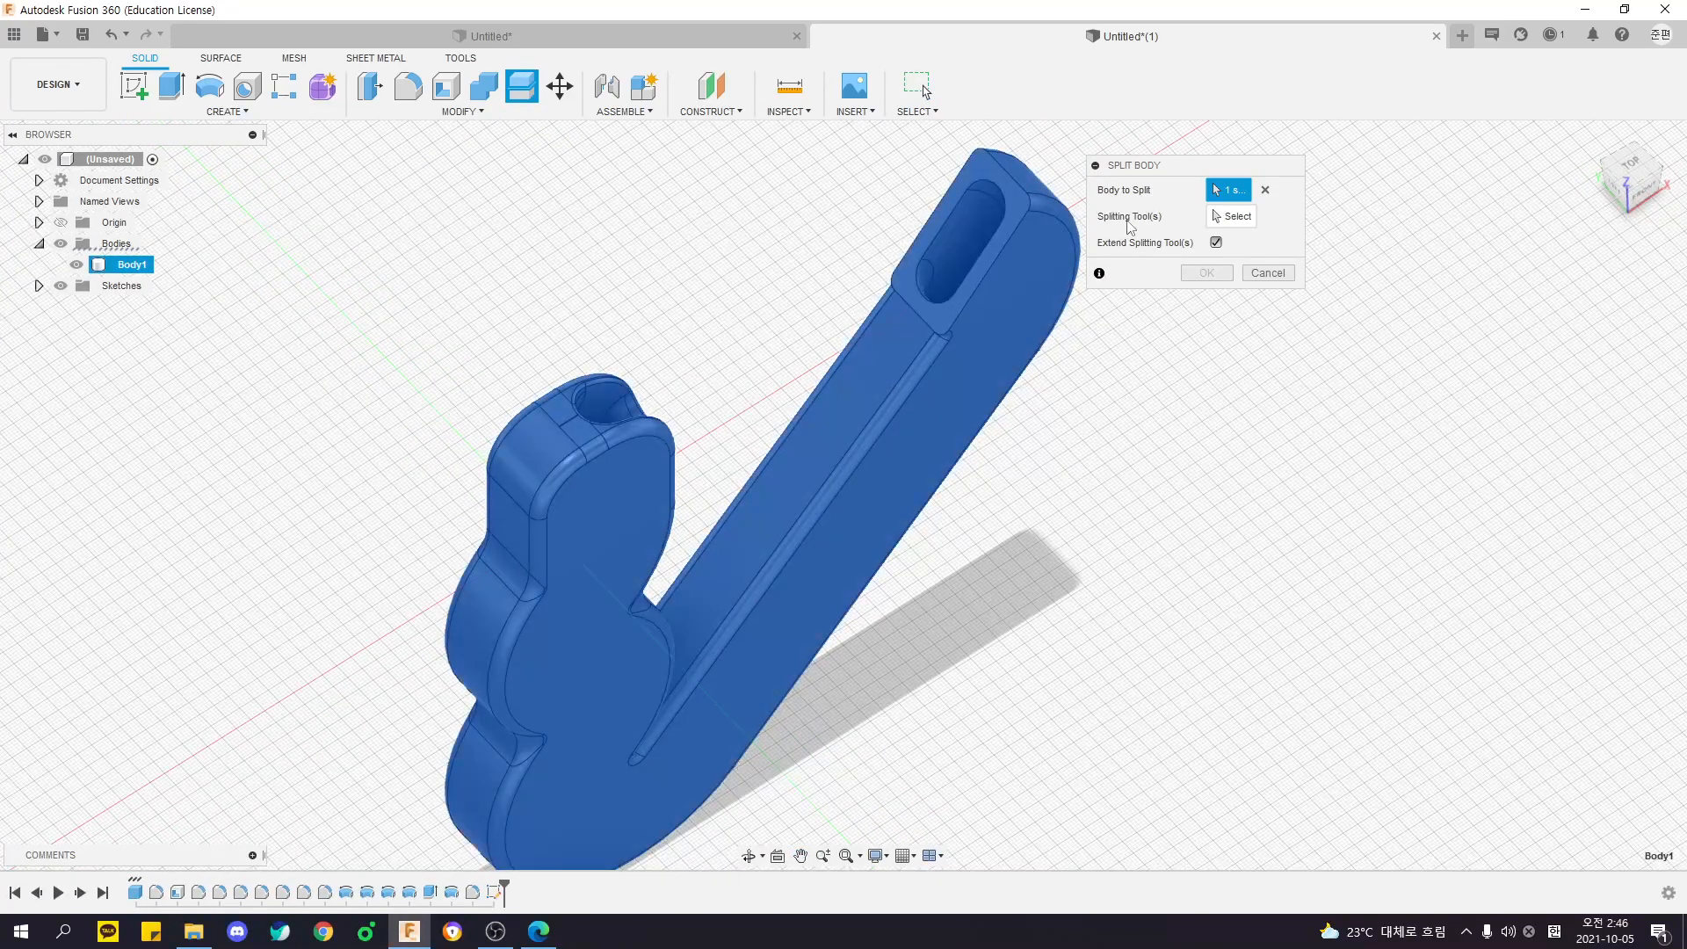
click(1229, 216)
scroll(522, 397, up, 5)
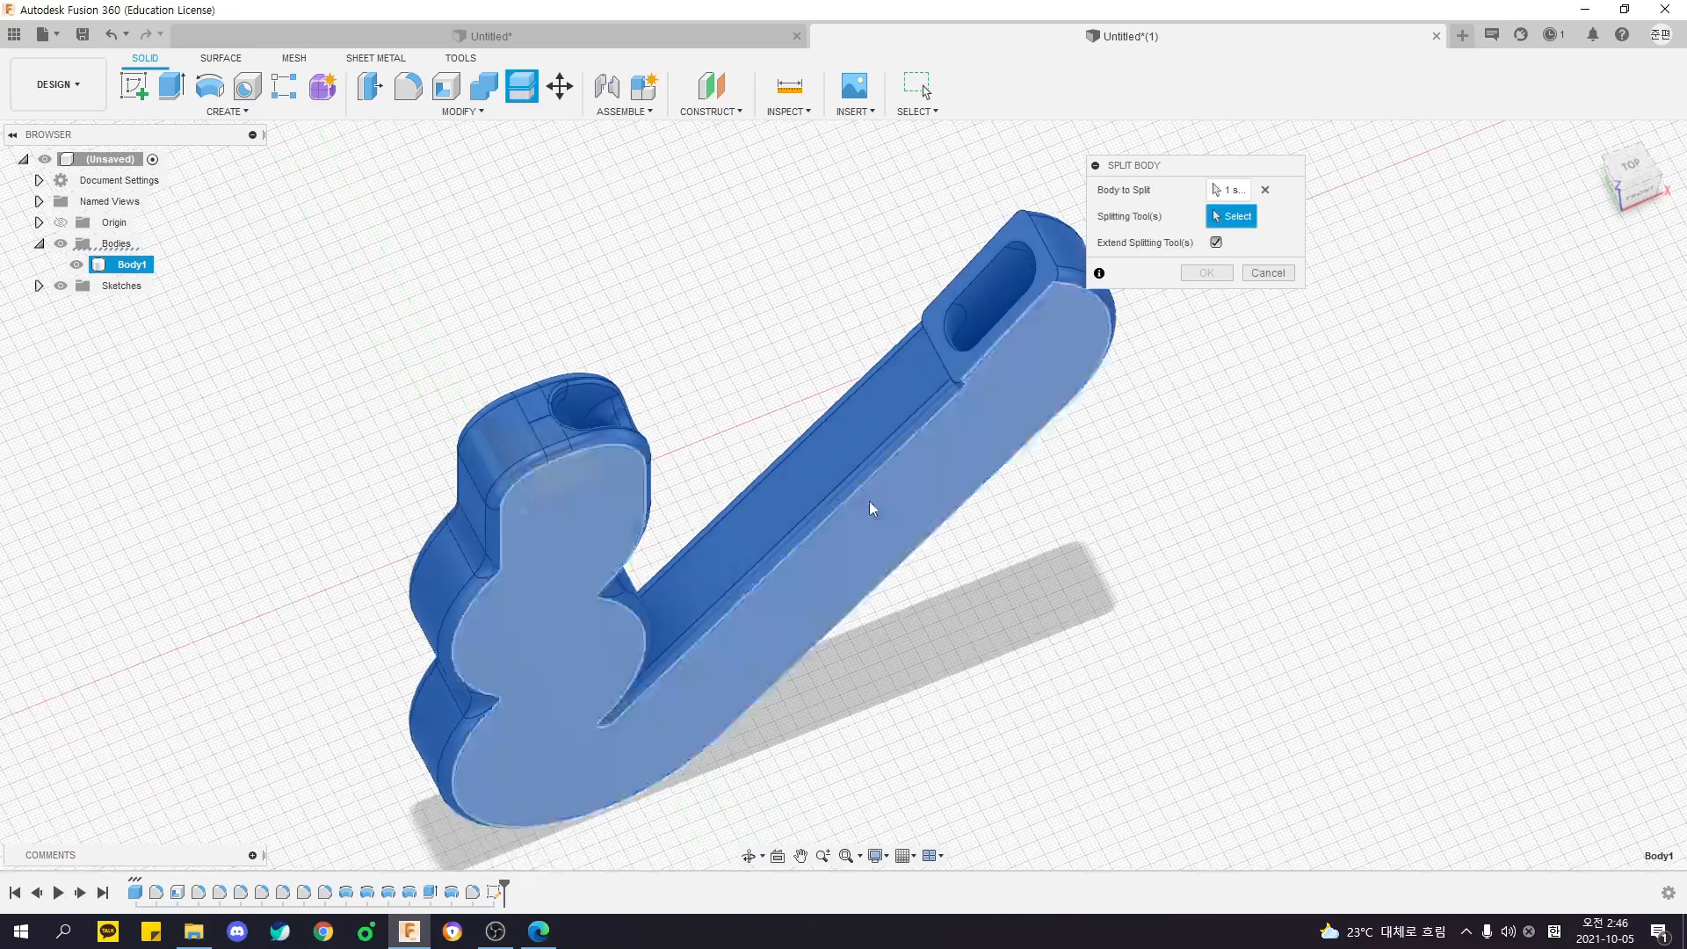
scroll(519, 400, up, 4)
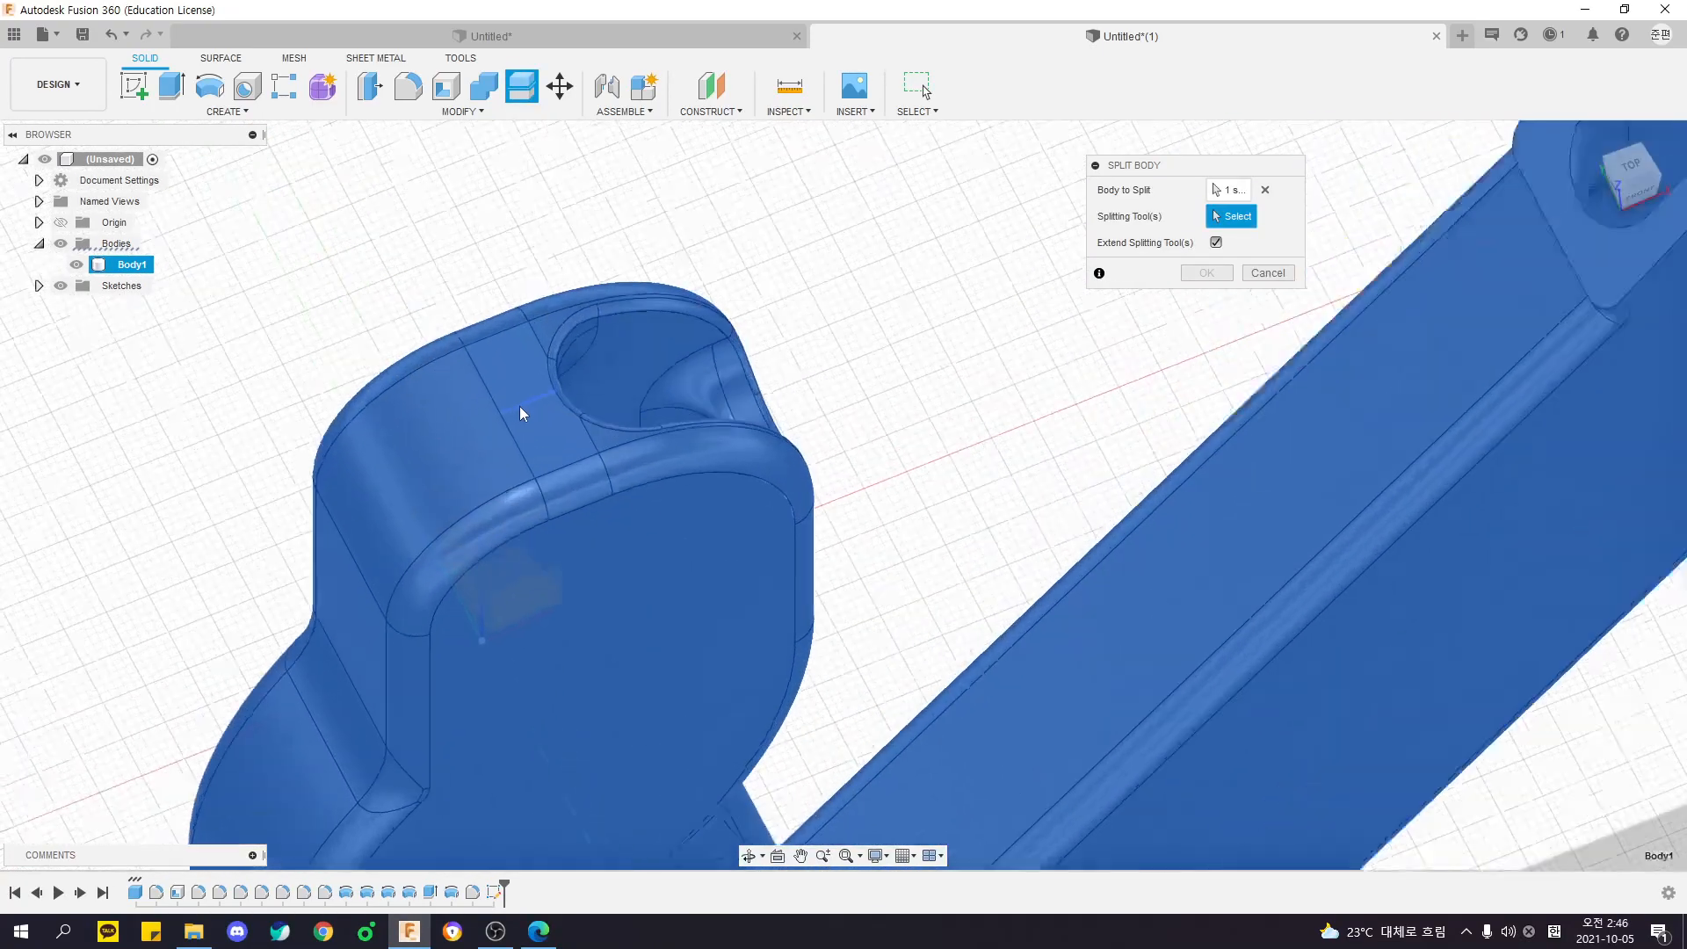
click(529, 402)
scroll(763, 546, down, 9)
mouse_move(762, 546)
middle_down()
mouse_move(774, 435)
mouse_move(987, 418)
mouse_move(787, 439)
mouse_move(789, 426)
middle_up()
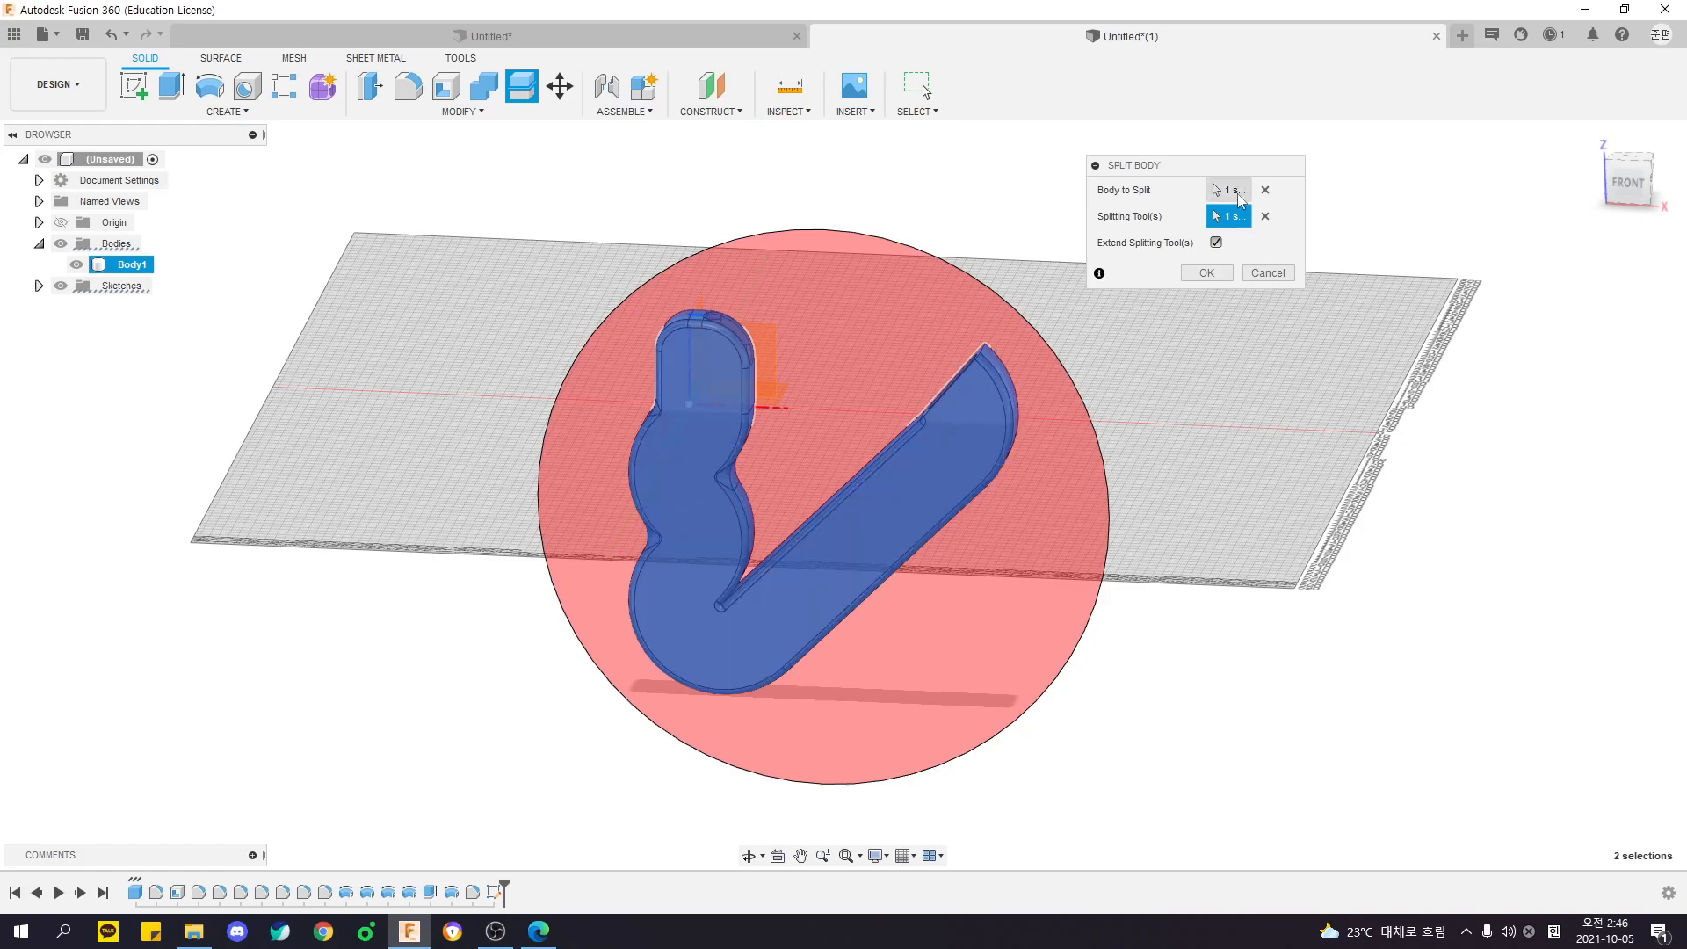
mouse_move(985, 467)
shift+middle_down()
mouse_move(1131, 445)
mouse_move(1045, 409)
mouse_move(984, 492)
shift+middle_up()
scroll(703, 369, up, 6)
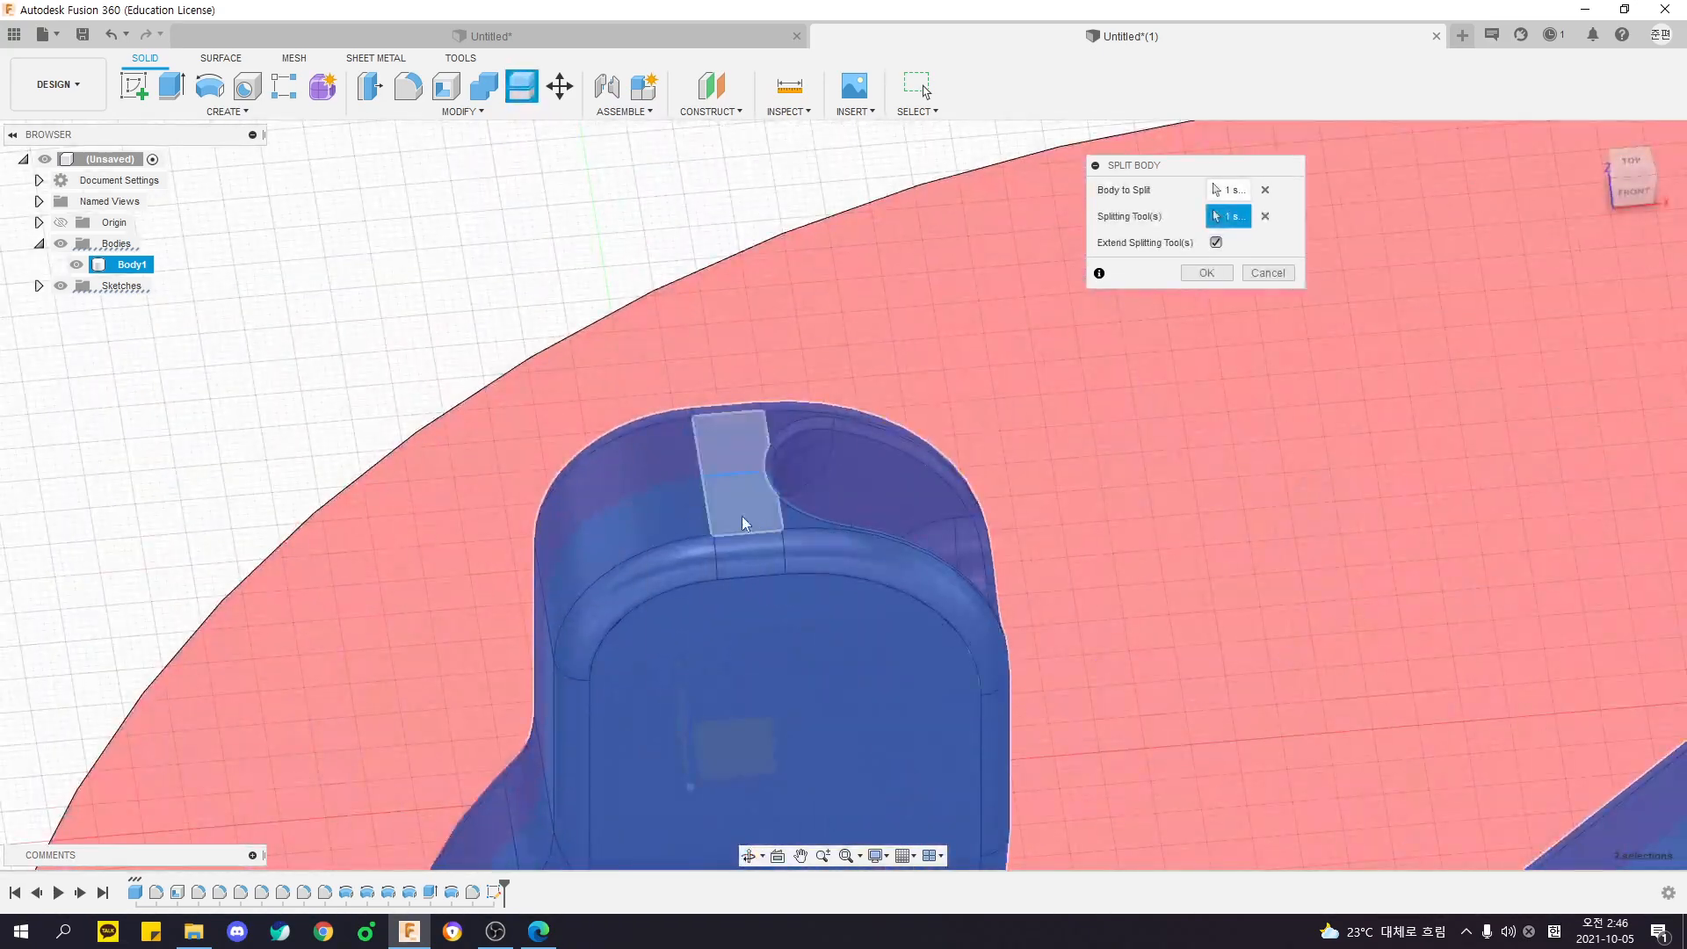
scroll(846, 421, down, 2)
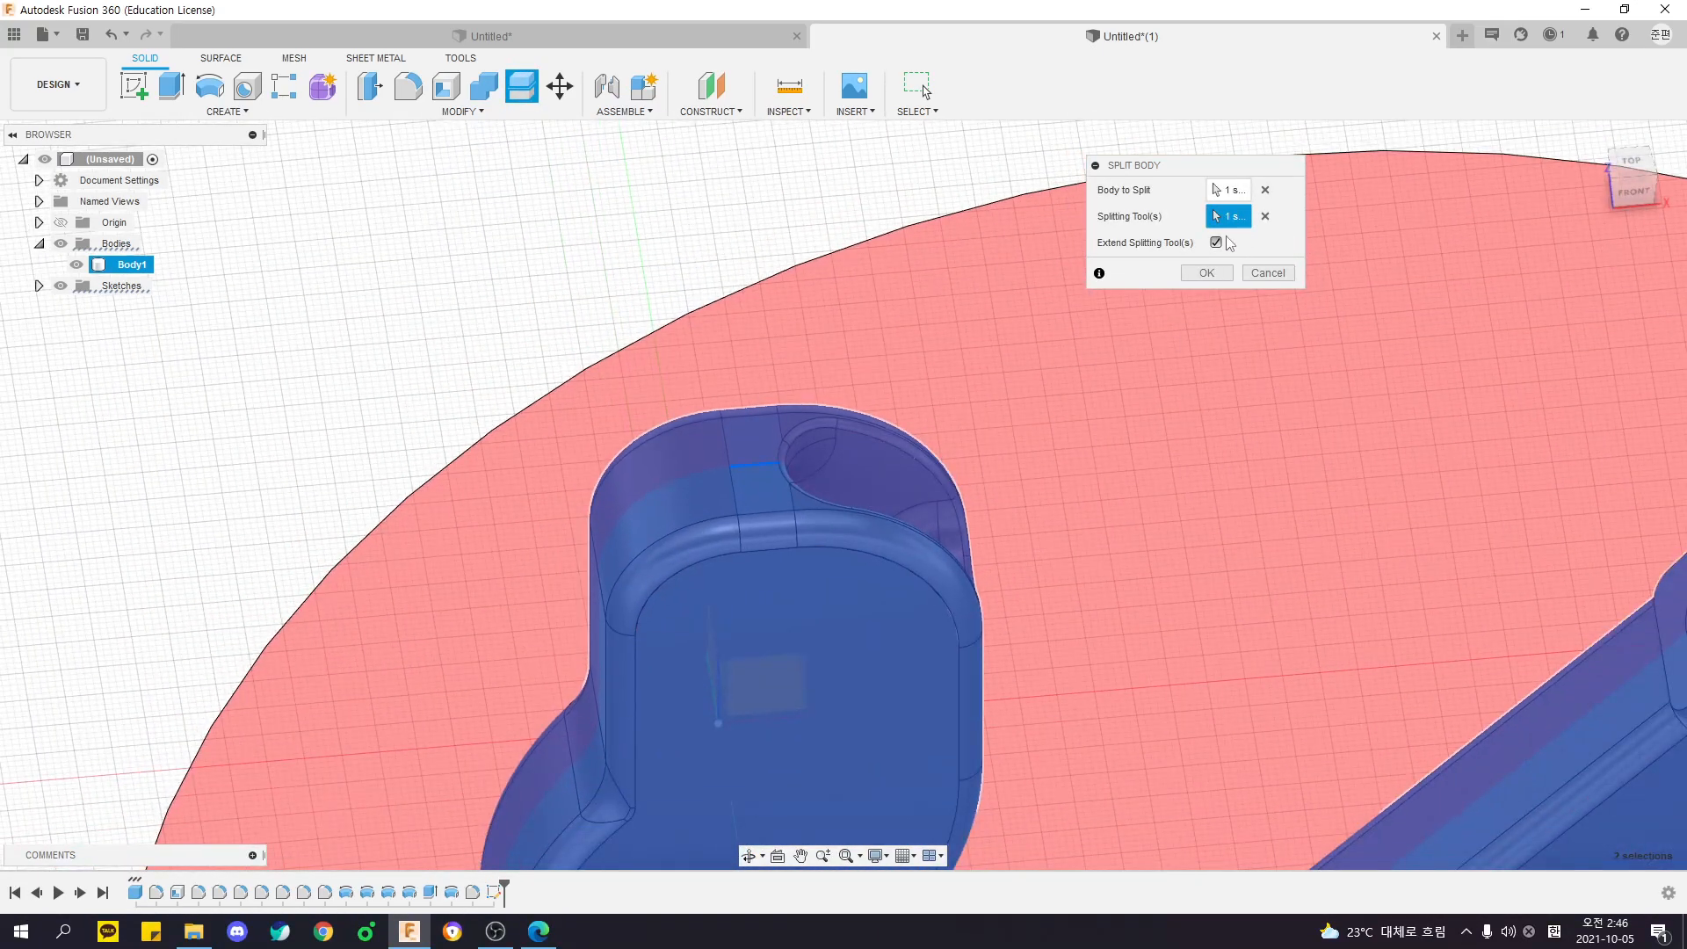
- Turn off Extend Splitting Tool(s) and examine how the unextended splitting plane meets the body
click(1216, 242)
scroll(1073, 501, down, 10)
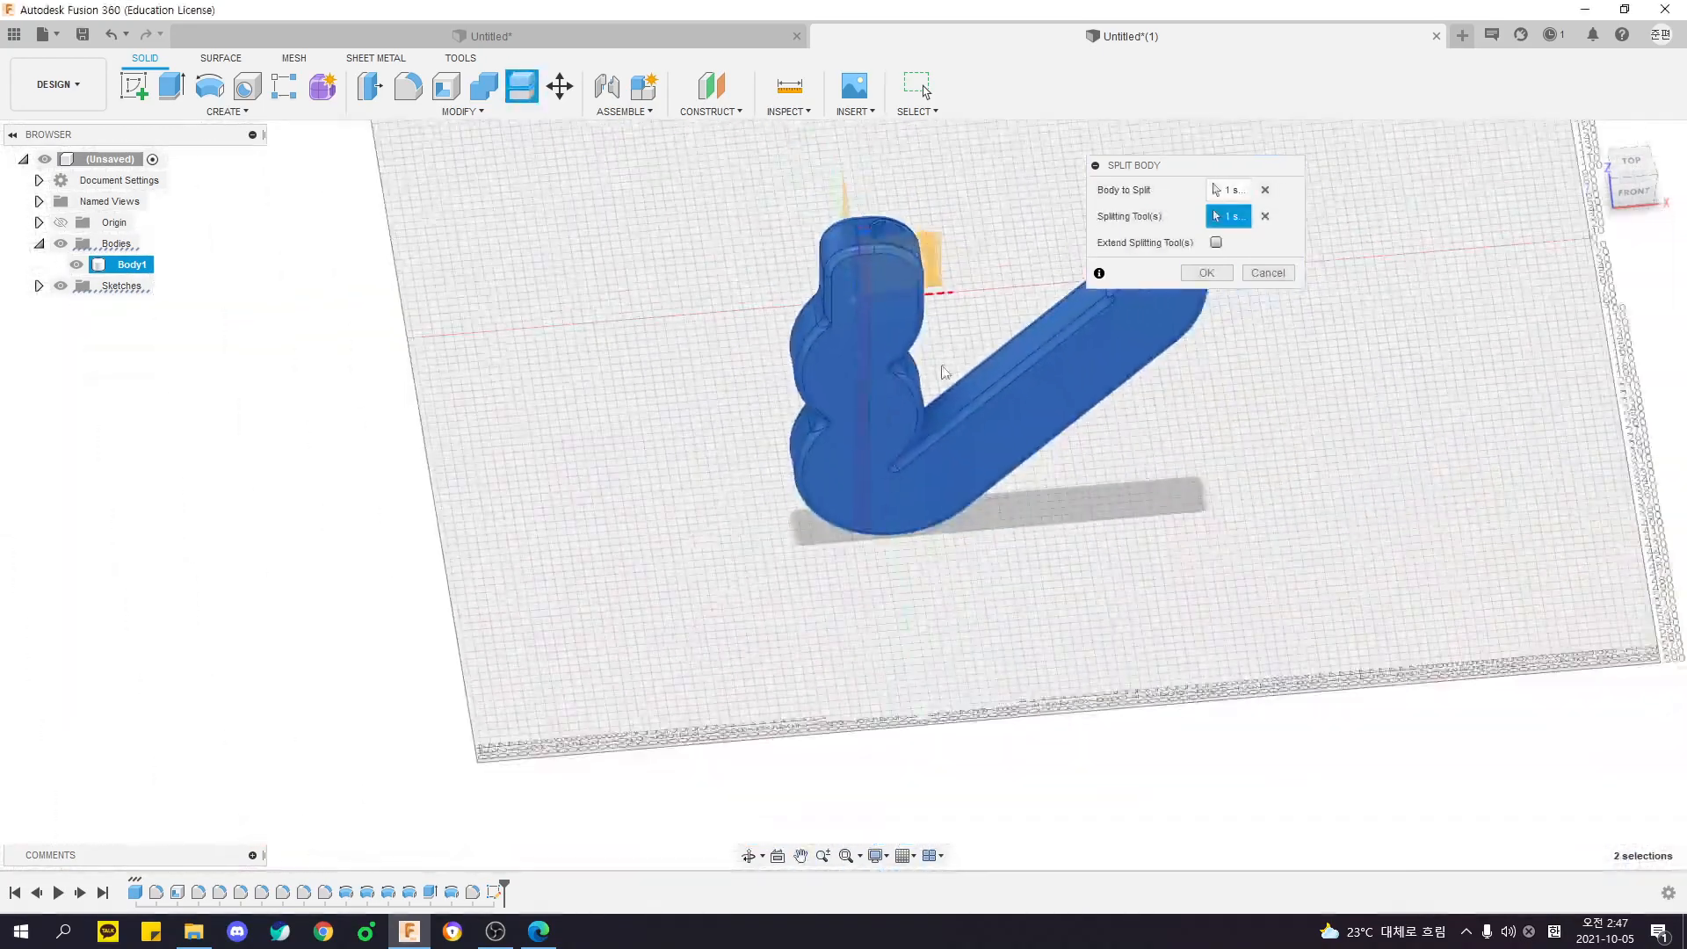
shift+middle_drag(942, 372, 857, 137)
shift+middle_drag(735, 372, 911, 174)
shift+middle_drag(1032, 209, 967, 473)
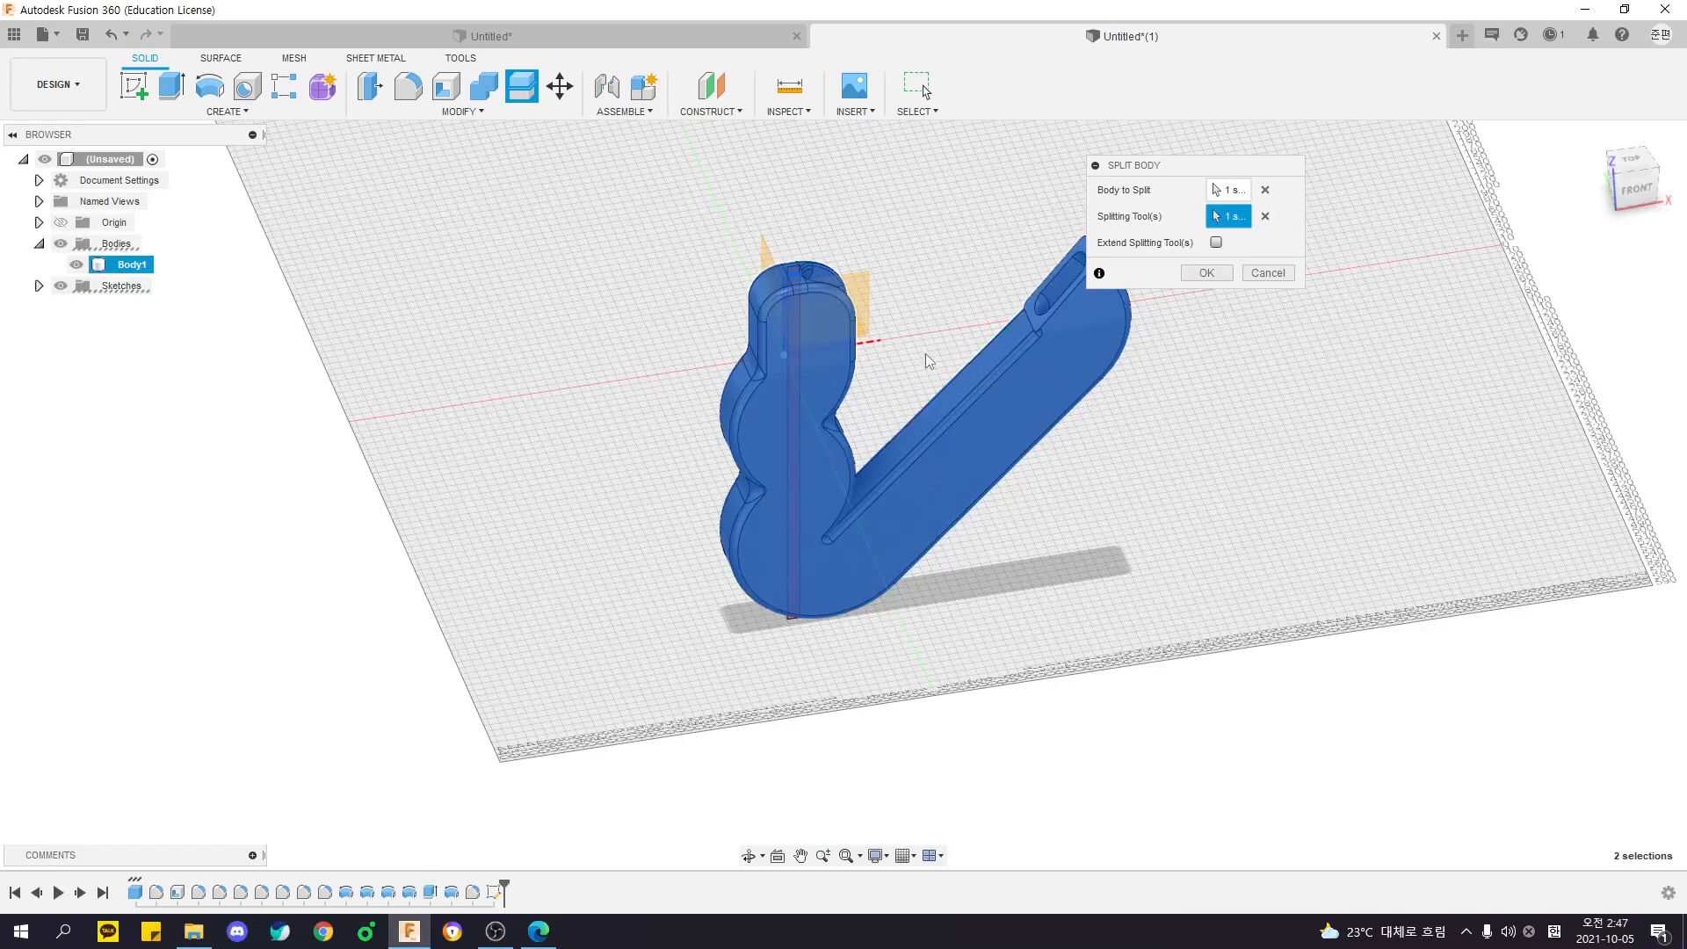
- Turn Extend Splitting Tool(s) back on and complete the split
click(1216, 243)
shift+middle_drag(1178, 315, 820, 407)
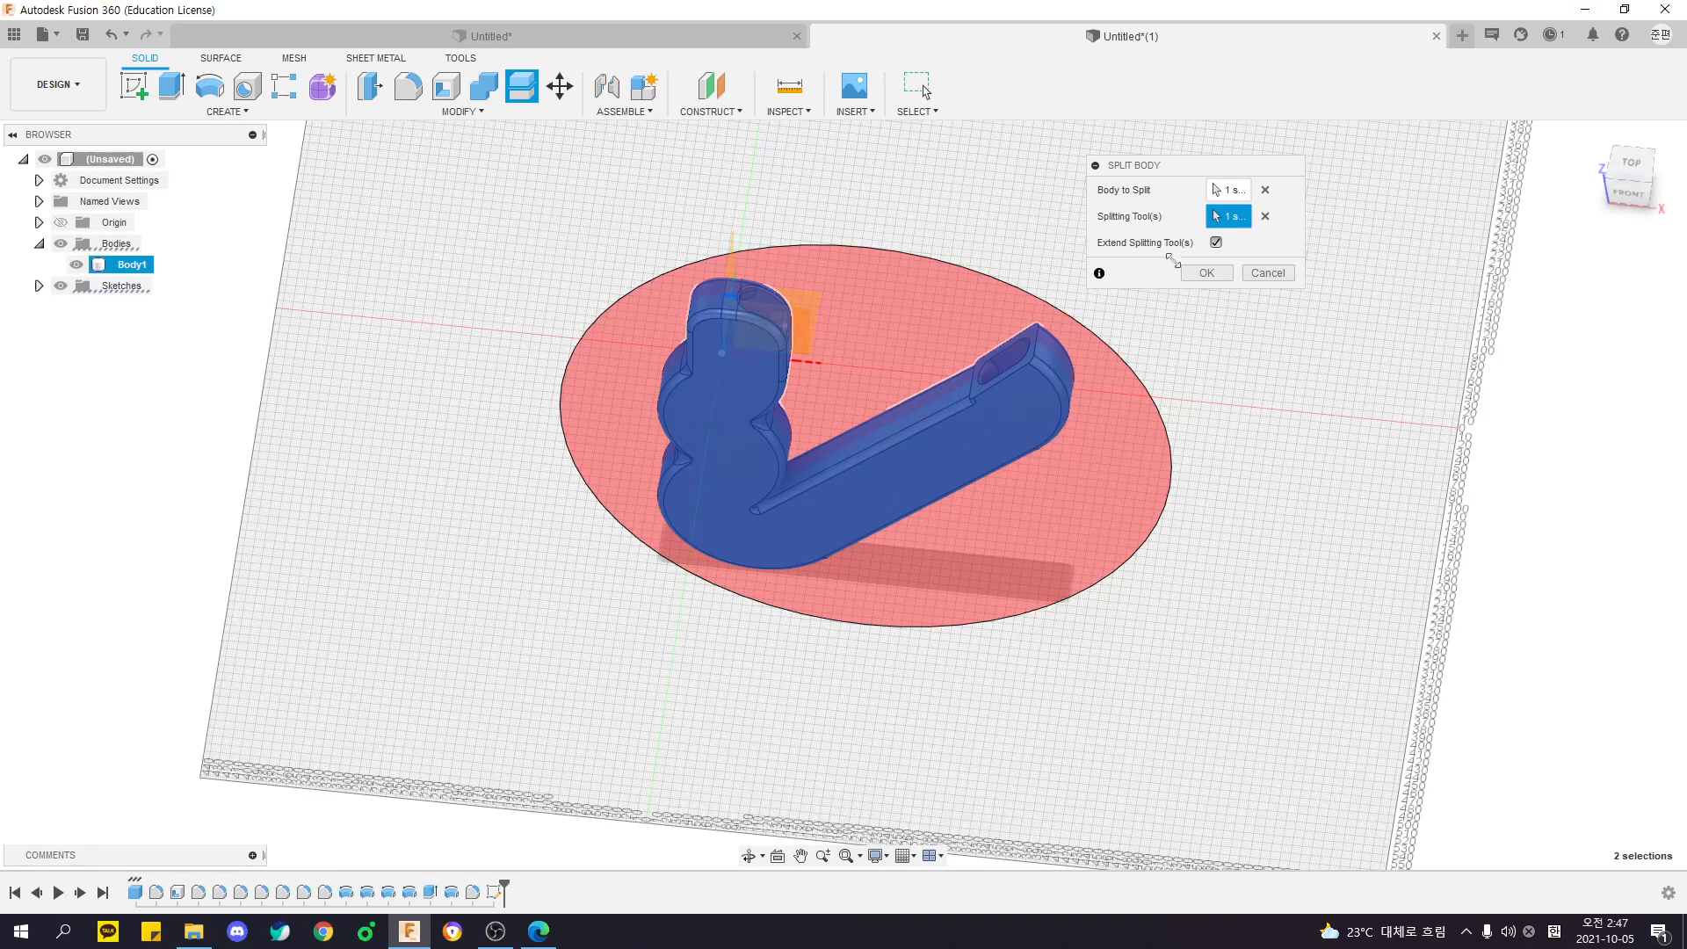
click(1206, 274)
shift+middle_drag(1205, 274, 1146, 264)
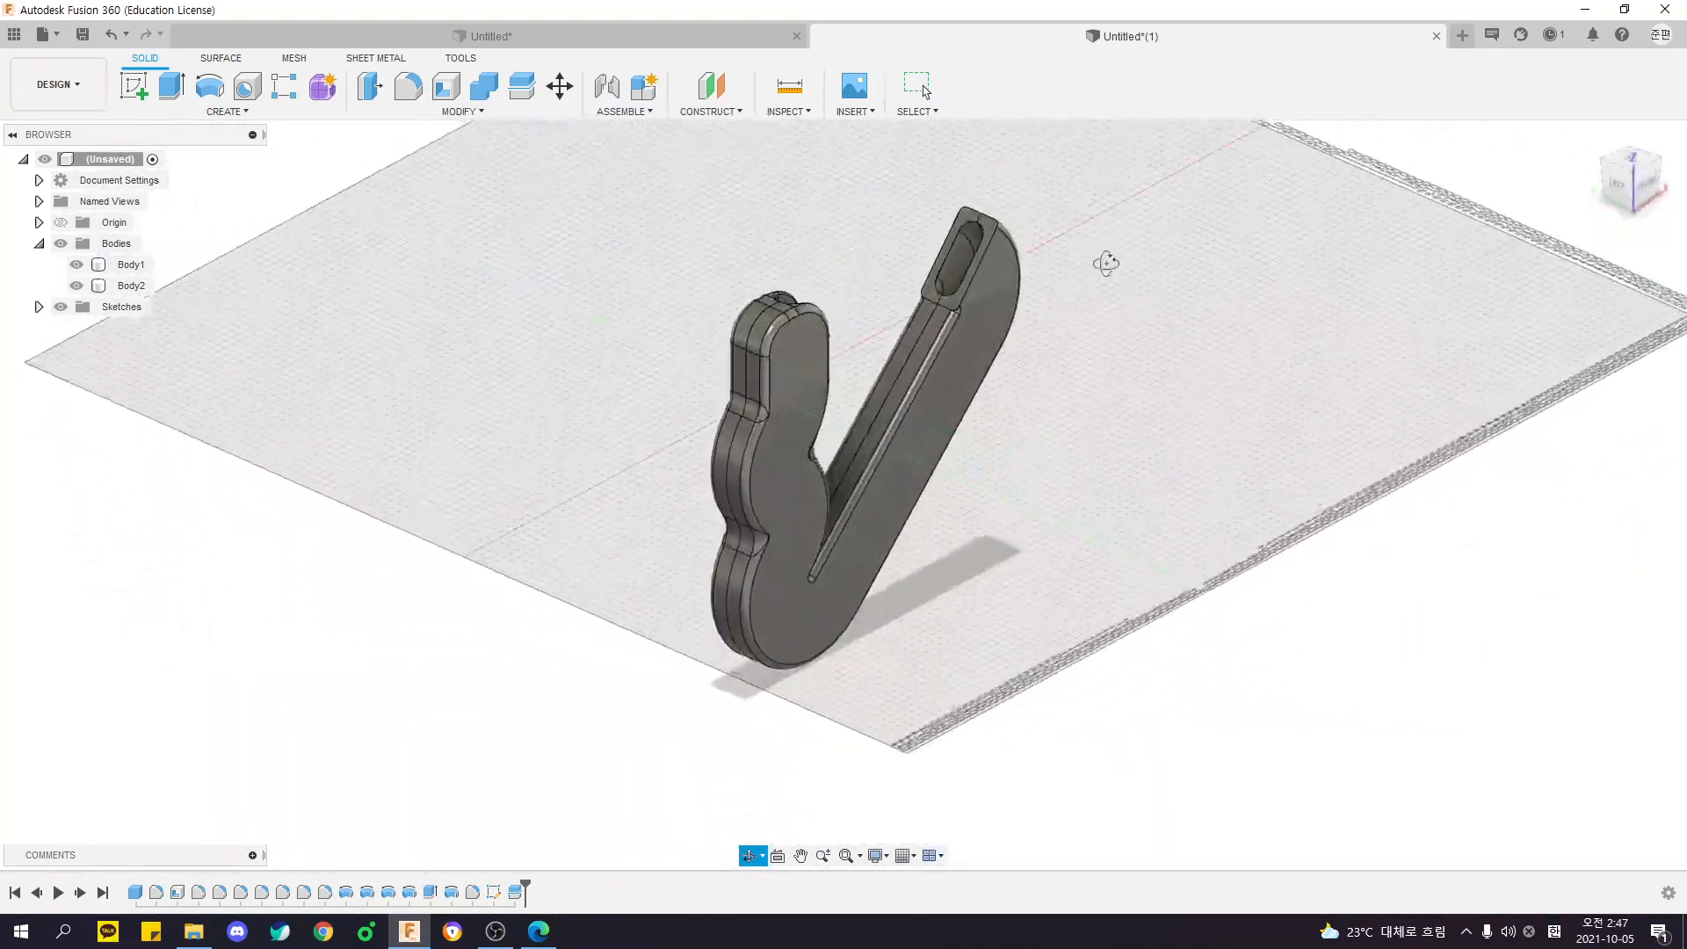
- Hide Body1 and examine the hollow interior of Body2, selecting its large flat inner face
click(76, 268)
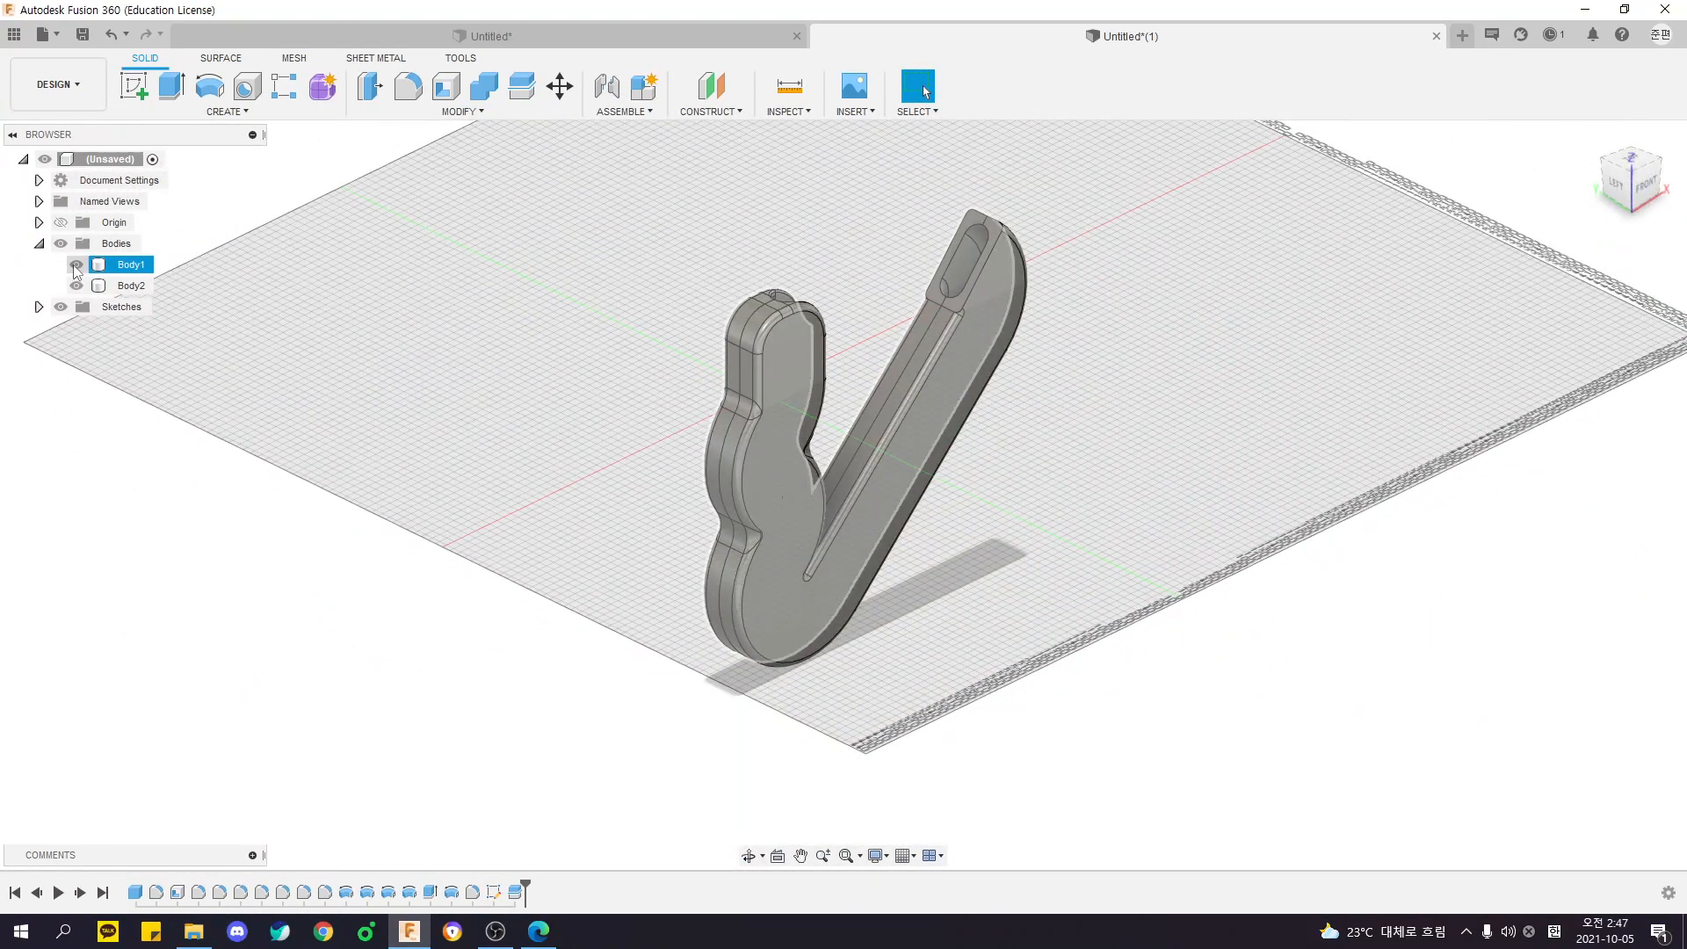
click(77, 269)
shift+middle_drag(491, 457, 1137, 591)
scroll(975, 494, up, 1)
shift+middle_drag(960, 483, 1007, 580)
scroll(1007, 580, down, 2)
click(986, 326)
shift+middle_drag(1109, 458, 913, 254)
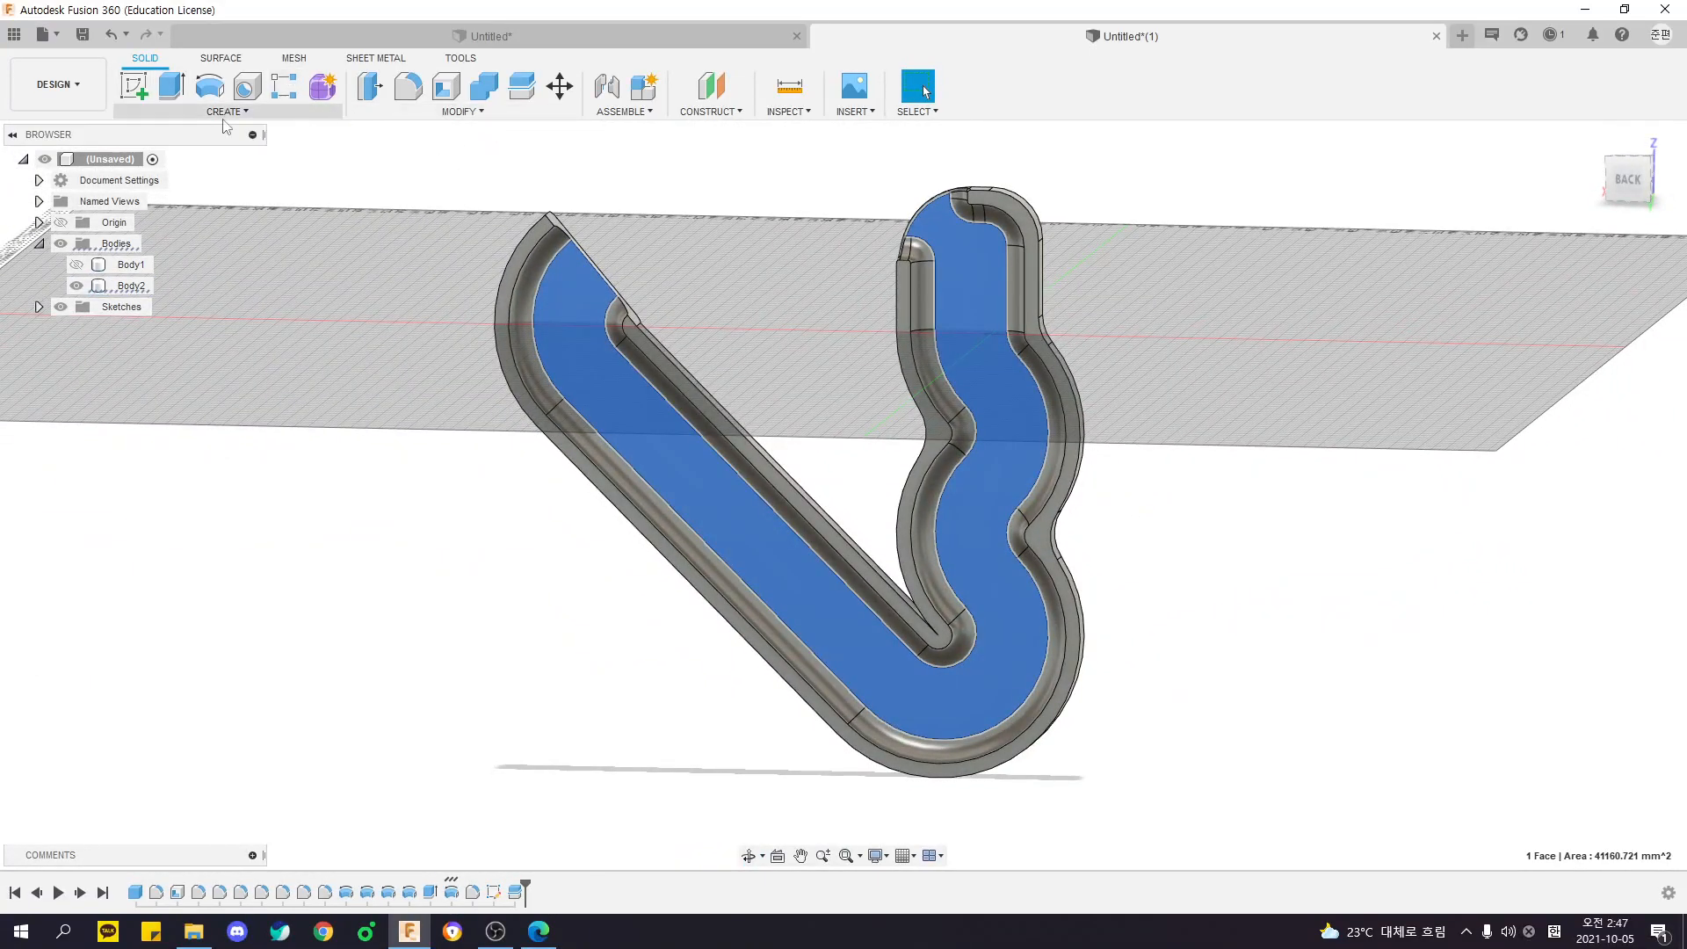
- Look through the modifying and creating commands, then clear the face selection
click(461, 112)
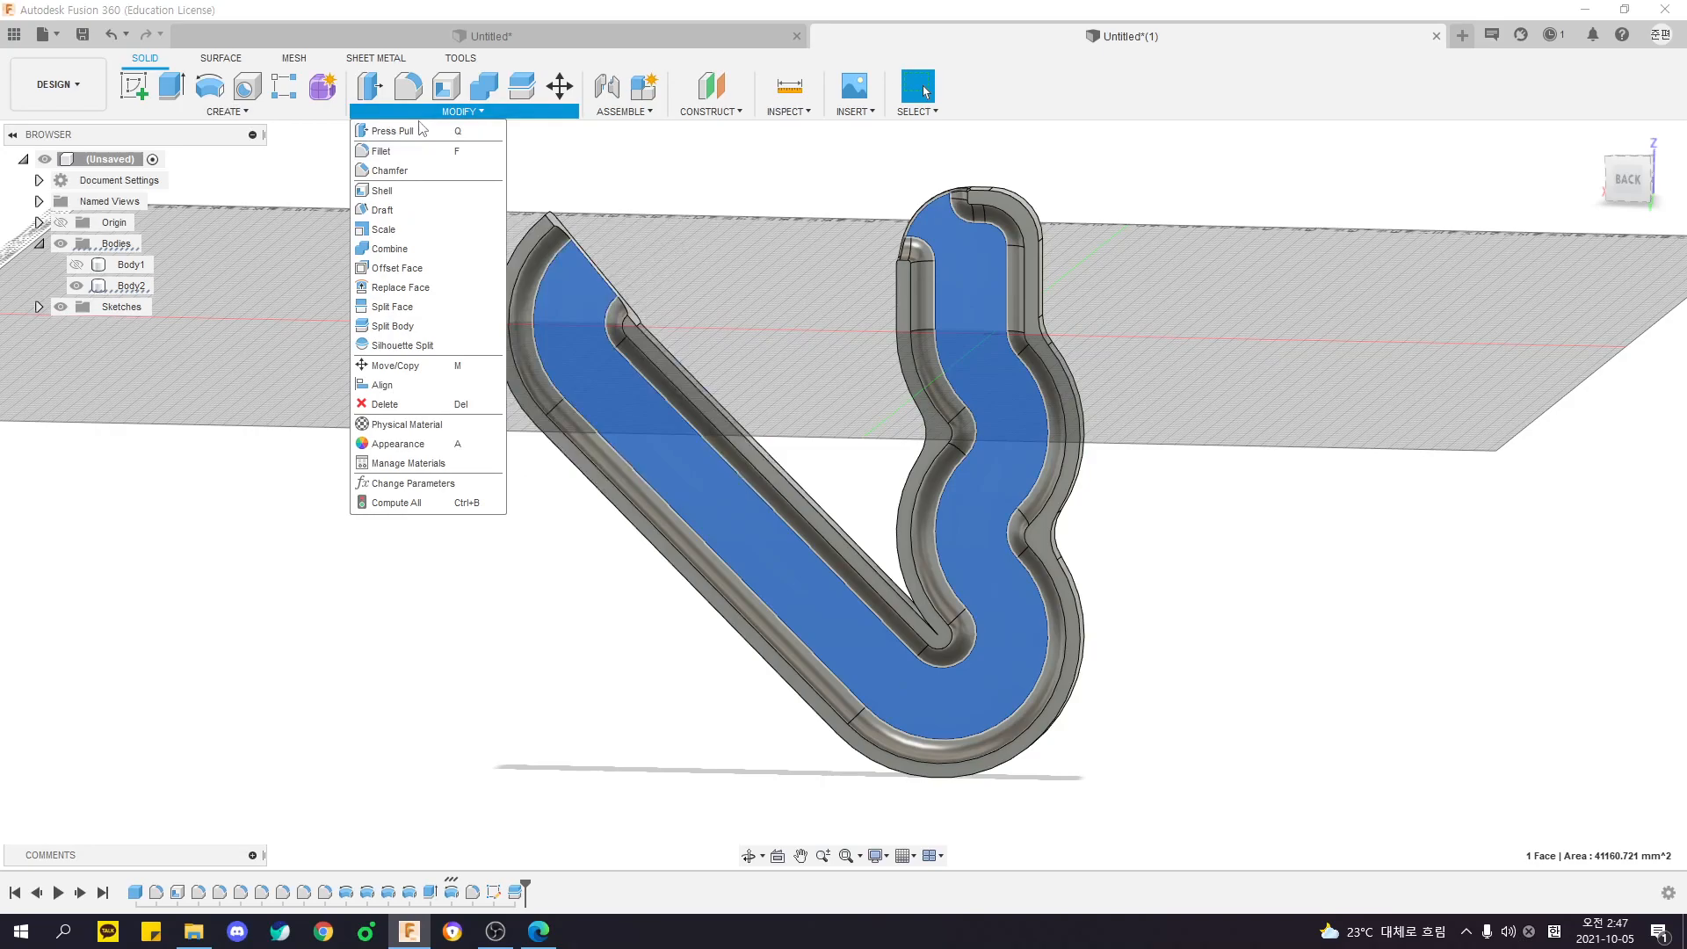
click(239, 113)
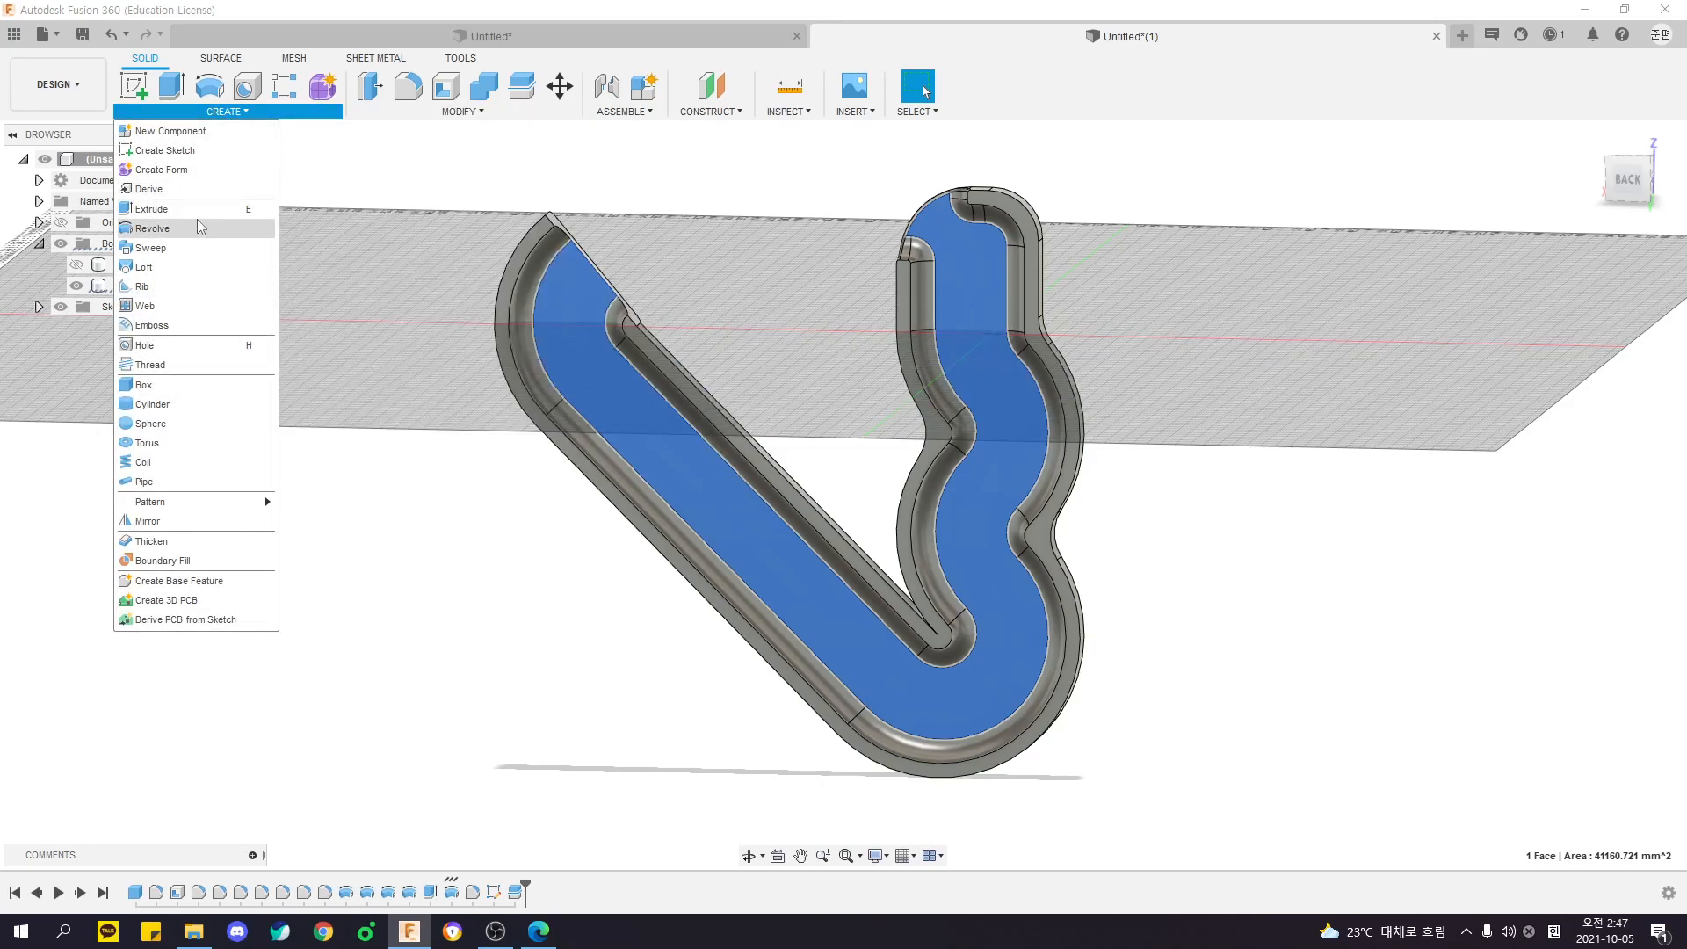
shift+middle_drag(710, 235, 752, 212)
click(774, 269)
shift+middle_drag(776, 271, 689, 268)
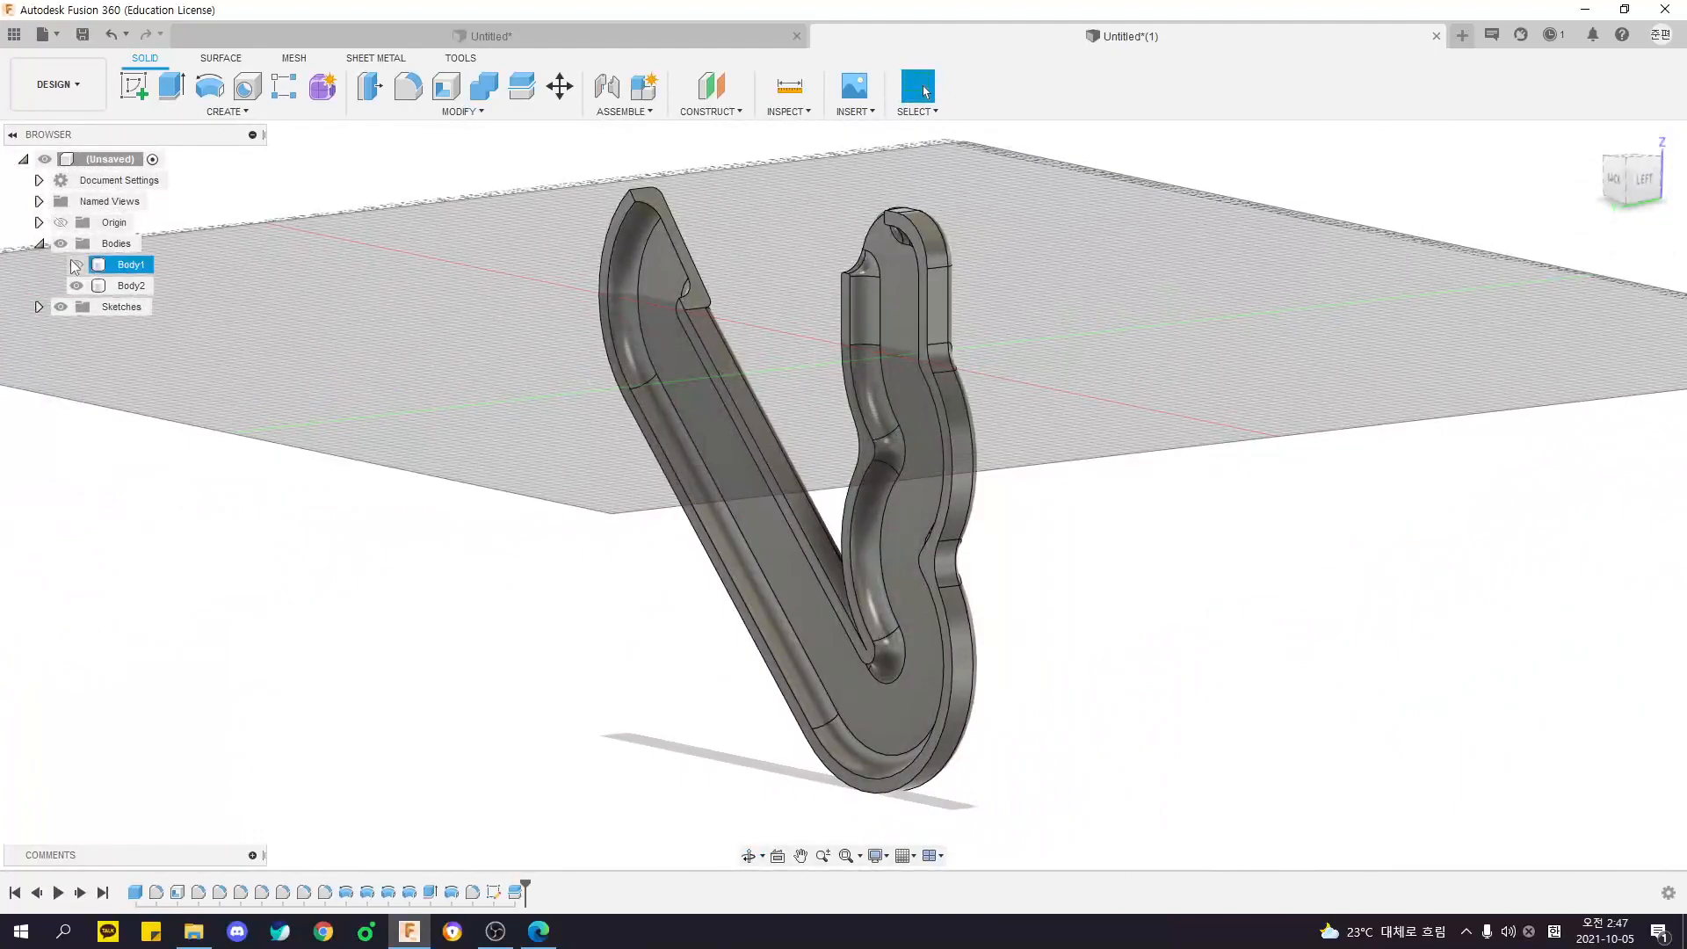
- Show Body1 again and inspect both halves together from the back and the side
click(76, 265)
shift+middle_drag(463, 320, 608, 408)
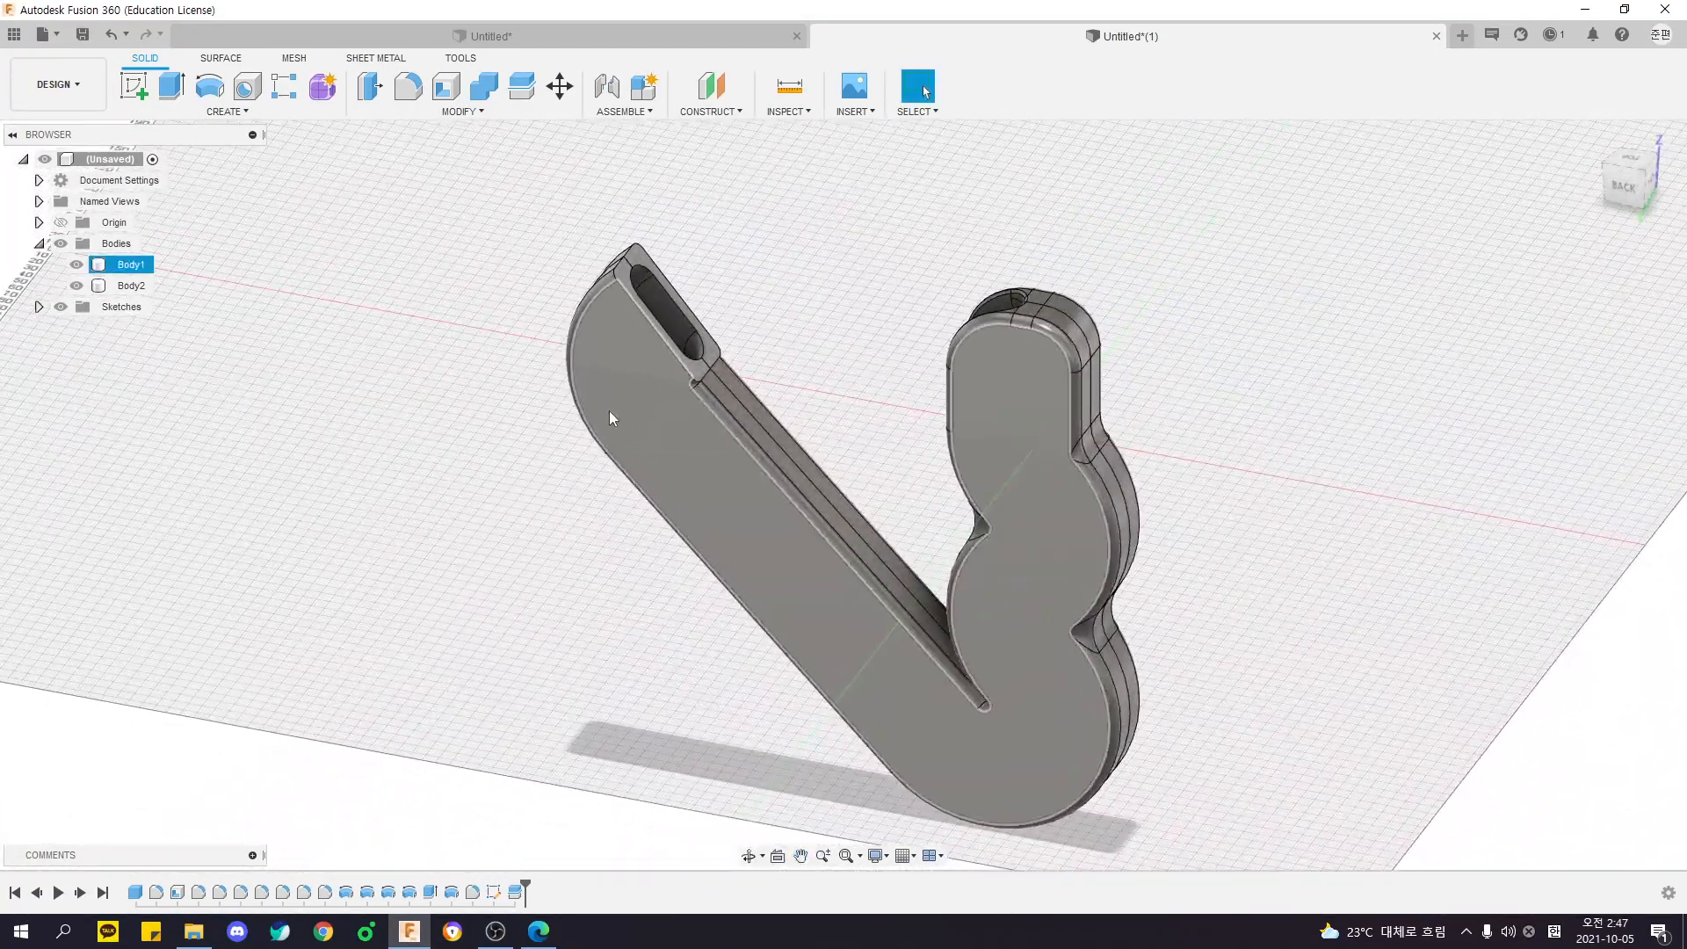
shift+middle_drag(749, 294, 820, 342)
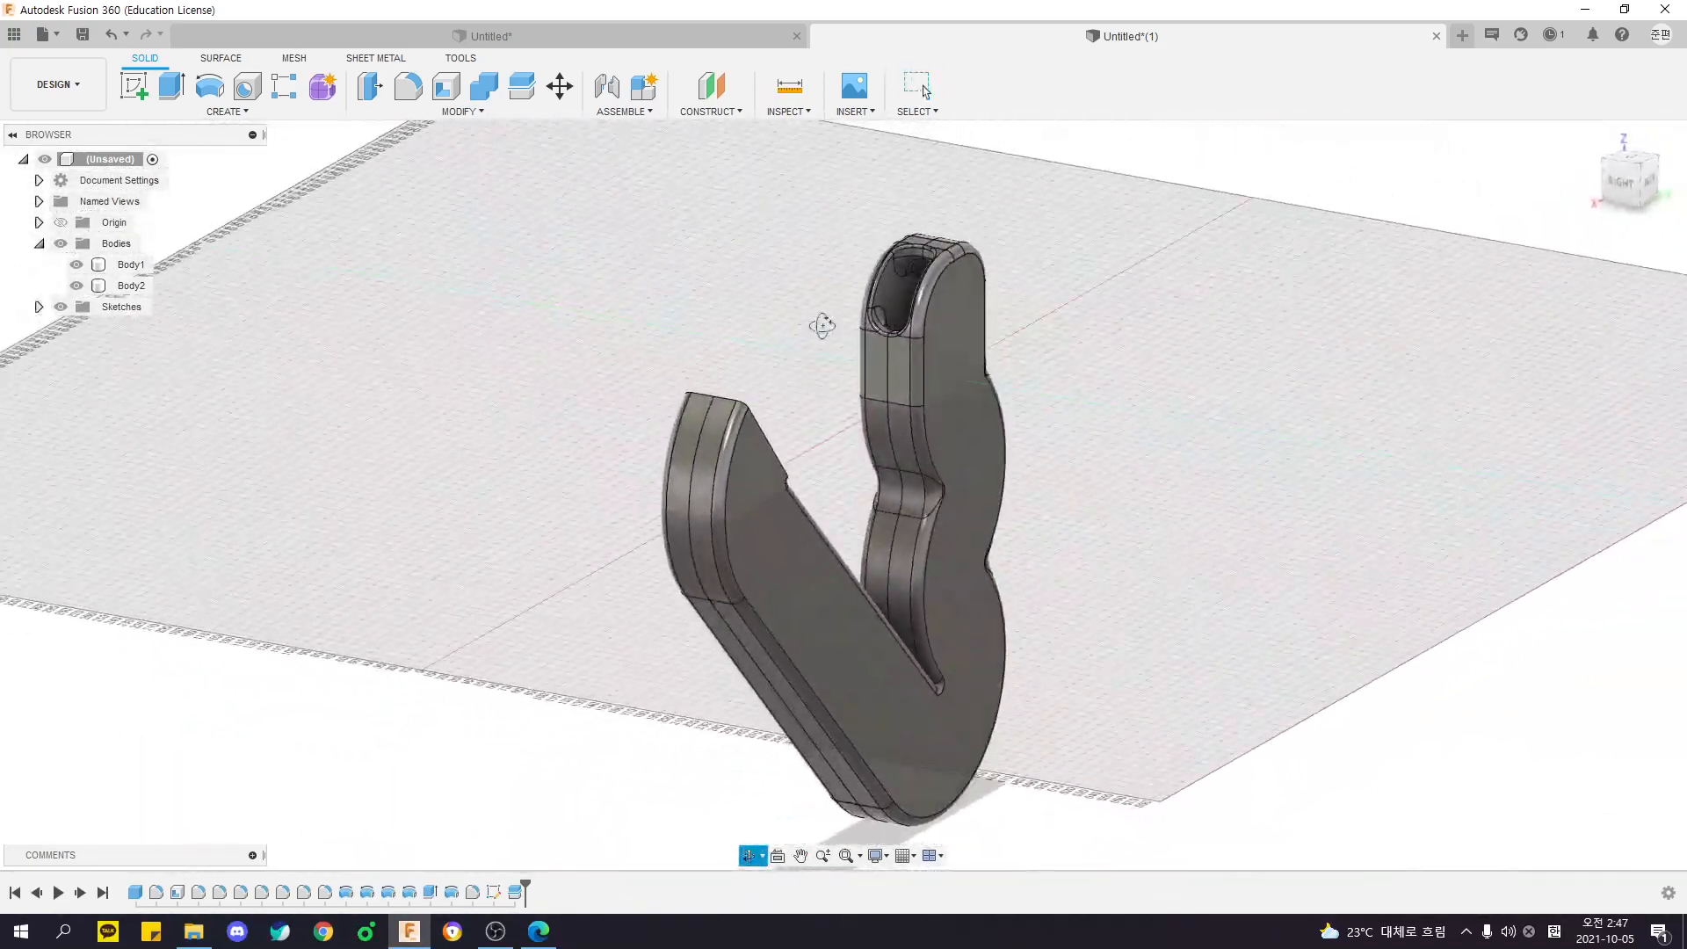
- Hide Body1 to recheck the inside of Body2, then show it again and view the whole part
click(76, 265)
shift+middle_drag(463, 366, 358, 349)
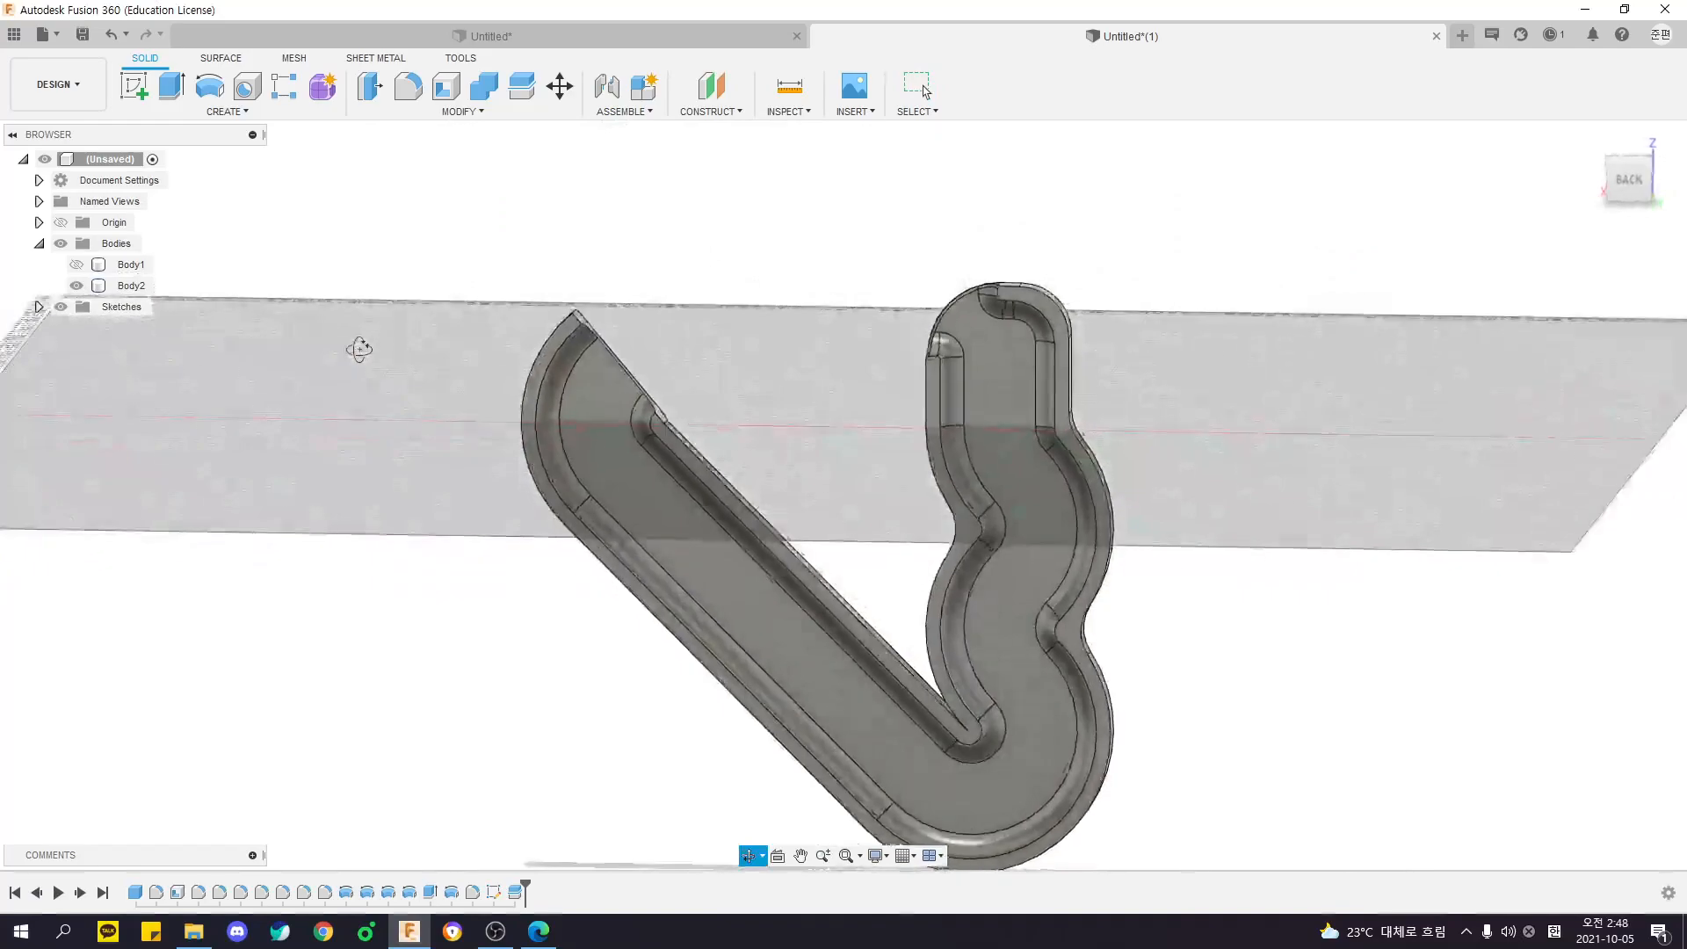
click(76, 265)
shift+middle_drag(751, 478, 679, 485)
middle_drag(679, 485, 632, 395)
shift+middle_drag(660, 335, 792, 354)
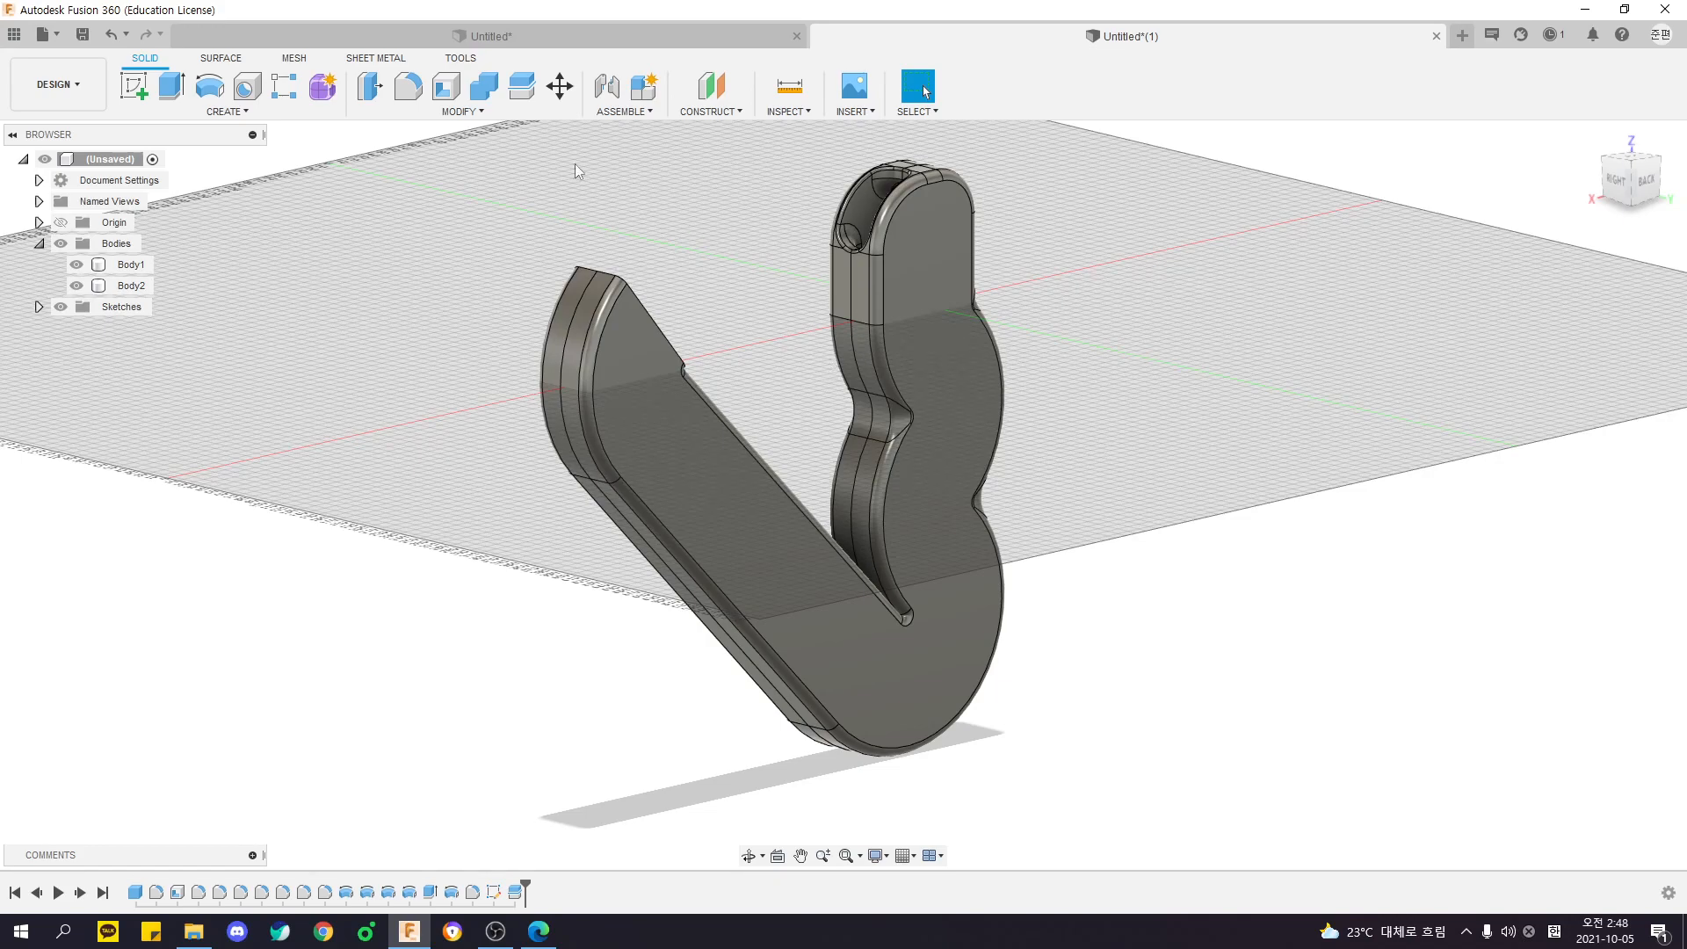
- Look up Silhouette Split among the modifying commands and view the split part from the right side
click(455, 113)
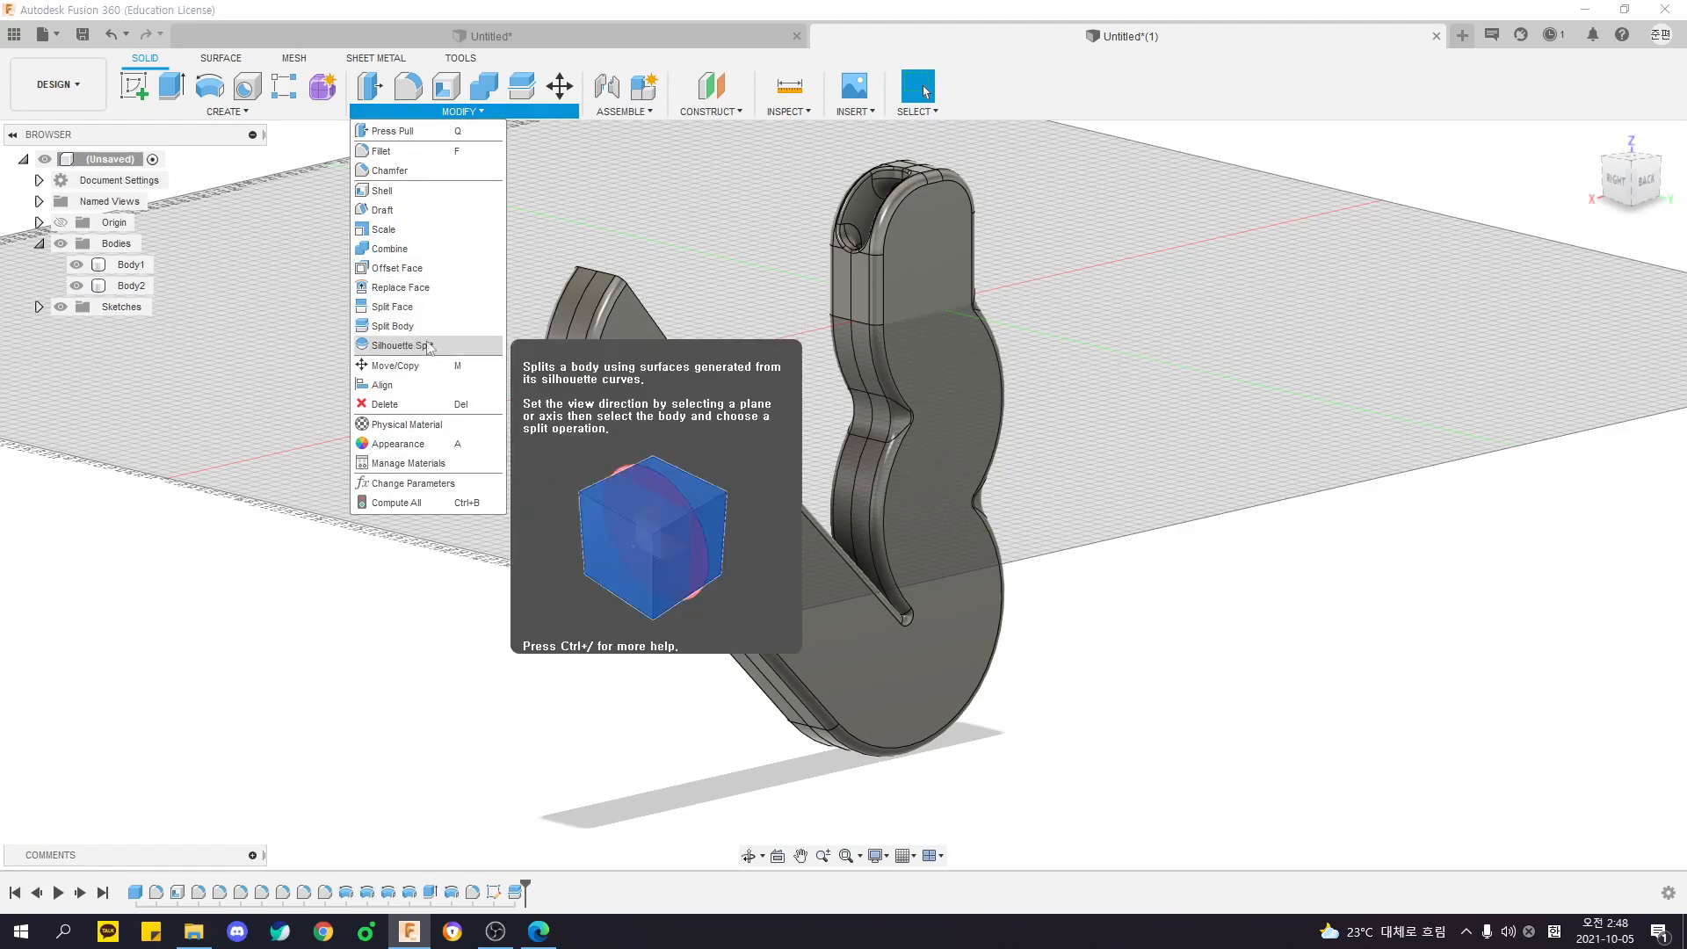
click(597, 188)
scroll(580, 220, down, 3)
shift+middle_drag(667, 282, 681, 303)
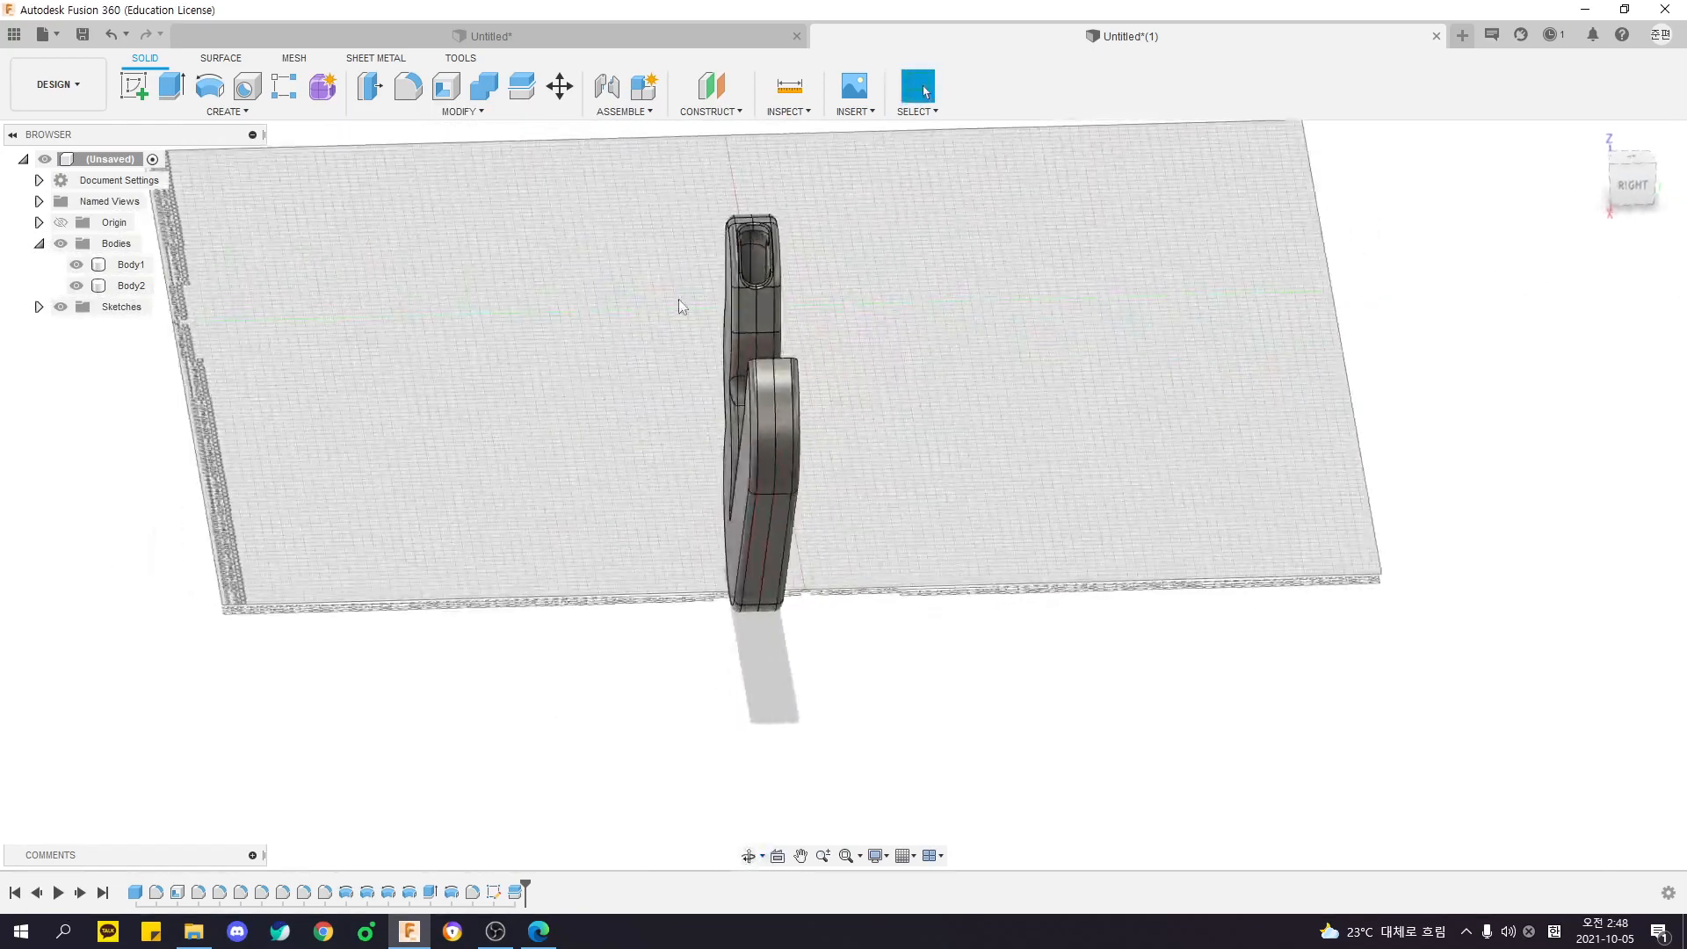
click(176, 92)
shift+middle_drag(1181, 460, 1124, 448)
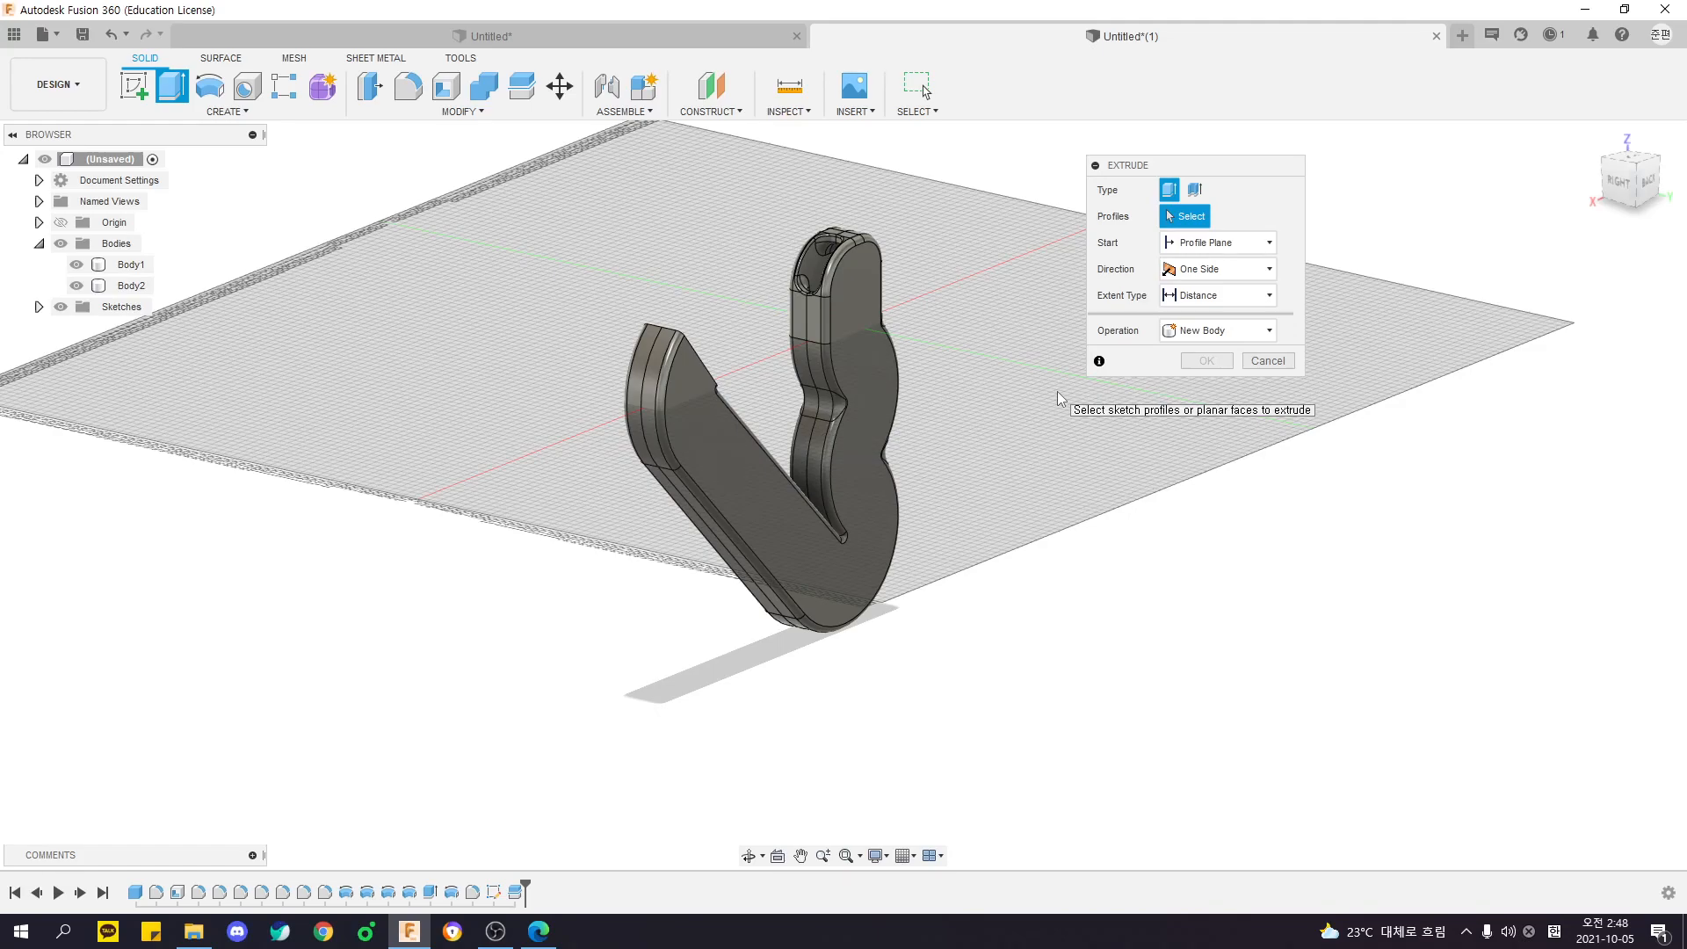
middle_drag(1027, 478, 981, 511)
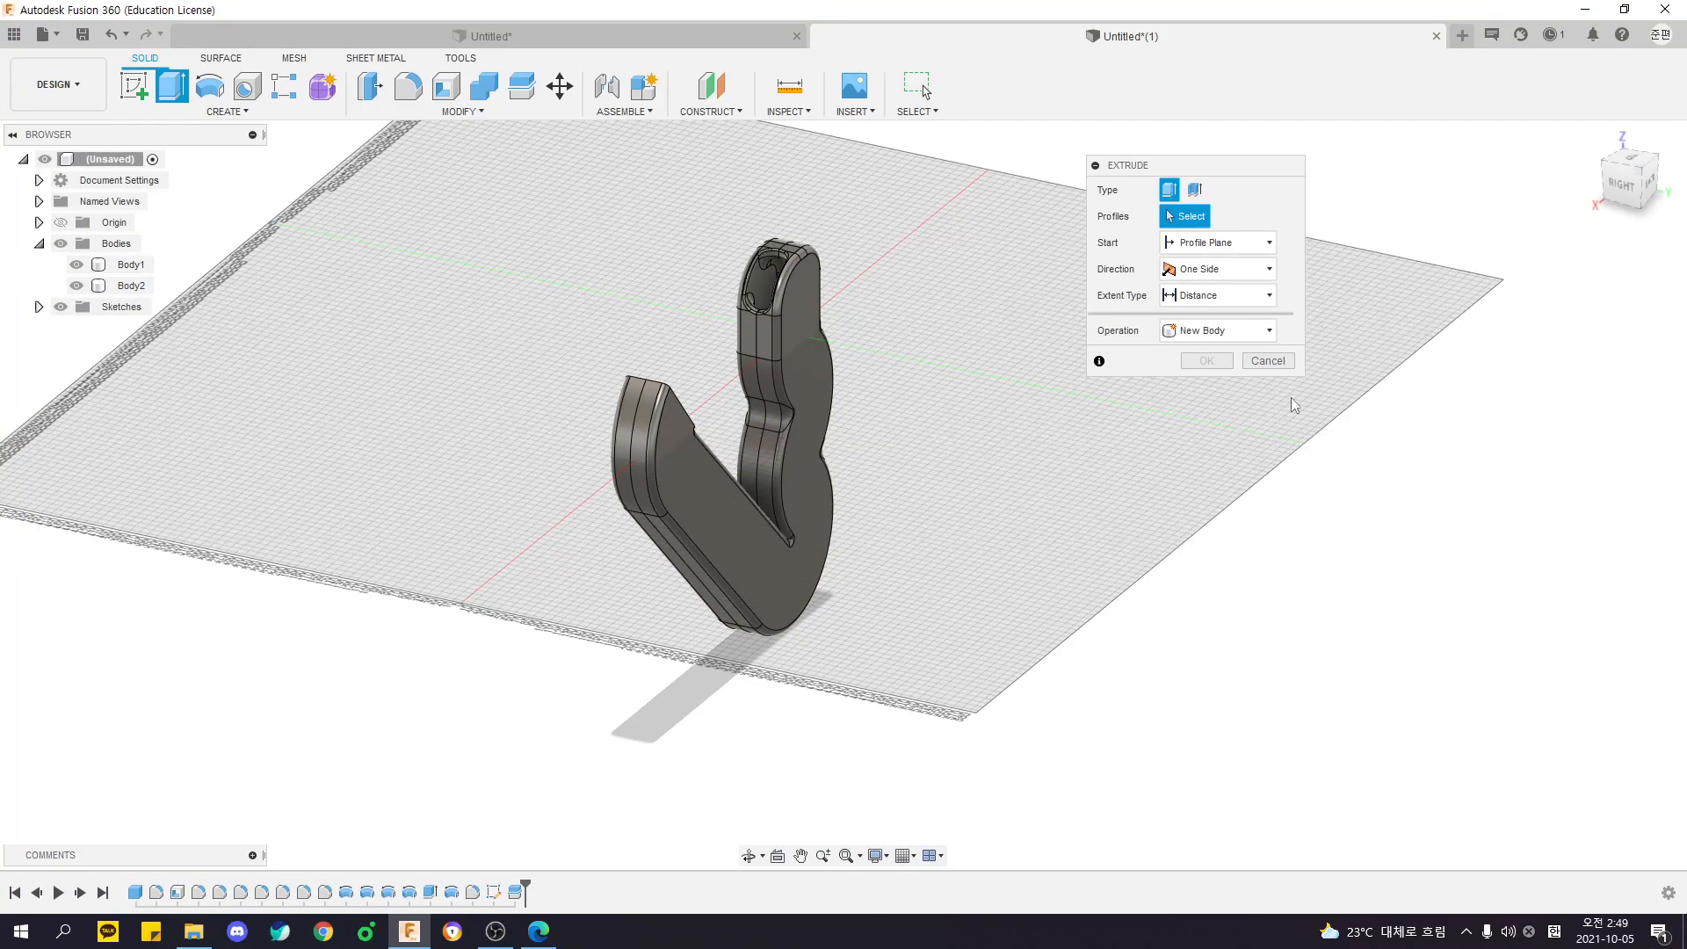
click(1269, 361)
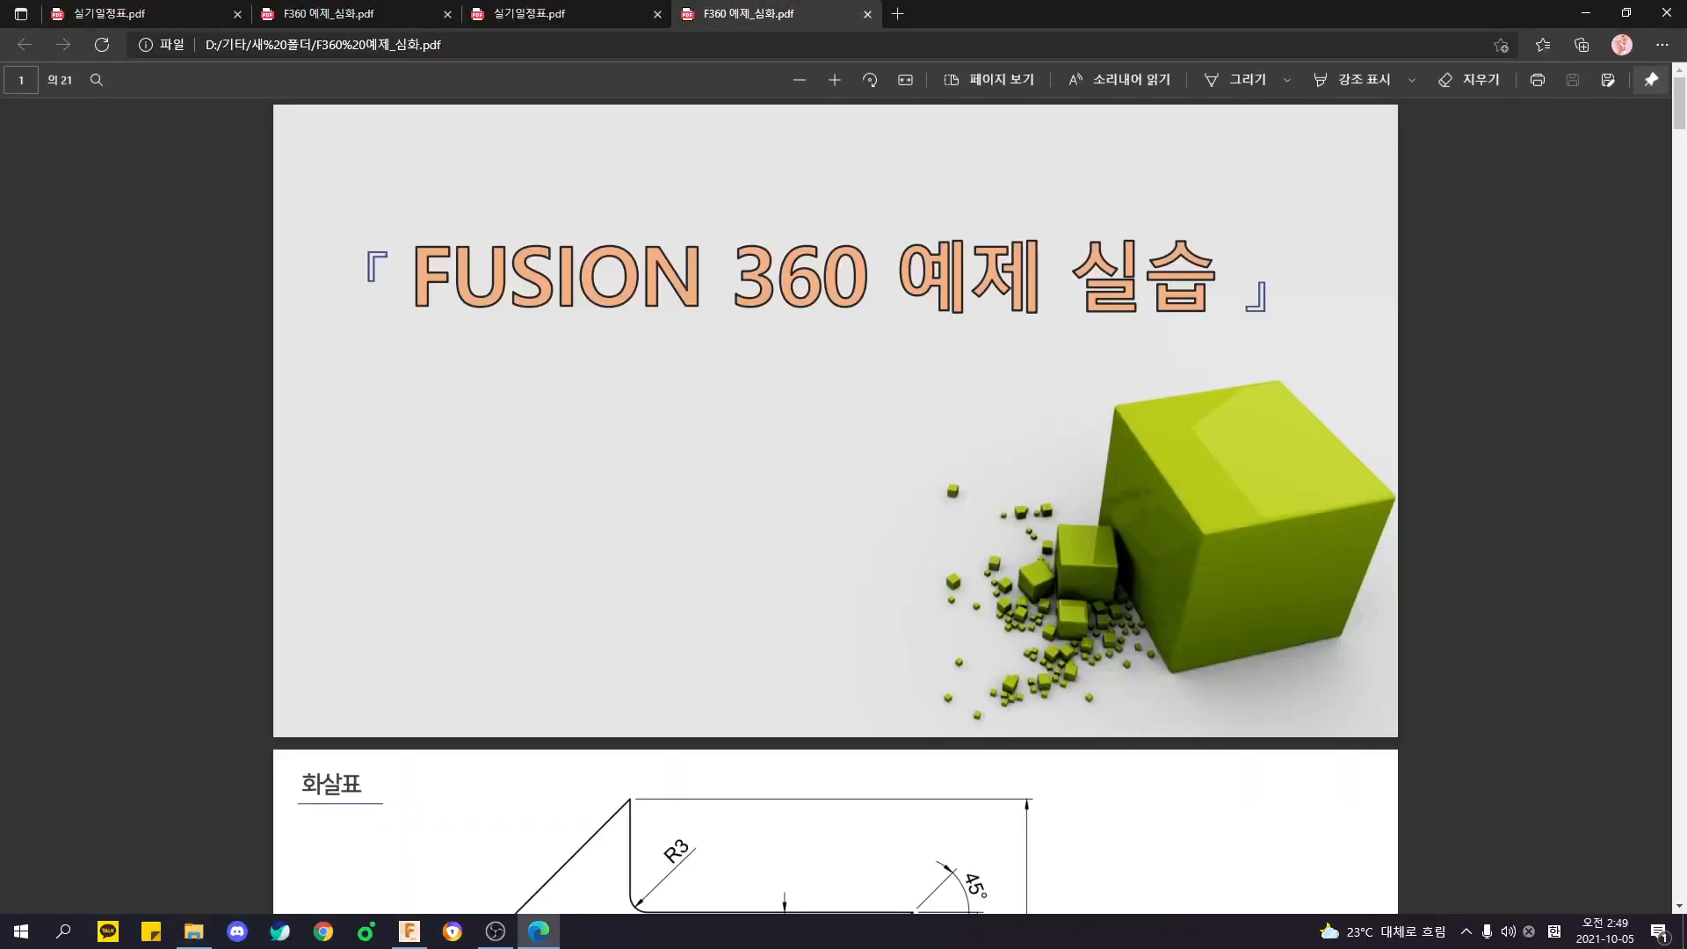
- Close the exam schedule PDFs and the duplicate example file, keeping one copy of F360 예제_심화.pdf open
click(657, 14)
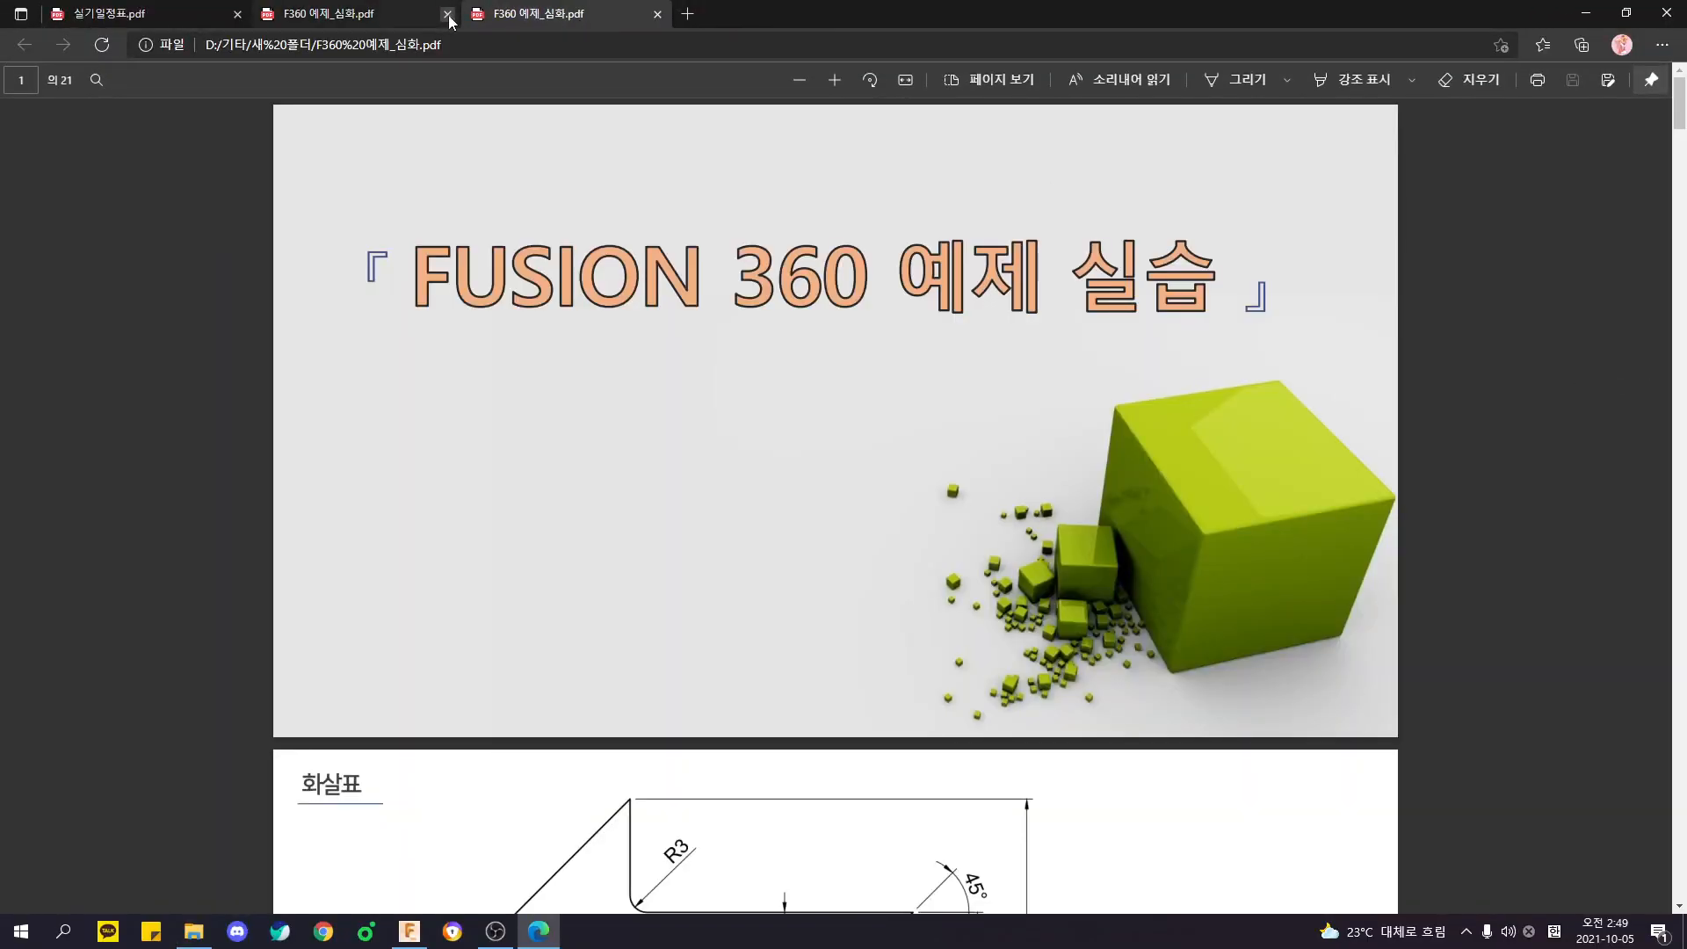
click(447, 14)
click(237, 14)
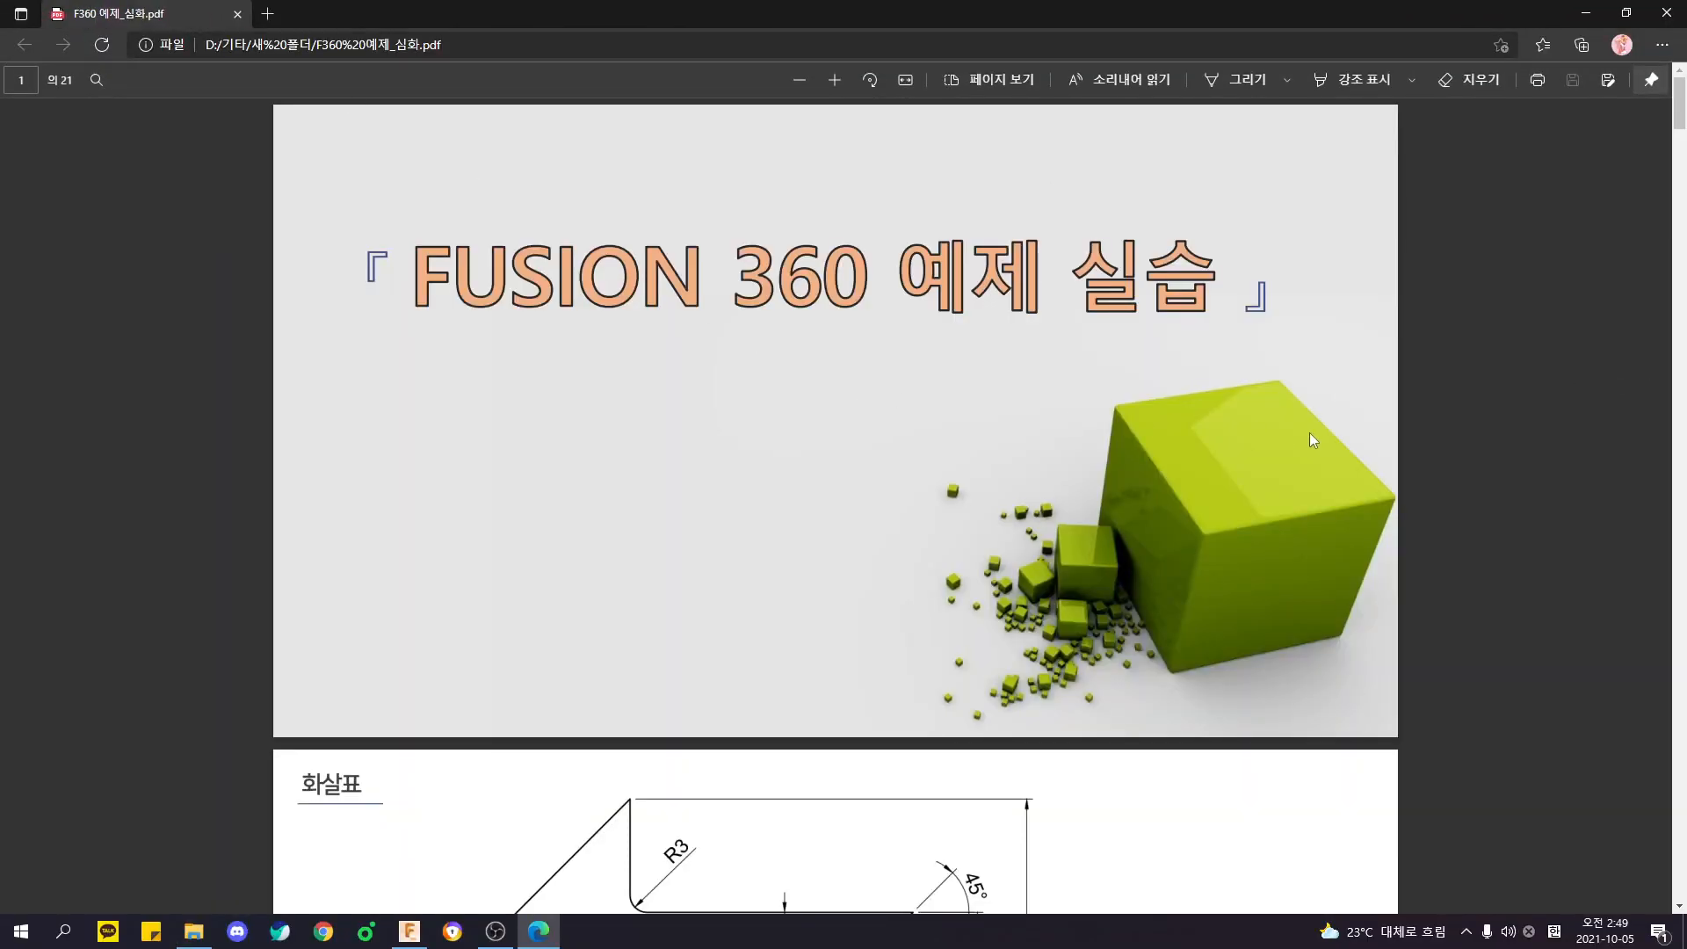
- Bring the 화살표 (arrow) drawing on page 2 of the PDF into view and fit the page to the window
click(905, 80)
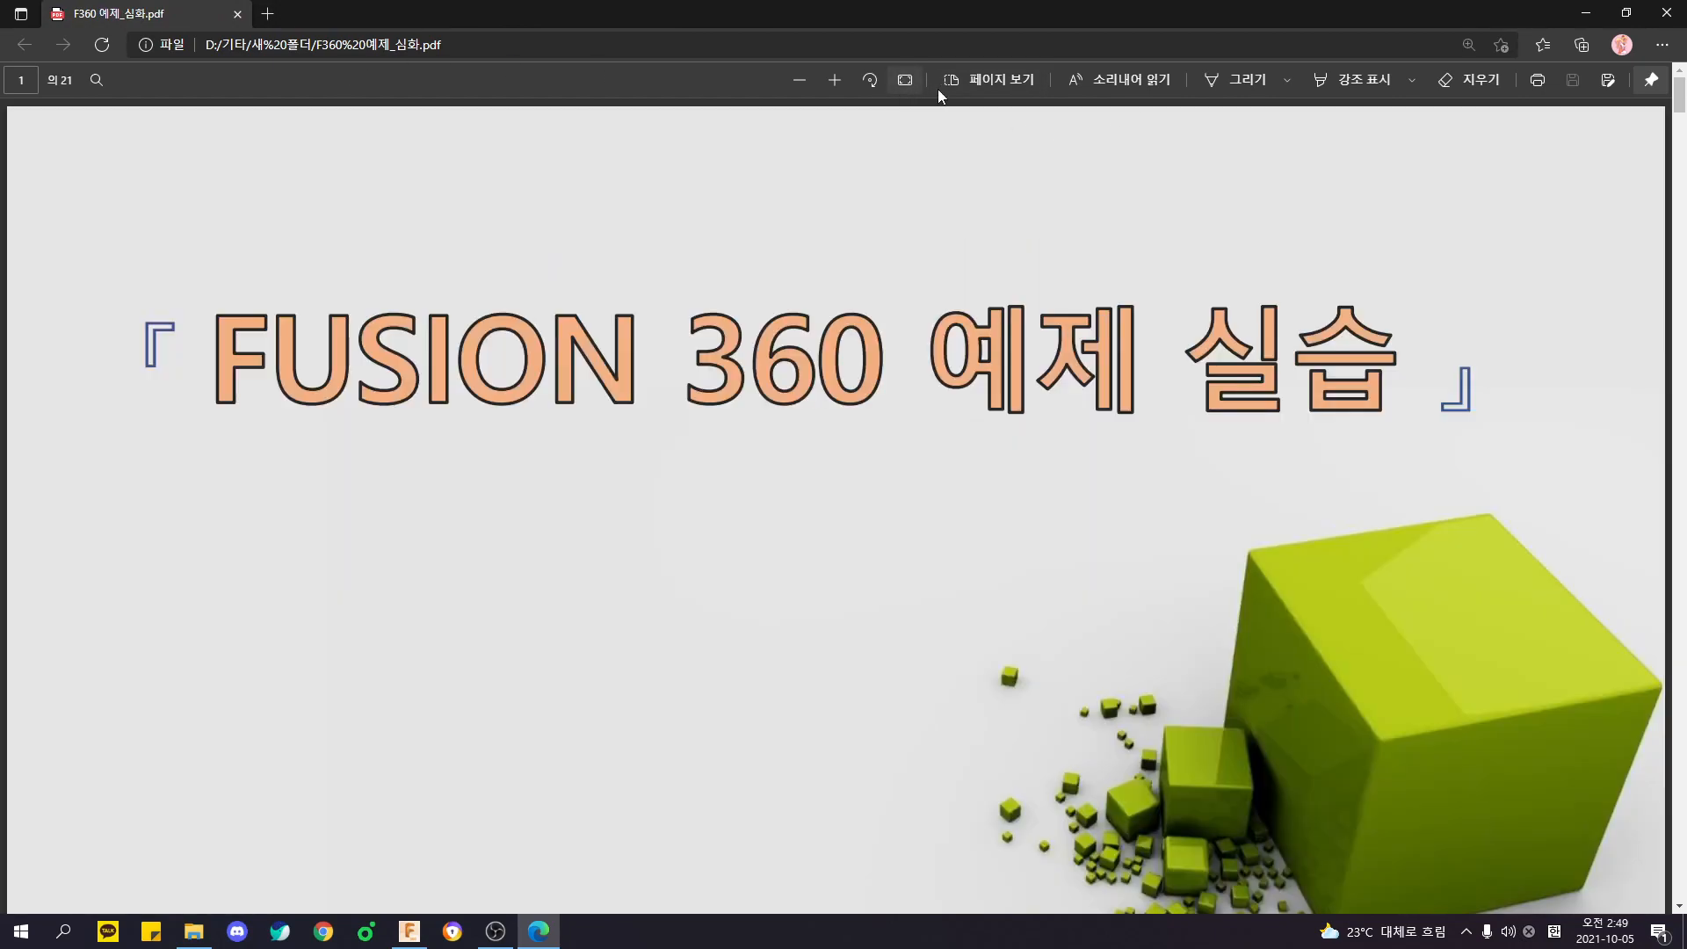
scroll(1374, 471, down, 10)
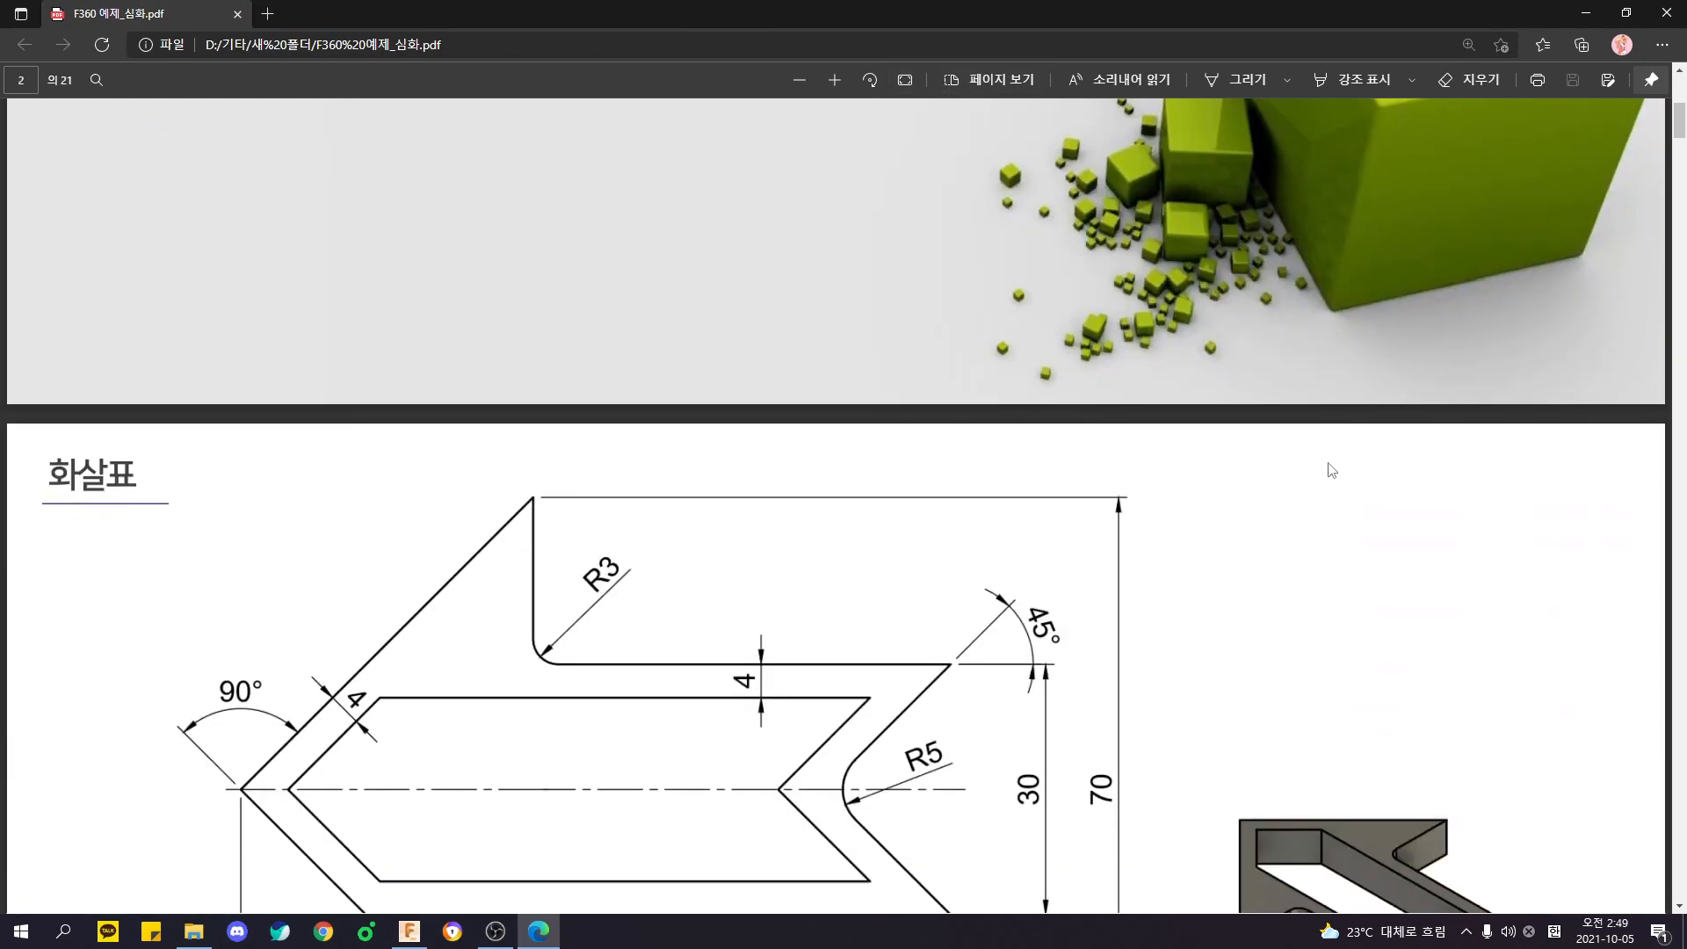
scroll(1321, 457, up, 1)
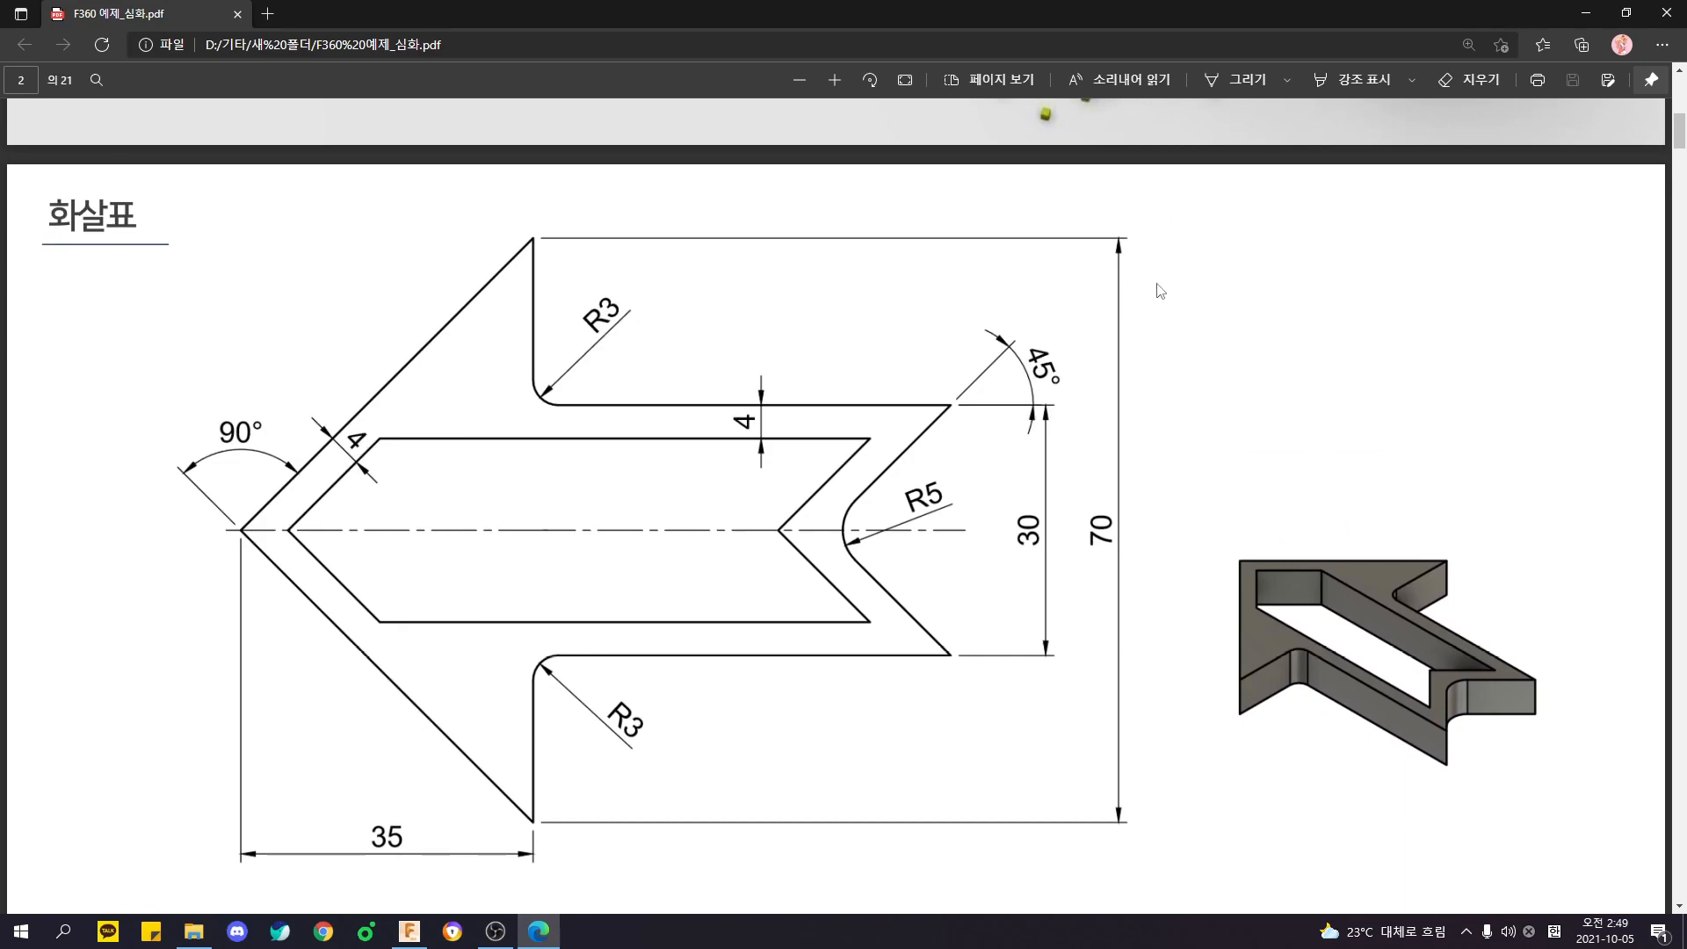
ctrl+scroll(1104, 309, down, 2)
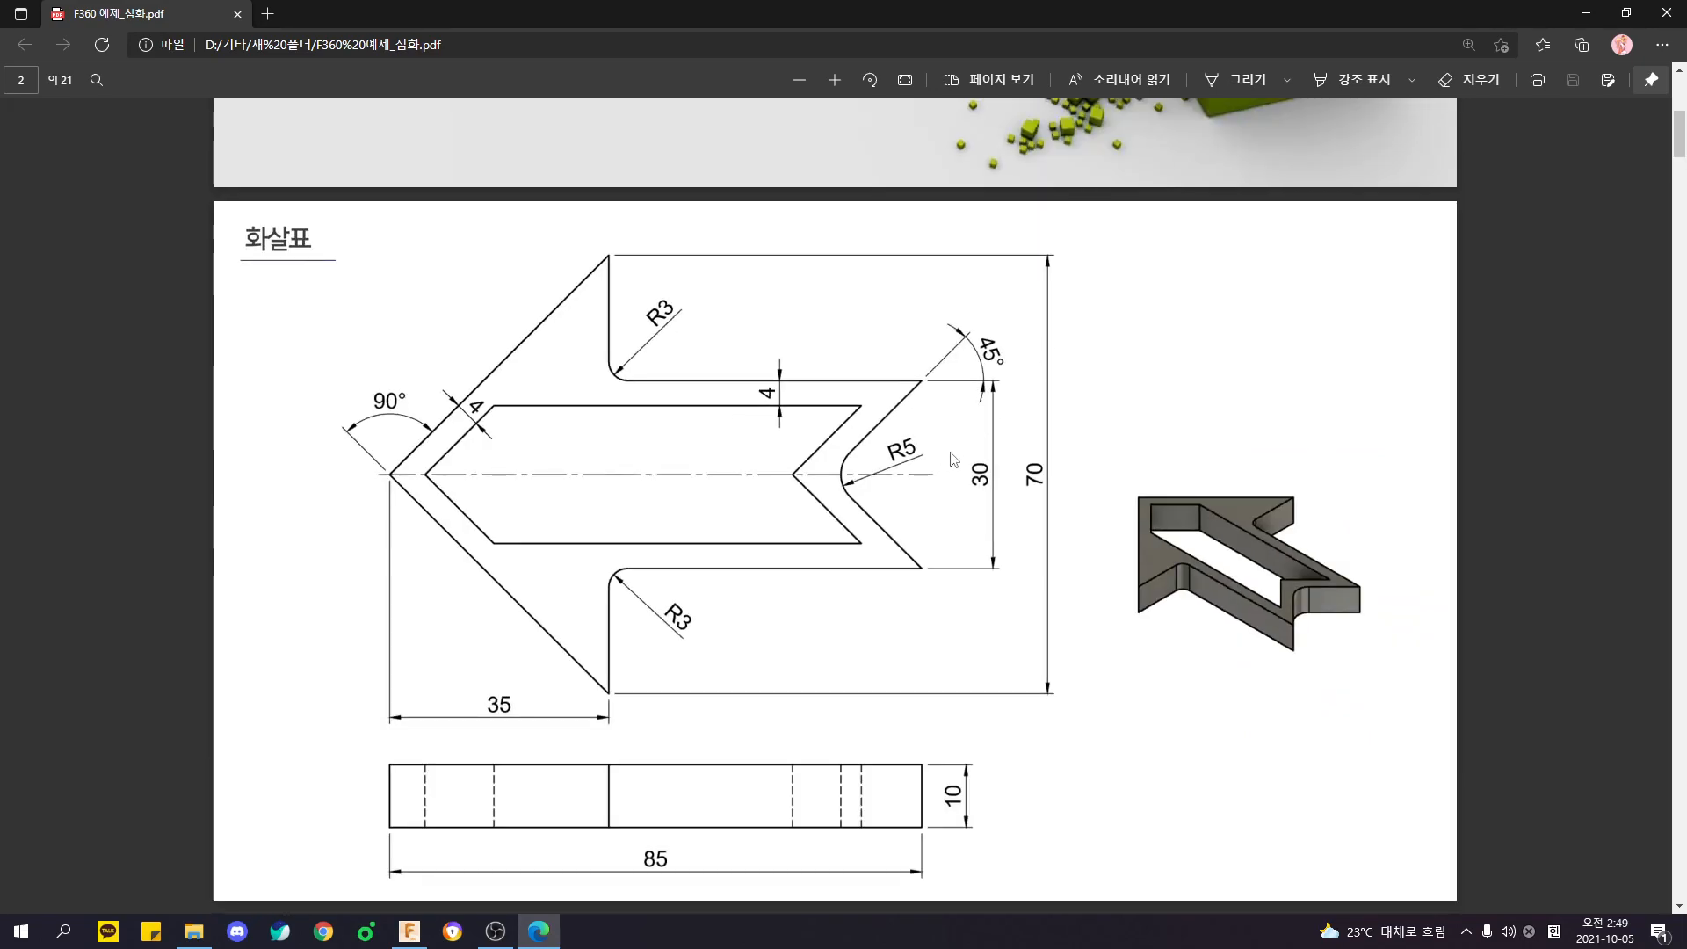
scroll(966, 466, down, 2)
ctrl+scroll(1019, 475, up, 1)
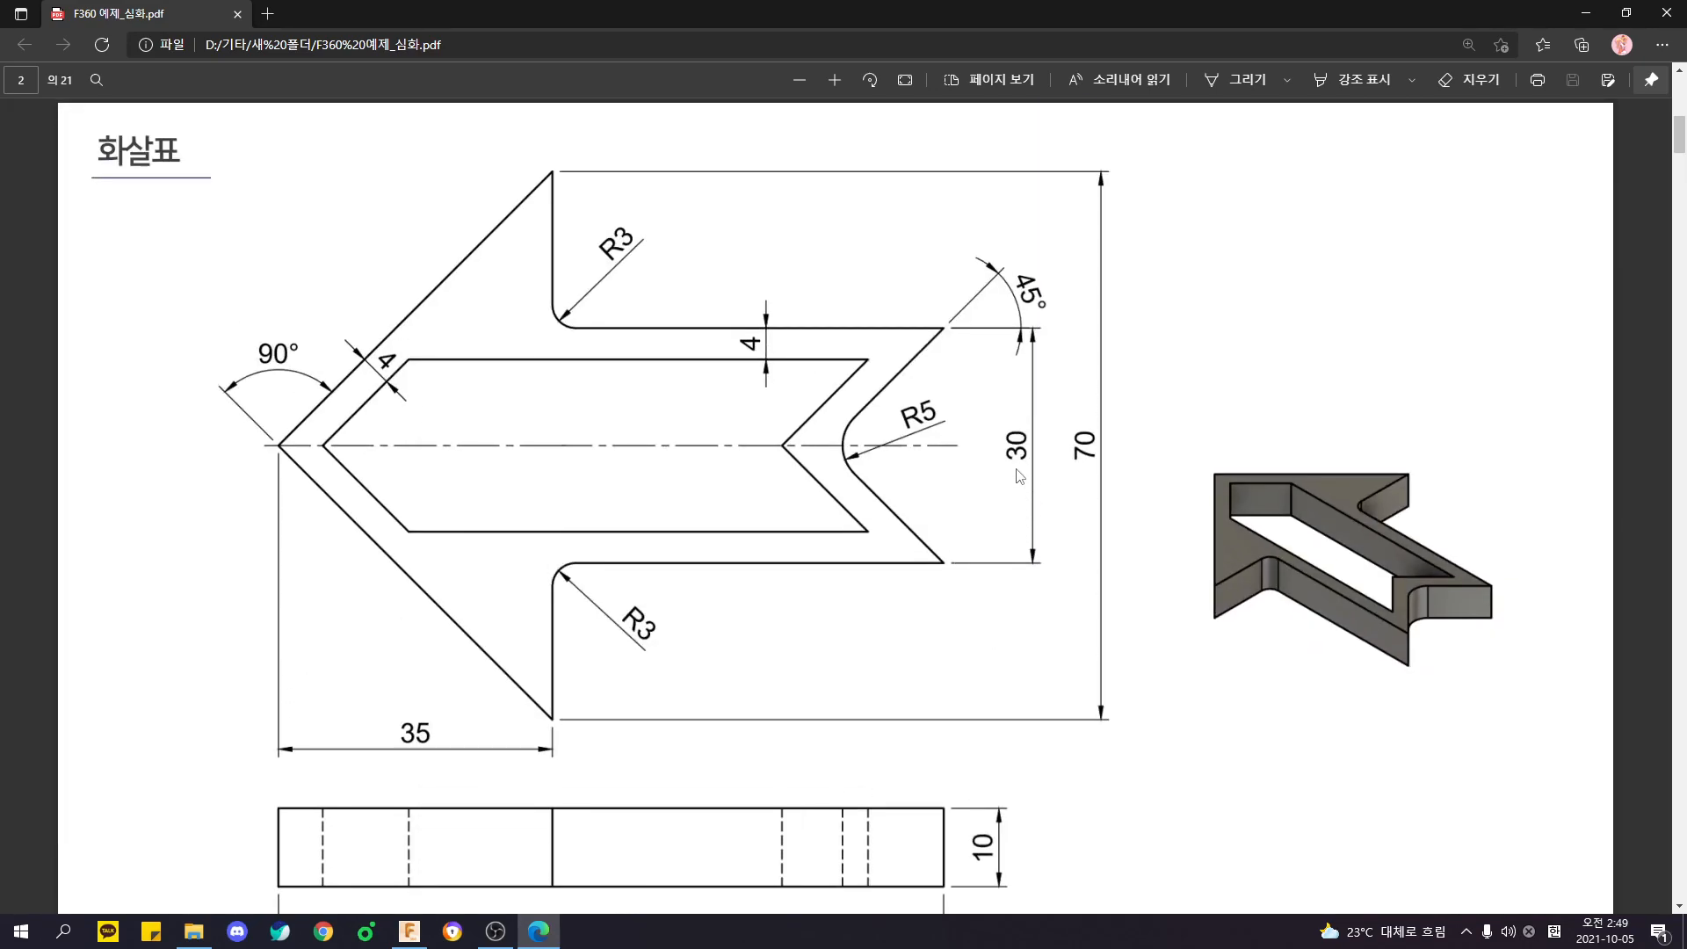
drag(1682, 132, 1679, 135)
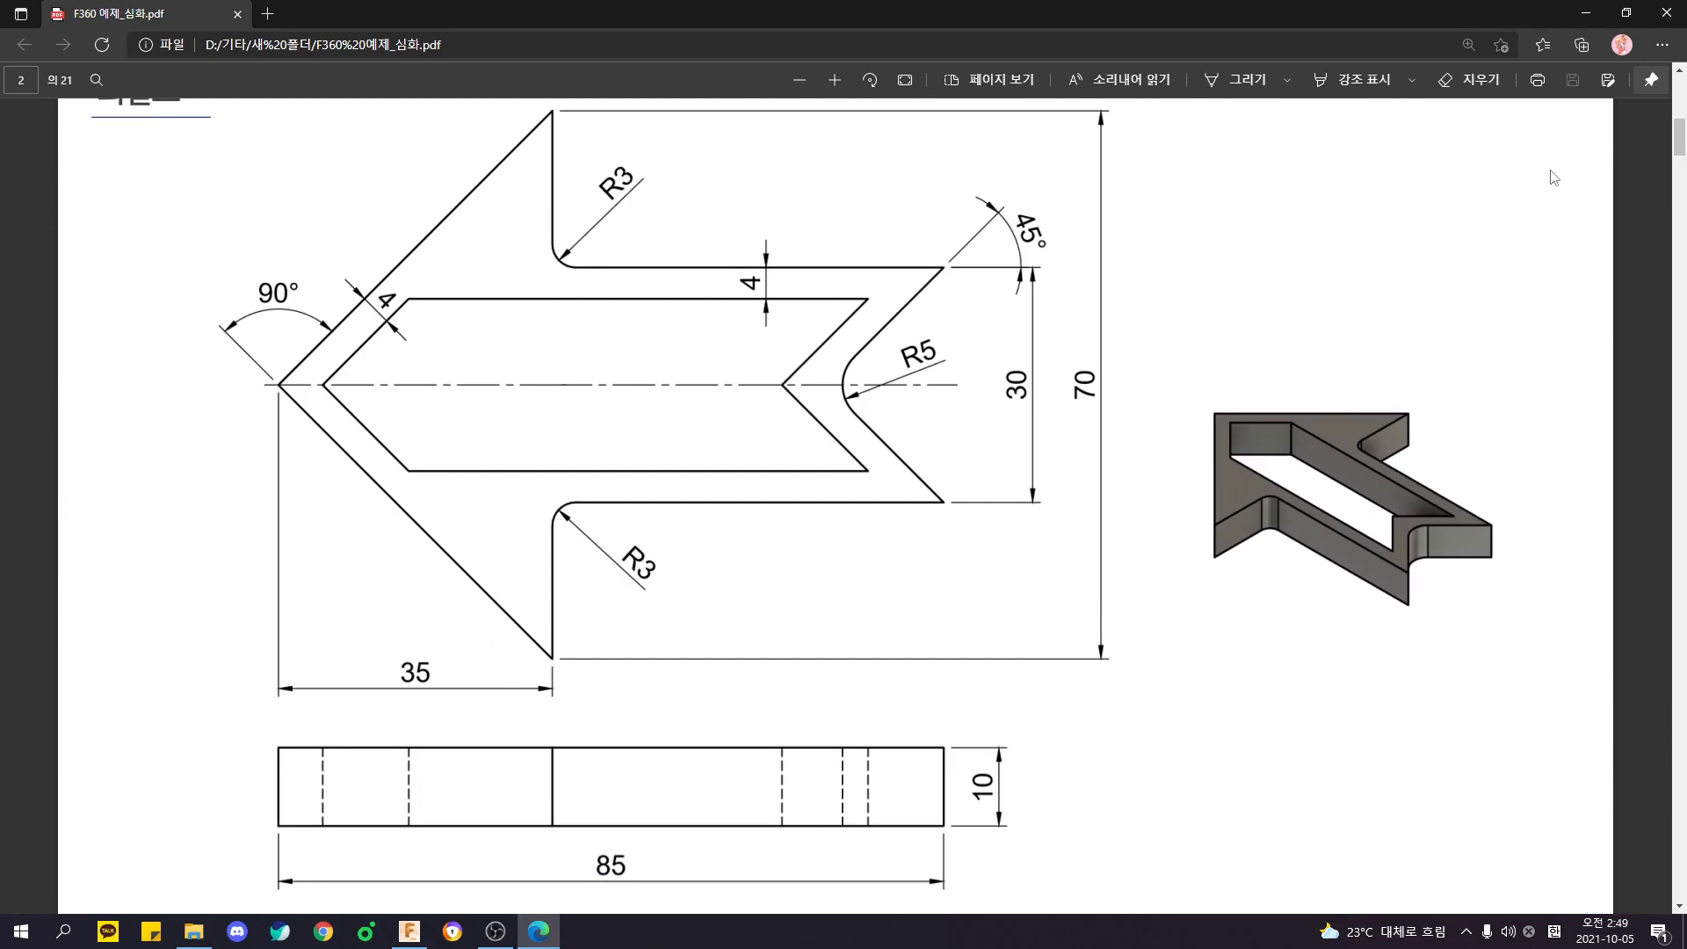
click(905, 79)
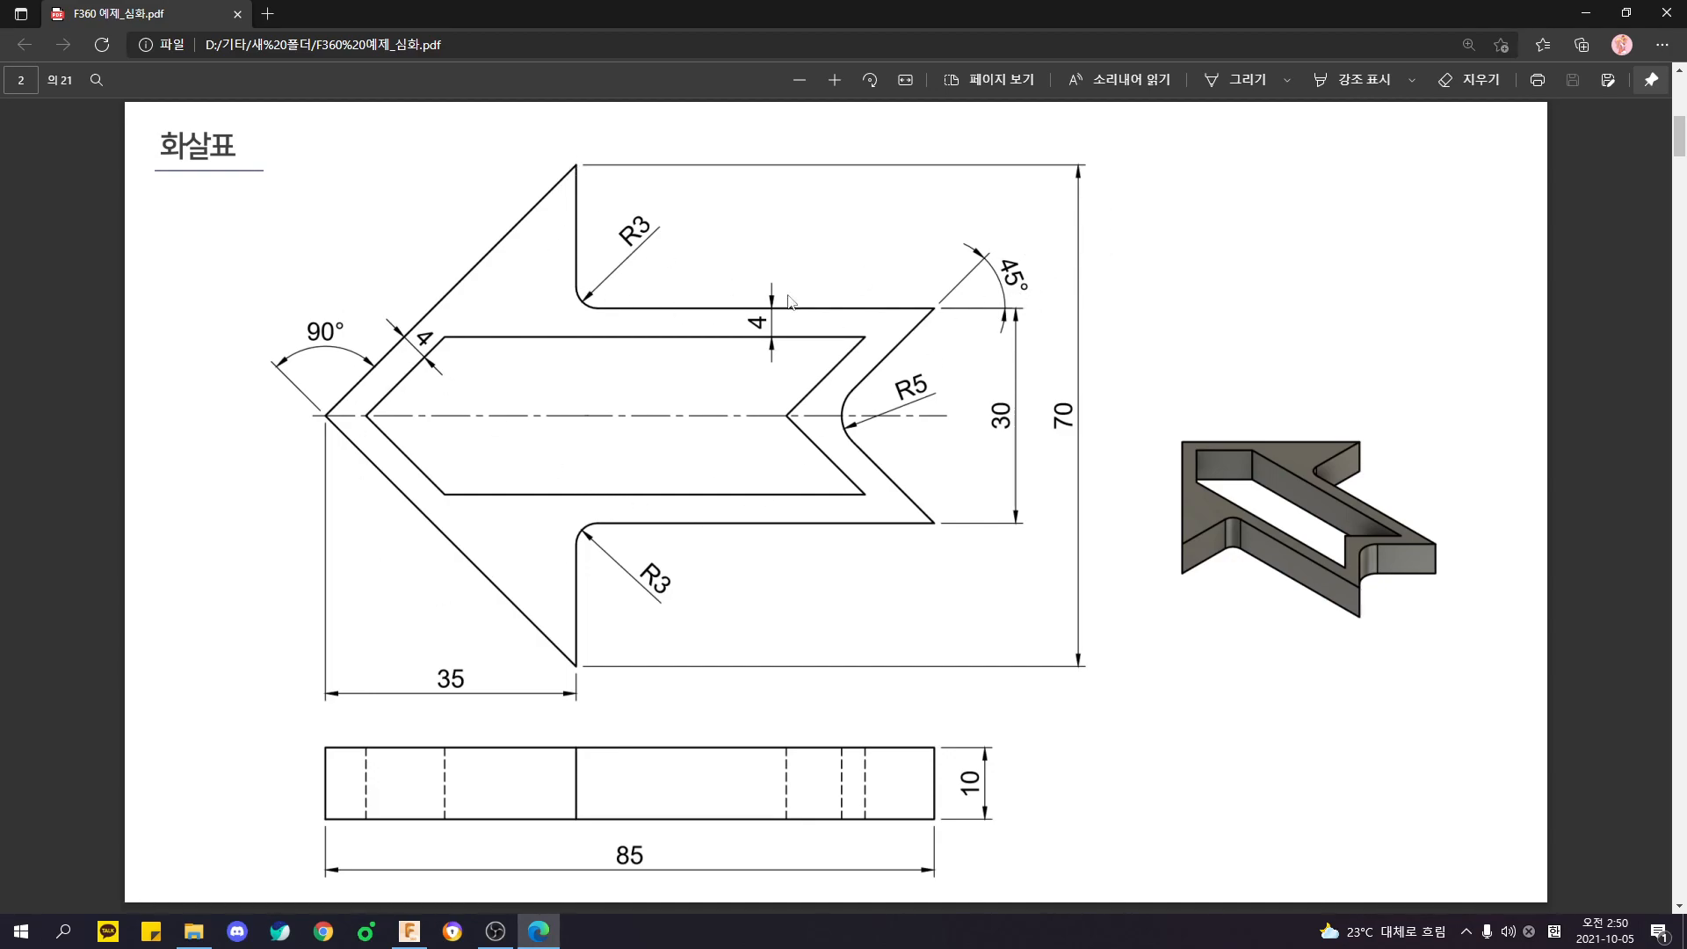
- Switch to Fusion 360 and inspect the split hook-shaped part from the back and the front
key(alt+Tab)
key(Tab)
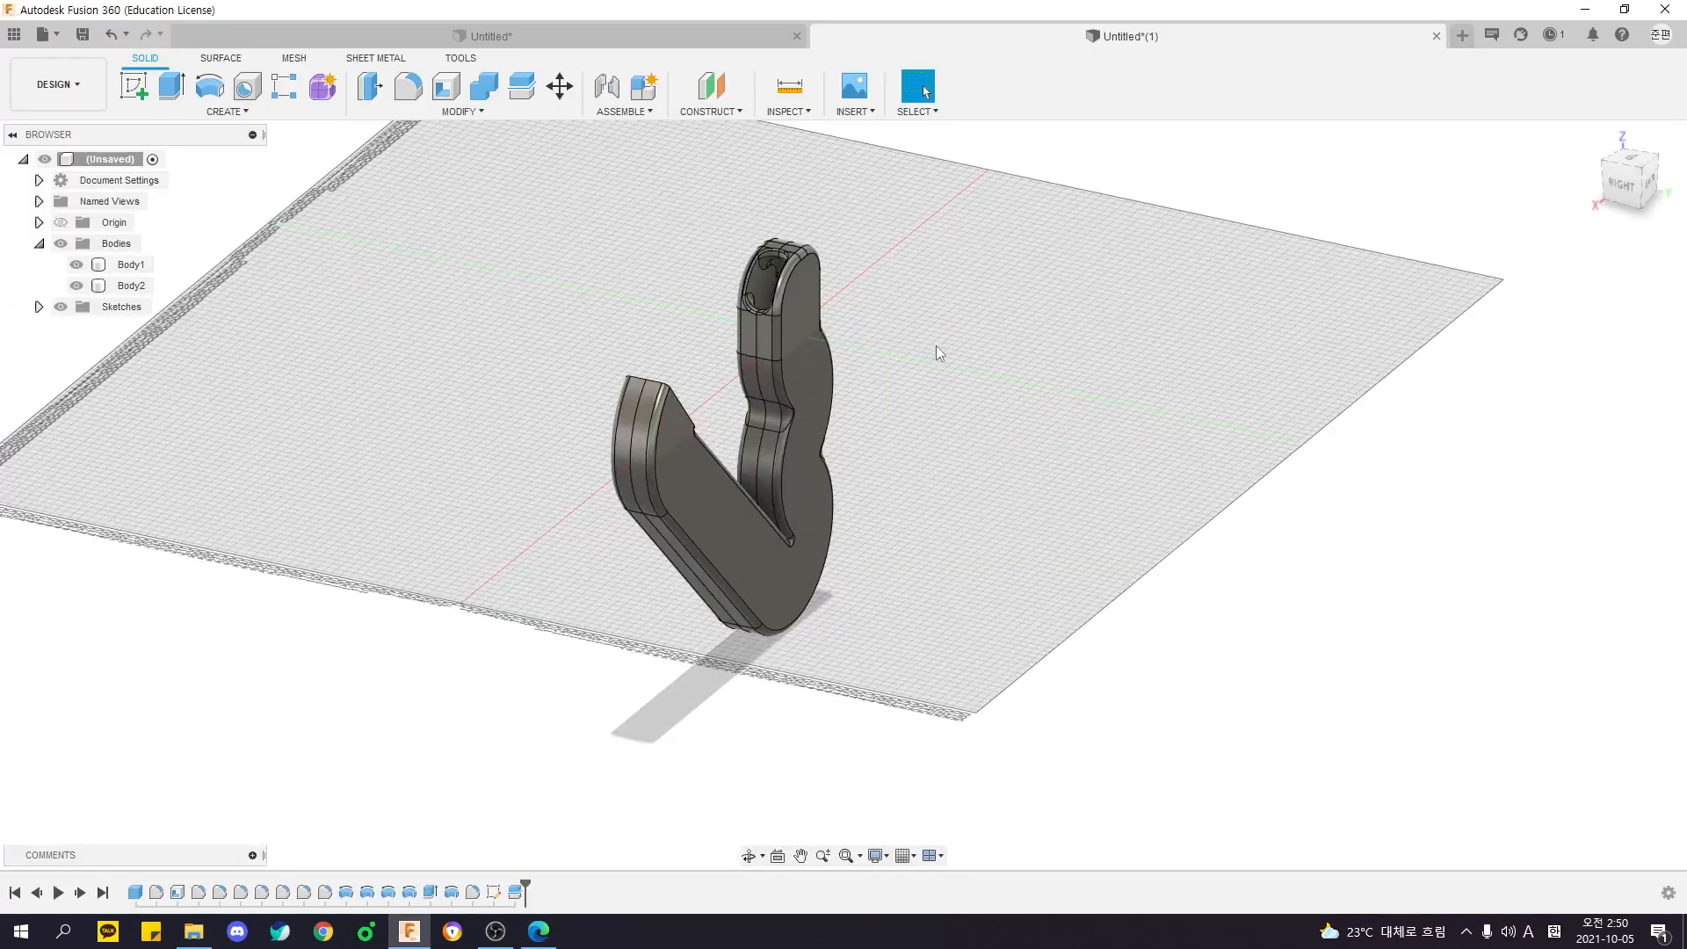
shift+middle_drag(935, 347, 942, 437)
drag(421, 219, 1133, 795)
click(1148, 740)
drag(467, 210, 1040, 743)
shift+middle_drag(1065, 672, 829, 578)
click(829, 578)
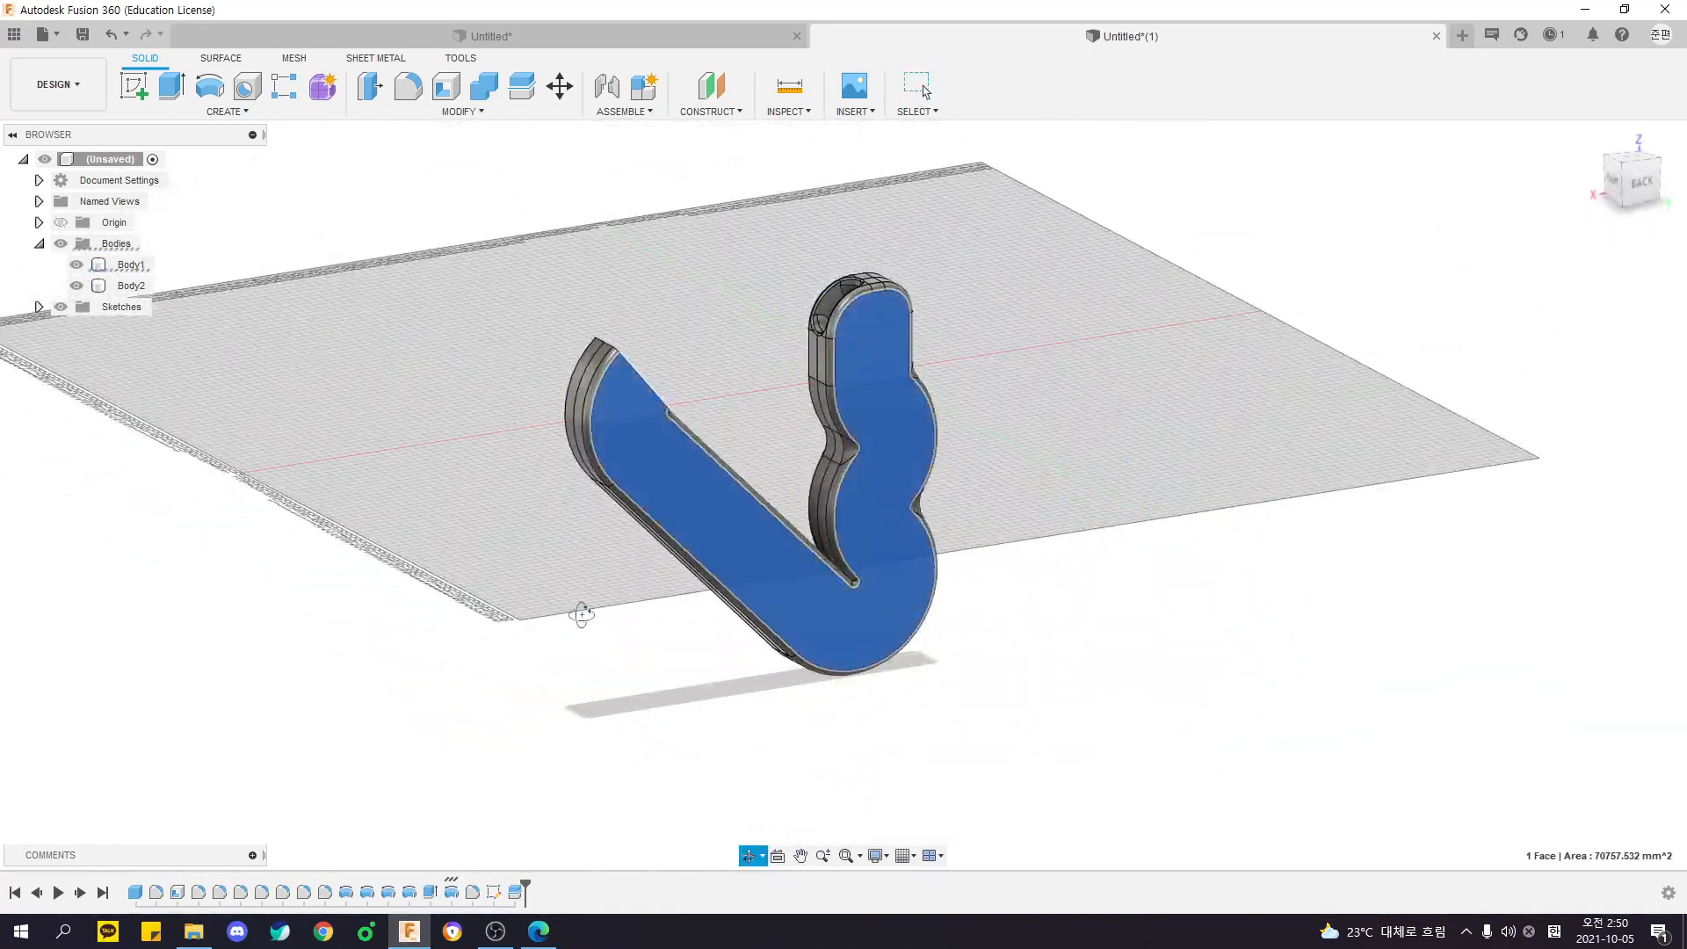
shift+middle_drag(573, 613, 751, 583)
shift+click(751, 583)
shift+middle_drag(870, 639, 800, 646)
click(801, 645)
- Create a new design, consult the arrow drawing in the PDF, and start a sketch on the horizontal XY origin plane
click(1462, 35)
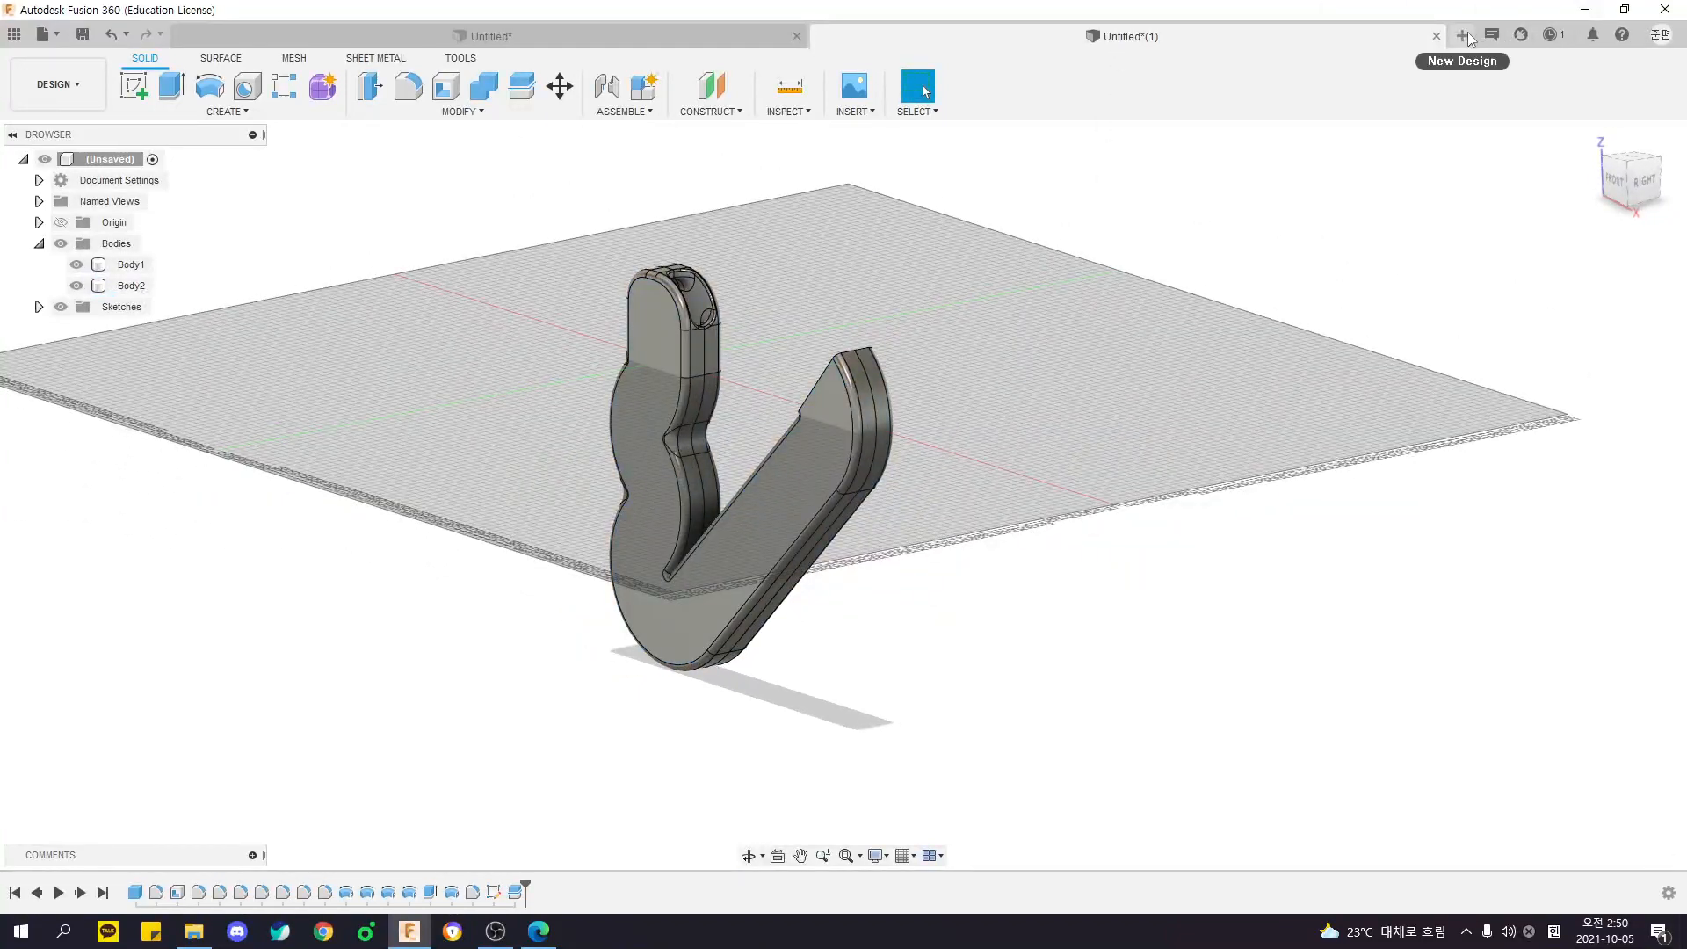
key(alt+Tab)
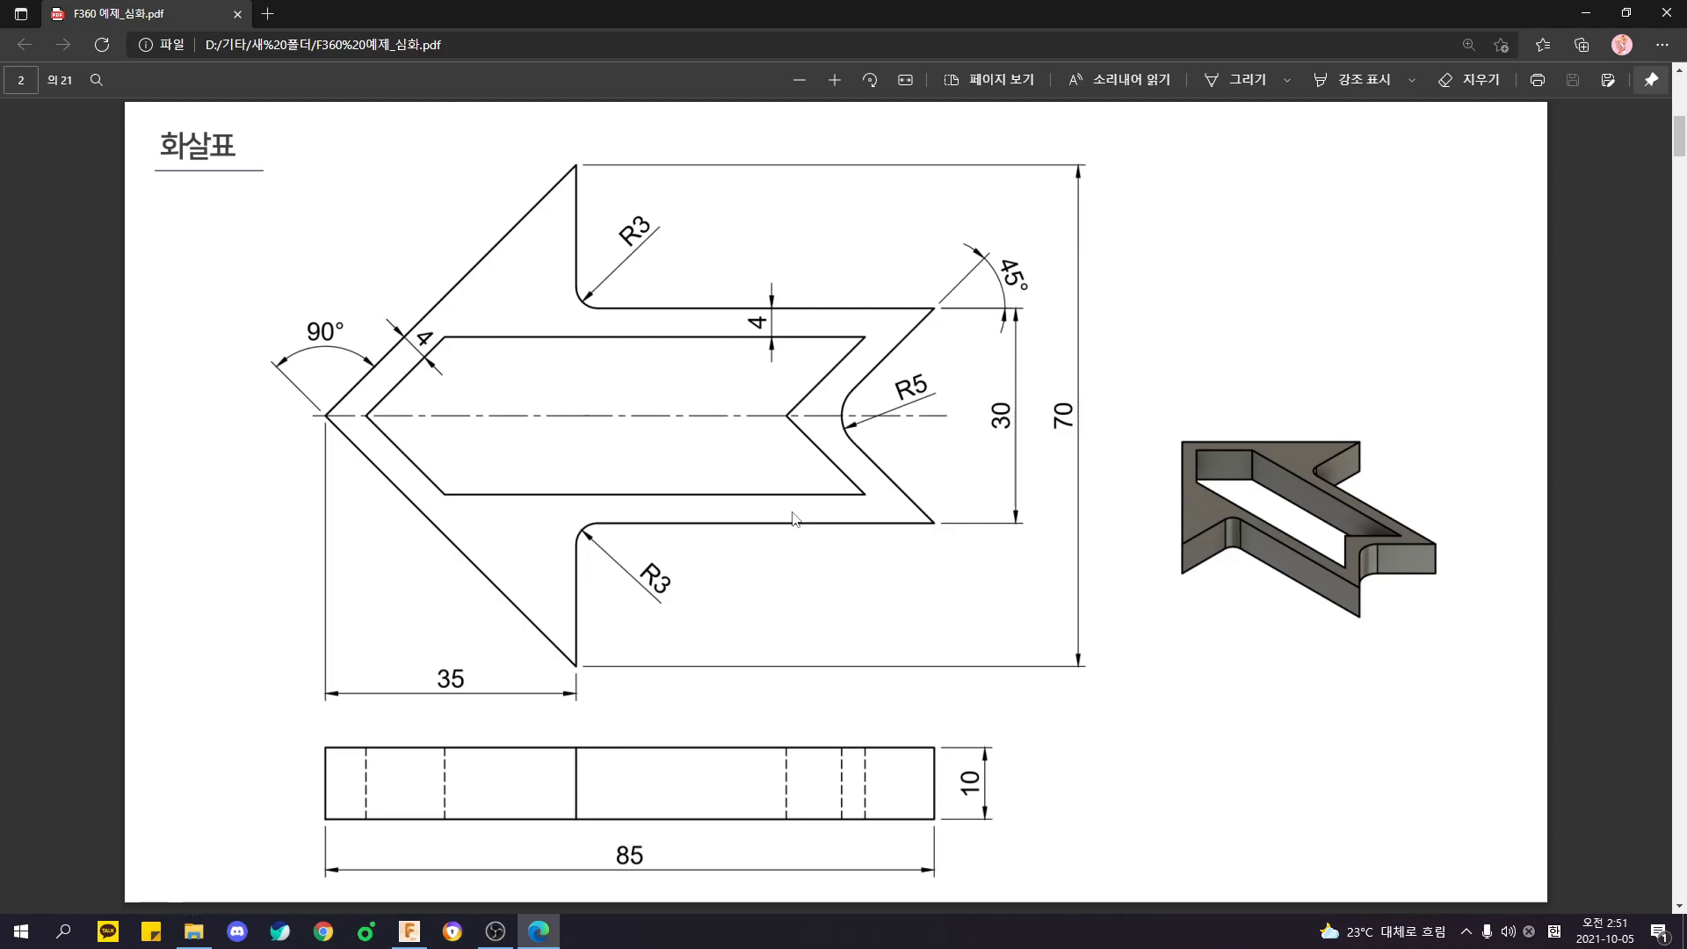
key(alt+Tab)
key(alt+Tab)
key(alt+Tab)
key(alt+Tab)
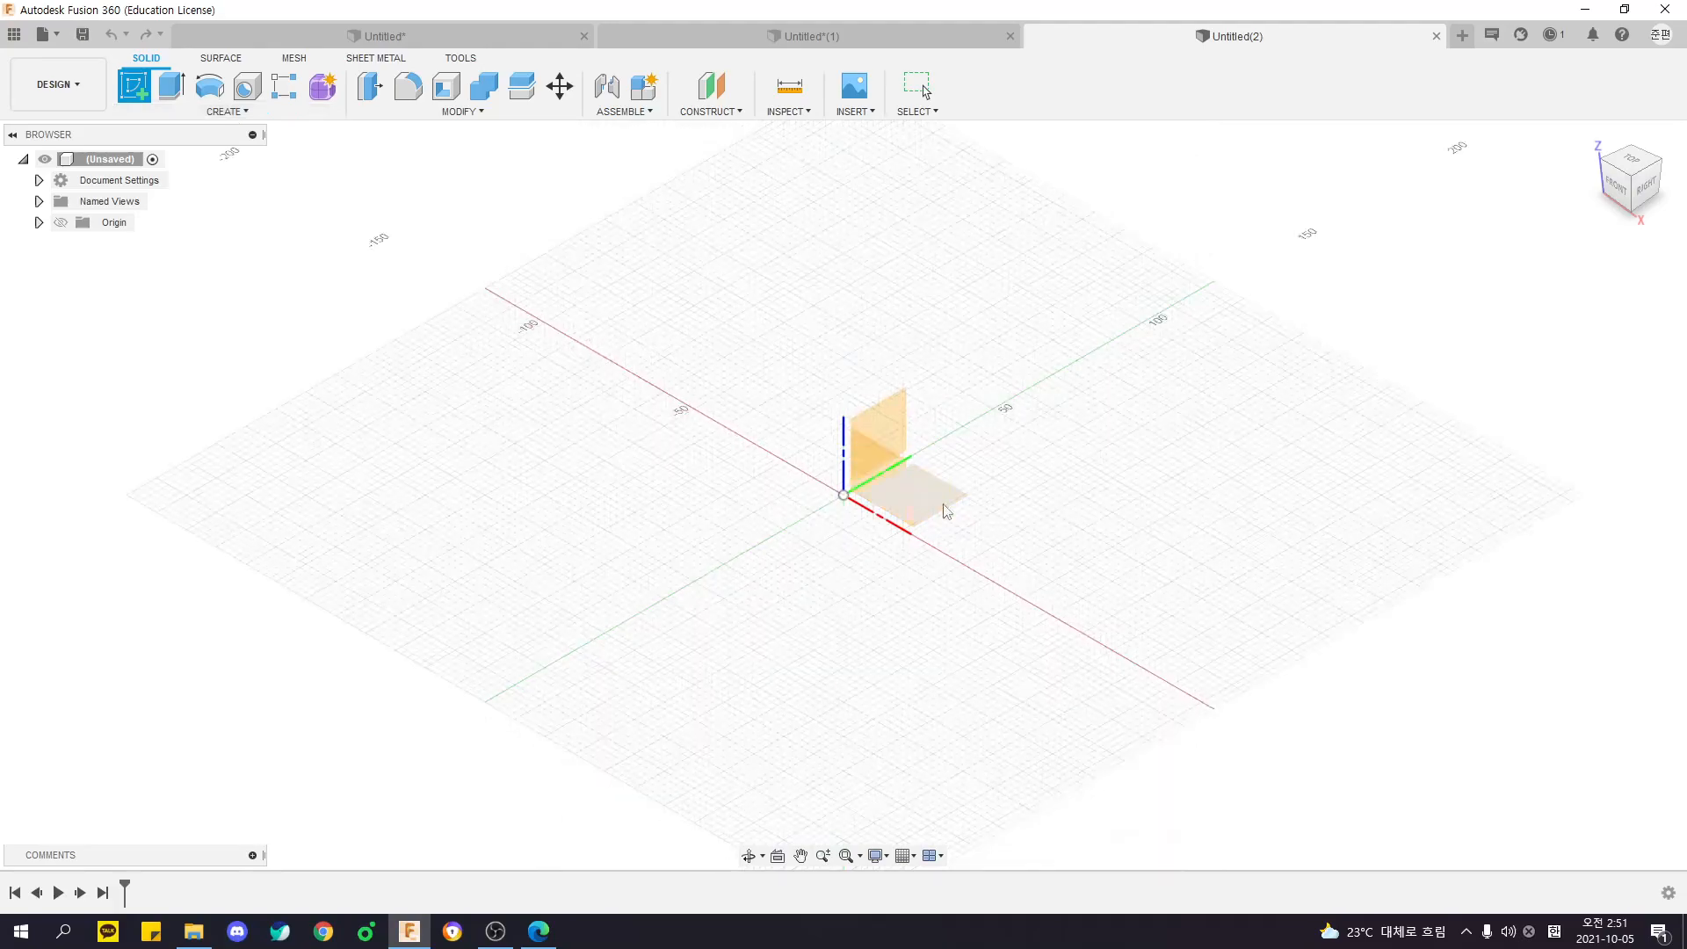
click(946, 512)
- Look through the sketch constraints and creation commands, and compare them with the arrow drawing's symmetric shape
click(685, 112)
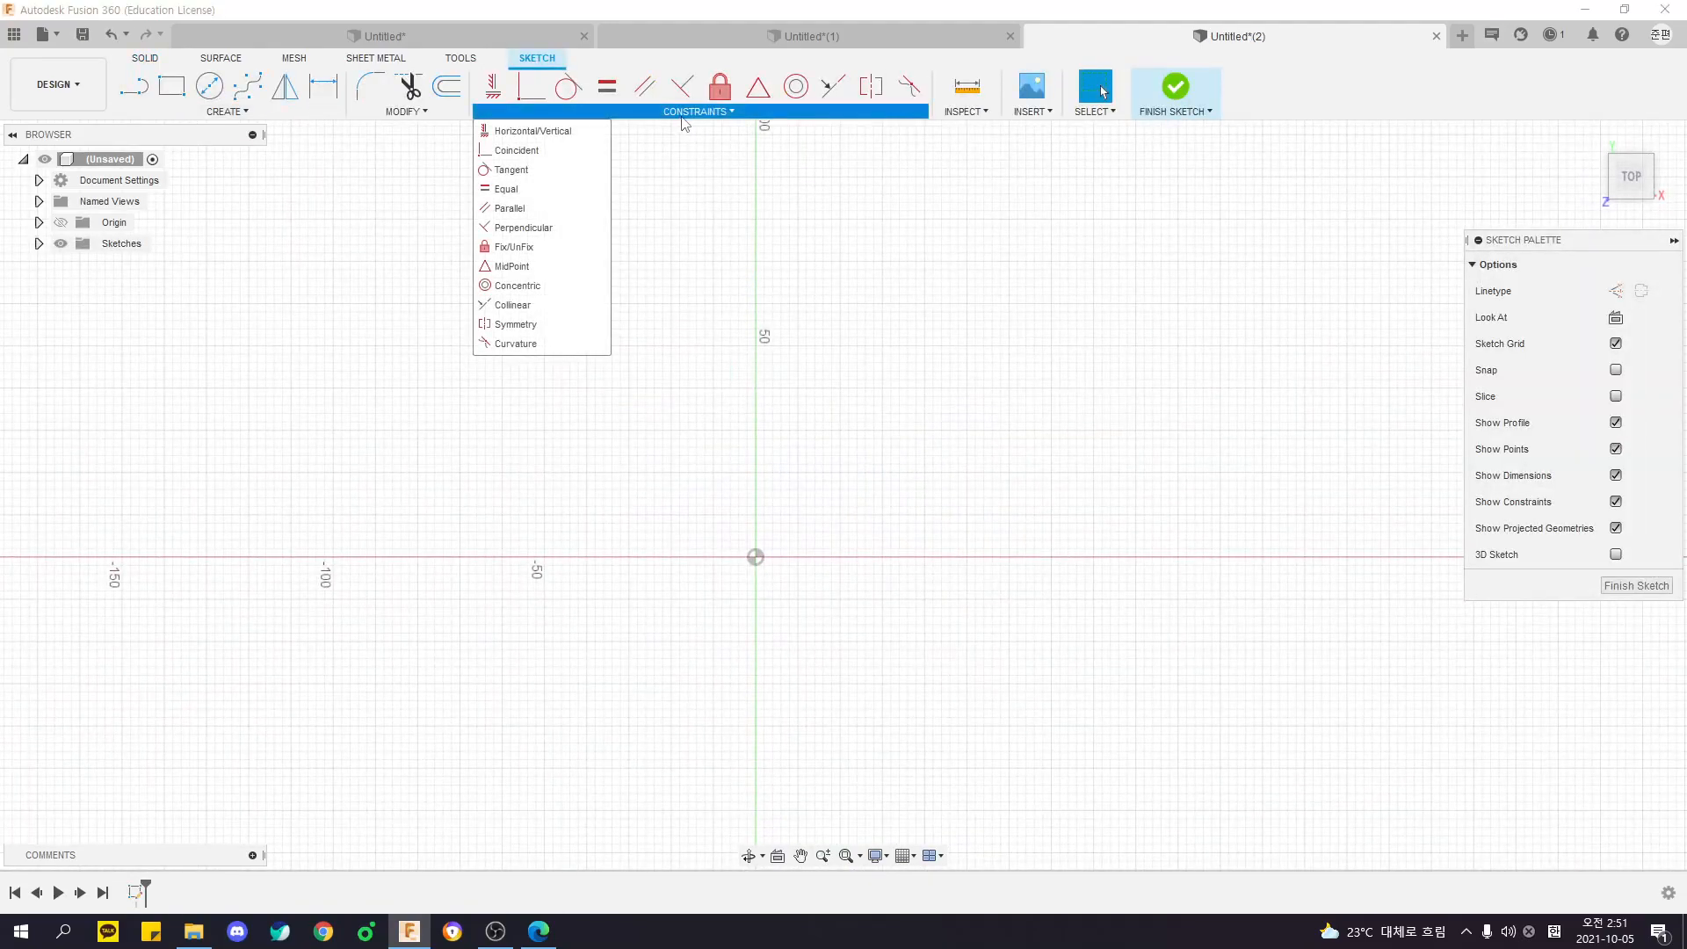
click(561, 325)
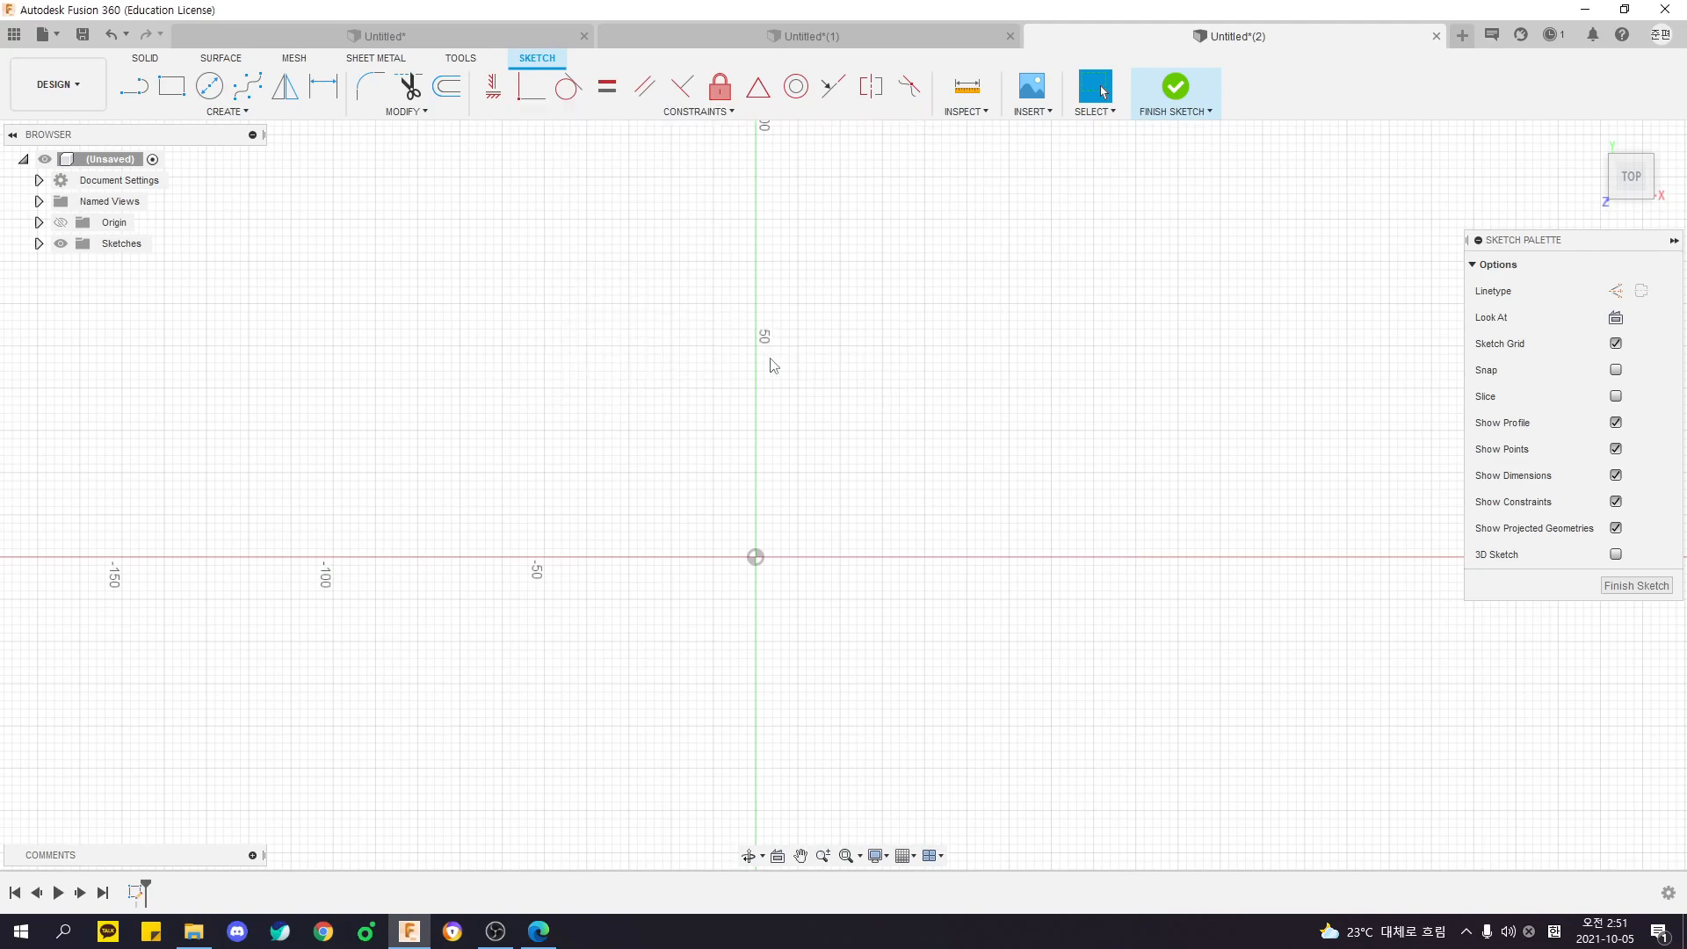
middle_drag(696, 572, 667, 554)
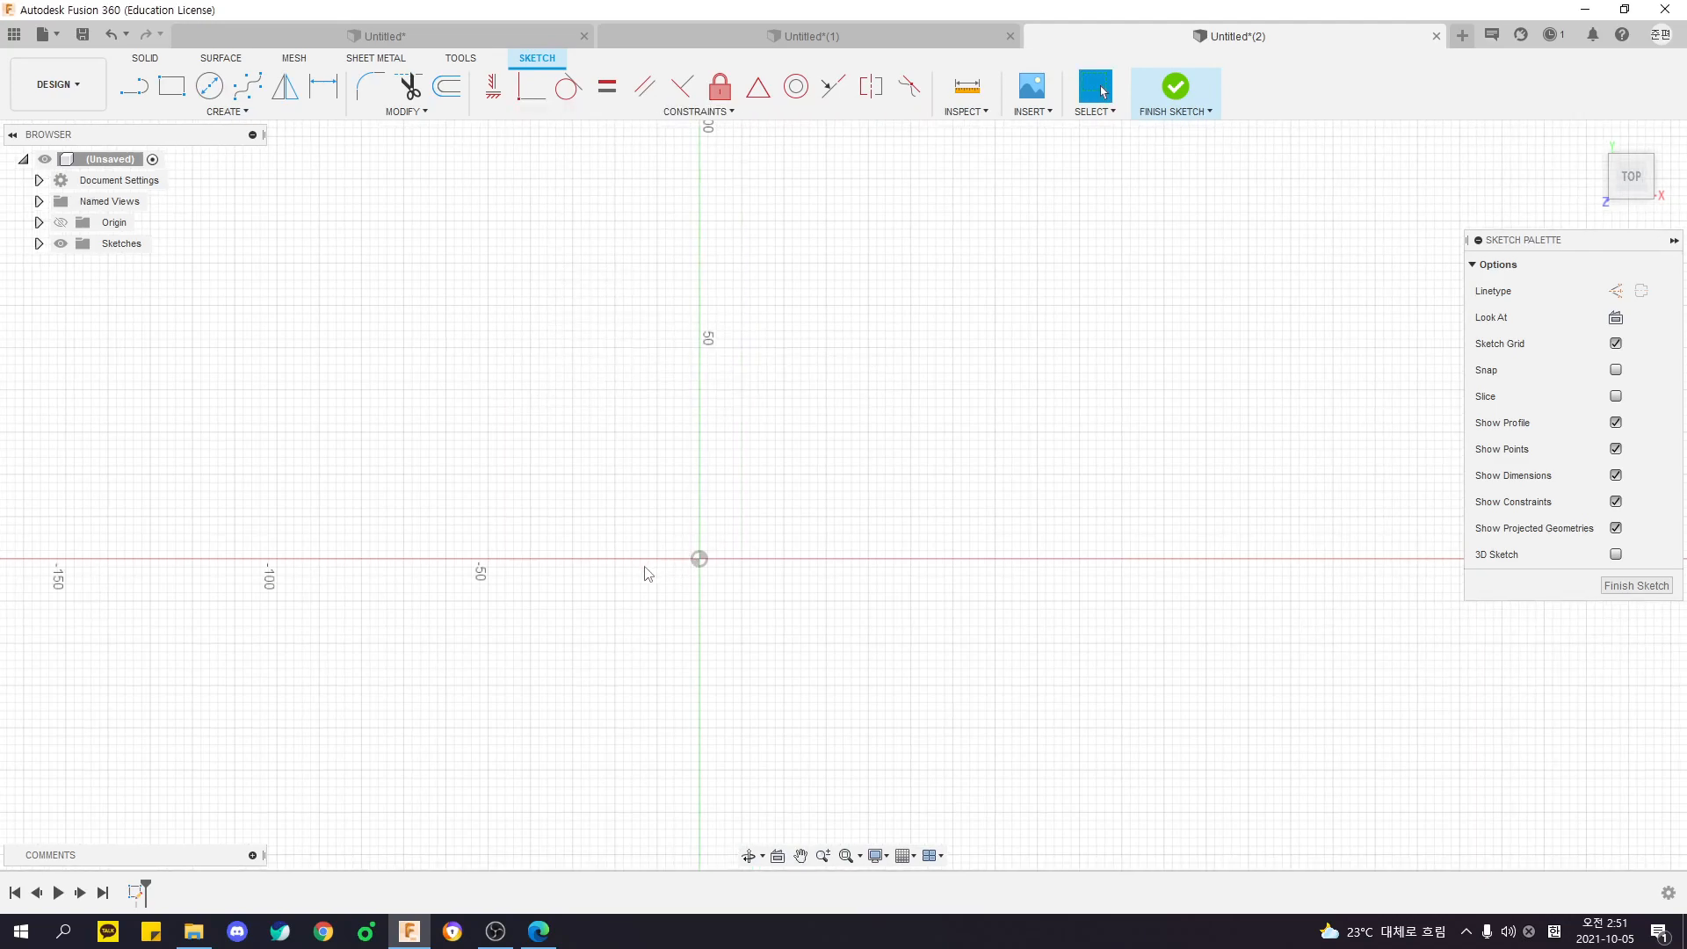
click(226, 111)
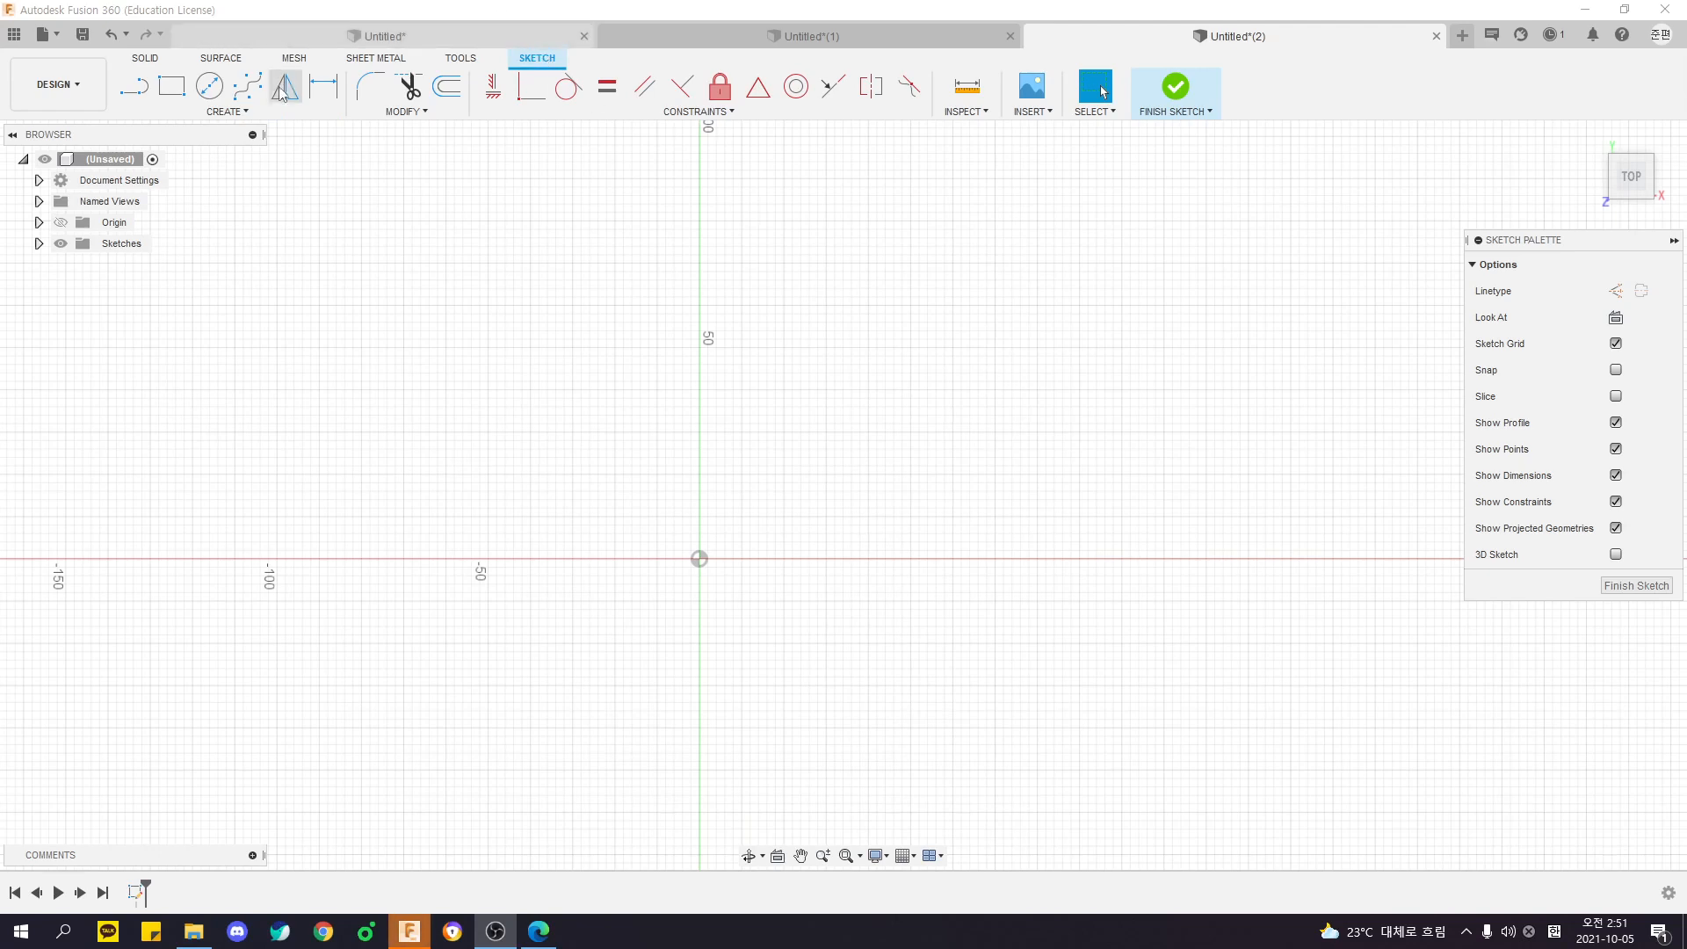
key(alt+Tab)
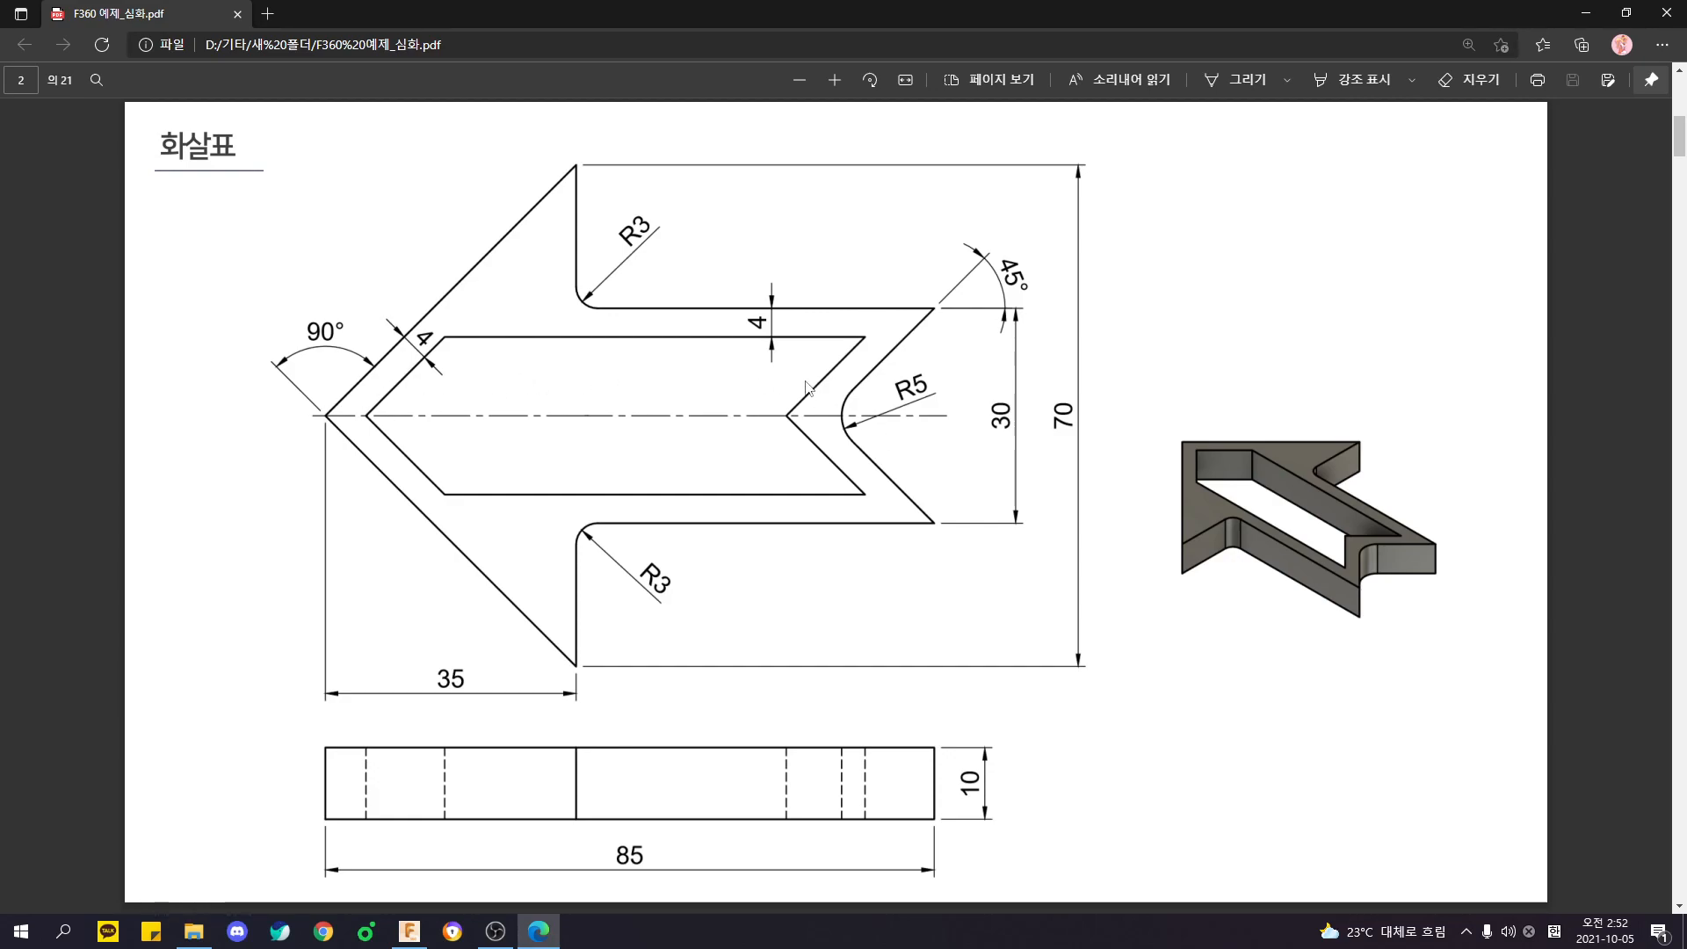
key(alt+Tab)
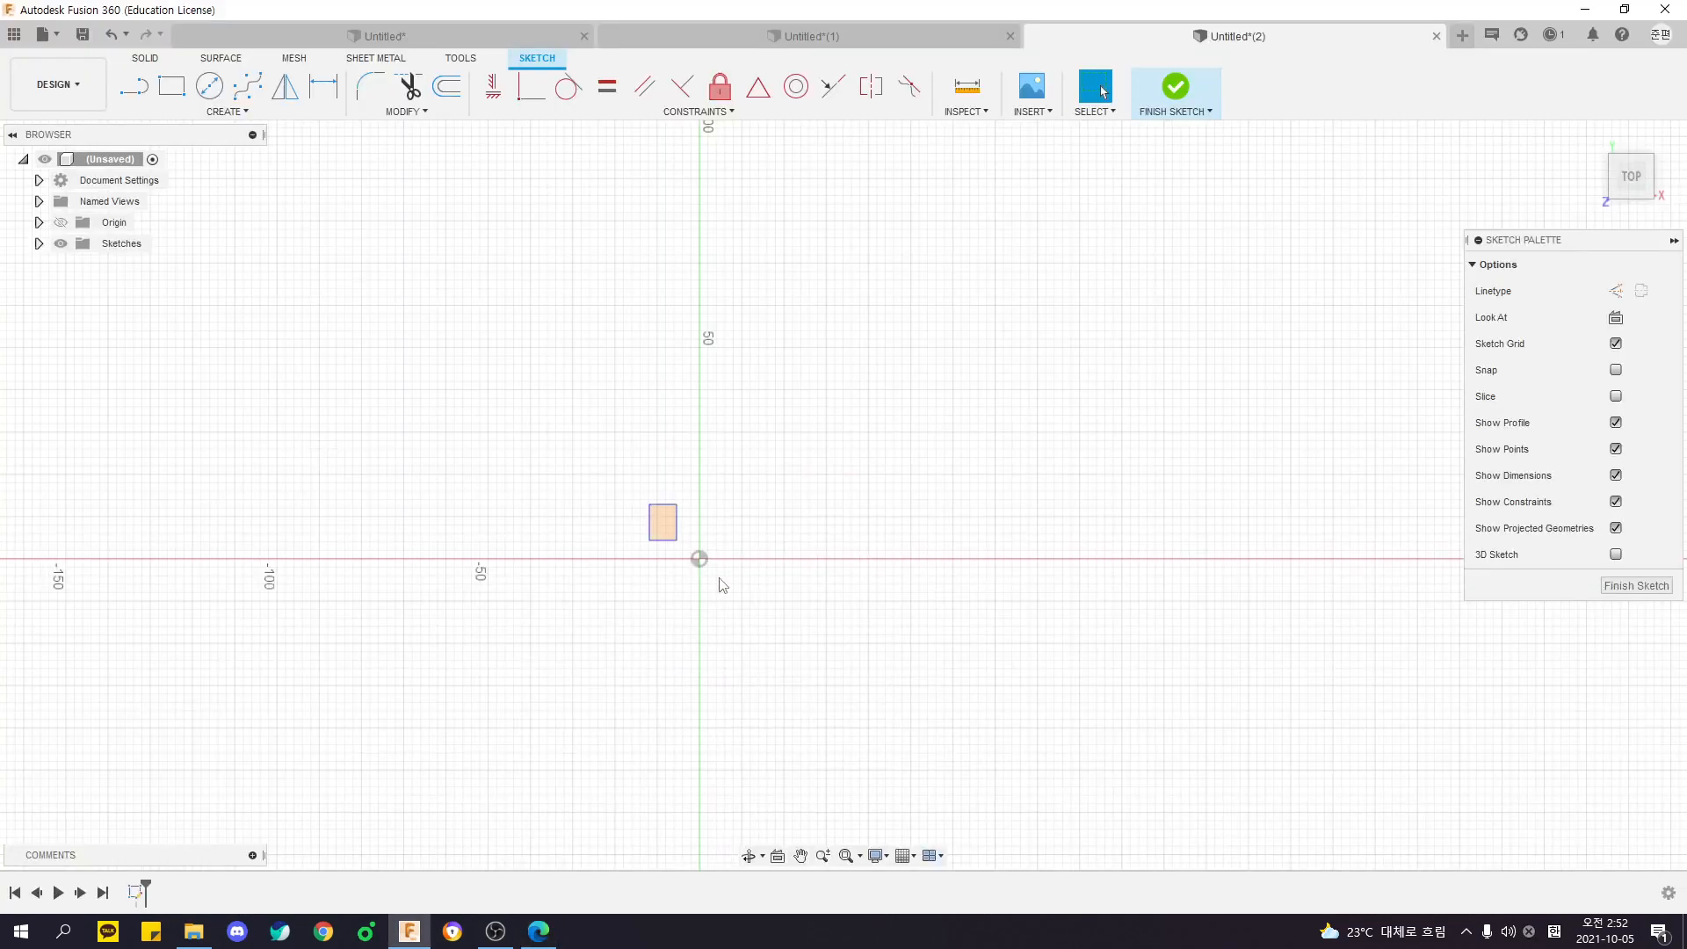
- Box-select the sketch's origin point to point it out as the reference for the arrow
drag(593, 477, 774, 613)
drag(605, 493, 790, 631)
drag(599, 433, 778, 655)
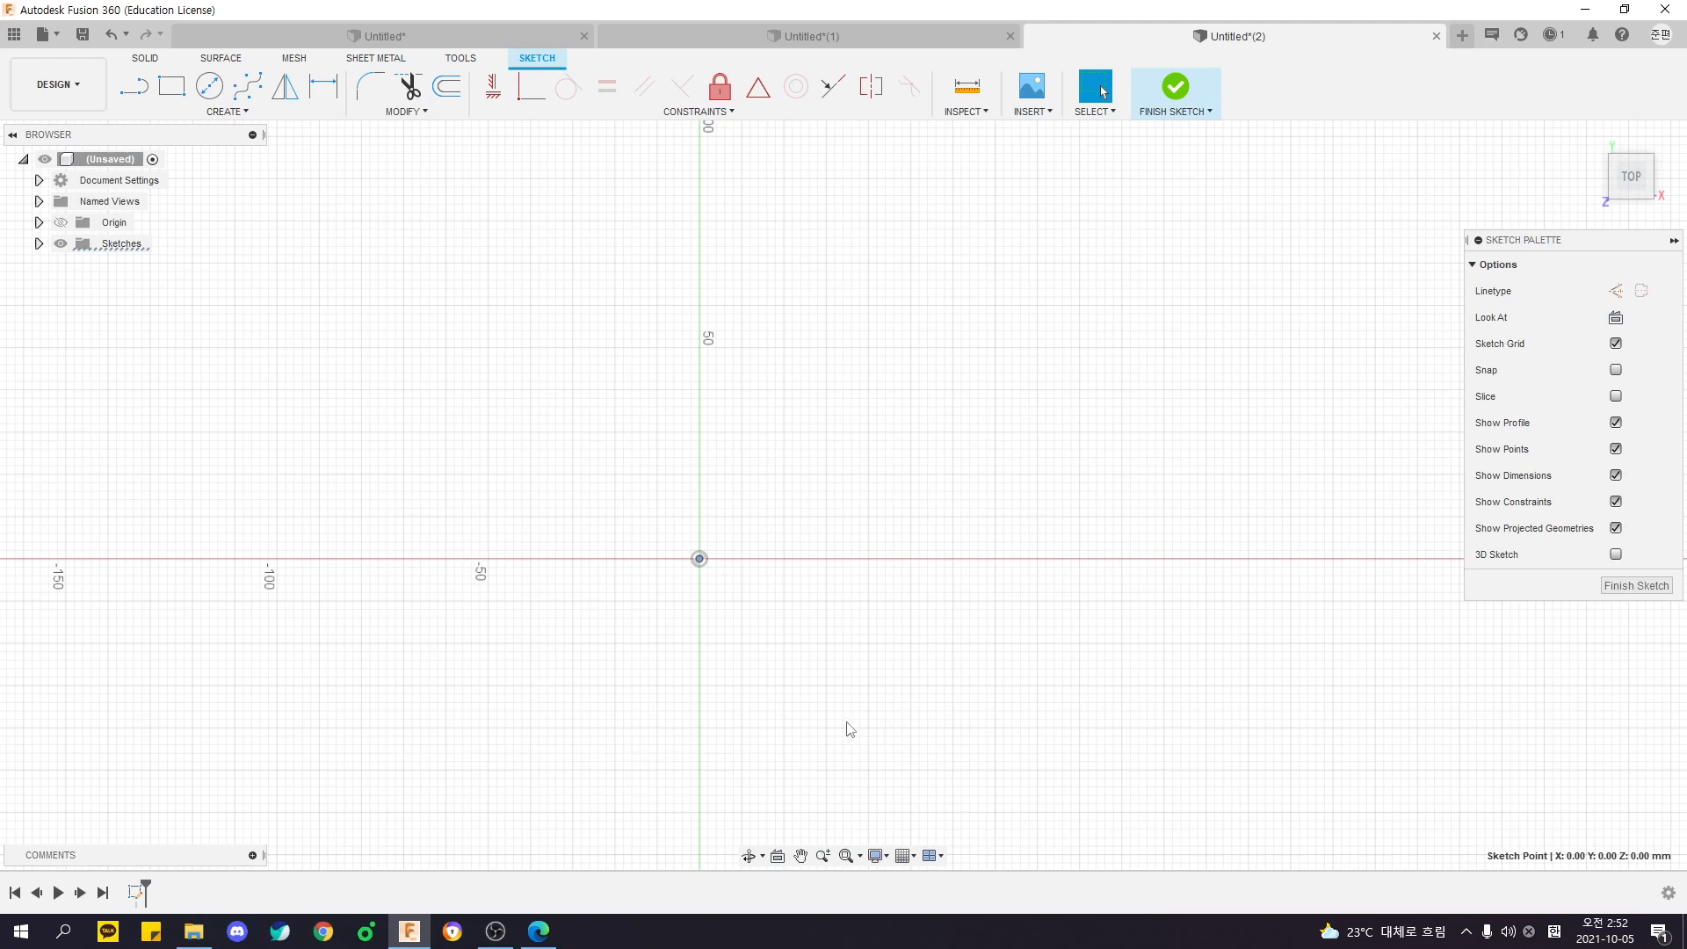
click(837, 651)
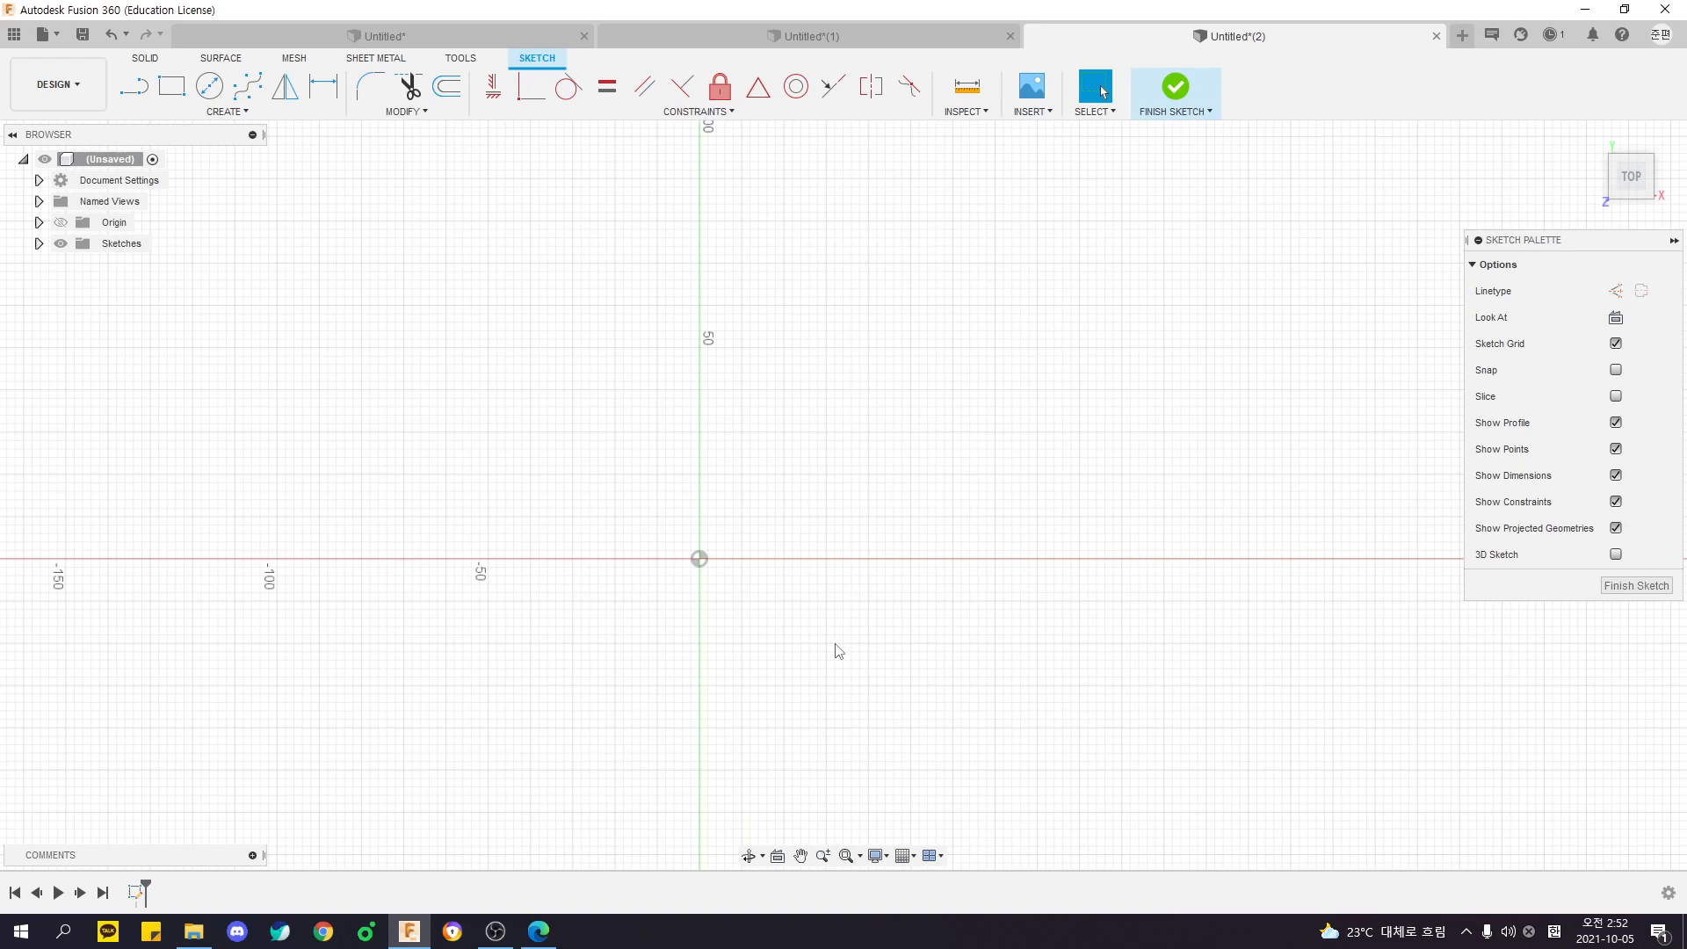
middle_drag(633, 474, 591, 437)
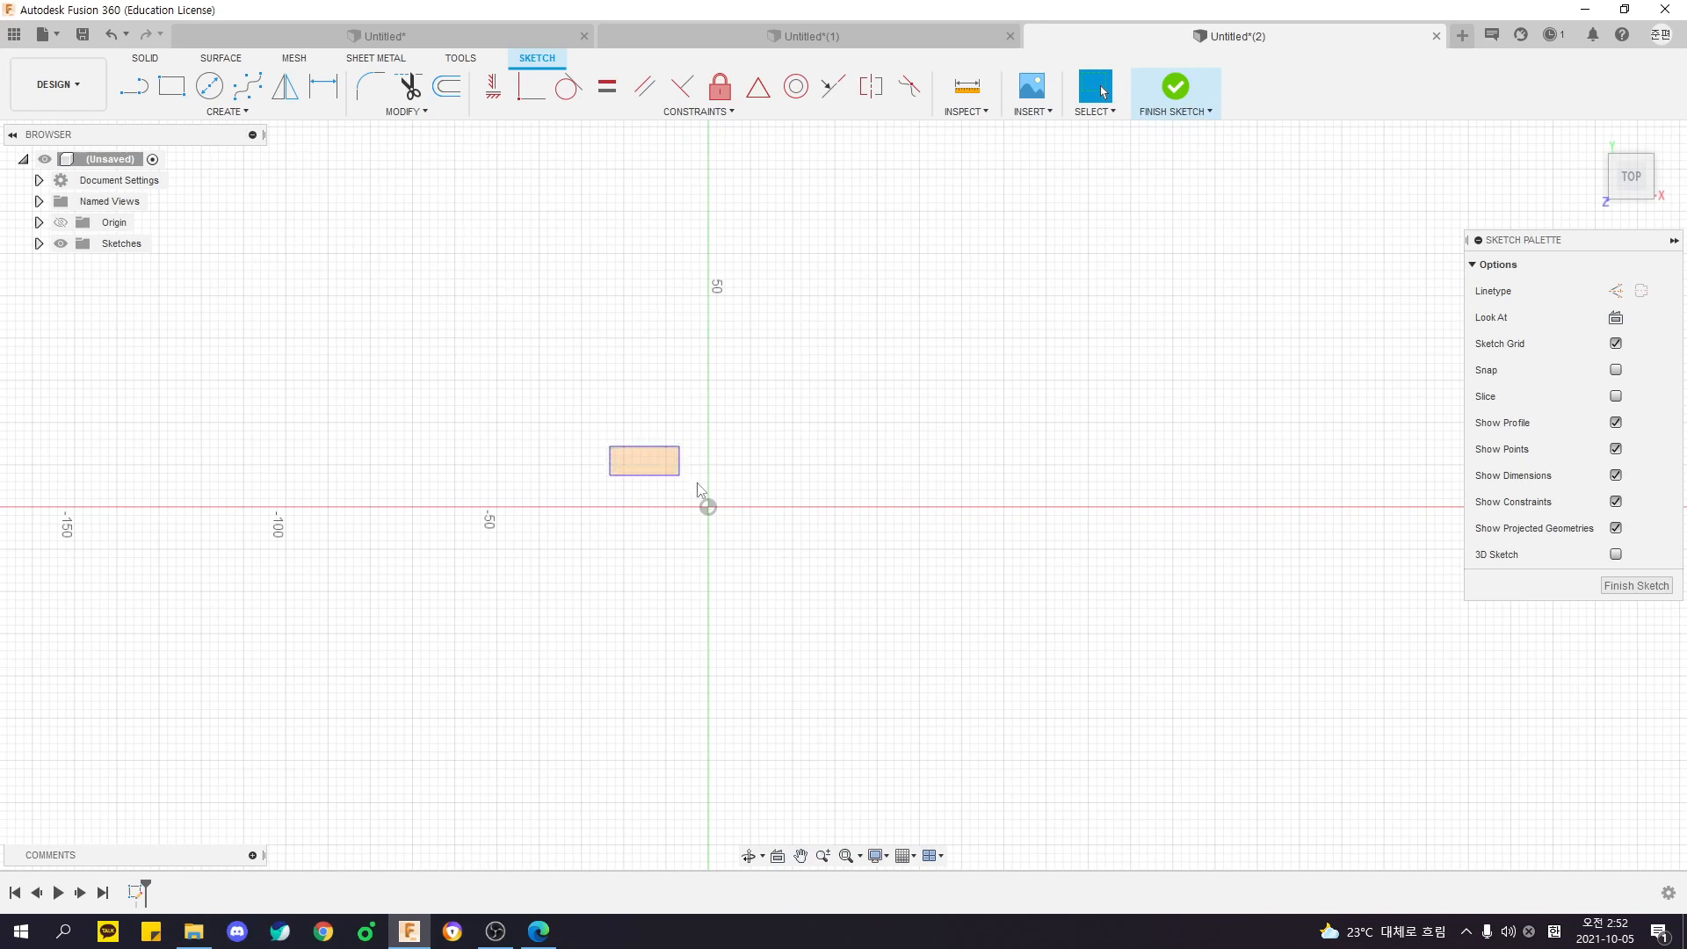
drag(696, 484, 826, 565)
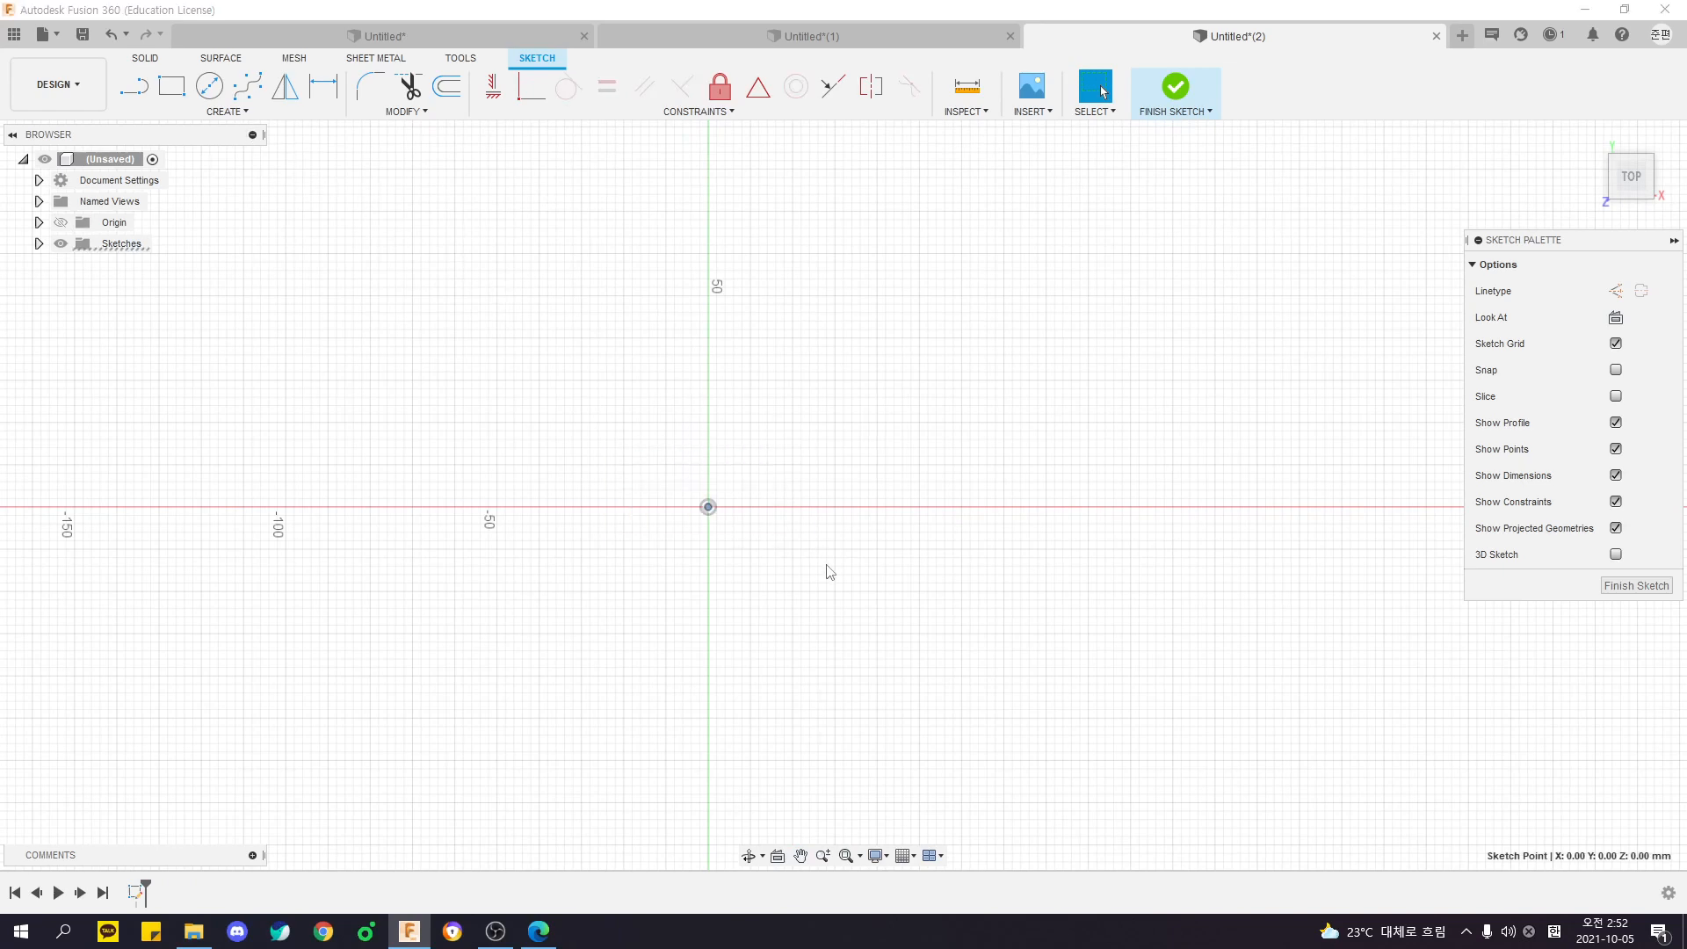
- Switch to the PDF and study the arrow drawing's outline, its R3 and R5 corner radii and the 3D view
key(alt+Tab)
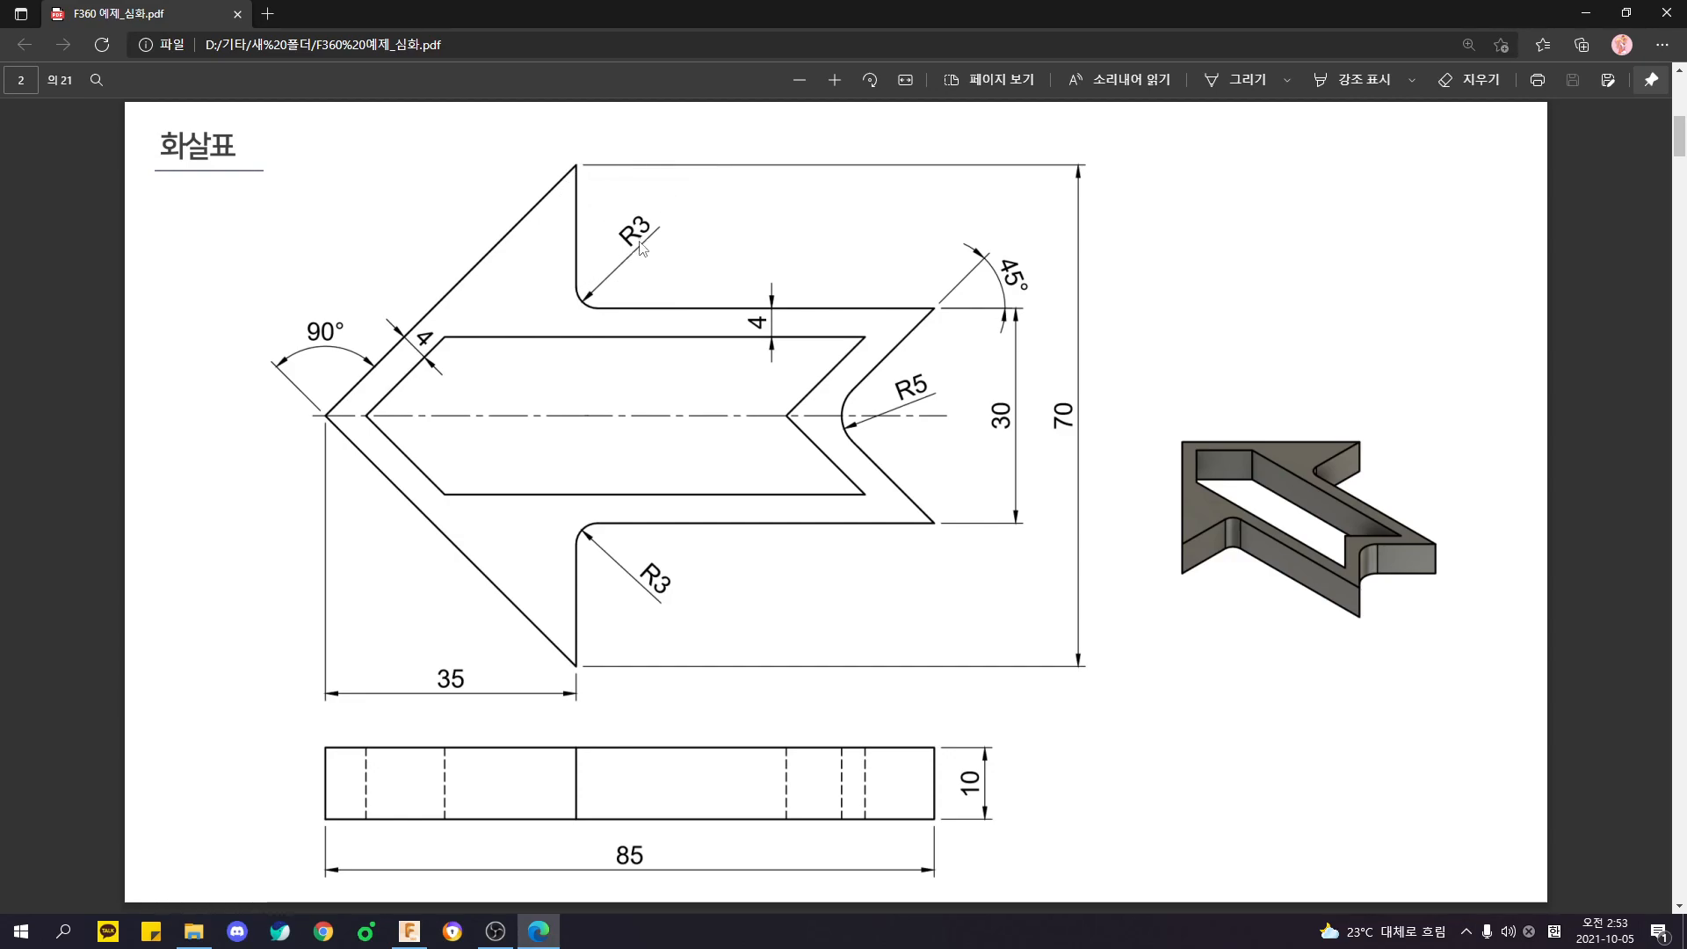
key(ctrl)
key(ctrl)
key(ctrl)
key(ctrl)
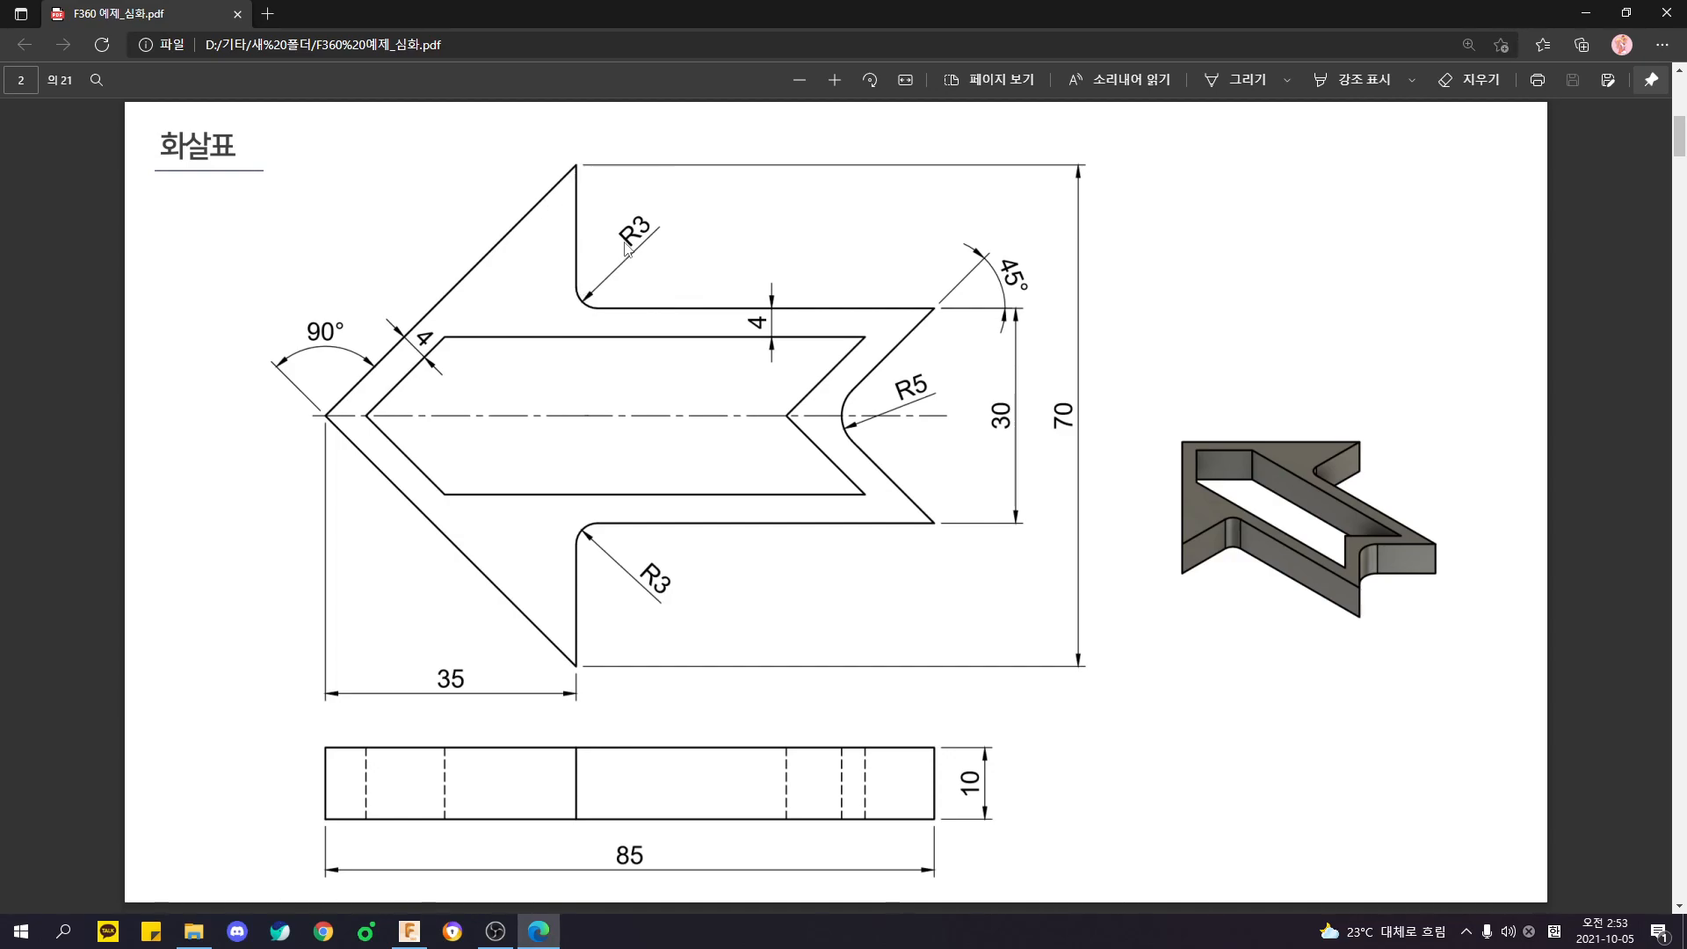
key(ctrl)
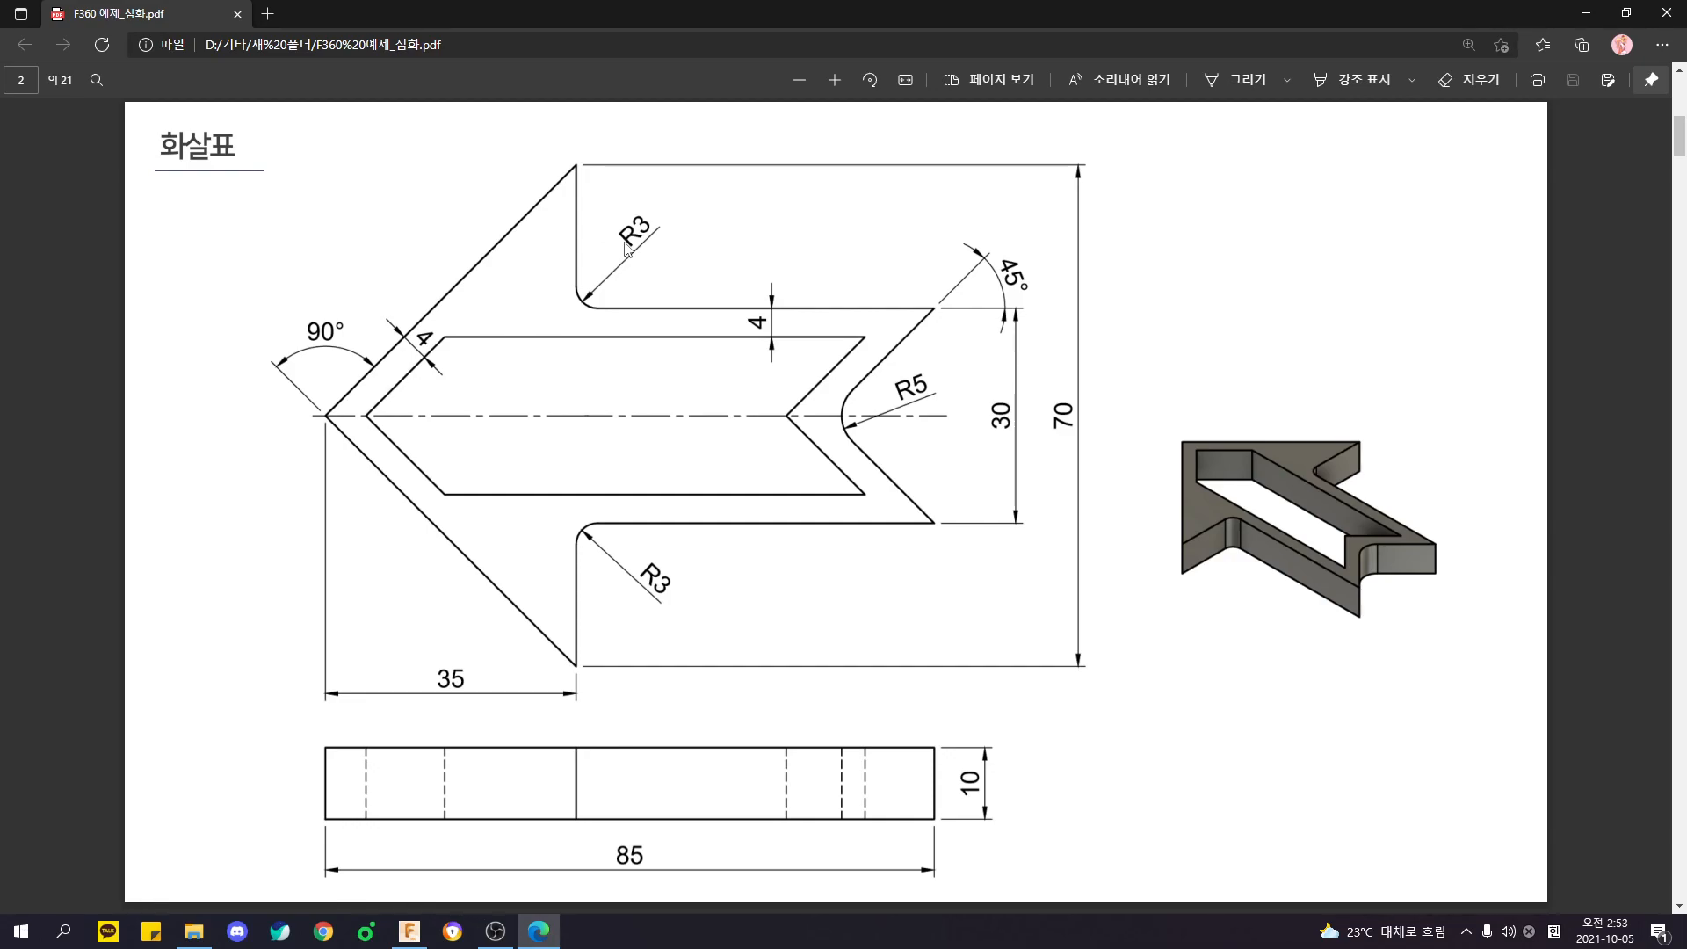
key(ctrl)
key(ctrl)
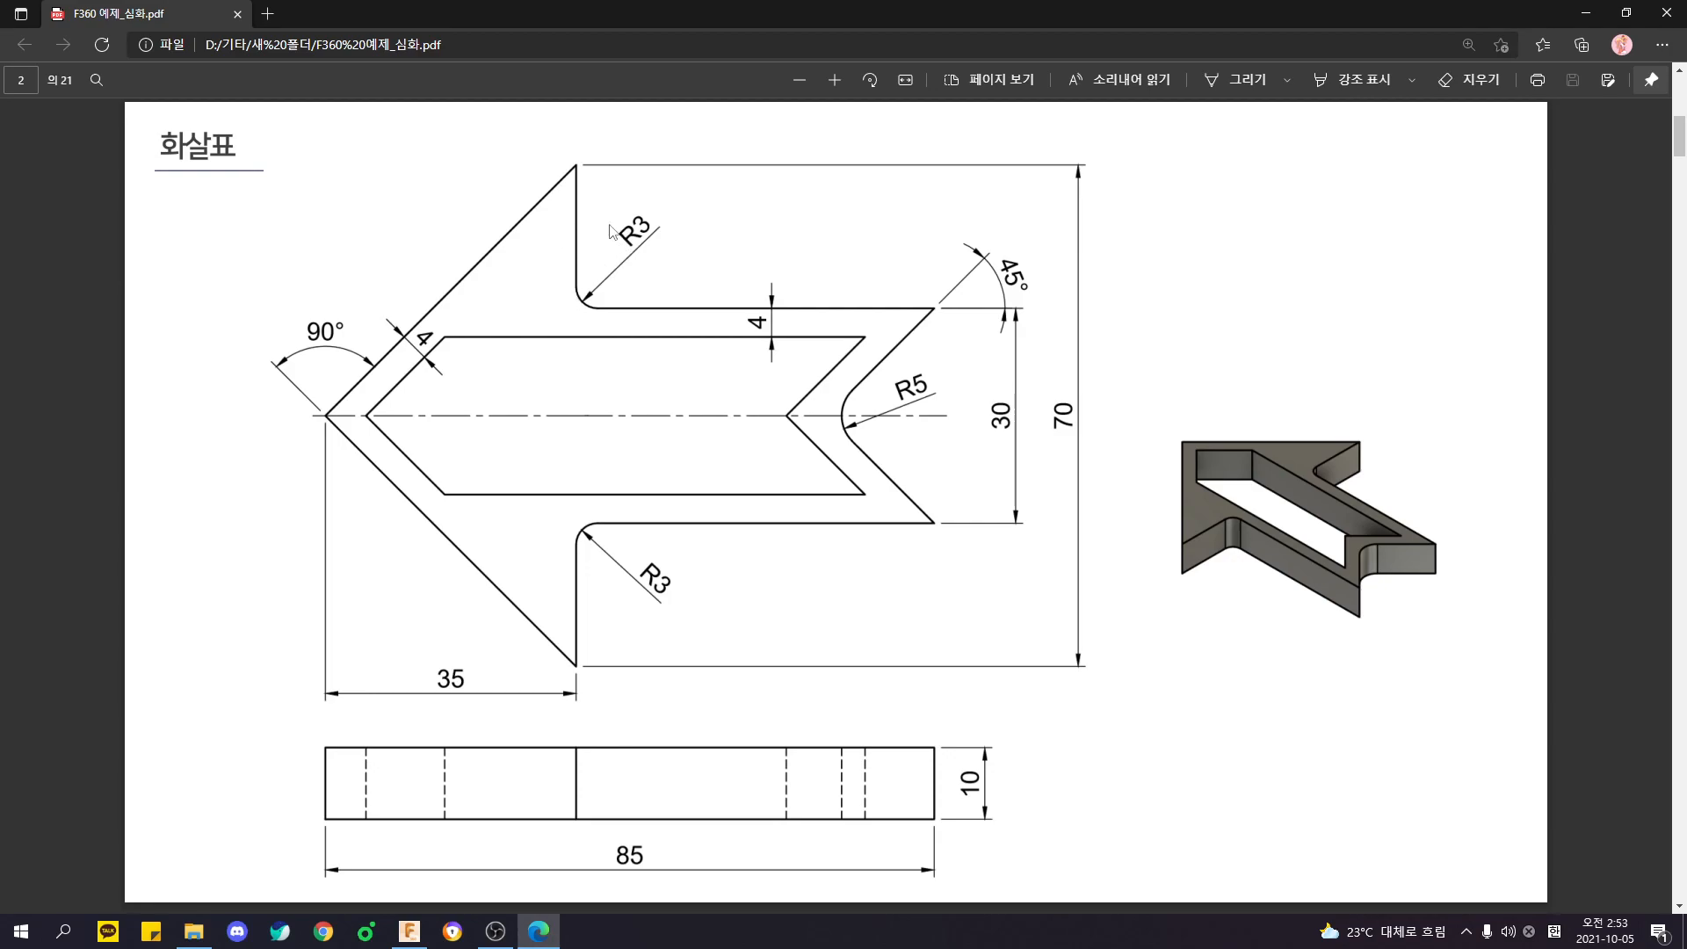
key(alt+Tab)
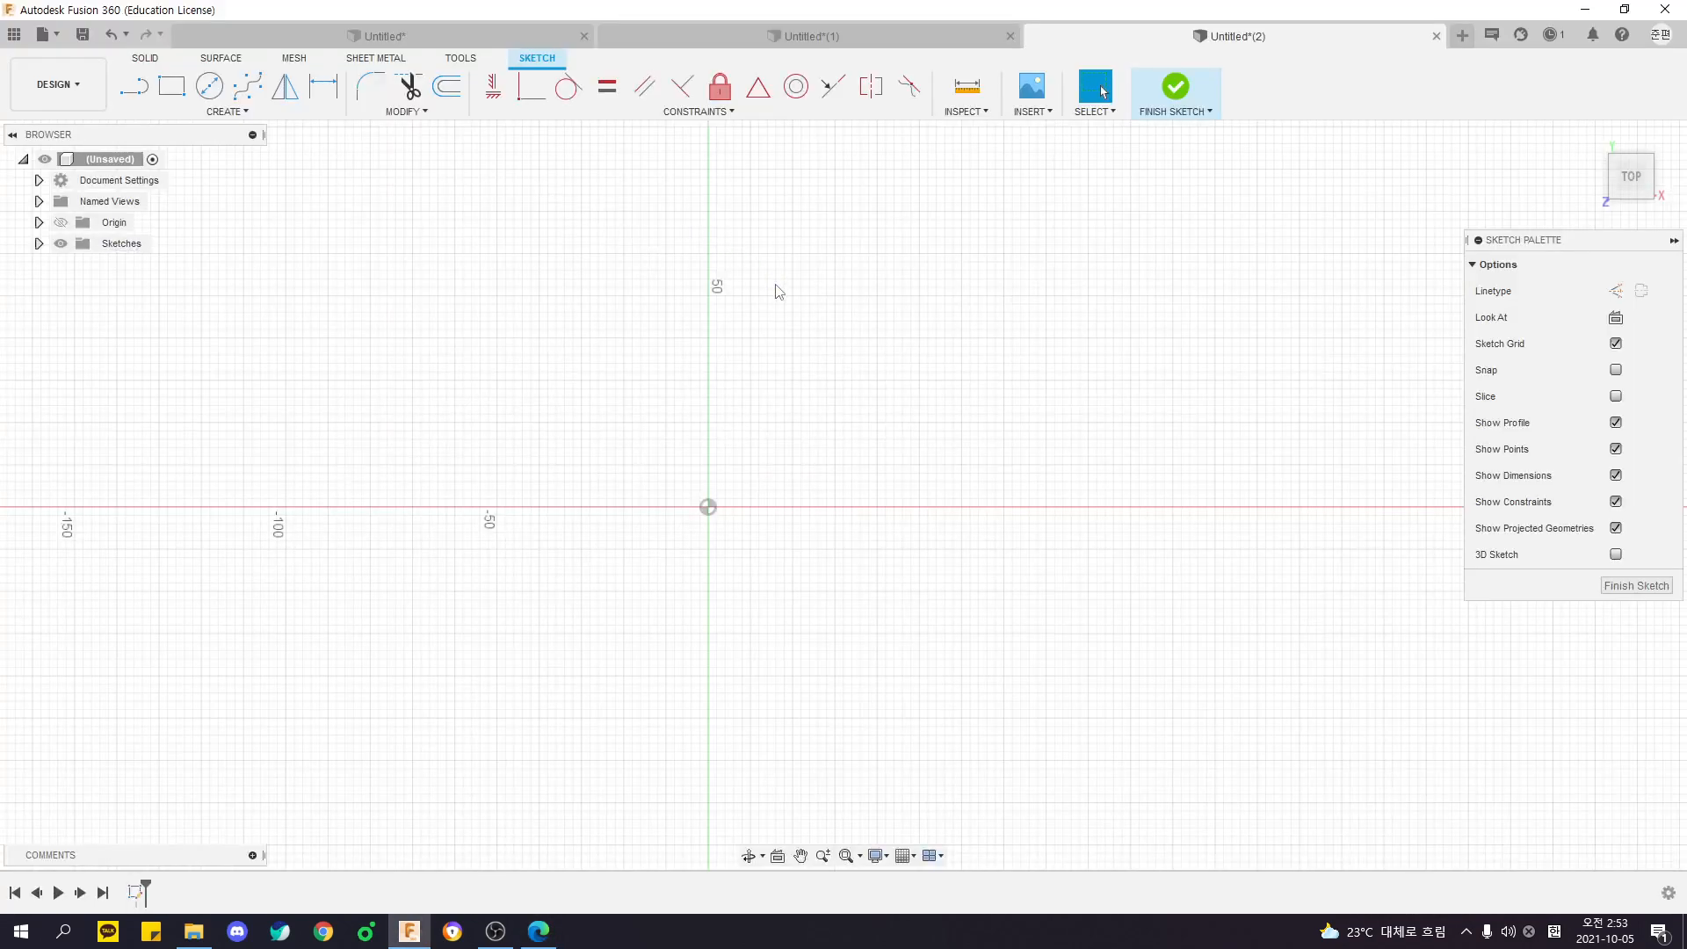
key(alt+Tab)
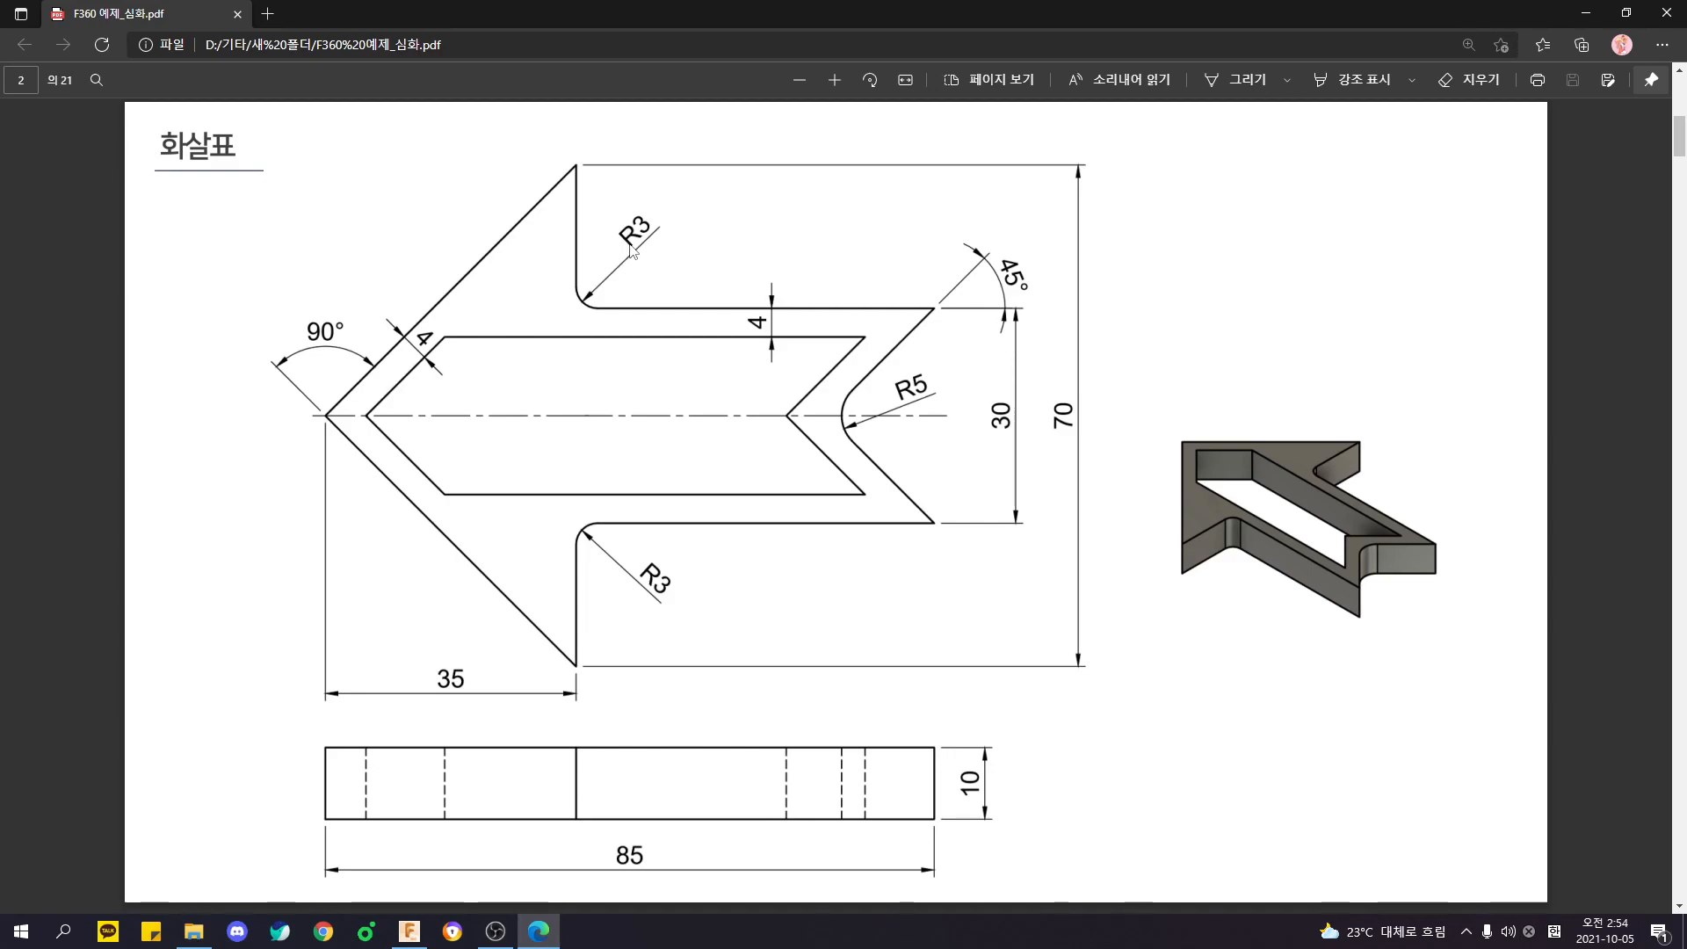
click(1230, 509)
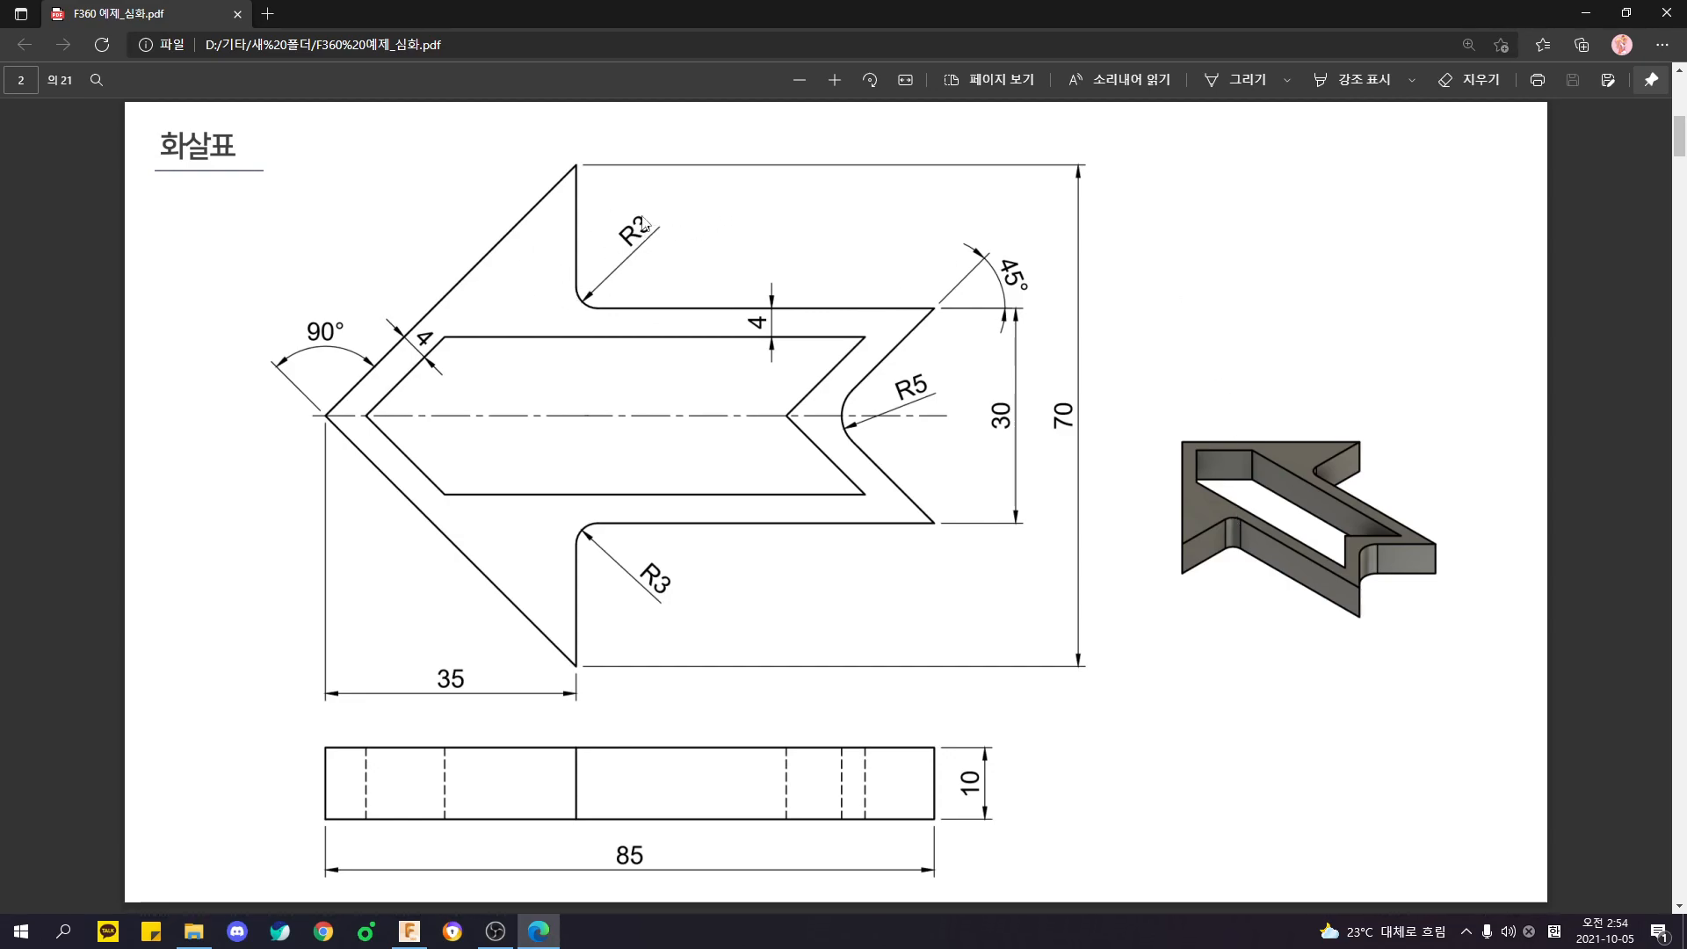
click(585, 305)
click(861, 400)
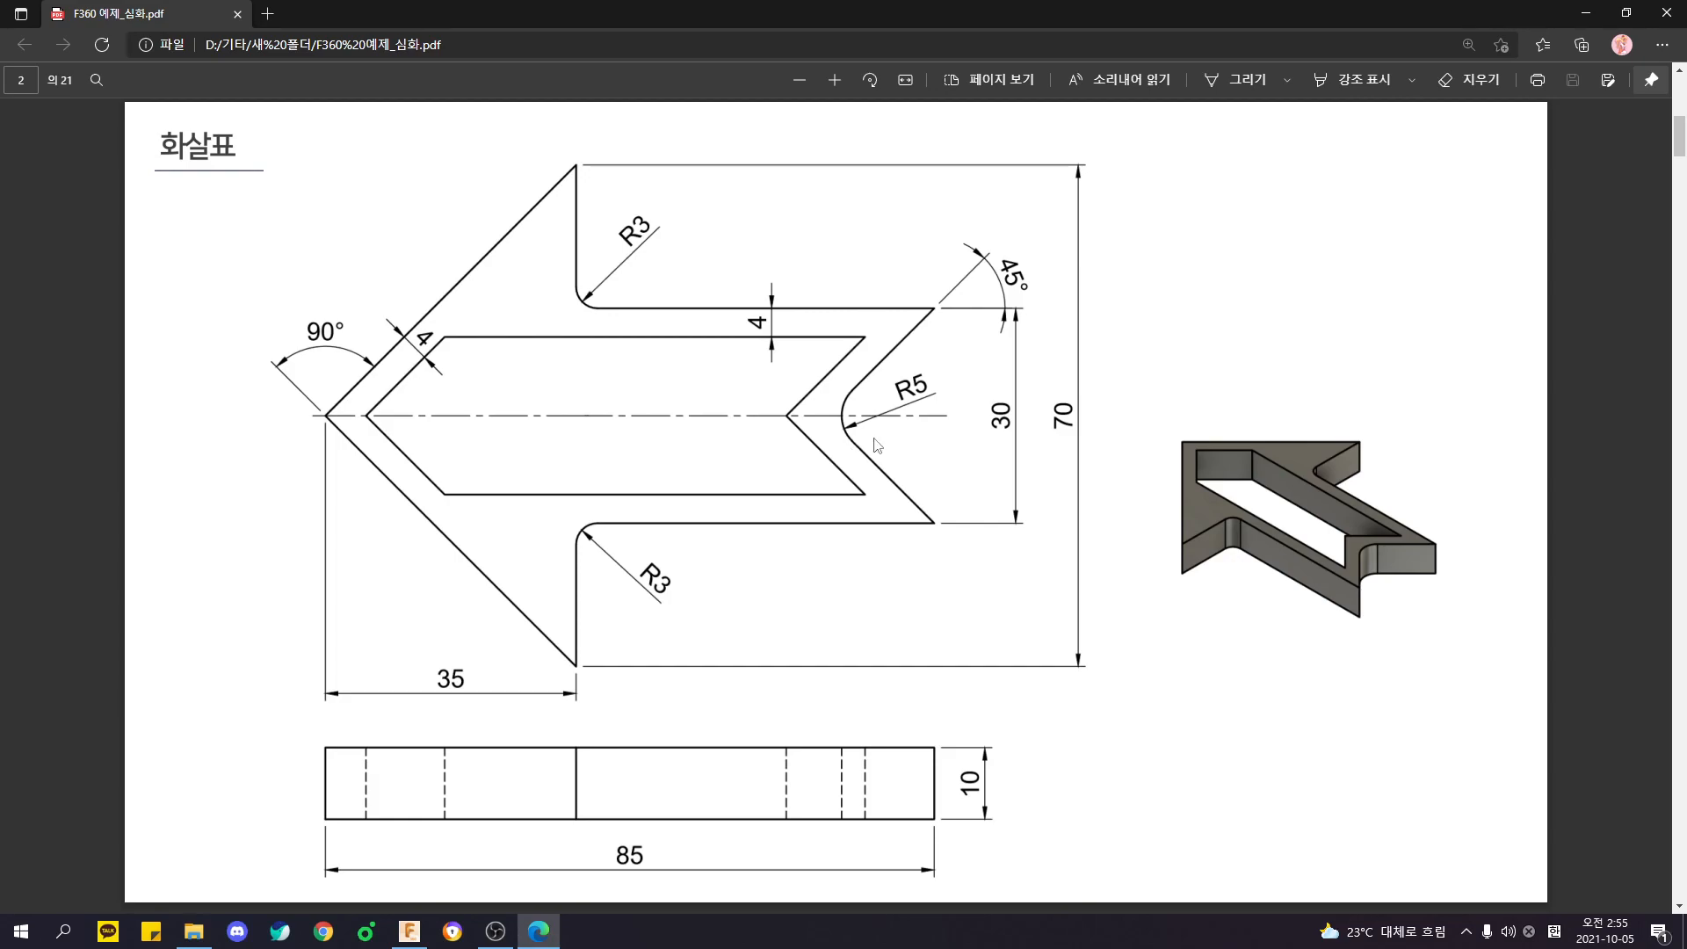
- Switch to Fusion 360 and sketch a closed half-arrow outline from the origin, with its base along the horizontal axis
key(alt+Tab)
middle_drag(726, 445, 659, 463)
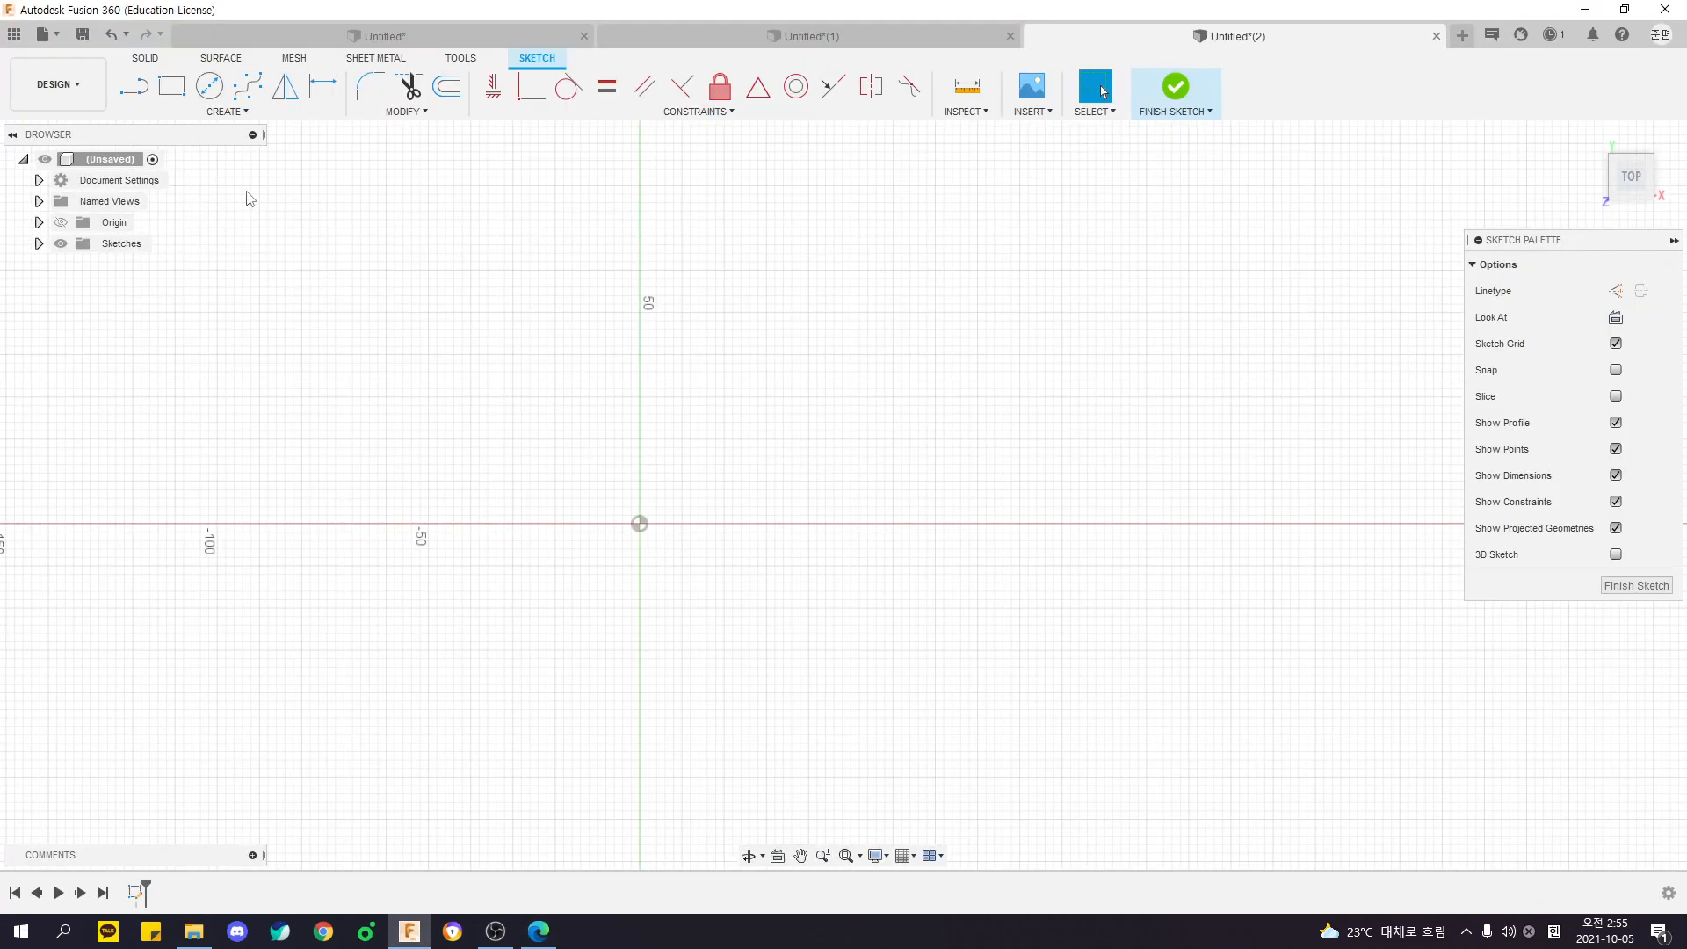
click(143, 93)
middle_drag(817, 483, 714, 494)
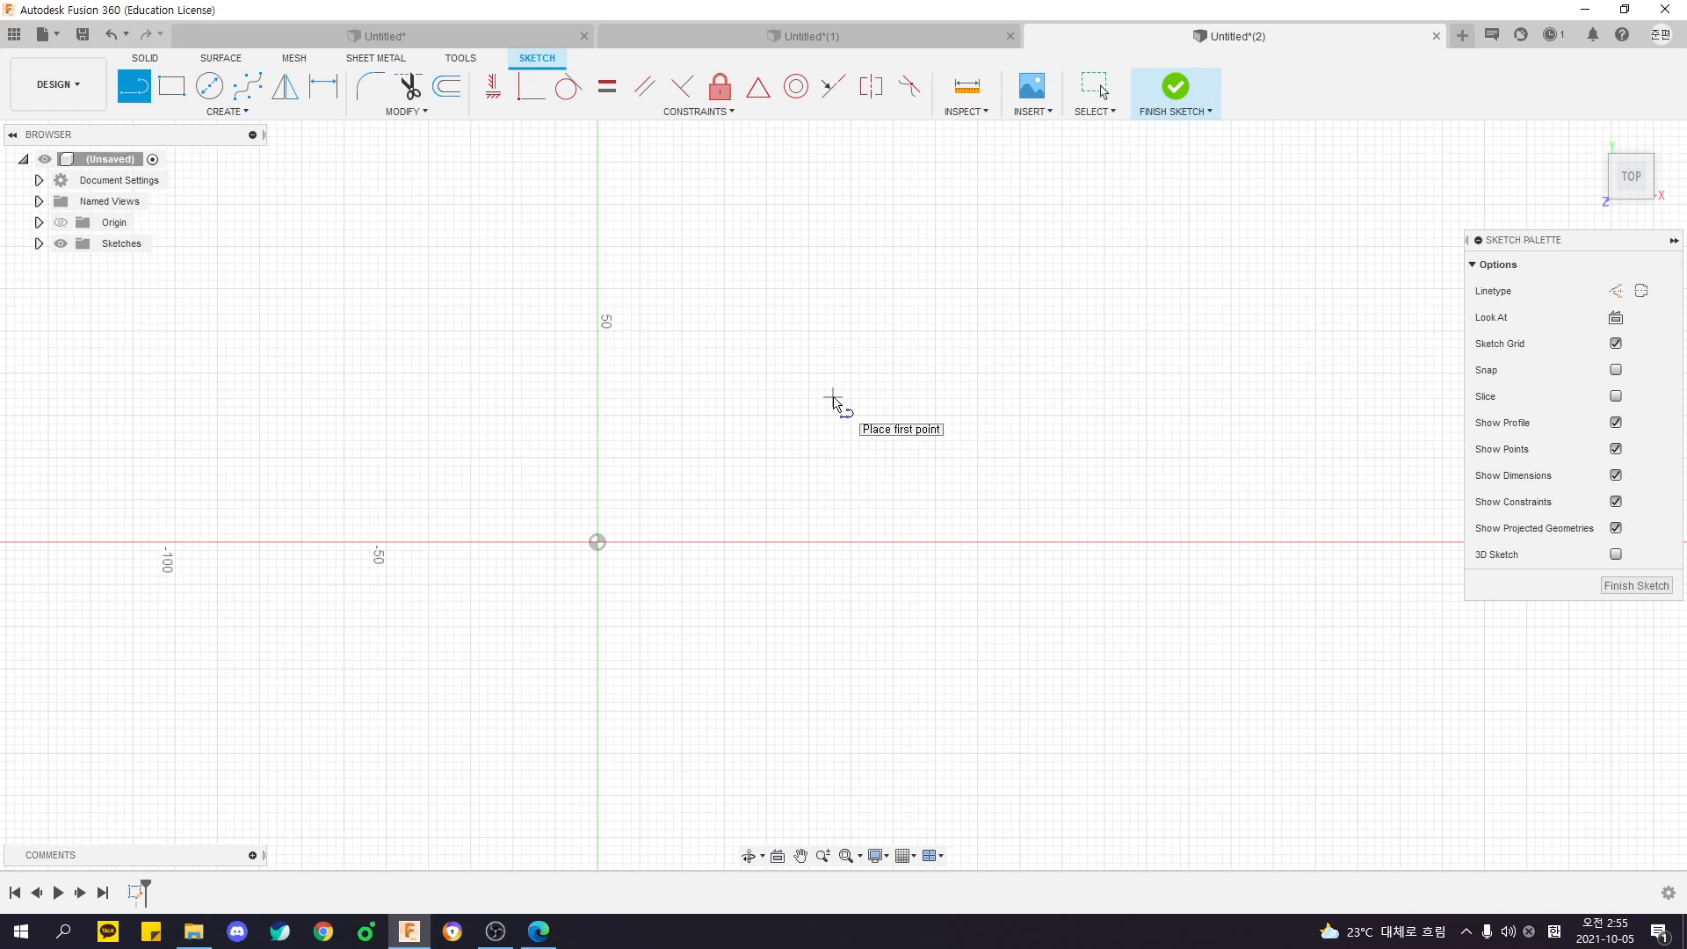
click(597, 542)
click(878, 329)
click(878, 435)
click(1236, 435)
click(1048, 542)
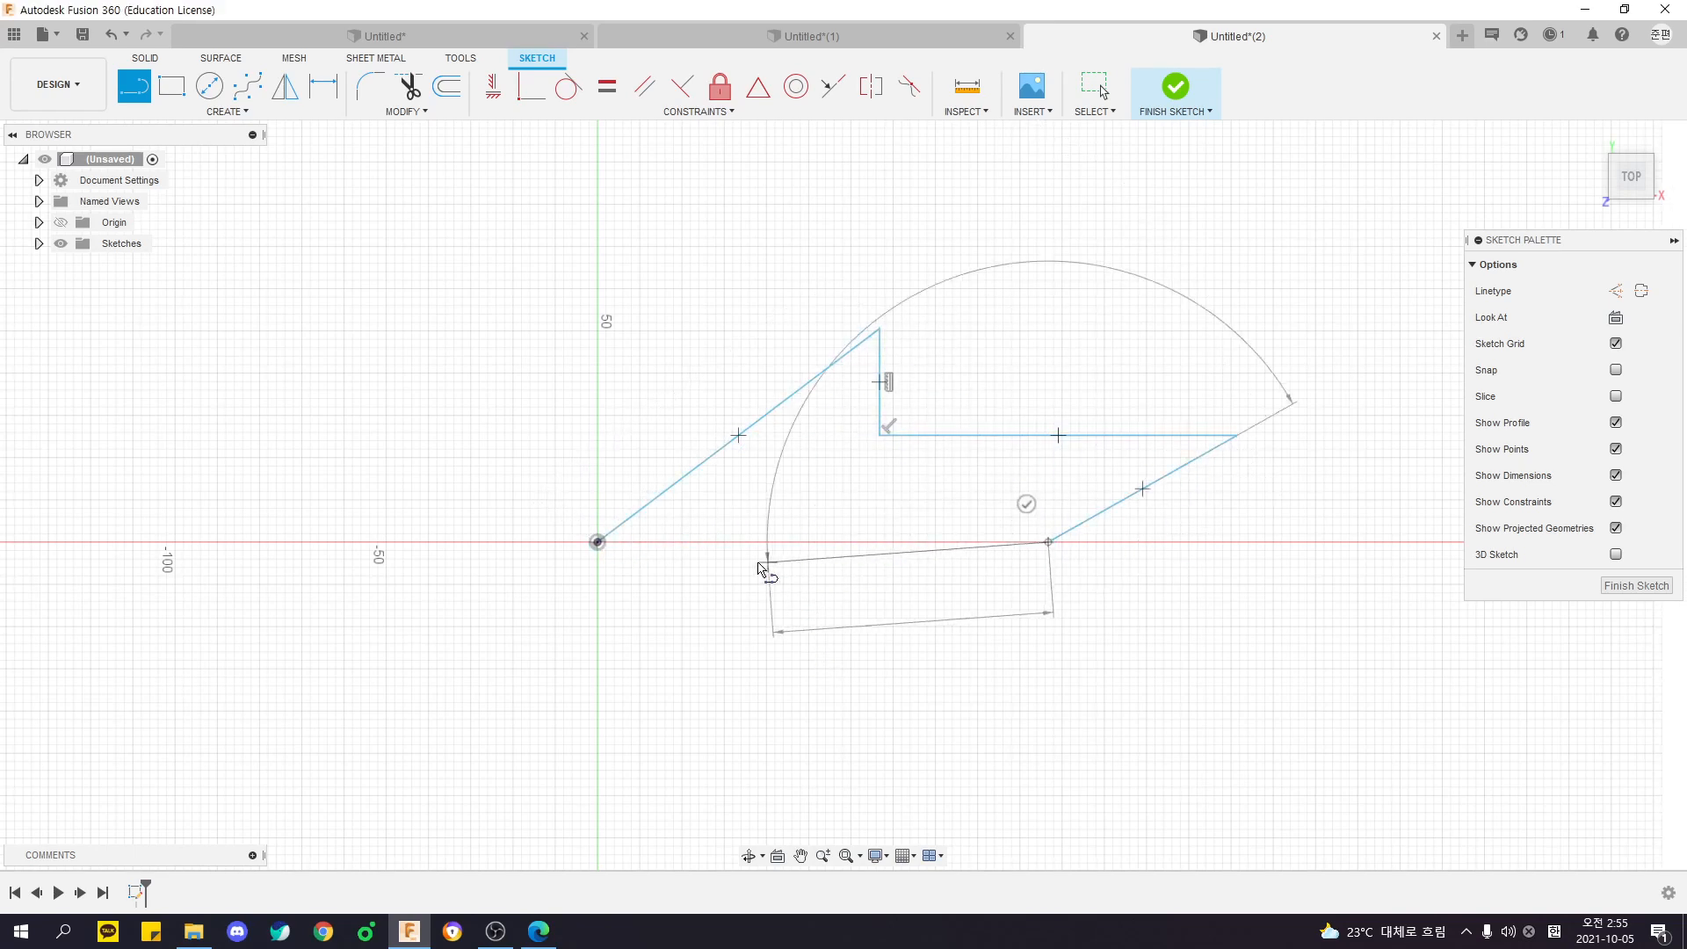
click(598, 542)
middle_drag(945, 667, 886, 674)
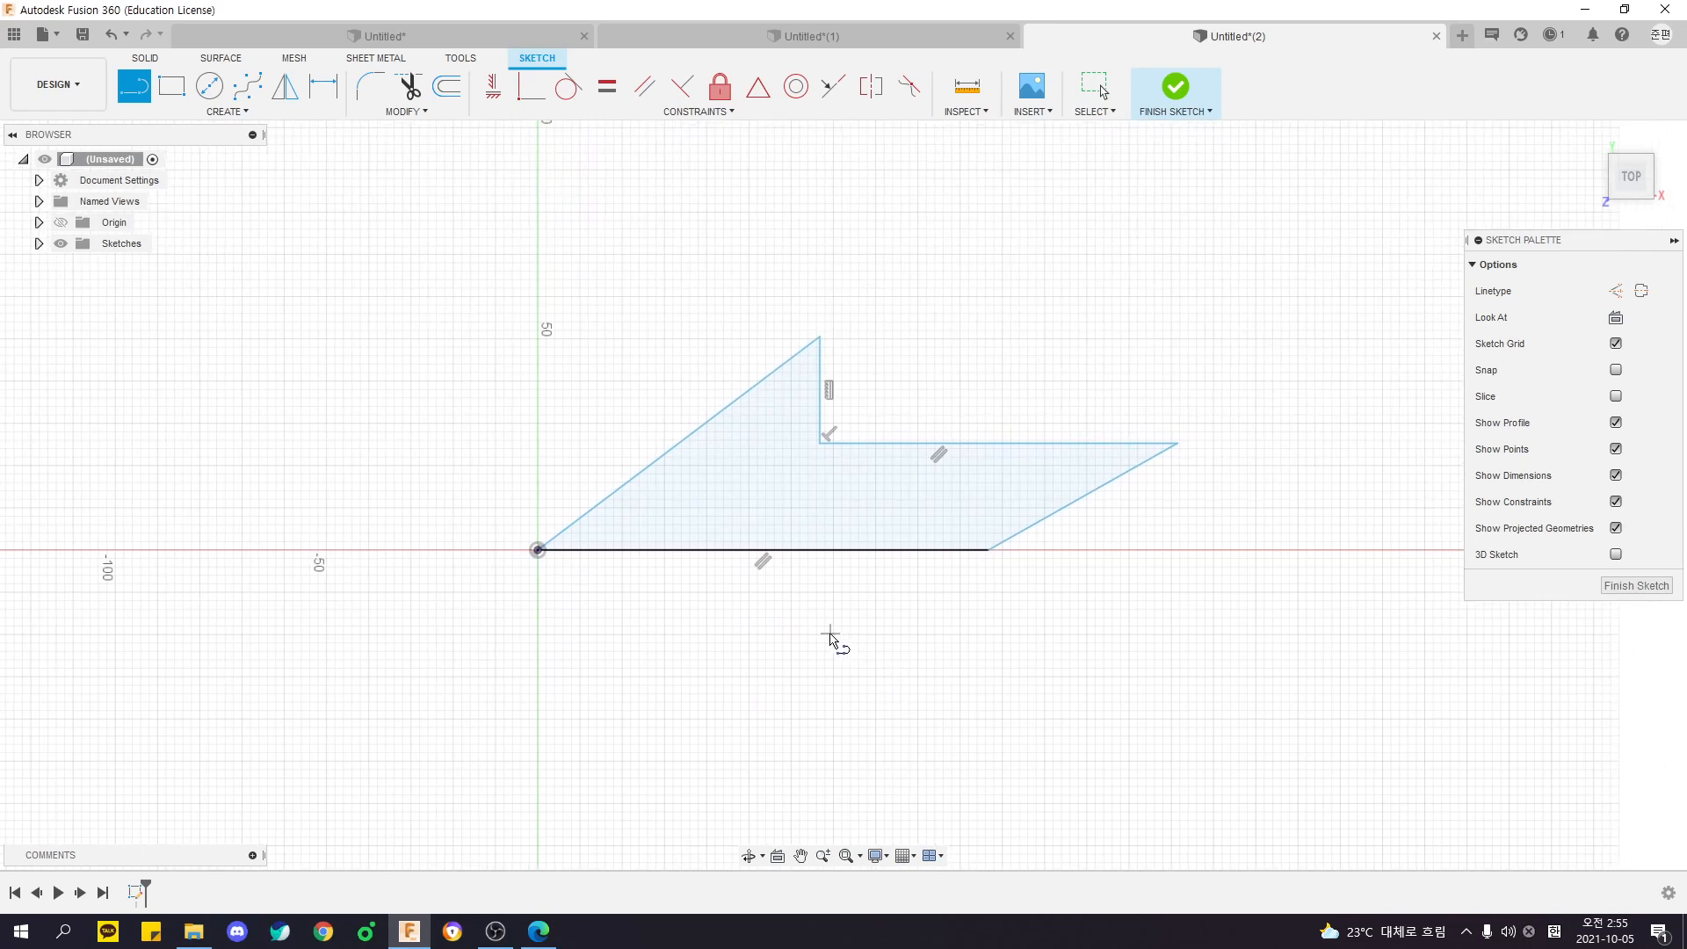
- Point out the half-arrow's base line and whole outline by selecting them, and undo all the sketched lines
key(Escape)
click(786, 550)
key(Escape)
drag(1306, 685, 455, 203)
drag(447, 199, 1325, 748)
click(1331, 754)
key(ctrl+z)
key(ctrl+z)
key(ctrl+z)
key(ctrl+z)
key(ctrl+z)
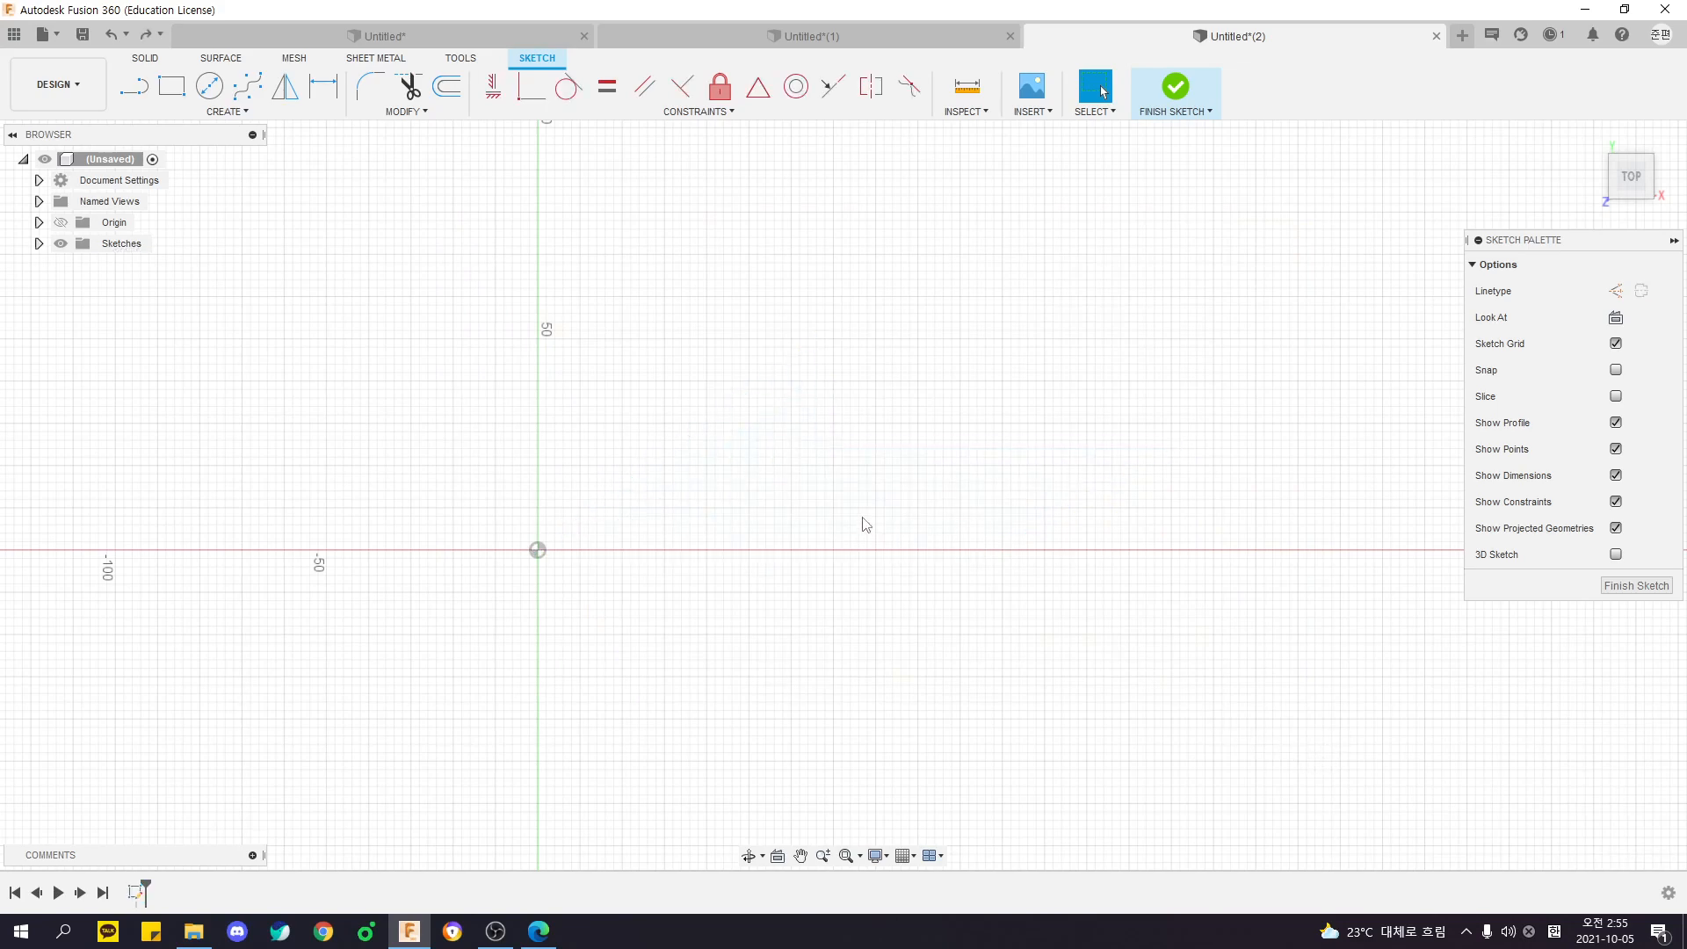
- Switch to the PDF and examine the arrow drawing's overall length and its horizontal centre line
key(alt+Tab)
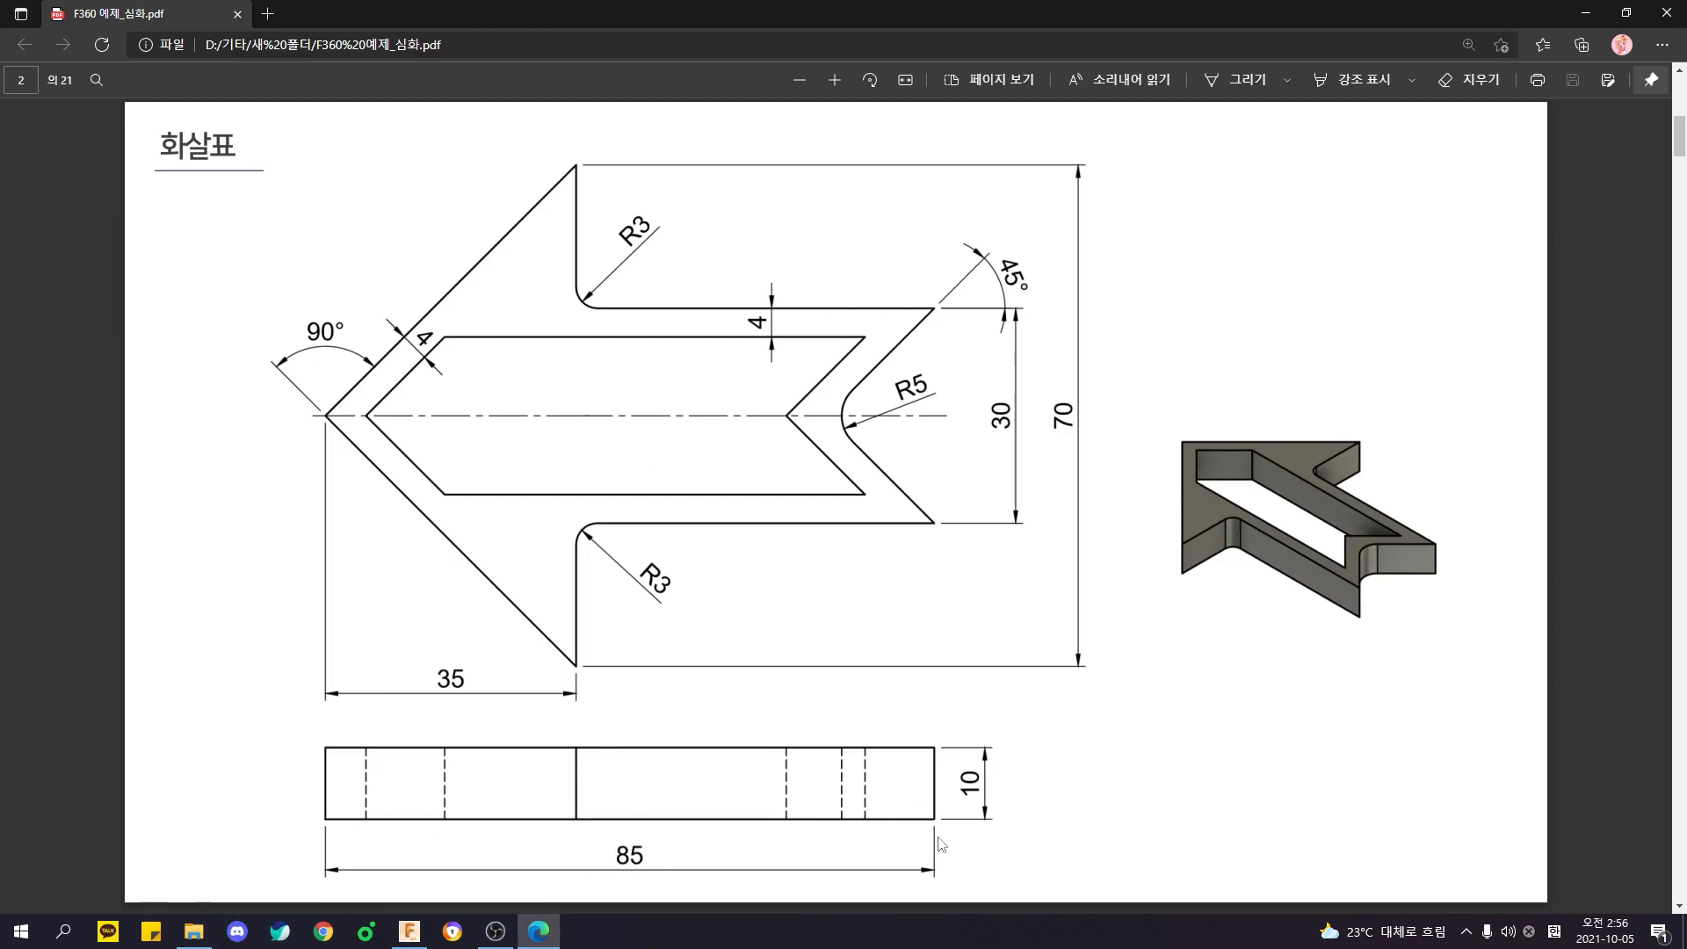
key(ctrl)
key(ctrl)
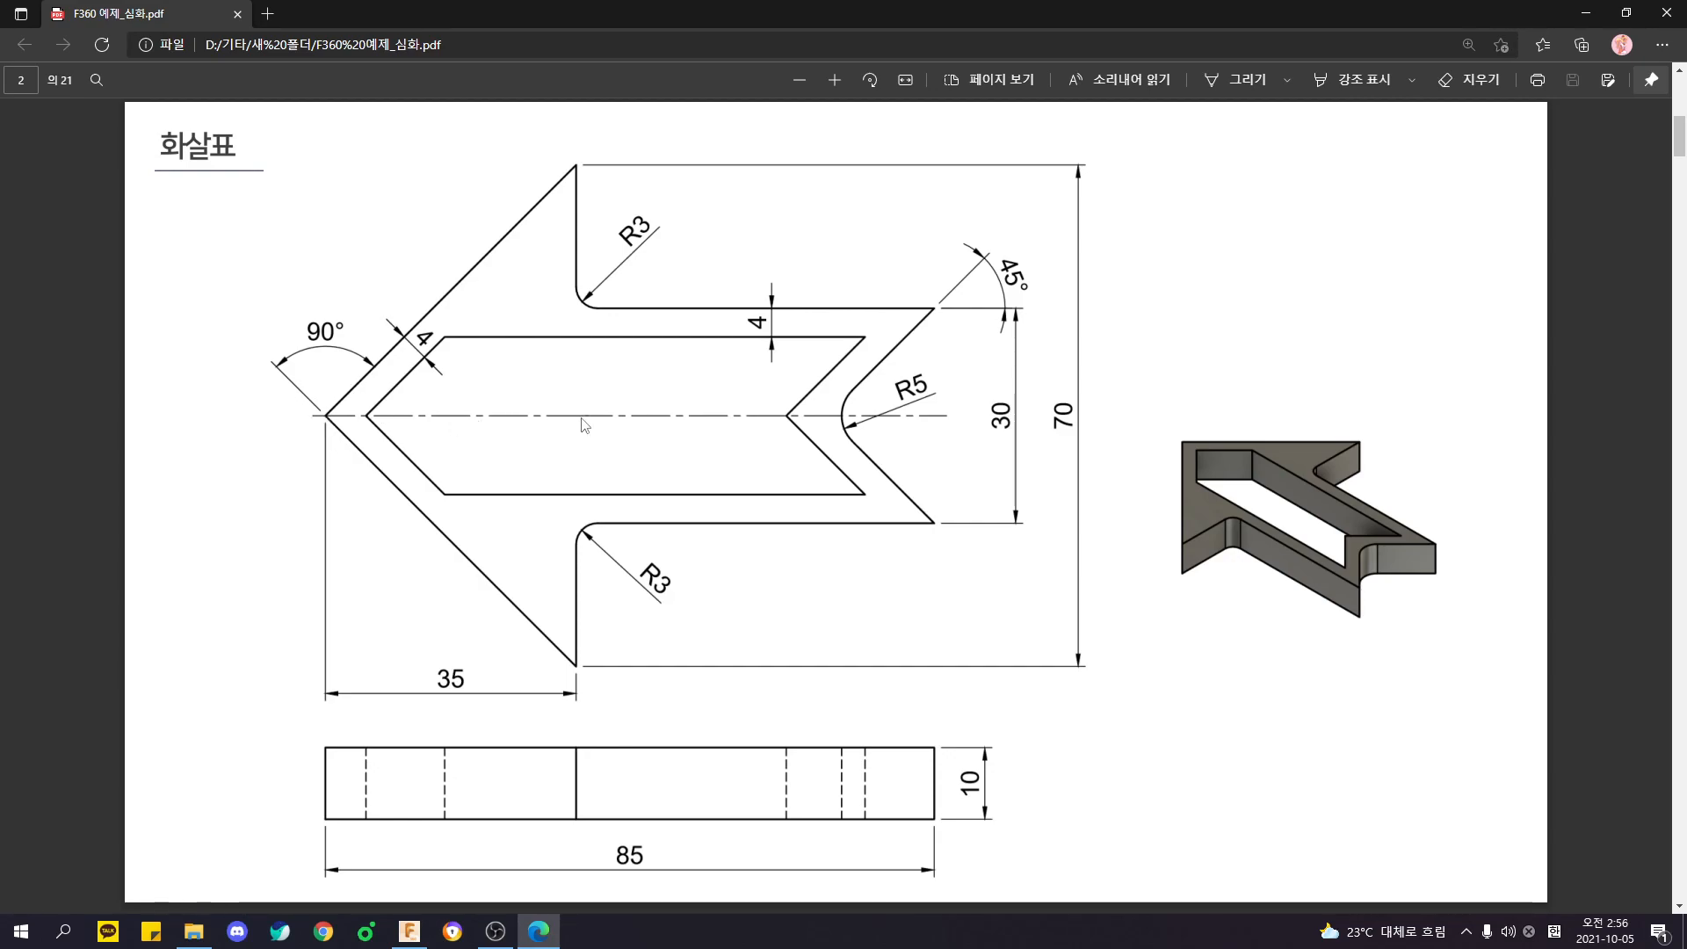
key(alt)
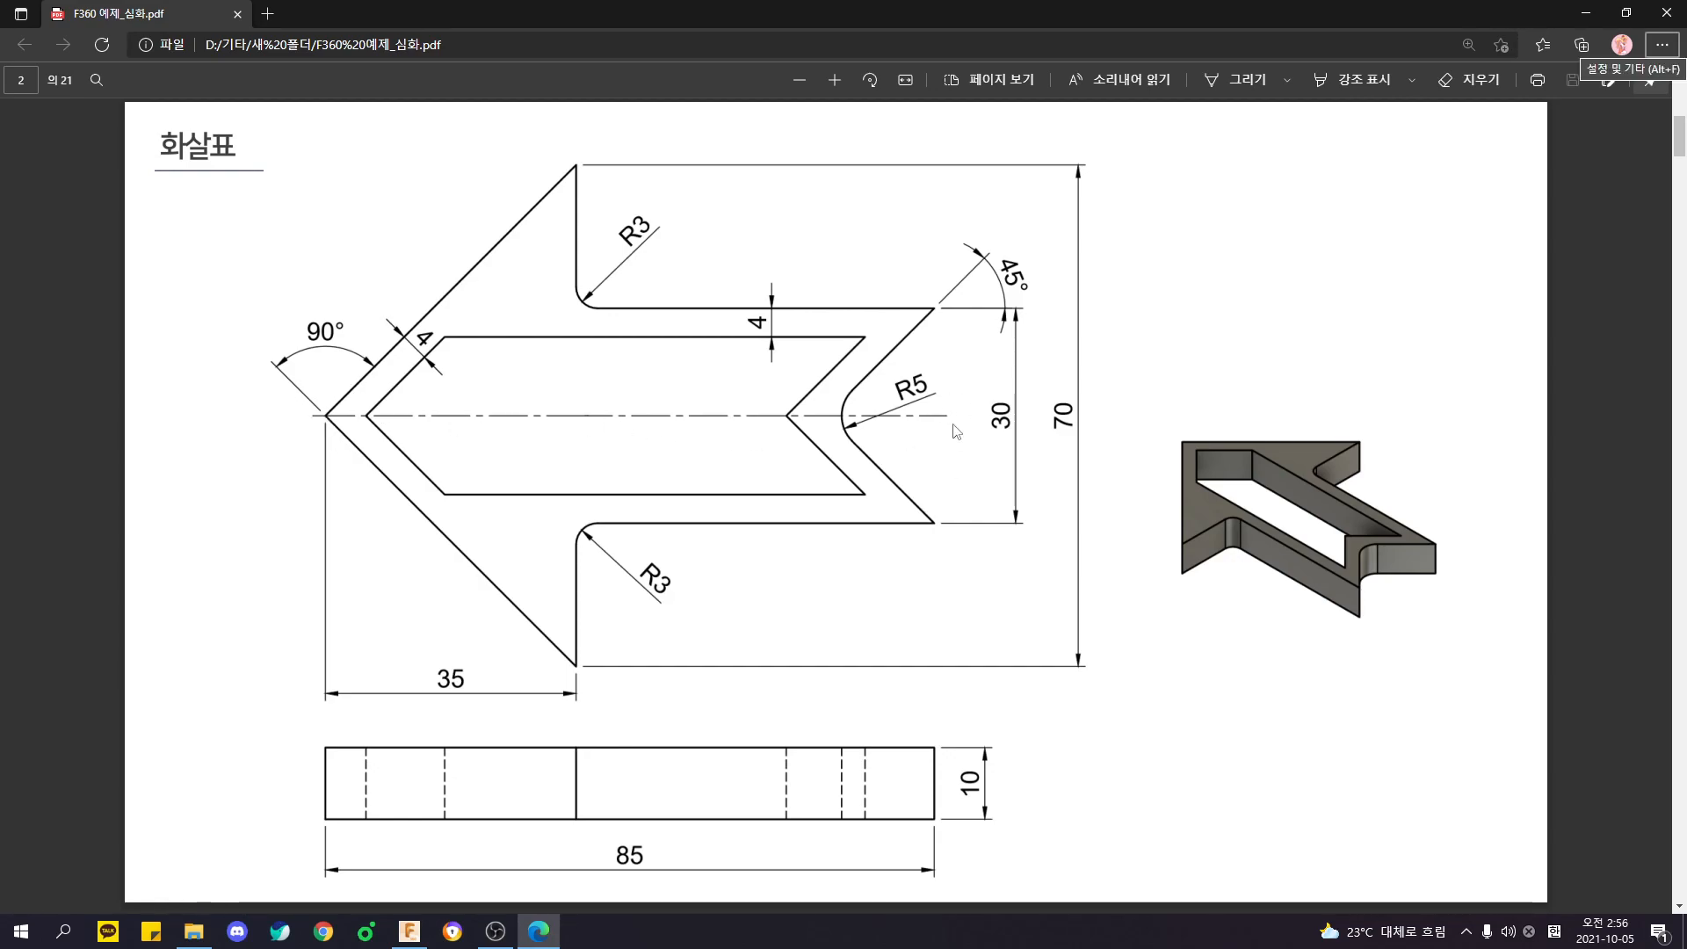
key(alt)
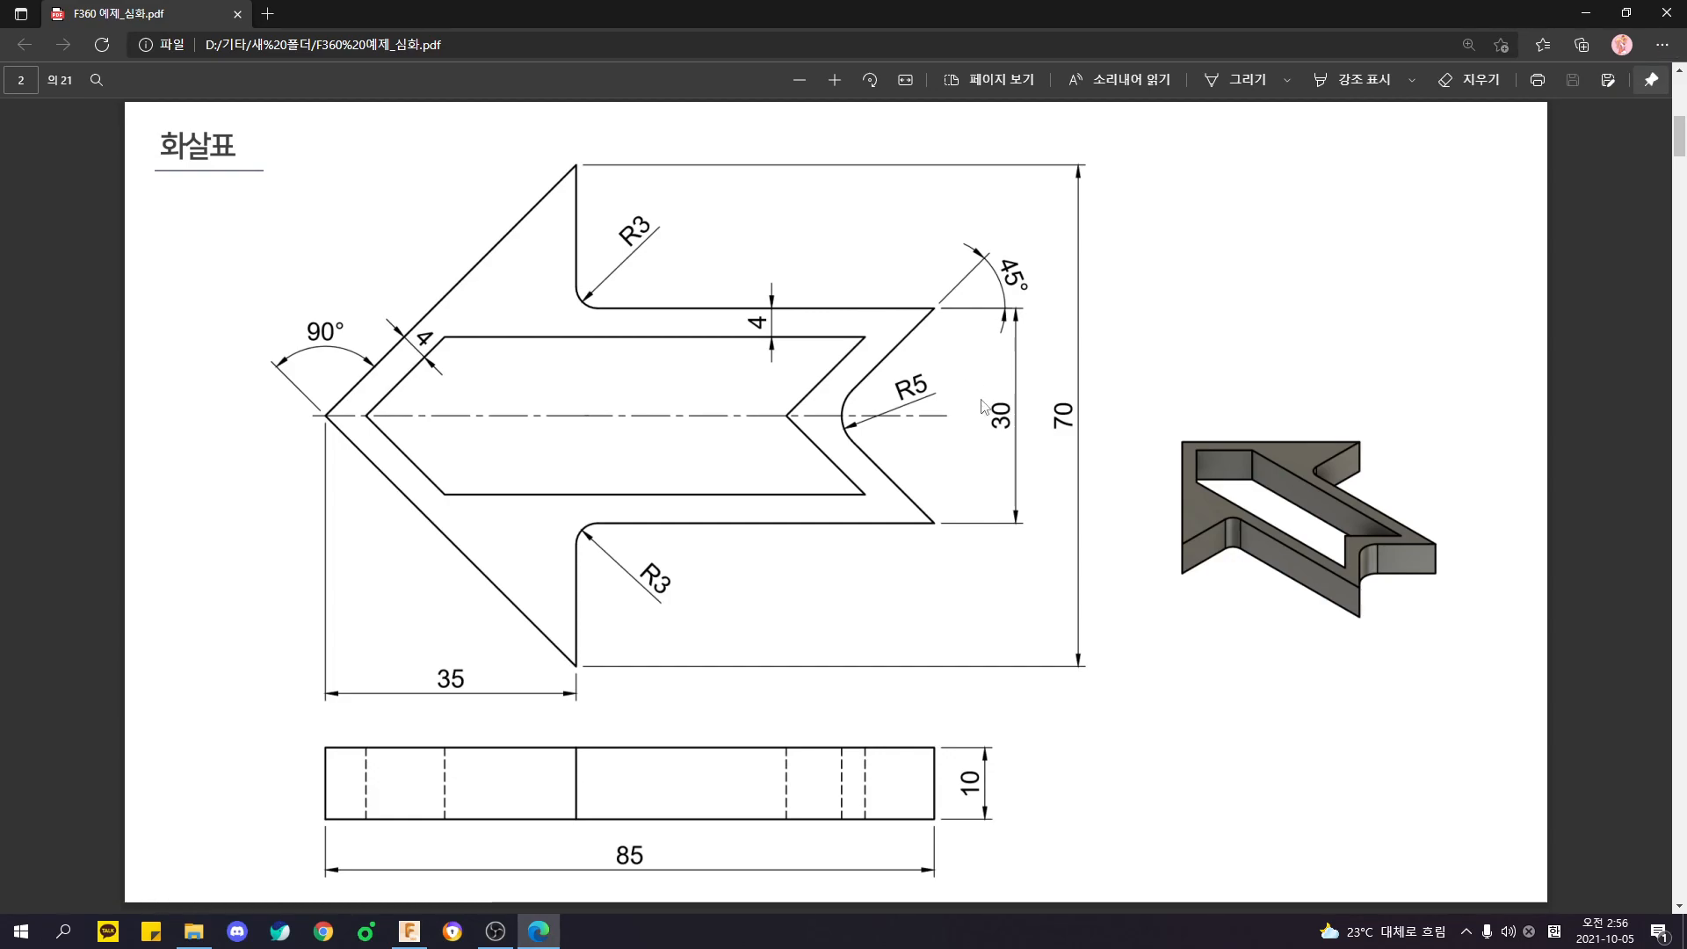
- Return to Fusion 360 and sketch a horizontal line about 139 mm long from the origin along the X axis
key(alt+Tab)
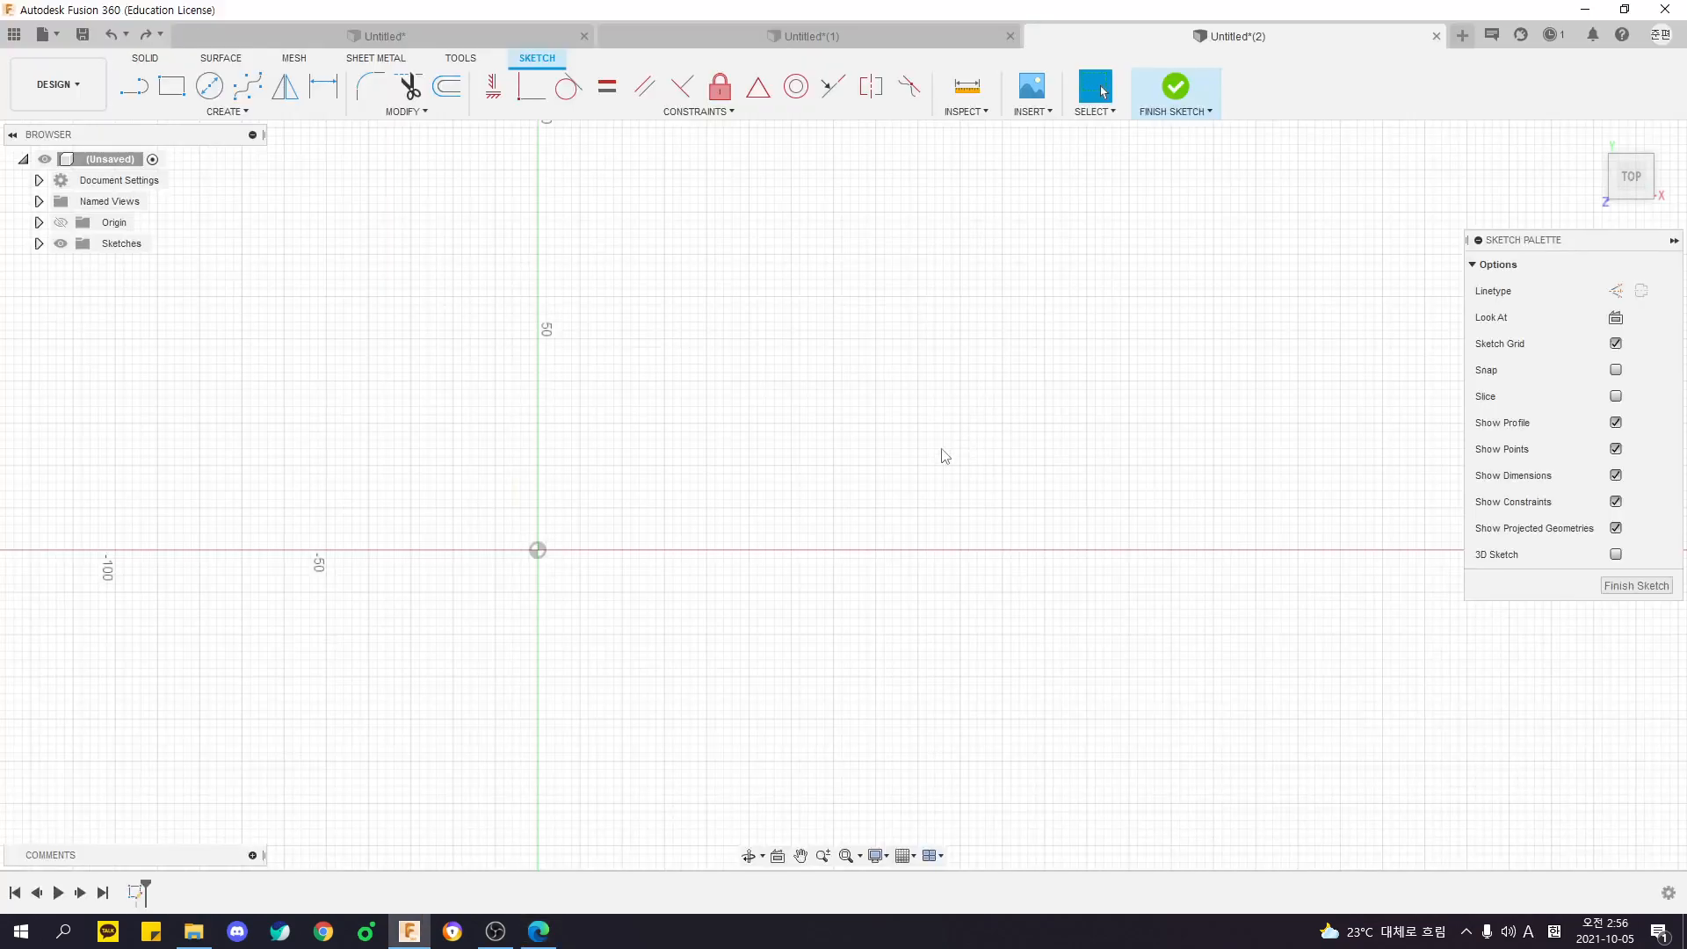
click(140, 88)
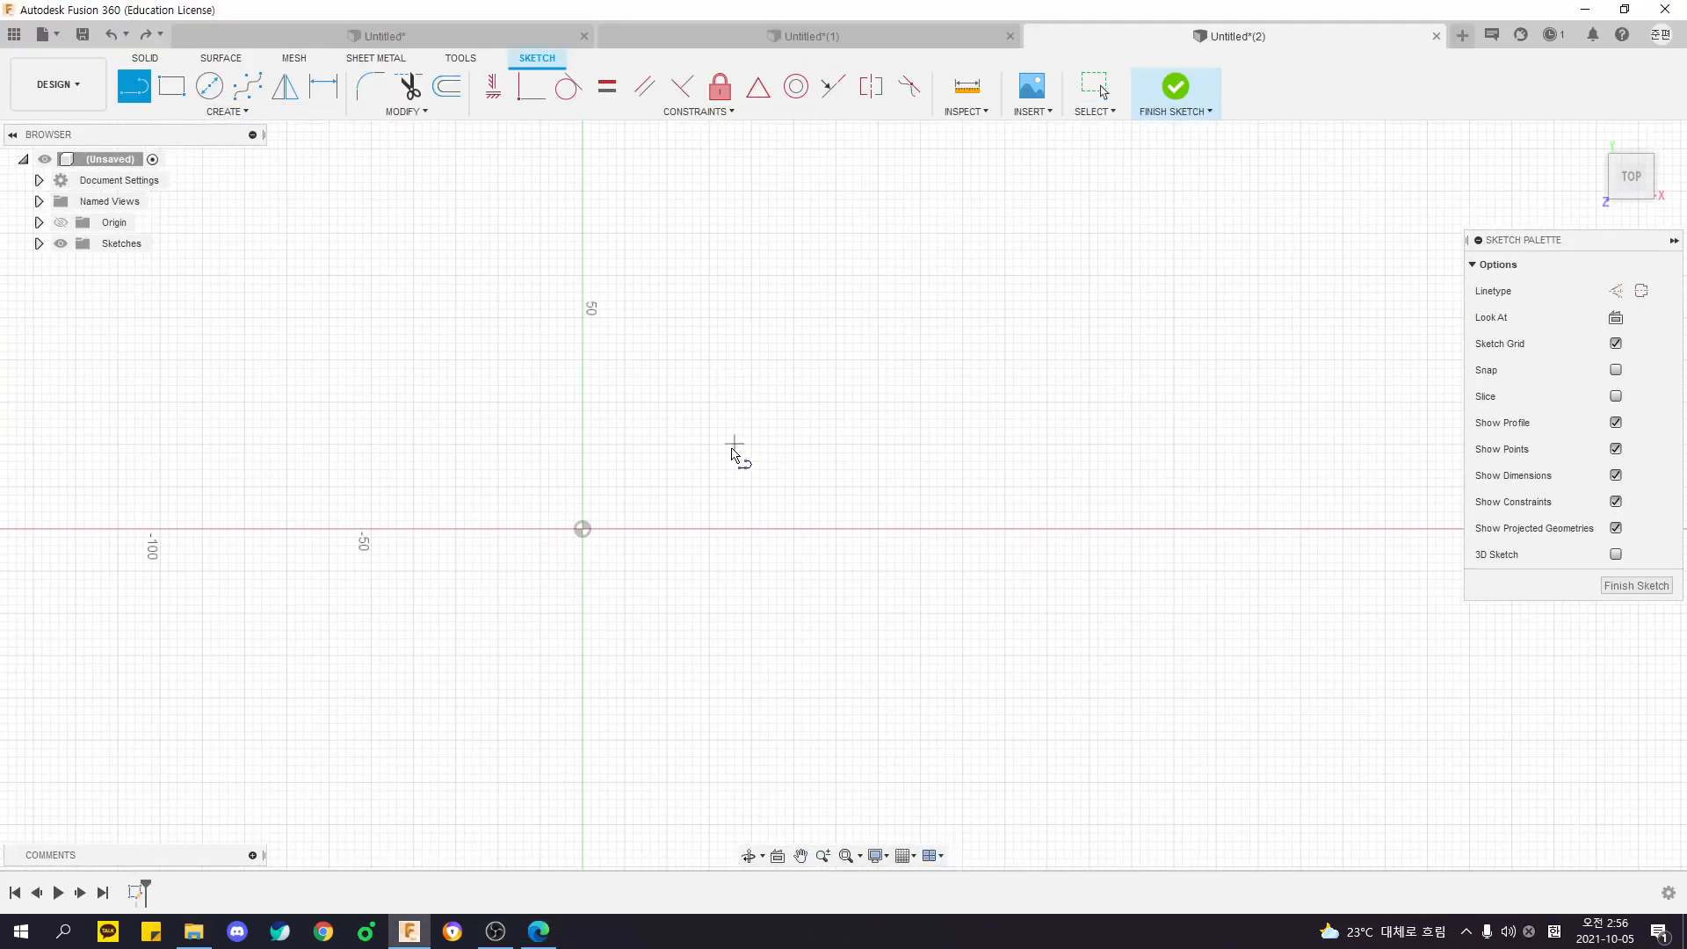
click(583, 529)
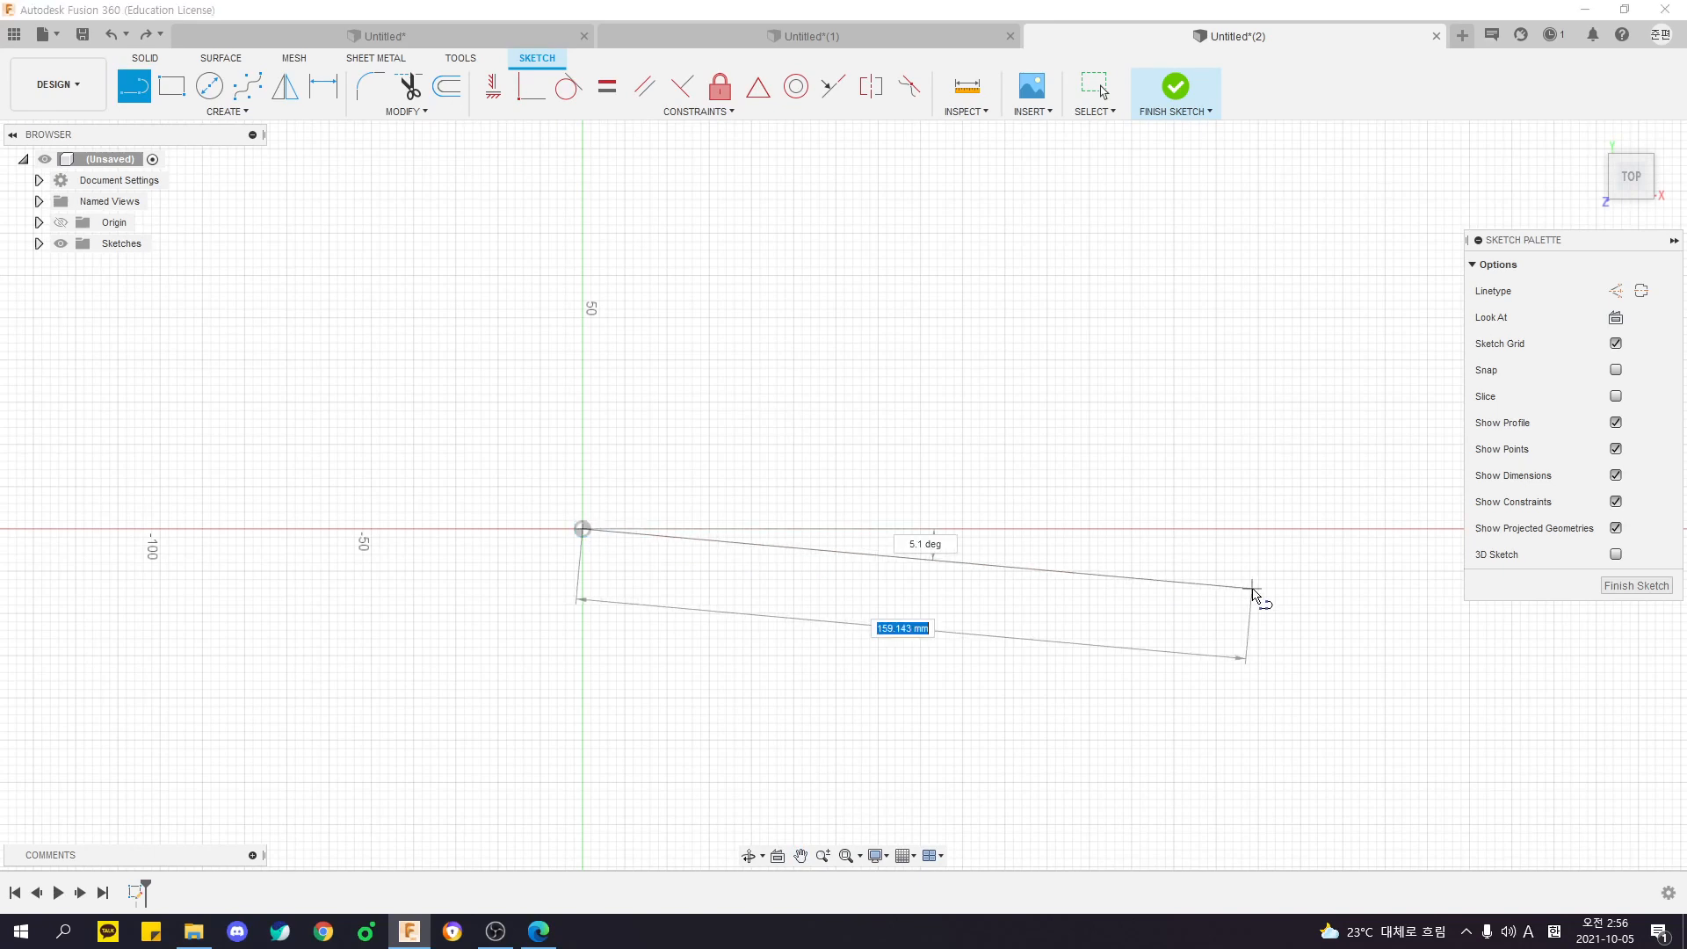
click(1166, 529)
- Dimension the horizontal line's length and set it to 85 mm
key(d)
click(1068, 528)
click(988, 460)
text(8)
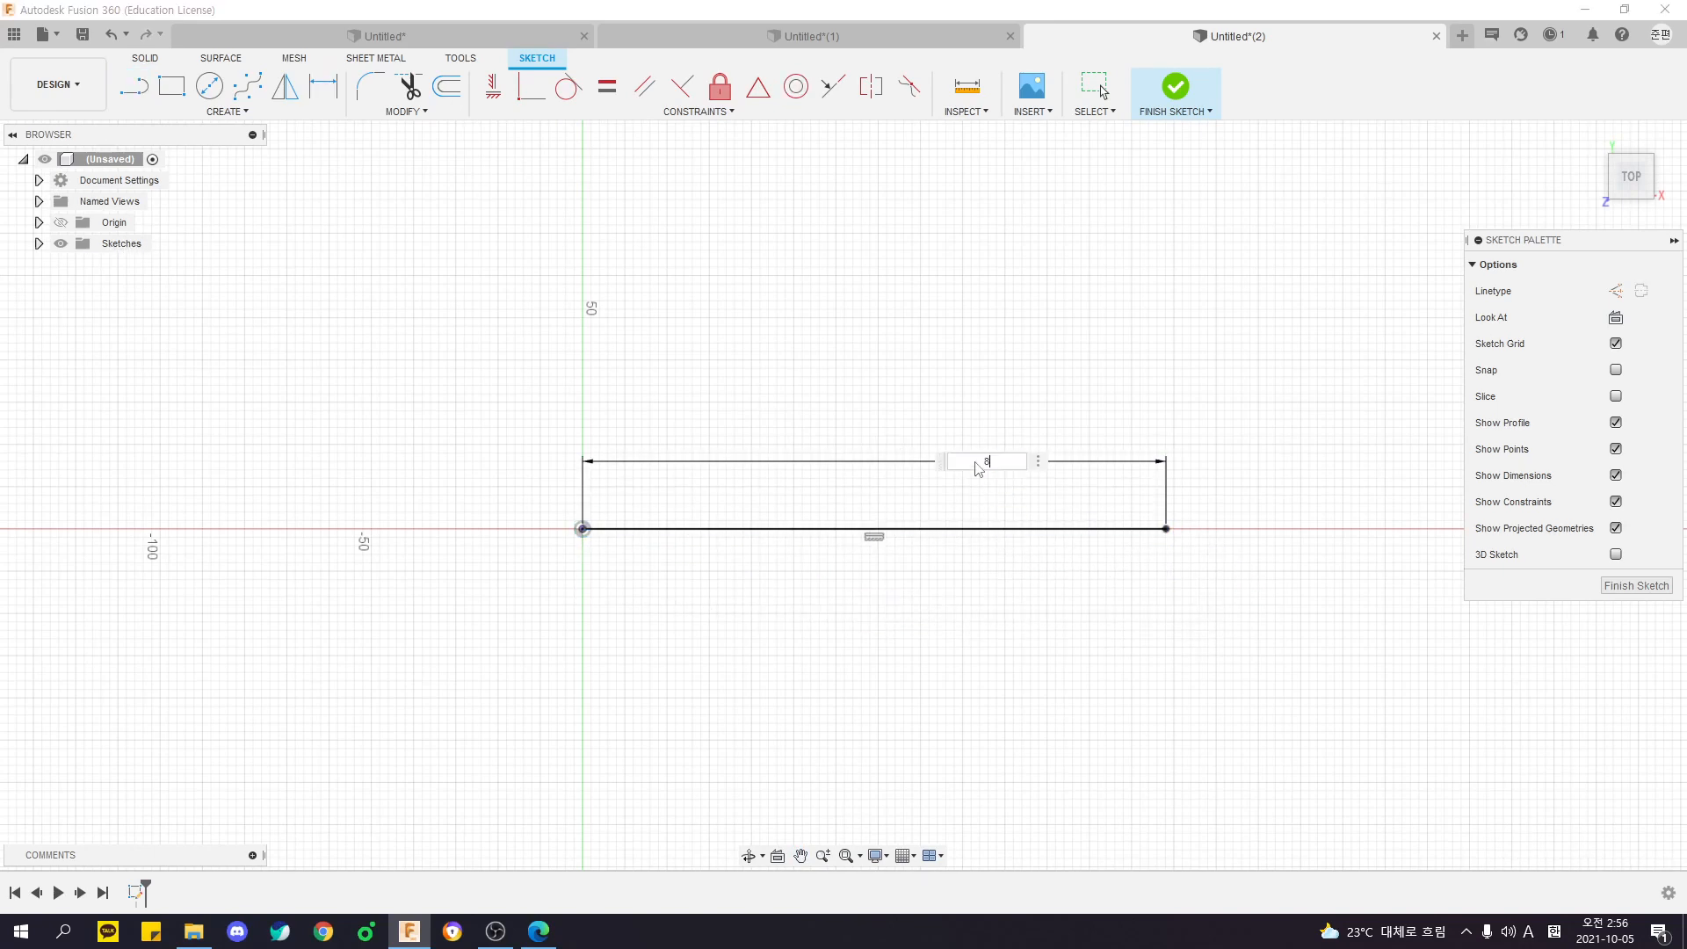
key(Return)
double_click(614, 455)
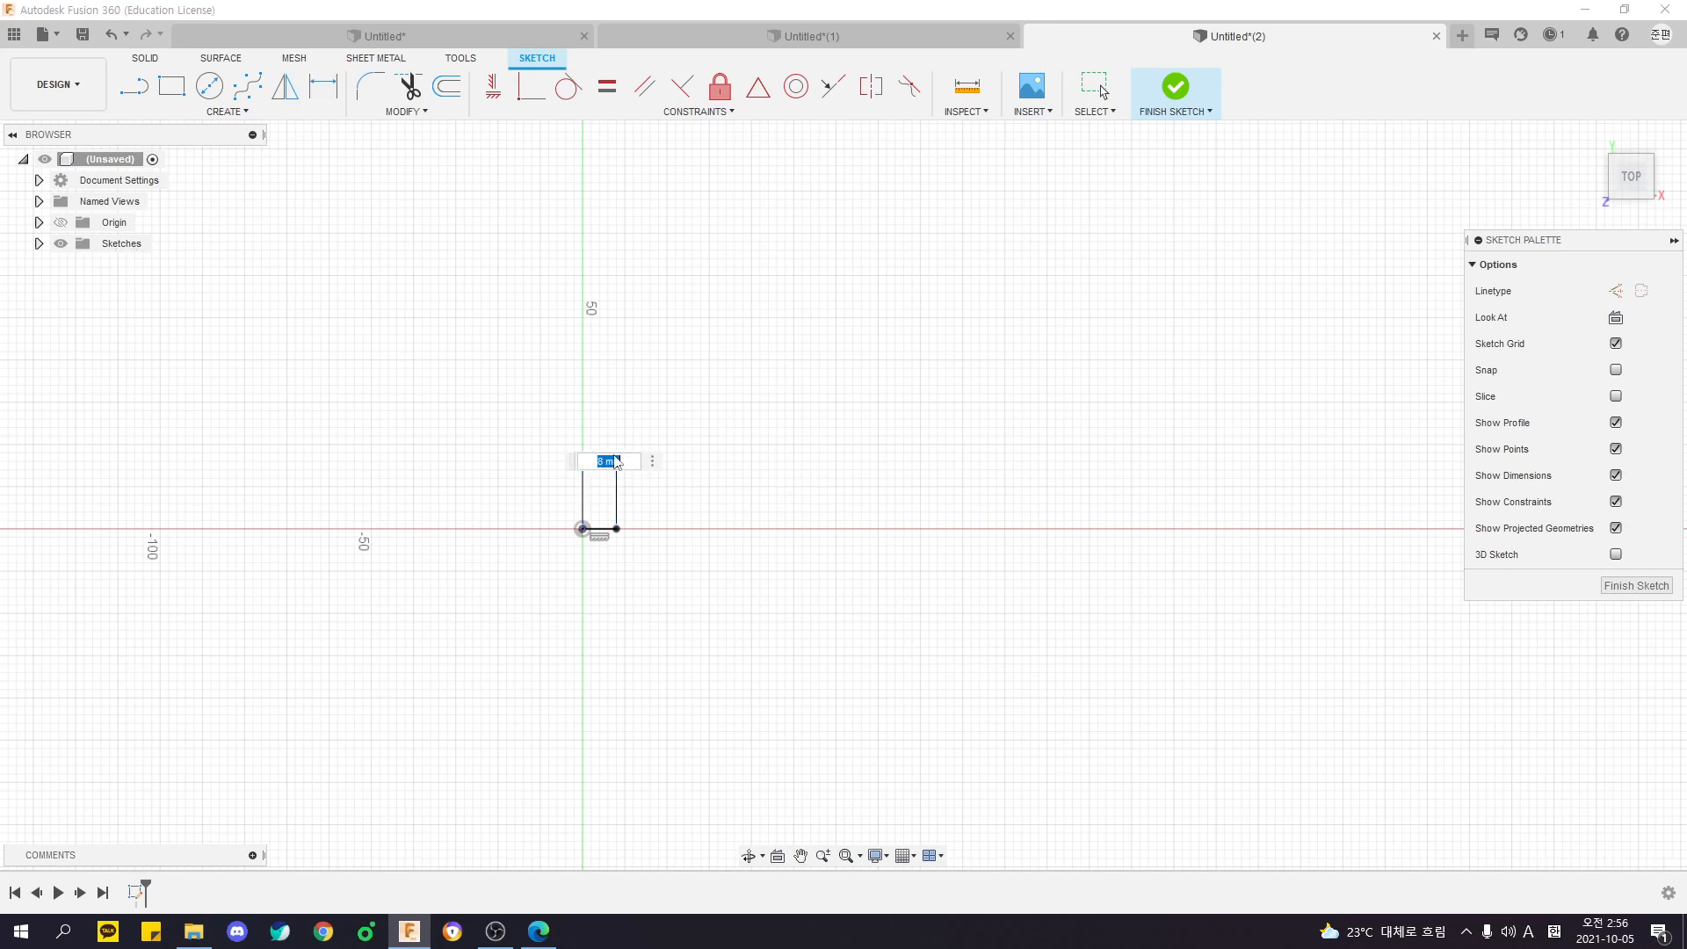
text(85)
key(Return)
- Select the line's endpoints and body for inspection, and move its 85 mm dimension just below the line
scroll(708, 538, up, 3)
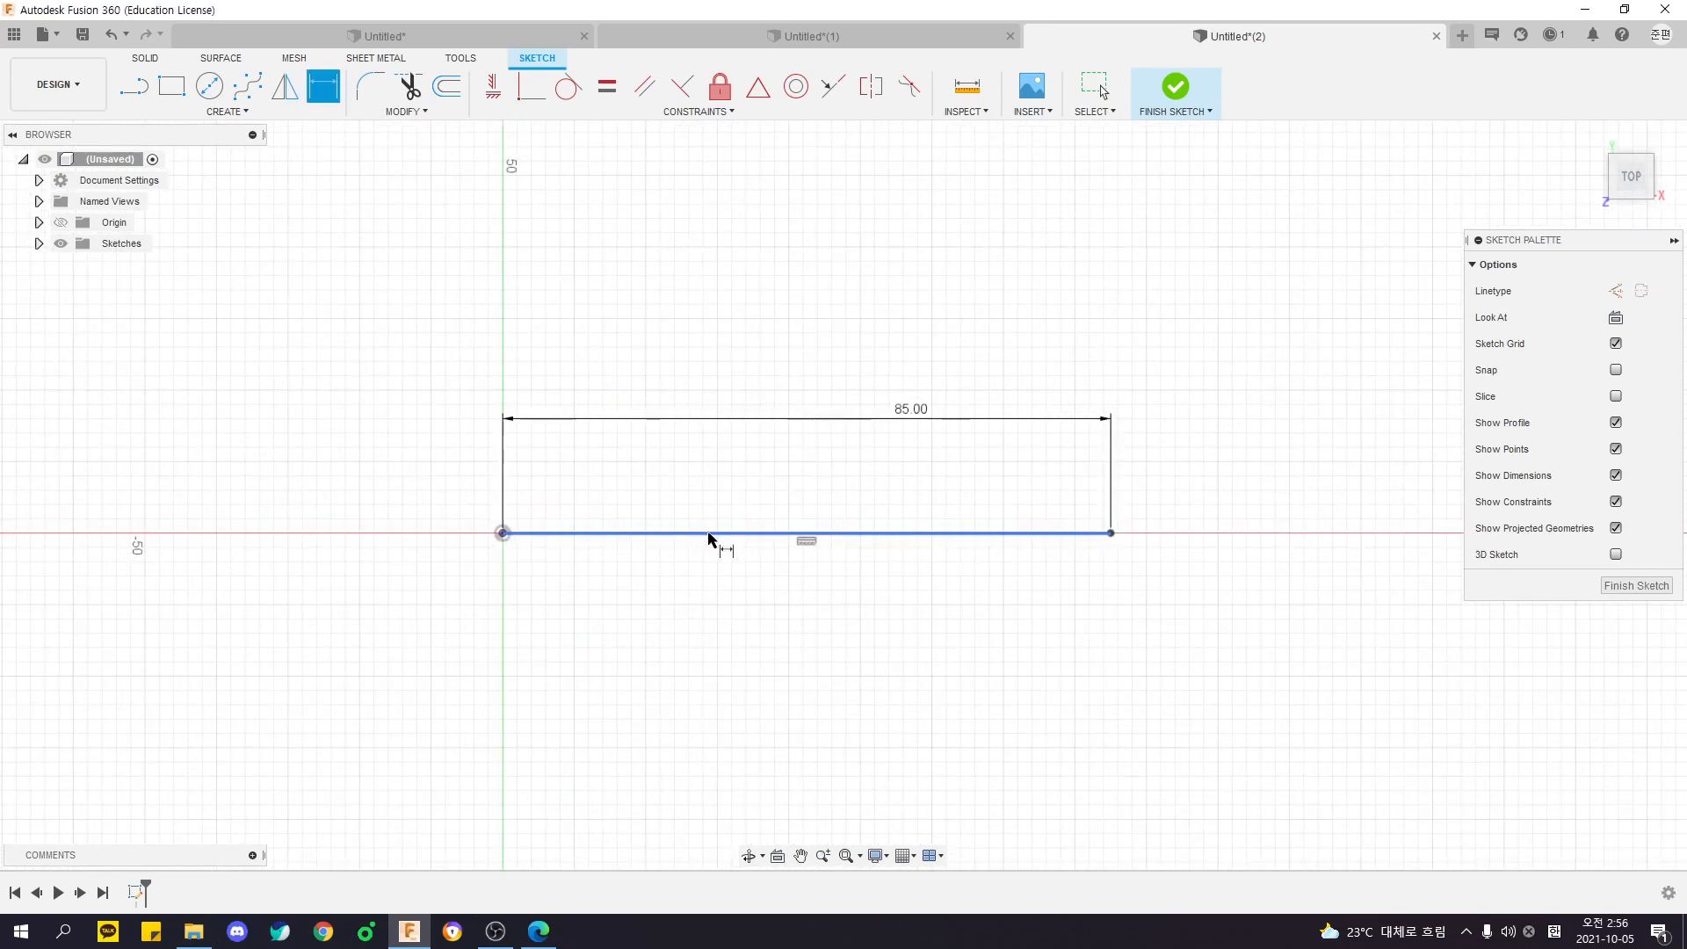
click(502, 532)
shift+click(1111, 532)
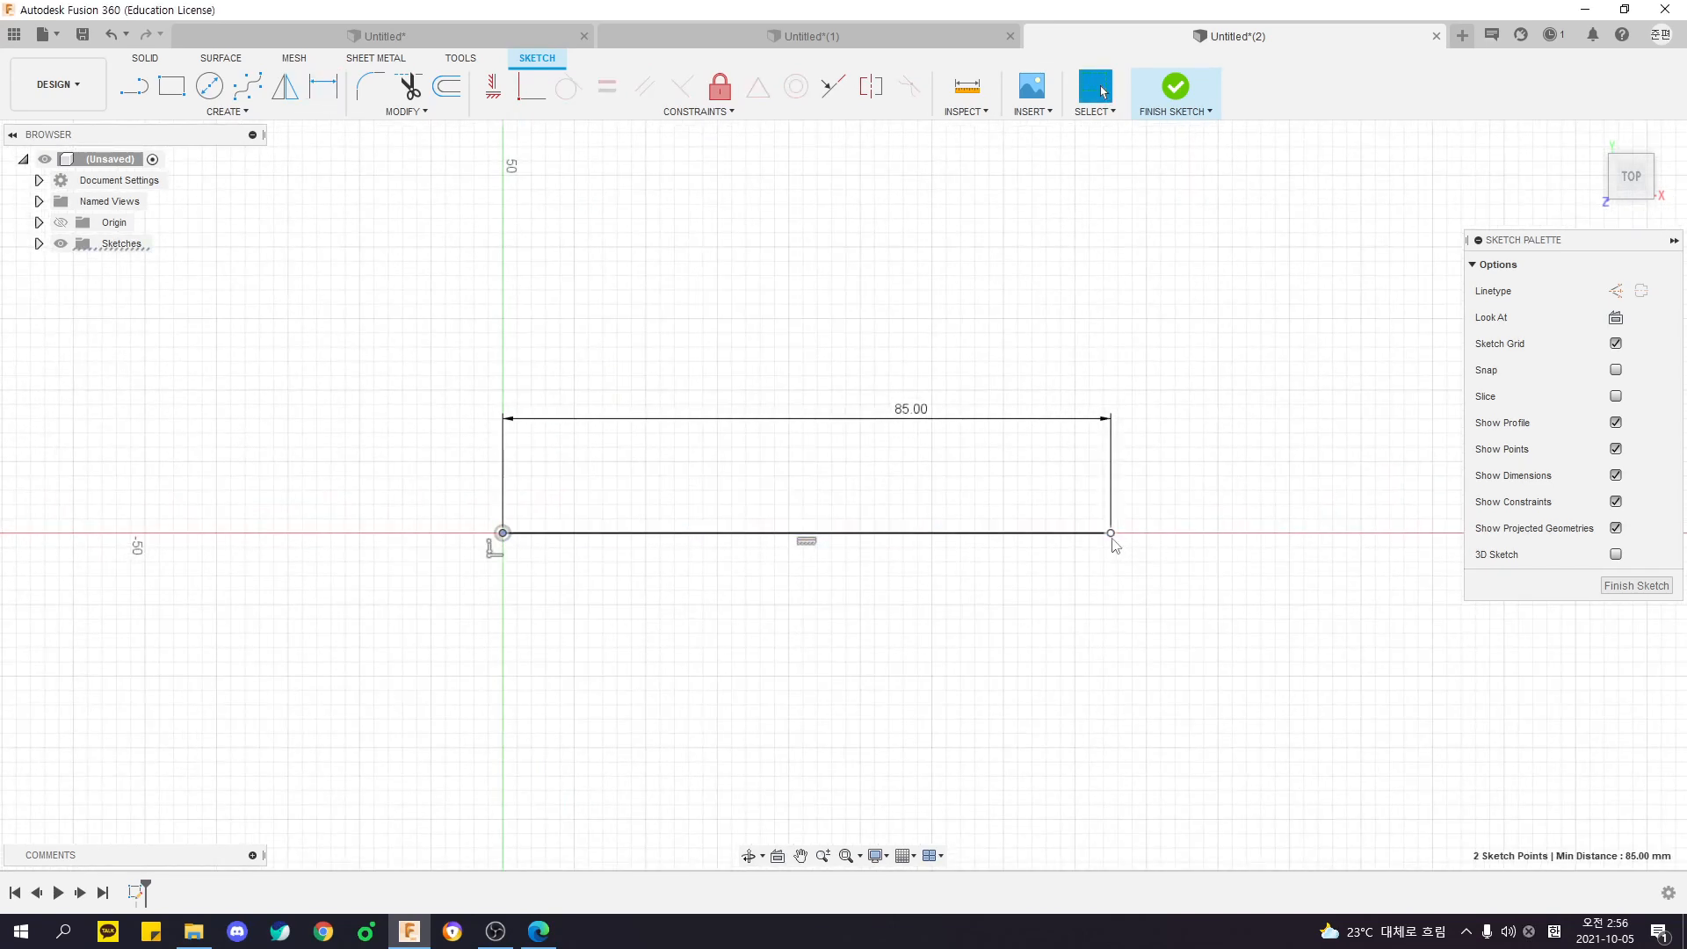
drag(934, 429, 794, 666)
click(870, 532)
click(863, 569)
drag(365, 426, 1227, 764)
click(941, 715)
drag(808, 669, 809, 610)
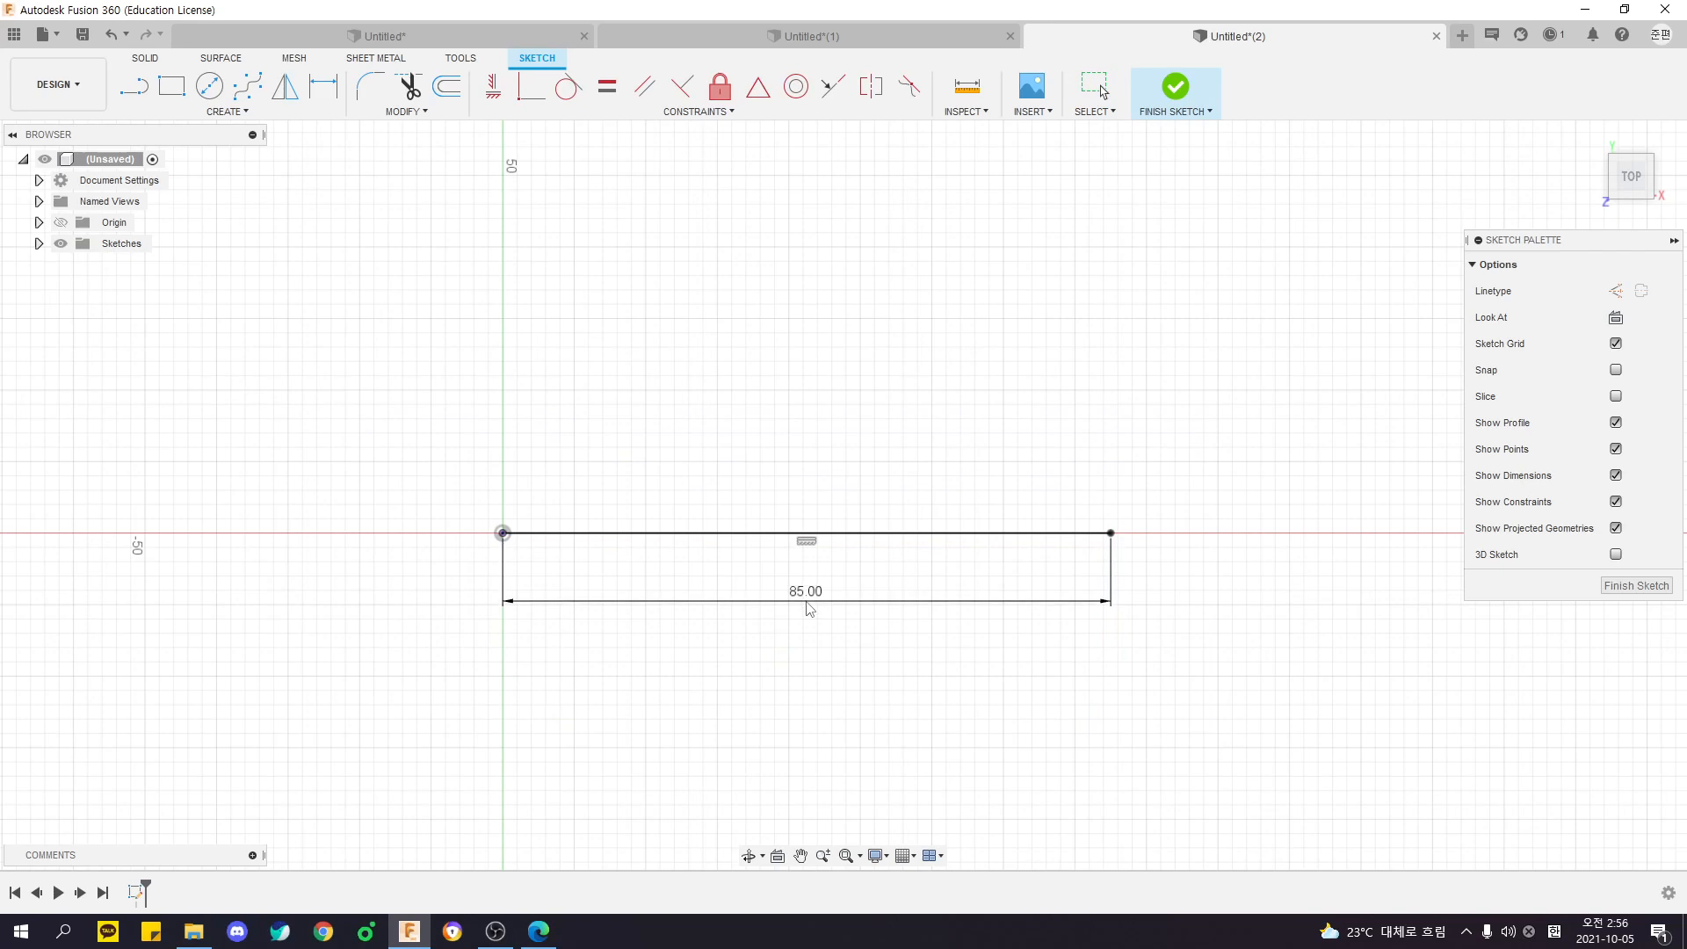
- Point out the line's horizontal constraint and its length dimension to explain how they define the line
drag(418, 430, 1283, 734)
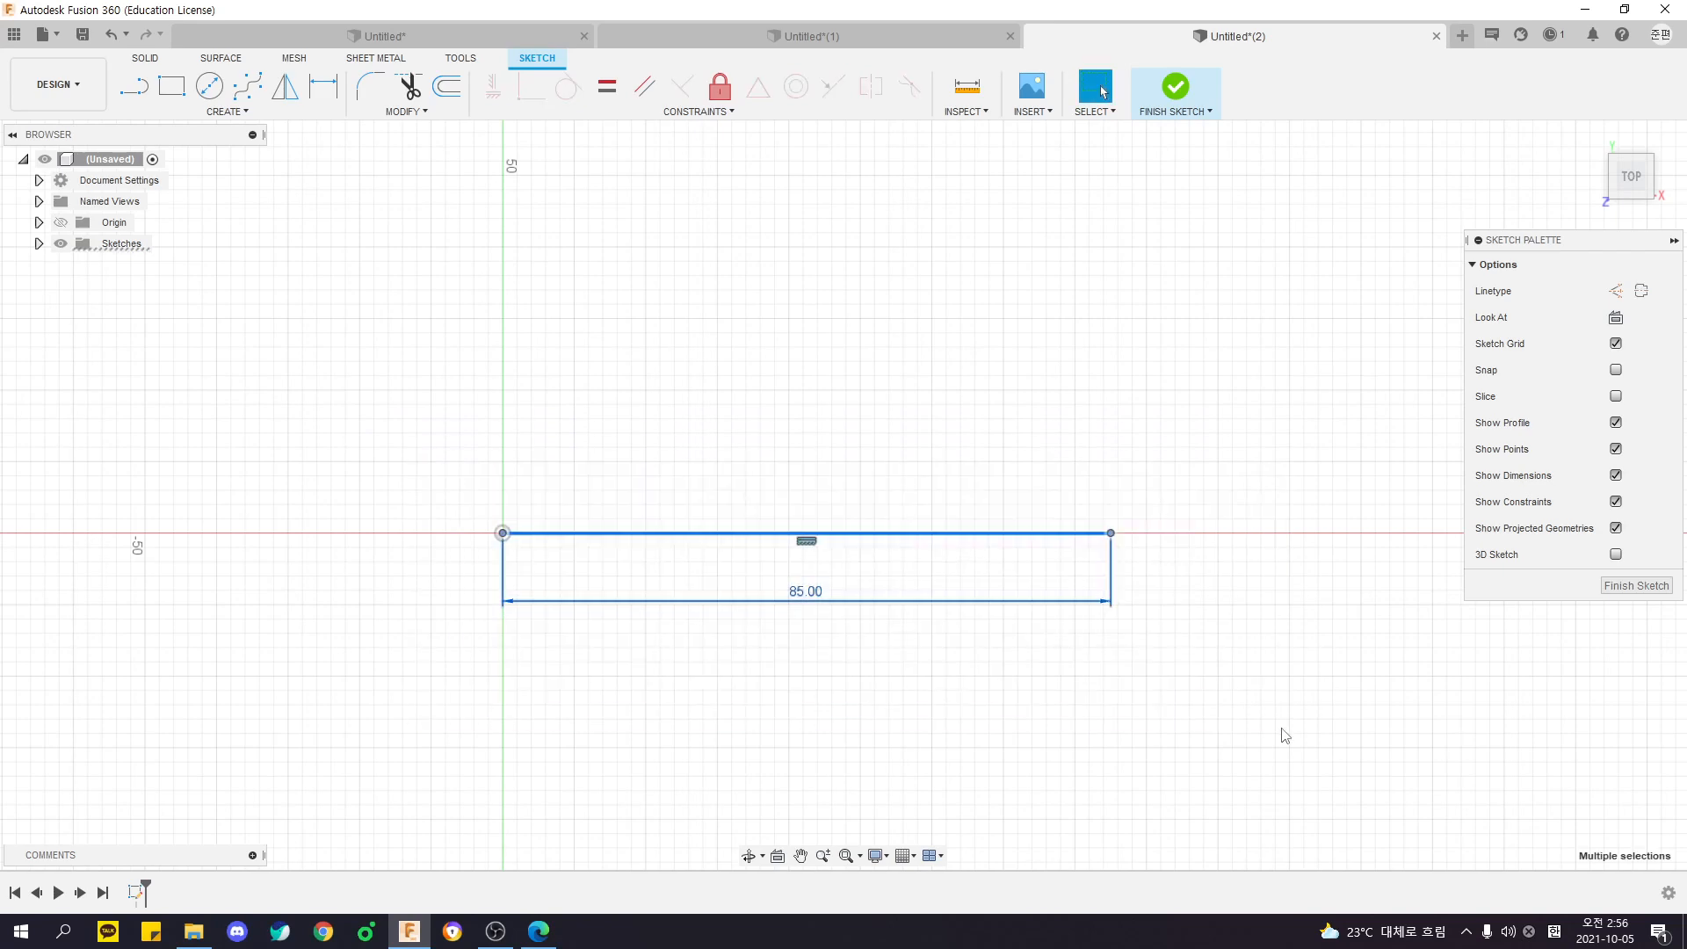
click(1226, 746)
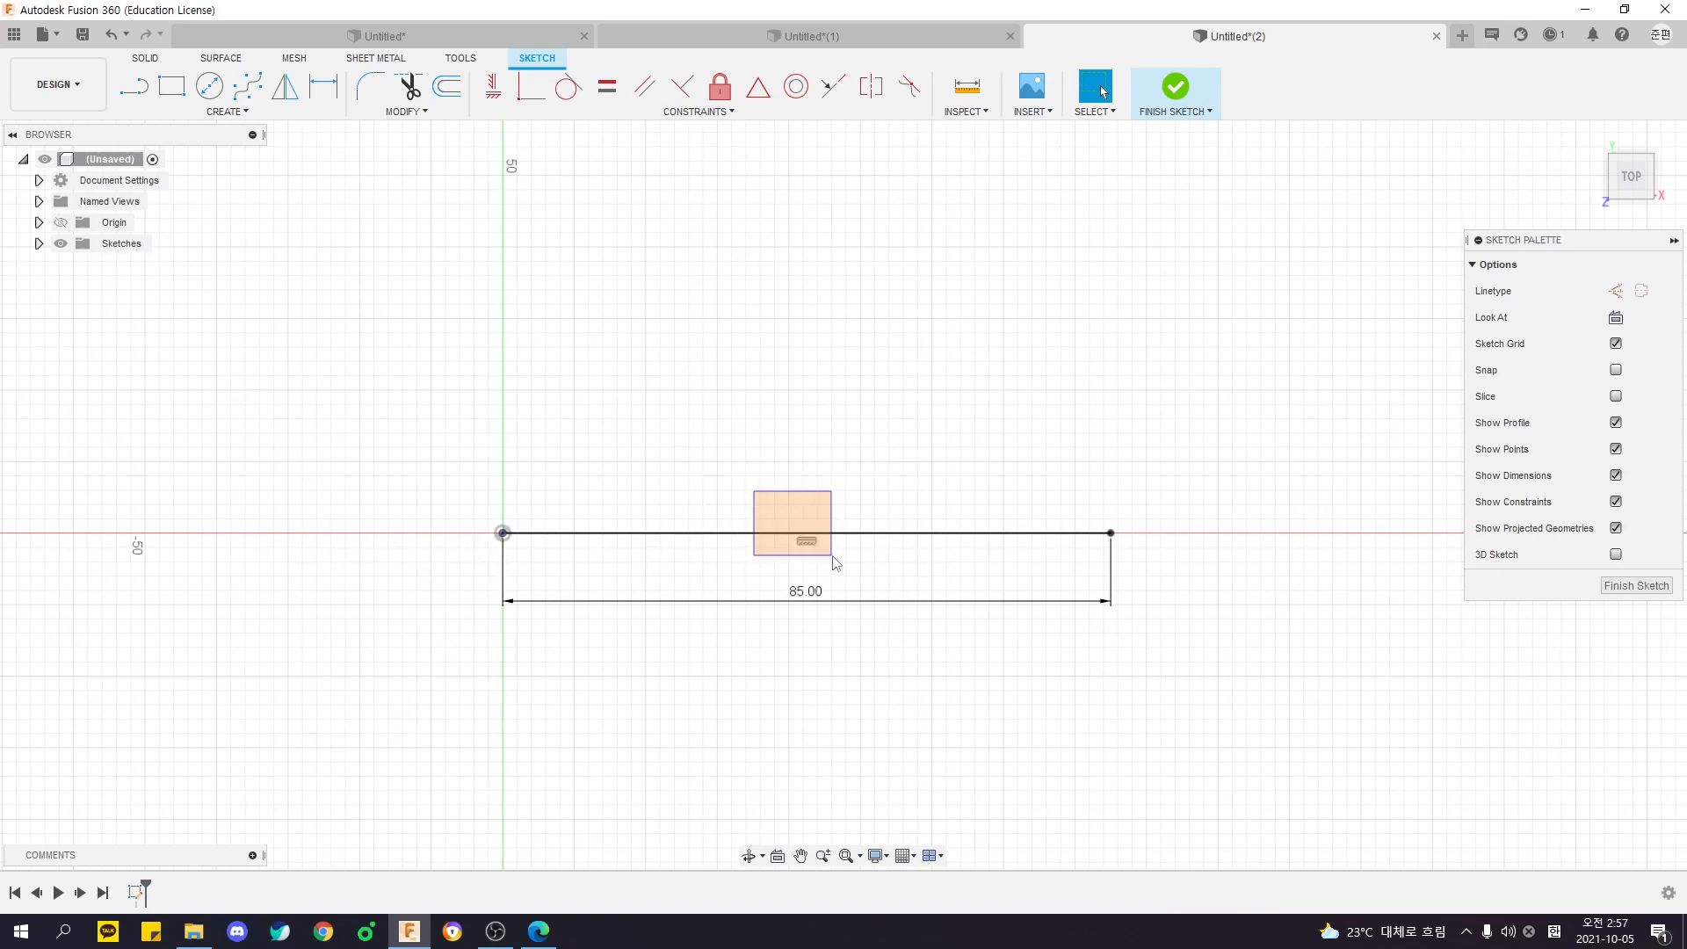
click(807, 543)
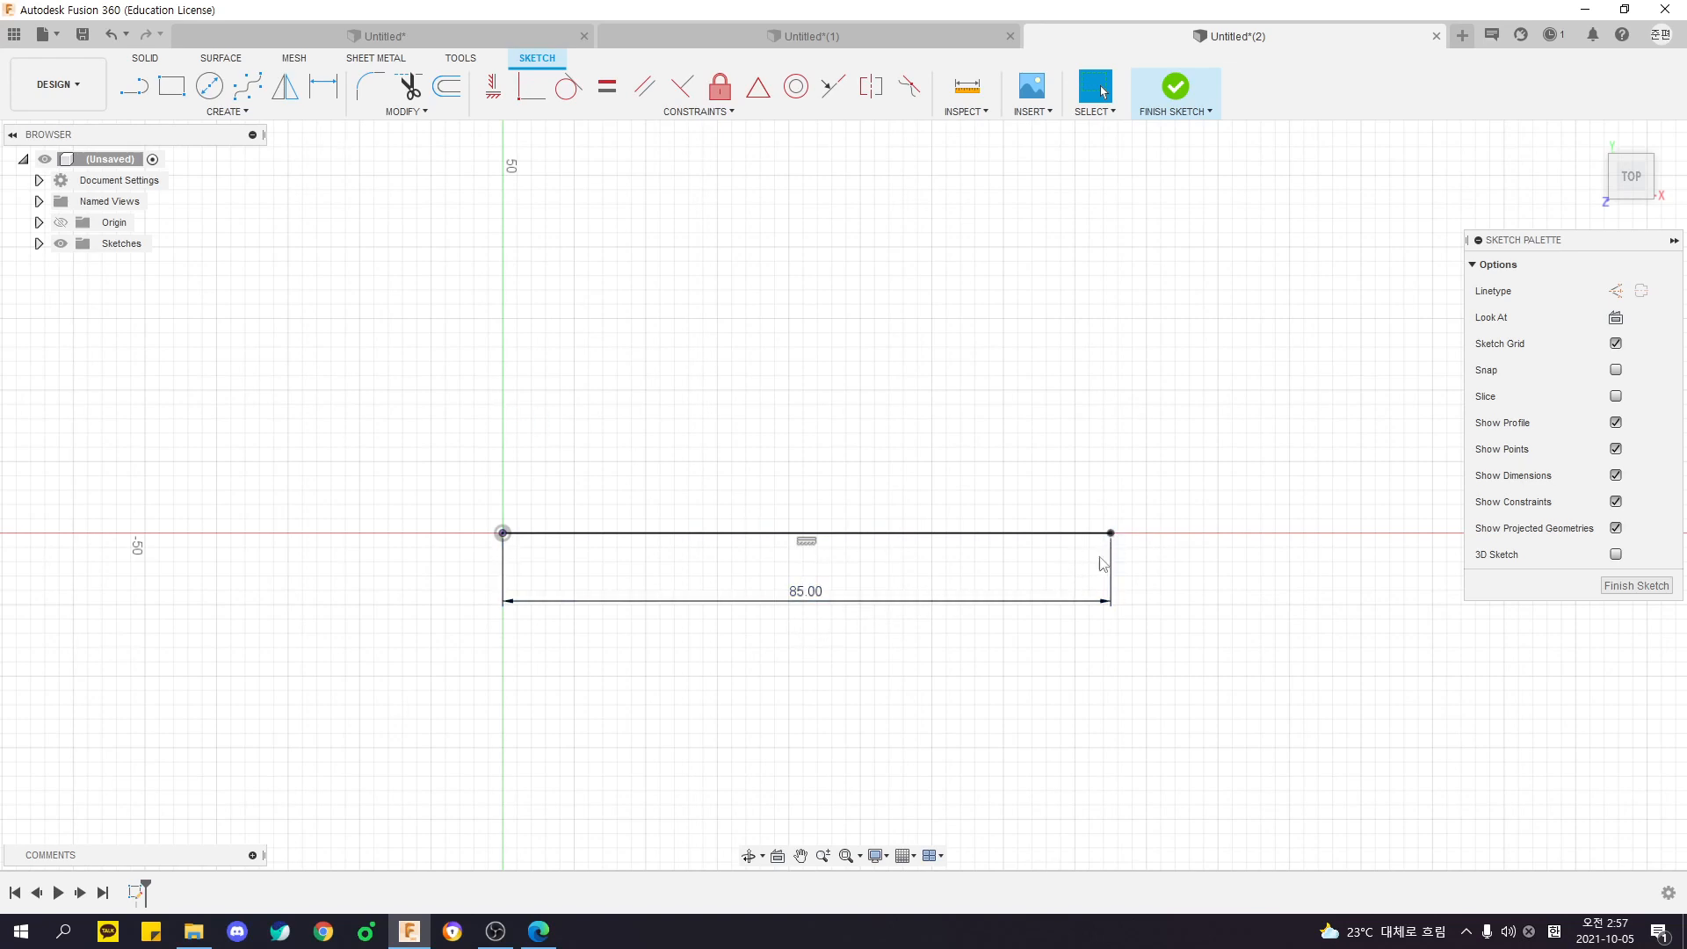
mouse_move(807, 615)
mouse_down()
mouse_move(814, 668)
mouse_move(806, 598)
mouse_move(817, 615)
mouse_up()
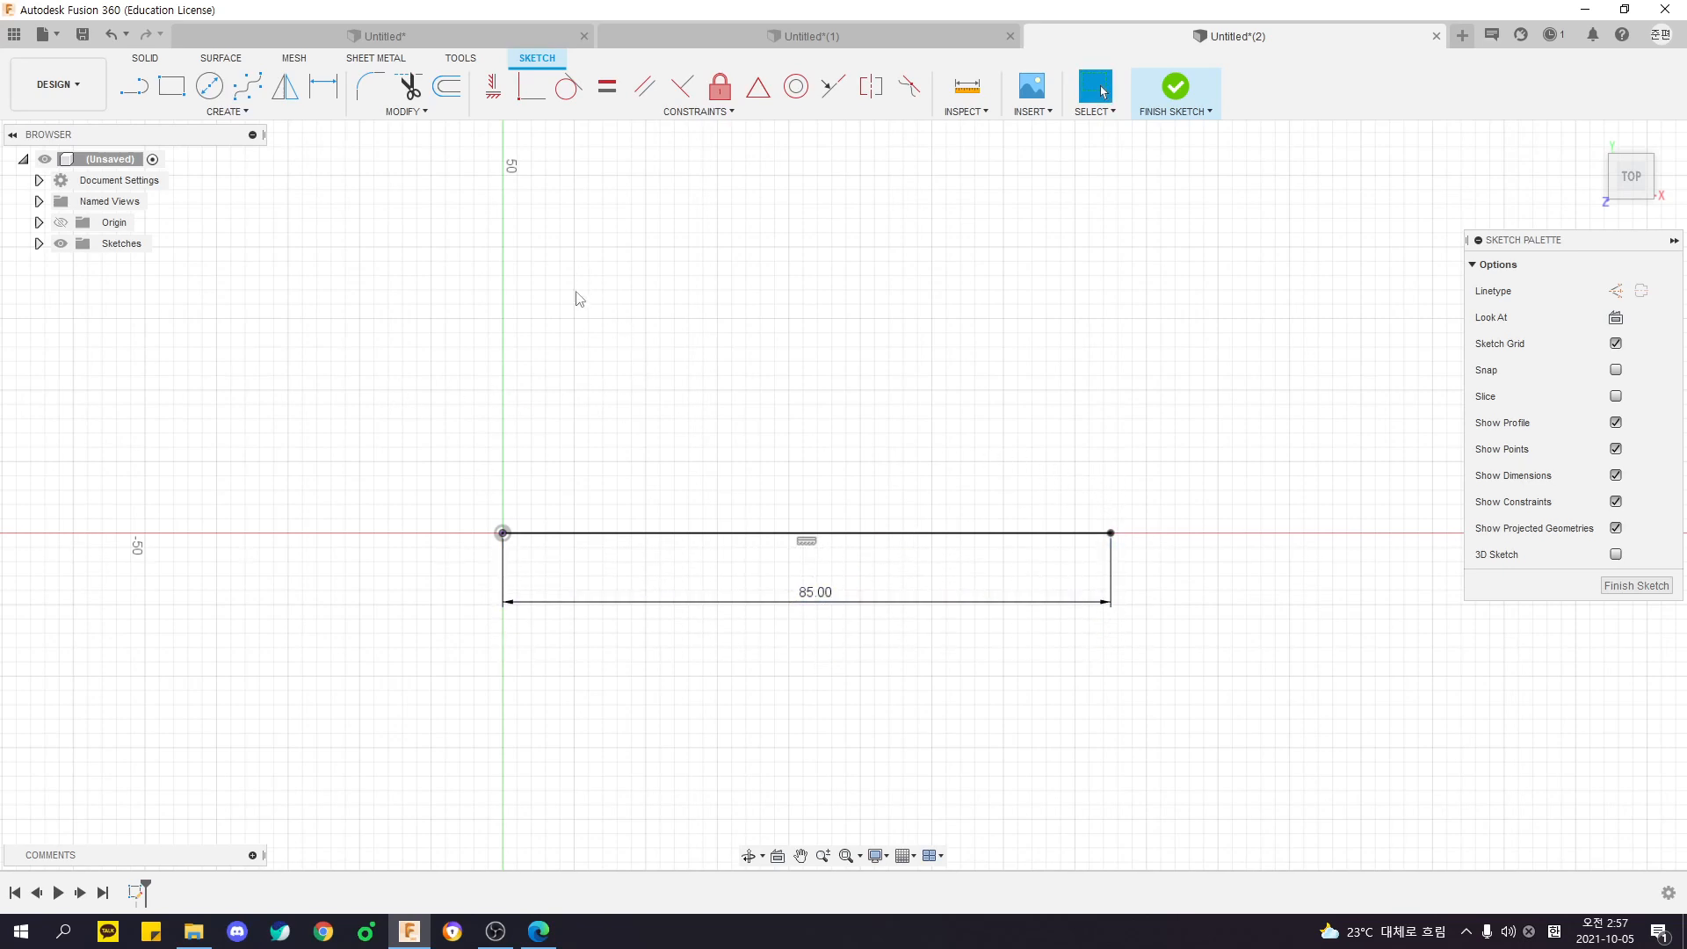
- Box-select the origin endpoint and the whole line to examine how it is fixed, and switch to the arrow drawing in the PDF
mouse_move(454, 480)
mouse_down()
mouse_move(521, 527)
mouse_move(531, 573)
mouse_up()
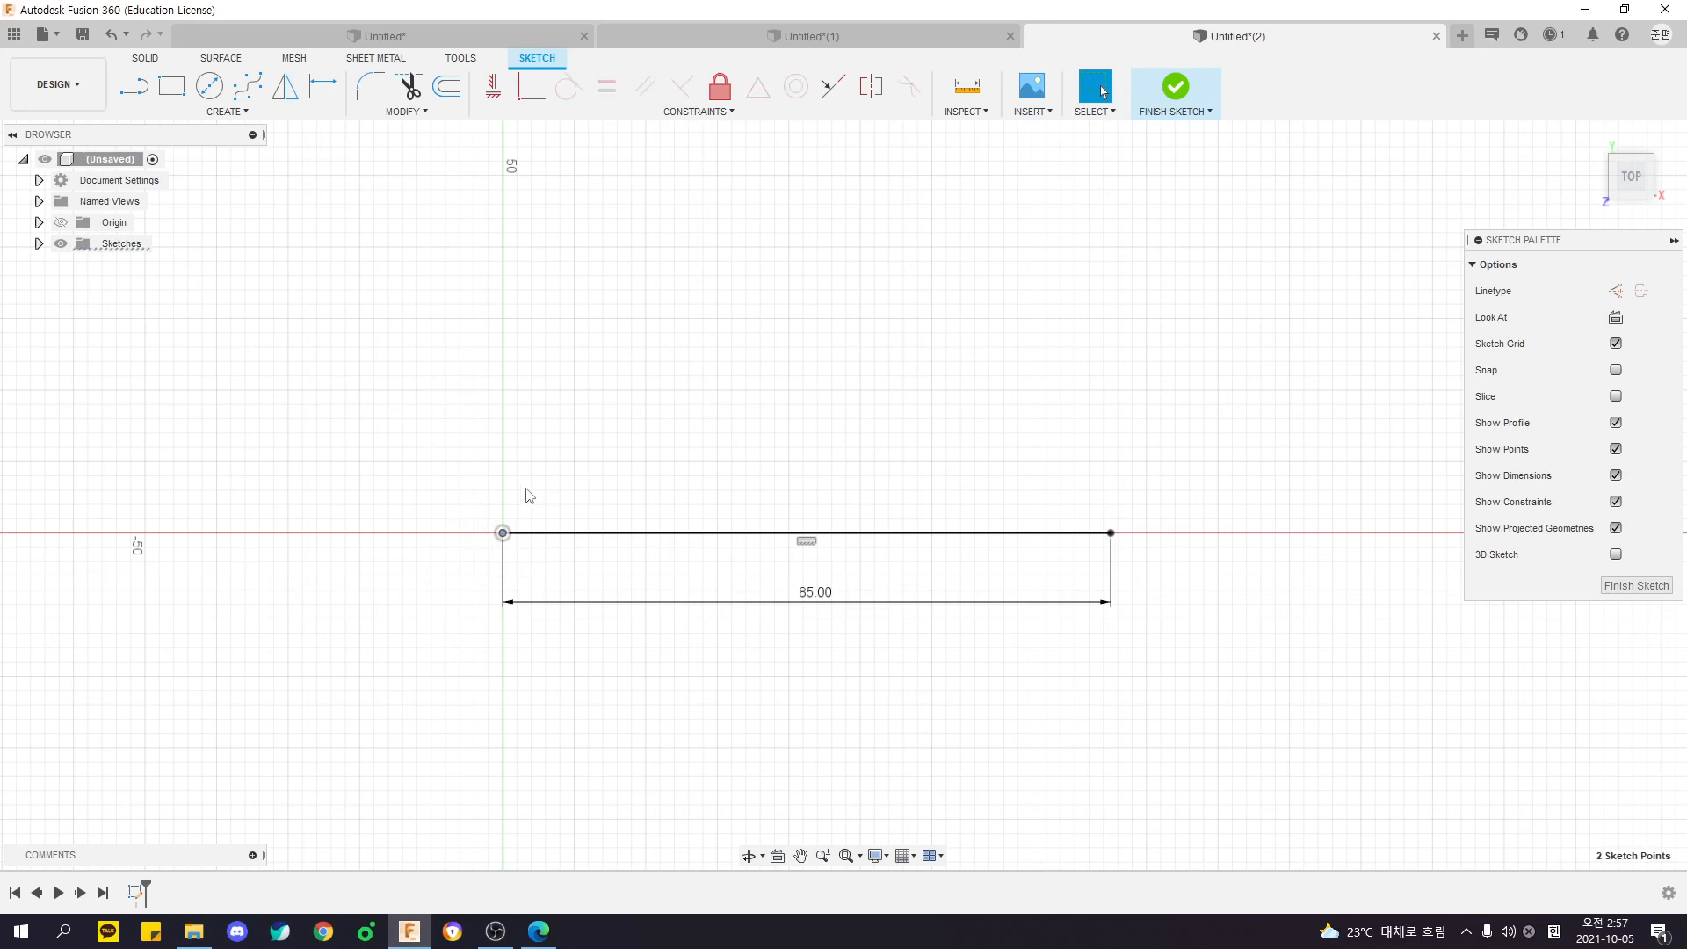
drag(371, 420, 531, 574)
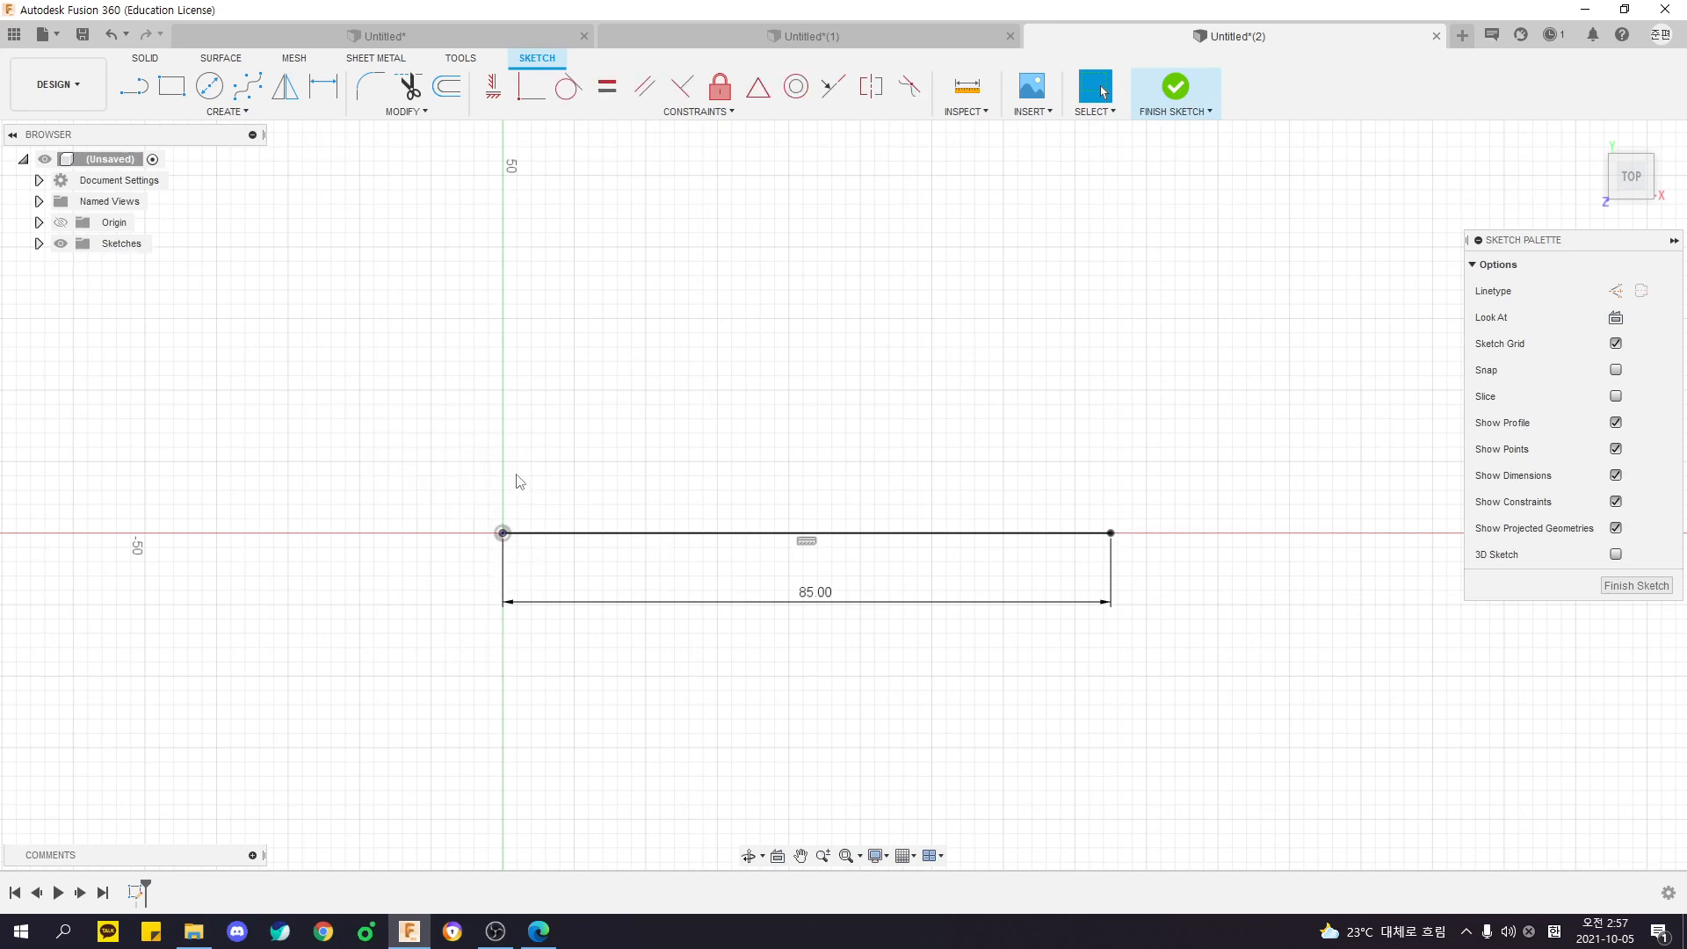
drag(447, 505, 534, 584)
drag(415, 431, 1197, 696)
key(Escape)
drag(402, 406, 1265, 708)
key(Escape)
drag(424, 435, 1216, 700)
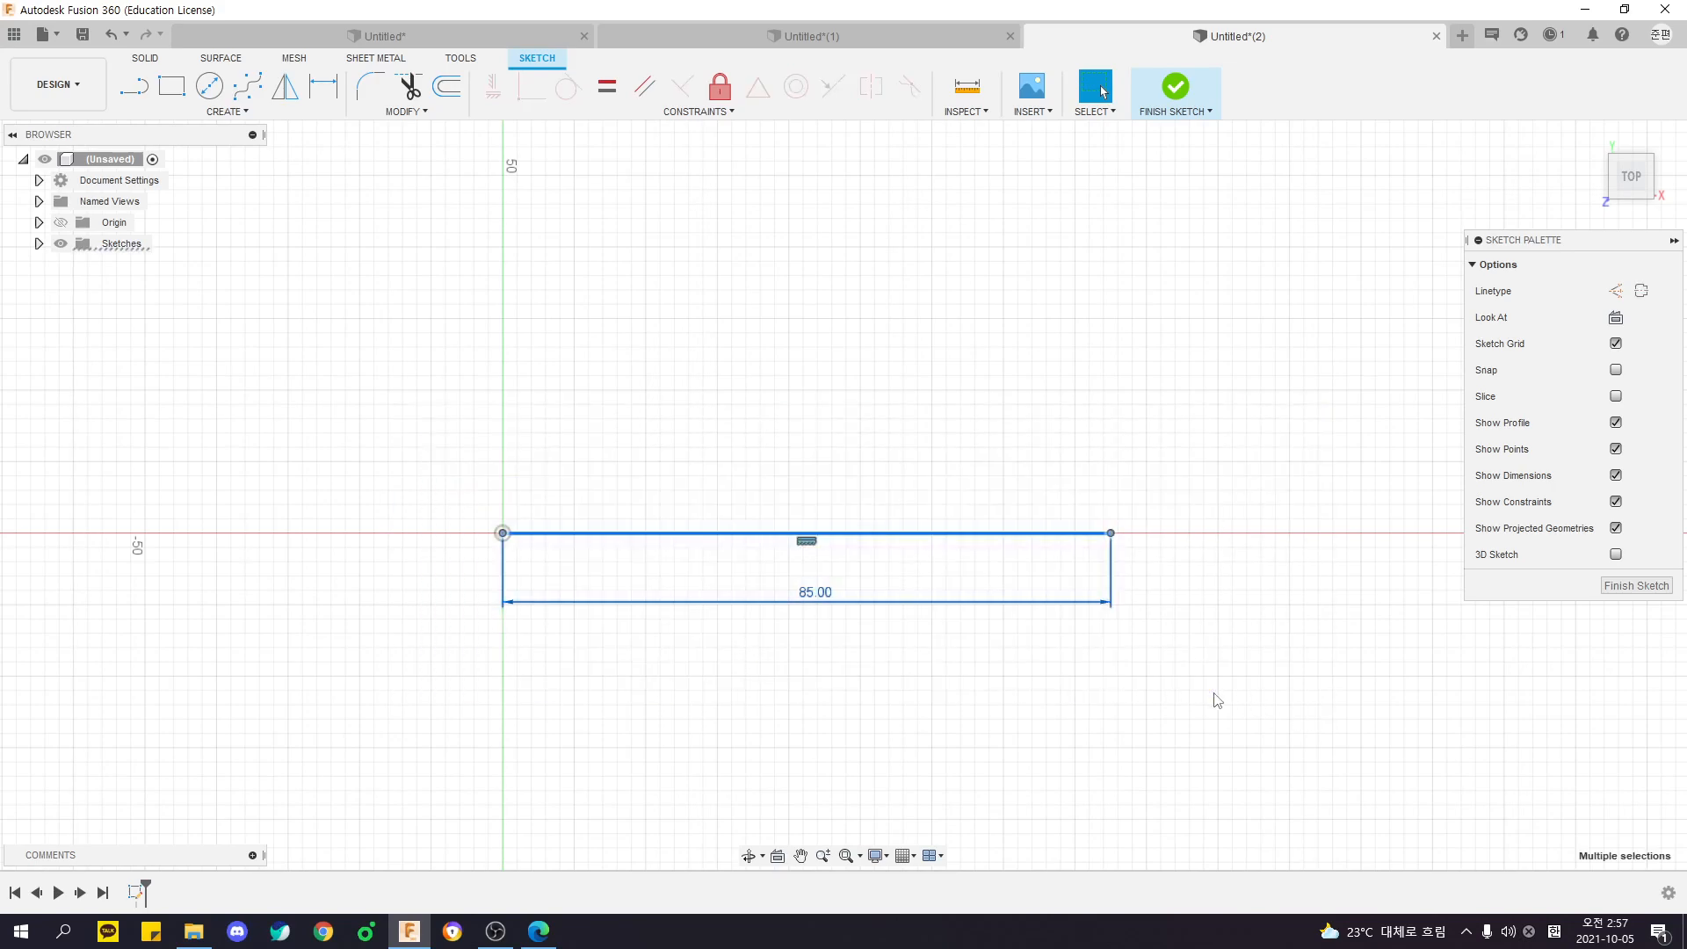
key(alt+Tab)
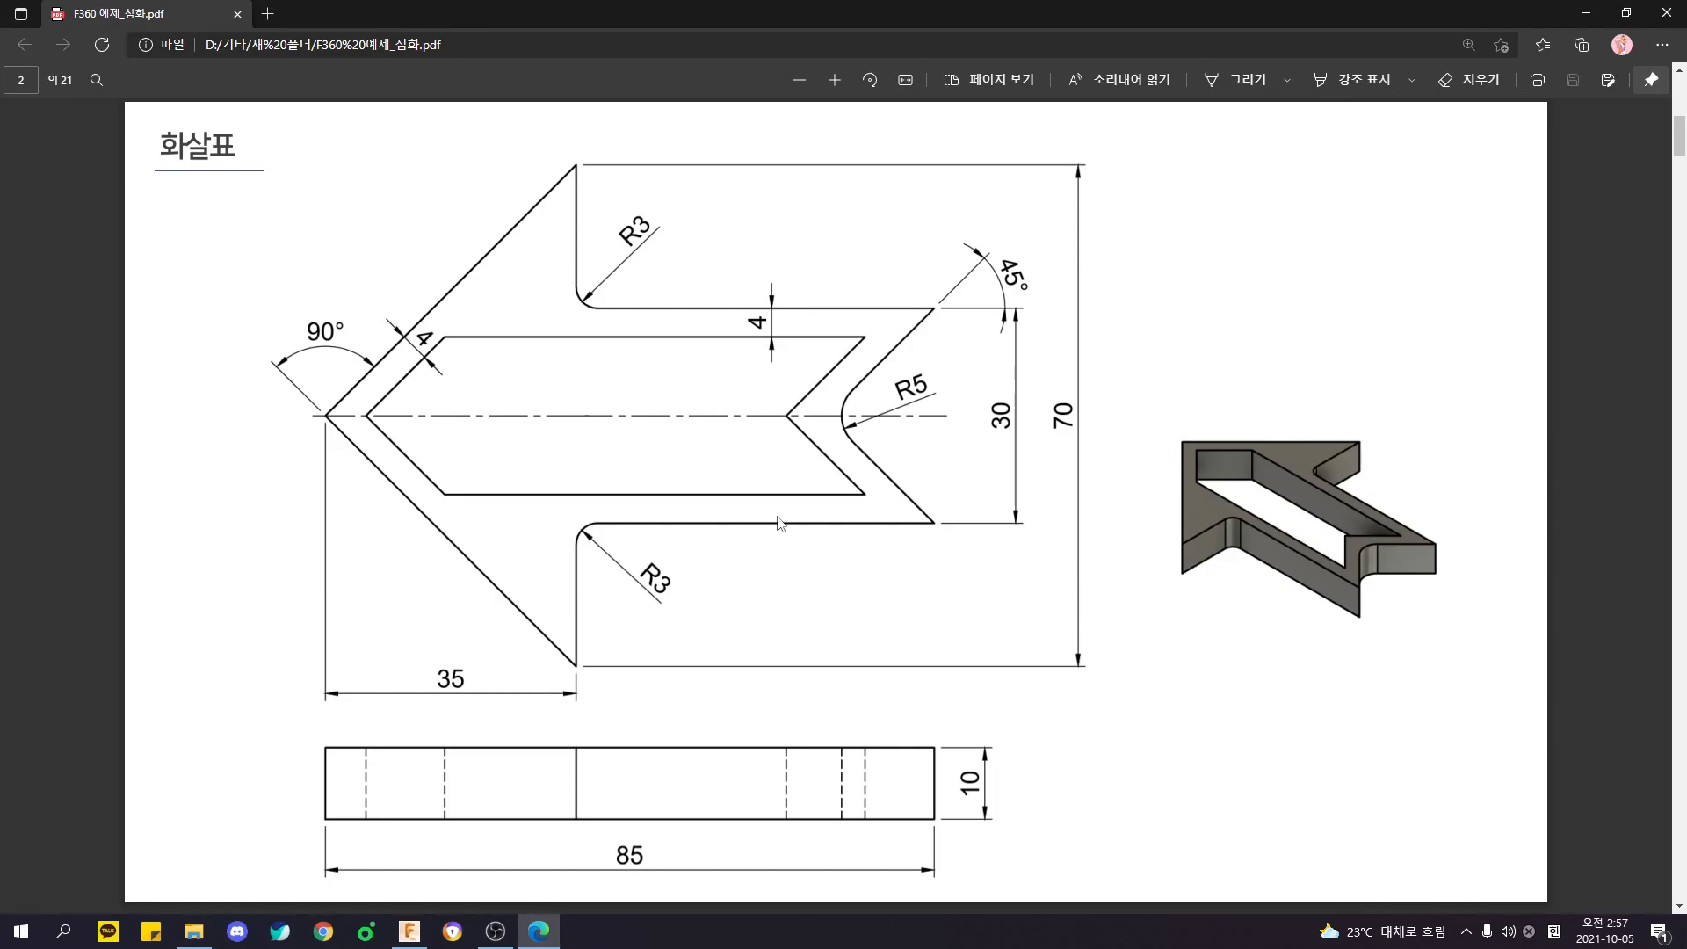